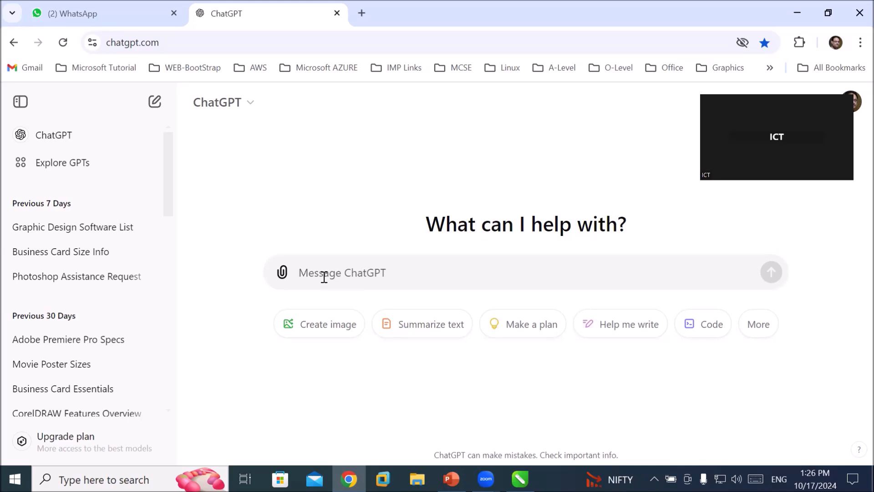
Send the travel and tourism poster design prompt and read the eye-catching title advice in the reply.
{"action": "key", "text": "Return"}
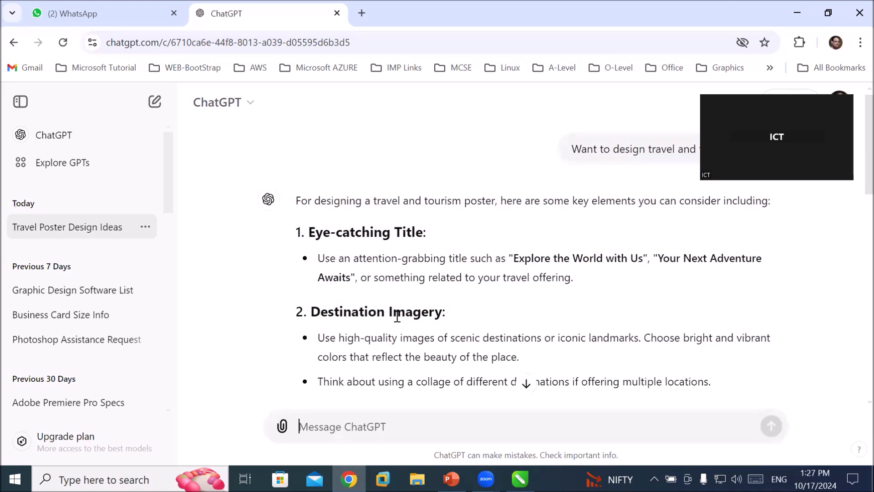
{"action": "left_click_drag", "start_coordinate": [377, 200], "coordinate": [647, 203]}
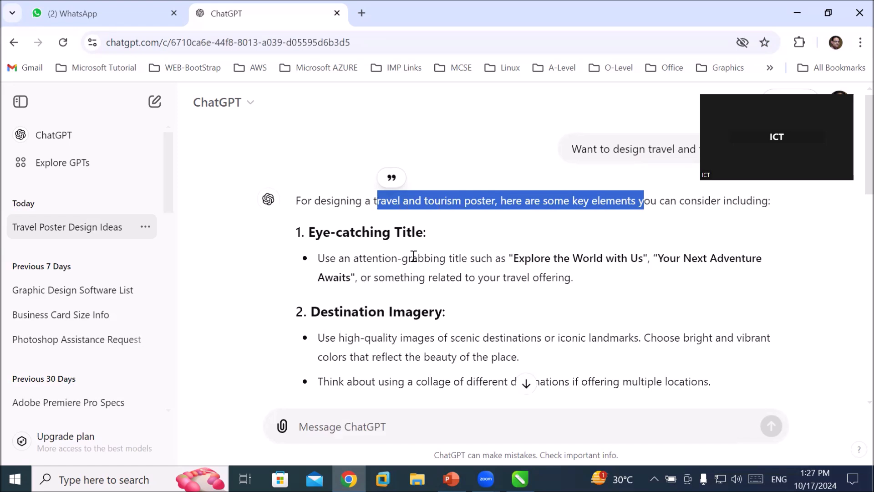
{"action": "left_click_drag", "start_coordinate": [351, 258], "coordinate": [441, 259]}
{"action": "left_click_drag", "start_coordinate": [509, 263], "coordinate": [746, 258]}
{"action": "left_click_drag", "start_coordinate": [441, 278], "coordinate": [570, 277]}
{"action": "scroll", "coordinate": [570, 279], "scroll_direction": "down", "scroll_amount": 3}
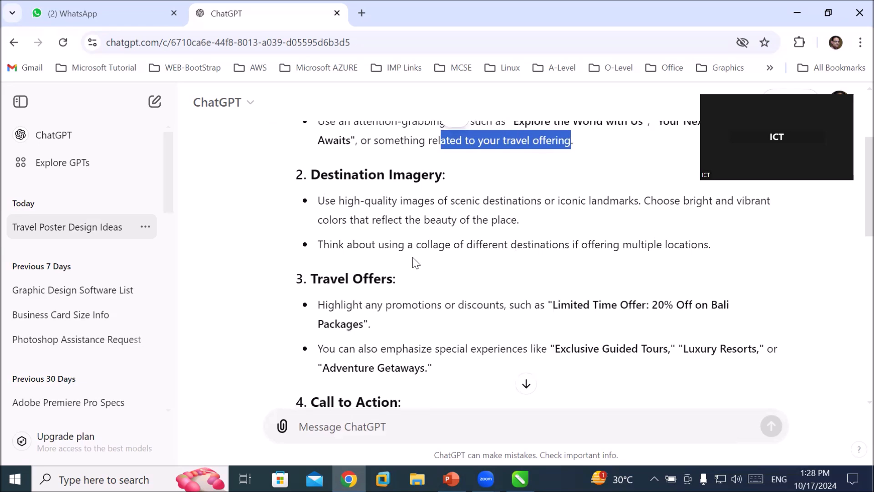
Read through the destination imagery, travel offers and call-to-action sections of the reply.
{"action": "left_click_drag", "start_coordinate": [330, 201], "coordinate": [556, 202]}
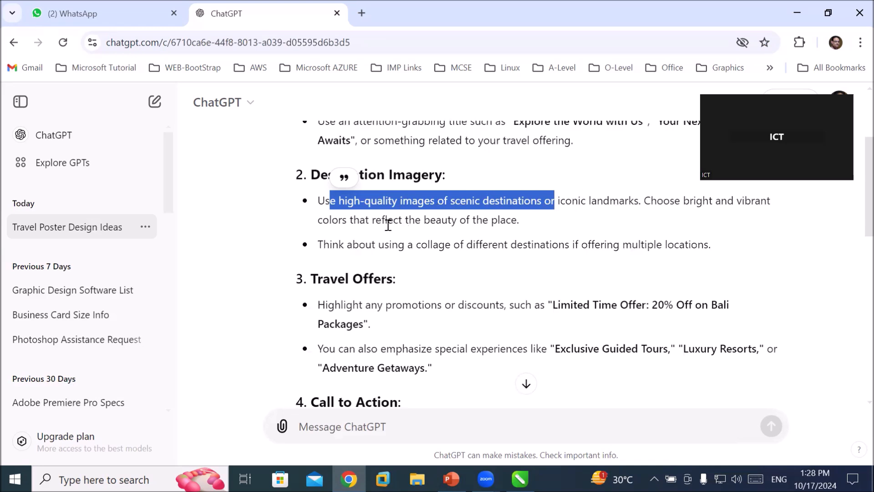
{"action": "left_click_drag", "start_coordinate": [323, 217], "coordinate": [519, 221]}
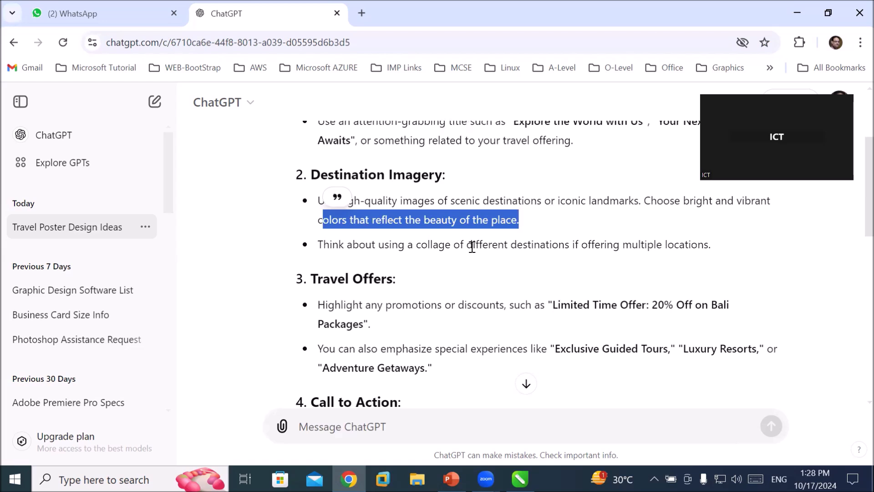
{"action": "left_click_drag", "start_coordinate": [339, 240], "coordinate": [677, 258]}
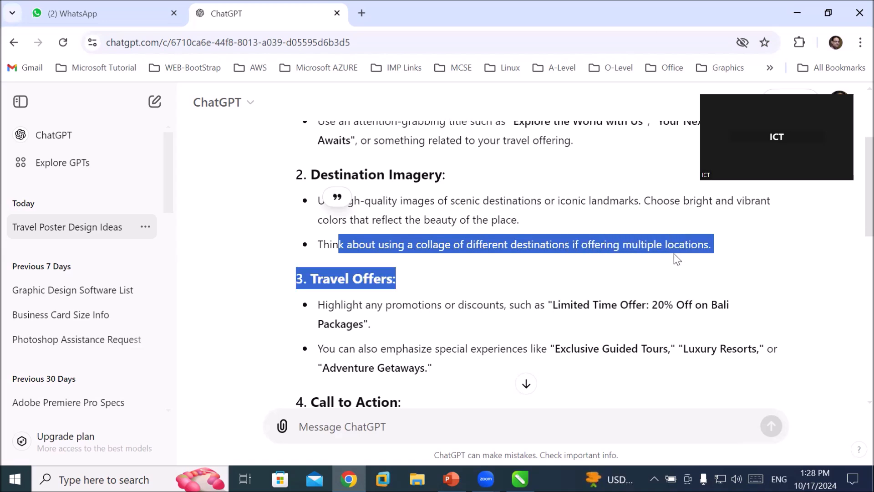
{"action": "left_click", "coordinate": [412, 305]}
{"action": "left_click_drag", "start_coordinate": [326, 304], "coordinate": [510, 304]}
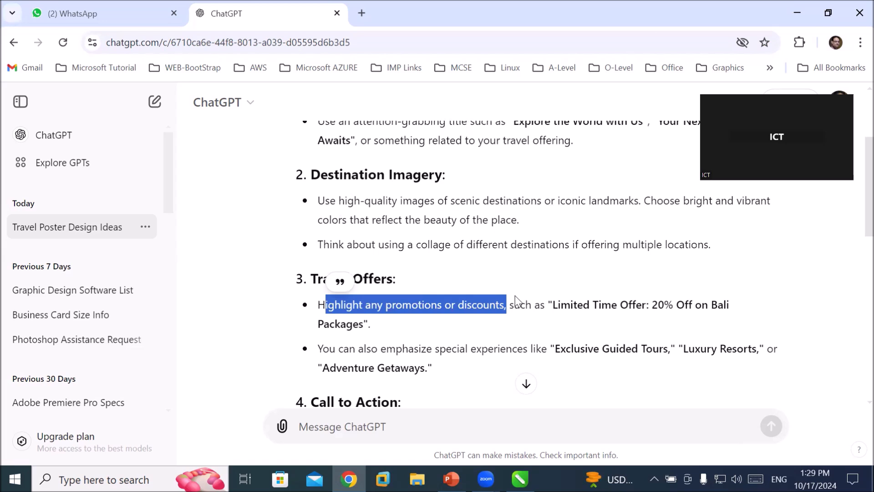
{"action": "scroll", "coordinate": [520, 296], "scroll_direction": "down", "scroll_amount": 1}
{"action": "left_click_drag", "start_coordinate": [435, 279], "coordinate": [736, 279]}
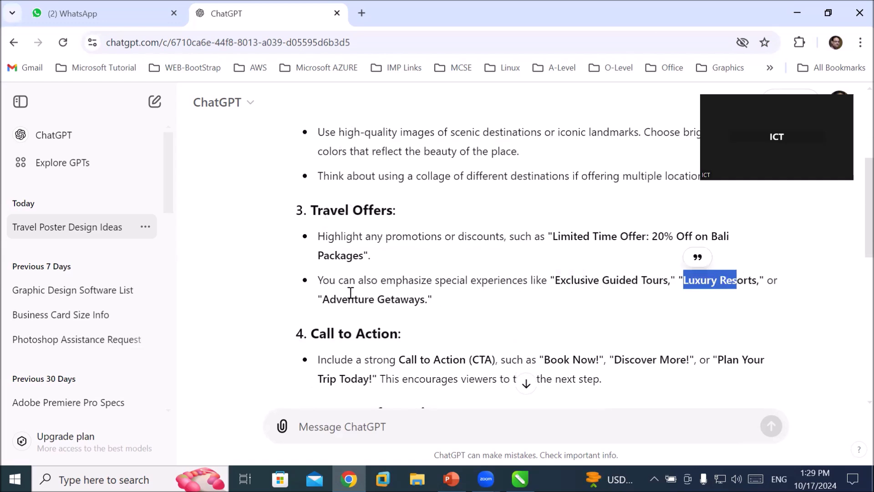
{"action": "left_click_drag", "start_coordinate": [322, 299], "coordinate": [442, 305]}
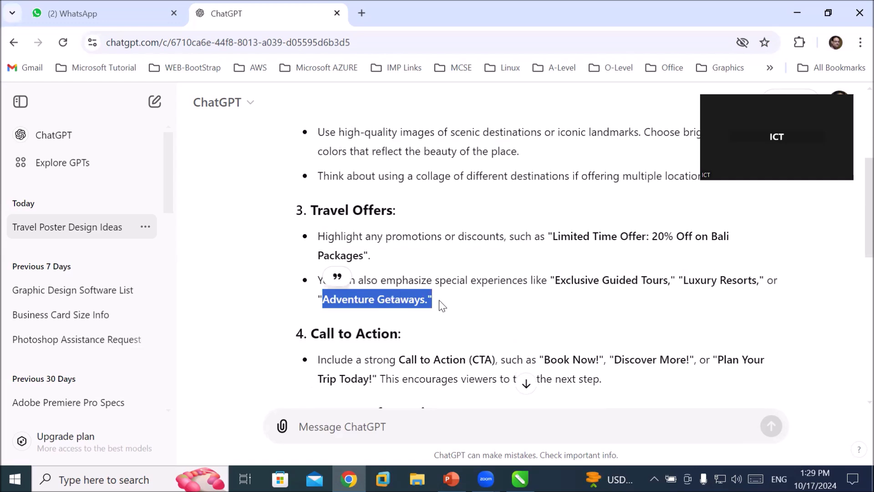
{"action": "left_click", "coordinate": [490, 326]}
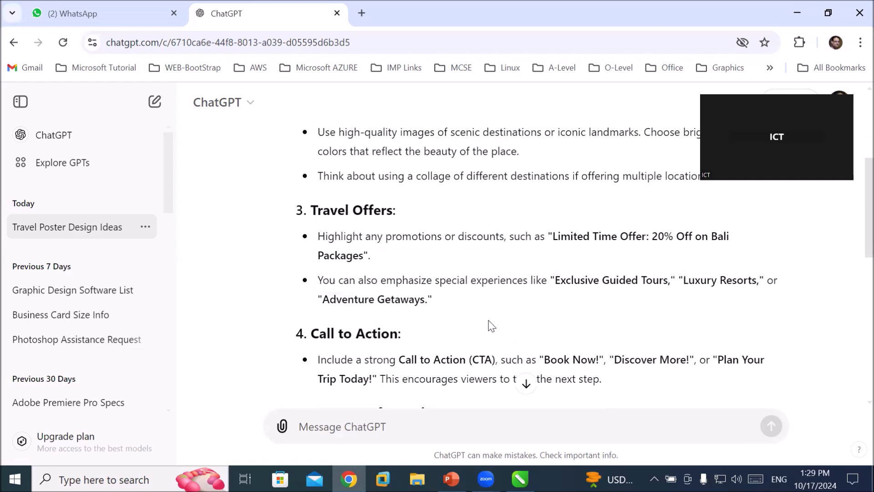
{"action": "scroll", "coordinate": [481, 322], "scroll_direction": "down", "scroll_amount": 2}
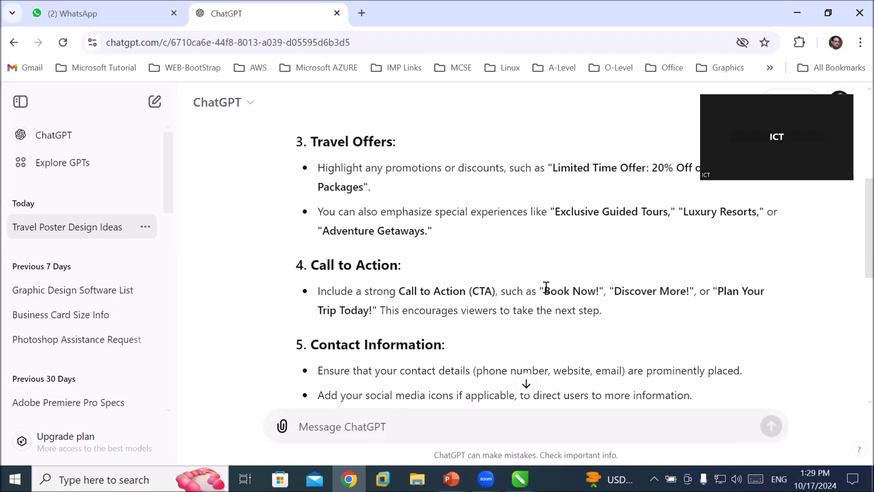
{"action": "left_click_drag", "start_coordinate": [466, 310], "coordinate": [603, 313]}
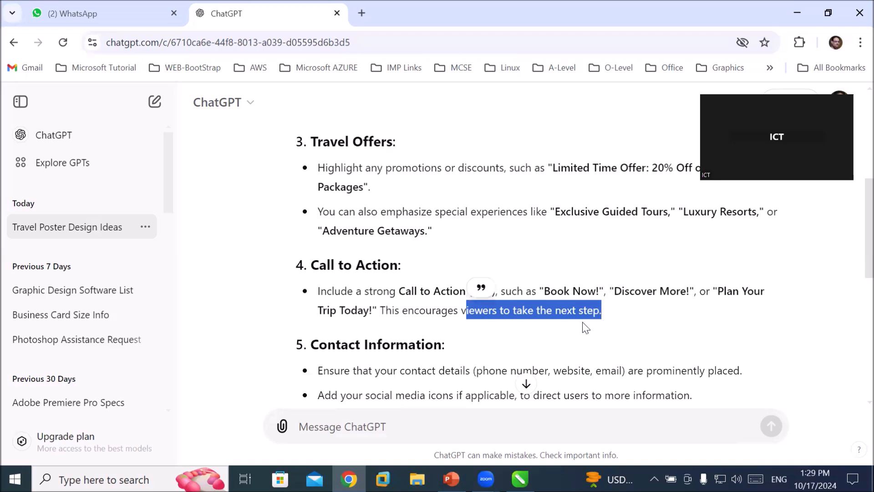
{"action": "left_click", "coordinate": [543, 314]}
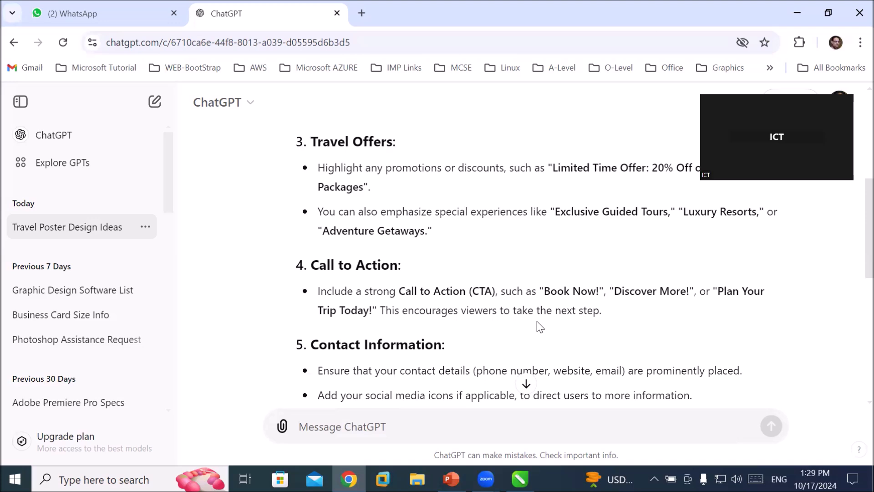
Scroll through the logos and branding, typography and special features sections of the reply.
{"action": "scroll", "coordinate": [539, 311], "scroll_direction": "down", "scroll_amount": 3}
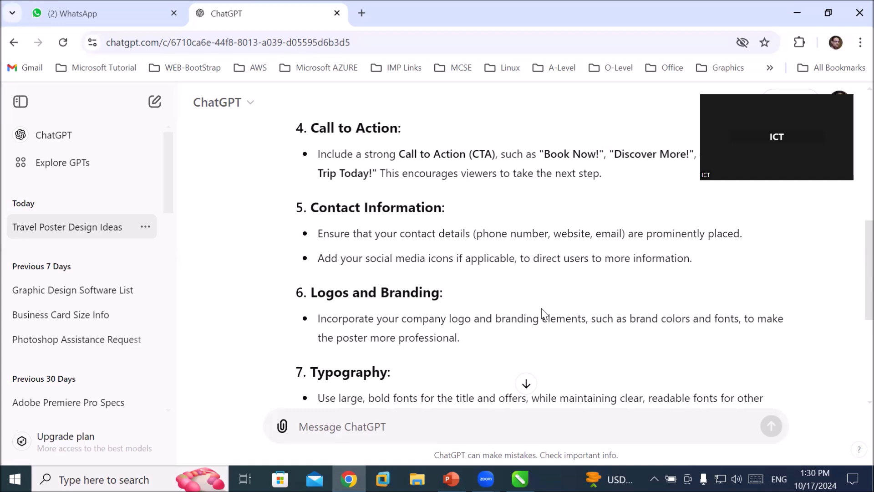
{"action": "scroll", "coordinate": [412, 360], "scroll_direction": "down", "scroll_amount": 2}
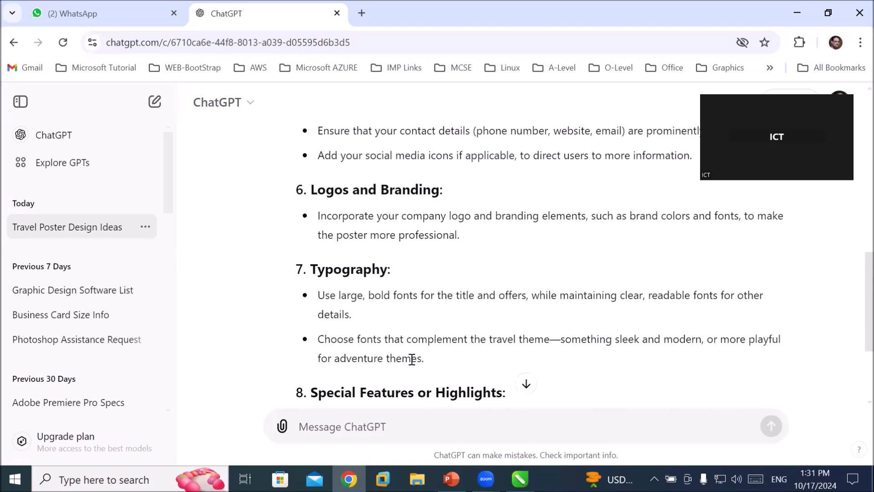
{"action": "scroll", "coordinate": [411, 360], "scroll_direction": "down", "scroll_amount": 1}
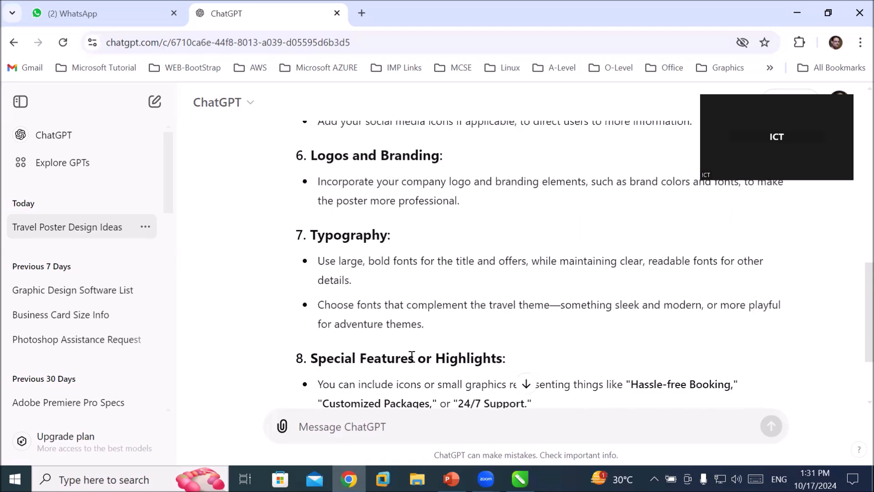
{"action": "left_click_drag", "start_coordinate": [341, 260], "coordinate": [482, 262]}
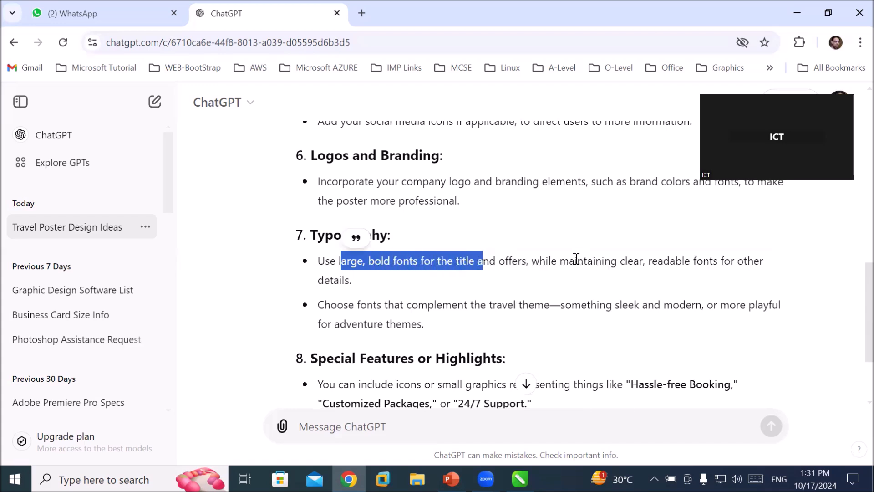
{"action": "left_click_drag", "start_coordinate": [559, 263], "coordinate": [609, 263]}
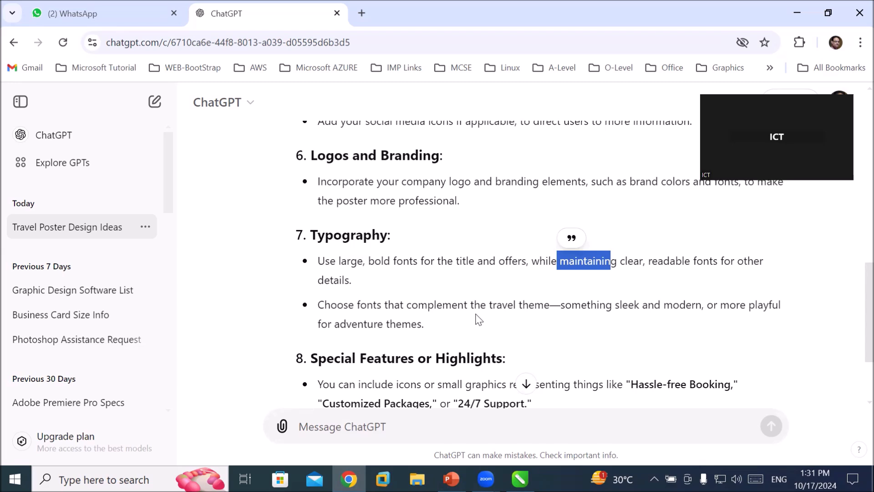
{"action": "scroll", "coordinate": [478, 318], "scroll_direction": "down", "scroll_amount": 2}
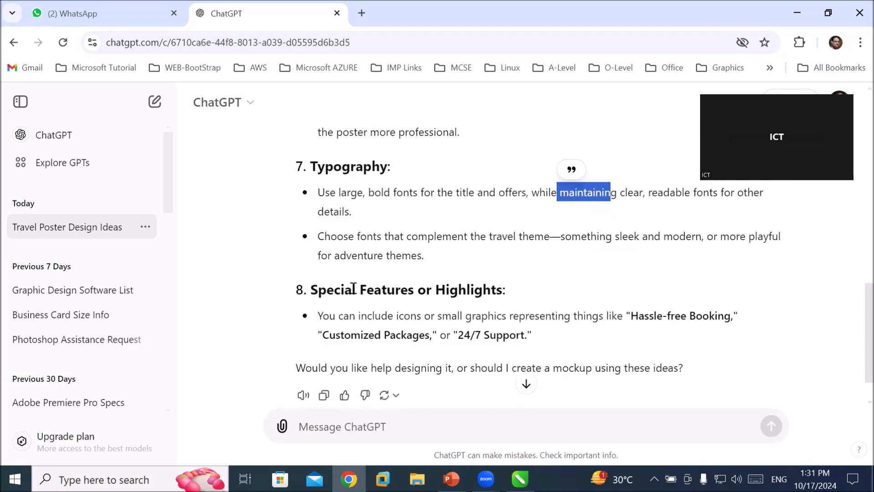
{"action": "left_click_drag", "start_coordinate": [353, 288], "coordinate": [508, 293]}
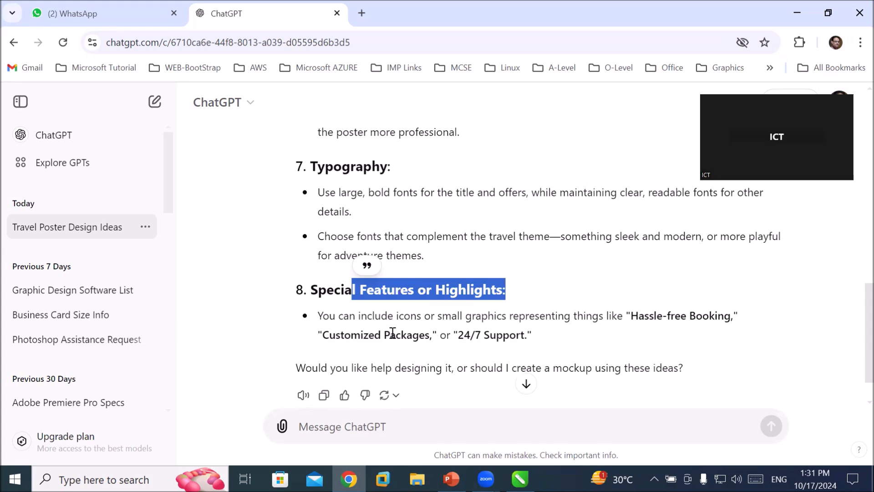
{"action": "scroll", "coordinate": [398, 387], "scroll_direction": "down", "scroll_amount": 1}
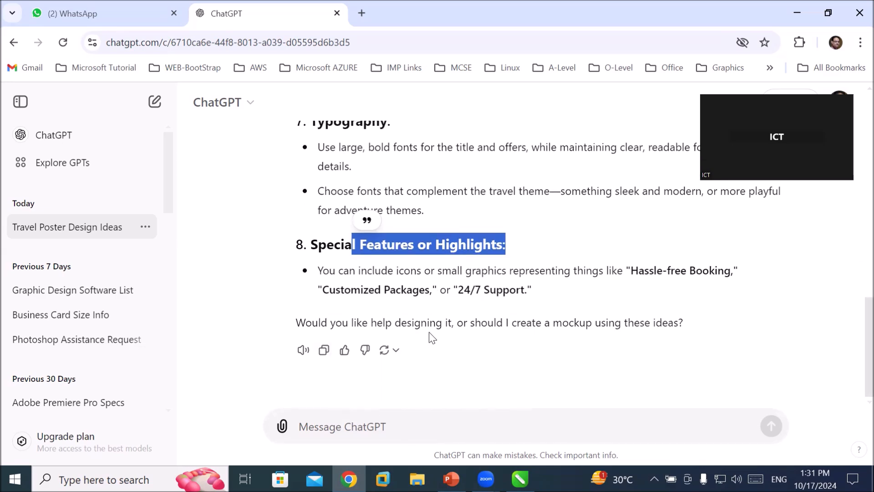
{"action": "scroll", "coordinate": [398, 361], "scroll_direction": "up", "scroll_amount": 5}
{"action": "scroll", "coordinate": [397, 359], "scroll_direction": "down", "scroll_amount": 5}
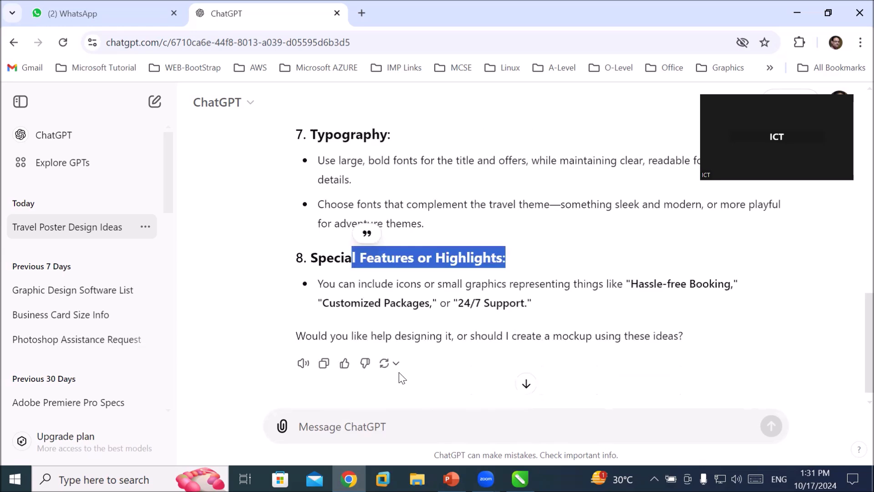
Ask a follow-up question with the message "poster size".
{"action": "left_click", "coordinate": [390, 425]}
{"action": "type", "text": "poster six"}
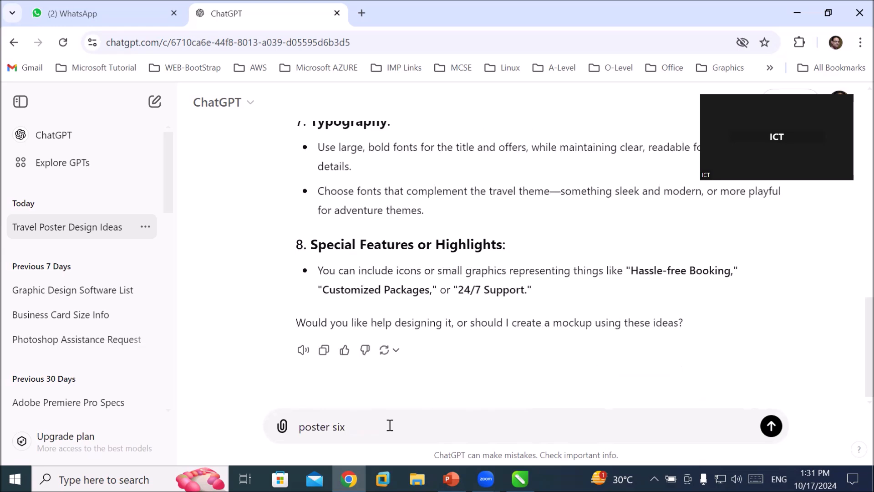
{"action": "key", "text": "BackSpace"}
{"action": "type", "text": "ze"}
{"action": "key", "text": "Return"}
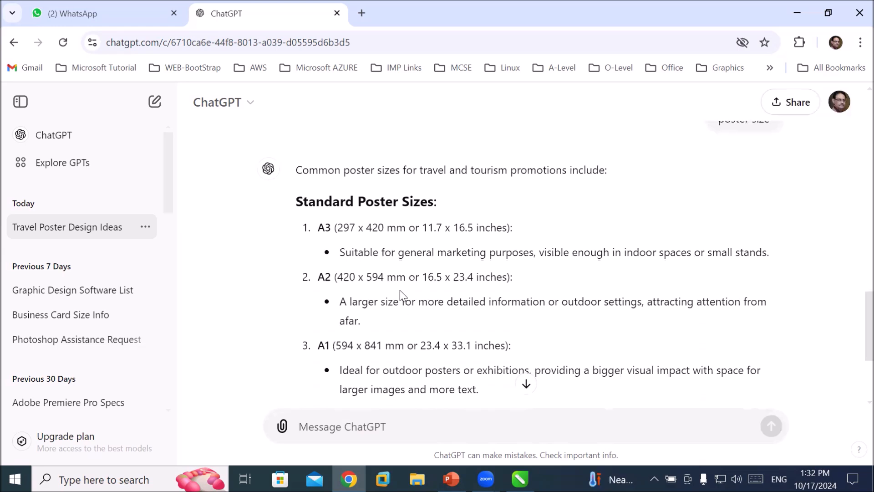
Examine the A2 and A1 poster size entries and their suggested uses.
{"action": "left_click_drag", "start_coordinate": [419, 280], "coordinate": [476, 277]}
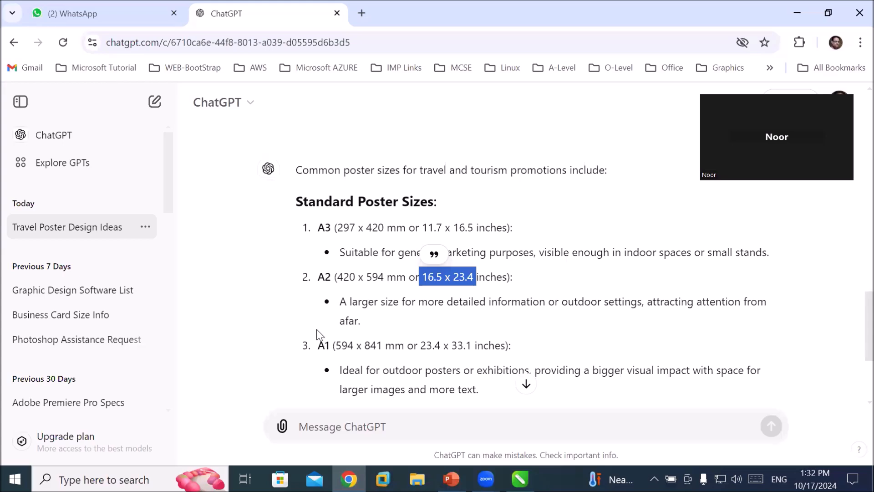
{"action": "scroll", "coordinate": [334, 317], "scroll_direction": "down", "scroll_amount": 2}
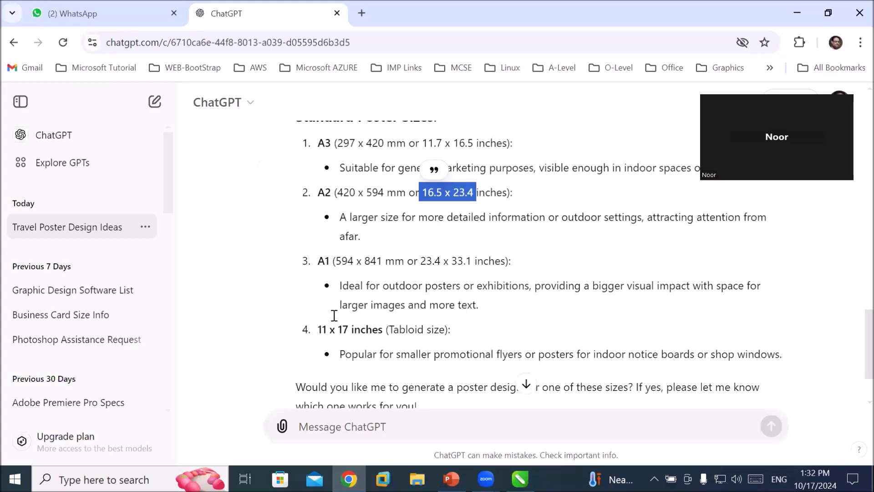
{"action": "scroll", "coordinate": [334, 315], "scroll_direction": "down", "scroll_amount": 3}
{"action": "scroll", "coordinate": [334, 315], "scroll_direction": "up", "scroll_amount": 2}
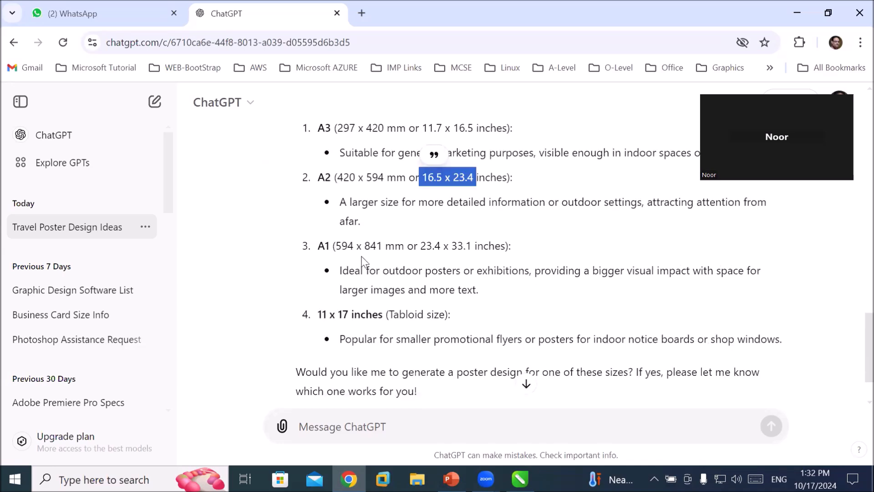
{"action": "left_click_drag", "start_coordinate": [348, 271], "coordinate": [700, 272]}
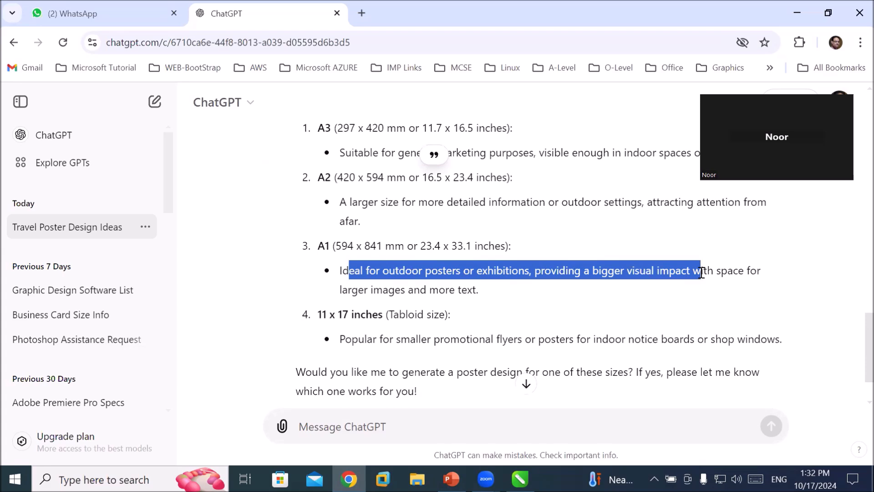
{"action": "left_click", "coordinate": [421, 250]}
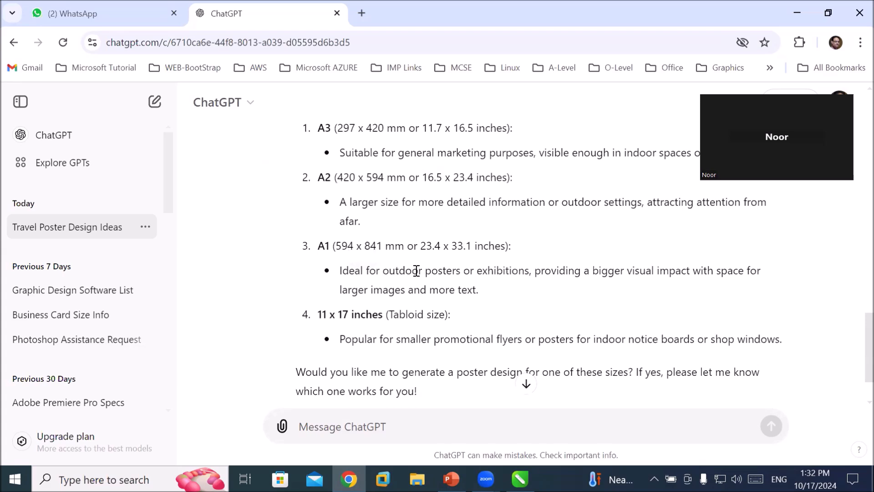
{"action": "left_click_drag", "start_coordinate": [361, 271], "coordinate": [532, 273]}
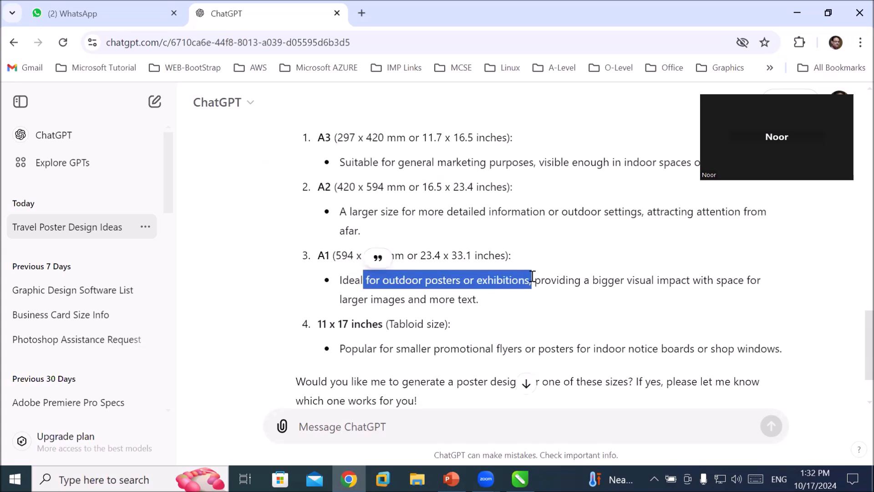
{"action": "scroll", "coordinate": [469, 305], "scroll_direction": "up", "scroll_amount": 2}
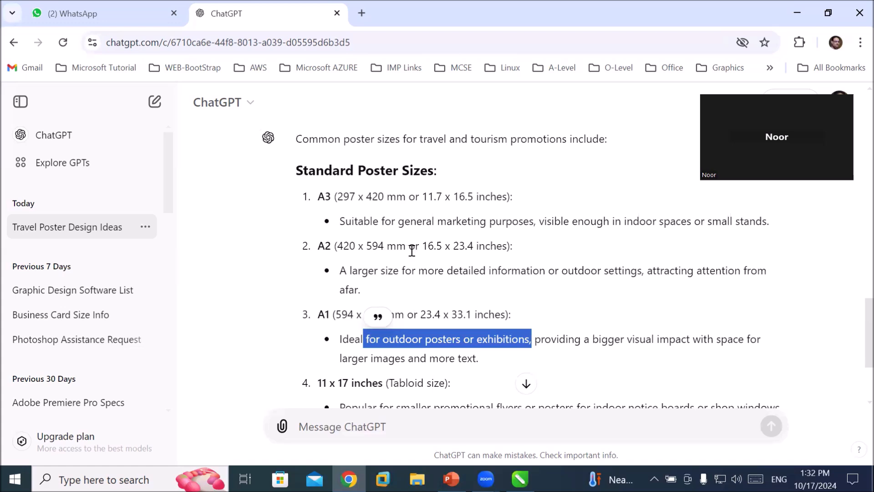
Review the A3 and A2 poster size descriptions at the top of the list.
{"action": "left_click_drag", "start_coordinate": [420, 245], "coordinate": [482, 243]}
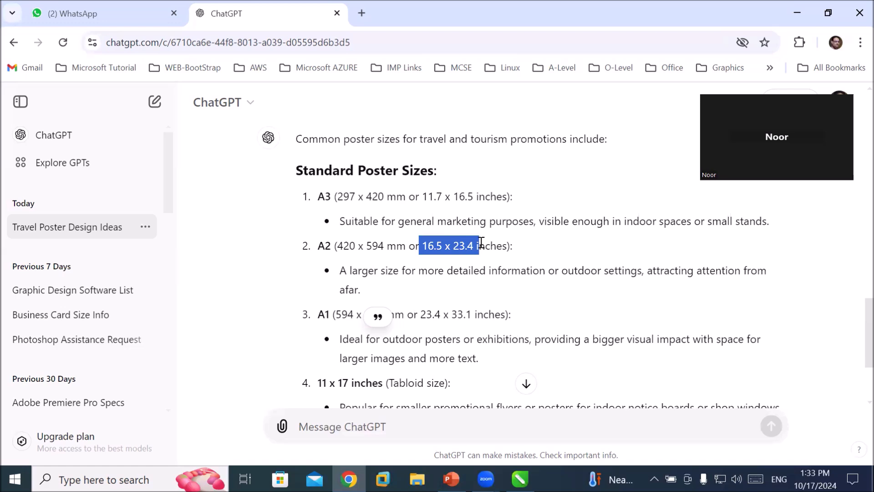
{"action": "left_click_drag", "start_coordinate": [482, 242], "coordinate": [482, 242]}
{"action": "left_click", "coordinate": [382, 218]}
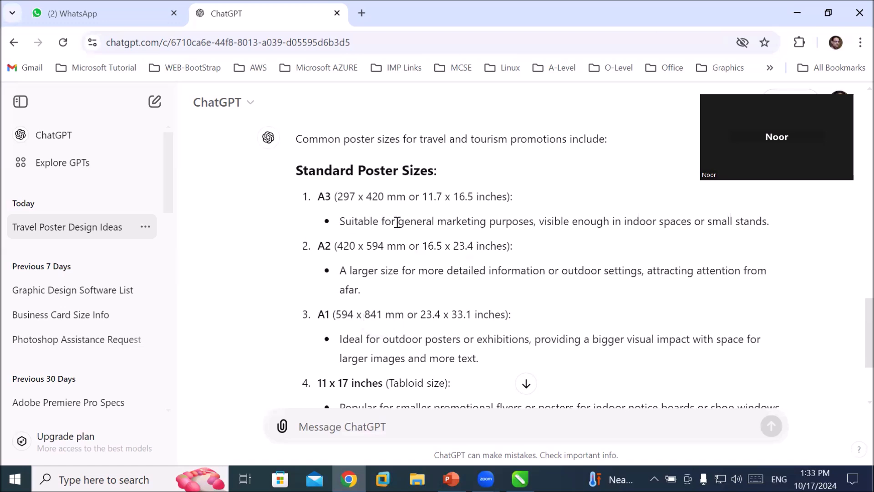
{"action": "left_click_drag", "start_coordinate": [399, 222], "coordinate": [619, 234]}
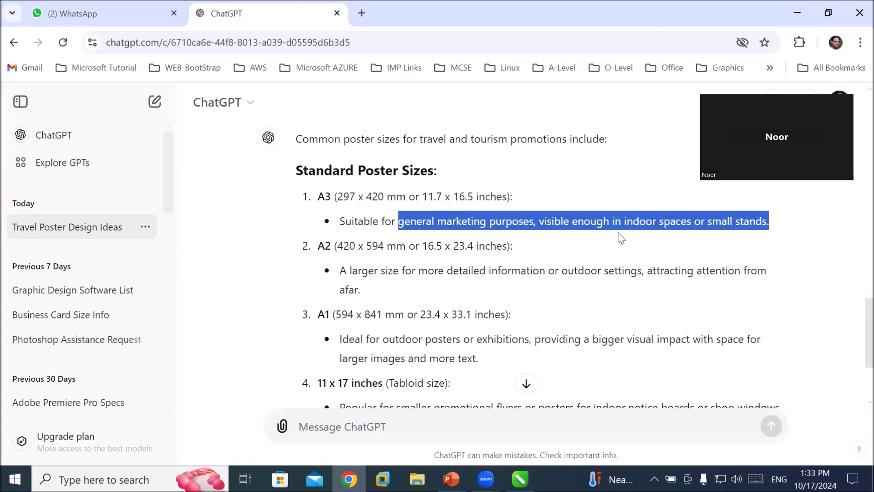
{"action": "left_click_drag", "start_coordinate": [621, 237], "coordinate": [621, 238]}
{"action": "left_click", "coordinate": [423, 197]}
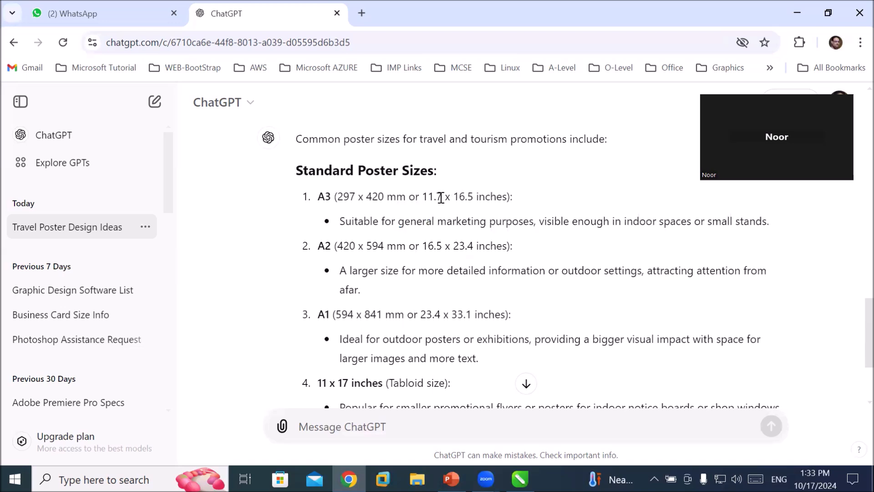
Highlight the A3 poster size's inch dimensions in the reply.
{"action": "left_click_drag", "start_coordinate": [419, 197], "coordinate": [510, 196]}
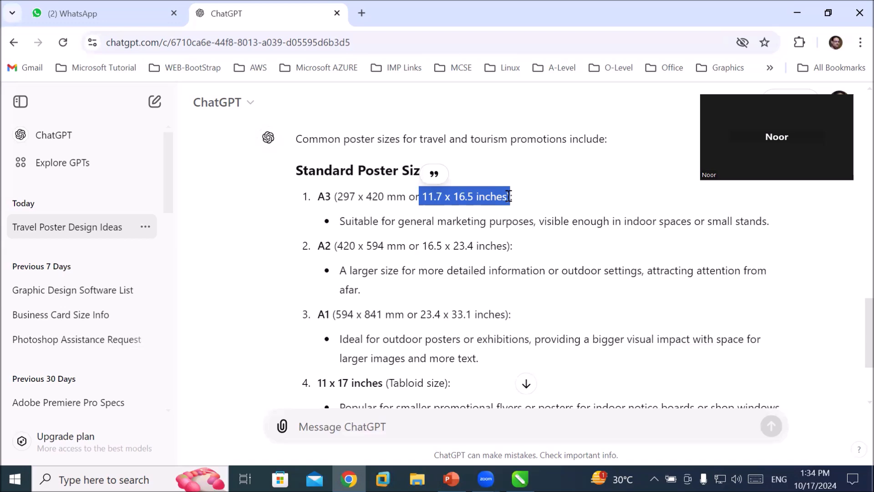
{"action": "left_click", "coordinate": [430, 199]}
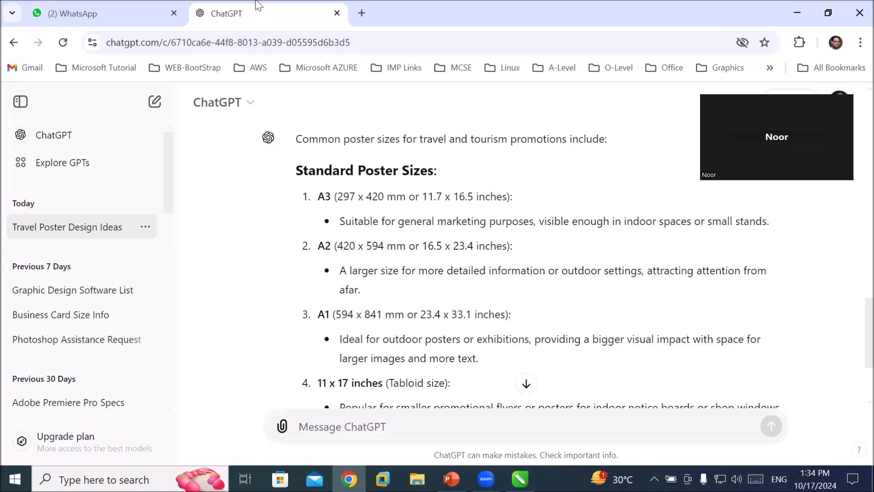
Open a new browser tab and run a Google search for "google".
{"action": "left_click", "coordinate": [362, 13]}
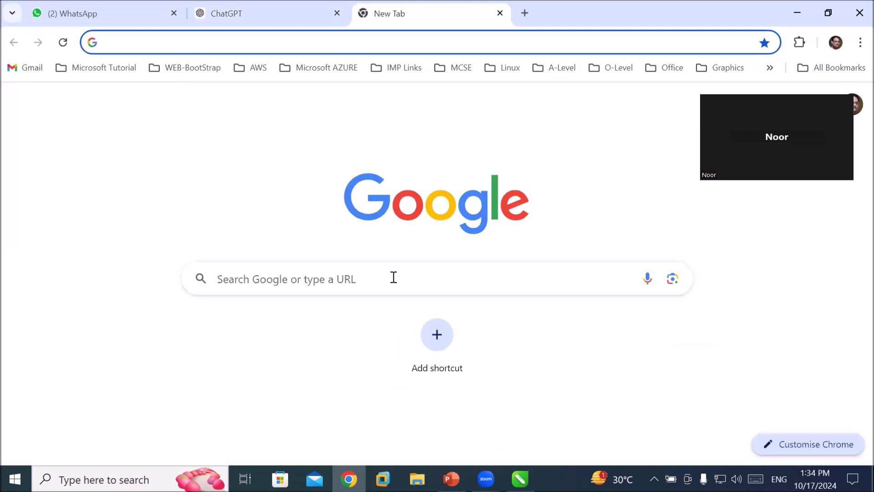
{"action": "left_click", "coordinate": [393, 278]}
{"action": "type", "text": "goo"}
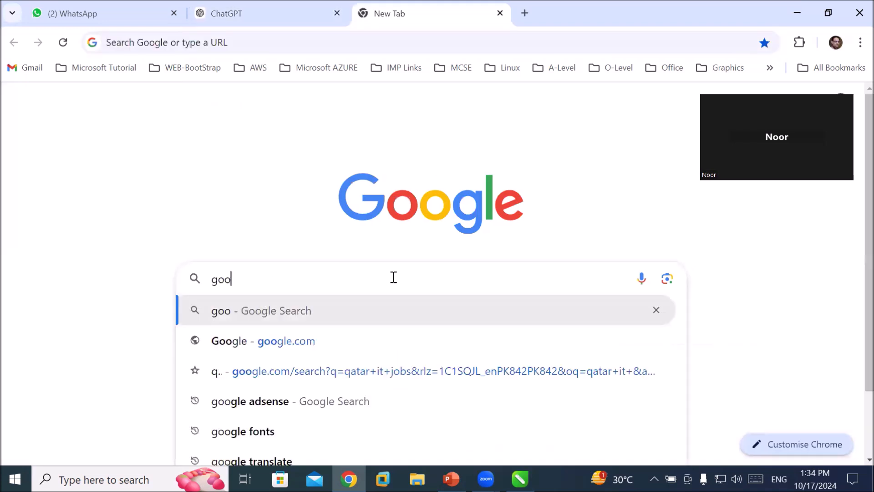
{"action": "type", "text": "gle"}
{"action": "key", "text": "BackSpace"}
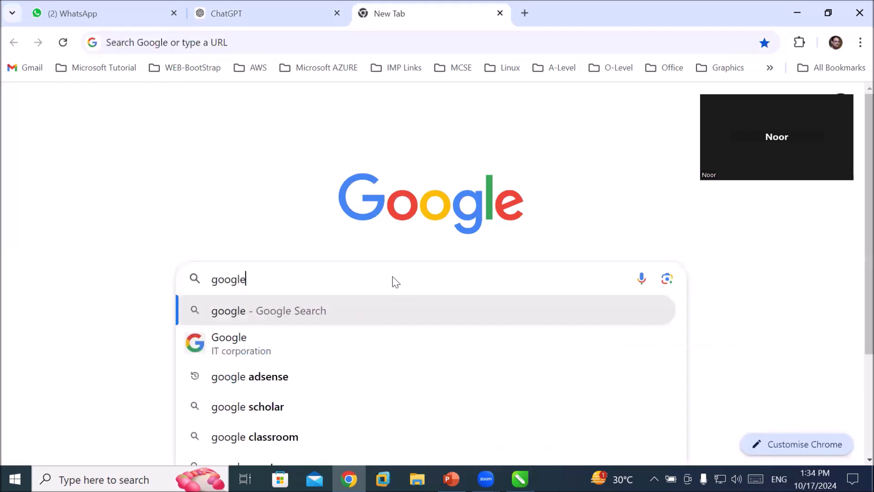
{"action": "key", "text": "Return"}
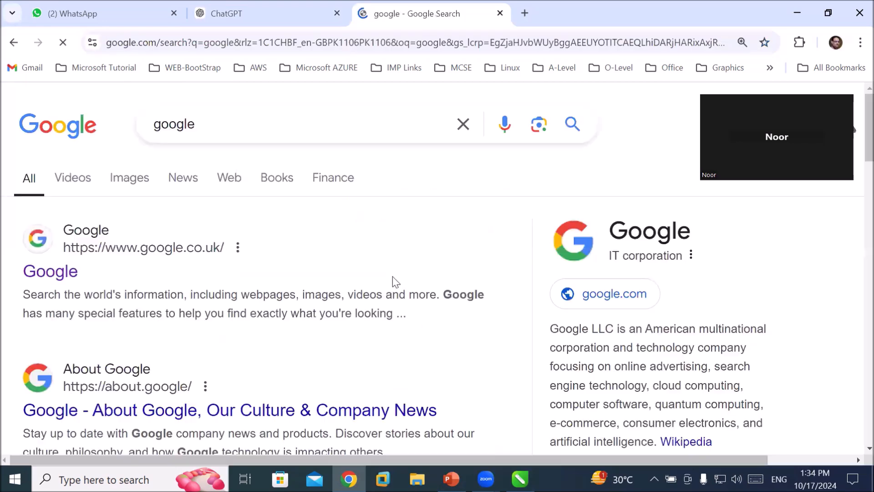
Replace the search with "Hajj and umrah travel and tourism poster" and run it.
{"action": "left_click", "coordinate": [180, 124]}
{"action": "double_click", "coordinate": [180, 123]}
{"action": "type", "text": "travela"}
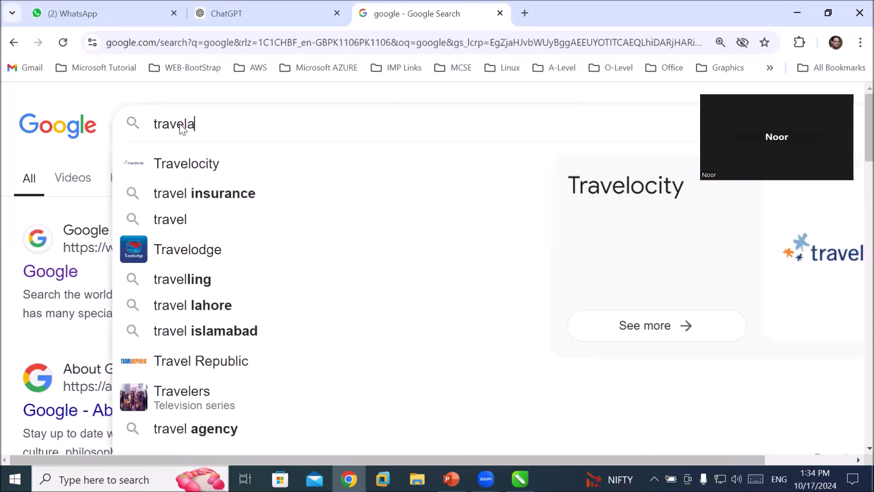
{"action": "key", "text": "BackSpace"}
{"action": "type", "text": "and "}
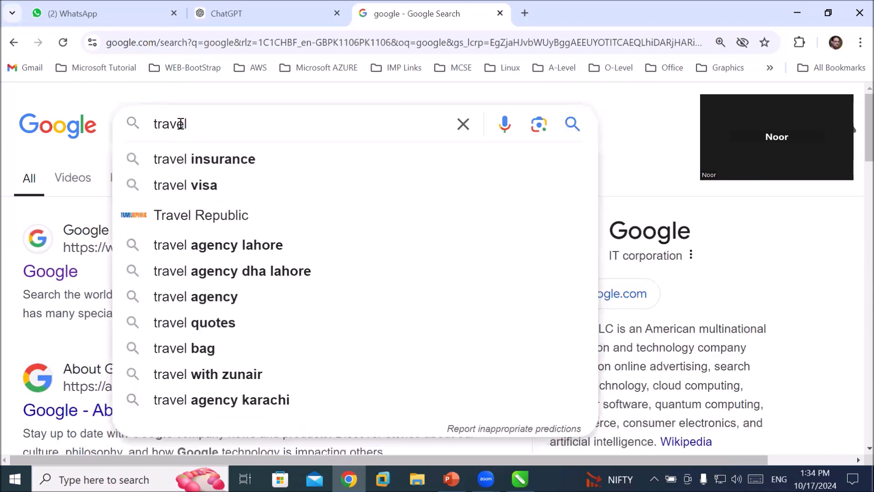
{"action": "type", "text": "touris"}
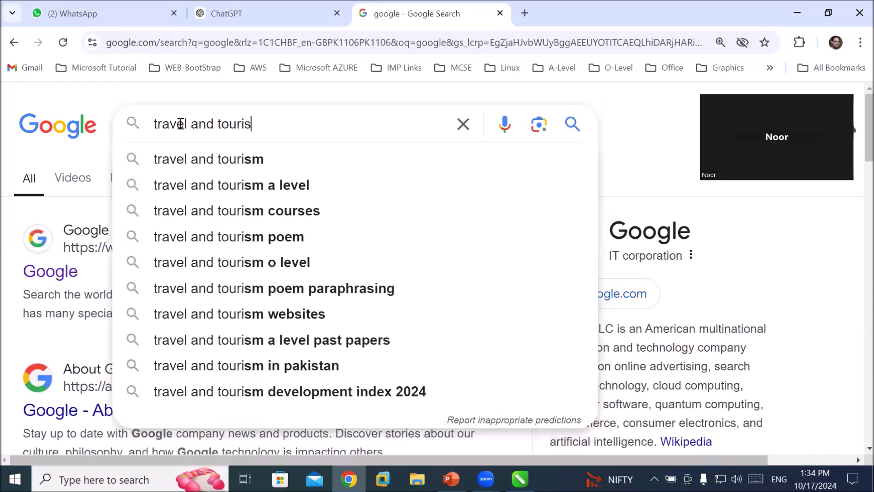
{"action": "type", "text": "m poster"}
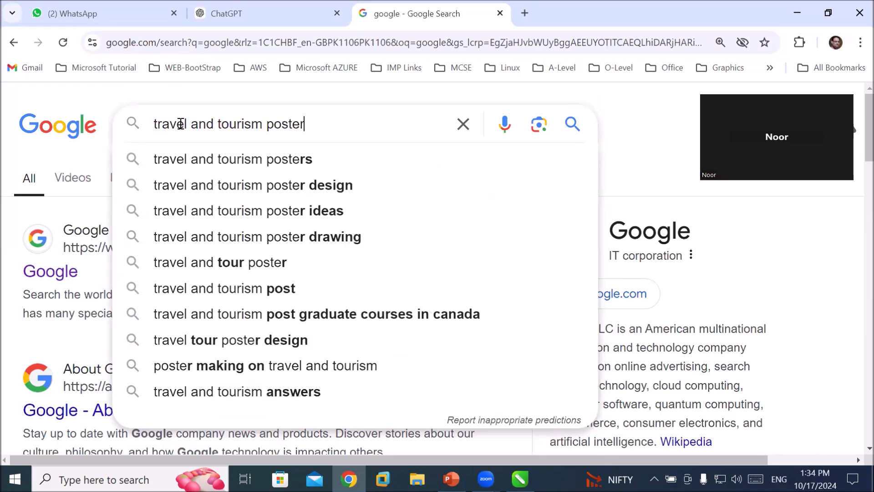
{"action": "key", "text": "Left"}
{"action": "key", "text": "Left"}
{"action": "key", "text": "Left"}
{"action": "key", "text": "Left"}
{"action": "key", "text": "Home"}
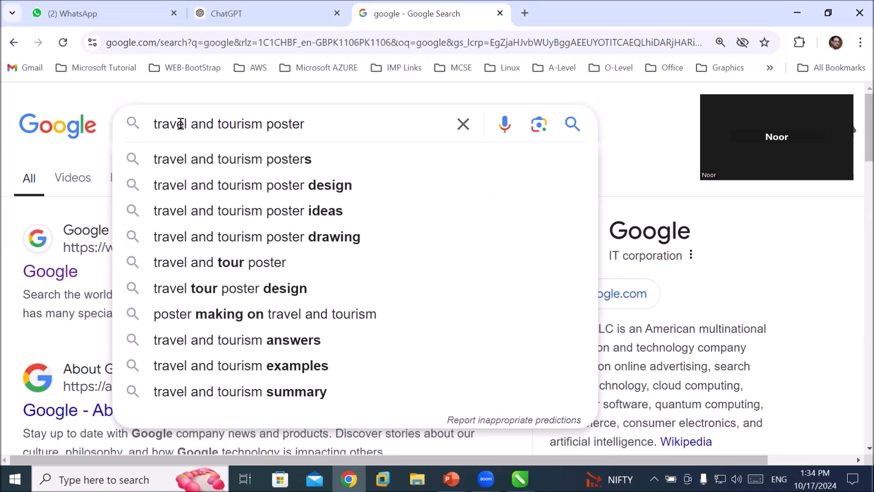
{"action": "type", "text": "Hajj and uma"}
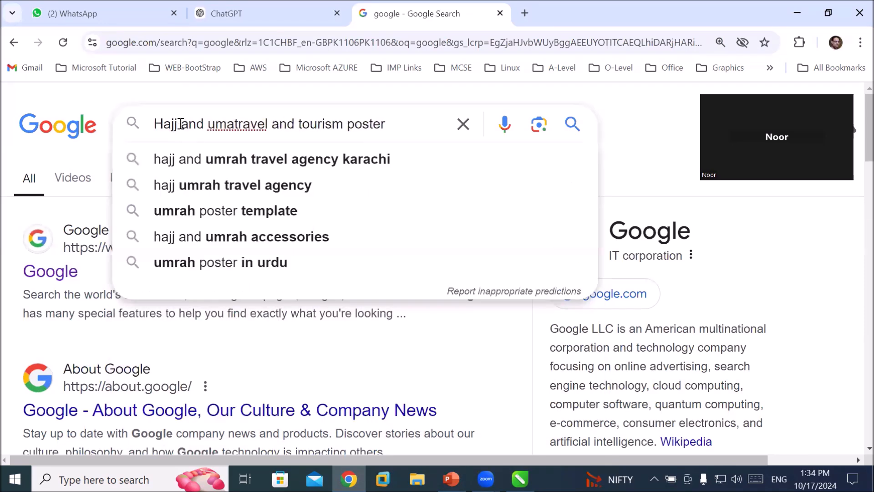
{"action": "key", "text": "BackSpace"}
{"action": "type", "text": "rah"}
{"action": "key", "text": "Return"}
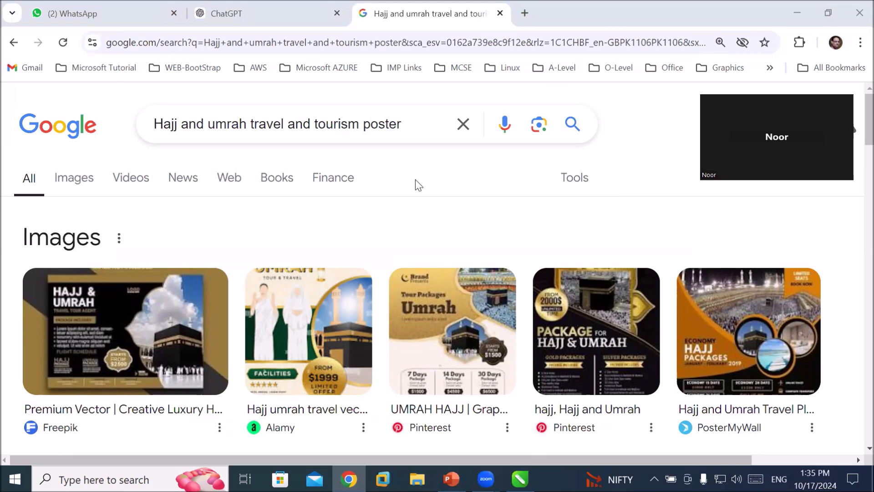
Browse the Hajj and Umrah poster image results for design ideas.
{"action": "scroll", "coordinate": [495, 237], "scroll_direction": "down", "scroll_amount": 1}
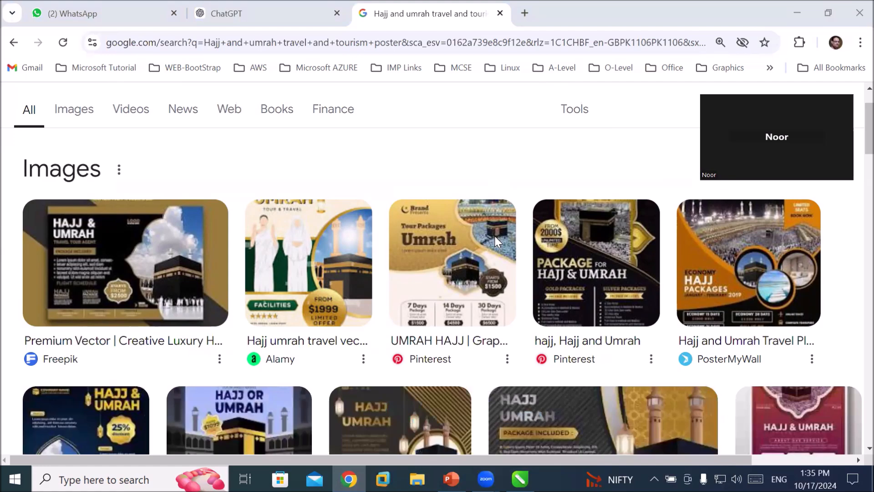
{"action": "scroll", "coordinate": [496, 236], "scroll_direction": "down", "scroll_amount": 1}
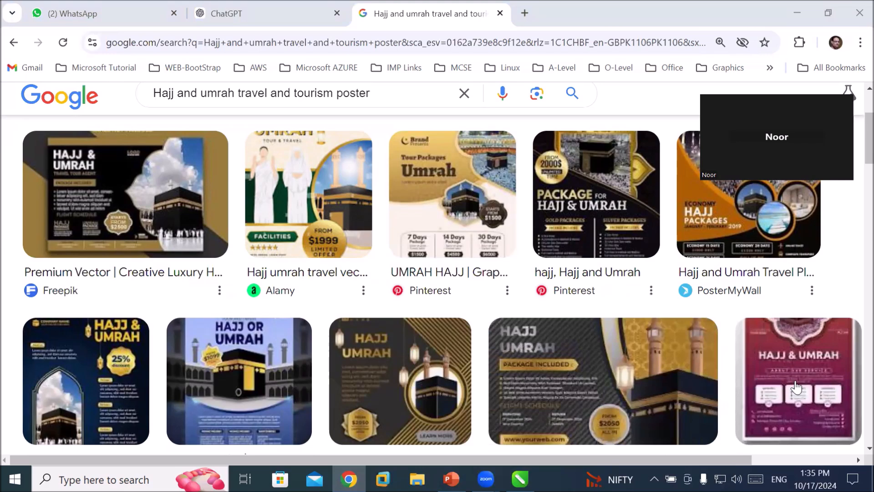
{"action": "scroll", "coordinate": [796, 388], "scroll_direction": "down", "scroll_amount": 4}
{"action": "scroll", "coordinate": [796, 387], "scroll_direction": "down", "scroll_amount": 3}
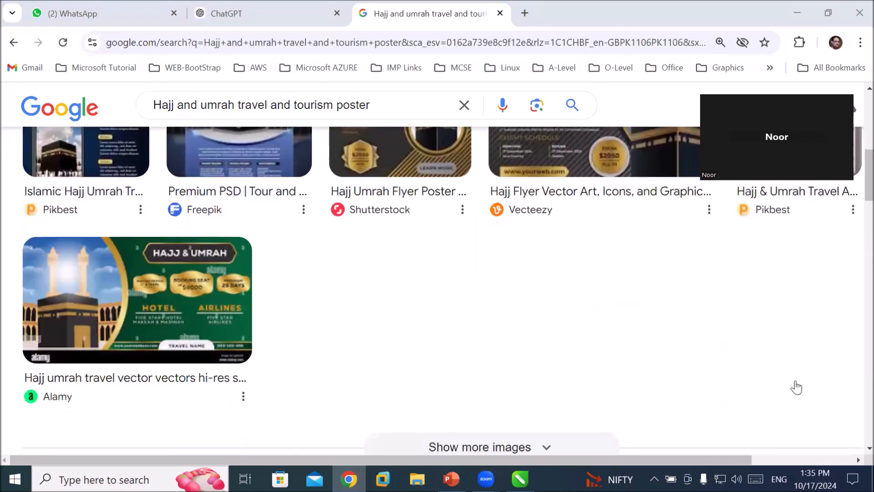
{"action": "scroll", "coordinate": [795, 387], "scroll_direction": "up", "scroll_amount": 9}
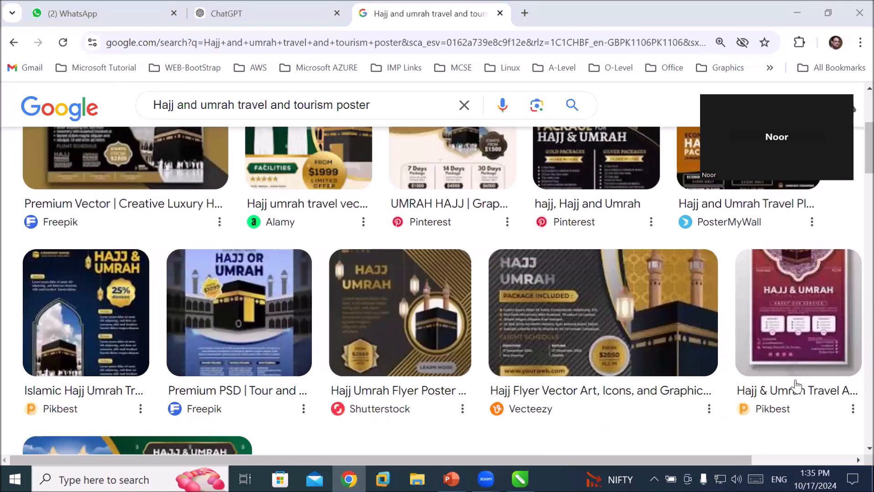
{"action": "scroll", "coordinate": [796, 388], "scroll_direction": "down", "scroll_amount": 1}
{"action": "scroll", "coordinate": [795, 388], "scroll_direction": "down", "scroll_amount": 1}
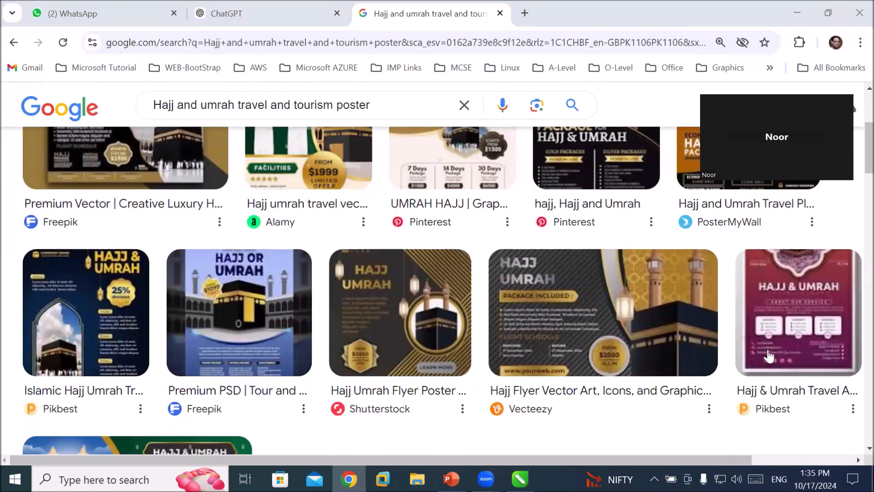
{"action": "scroll", "coordinate": [781, 315], "scroll_direction": "up", "scroll_amount": 3}
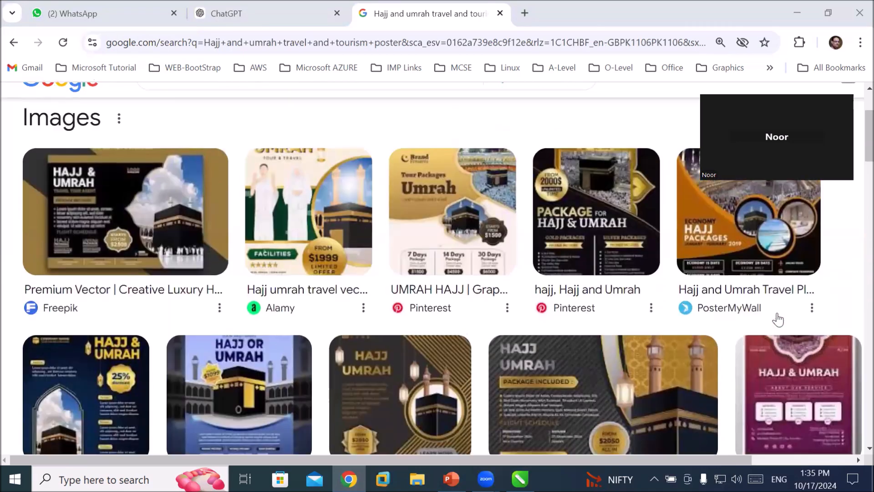
{"action": "scroll", "coordinate": [246, 142], "scroll_direction": "up", "scroll_amount": 1}
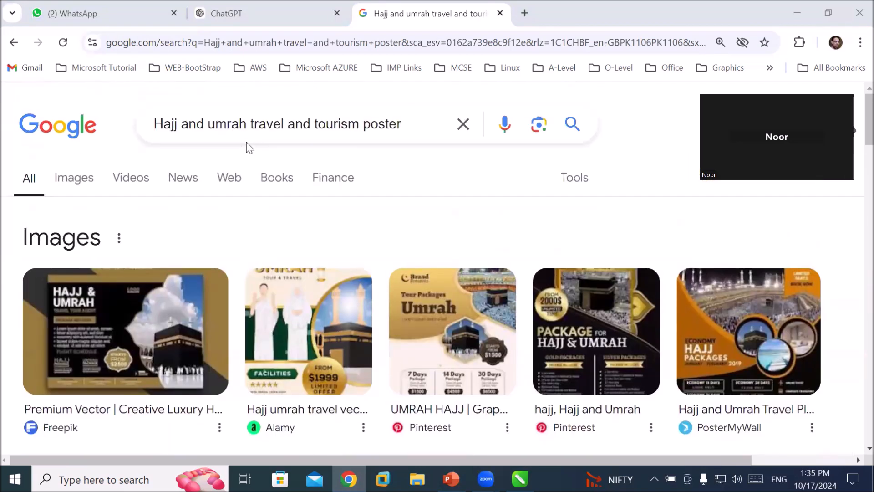
Remove "Hajj and umrah" from the query and search for "travel and tourism poster design".
{"action": "left_click_drag", "start_coordinate": [250, 122], "coordinate": [124, 130]}
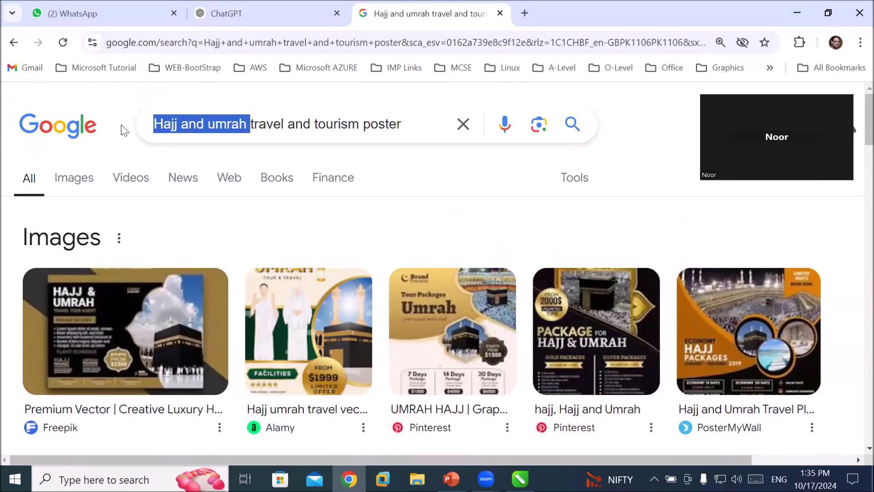
{"action": "key", "text": "BackSpace"}
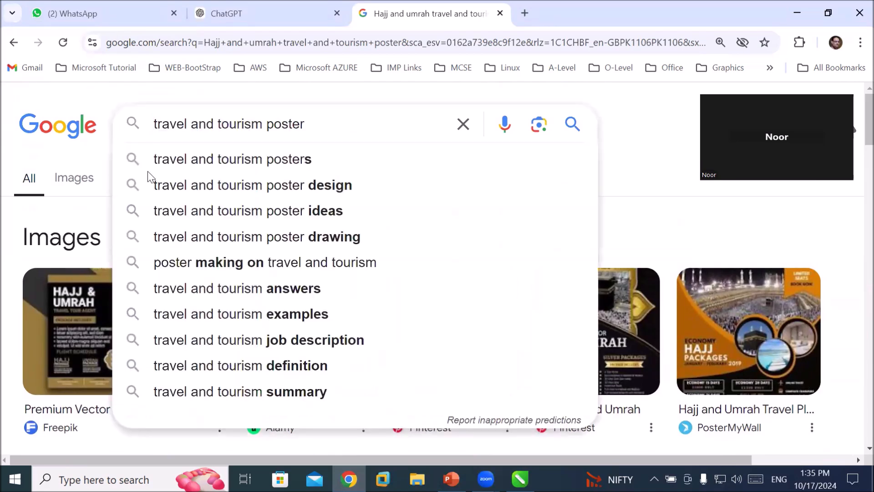
{"action": "left_click", "coordinate": [248, 188]}
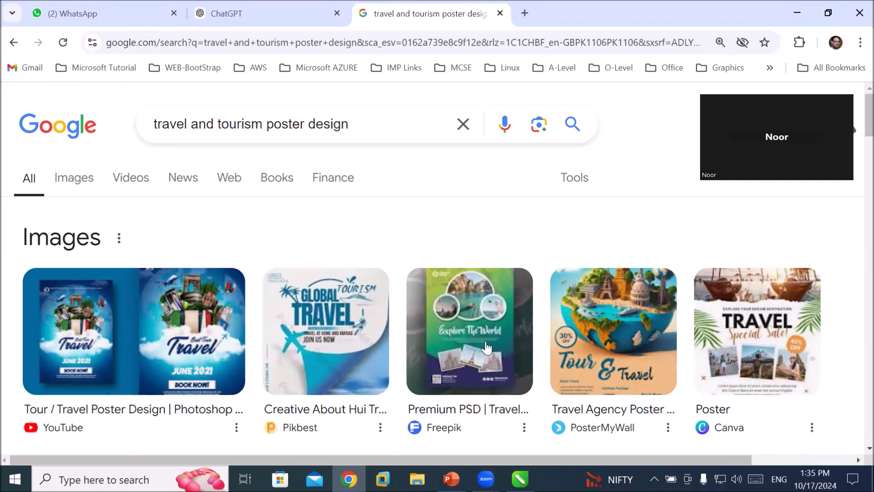
Open the Freepik "Explore The World" travel flyer template page and dismiss its discount popup.
{"action": "left_click", "coordinate": [486, 348]}
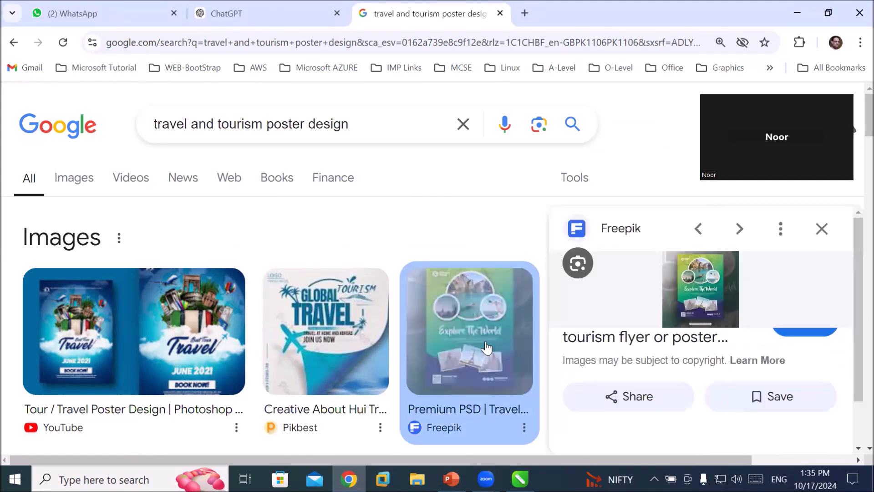
{"action": "left_click", "coordinate": [684, 296]}
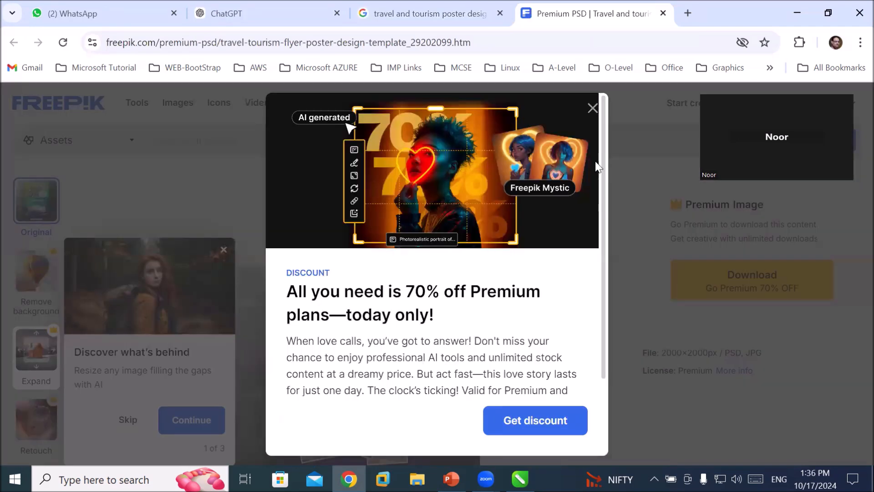
{"action": "left_click", "coordinate": [593, 109]}
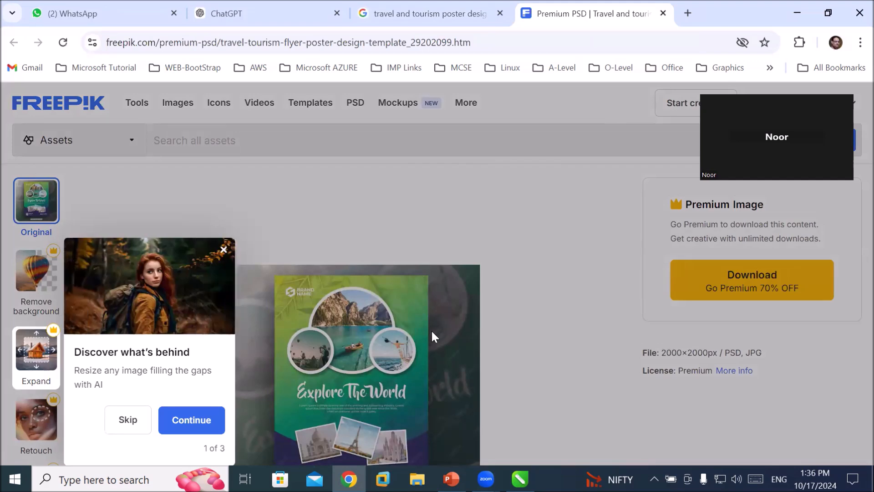
{"action": "left_click", "coordinate": [359, 369]}
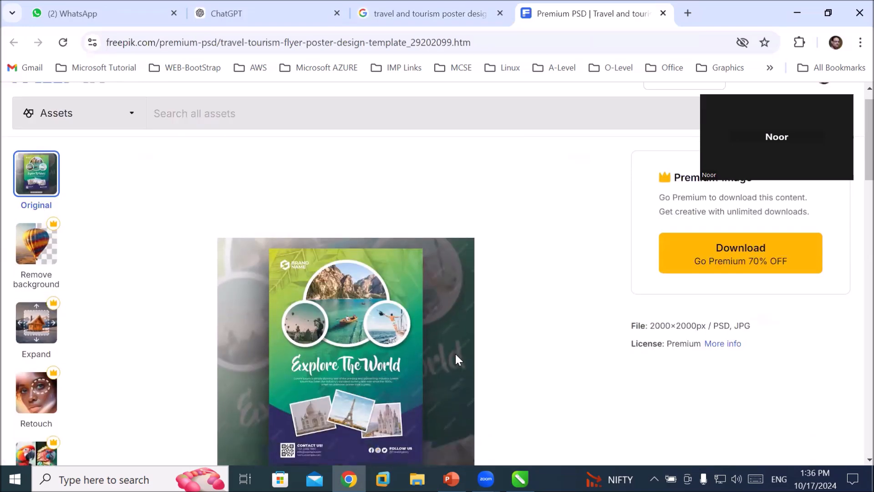
{"action": "scroll", "coordinate": [455, 352], "scroll_direction": "down", "scroll_amount": 3}
{"action": "scroll", "coordinate": [455, 355], "scroll_direction": "up", "scroll_amount": 2}
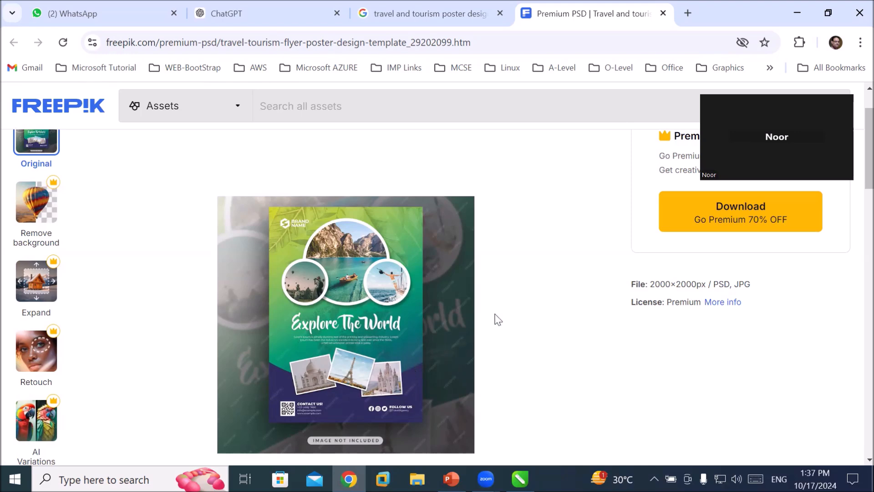
Launch the Snipping Tool from the Windows search.
{"action": "left_click", "coordinate": [93, 476]}
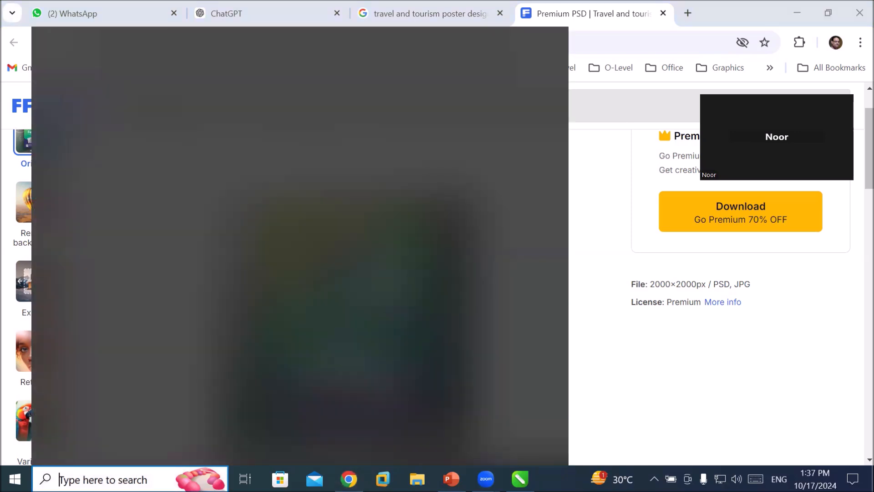
{"action": "type", "text": "snip"}
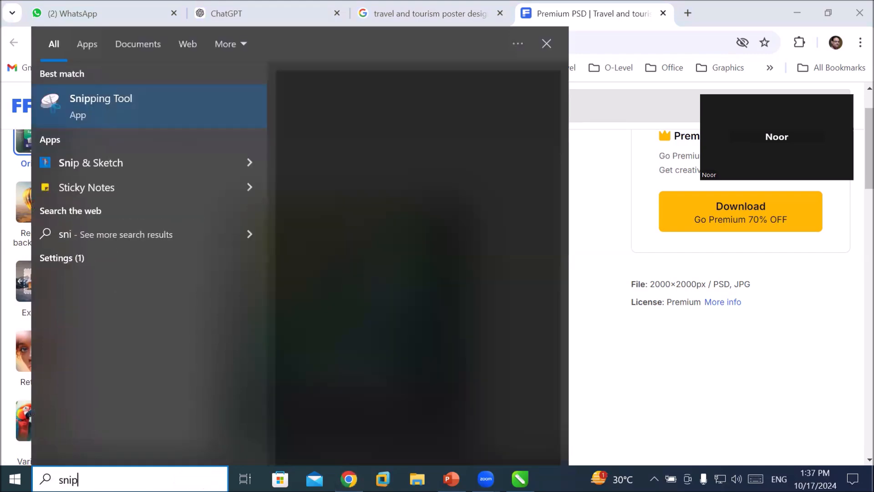
{"action": "key", "text": "Return"}
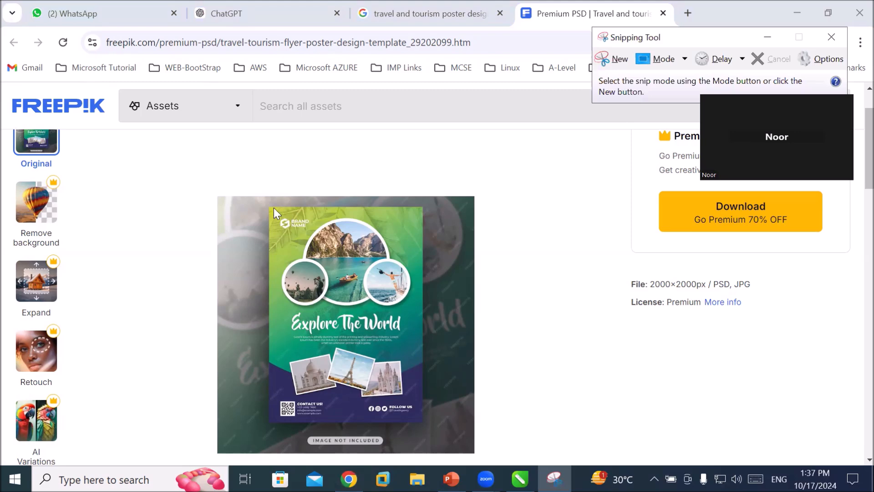
{"action": "left_click", "coordinate": [554, 478]}
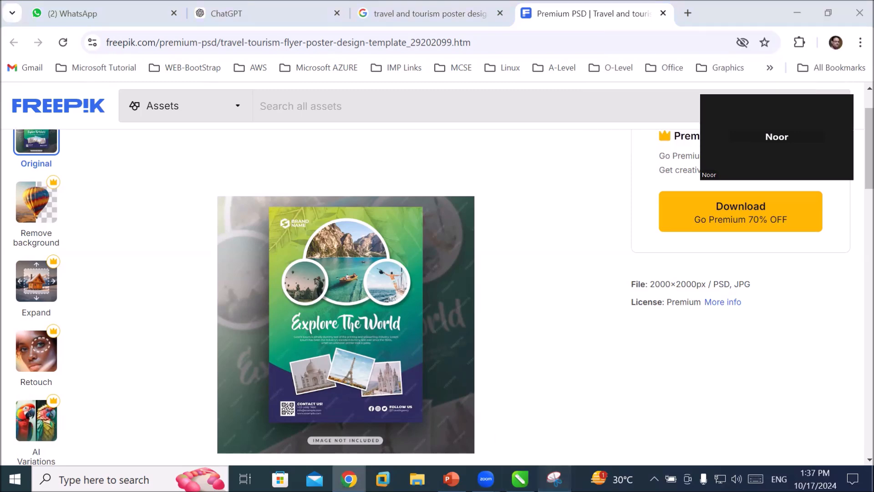
{"action": "left_click", "coordinate": [554, 478]}
Capture a new snip of the "Explore The World" poster preview and start saving it.
{"action": "left_click", "coordinate": [610, 59]}
{"action": "left_click_drag", "start_coordinate": [268, 206], "coordinate": [423, 421]}
{"action": "left_click", "coordinate": [369, 90]}
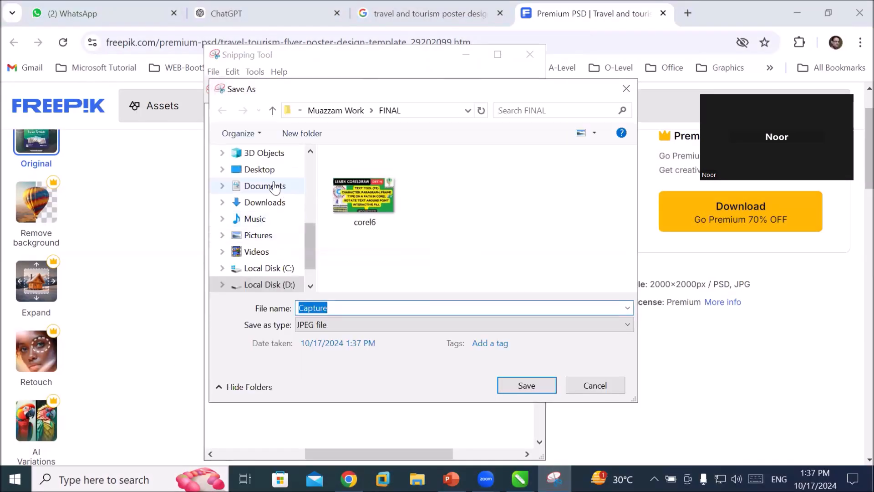
Save the snip as Capture in a new Desktop folder named Tourism.
{"action": "left_click", "coordinate": [260, 170]}
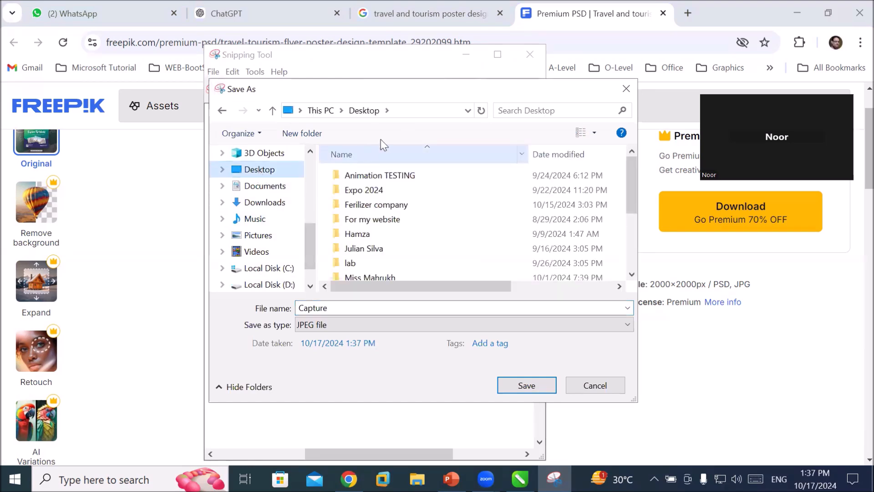
{"action": "left_click", "coordinate": [307, 133]}
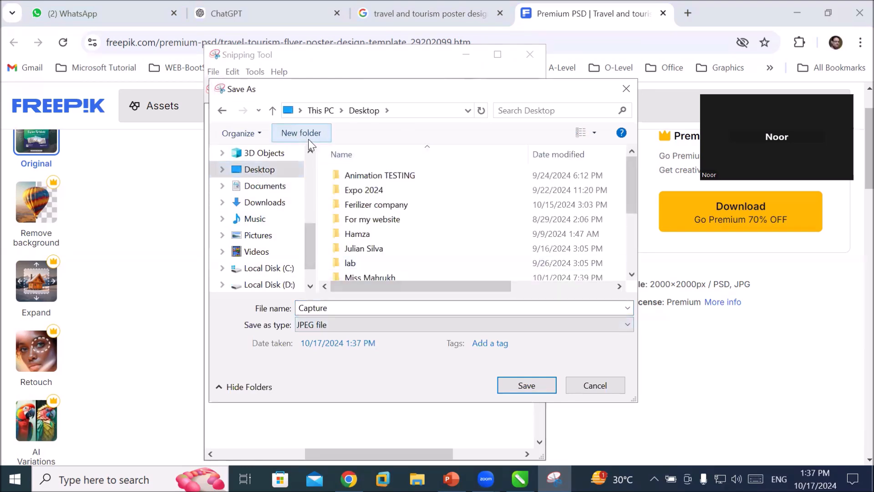
{"action": "type", "text": "T"}
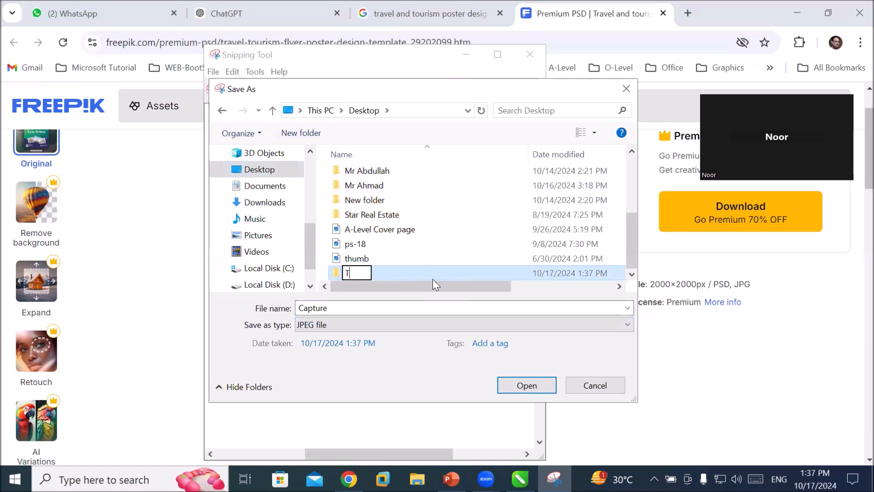
{"action": "type", "text": "ourism"}
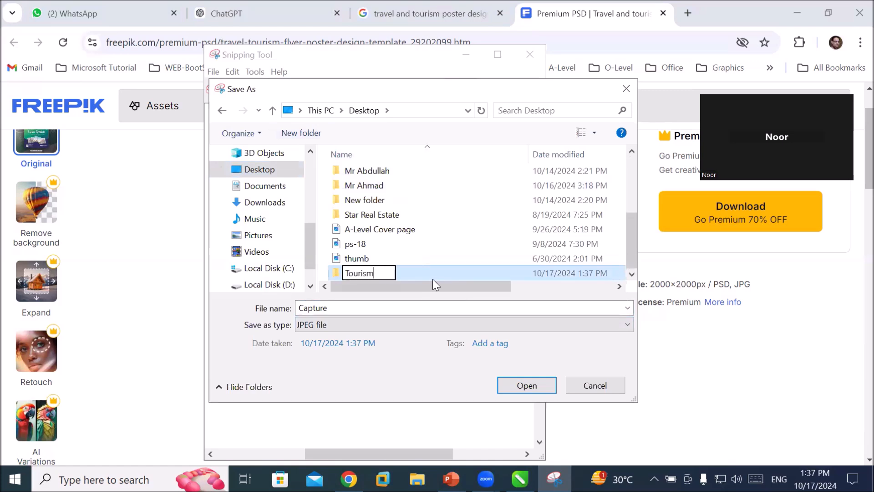
{"action": "key", "text": "Return"}
{"action": "key", "text": "Return"}
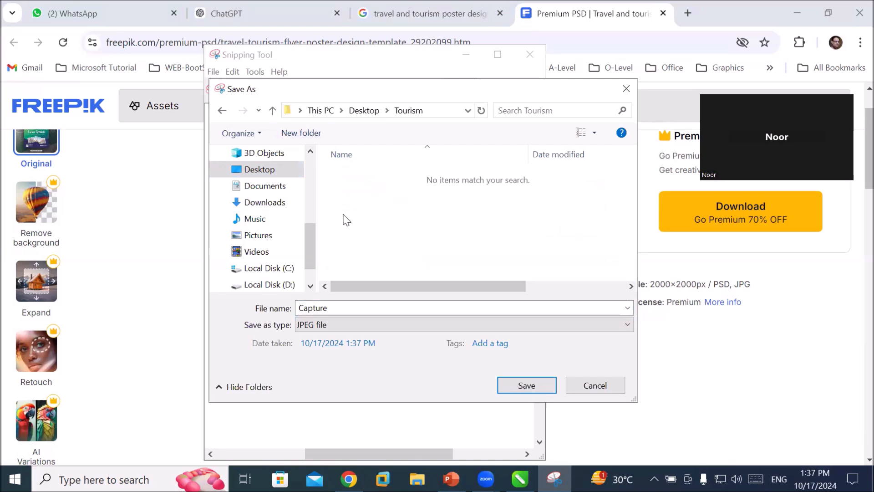
{"action": "double_click", "coordinate": [333, 308]}
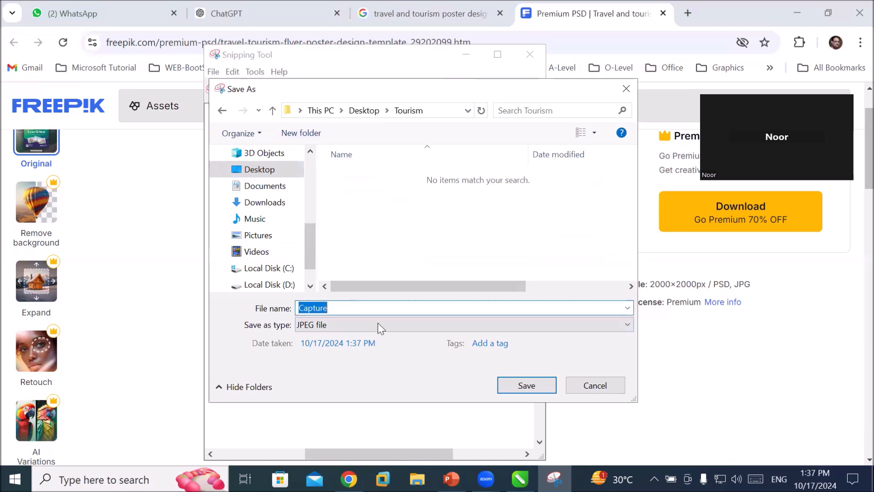
{"action": "left_click", "coordinate": [522, 387]}
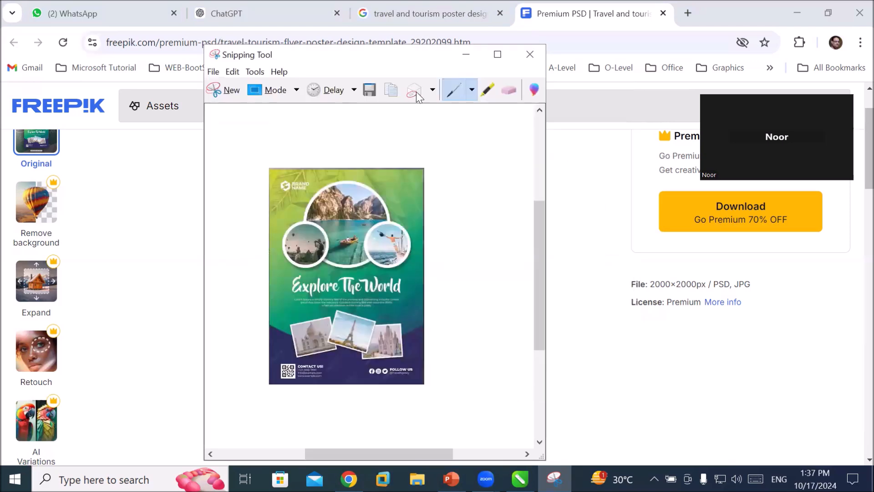
Close the Snipping Tool and minimize the browser window.
{"action": "left_click", "coordinate": [530, 54]}
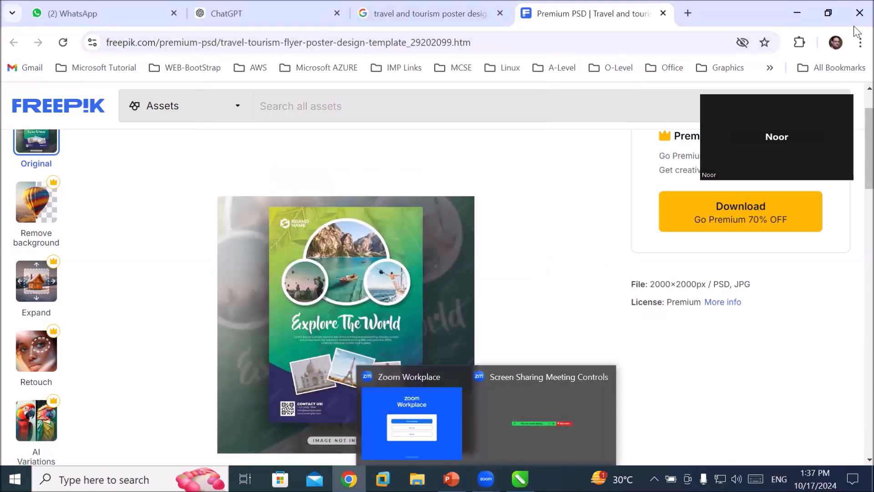
{"action": "left_click", "coordinate": [796, 13]}
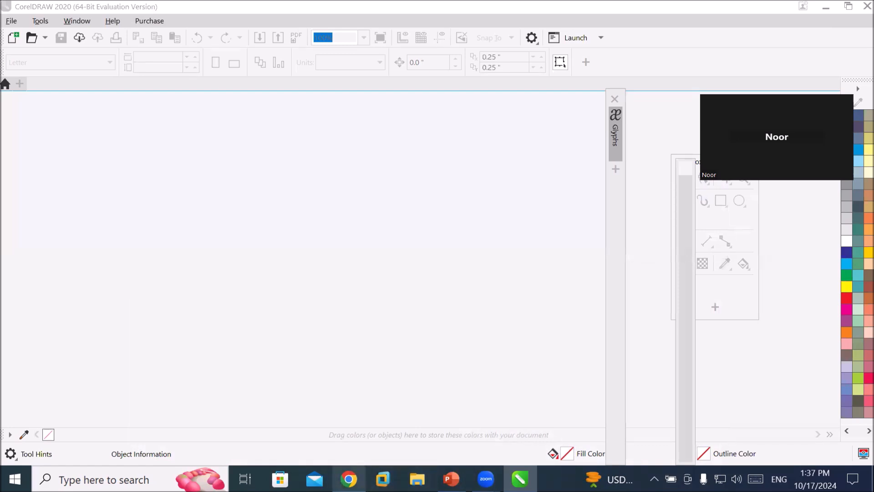
{"action": "mouse_move", "coordinate": [348, 479]}
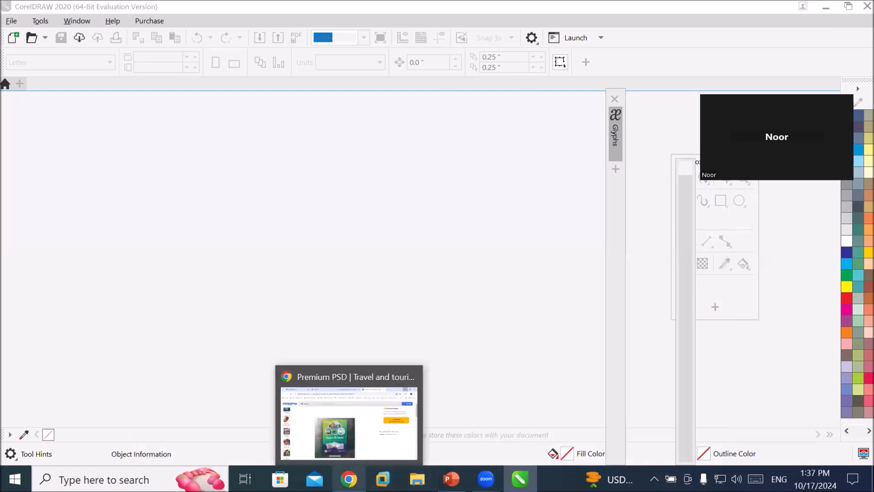
Start a new document and set its page size to A1 with inches as the units.
{"action": "left_click", "coordinate": [13, 37]}
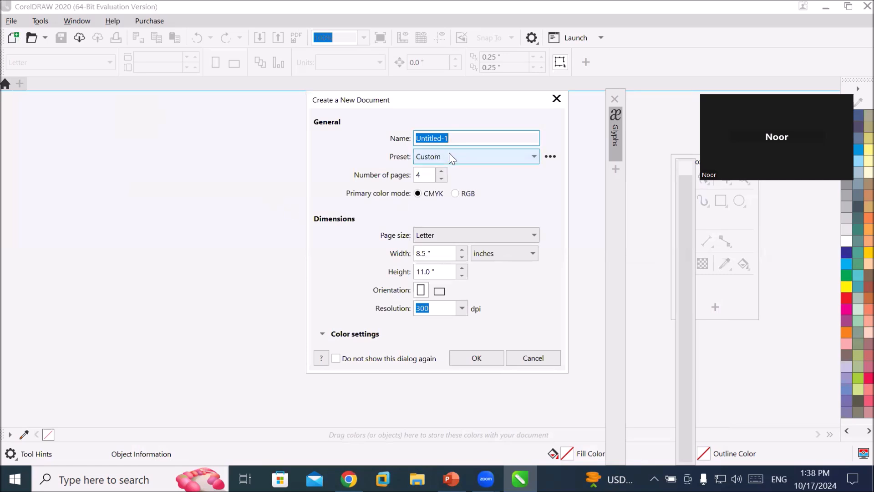
{"action": "left_click", "coordinate": [448, 235]}
{"action": "scroll", "coordinate": [478, 319], "scroll_direction": "down", "scroll_amount": 4}
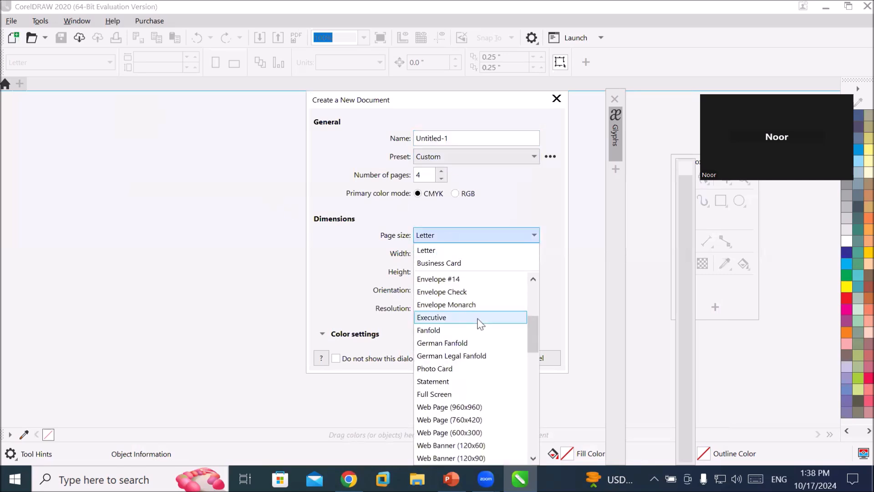
{"action": "scroll", "coordinate": [480, 322], "scroll_direction": "down", "scroll_amount": 7}
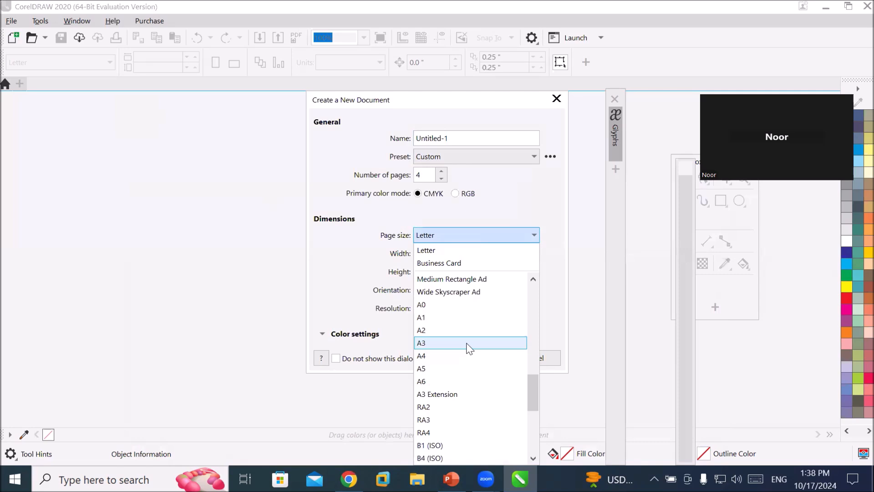
{"action": "left_click", "coordinate": [463, 317]}
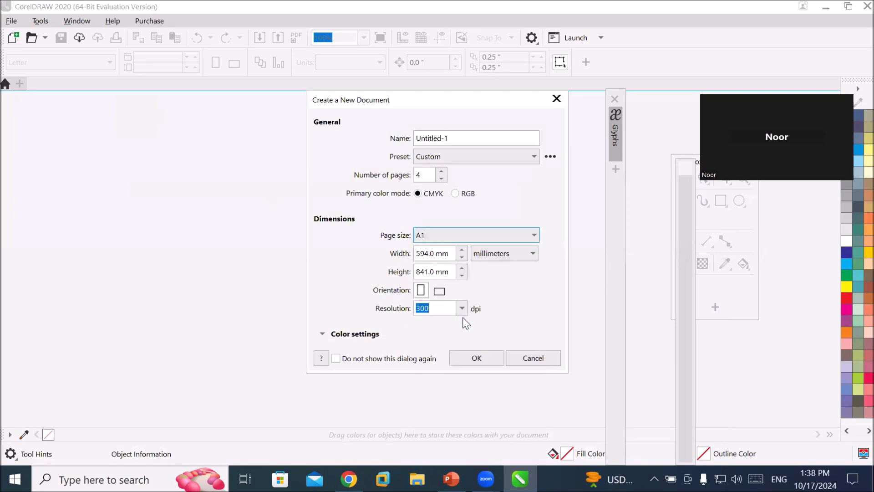
{"action": "left_click", "coordinate": [530, 256]}
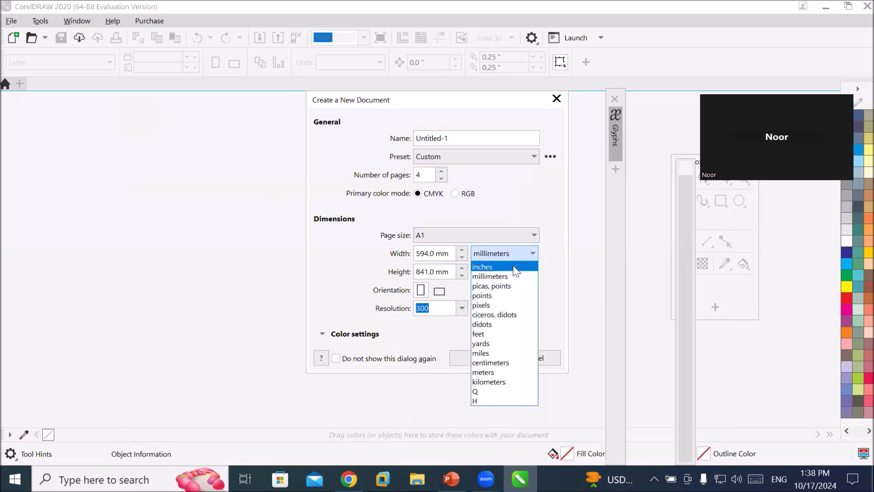
{"action": "left_click", "coordinate": [513, 266]}
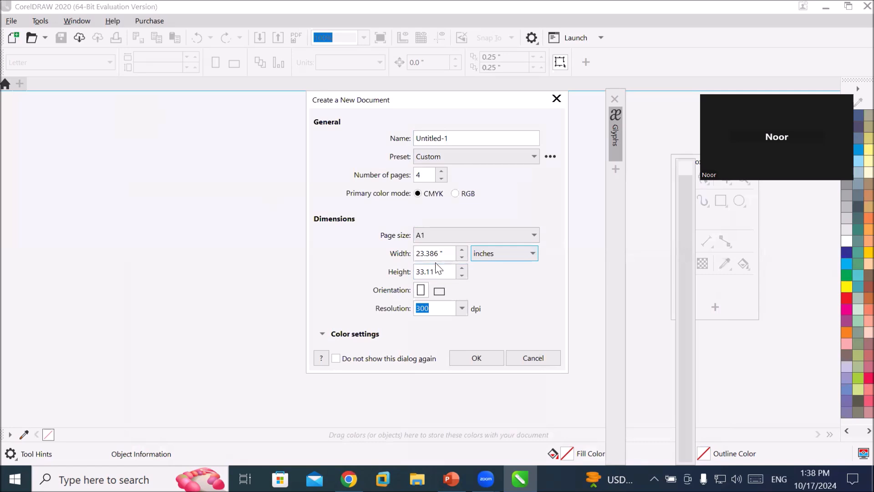
Change the page size to A2 in inches, reduce the pages to 2, and create the document.
{"action": "left_click", "coordinate": [443, 233]}
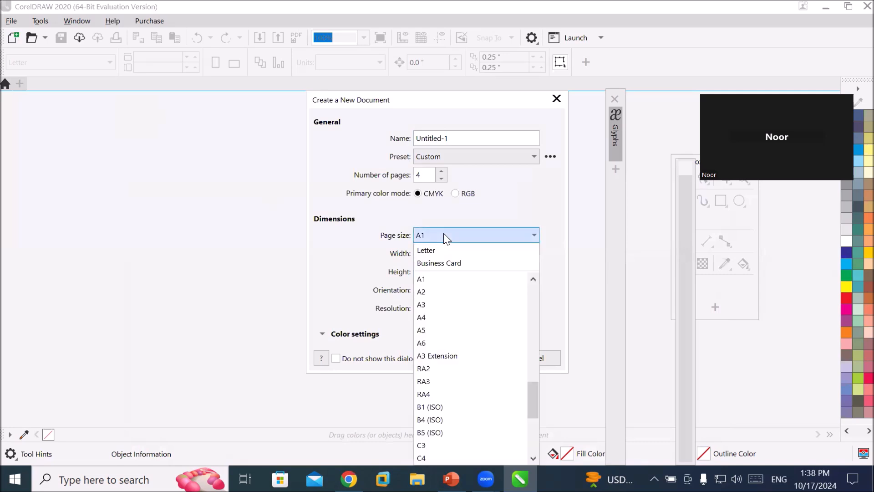
{"action": "left_click", "coordinate": [451, 289]}
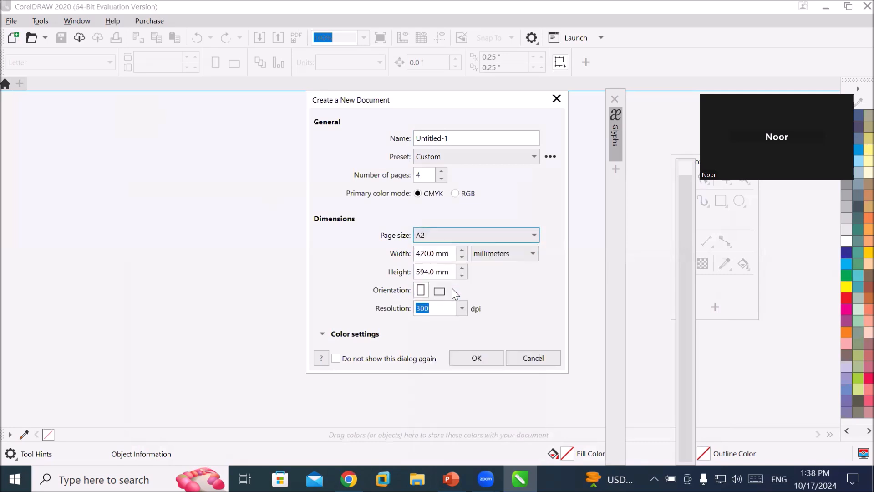
{"action": "left_click", "coordinate": [514, 253]}
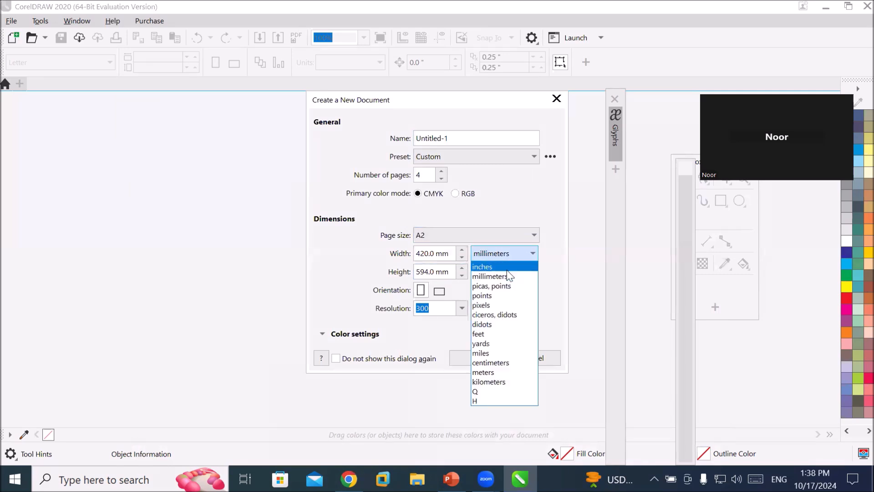
{"action": "left_click", "coordinate": [506, 269]}
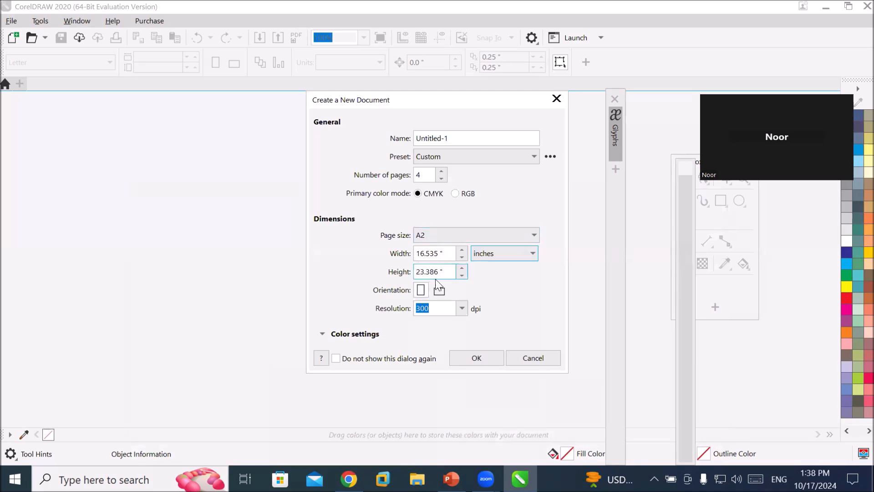
{"action": "left_click", "coordinate": [437, 308]}
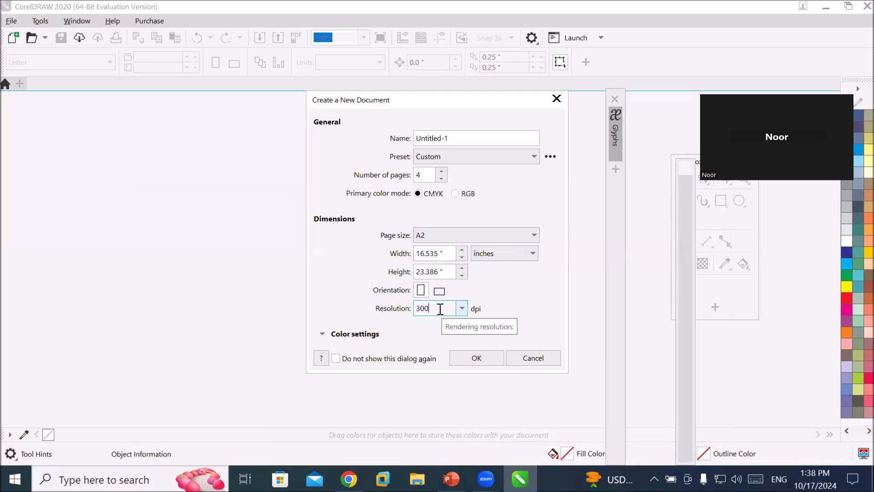
{"action": "left_click", "coordinate": [441, 179]}
{"action": "left_click", "coordinate": [440, 179]}
{"action": "left_click", "coordinate": [464, 357]}
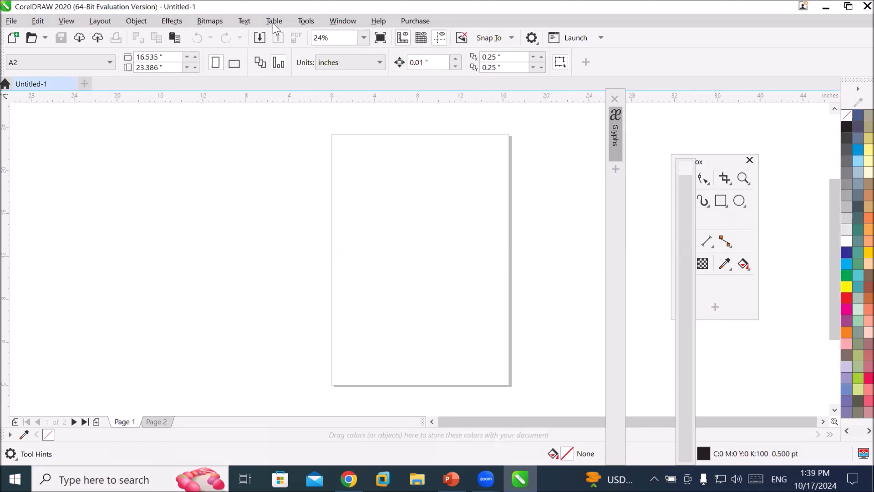
Import the Capture image from the Desktop Tourism folder and place it beside the page.
{"action": "left_click", "coordinate": [259, 39]}
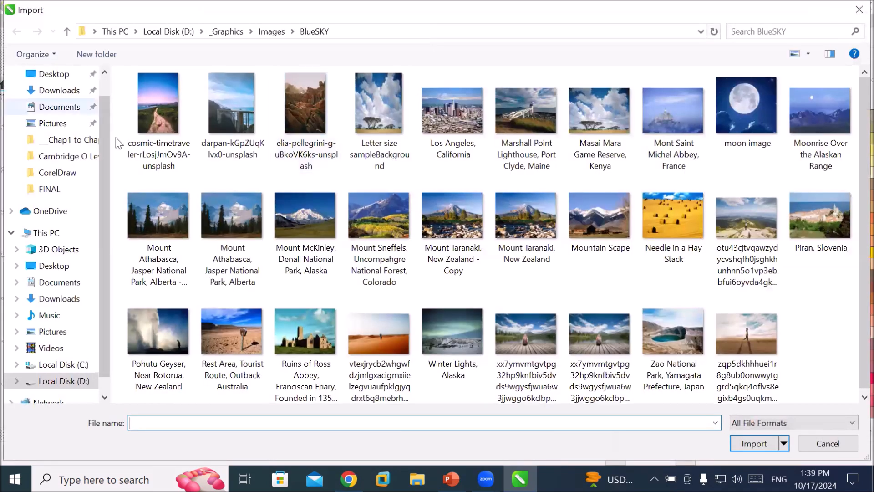
{"action": "left_click_drag", "start_coordinate": [105, 138], "coordinate": [100, 103]}
{"action": "left_click", "coordinate": [56, 100]}
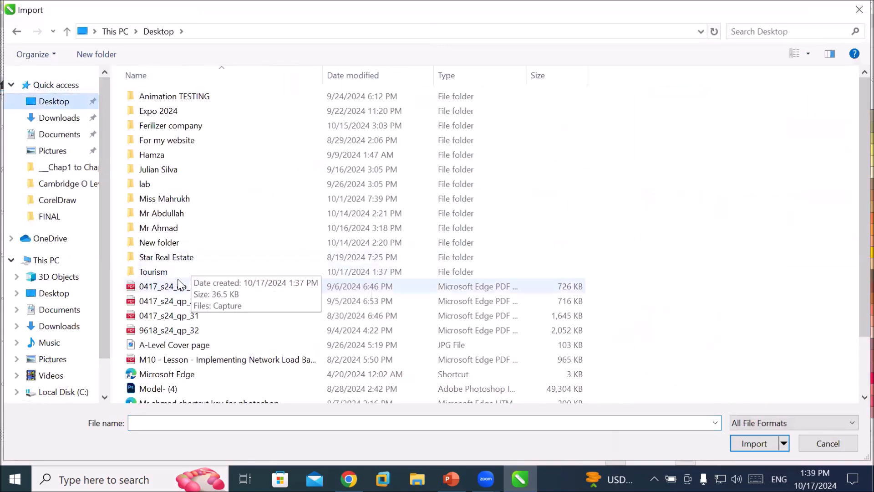
{"action": "double_click", "coordinate": [174, 276]}
{"action": "left_click", "coordinate": [150, 117]}
{"action": "left_click", "coordinate": [752, 443]}
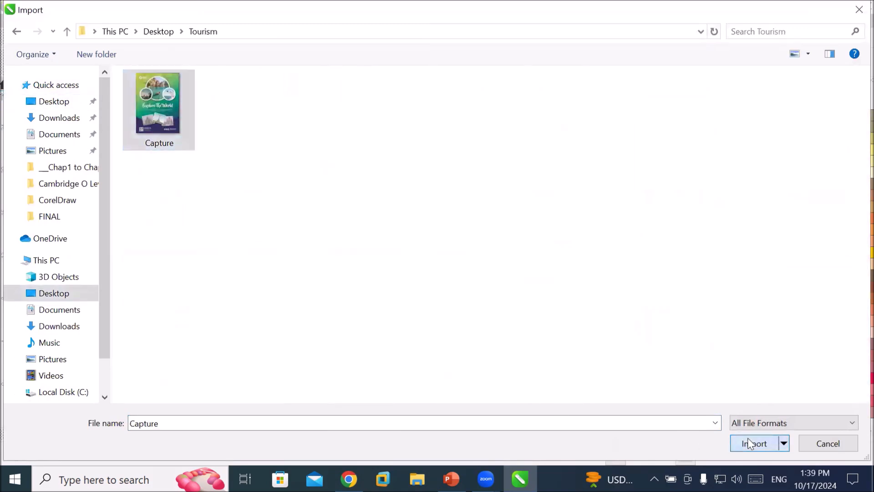
{"action": "left_click_drag", "start_coordinate": [140, 137], "coordinate": [354, 385]}
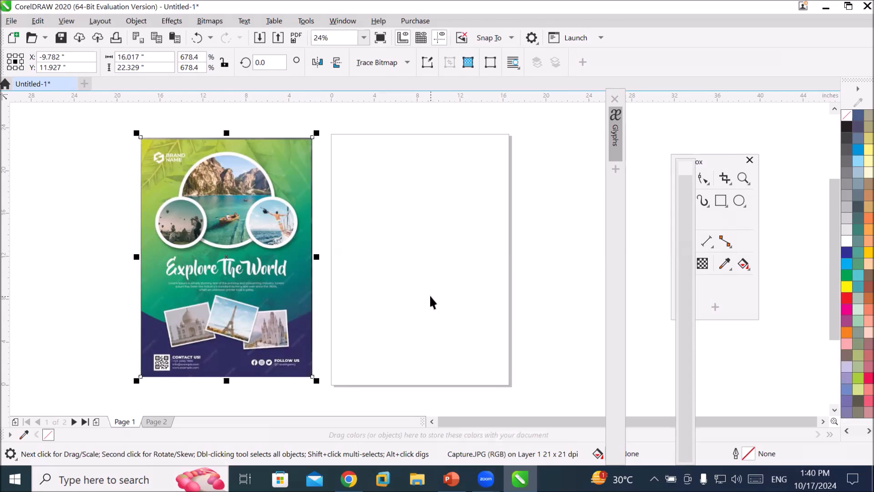
Create a page-frame rectangle covering the whole page with the Rectangle tool.
{"action": "left_click", "coordinate": [718, 163]}
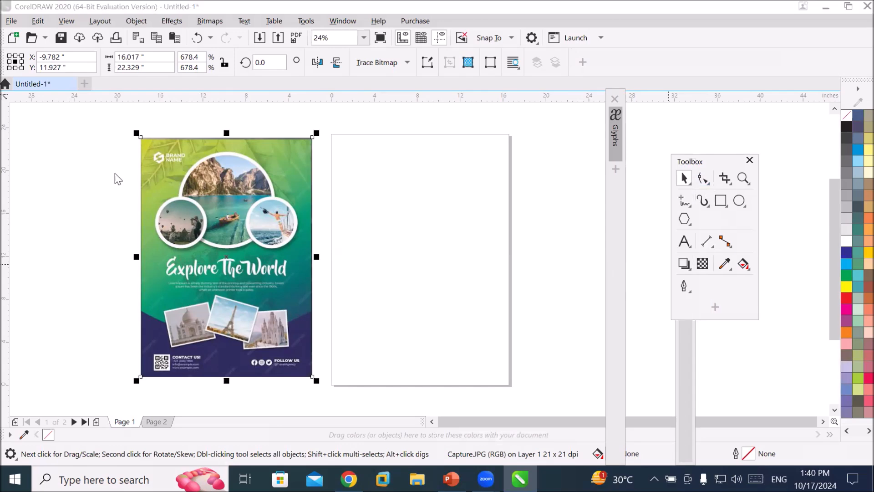
{"action": "left_click_drag", "start_coordinate": [717, 165], "coordinate": [114, 176]}
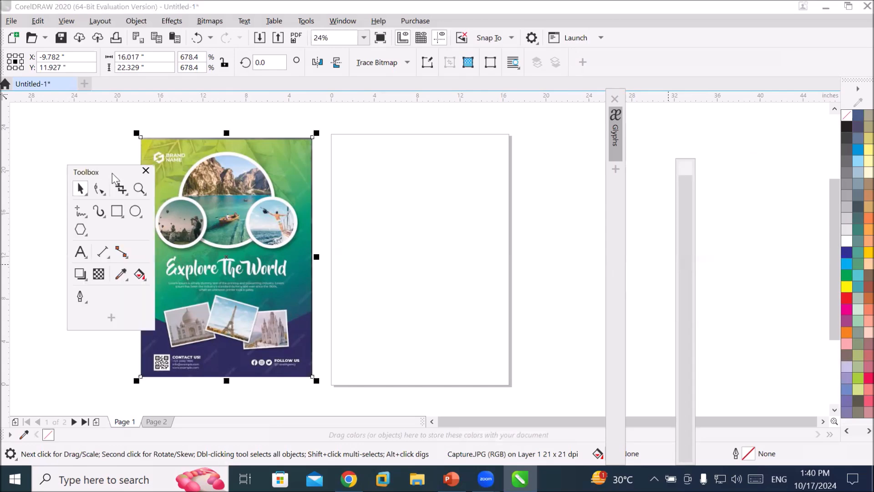
{"action": "left_click", "coordinate": [116, 211]}
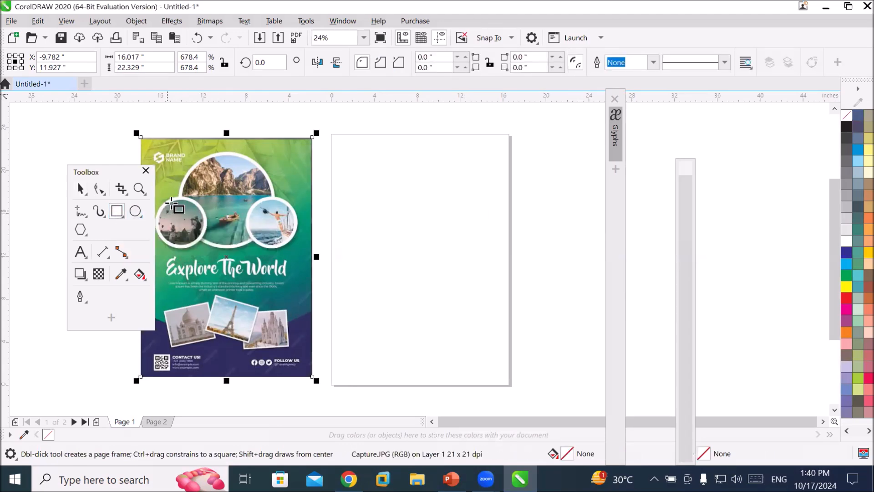
{"action": "double_click", "coordinate": [117, 211]}
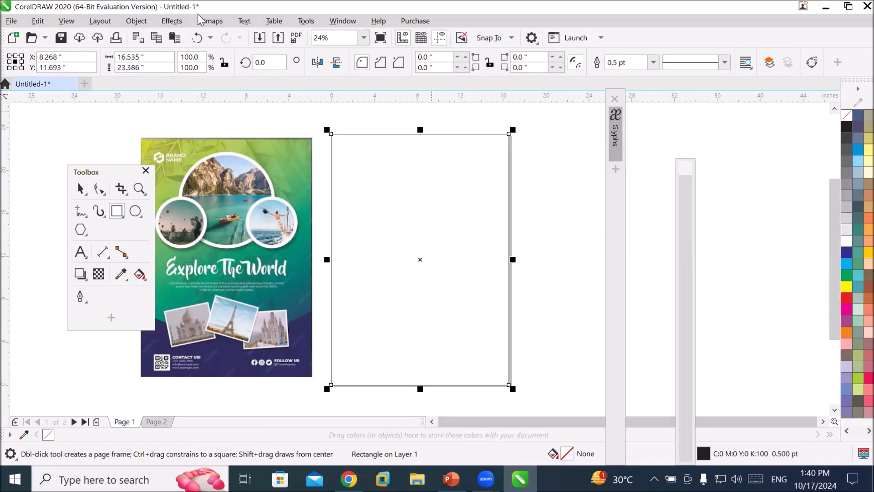
Try palette fills on the page-frame rectangle and finish with Light Yellow.
{"action": "double_click", "coordinate": [211, 10]}
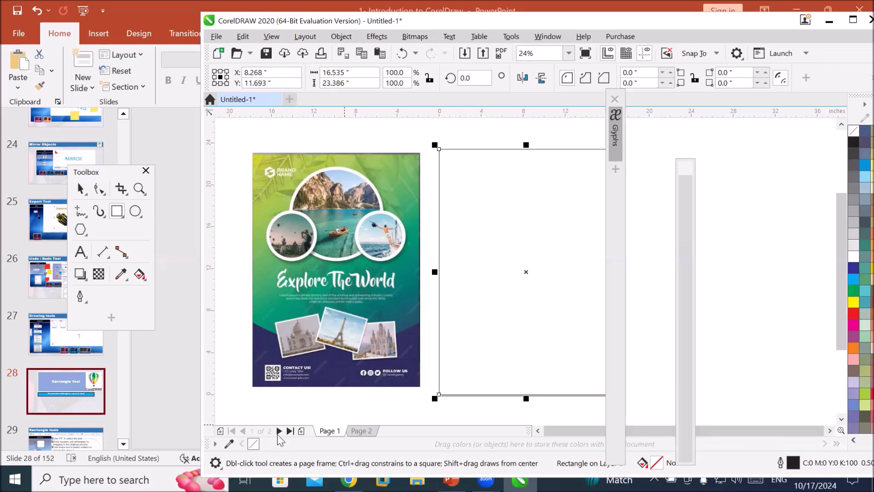
{"action": "left_click", "coordinate": [855, 269]}
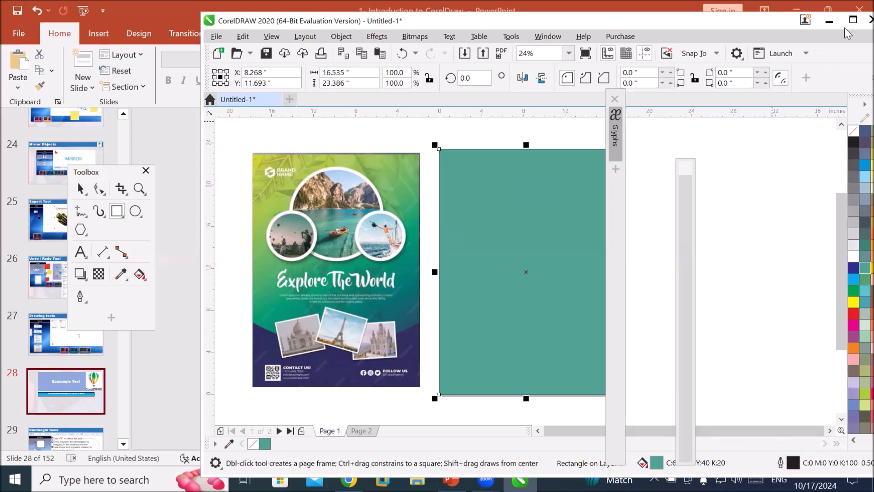
{"action": "left_click", "coordinate": [852, 19]}
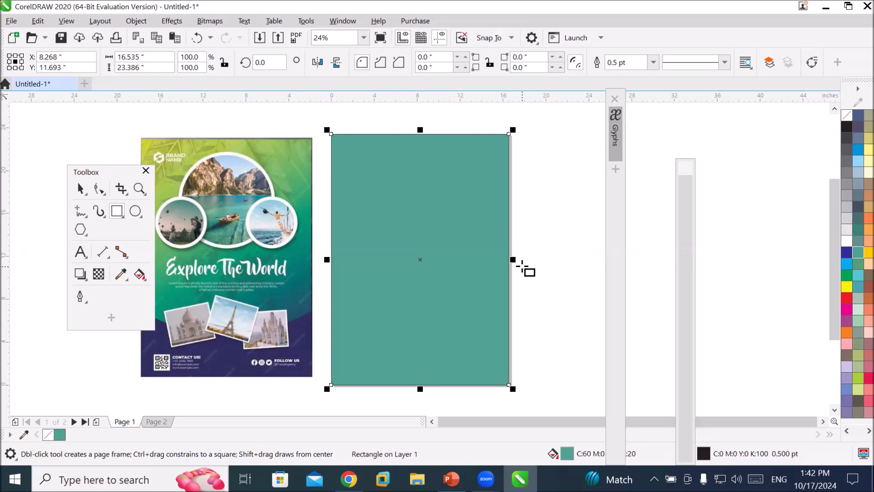
{"action": "left_click", "coordinate": [846, 263]}
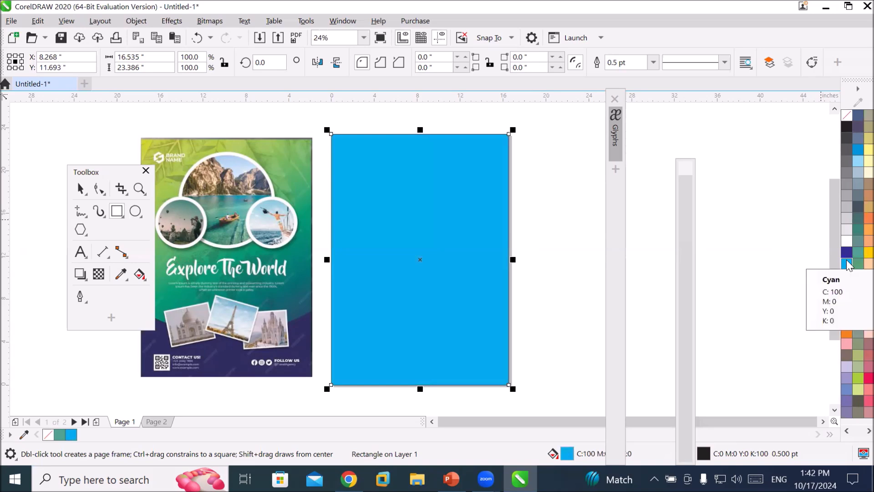
{"action": "left_click", "coordinate": [855, 158]}
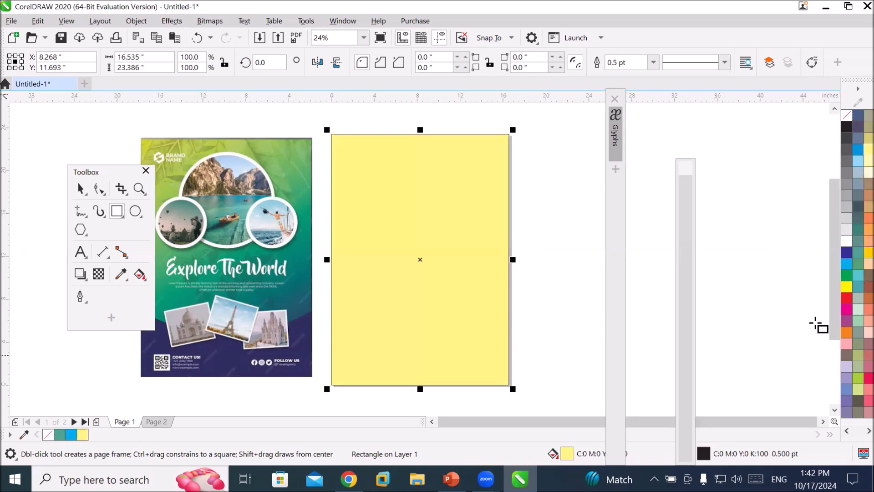
Refill the page-frame rectangle, trying red and finishing with Light Green from the document palette.
{"action": "left_click", "coordinate": [846, 299]}
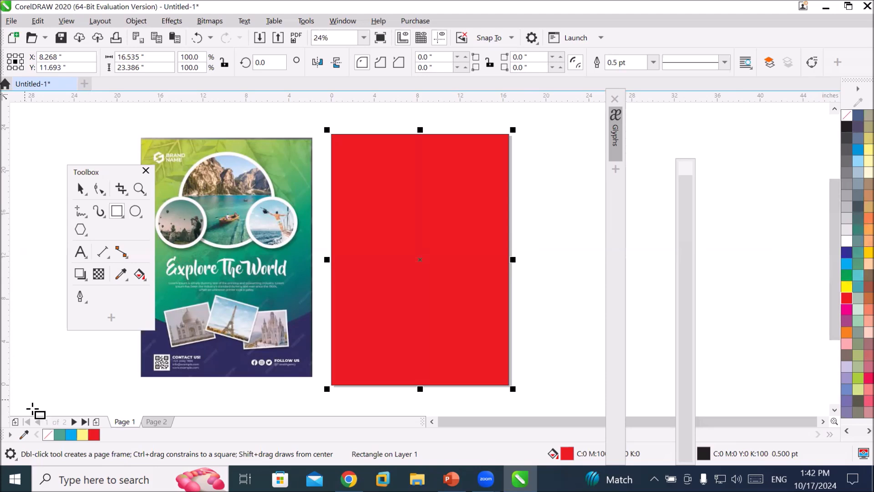
{"action": "left_click", "coordinate": [59, 435]}
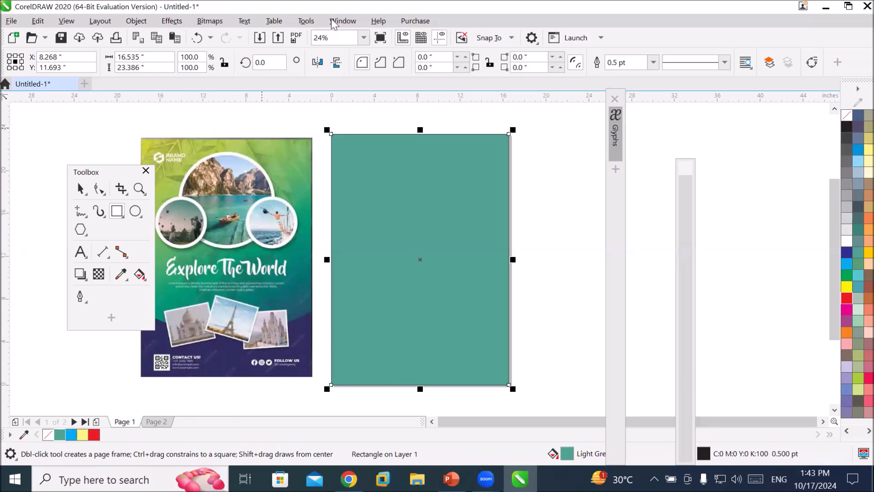
{"action": "left_click", "coordinate": [349, 24]}
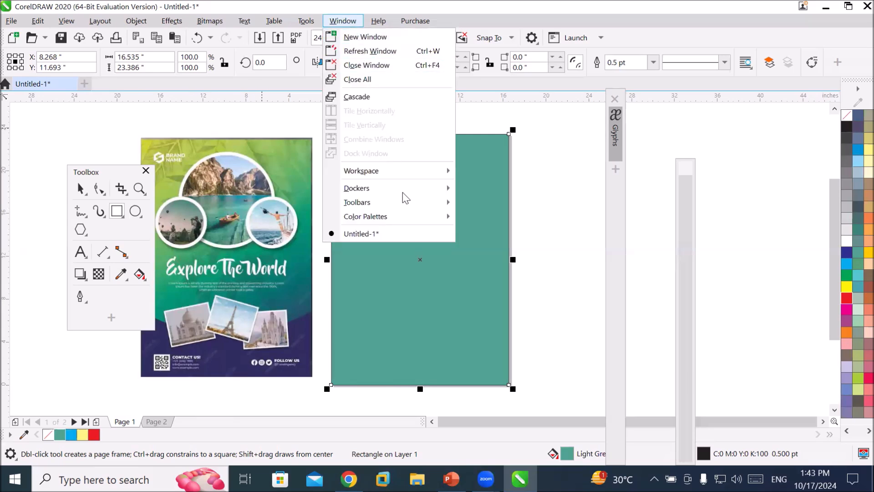
{"action": "mouse_move", "coordinate": [400, 223]}
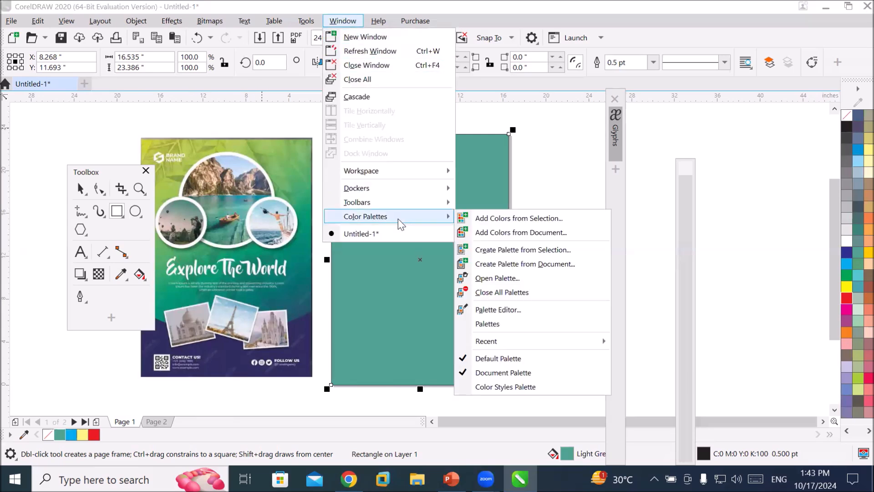
{"action": "left_click", "coordinate": [531, 374]}
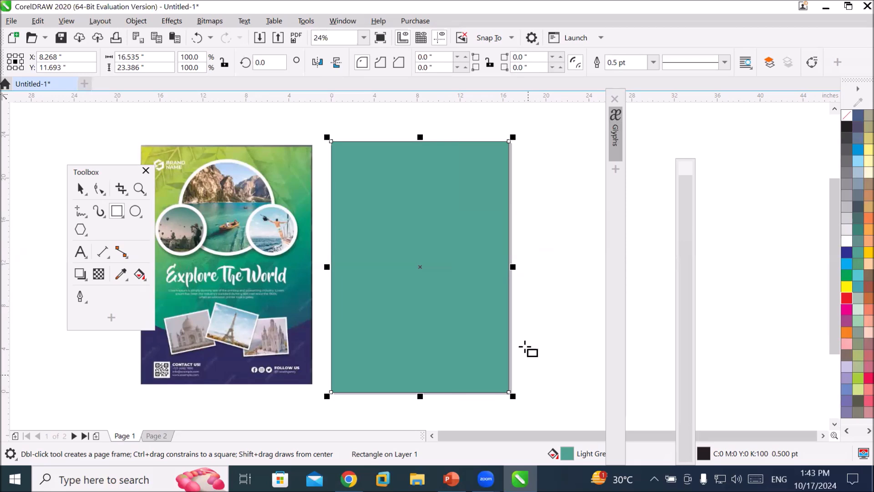
{"action": "left_click", "coordinate": [342, 21]}
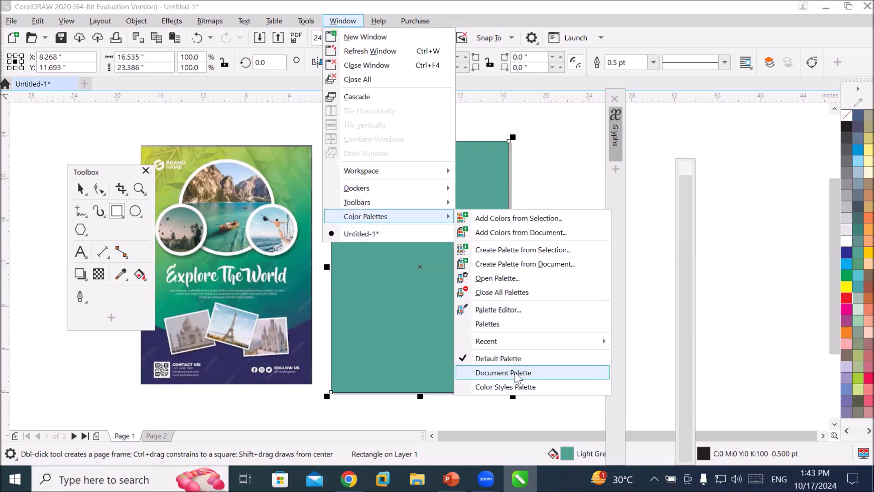
{"action": "left_click", "coordinate": [512, 373]}
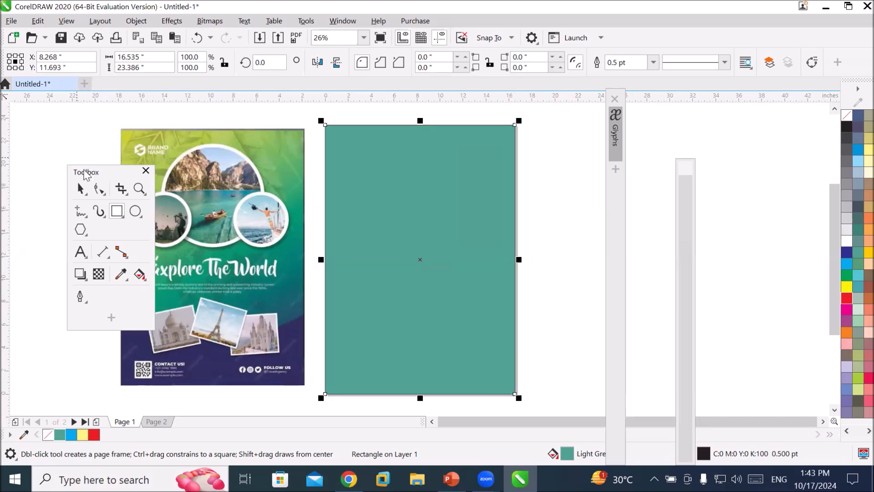
{"action": "left_click", "coordinate": [85, 170]}
{"action": "left_click_drag", "start_coordinate": [84, 173], "coordinate": [45, 170]}
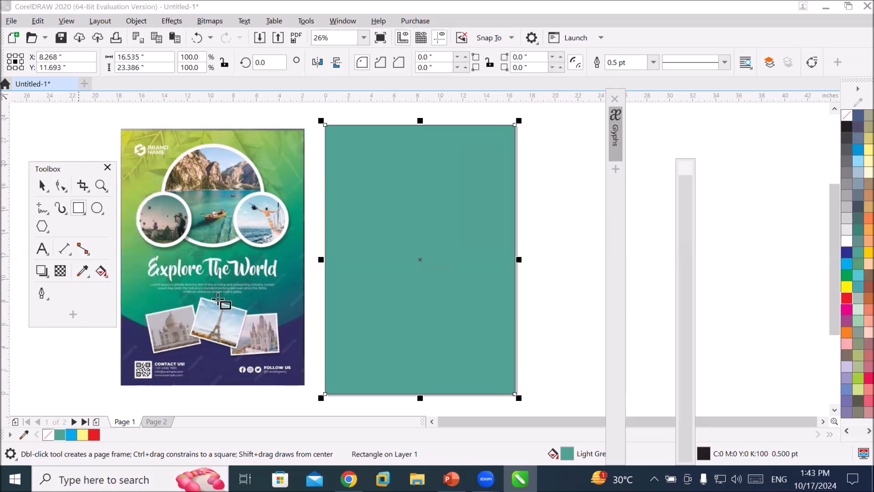
{"action": "scroll", "coordinate": [277, 326], "scroll_direction": "up", "scroll_amount": 3}
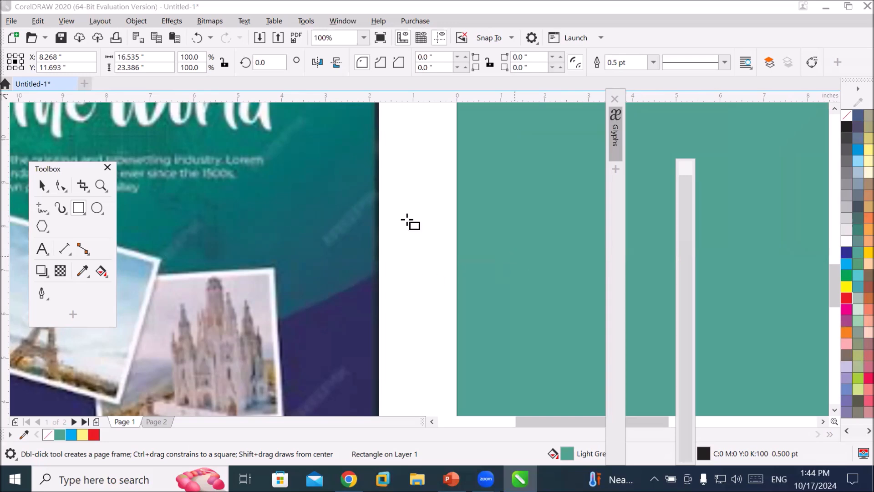
{"action": "scroll", "coordinate": [400, 269], "scroll_direction": "down", "scroll_amount": 2}
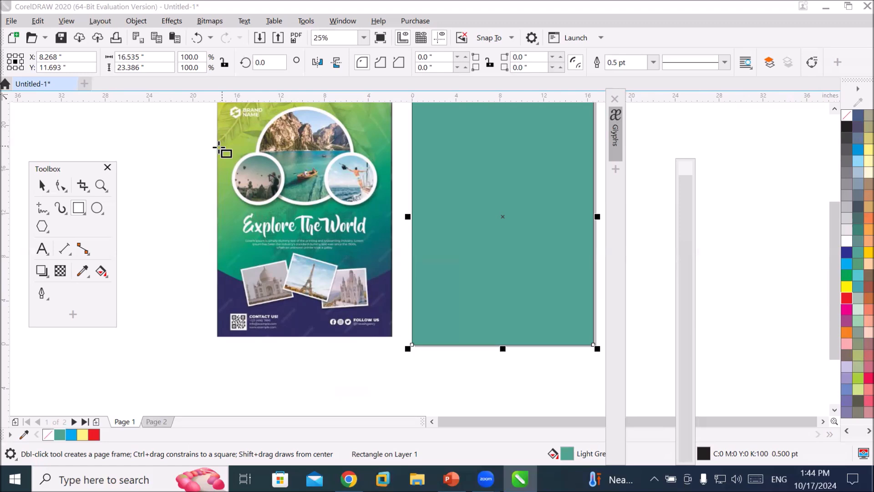
{"action": "left_click", "coordinate": [855, 242]}
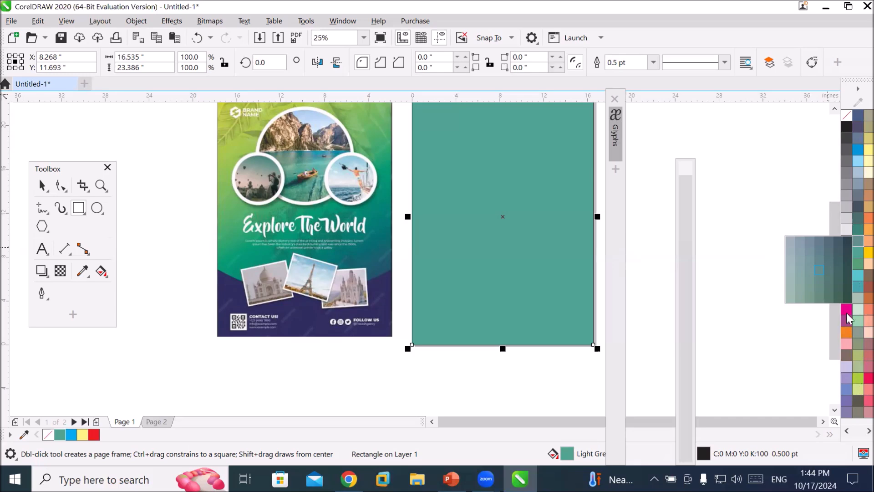
{"action": "left_click", "coordinate": [848, 296]}
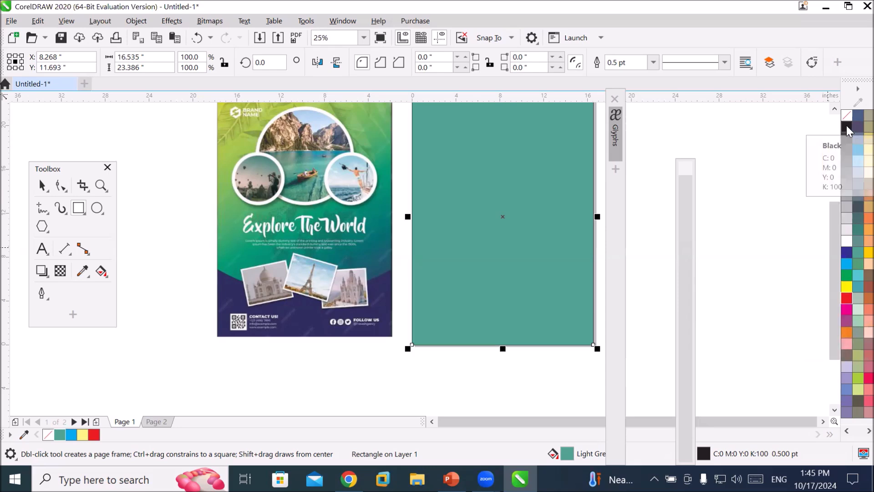
{"action": "mouse_move", "coordinate": [846, 124]}
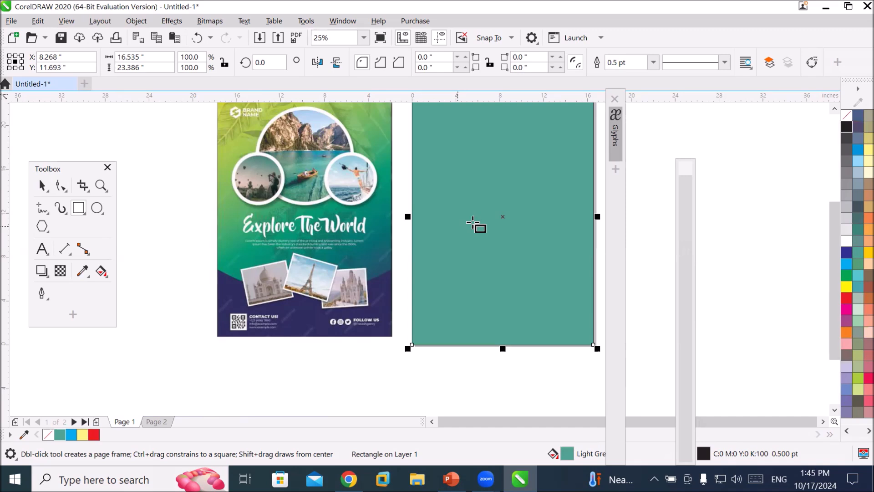
{"action": "left_click_drag", "start_coordinate": [829, 232], "coordinate": [835, 221]}
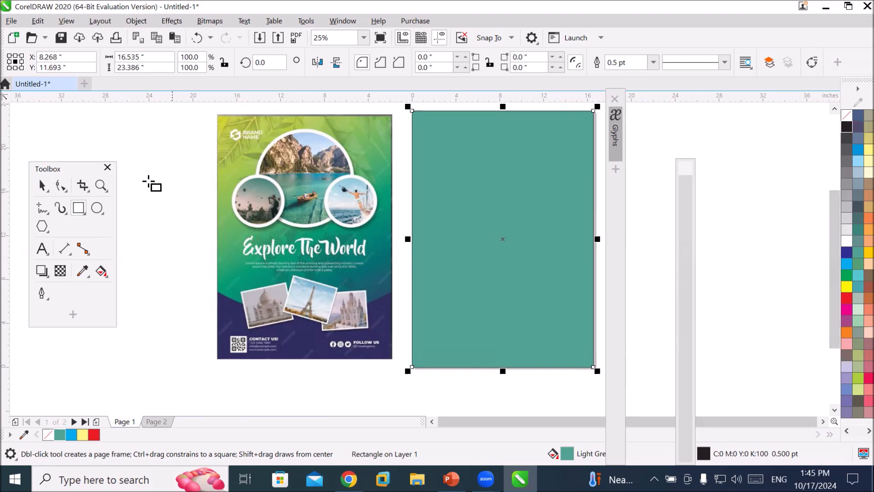
Sample the yellow-green from the reference poster's top-left corner with the Color Eyedropper and apply it to the page-frame rectangle.
{"action": "left_click_drag", "start_coordinate": [71, 167], "coordinate": [128, 134]}
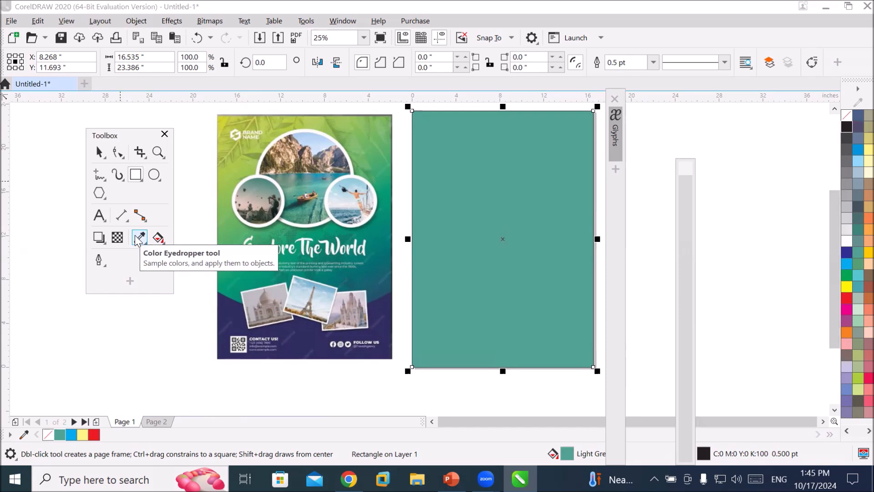
{"action": "left_click", "coordinate": [137, 238]}
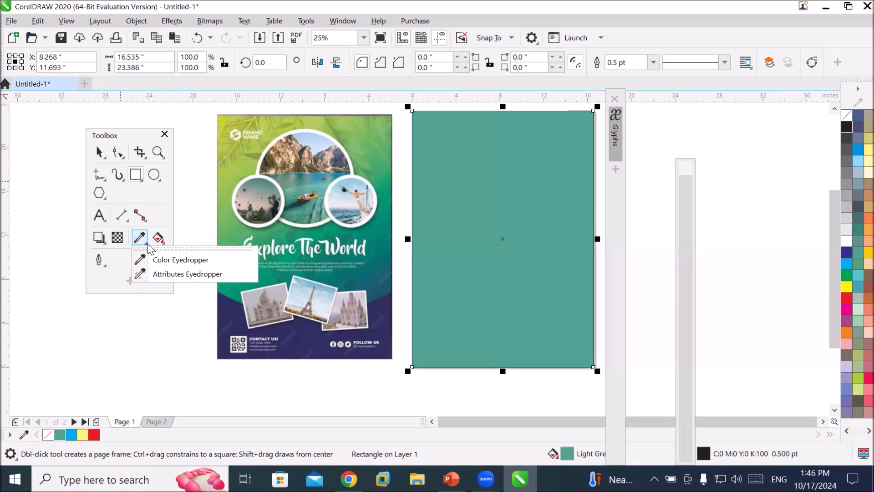
{"action": "left_click", "coordinate": [177, 259]}
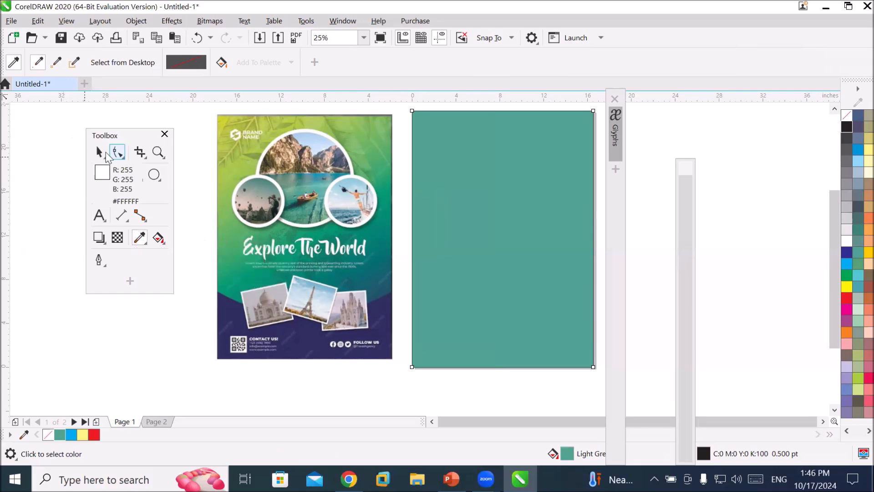
{"action": "left_click", "coordinate": [99, 153]}
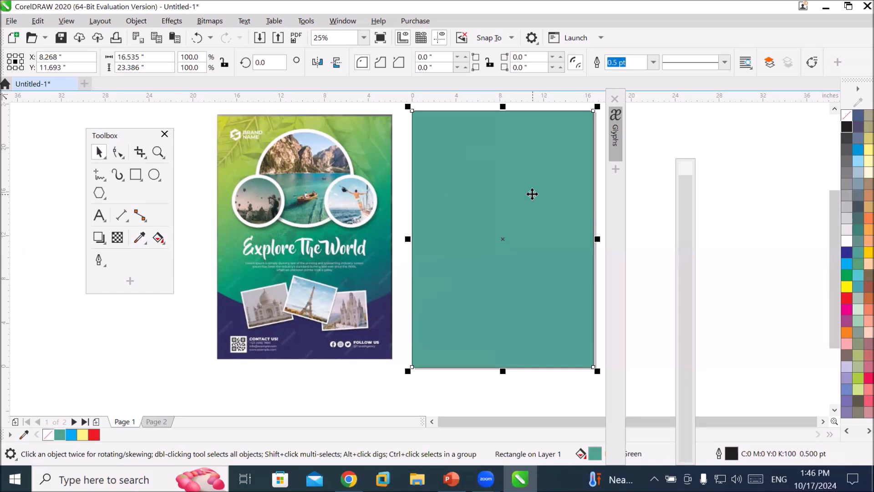
{"action": "left_click", "coordinate": [139, 237]}
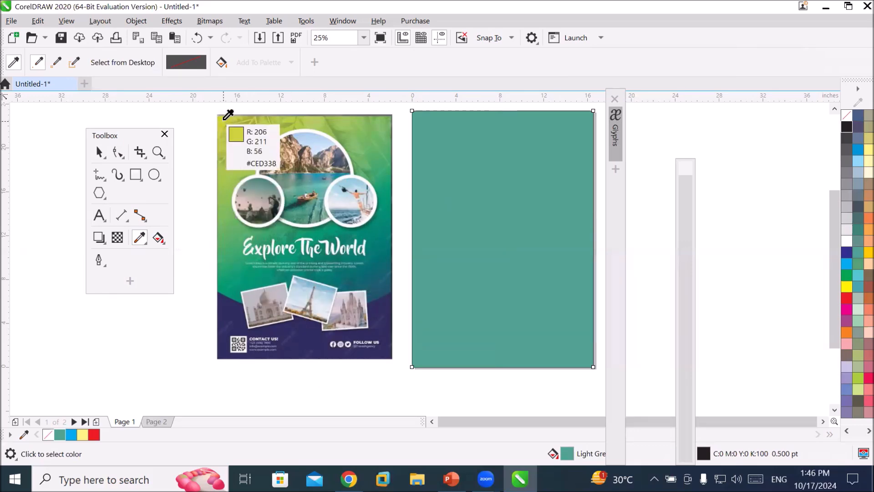
{"action": "left_click", "coordinate": [224, 119]}
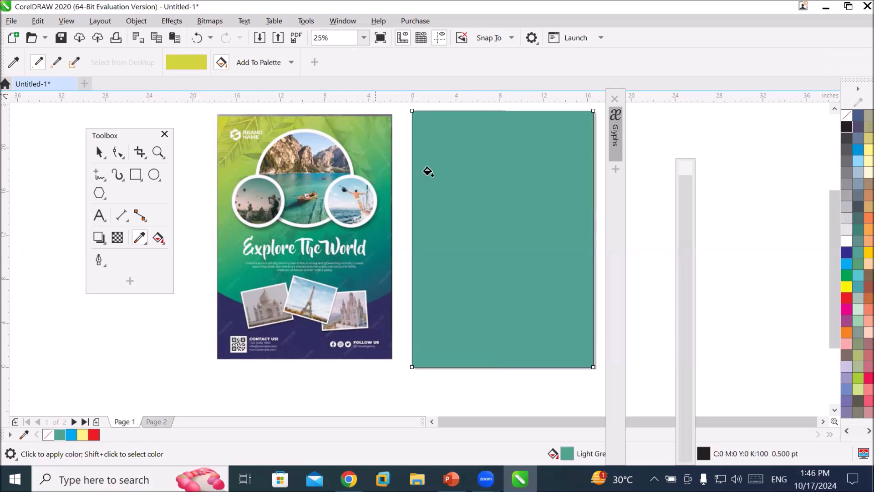
{"action": "left_click", "coordinate": [455, 188]}
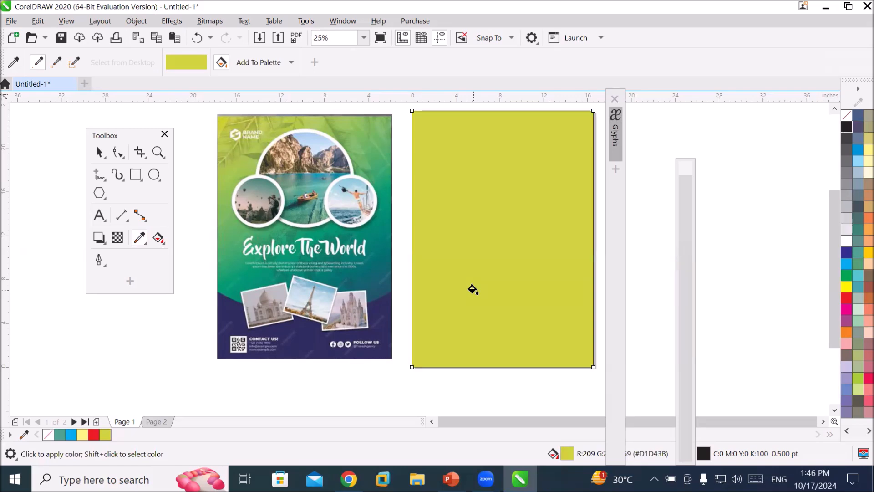
{"action": "left_click", "coordinate": [157, 242]}
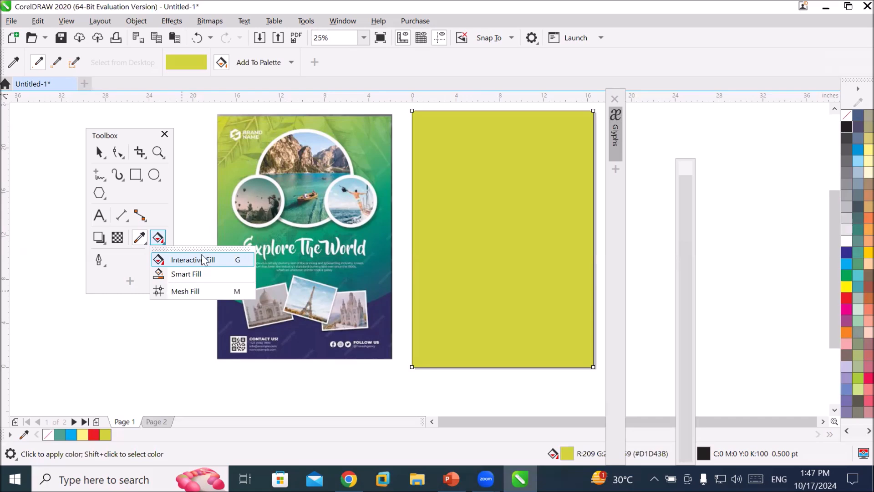
{"action": "left_click", "coordinate": [60, 224]}
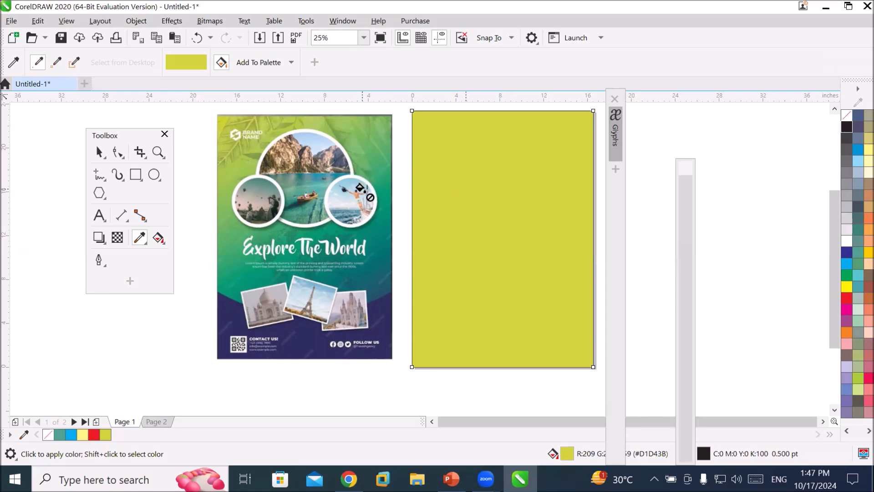
{"action": "left_click", "coordinate": [98, 153]}
{"action": "left_click", "coordinate": [474, 211]}
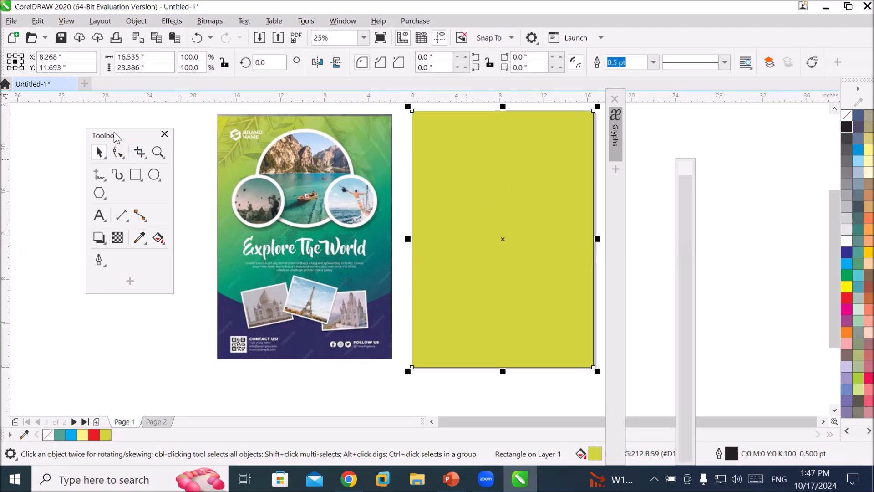
{"action": "left_click", "coordinate": [114, 132]}
{"action": "left_click_drag", "start_coordinate": [115, 135], "coordinate": [29, 135]}
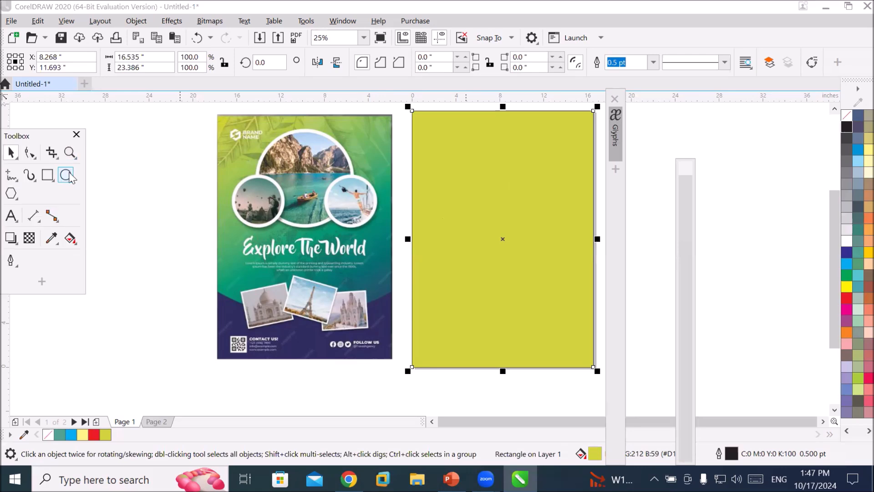
Try drawing a column of four circles beside the reference poster, then delete them all.
{"action": "left_click", "coordinate": [66, 175]}
{"action": "left_click_drag", "start_coordinate": [150, 155], "coordinate": [196, 198]}
{"action": "left_click", "coordinate": [11, 153]}
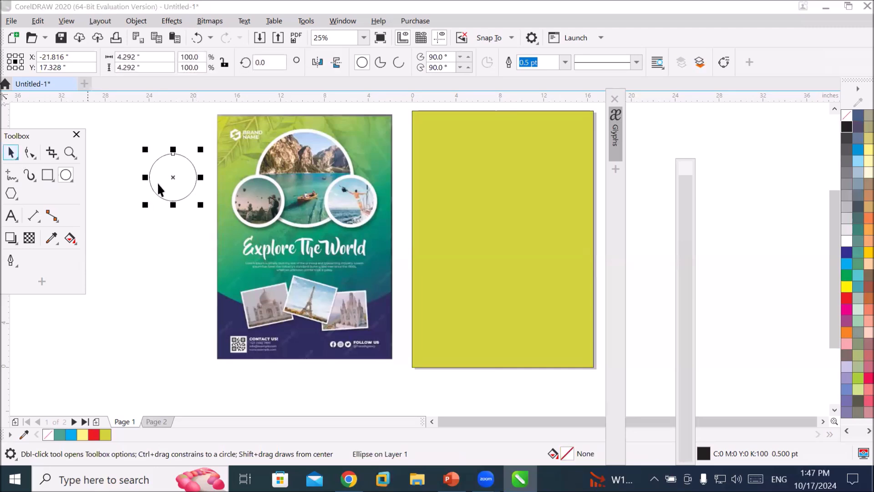
{"action": "left_click_drag", "start_coordinate": [171, 197], "coordinate": [166, 178]}
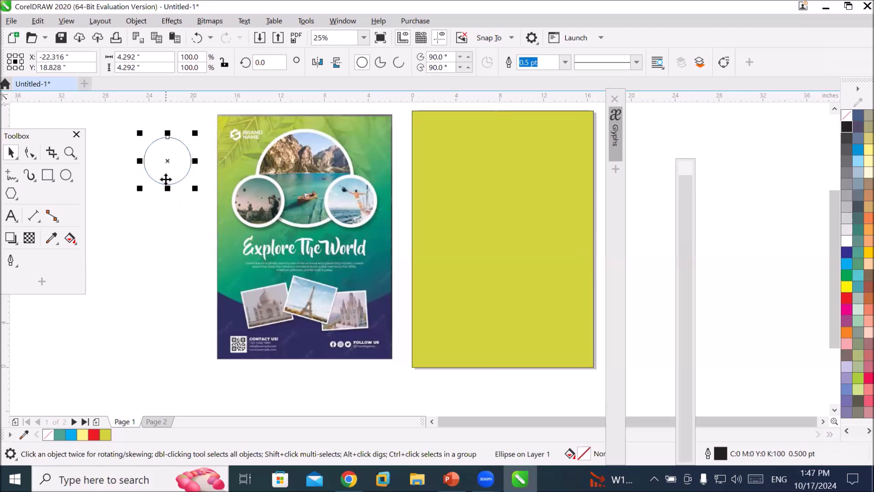
{"action": "left_click_drag", "start_coordinate": [166, 179], "coordinate": [168, 250]}
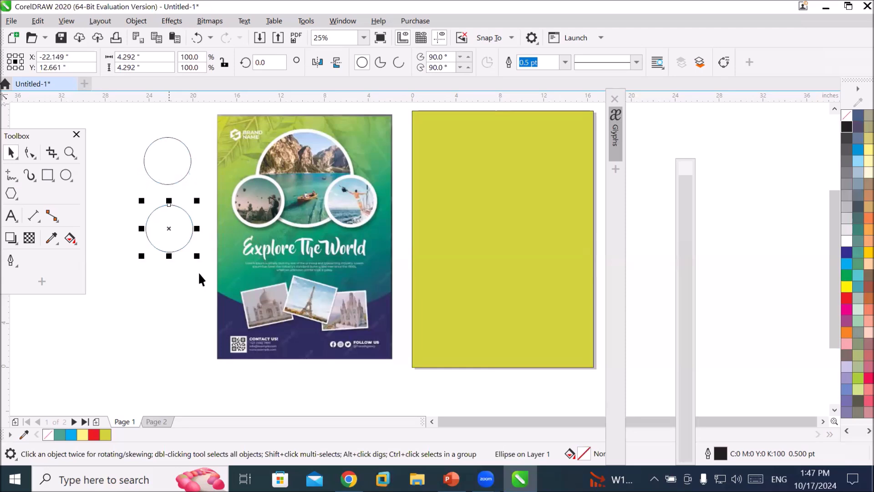
{"action": "key", "text": "ctrl+r"}
{"action": "key", "text": "ctrl+r"}
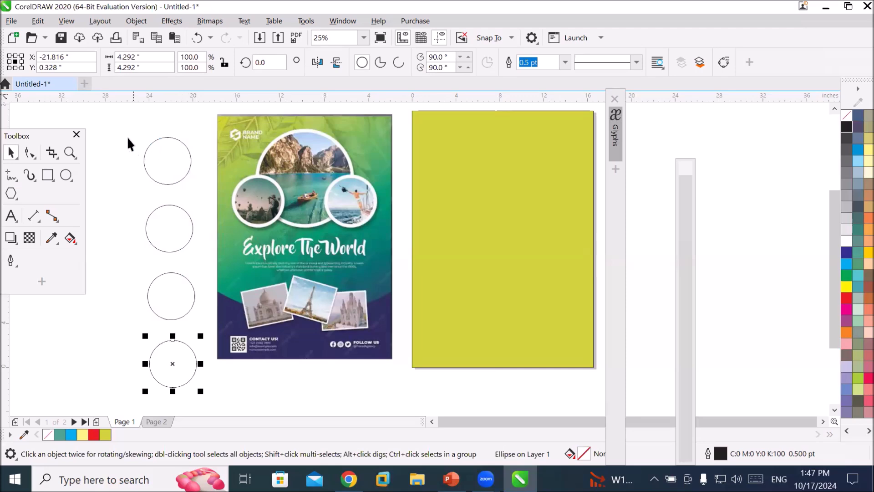
{"action": "left_click_drag", "start_coordinate": [117, 129], "coordinate": [202, 390]}
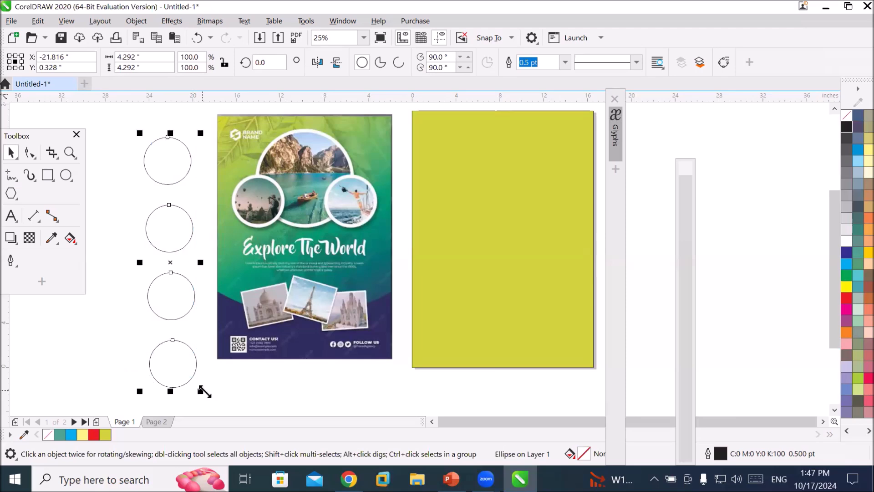
{"action": "key", "text": "Delete"}
Draw a circle about 2.9 inches wide beside the reference poster and duplicate it into a touching vertical column of four.
{"action": "left_click", "coordinate": [66, 175]}
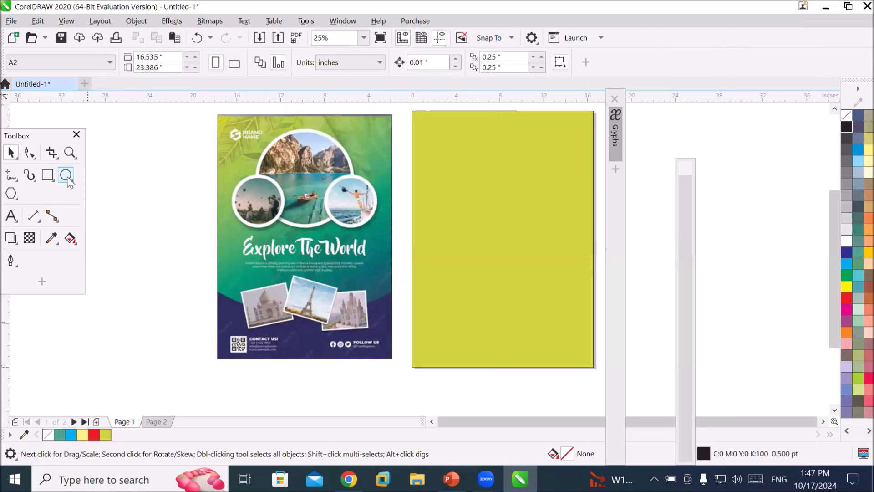
{"action": "mouse_move", "coordinate": [142, 155]}
{"action": "left_mouse_down"}
{"action": "mouse_move", "coordinate": [184, 199]}
{"action": "mouse_move", "coordinate": [172, 184]}
{"action": "left_mouse_up"}
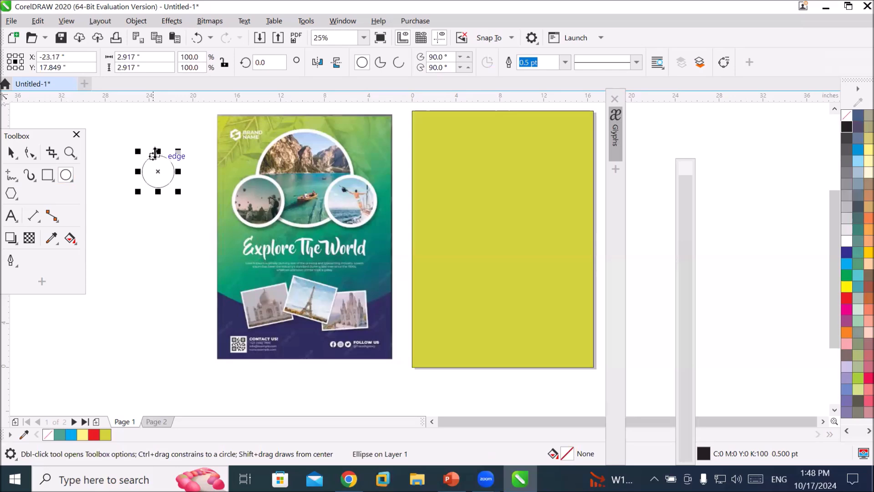
{"action": "left_click_drag", "start_coordinate": [153, 153], "coordinate": [149, 218]}
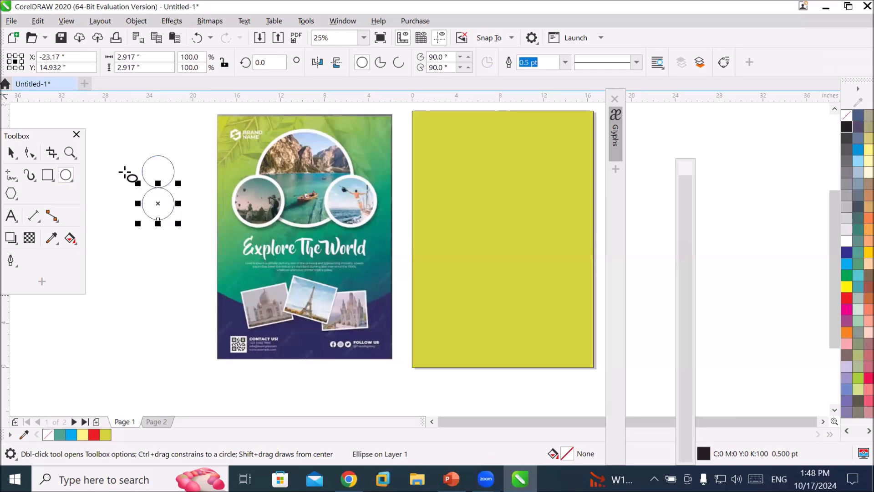
{"action": "left_click", "coordinate": [13, 154]}
{"action": "left_click_drag", "start_coordinate": [129, 146], "coordinate": [187, 235]}
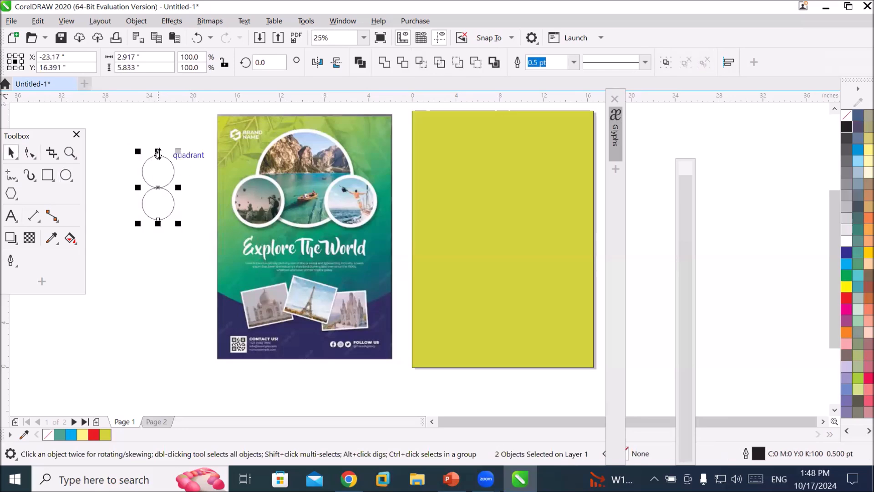
{"action": "left_click_drag", "start_coordinate": [160, 156], "coordinate": [153, 235]}
{"action": "left_click", "coordinate": [149, 332]}
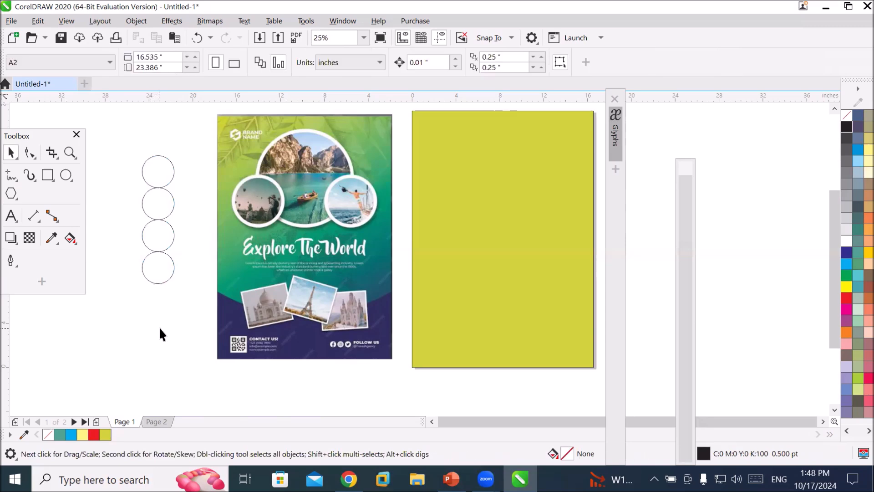
Select the four circles and fill them with a green sampled from the reference poster's top using the Color Eyedropper, then red.
{"action": "left_click_drag", "start_coordinate": [130, 146], "coordinate": [189, 308]}
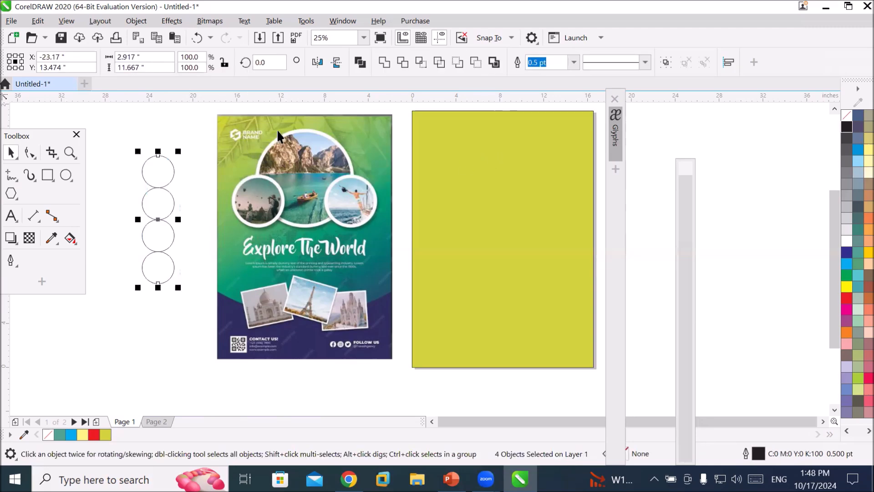
{"action": "left_click", "coordinate": [45, 134]}
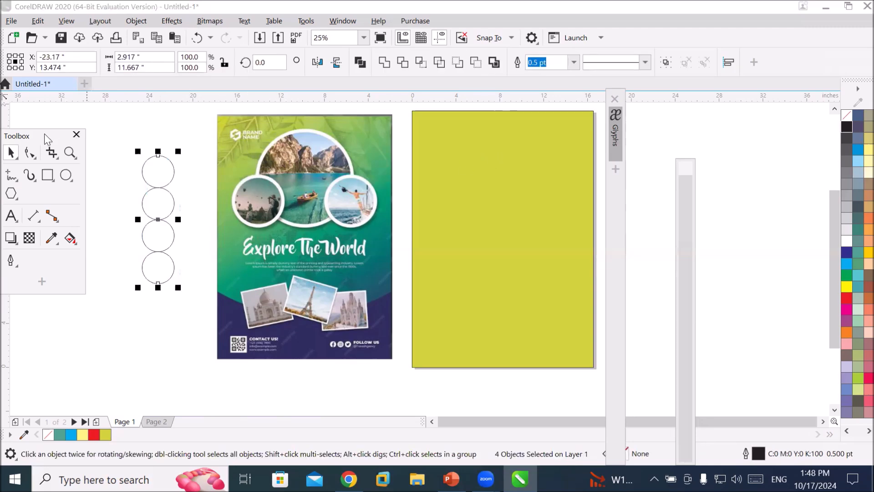
{"action": "left_click_drag", "start_coordinate": [45, 134], "coordinate": [472, 139]}
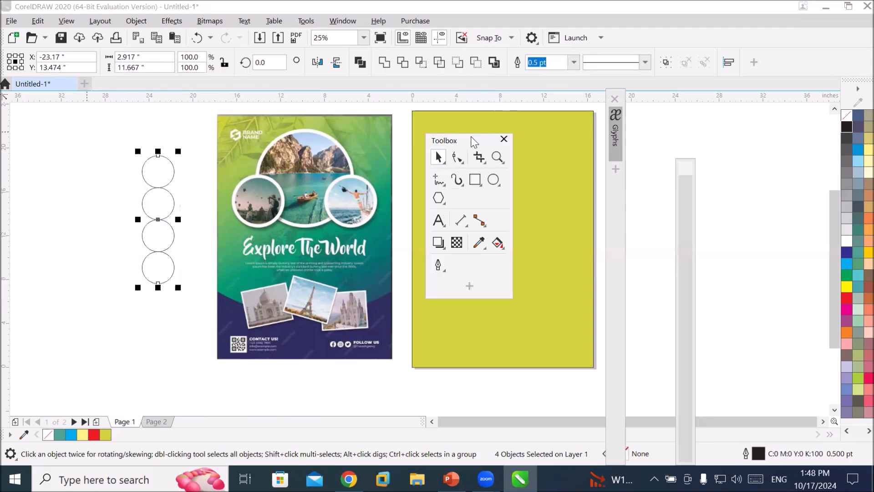
{"action": "left_click", "coordinate": [478, 244]}
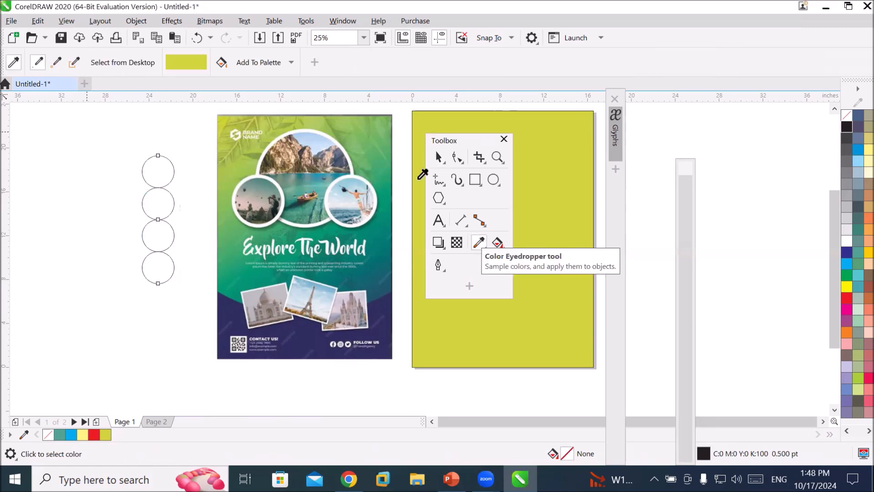
{"action": "left_click", "coordinate": [366, 121]}
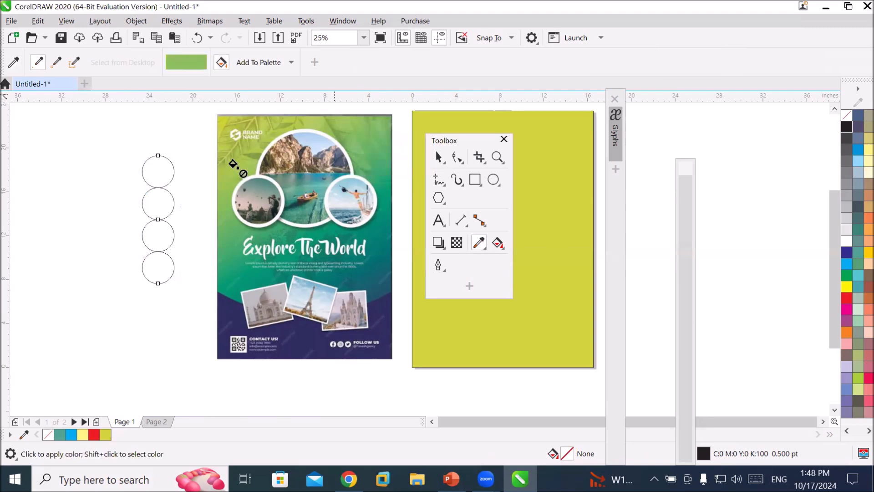
{"action": "left_click", "coordinate": [153, 164]}
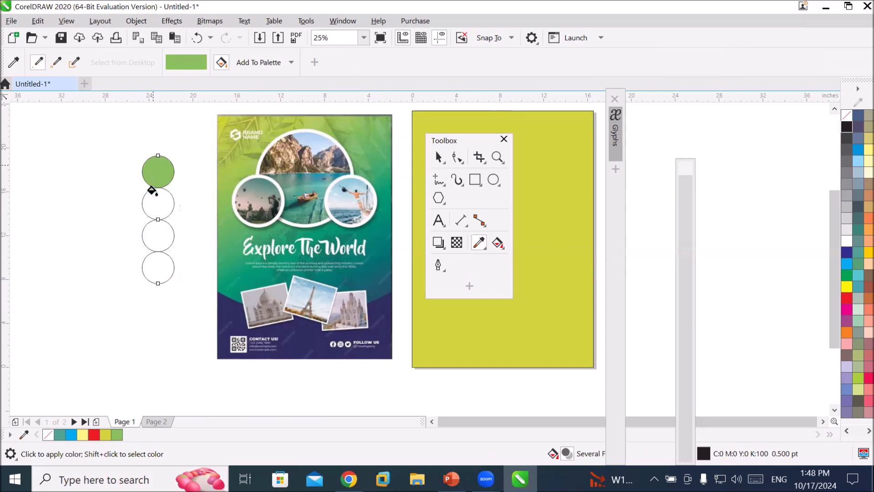
{"action": "left_click", "coordinate": [153, 203]}
{"action": "left_click", "coordinate": [155, 233]}
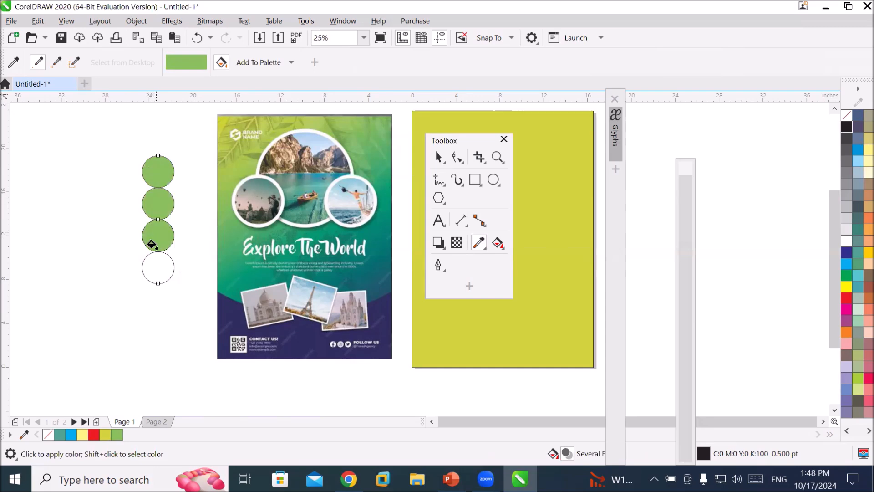
{"action": "left_click", "coordinate": [153, 261]}
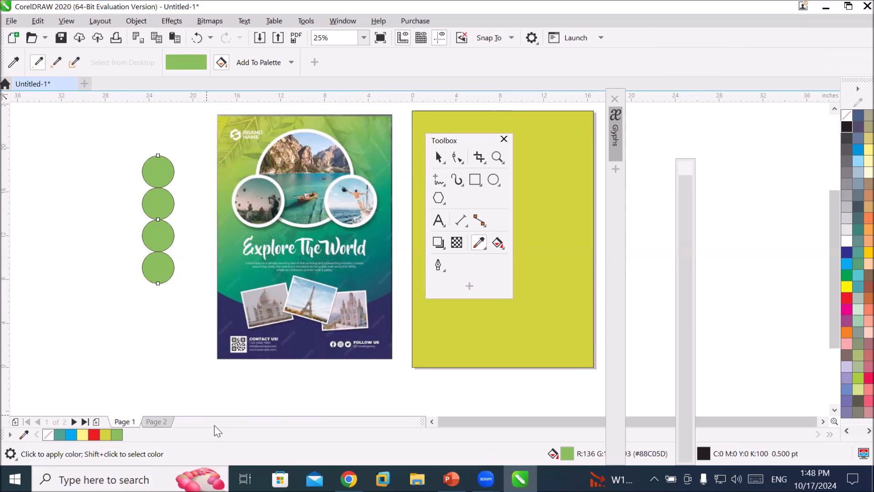
{"action": "left_click", "coordinate": [847, 300]}
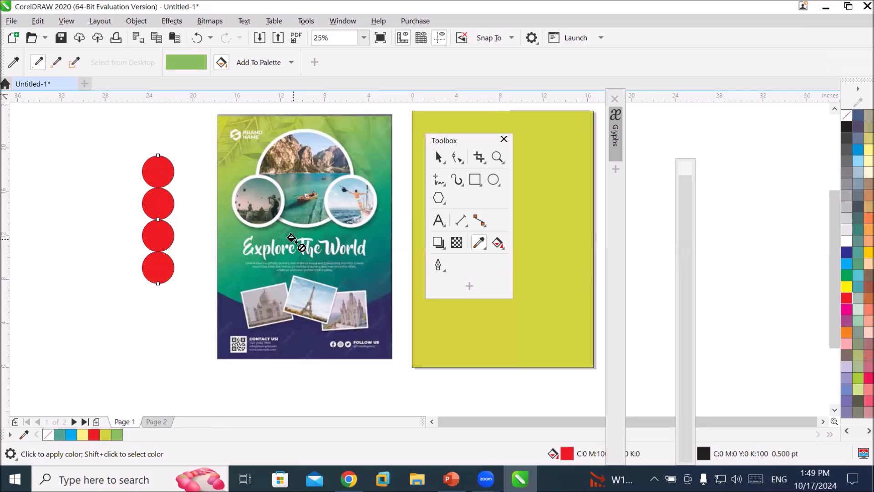
Sample the dark navy from the reference poster's lower section and apply it to all four circles.
{"action": "left_click", "coordinate": [13, 65]}
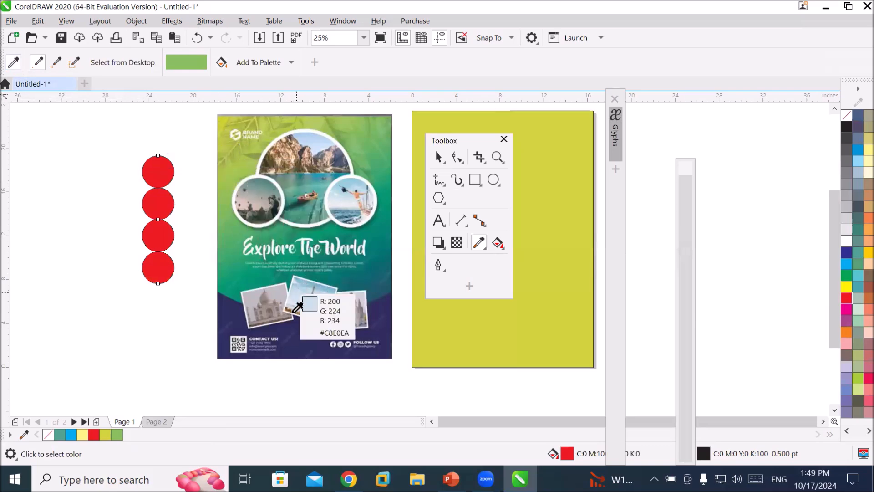
{"action": "left_click", "coordinate": [293, 327]}
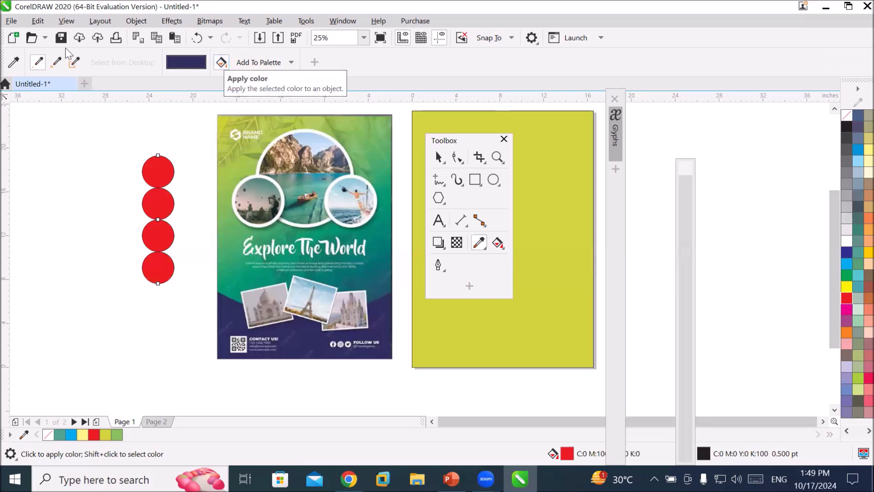
{"action": "left_click", "coordinate": [14, 65]}
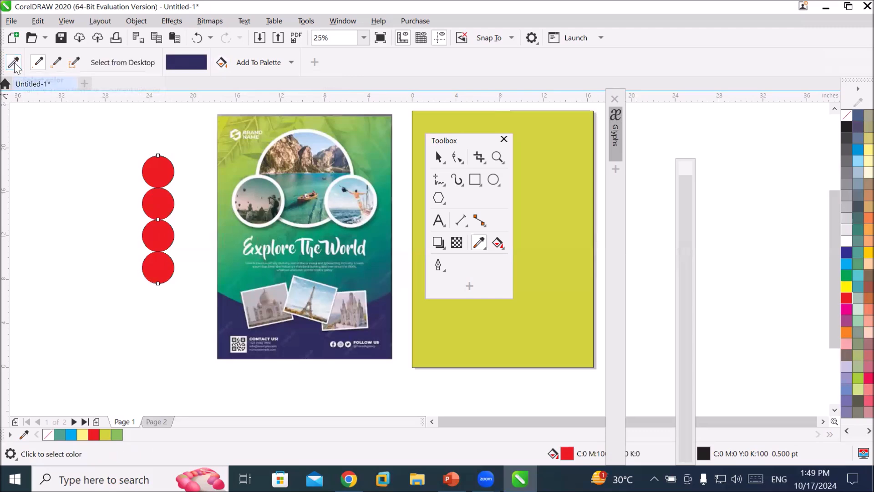
{"action": "left_click", "coordinate": [221, 63]}
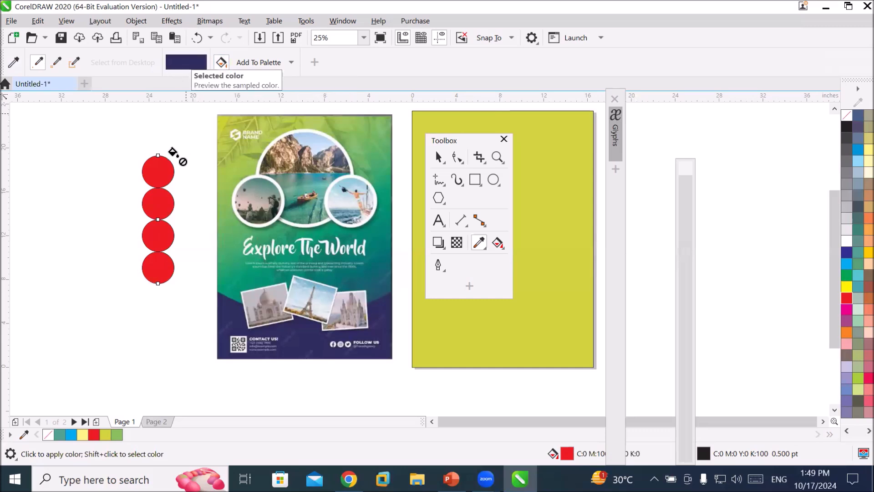
{"action": "left_click", "coordinate": [155, 172]}
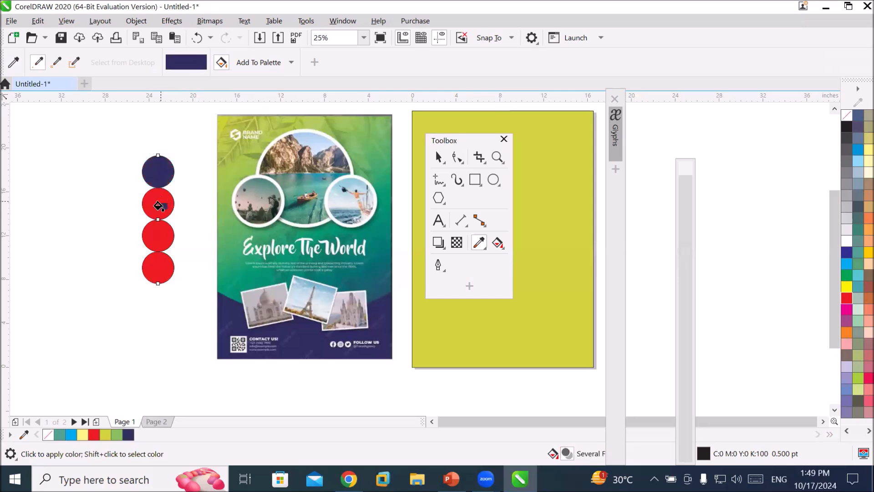
{"action": "left_click", "coordinate": [159, 201]}
{"action": "left_click", "coordinate": [159, 235]}
{"action": "left_click", "coordinate": [169, 273]}
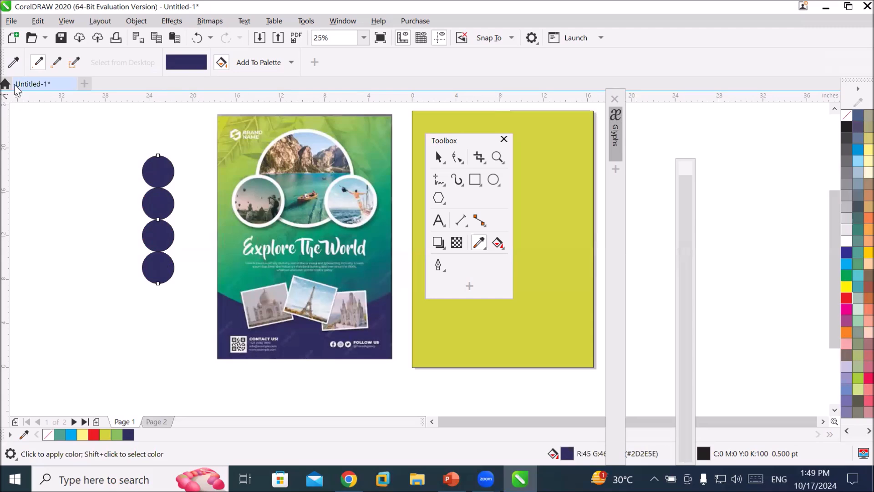
Sample the green beside the poster's title and add it to the Document Palette.
{"action": "left_click", "coordinate": [13, 62]}
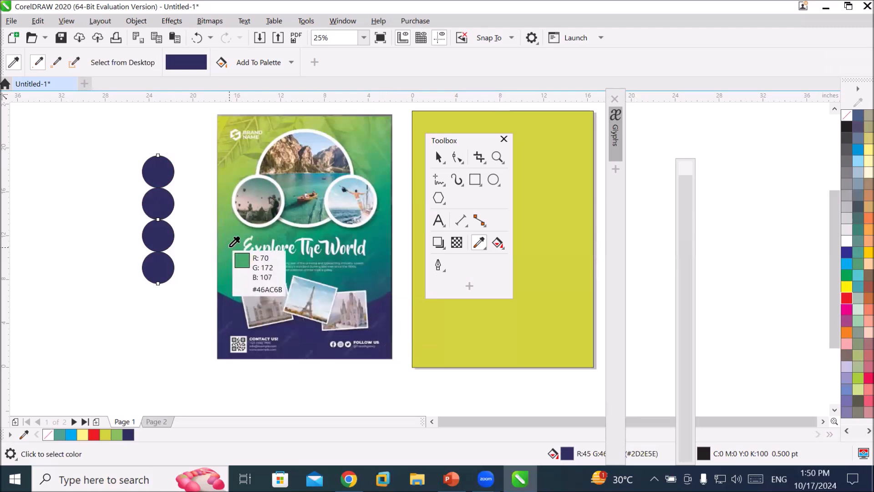
{"action": "left_click", "coordinate": [235, 242]}
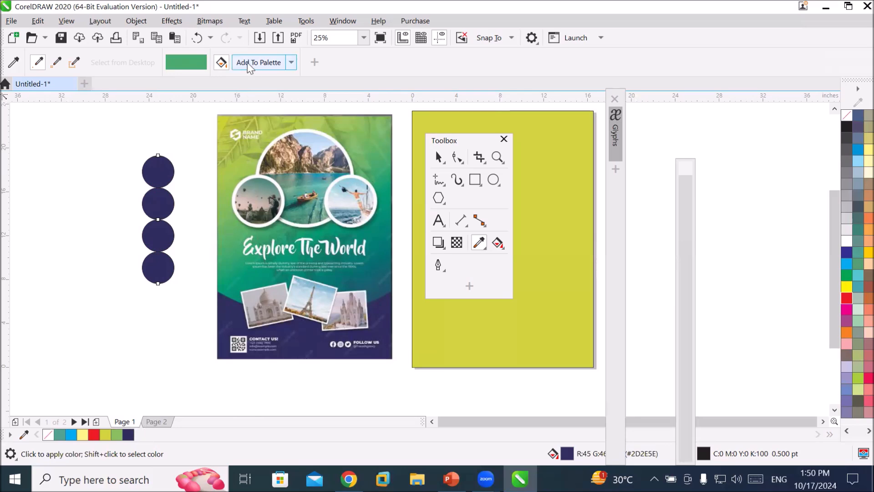
{"action": "left_click", "coordinate": [292, 65]}
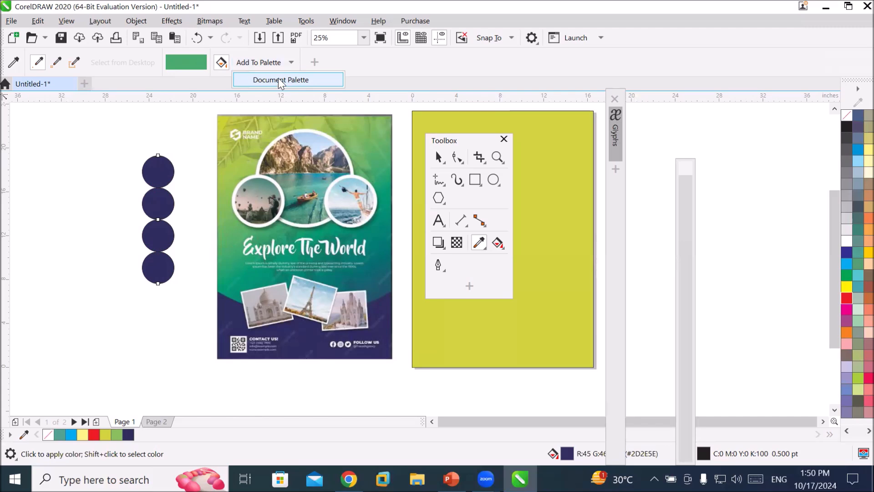
{"action": "left_click", "coordinate": [256, 65]}
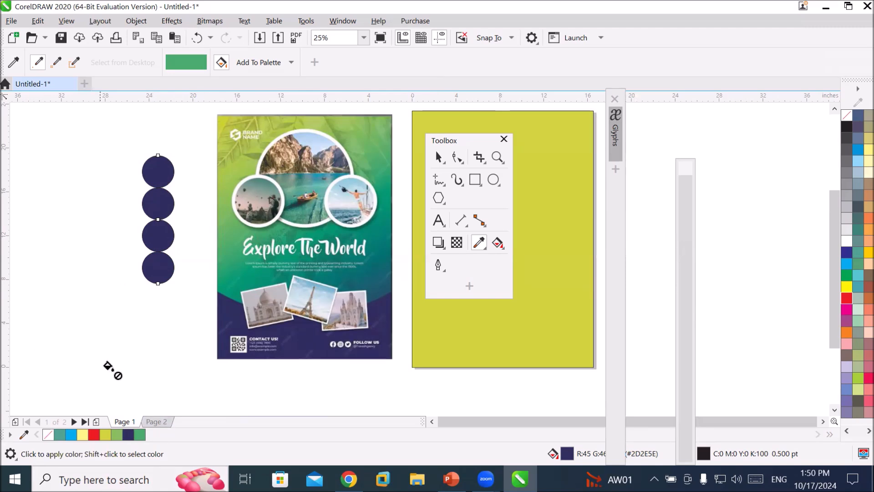
Move the toolbox beside the circles and undo the navy fill on the bottom circle.
{"action": "left_click", "coordinate": [457, 142]}
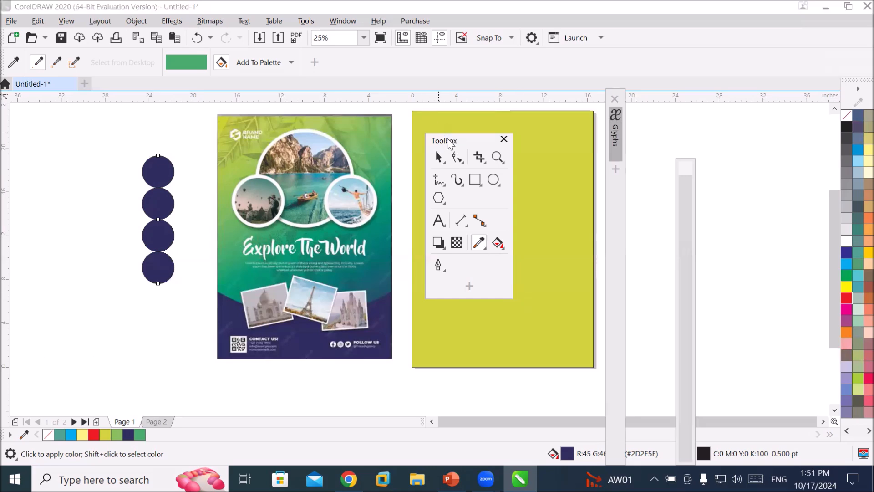
{"action": "left_click_drag", "start_coordinate": [448, 142], "coordinate": [74, 189]}
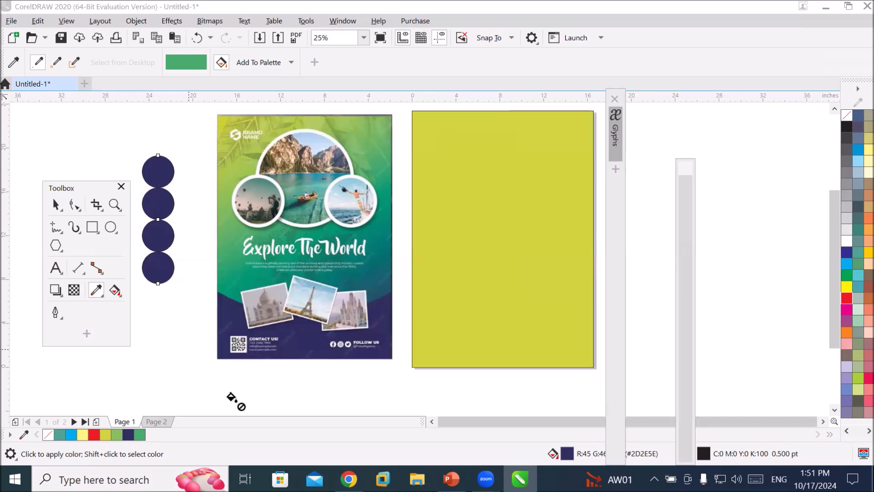
{"action": "key", "text": "ctrl+z"}
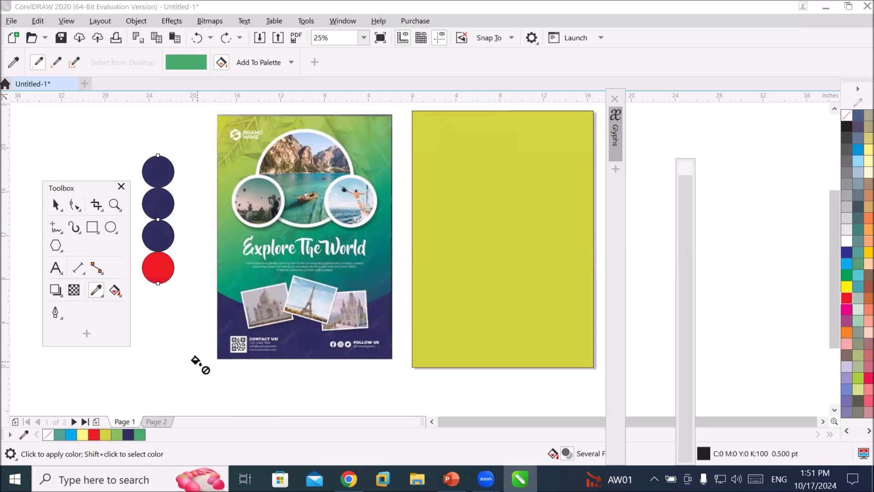
Sample the yellow-green from the reference poster's top-right corner and apply it to the page-frame rectangle.
{"action": "left_click", "coordinate": [116, 294]}
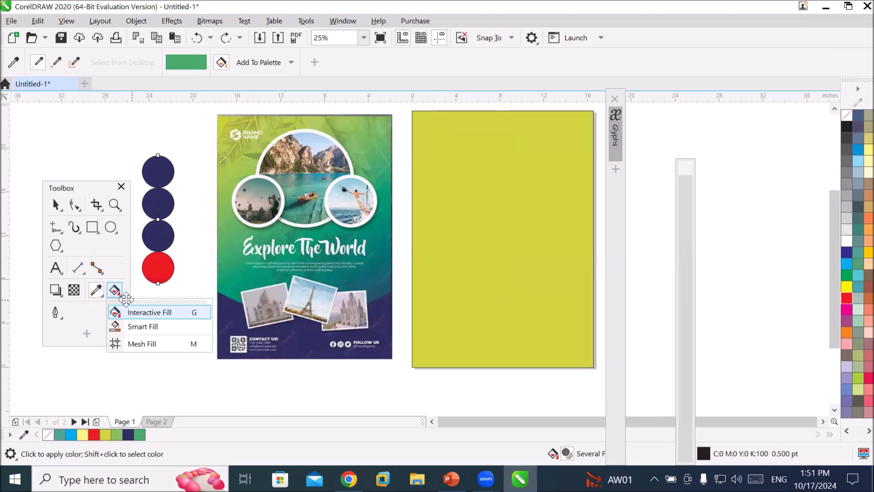
{"action": "left_click", "coordinate": [97, 295]}
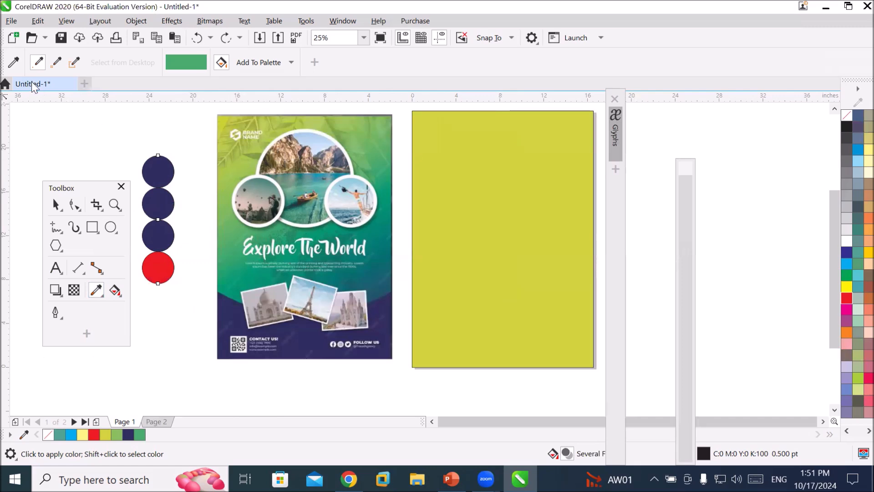
{"action": "left_click", "coordinate": [14, 62]}
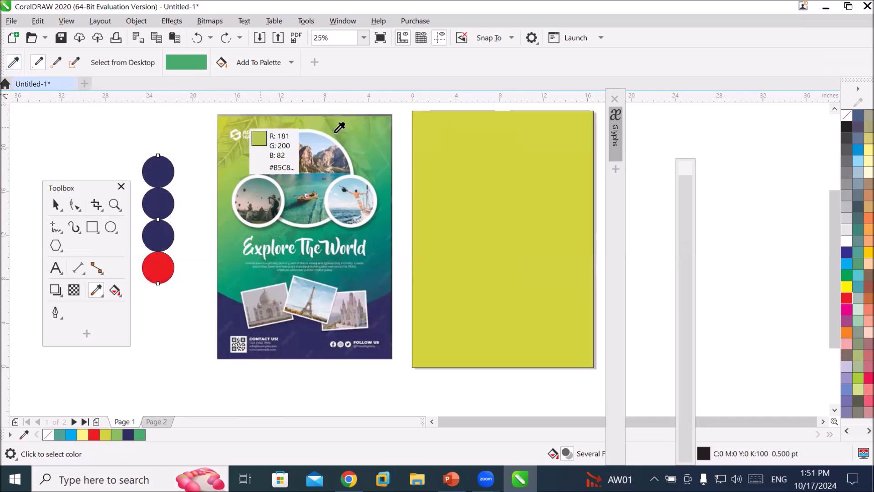
{"action": "left_click", "coordinate": [376, 145]}
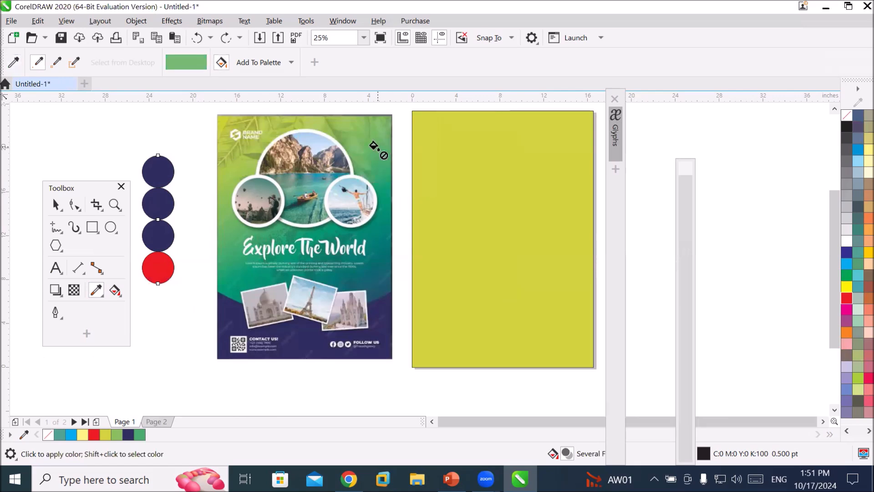
{"action": "left_click", "coordinate": [485, 174]}
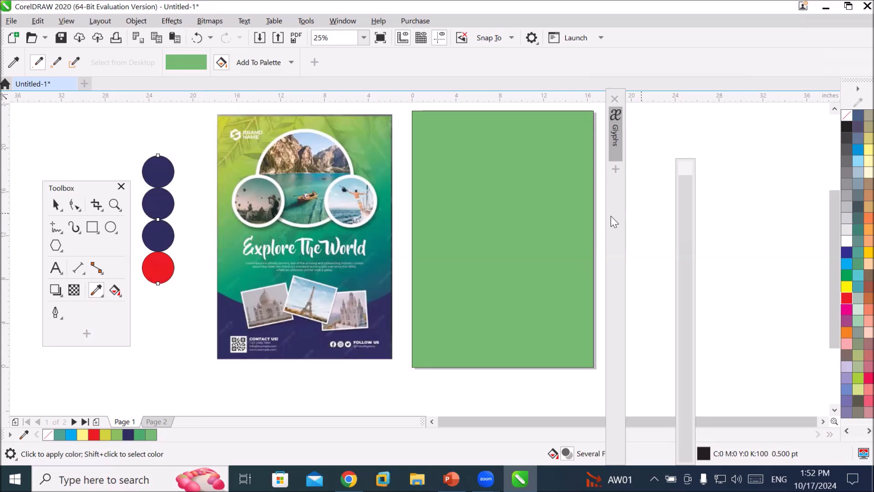
{"action": "left_click_drag", "start_coordinate": [610, 216], "coordinate": [638, 229]}
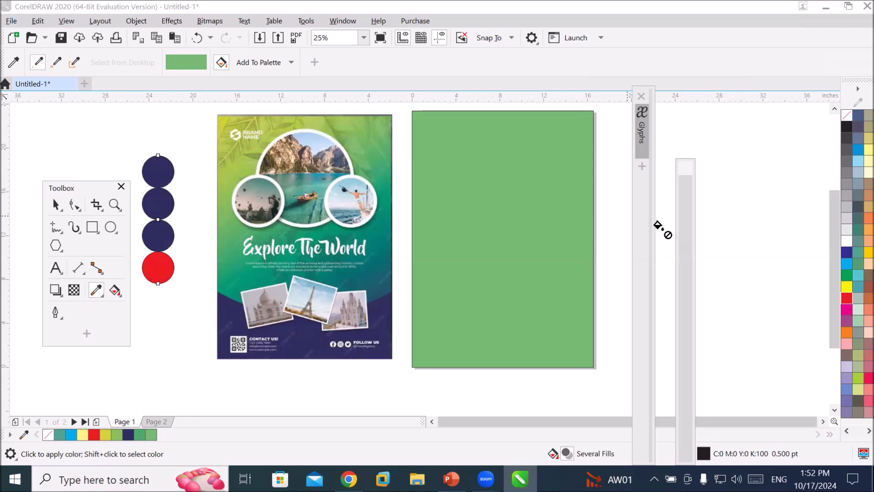
{"action": "left_click_drag", "start_coordinate": [681, 173], "coordinate": [671, 215]}
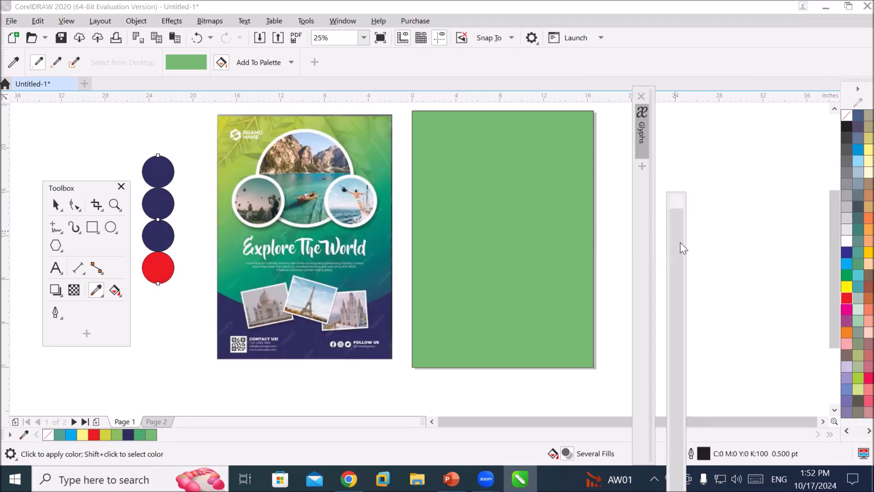
{"action": "left_click_drag", "start_coordinate": [680, 248], "coordinate": [710, 184]}
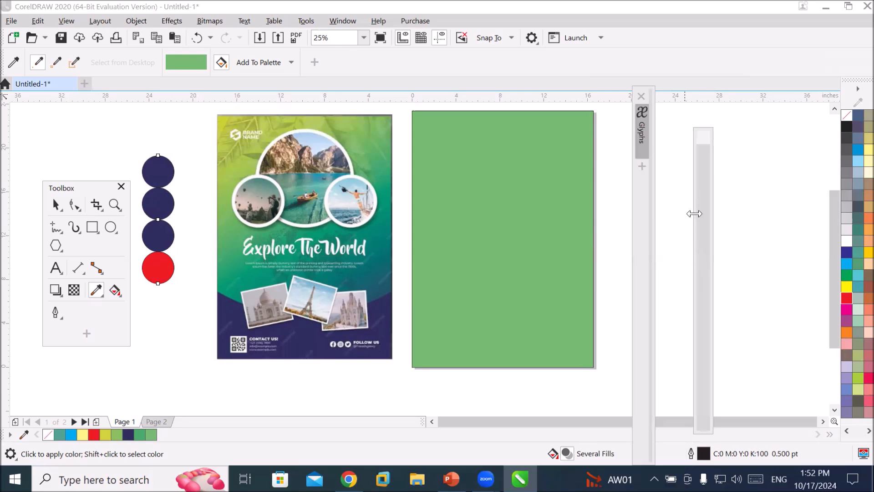
{"action": "left_click", "coordinate": [703, 133]}
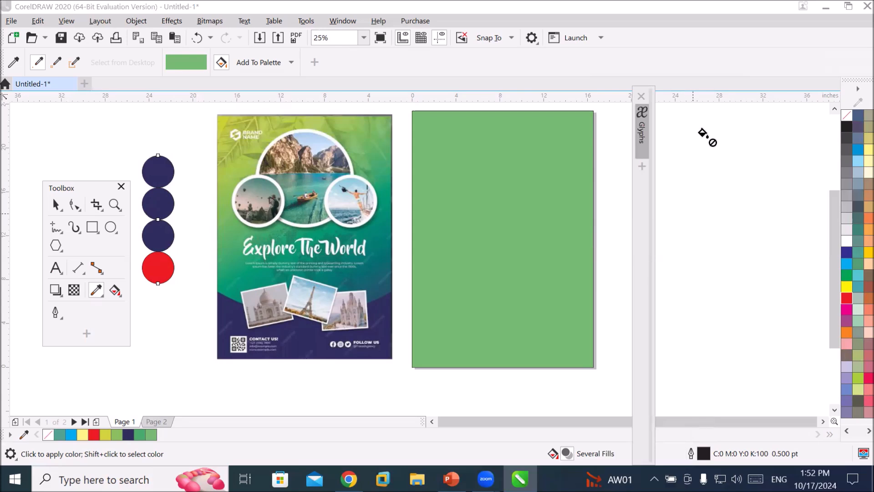
{"action": "left_click_drag", "start_coordinate": [641, 210], "coordinate": [717, 214]}
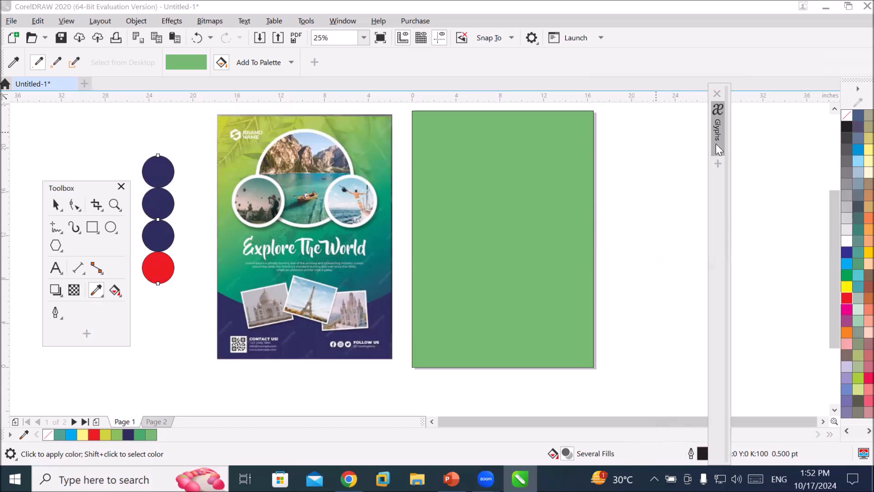
{"action": "left_click", "coordinate": [719, 149]}
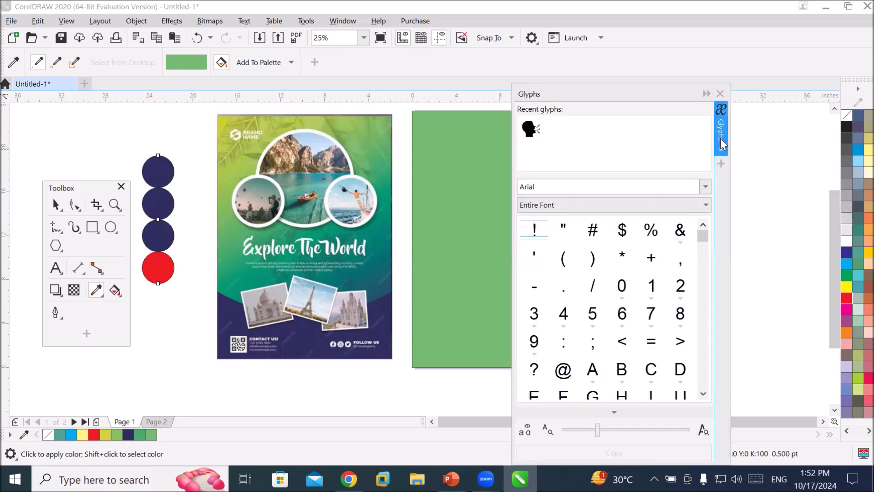
{"action": "left_click", "coordinate": [619, 153]}
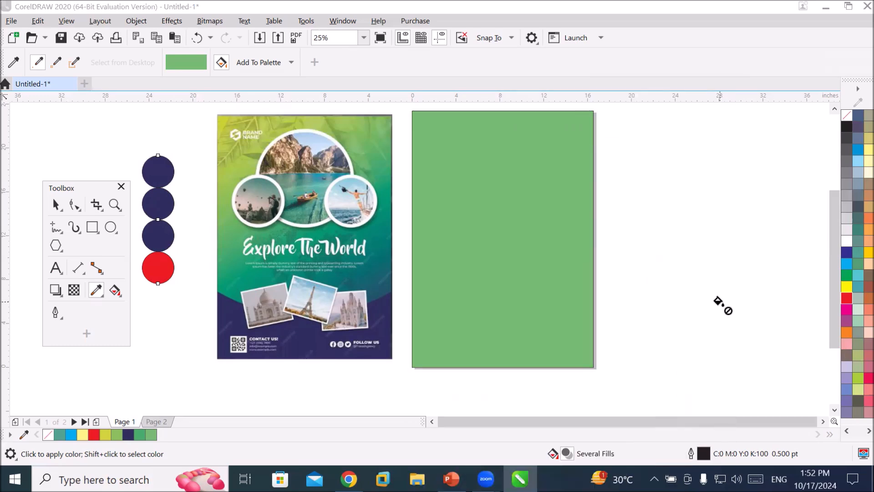
Open the Properties docker from the Dockers list and collapse it to its tab.
{"action": "left_click", "coordinate": [342, 22]}
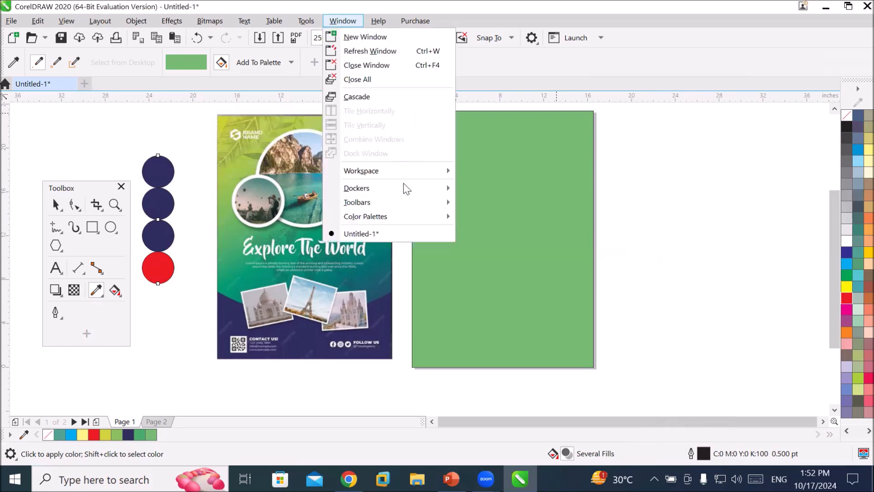
{"action": "mouse_move", "coordinate": [406, 189]}
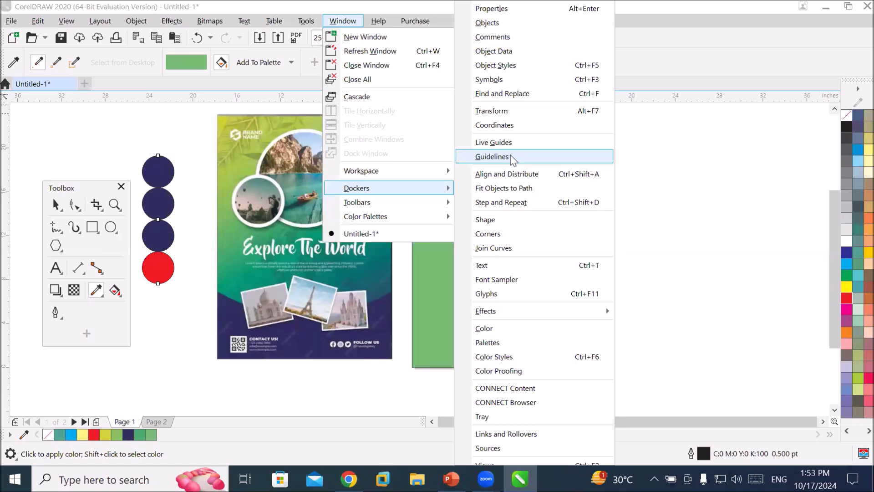
{"action": "left_click", "coordinate": [523, 7]}
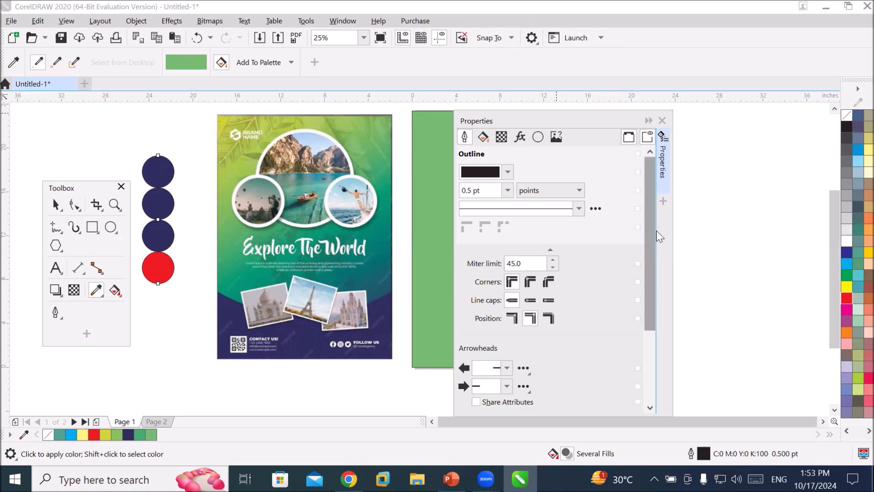
{"action": "left_click", "coordinate": [664, 176]}
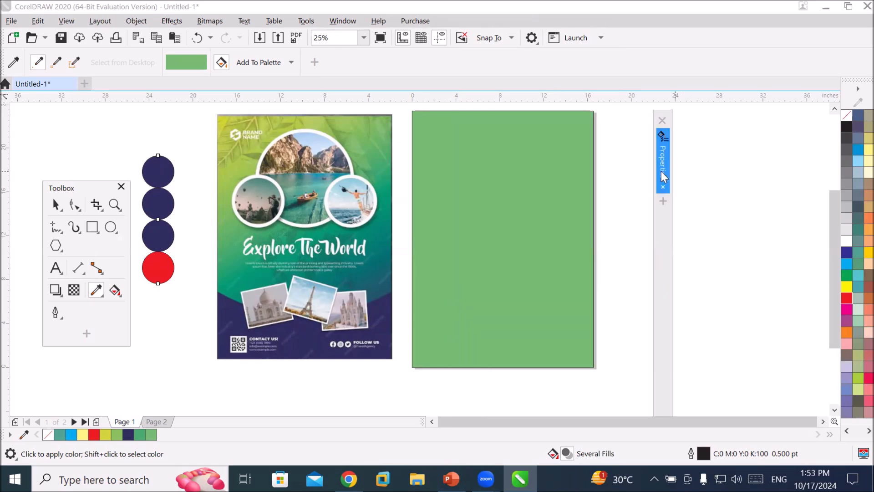
{"action": "left_click", "coordinate": [663, 175]}
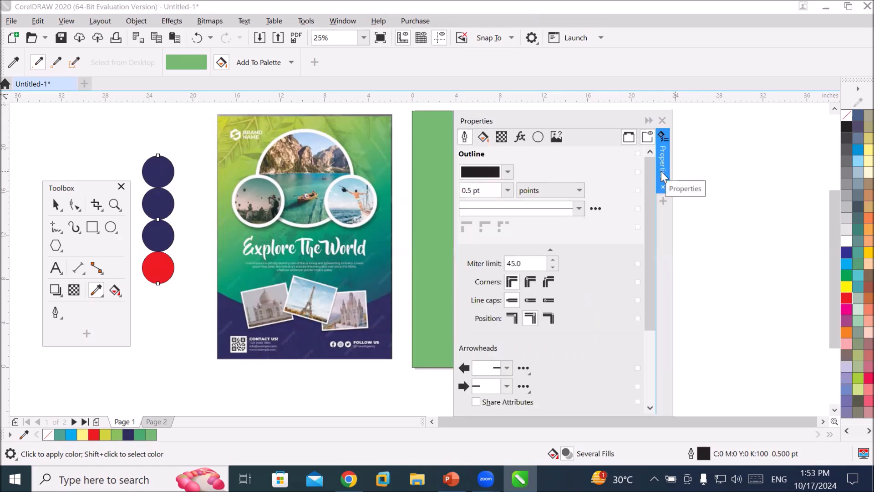
{"action": "left_click", "coordinate": [663, 175]}
{"action": "left_click", "coordinate": [663, 176]}
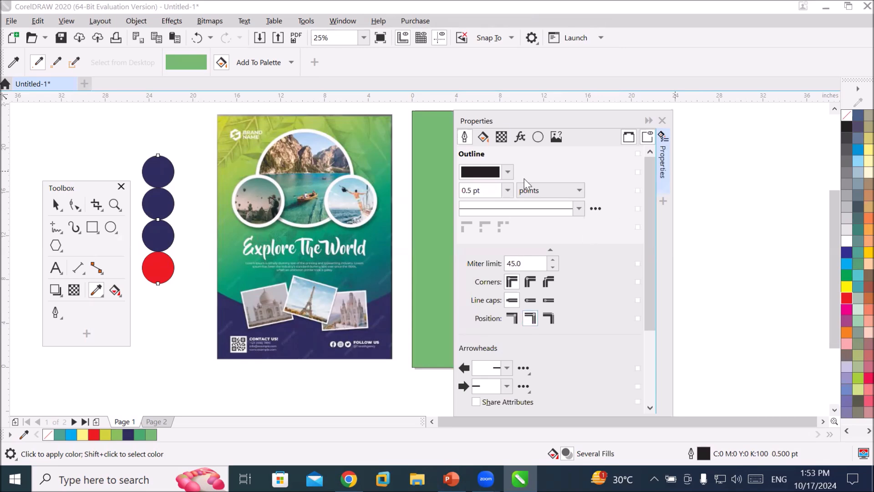
{"action": "left_click", "coordinate": [663, 163]}
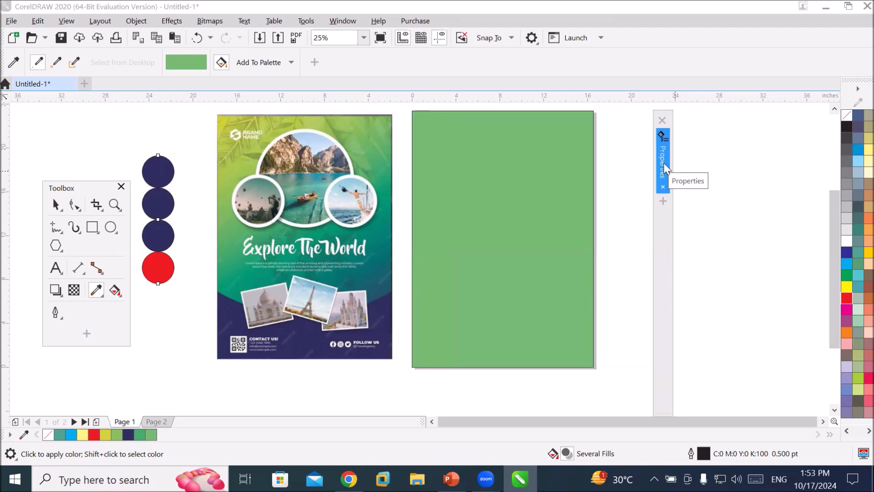
Add the Objects docker to the docker tabs, open it and move it beside the page.
{"action": "left_click", "coordinate": [663, 201]}
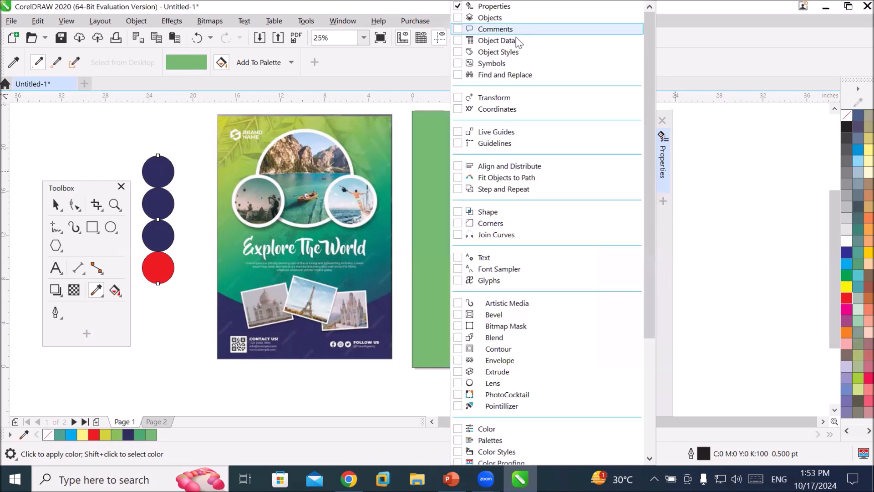
{"action": "left_click", "coordinate": [457, 19]}
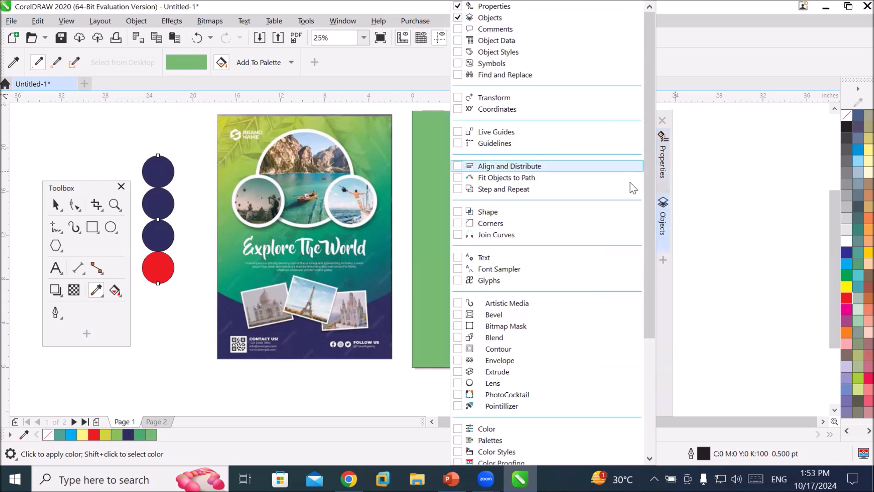
{"action": "left_click", "coordinate": [667, 292]}
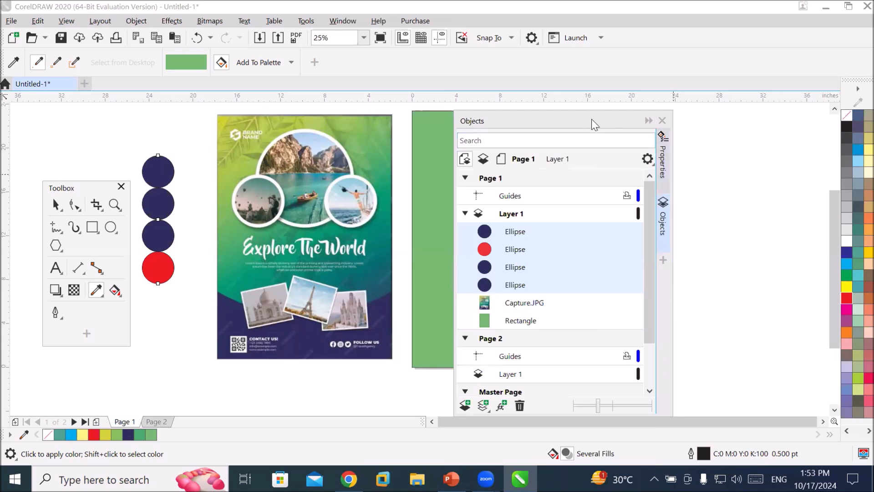
{"action": "left_click_drag", "start_coordinate": [591, 119], "coordinate": [713, 134]}
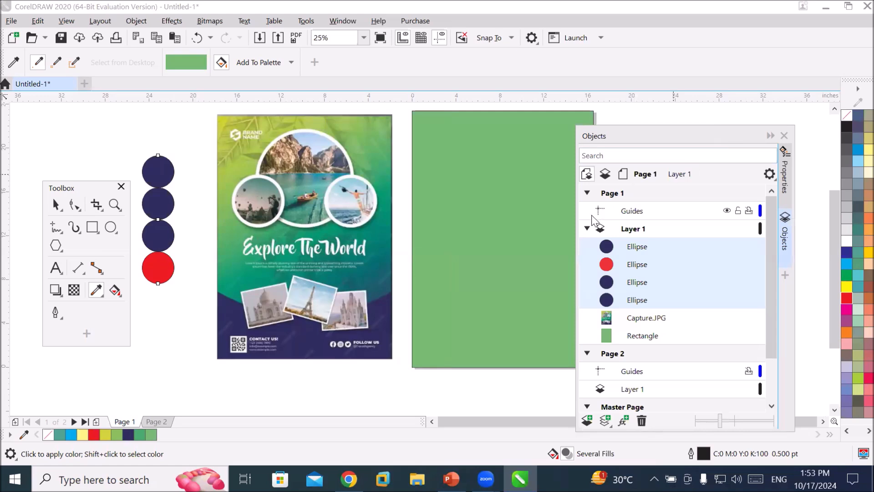
Collapse the Layer 1 and page entries in the Objects docker tree.
{"action": "left_click", "coordinate": [587, 228]}
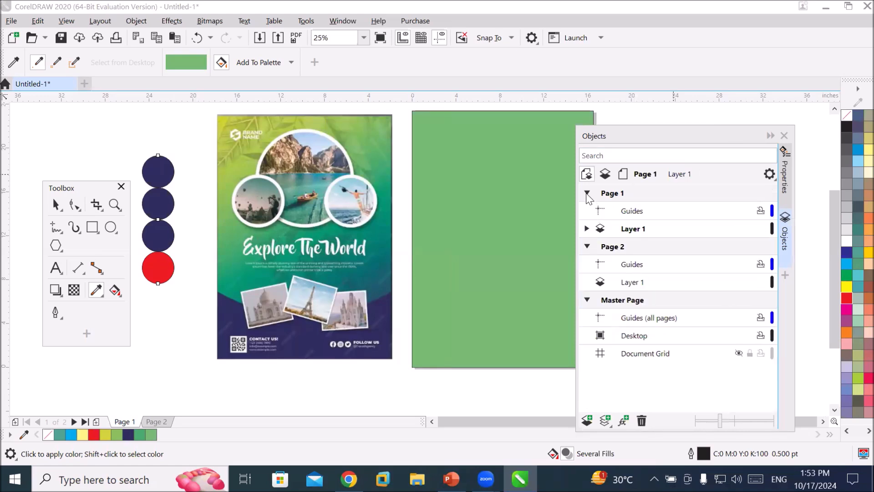
{"action": "left_click", "coordinate": [587, 194]}
{"action": "left_click", "coordinate": [586, 208]}
{"action": "left_click", "coordinate": [586, 228]}
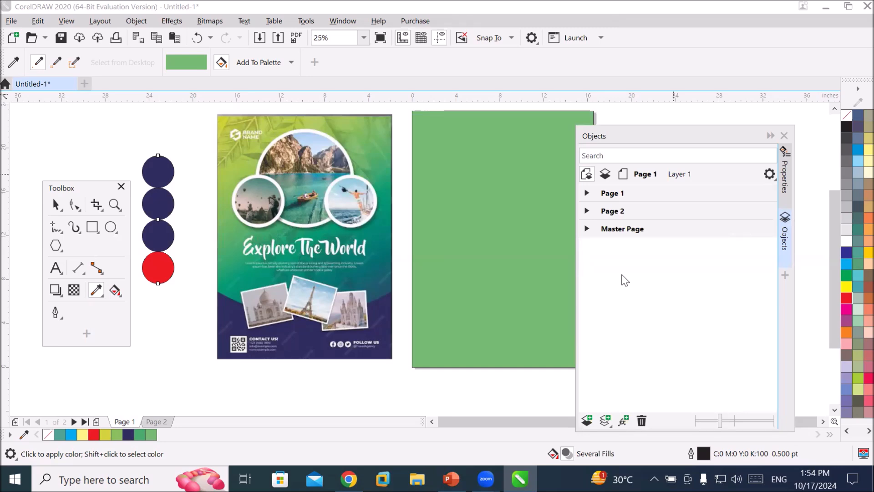
{"action": "left_click", "coordinate": [782, 243]}
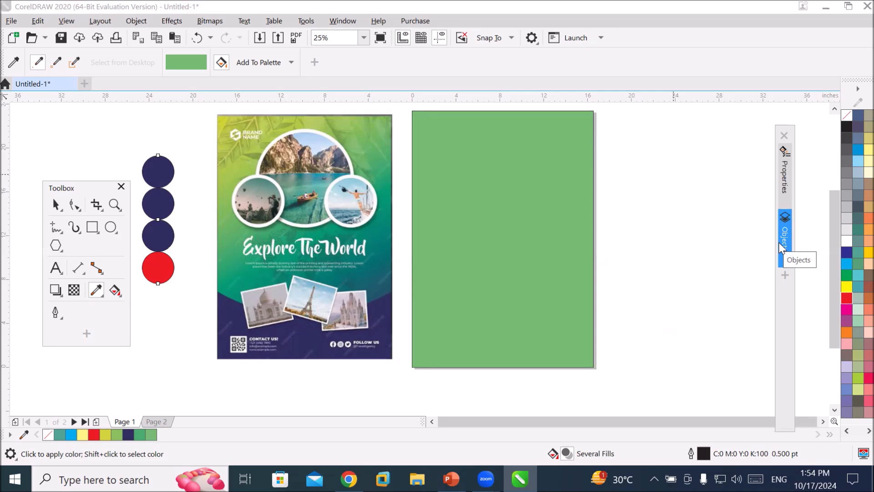
{"action": "left_click", "coordinate": [783, 248]}
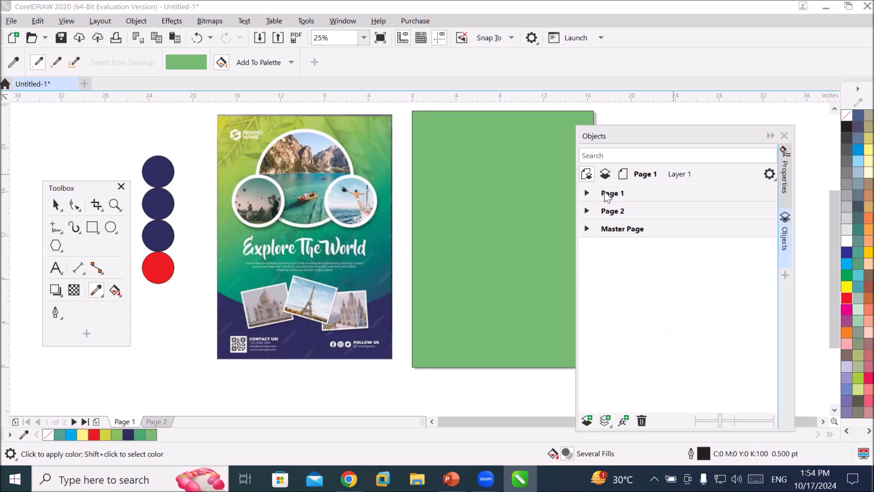
Switch between Page 1 and Page 2 by selecting them in the Objects docker.
{"action": "left_click", "coordinate": [606, 197]}
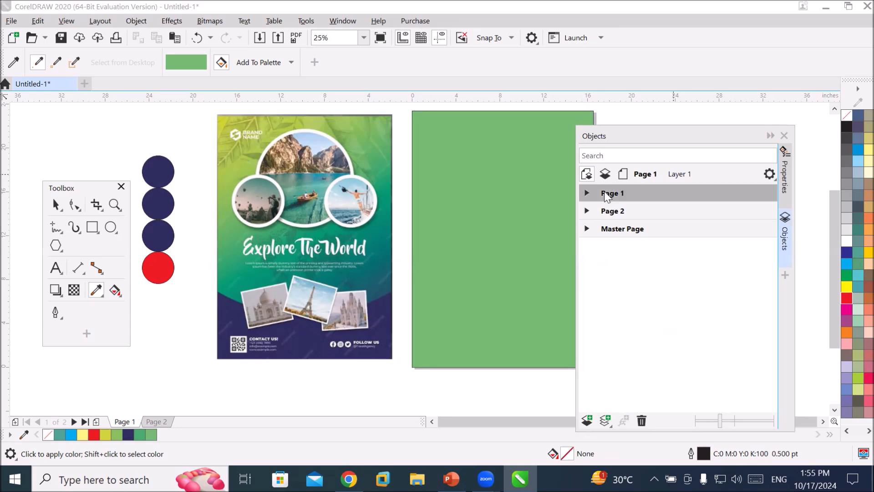
{"action": "left_click", "coordinate": [612, 214]}
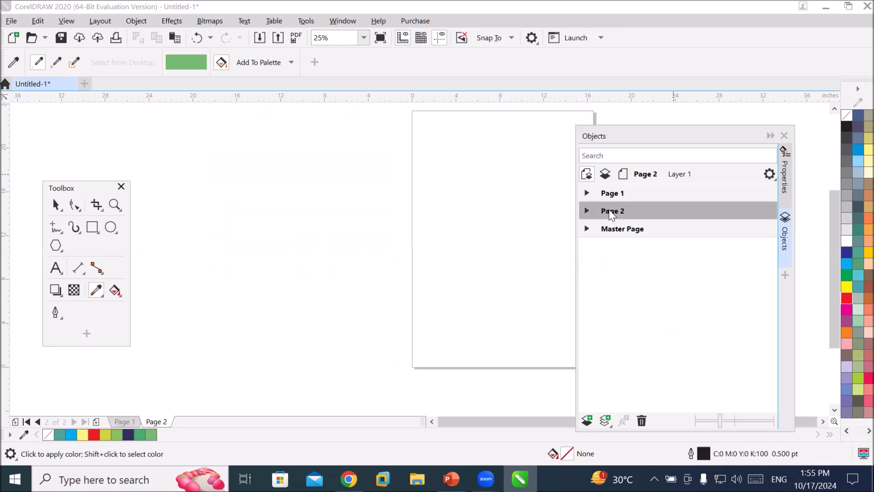
{"action": "left_click_drag", "start_coordinate": [648, 137], "coordinate": [695, 150]}
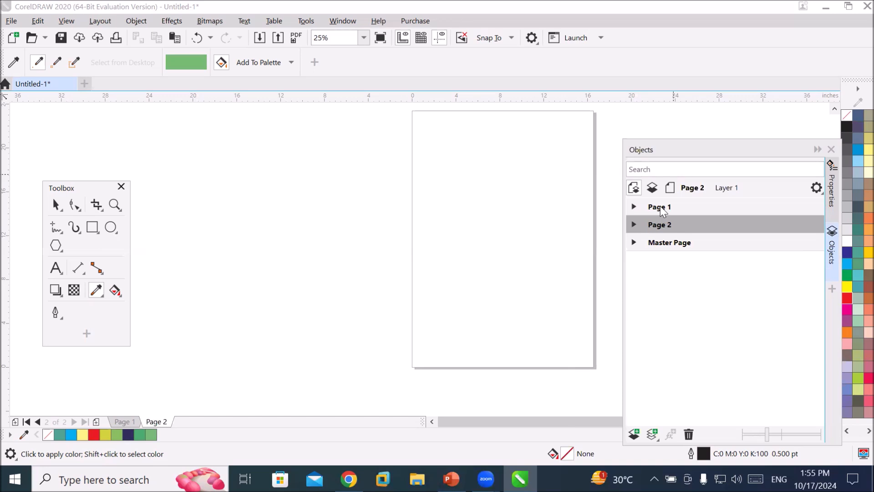
{"action": "left_click", "coordinate": [662, 210]}
{"action": "left_click", "coordinate": [669, 226]}
{"action": "left_click", "coordinate": [670, 207]}
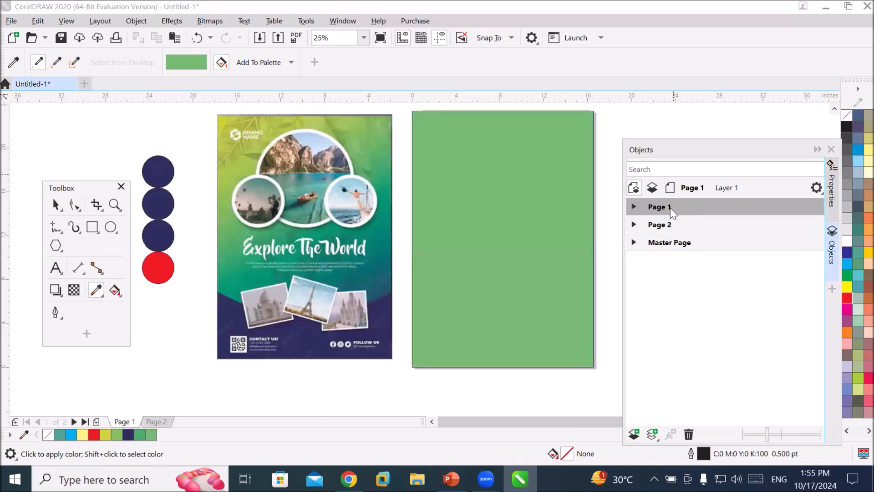
Switch back and forth between Page 1 and Page 2 using the page tabs.
{"action": "left_click", "coordinate": [160, 420]}
{"action": "left_click", "coordinate": [115, 421]}
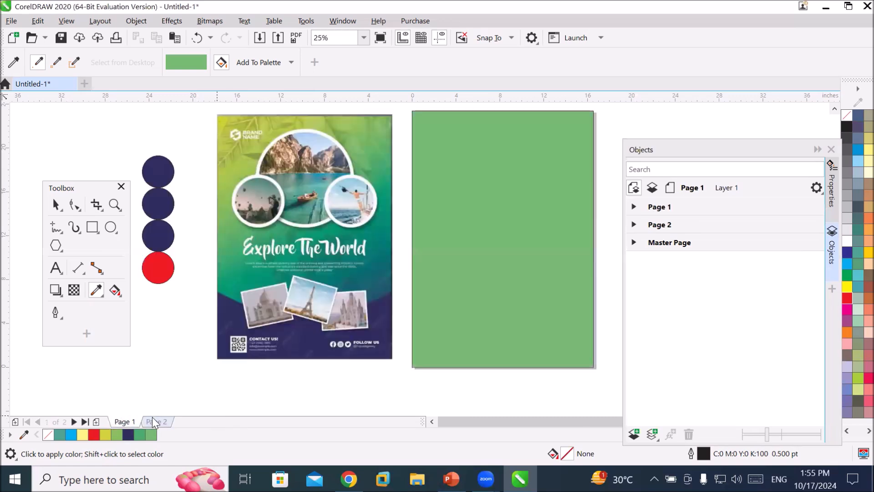
{"action": "left_click", "coordinate": [156, 419]}
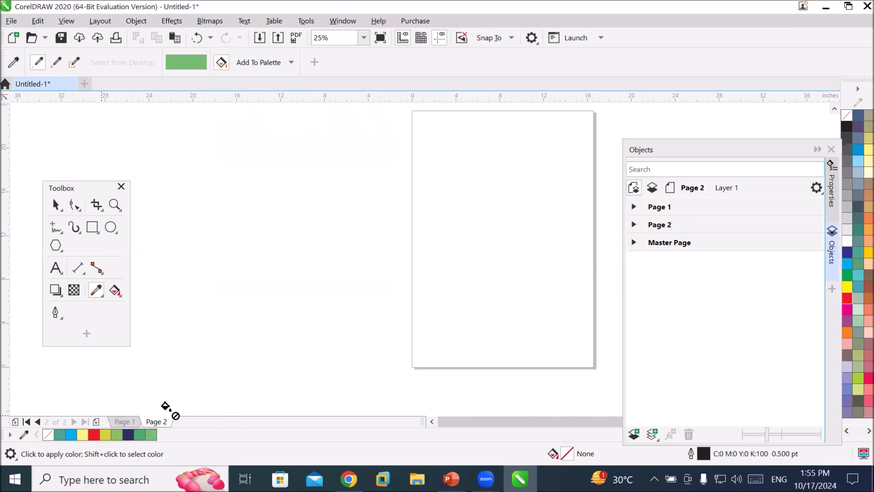
{"action": "left_click", "coordinate": [129, 421]}
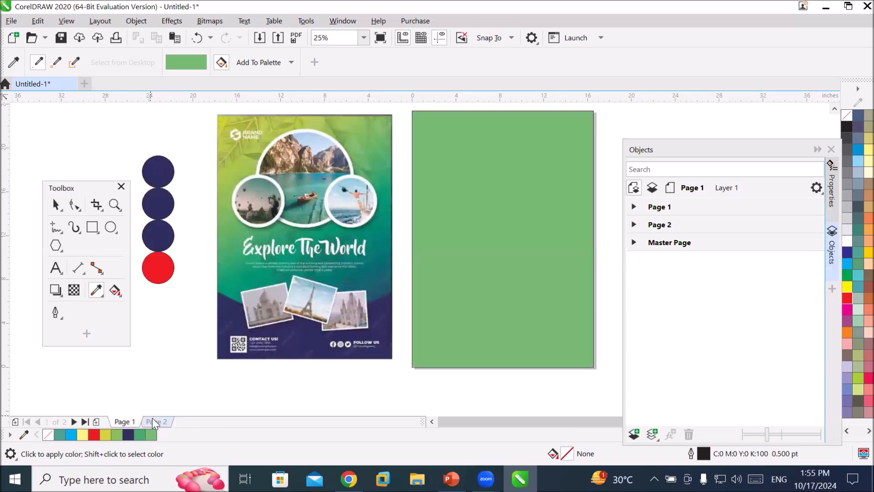
{"action": "left_click", "coordinate": [152, 417]}
{"action": "left_click", "coordinate": [128, 420]}
{"action": "left_click", "coordinate": [153, 421]}
{"action": "left_click", "coordinate": [129, 422]}
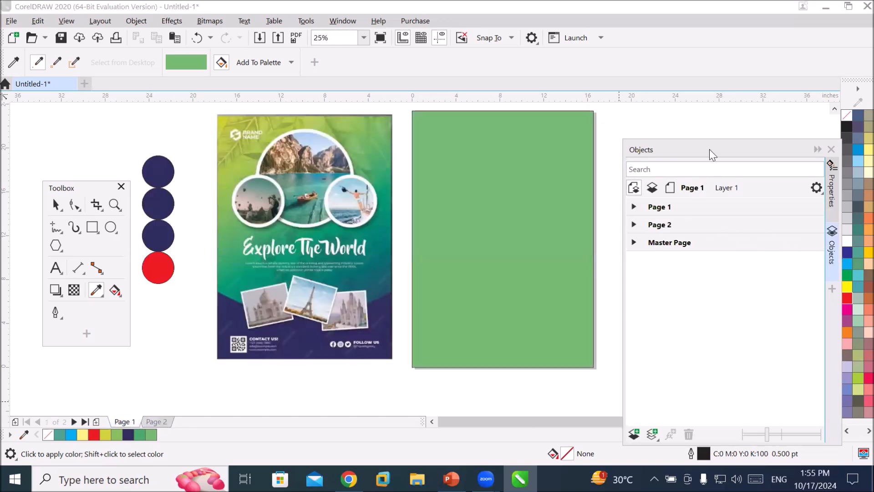
Reposition the Objects docker, then switch to Page 2 and back to Page 1 from it.
{"action": "left_click_drag", "start_coordinate": [709, 149], "coordinate": [701, 135]}
{"action": "left_click", "coordinate": [651, 196]}
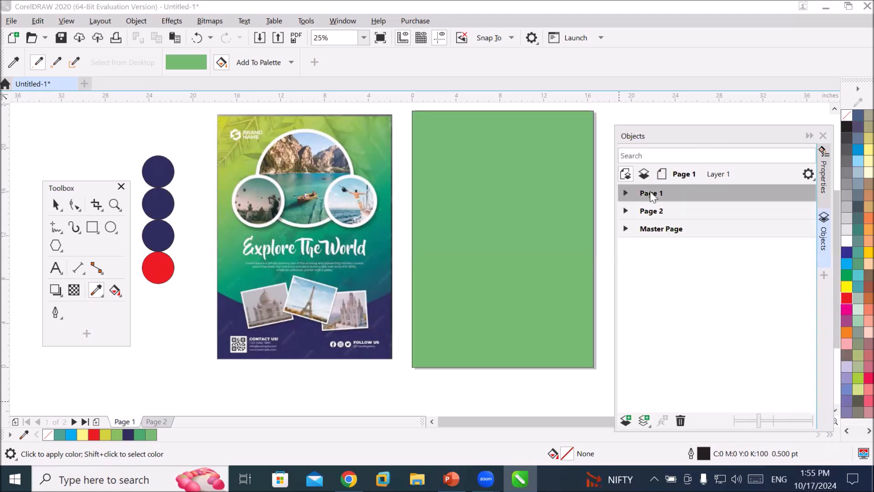
{"action": "left_click", "coordinate": [647, 213]}
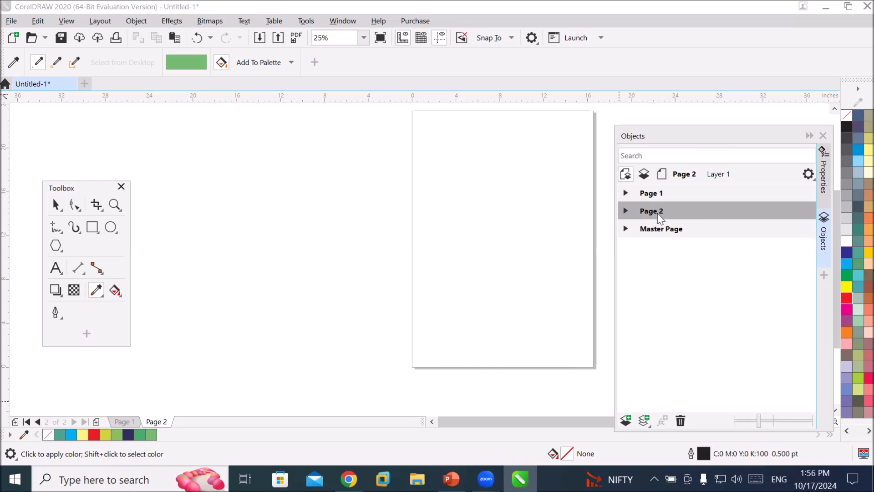
{"action": "left_click", "coordinate": [651, 194]}
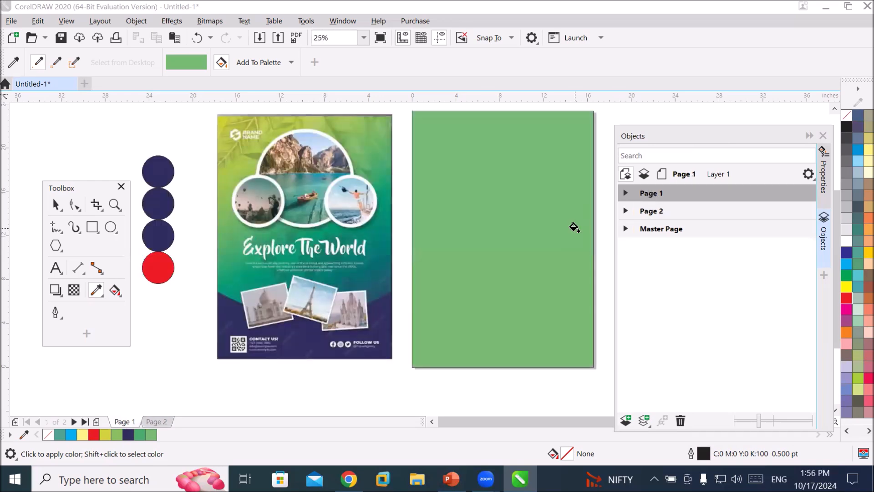
Expand Page 1 in the Objects docker and select its Guides layer.
{"action": "left_click", "coordinate": [625, 193]}
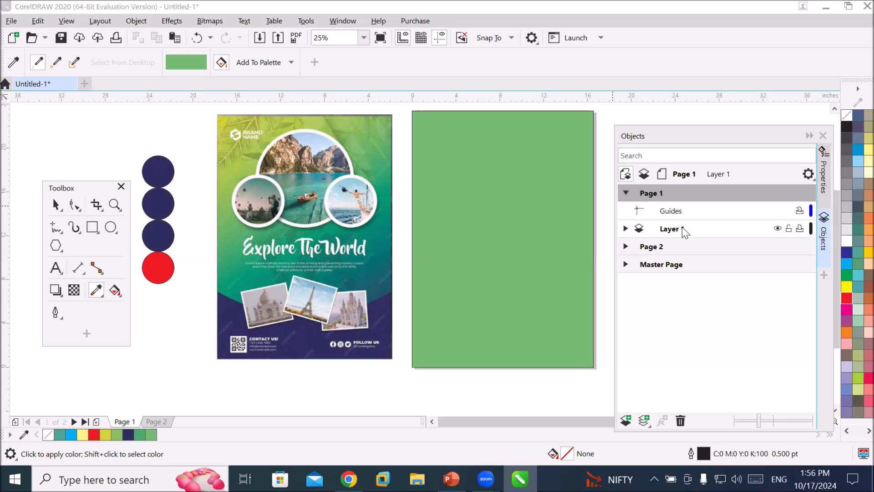
{"action": "left_click", "coordinate": [679, 211]}
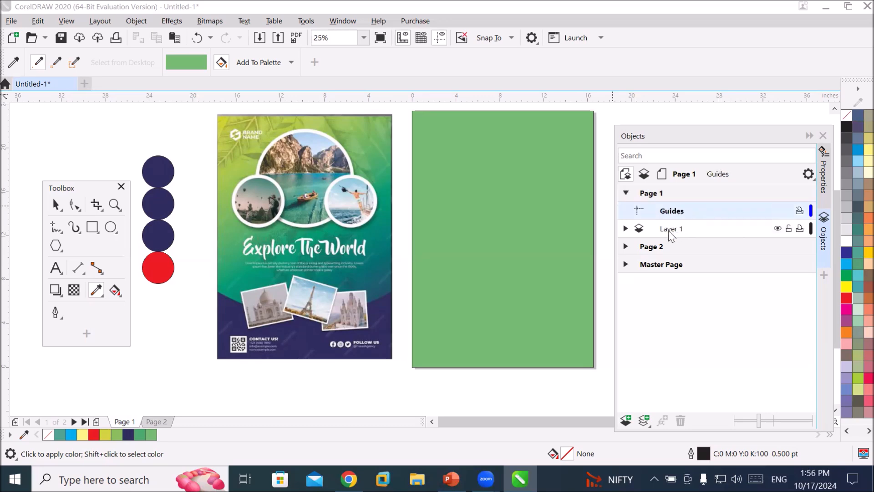
Select Page 1's Layer 1 and expand it to view its objects, then collapse Page 1.
{"action": "left_click", "coordinate": [669, 230]}
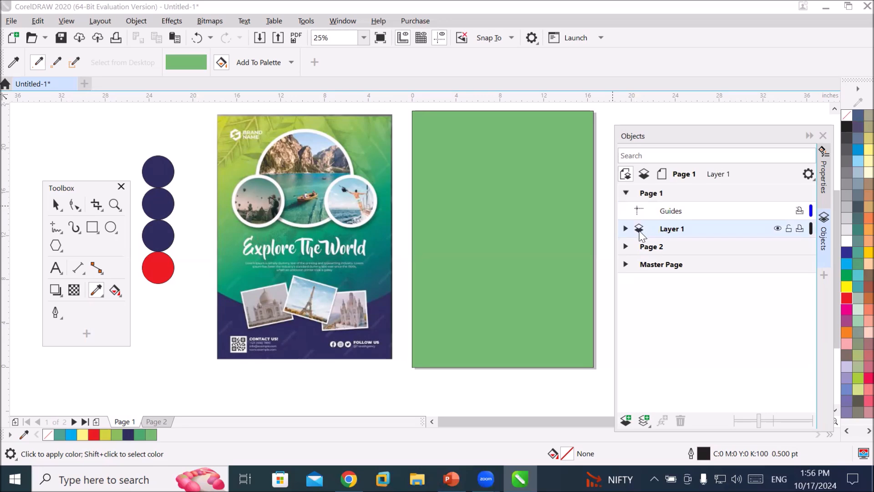
{"action": "left_click", "coordinate": [625, 229]}
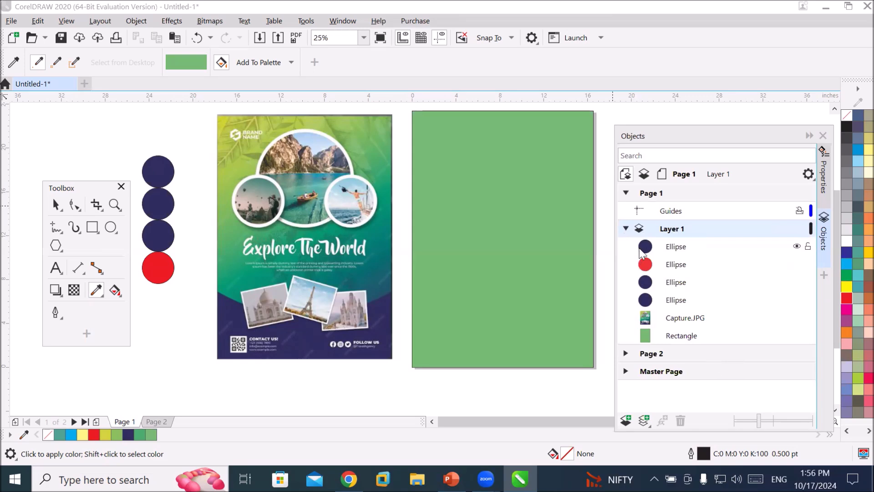
{"action": "left_click", "coordinate": [626, 193]}
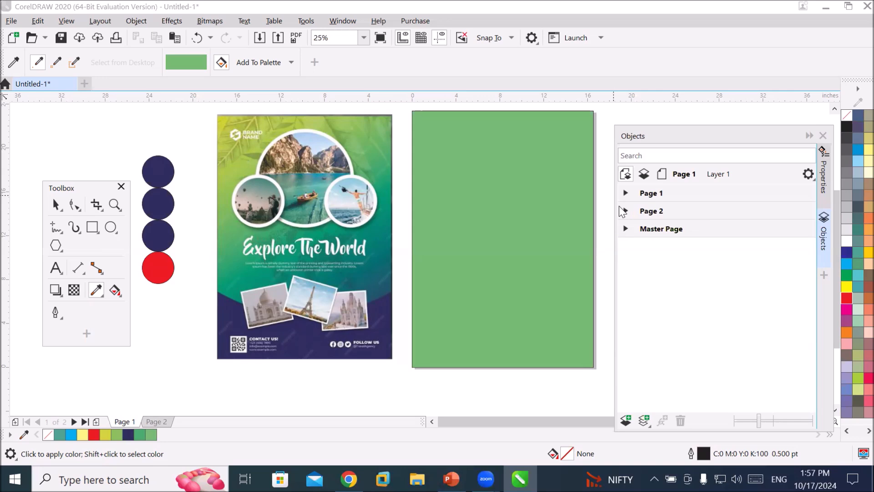
Expand Page 2 in the Objects docker and make its Layer 1 the active layer.
{"action": "left_click", "coordinate": [624, 211]}
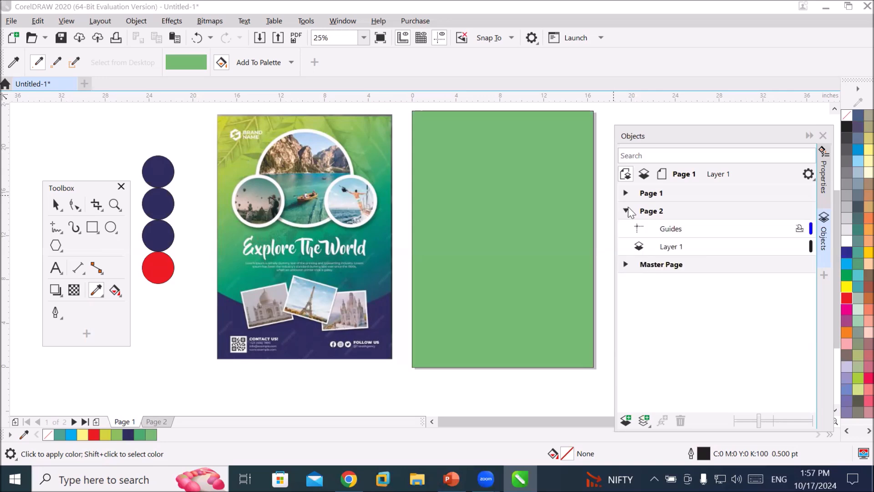
{"action": "left_click", "coordinate": [670, 230]}
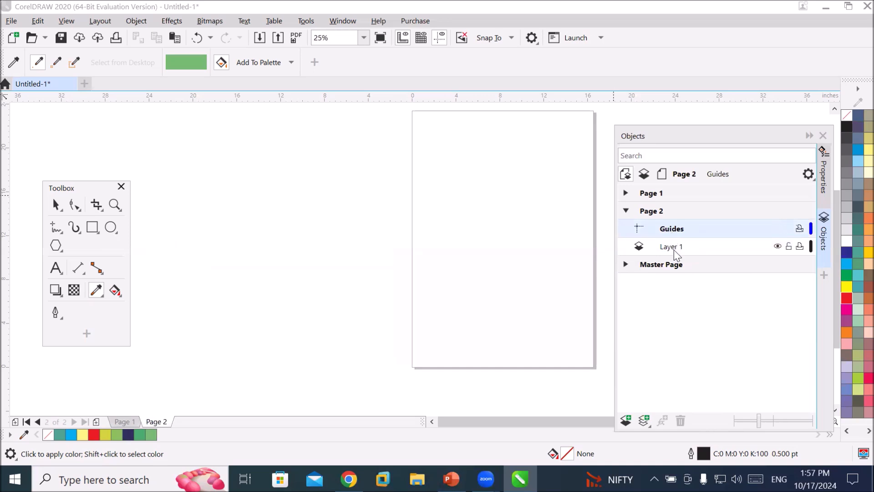
{"action": "left_click", "coordinate": [677, 250]}
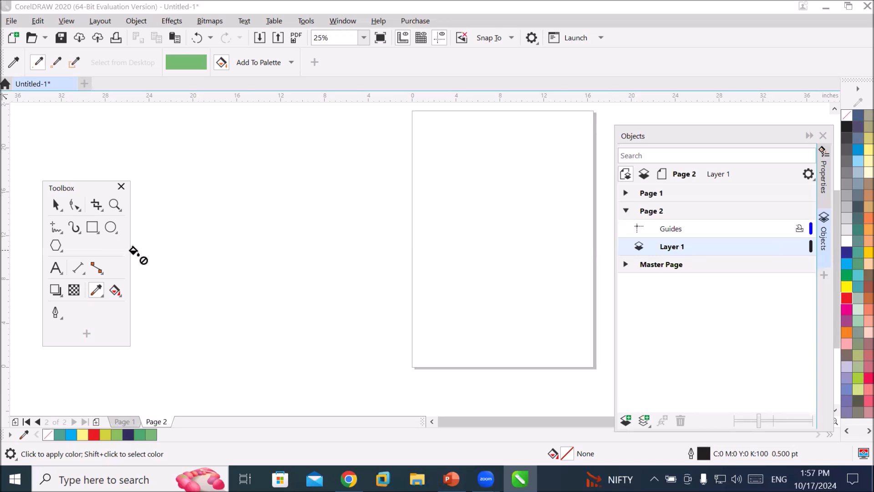
Draw a small circle near the top-left corner of Page 2 and fill it magenta.
{"action": "key", "text": "F7"}
{"action": "left_click_drag", "start_coordinate": [424, 131], "coordinate": [448, 156]}
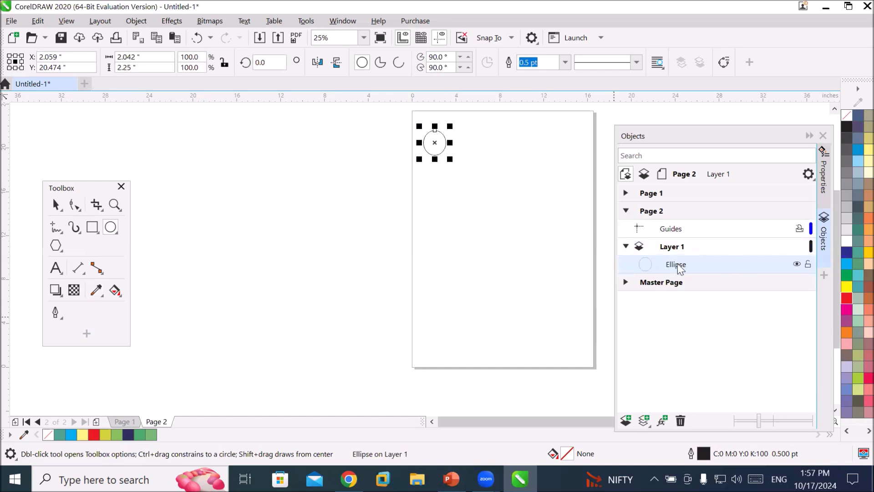
{"action": "left_click", "coordinate": [845, 307]}
Duplicate the circle downward and repeat the duplicate to build a vertical column of five circles.
{"action": "left_click", "coordinate": [56, 205]}
{"action": "left_click_drag", "start_coordinate": [430, 146], "coordinate": [430, 186]}
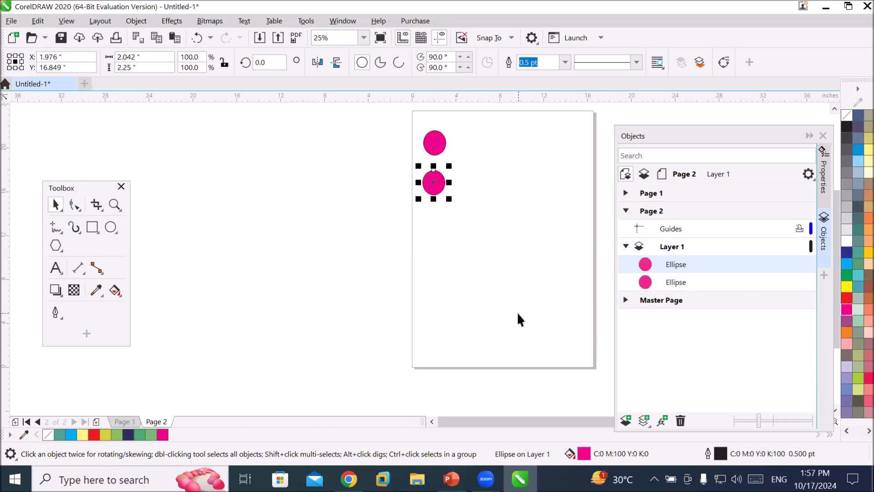
{"action": "key", "text": "ctrl+r"}
{"action": "key", "text": "ctrl+r"}
{"action": "key", "text": "ctrl+r"}
Select the column of circles and copy it to the right side of the page.
{"action": "left_click_drag", "start_coordinate": [375, 121], "coordinate": [511, 367]}
{"action": "left_click_drag", "start_coordinate": [432, 301], "coordinate": [563, 321]}
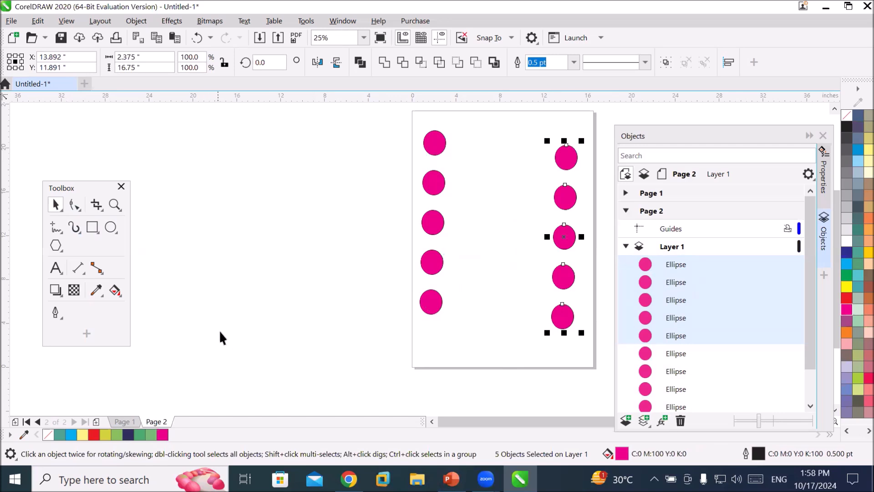
{"action": "left_click", "coordinate": [295, 321]}
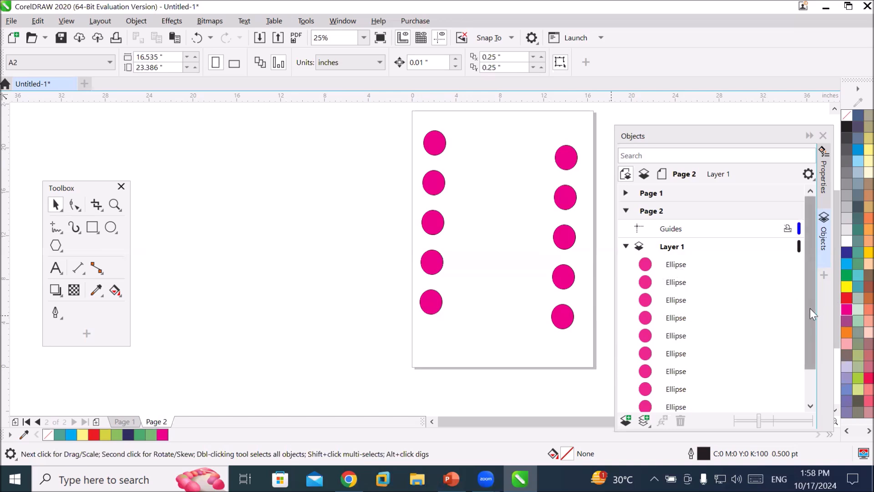
Draw a tall narrow rectangle about 0.7 in wide and 18 in high beside the left circles and fill it green.
{"action": "left_click_drag", "start_coordinate": [810, 308], "coordinate": [810, 346]}
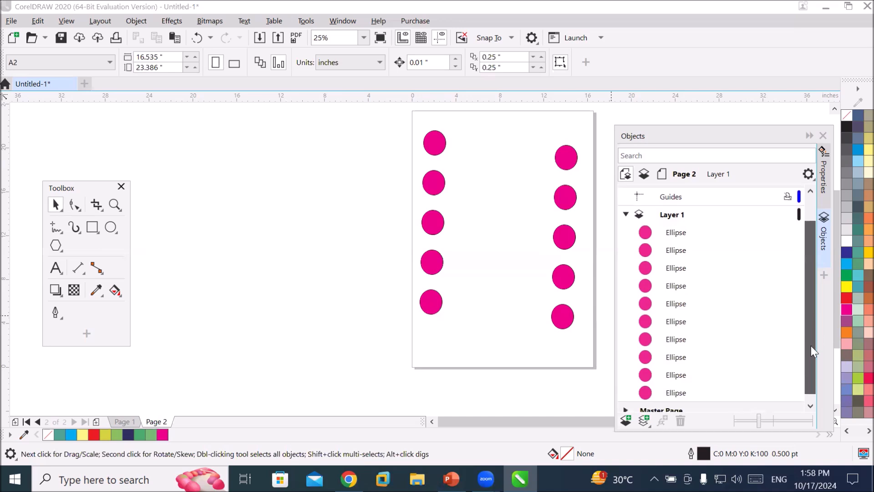
{"action": "left_click", "coordinate": [674, 385]}
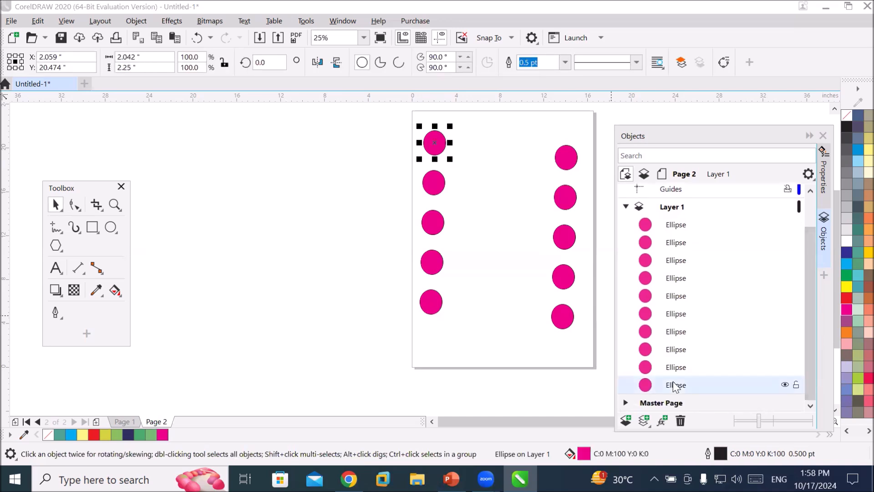
{"action": "left_click", "coordinate": [681, 230]}
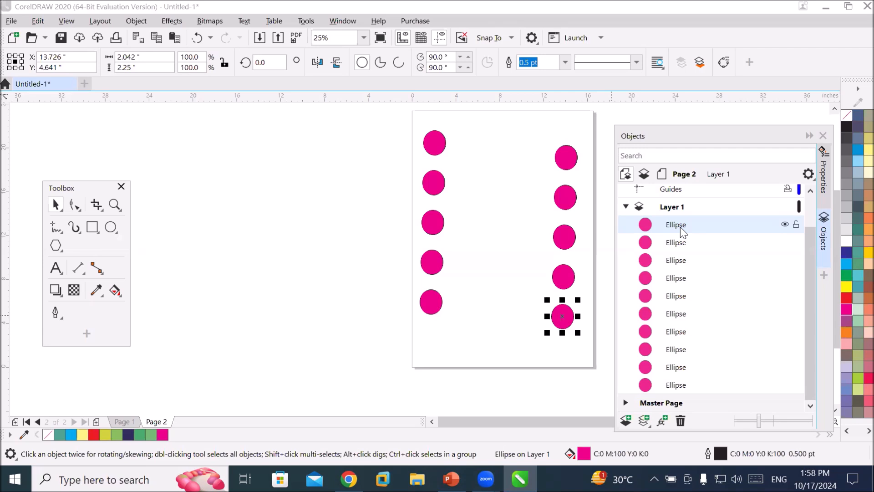
{"action": "left_click", "coordinate": [92, 227]}
{"action": "left_click_drag", "start_coordinate": [452, 122], "coordinate": [461, 320]}
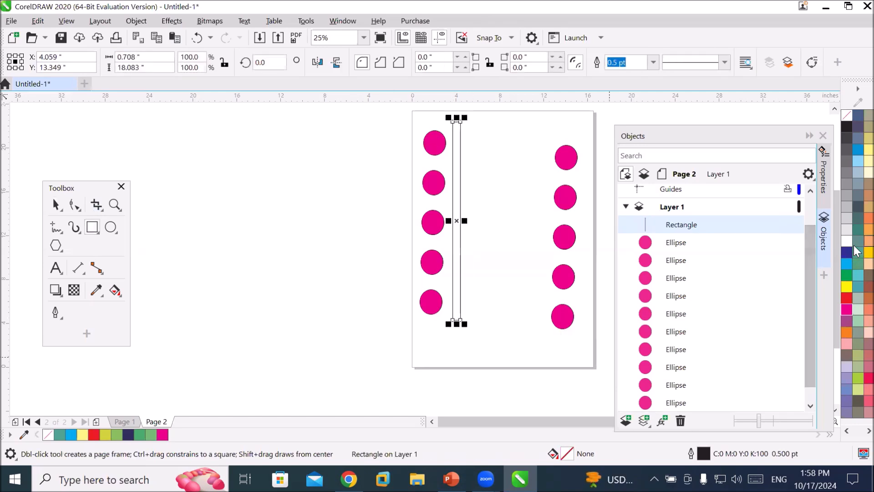
{"action": "left_click", "coordinate": [845, 275]}
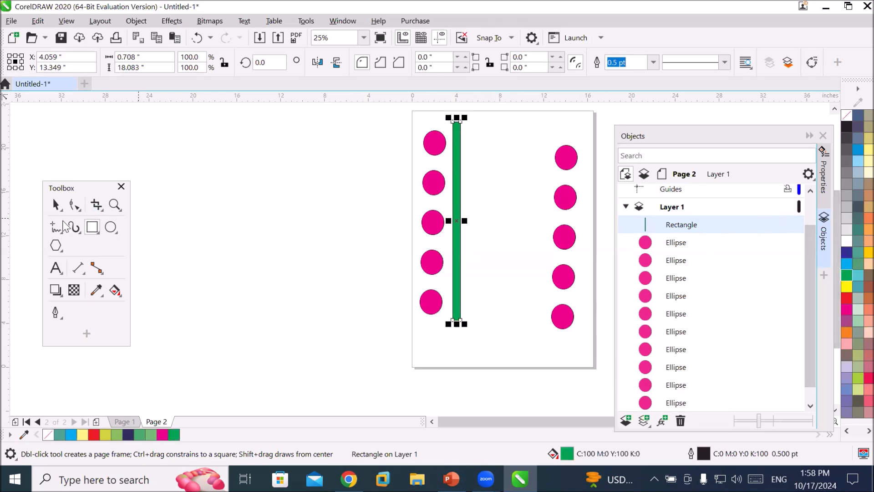
Duplicate the green strip to the right repeatedly to form a row of eight evenly spaced strips.
{"action": "key", "text": "space"}
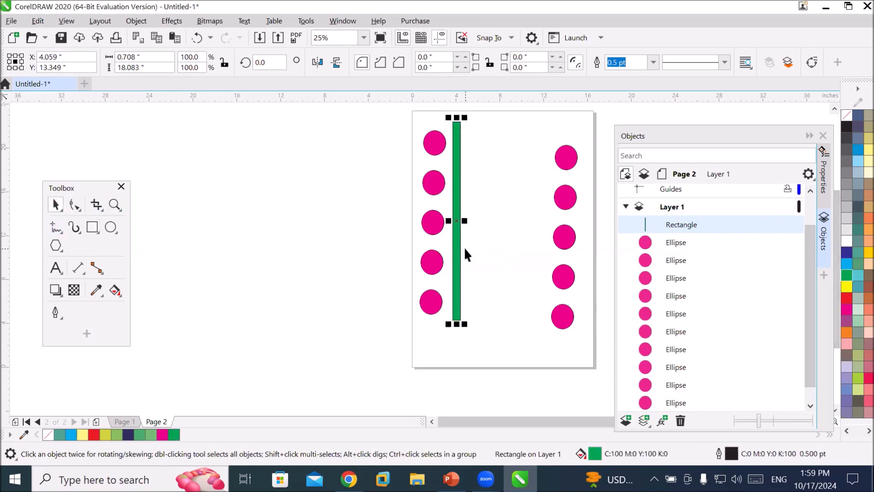
{"action": "left_click_drag", "start_coordinate": [461, 250], "coordinate": [474, 252]}
{"action": "key", "text": "ctrl+r"}
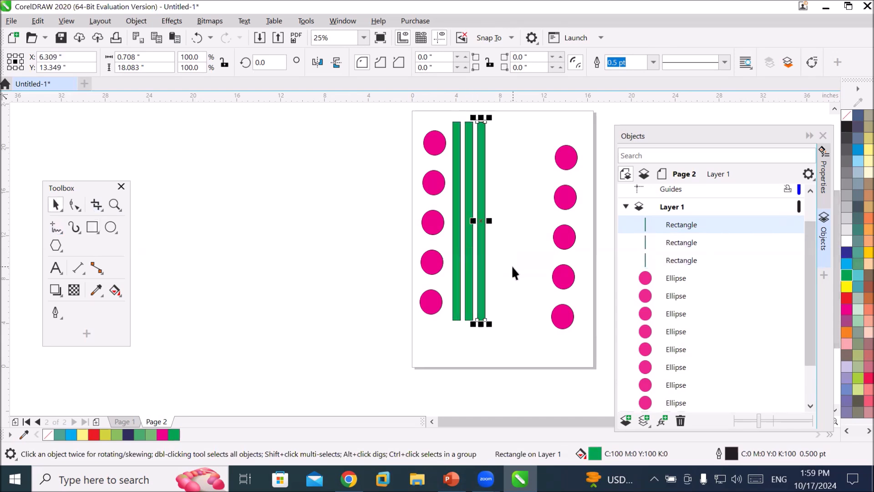
{"action": "key", "text": "ctrl+r"}
{"action": "key", "text": "ctrl+r"}
{"action": "key", "text": "ctrl+r"}
{"action": "key", "text": "ctrl+r"}
{"action": "key", "text": "ctrl+r"}
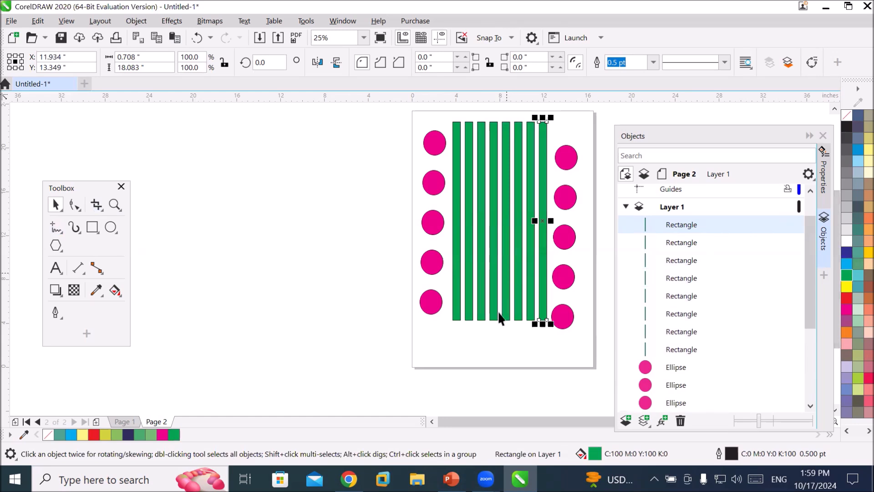
{"action": "left_click", "coordinate": [525, 336]}
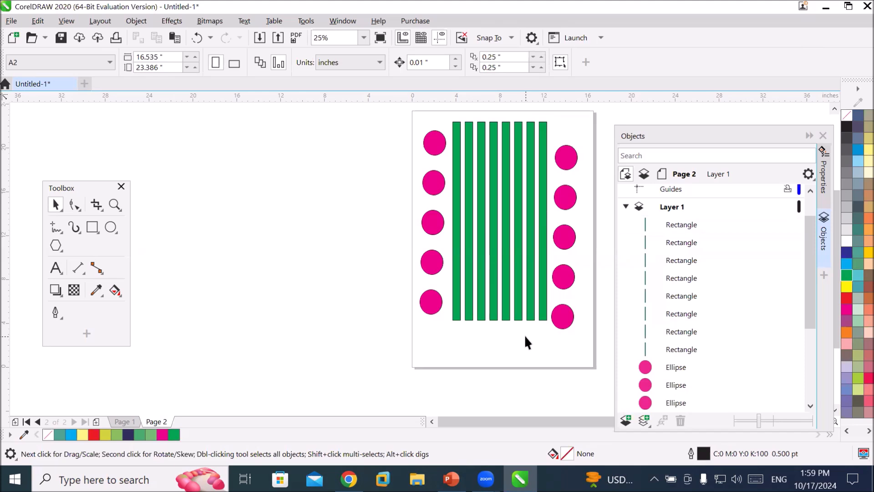
Fill the rightmost strip red and stretch it leftward to span the whole block of strips.
{"action": "left_click", "coordinate": [685, 231]}
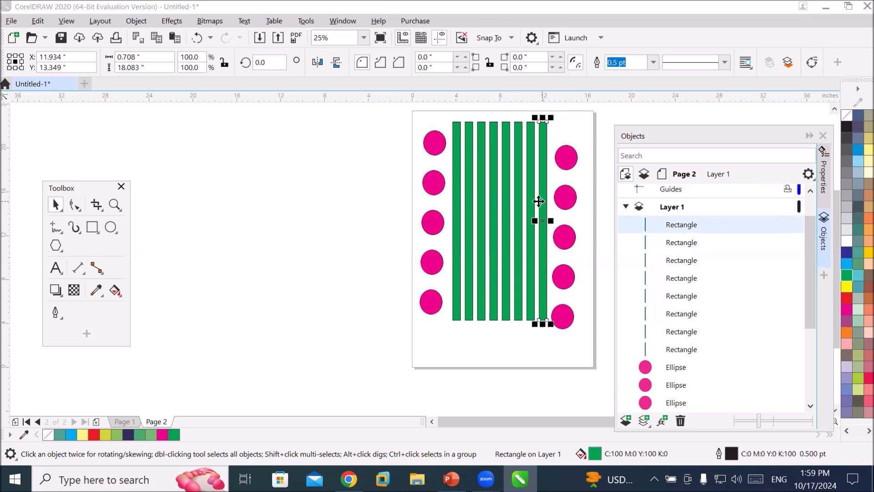
{"action": "left_click", "coordinate": [846, 298]}
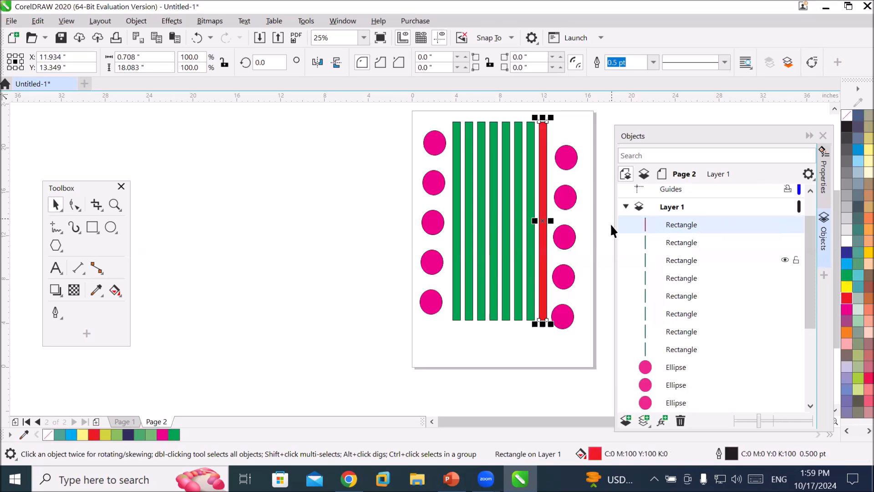
{"action": "left_click", "coordinate": [681, 244]}
{"action": "left_click", "coordinate": [683, 225]}
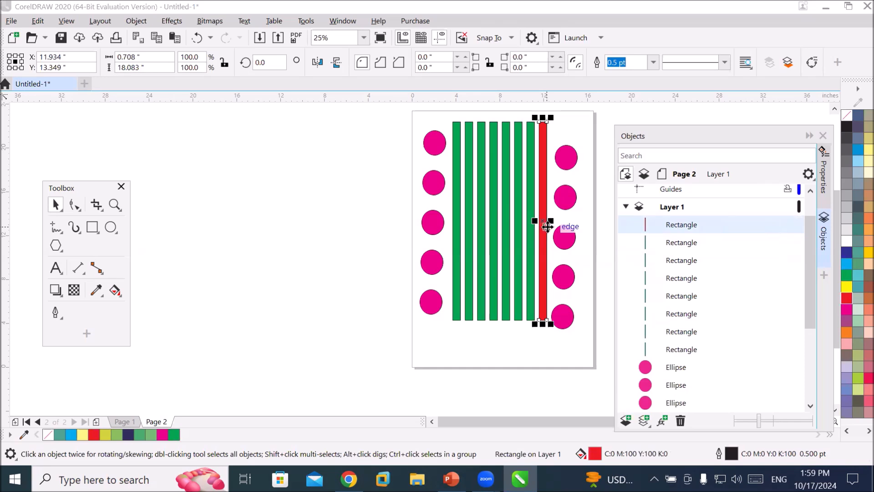
{"action": "left_click_drag", "start_coordinate": [535, 221], "coordinate": [446, 222]}
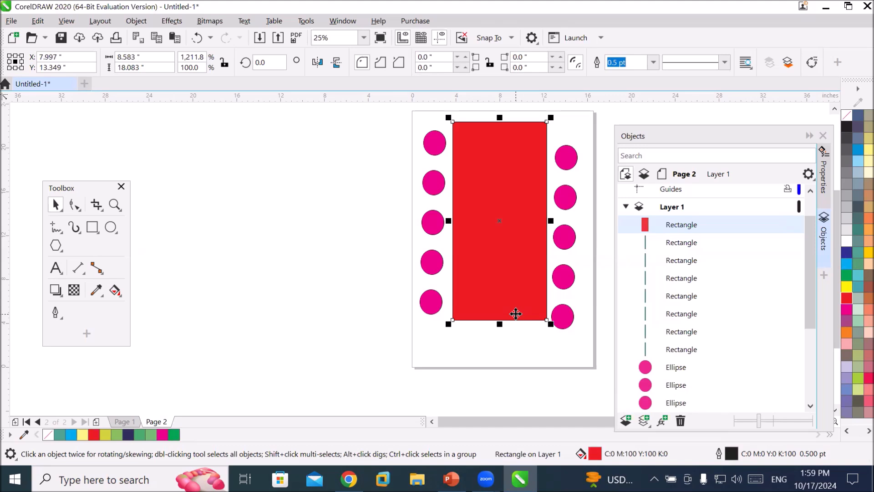
Move the red rectangle behind the green strips in the layer's stacking order.
{"action": "left_click", "coordinate": [680, 226]}
{"action": "left_click_drag", "start_coordinate": [681, 229], "coordinate": [673, 356]}
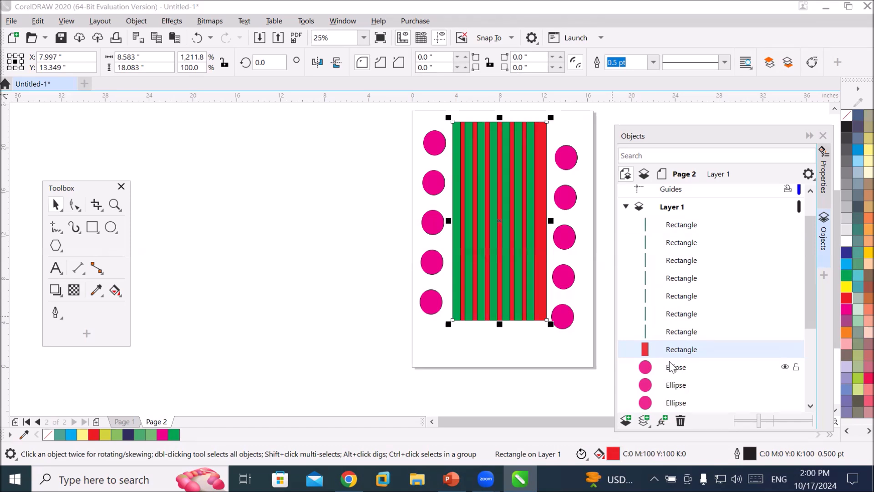
Stretch a central green strip beyond the block's top and bottom edges and fill it navy blue.
{"action": "left_click", "coordinate": [496, 207]}
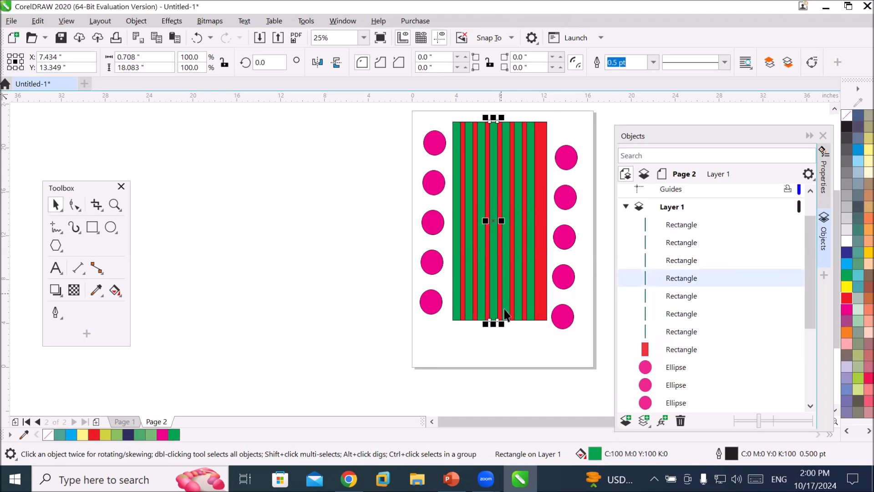
{"action": "left_click_drag", "start_coordinate": [495, 321], "coordinate": [494, 370]}
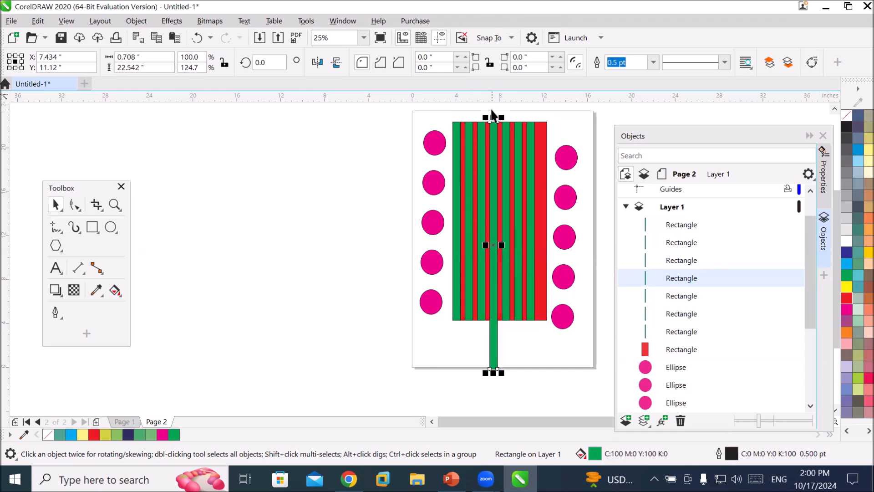
{"action": "left_click_drag", "start_coordinate": [493, 118], "coordinate": [484, 153]}
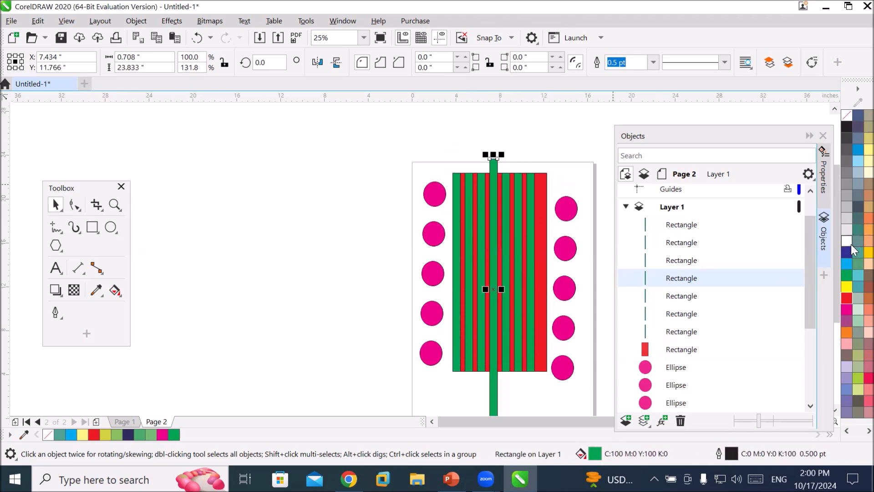
{"action": "left_click", "coordinate": [847, 249]}
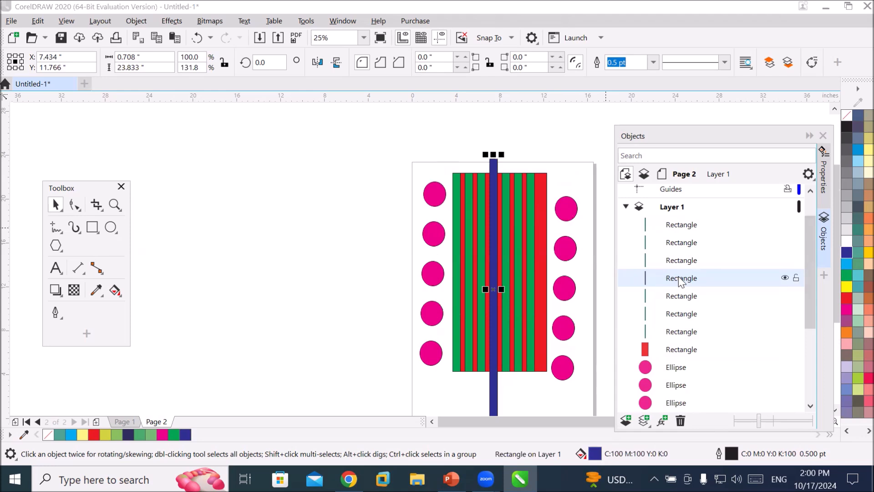
Widen the navy strip to about 4.5 inches, keeping it centred on the block.
{"action": "left_click_drag", "start_coordinate": [680, 280], "coordinate": [674, 362]}
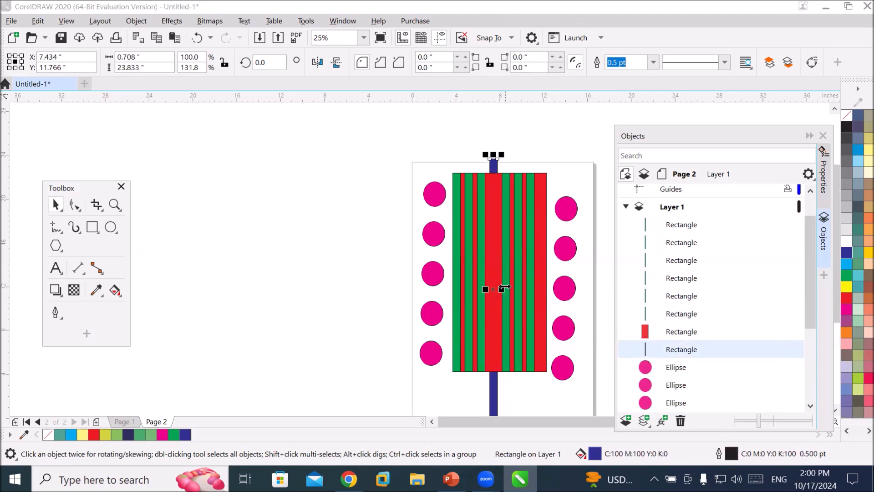
{"action": "left_click_drag", "start_coordinate": [501, 288], "coordinate": [475, 290]}
{"action": "left_click_drag", "start_coordinate": [465, 294], "coordinate": [472, 291]}
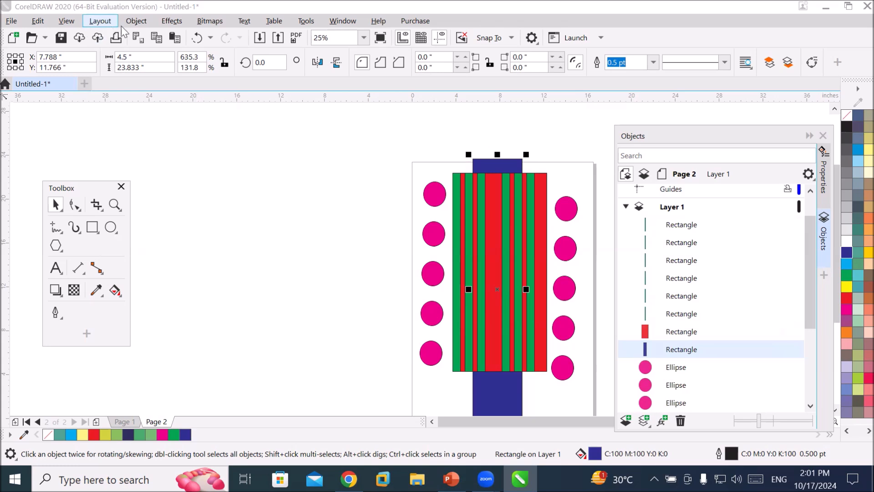
Bring the navy rectangle to the front of the page.
{"action": "left_click", "coordinate": [136, 22]}
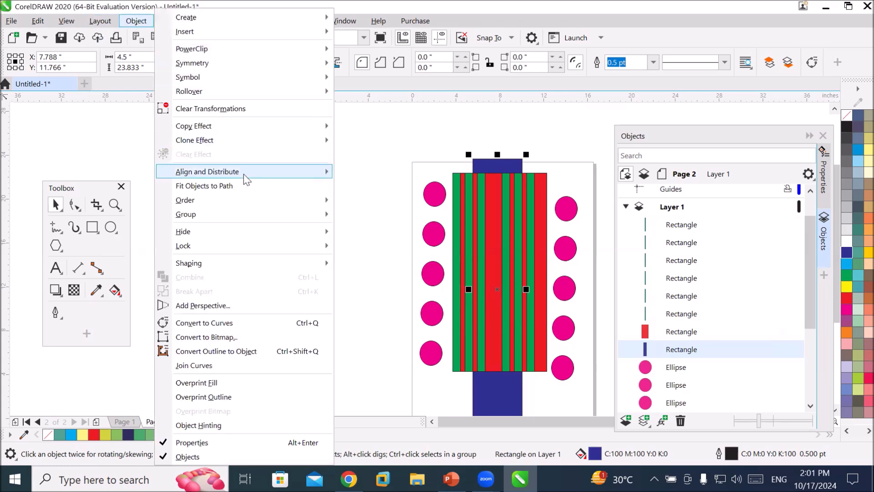
{"action": "mouse_move", "coordinate": [255, 201]}
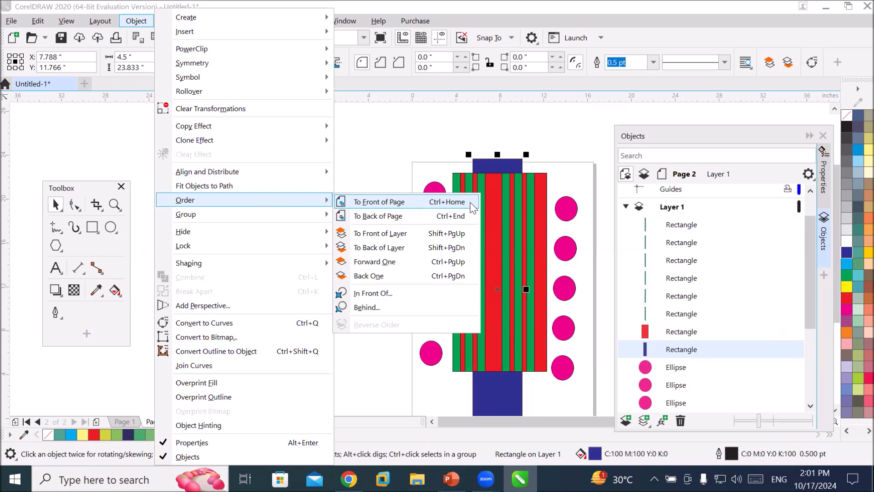
{"action": "left_click", "coordinate": [673, 349]}
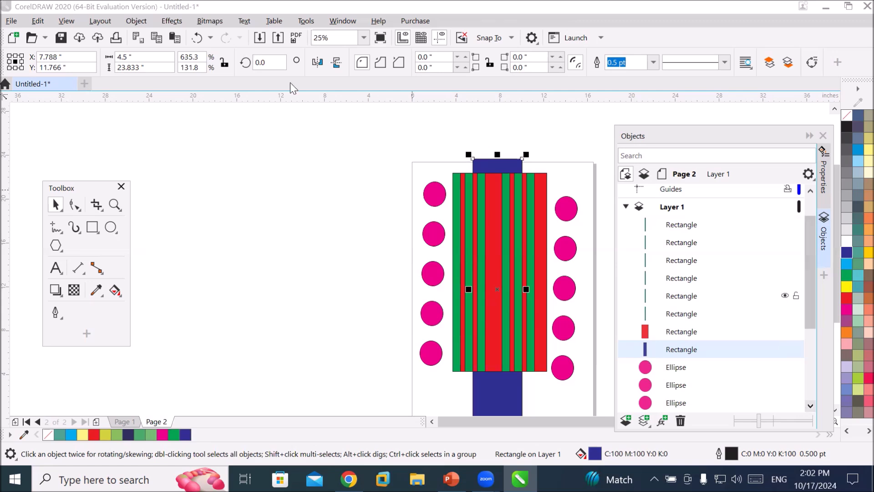
{"action": "left_click", "coordinate": [136, 21]}
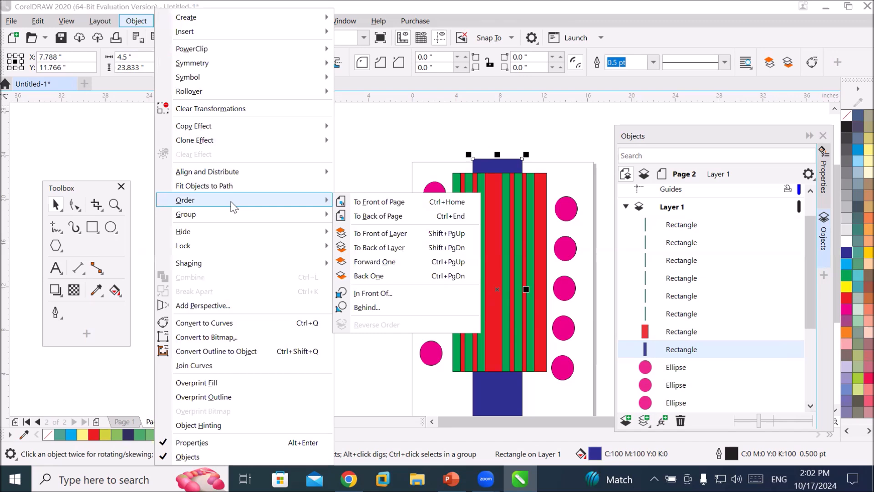
{"action": "left_click", "coordinate": [375, 203]}
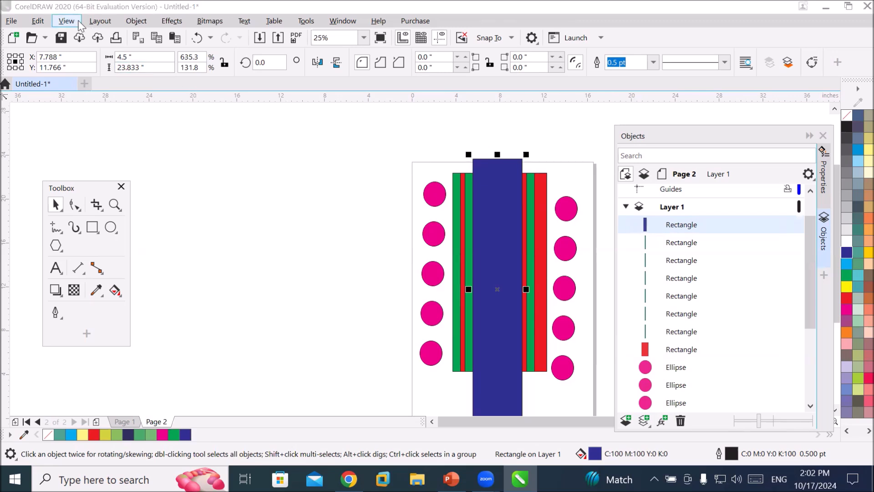
Send the navy rectangle to the back of the page.
{"action": "left_click", "coordinate": [135, 21]}
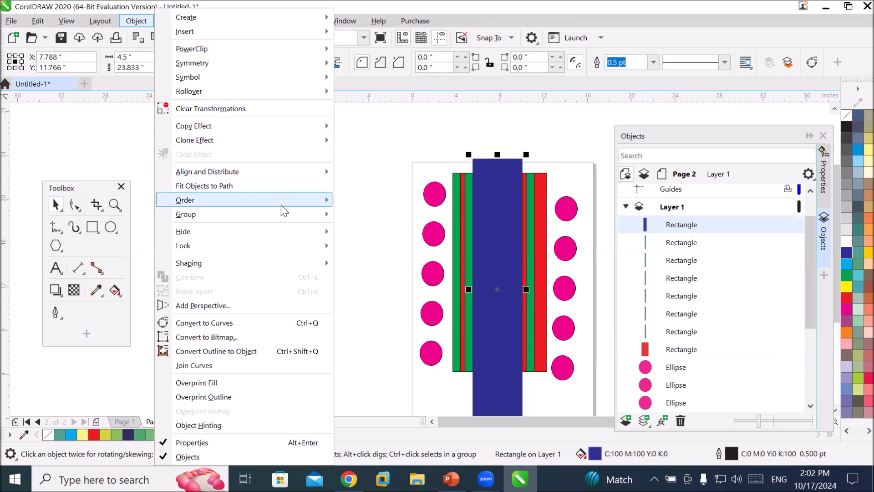
{"action": "mouse_move", "coordinate": [282, 207]}
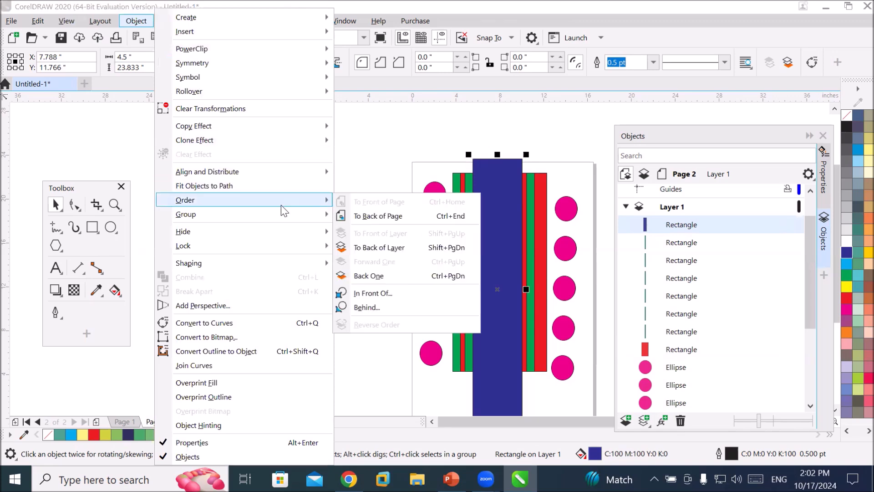
{"action": "left_click", "coordinate": [415, 216]}
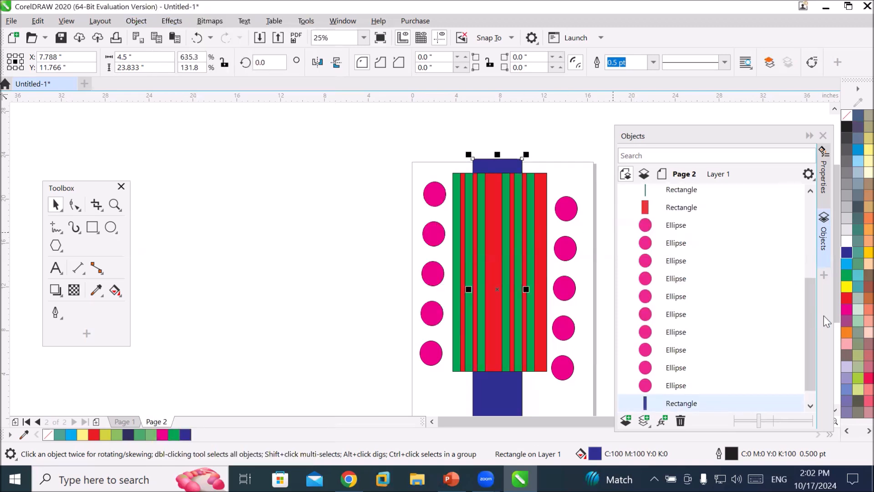
Select the navy rectangle in the object list and bring it forward one level at a time until it sits above the red rectangle.
{"action": "left_click", "coordinate": [810, 405]}
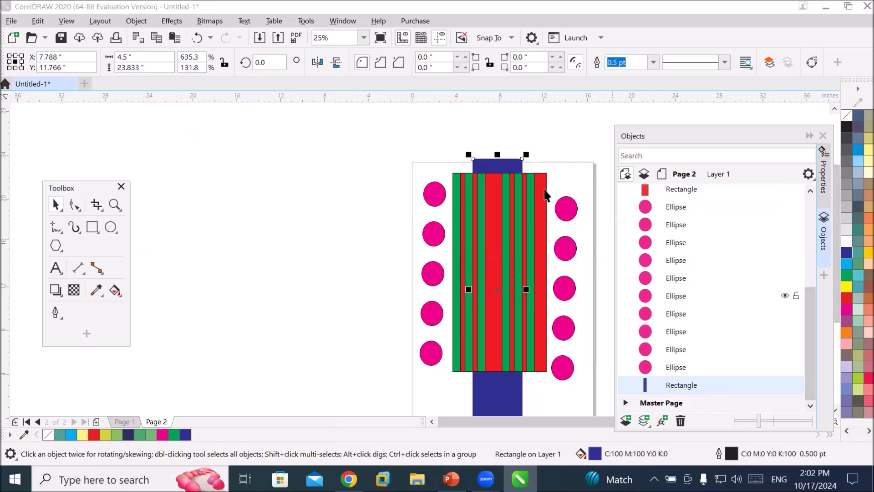
{"action": "left_click", "coordinate": [129, 23]}
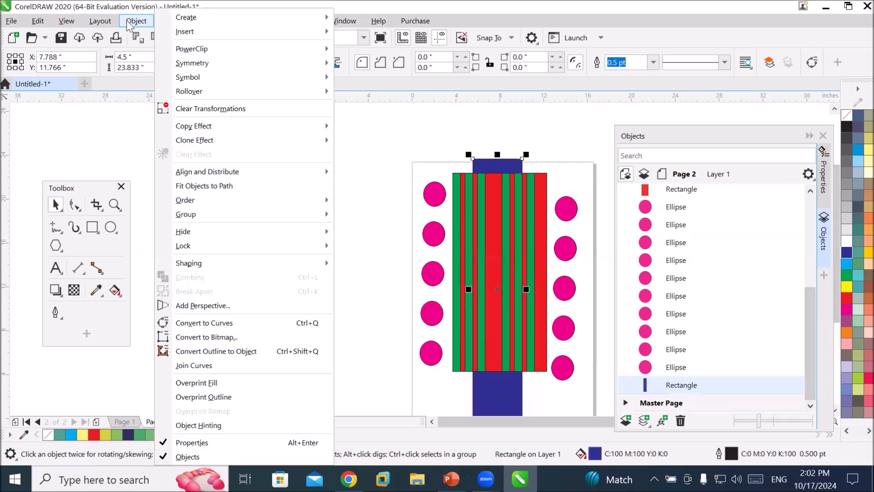
{"action": "mouse_move", "coordinate": [237, 173]}
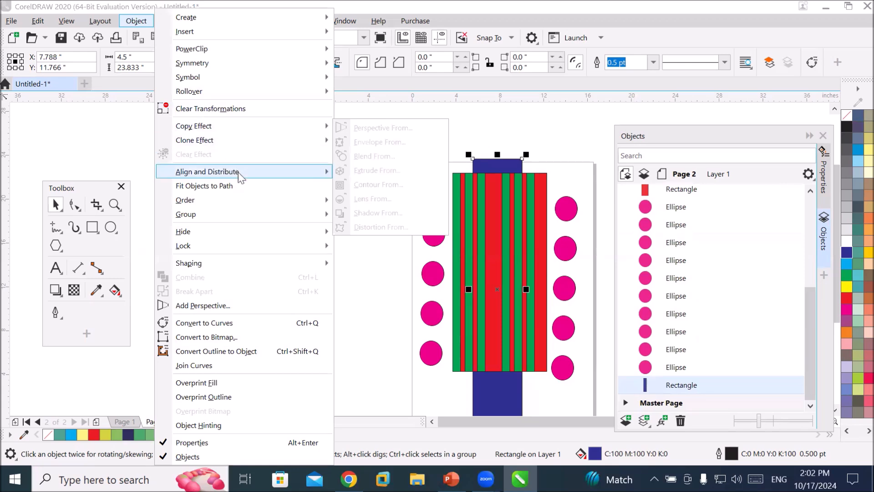
{"action": "mouse_move", "coordinate": [242, 196]}
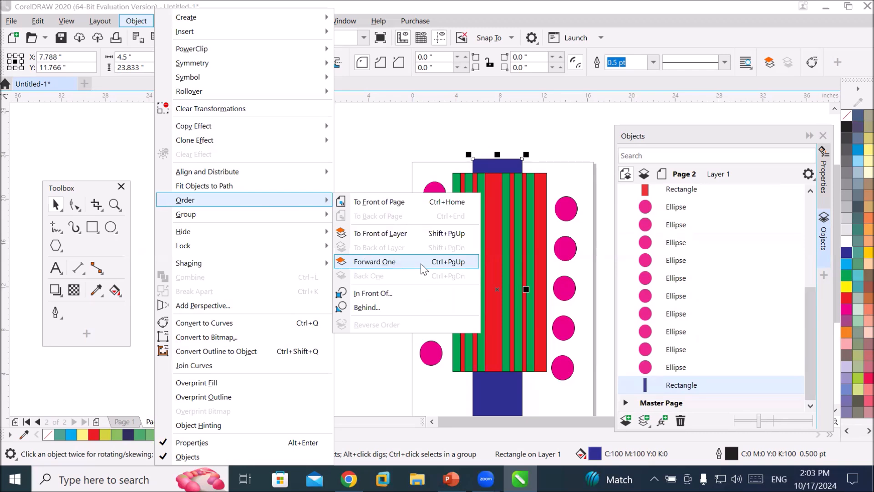
{"action": "left_click", "coordinate": [691, 389]}
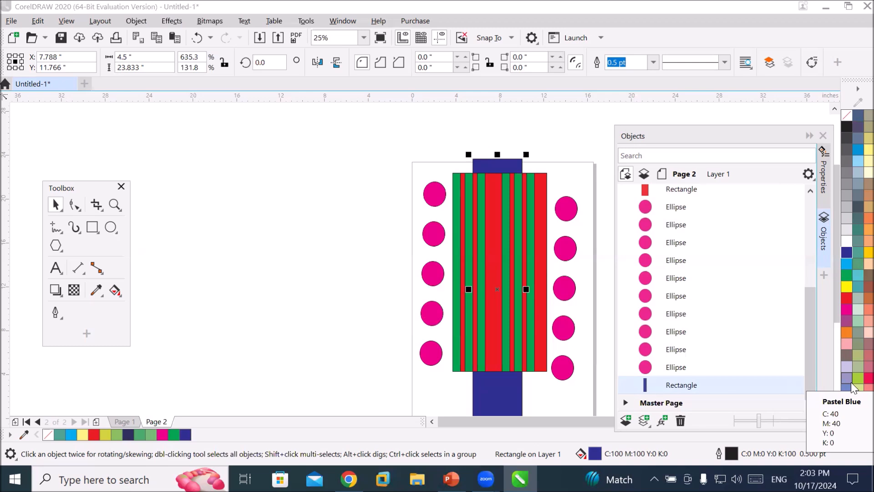
{"action": "key", "text": "ctrl+Page_Up"}
{"action": "key", "text": "ctrl+Page_Up"}
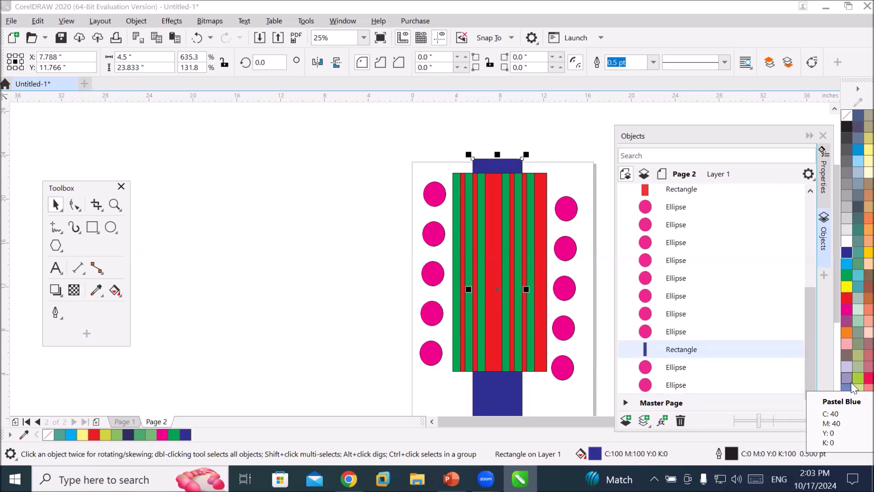
{"action": "key", "text": "ctrl+Page_Up"}
{"action": "key", "text": "ctrl+Page_Up"}
{"action": "key", "text": "ctrl+Page_Up"}
{"action": "key", "text": "ctrl+Page_Up"}
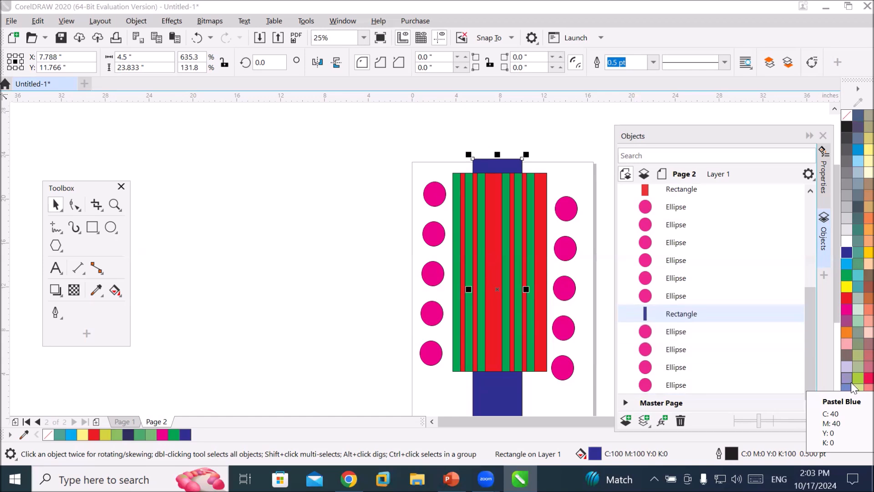
{"action": "key", "text": "ctrl+Page_Up"}
{"action": "key", "text": "ctrl+Page_Up"}
{"action": "key", "text": "ctrl+Page_Up"}
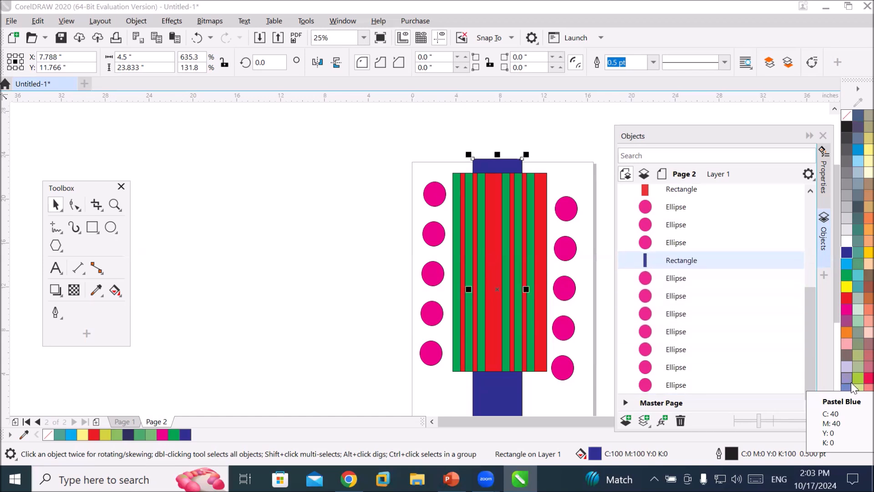
{"action": "key", "text": "ctrl+Page_Up"}
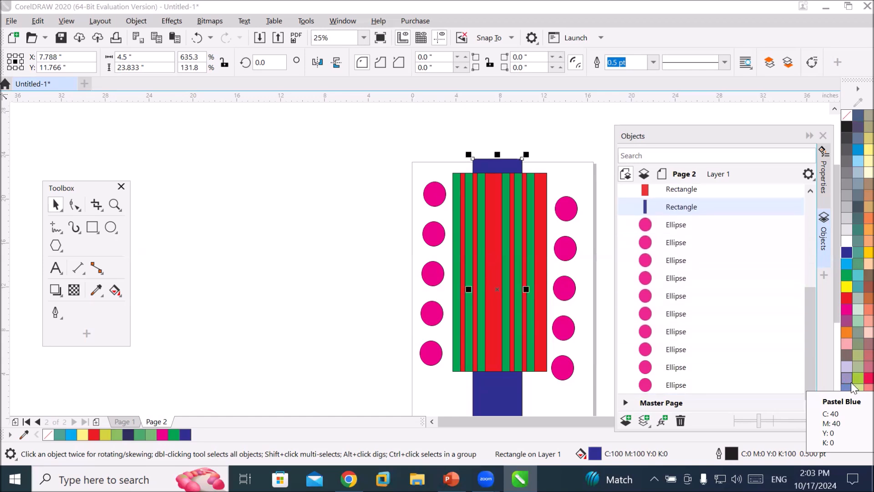
{"action": "key", "text": "ctrl+Page_Up"}
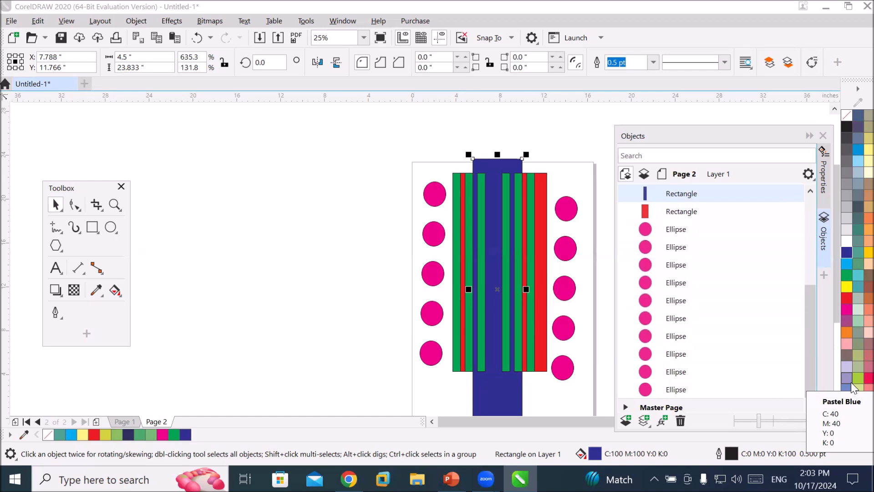
Keep bringing the navy rectangle forward one level at a time until it reaches the top of the layer.
{"action": "left_click", "coordinate": [807, 190]}
{"action": "left_click", "coordinate": [807, 190]}
{"action": "left_click", "coordinate": [808, 190]}
{"action": "left_click", "coordinate": [808, 190]}
{"action": "left_click", "coordinate": [809, 190]}
{"action": "left_click", "coordinate": [810, 189]}
{"action": "left_click", "coordinate": [809, 189]}
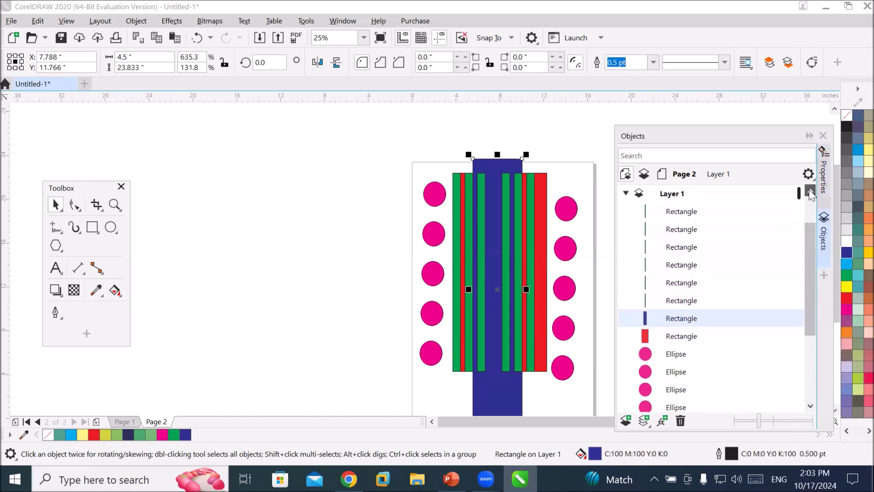
{"action": "left_click", "coordinate": [810, 189]}
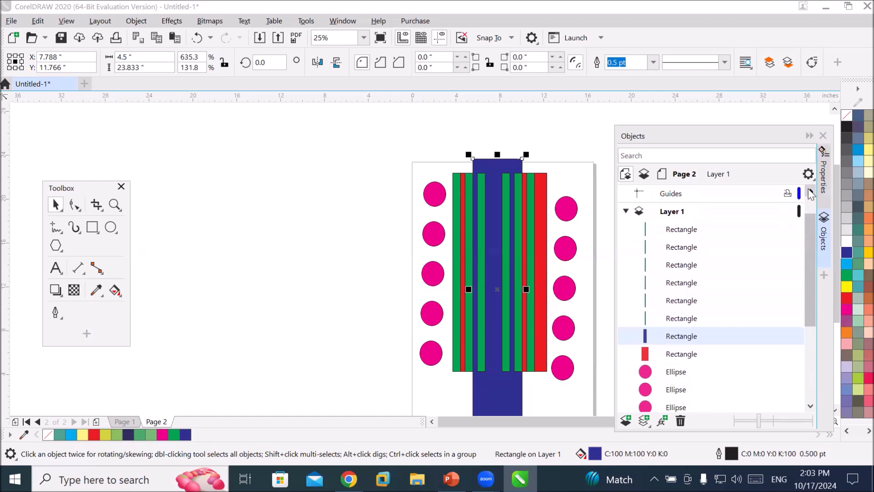
{"action": "key", "text": "ctrl+Page_Up"}
{"action": "key", "text": "ctrl+Page_Up"}
{"action": "key", "text": "ctrl+Page_Up"}
{"action": "key", "text": "ctrl+Page_Up"}
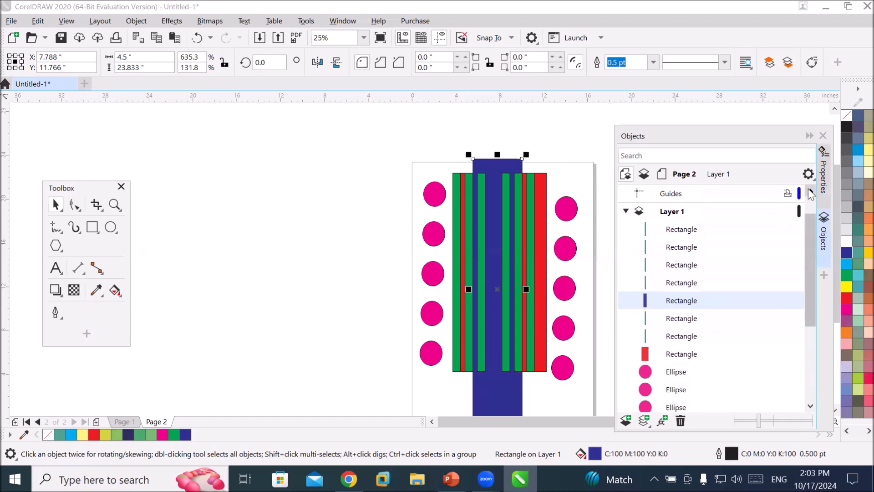
{"action": "key", "text": "ctrl+Page_Up"}
{"action": "key", "text": "ctrl+Page_Up"}
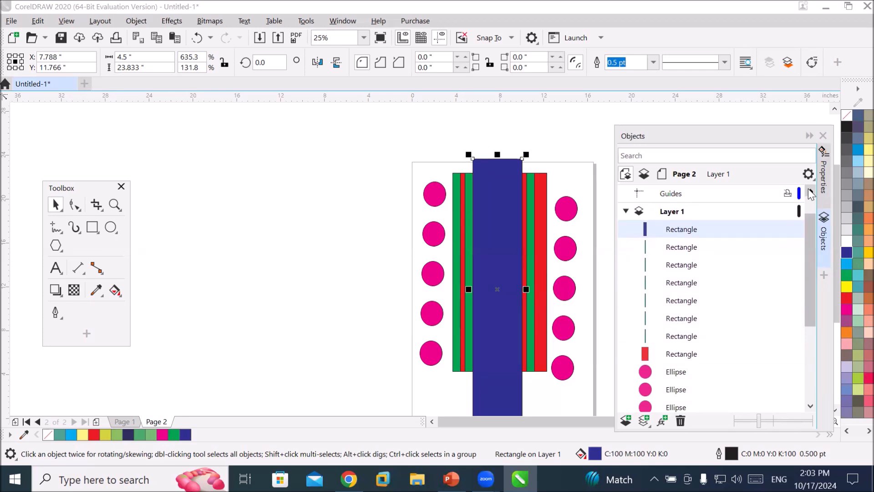
Send the navy rectangle back six levels, placing it behind the red rectangle.
{"action": "key", "text": "ctrl+Page_Down"}
{"action": "key", "text": "ctrl+Page_Down"}
{"action": "key", "text": "ctrl+Page_Down"}
{"action": "key", "text": "ctrl+Page_Down"}
{"action": "key", "text": "ctrl+Page_Down"}
{"action": "key", "text": "ctrl+Page_Down"}
{"action": "key", "text": "ctrl+Page_Down"}
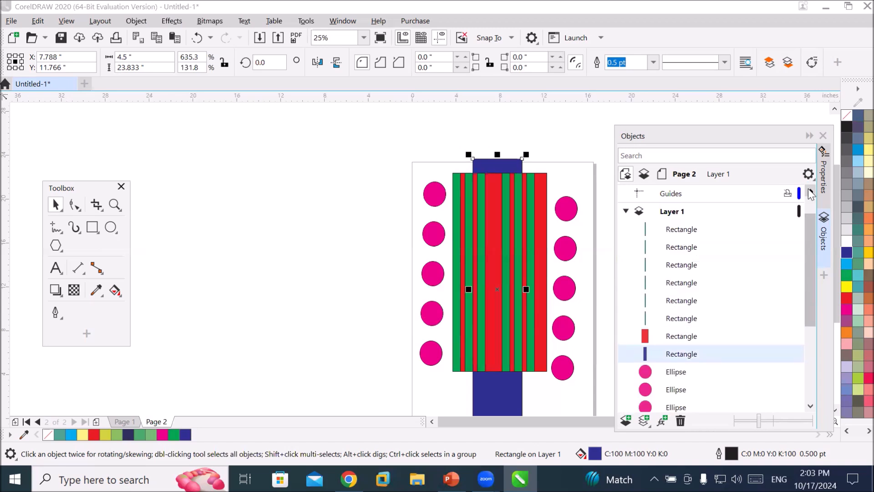
Bring the navy rectangle forward four levels so it sits just behind the topmost green strip.
{"action": "key", "text": "ctrl+Page_Up"}
{"action": "key", "text": "ctrl+Page_Up"}
{"action": "key", "text": "ctrl+Page_Up"}
{"action": "key", "text": "ctrl+Page_Up"}
{"action": "key", "text": "ctrl+Page_Up"}
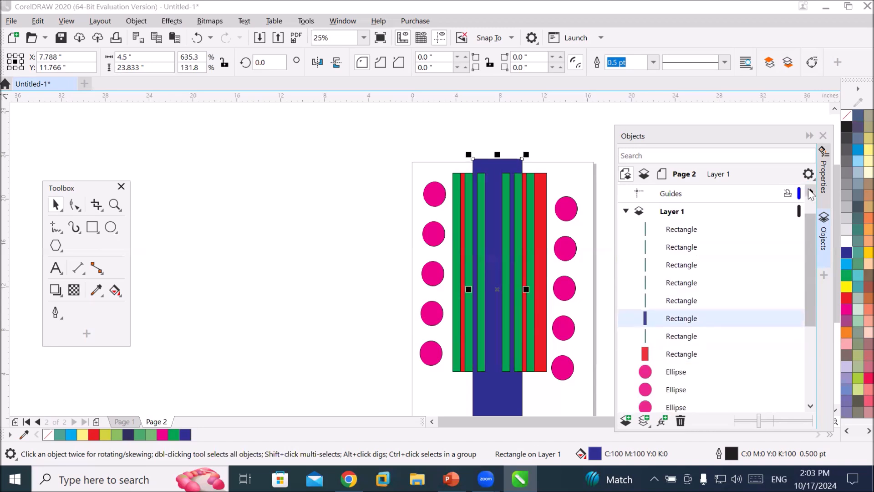
{"action": "key", "text": "ctrl+Page_Up"}
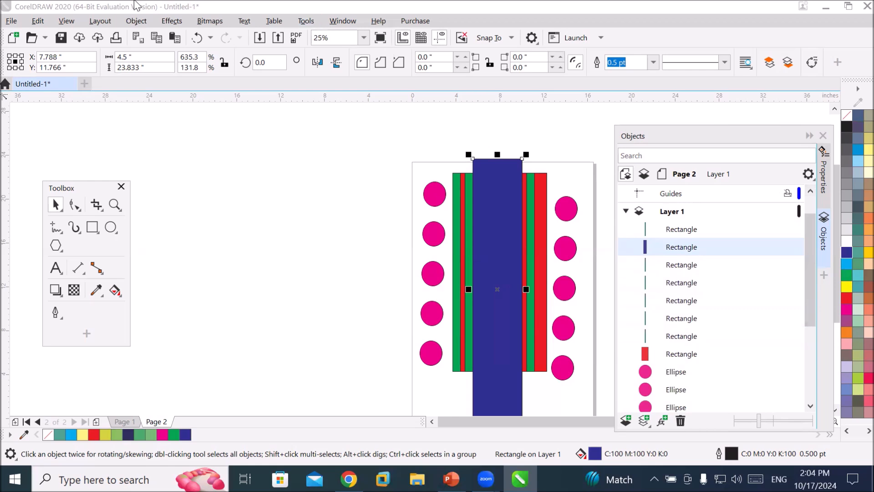
{"action": "left_click", "coordinate": [136, 20]}
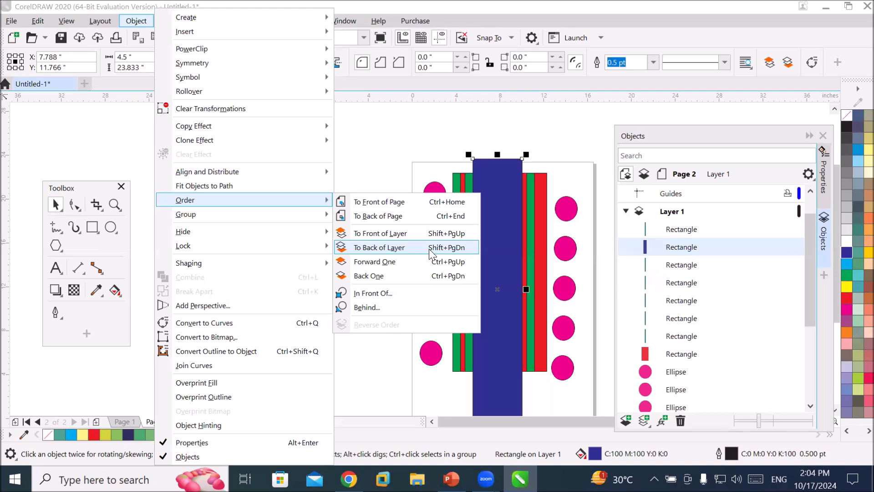
{"action": "left_click", "coordinate": [673, 213]}
{"action": "left_click", "coordinate": [672, 212]}
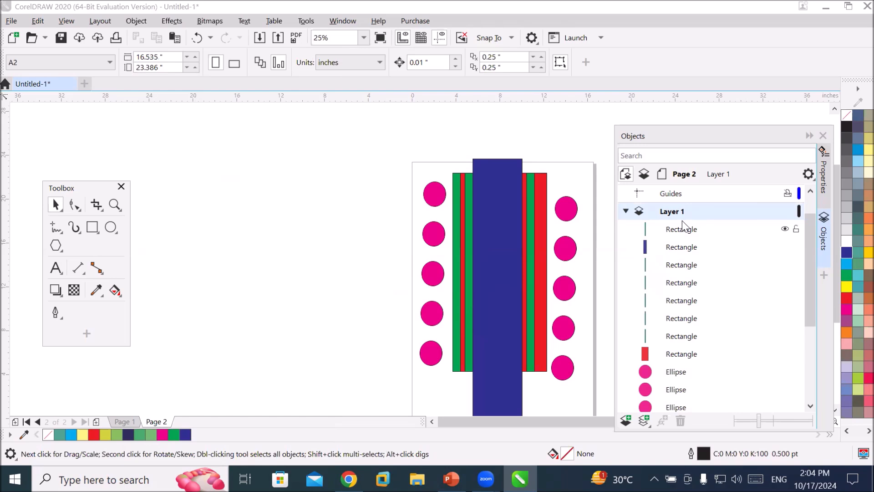
Switch to Page 1, select its Guides layer, and add four horizontal guidelines: along the top edge, two through the middle and one near the bottom.
{"action": "left_click", "coordinate": [122, 421]}
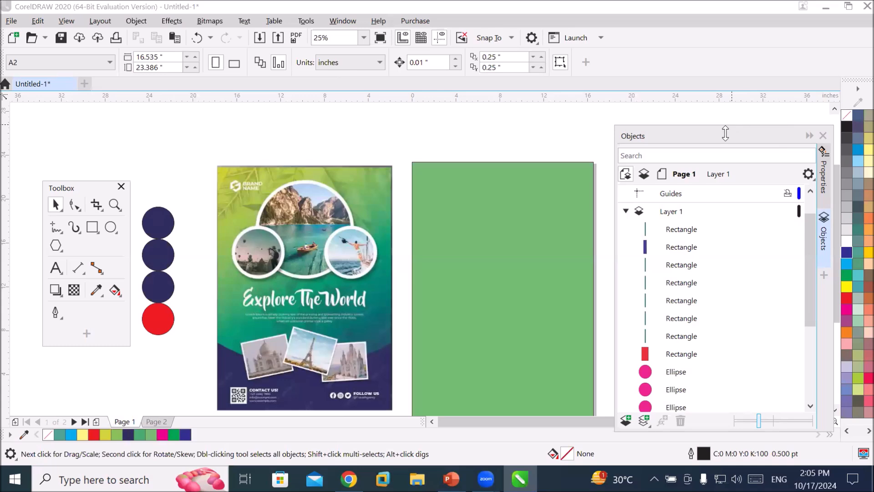
{"action": "left_click_drag", "start_coordinate": [725, 133], "coordinate": [724, 59]}
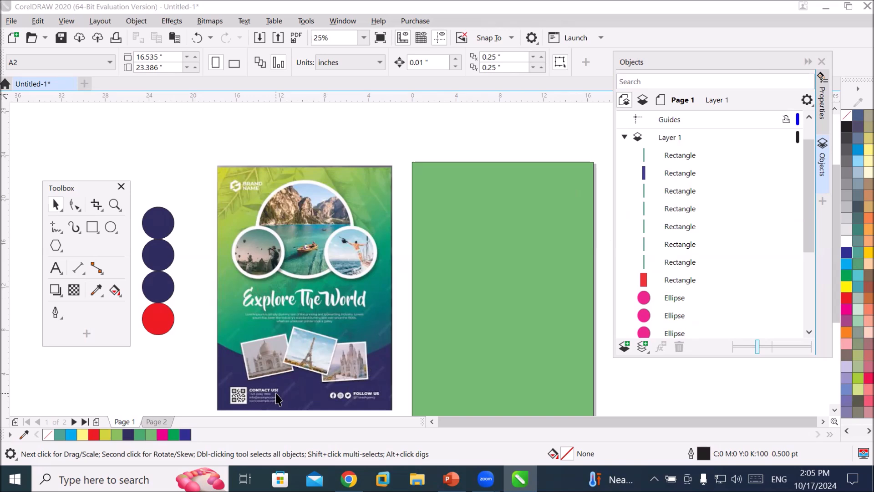
{"action": "left_click", "coordinate": [123, 420]}
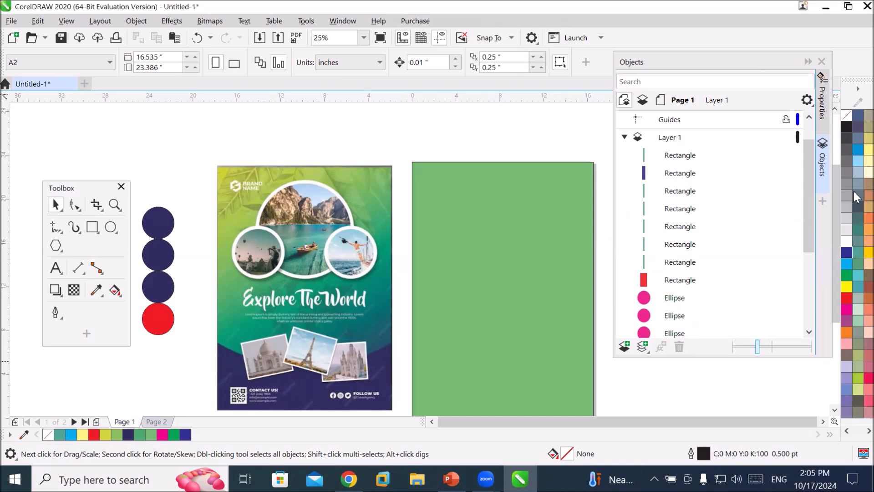
{"action": "scroll", "coordinate": [810, 168], "scroll_direction": "up", "scroll_amount": 1}
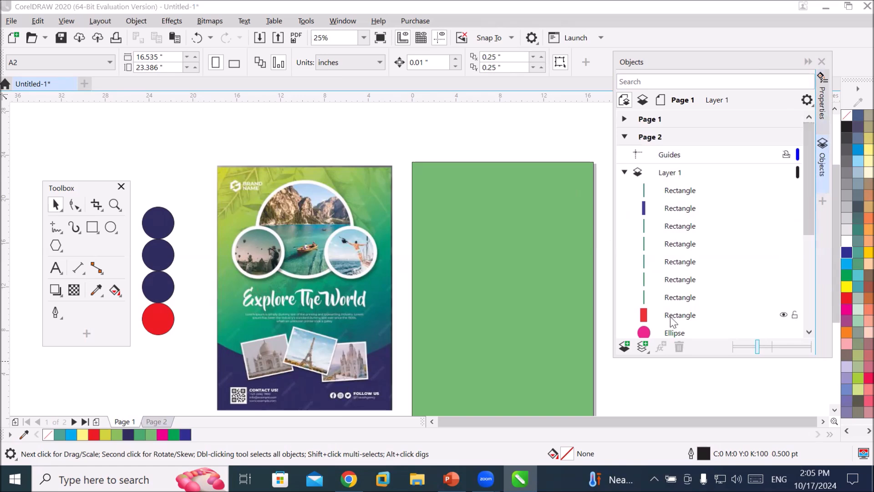
{"action": "left_click", "coordinate": [625, 137]}
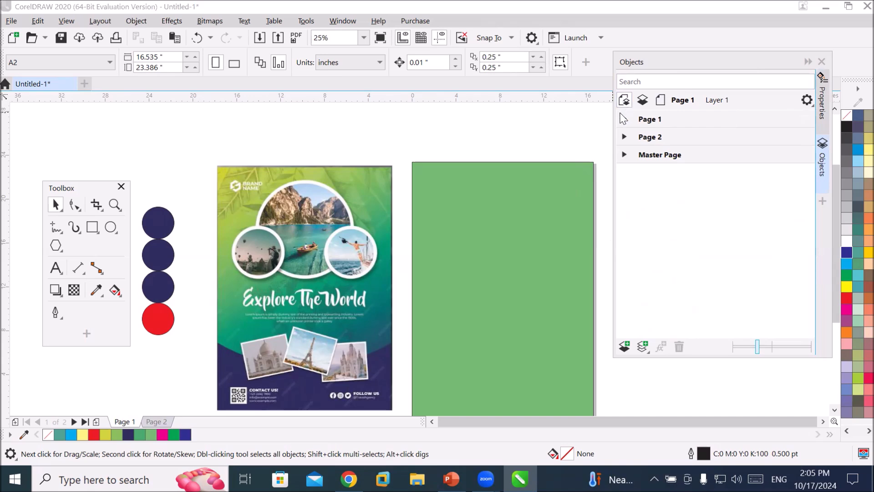
{"action": "left_click", "coordinate": [624, 120]}
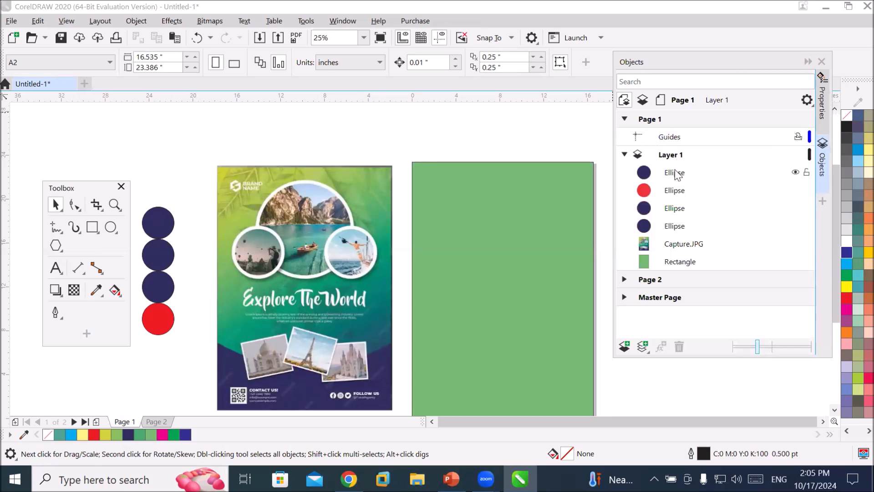
{"action": "left_click", "coordinate": [677, 139]}
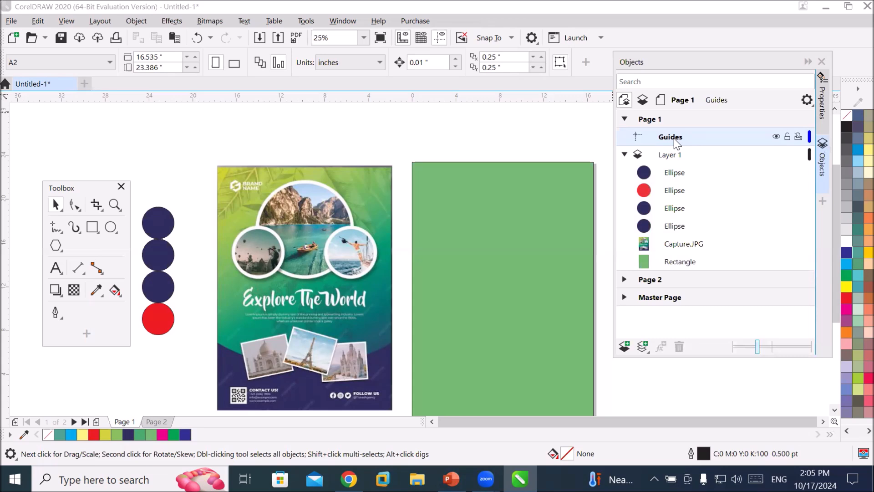
{"action": "left_click_drag", "start_coordinate": [482, 97], "coordinate": [482, 161]}
{"action": "left_click_drag", "start_coordinate": [487, 98], "coordinate": [481, 387]}
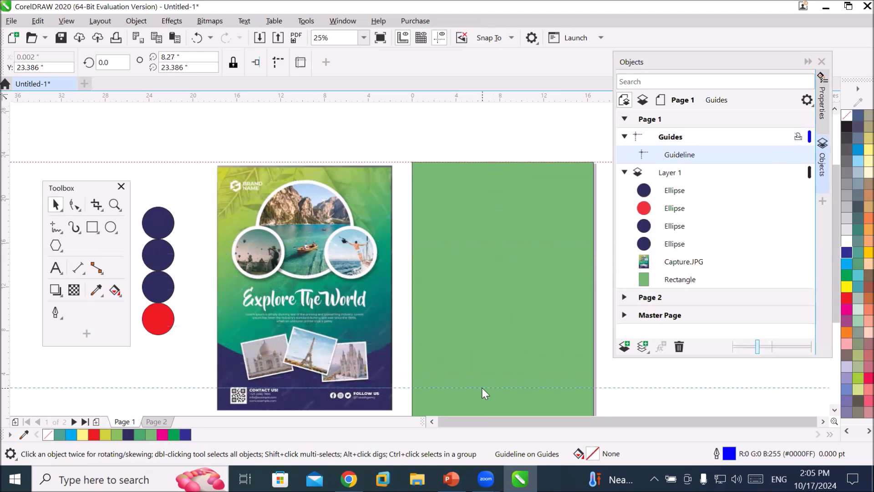
{"action": "left_click_drag", "start_coordinate": [502, 102], "coordinate": [512, 166]}
{"action": "left_click_drag", "start_coordinate": [515, 211], "coordinate": [531, 313]}
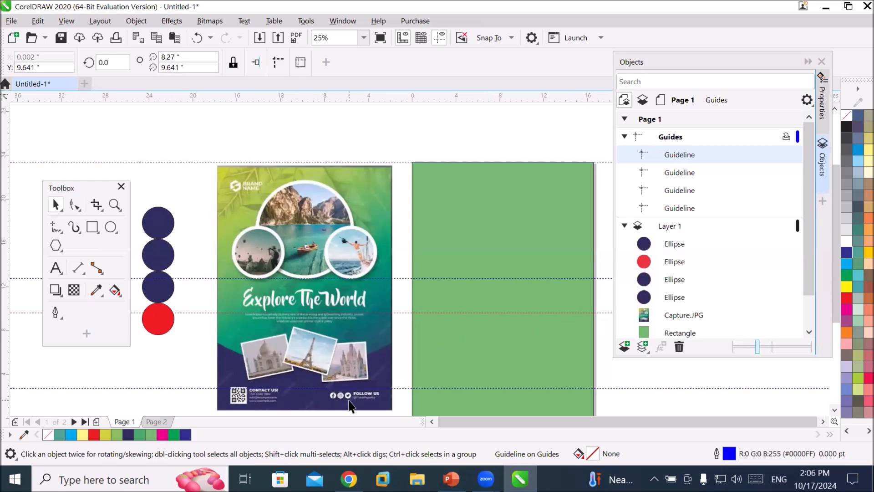
Reposition the bottom guideline to about 3.27 in and the top guideline to about 23.09 in.
{"action": "left_click", "coordinate": [206, 388]}
{"action": "left_click_drag", "start_coordinate": [205, 388], "coordinate": [206, 382]}
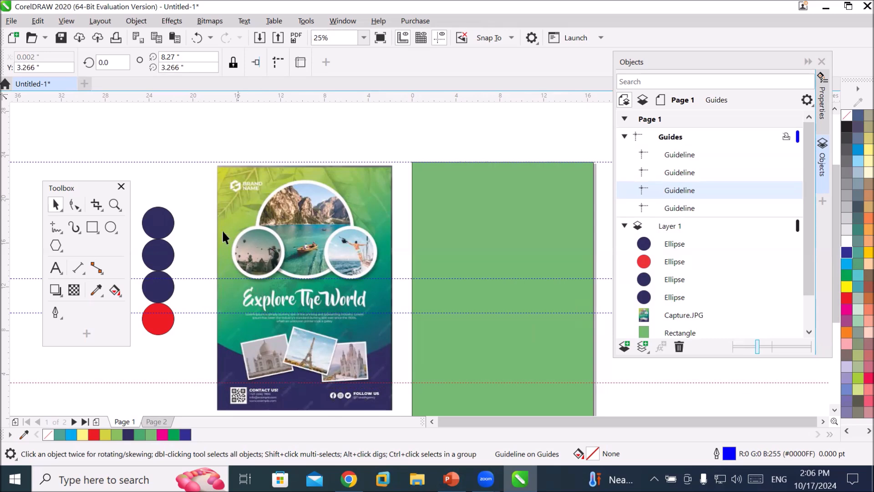
{"action": "left_click_drag", "start_coordinate": [231, 162], "coordinate": [231, 165]}
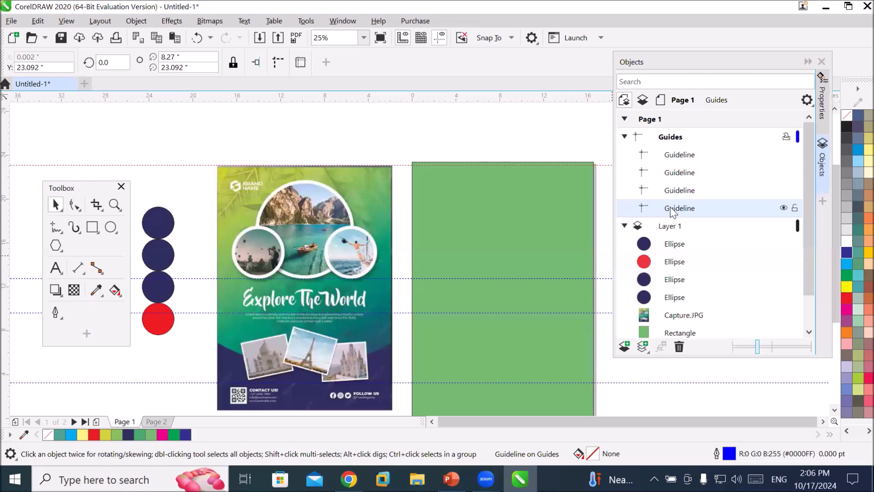
{"action": "left_click", "coordinate": [685, 157]}
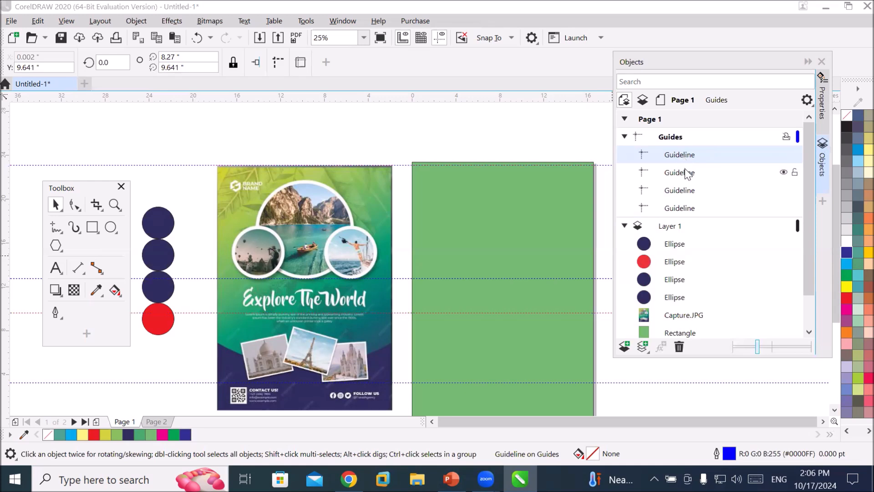
{"action": "left_click", "coordinate": [687, 174]}
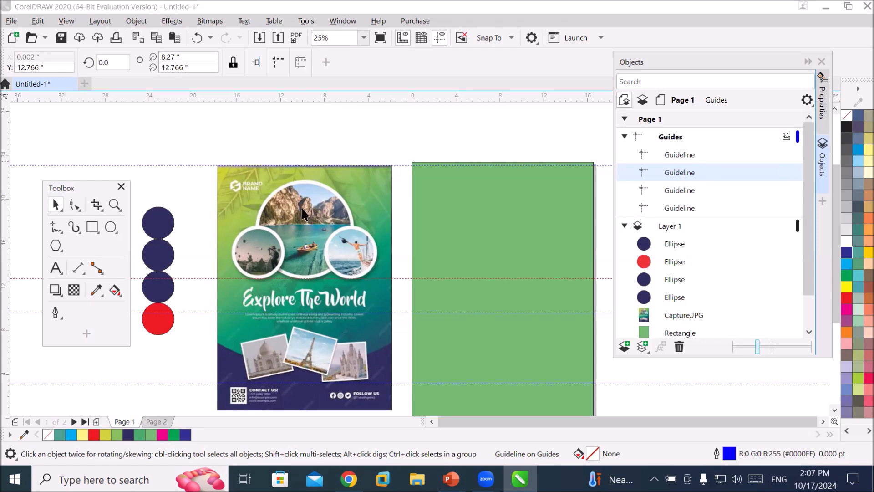
Switch to Page 2, select its Guides layer, and add a horizontal and a vertical guideline through the middle of the page.
{"action": "left_click", "coordinate": [155, 420]}
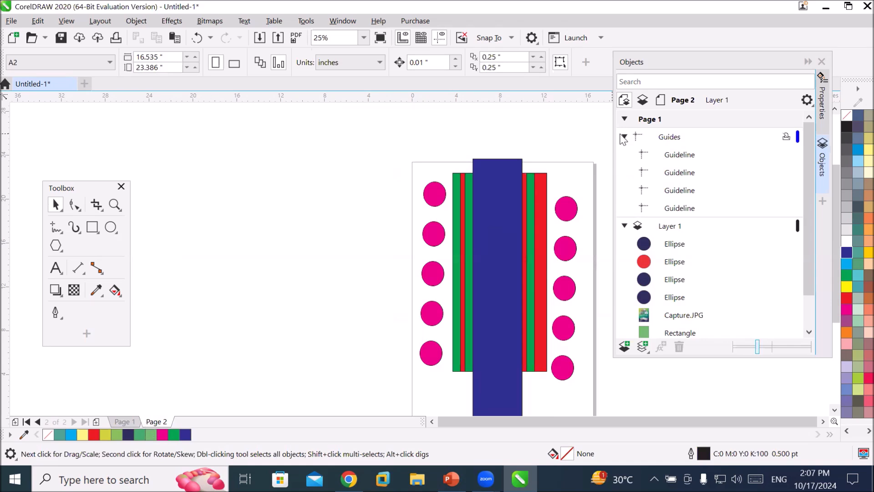
{"action": "left_click", "coordinate": [625, 119]}
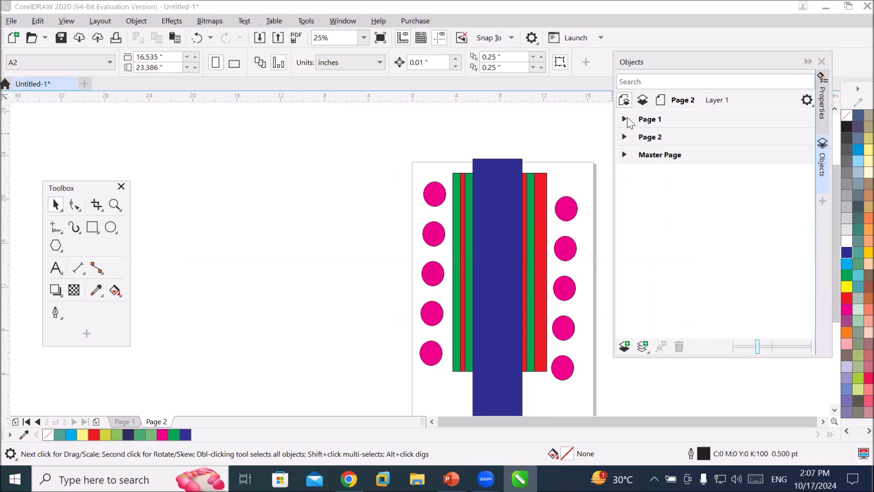
{"action": "left_click", "coordinate": [625, 137]}
{"action": "left_click", "coordinate": [677, 157]}
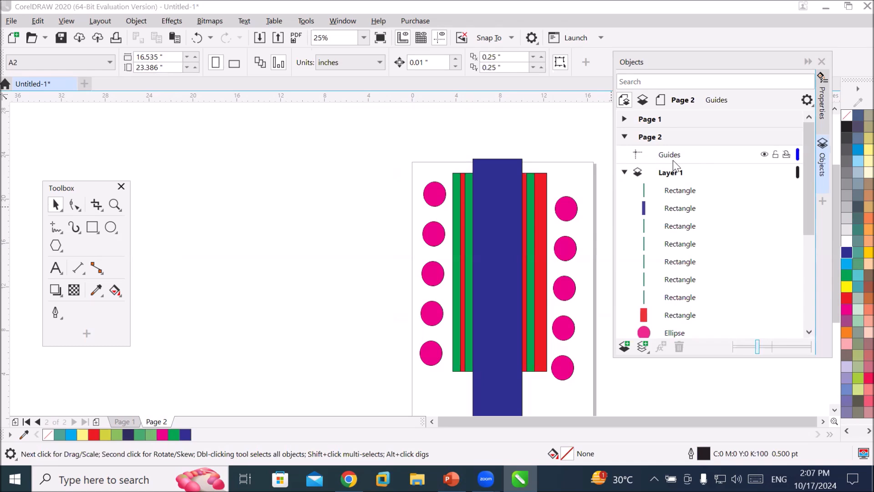
{"action": "left_click", "coordinate": [668, 158]}
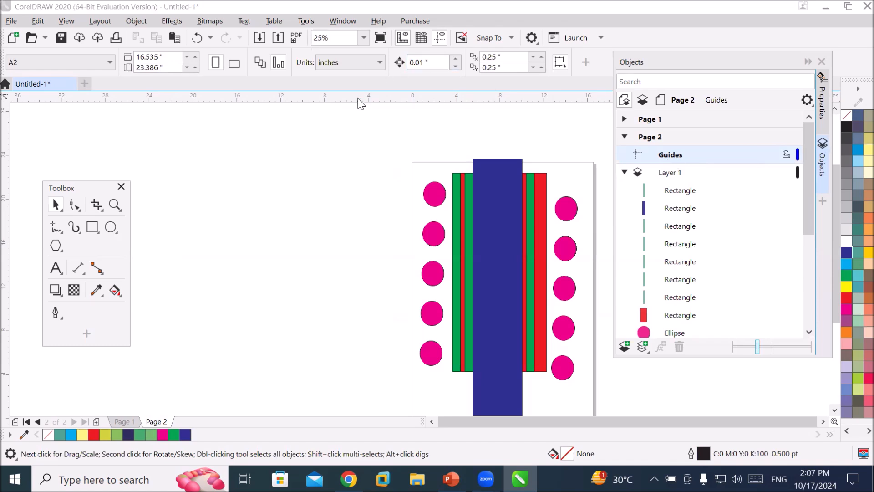
{"action": "left_click_drag", "start_coordinate": [357, 98], "coordinate": [383, 299]}
{"action": "left_click_drag", "start_coordinate": [3, 312], "coordinate": [501, 326]}
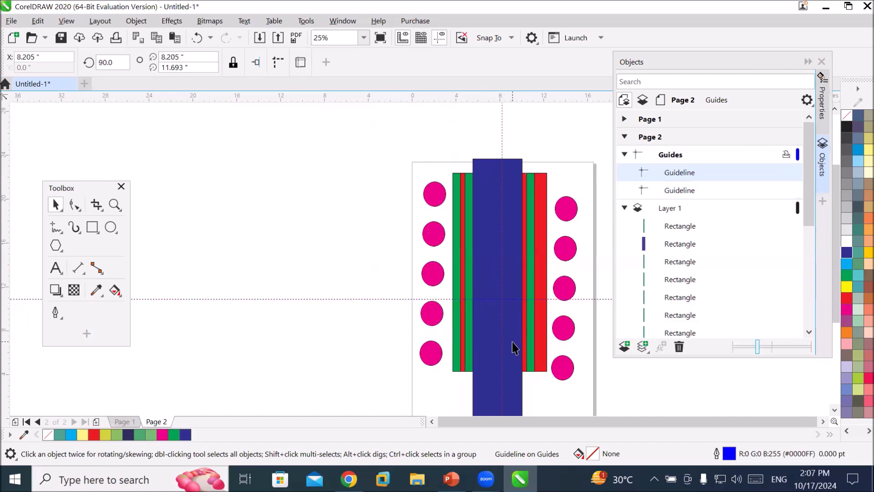
Switch back to Page 1 and review the guidelines and layers of both pages in the Objects panel.
{"action": "left_click", "coordinate": [689, 192]}
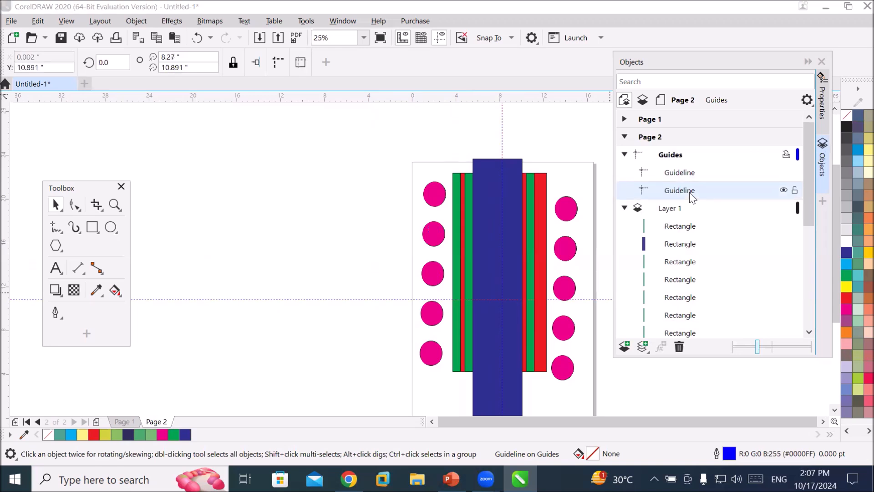
{"action": "left_click", "coordinate": [695, 173]}
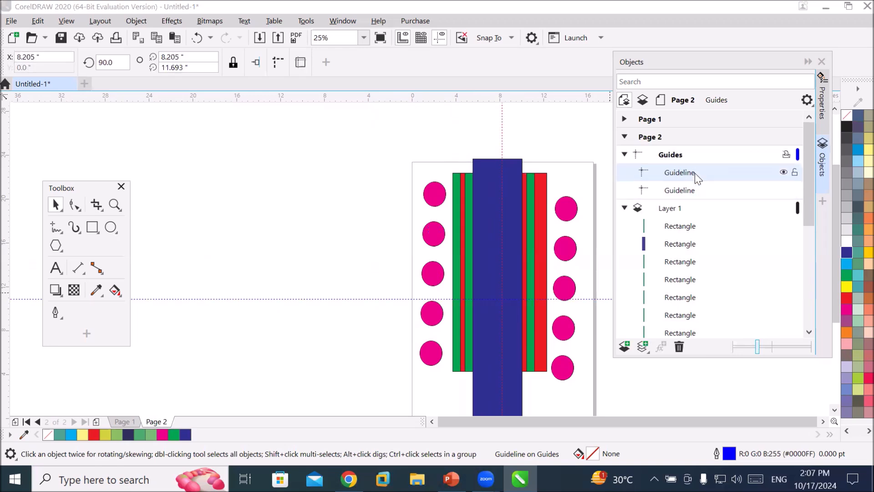
{"action": "left_click", "coordinate": [623, 154]}
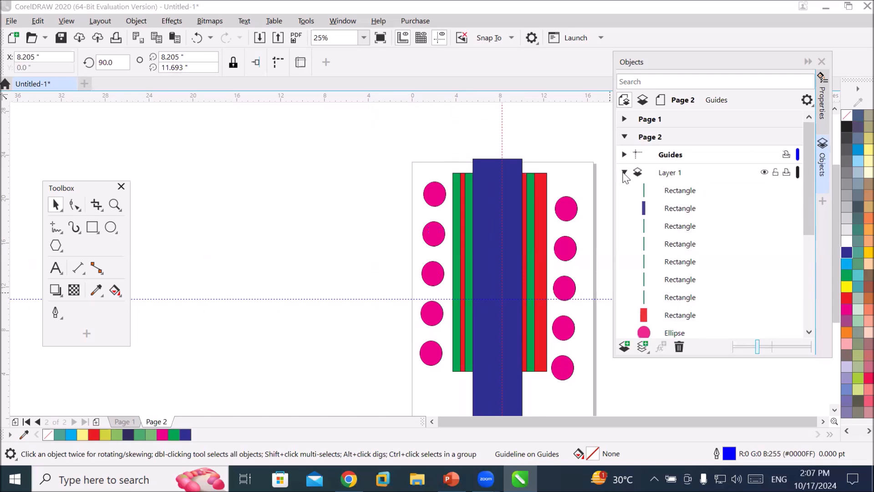
{"action": "left_click", "coordinate": [624, 172]}
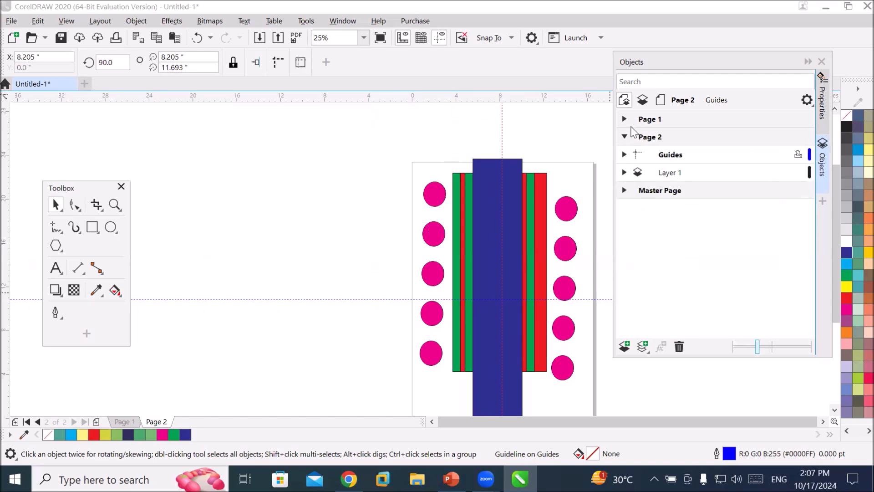
{"action": "left_click", "coordinate": [646, 121]}
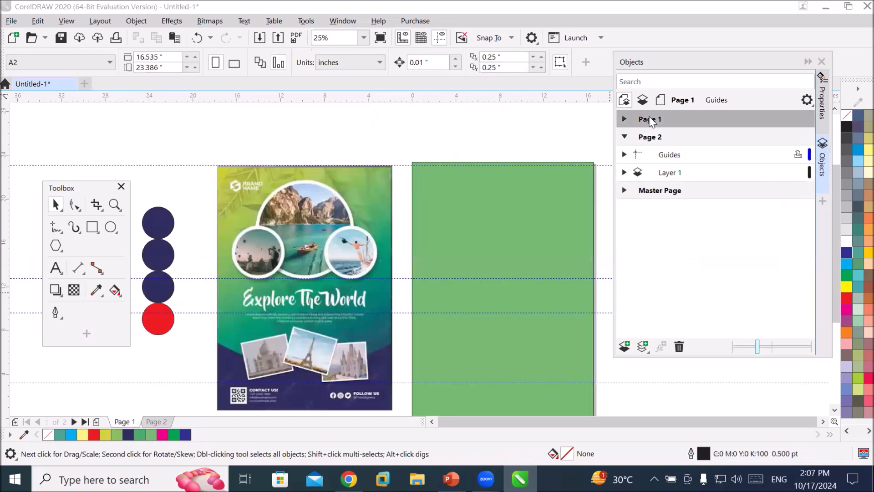
{"action": "left_click", "coordinate": [623, 120]}
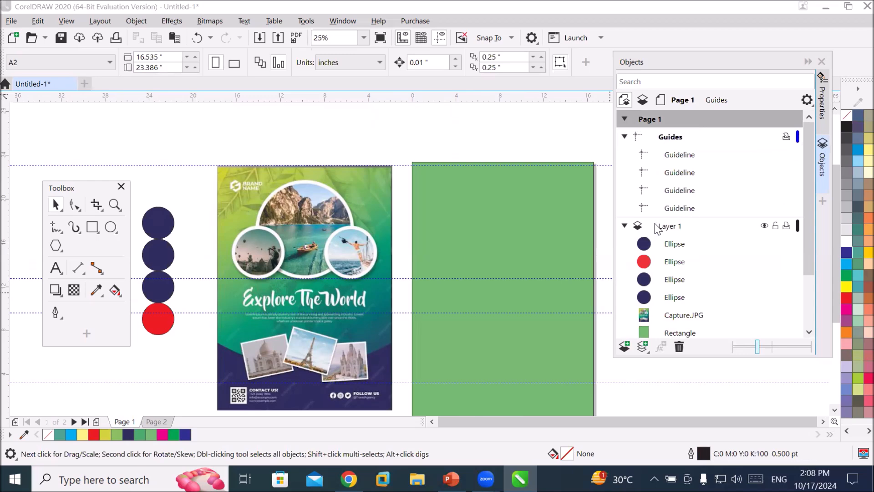
{"action": "left_click", "coordinate": [625, 227]}
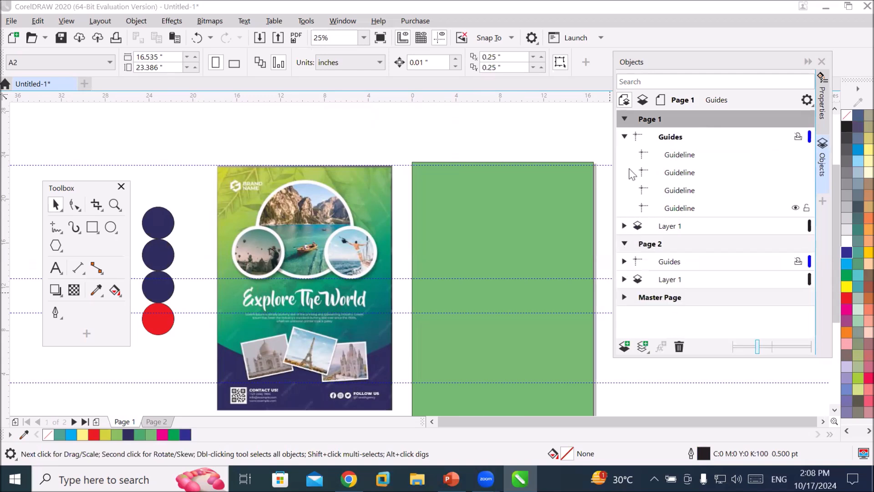
{"action": "left_click", "coordinate": [625, 137]}
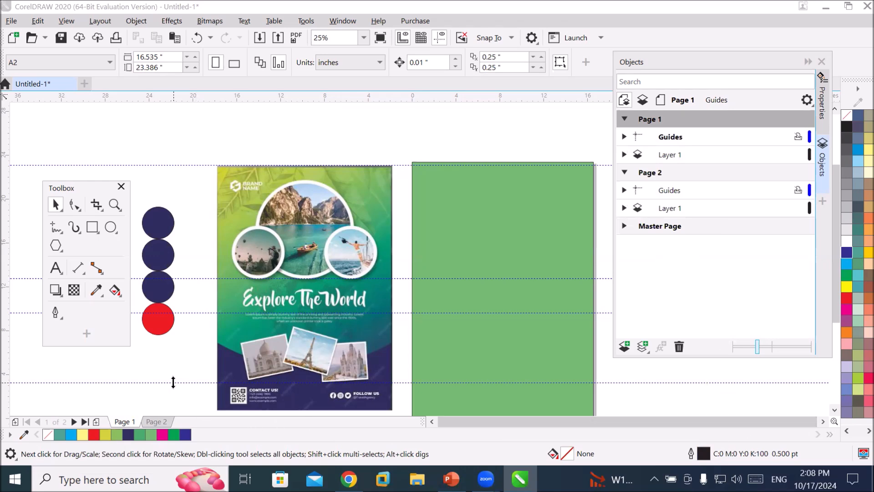
Move the lower middle guideline up to about 6.81 in and add a horizontal guideline at about 0.76 in.
{"action": "left_click_drag", "start_coordinate": [171, 382], "coordinate": [194, 343]}
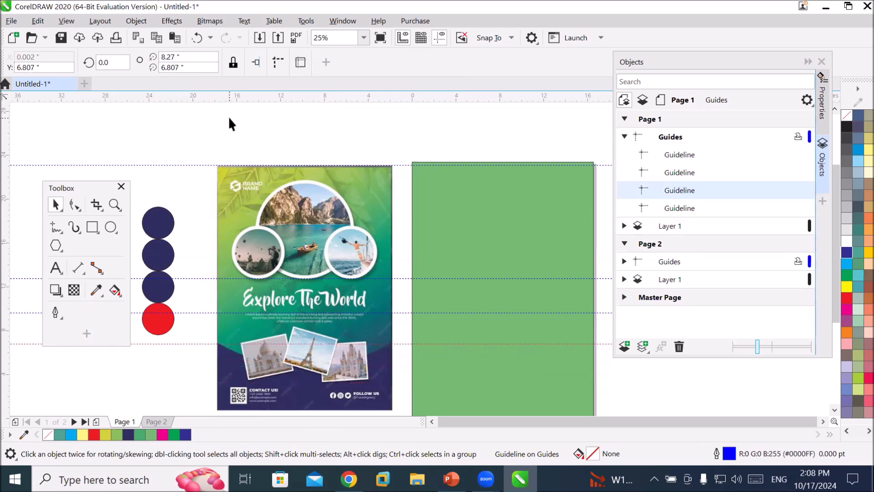
{"action": "left_click_drag", "start_coordinate": [237, 98], "coordinate": [250, 410]}
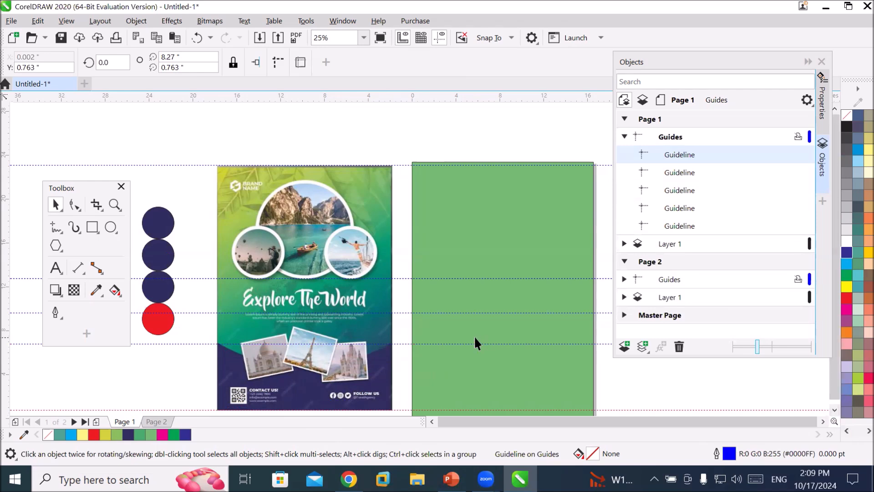
Stretch the poster image to about 23.24 in tall and lower the bottom guideline to about 0.06 in.
{"action": "scroll", "coordinate": [474, 338], "scroll_direction": "down", "scroll_amount": 2}
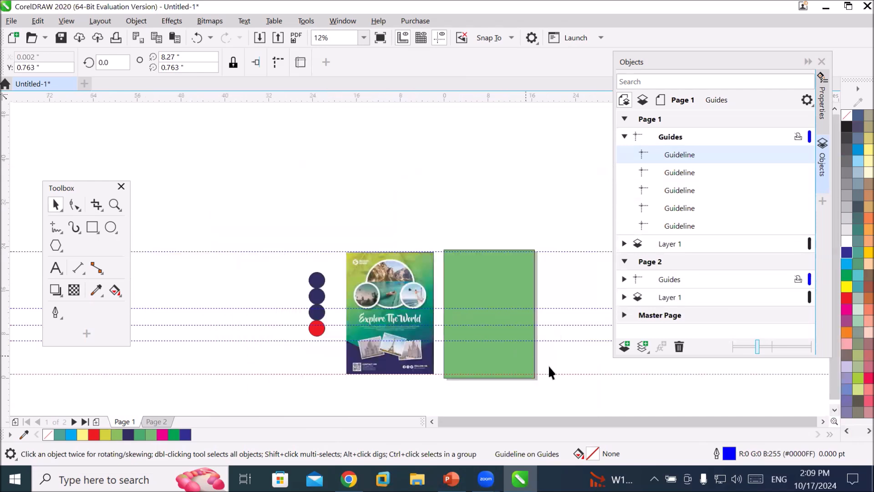
{"action": "left_click", "coordinate": [826, 419]}
{"action": "scroll", "coordinate": [477, 395], "scroll_direction": "up", "scroll_amount": 2}
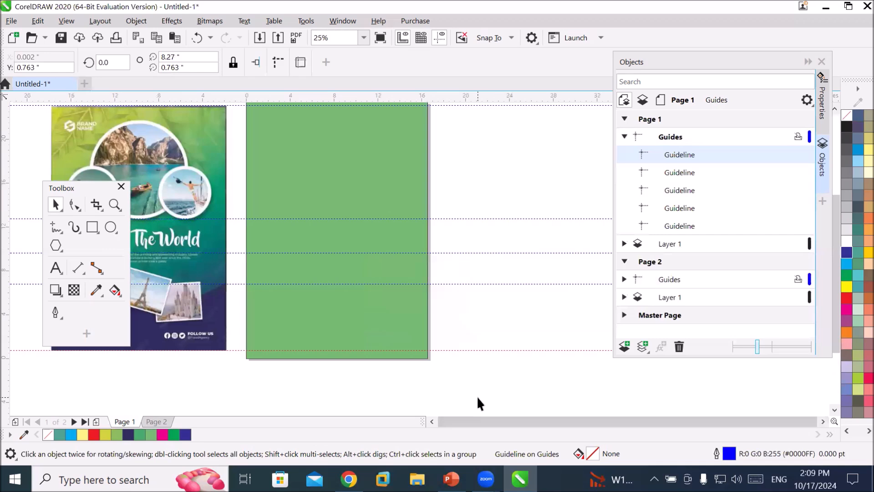
{"action": "left_click", "coordinate": [182, 345]}
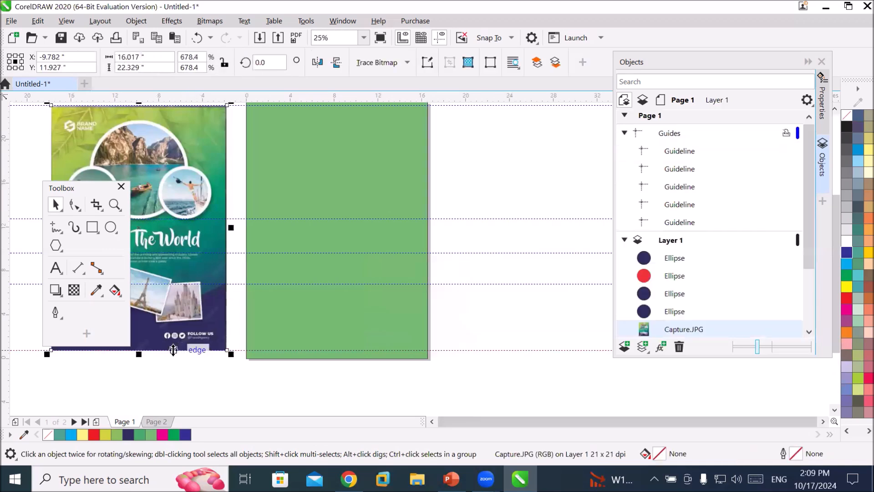
{"action": "left_click_drag", "start_coordinate": [138, 354], "coordinate": [132, 364]}
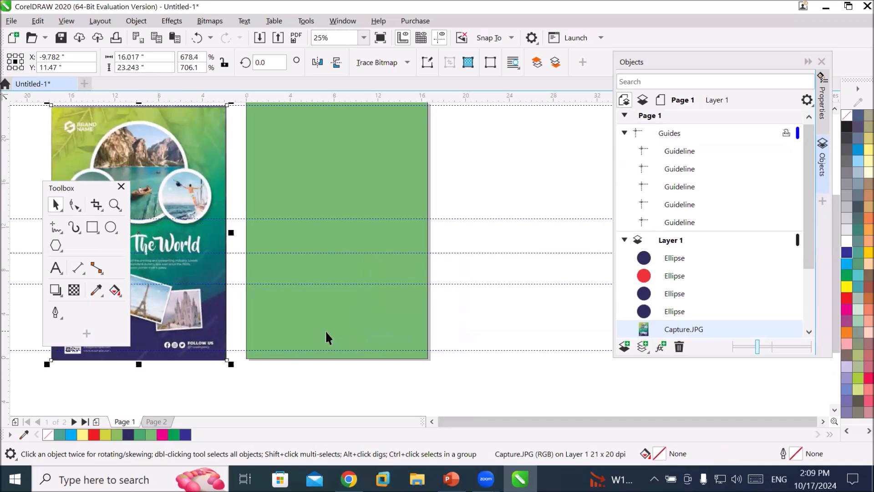
{"action": "left_click_drag", "start_coordinate": [237, 350], "coordinate": [236, 358]}
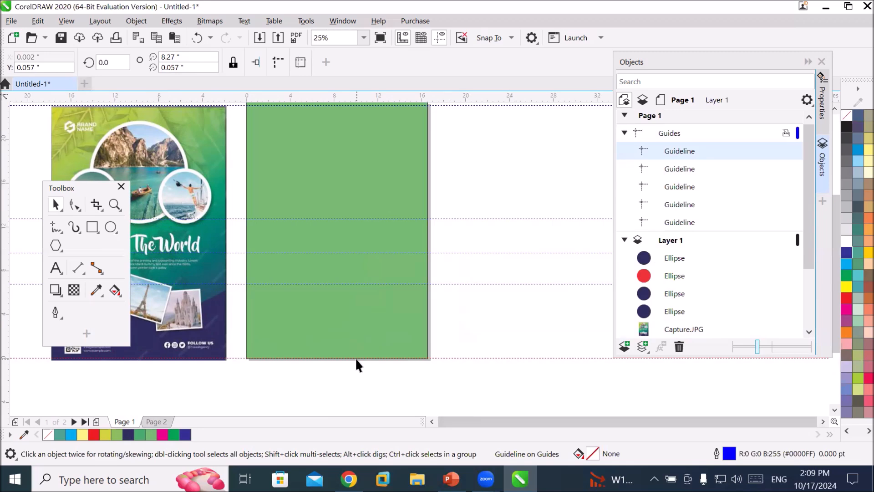
Draw a rectangle about 16.54 x 6.85 in across the lower part of the green page and fill it blue.
{"action": "left_click", "coordinate": [92, 227]}
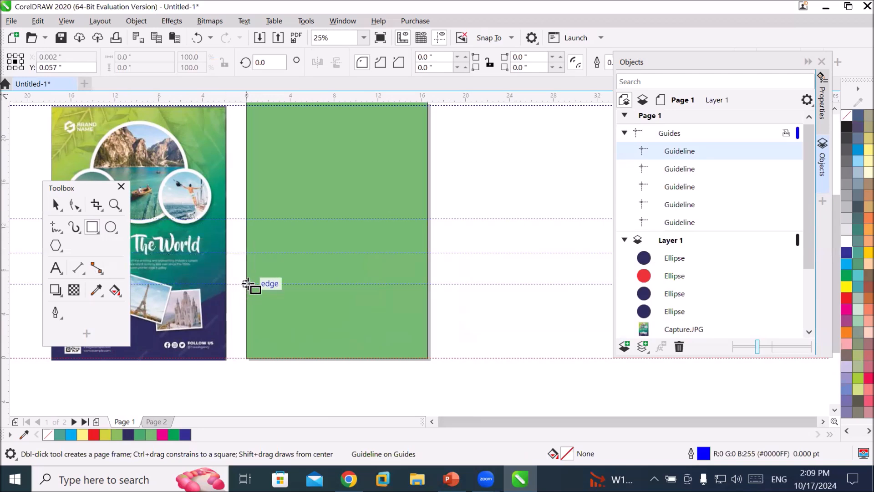
{"action": "left_click_drag", "start_coordinate": [248, 284], "coordinate": [426, 357]}
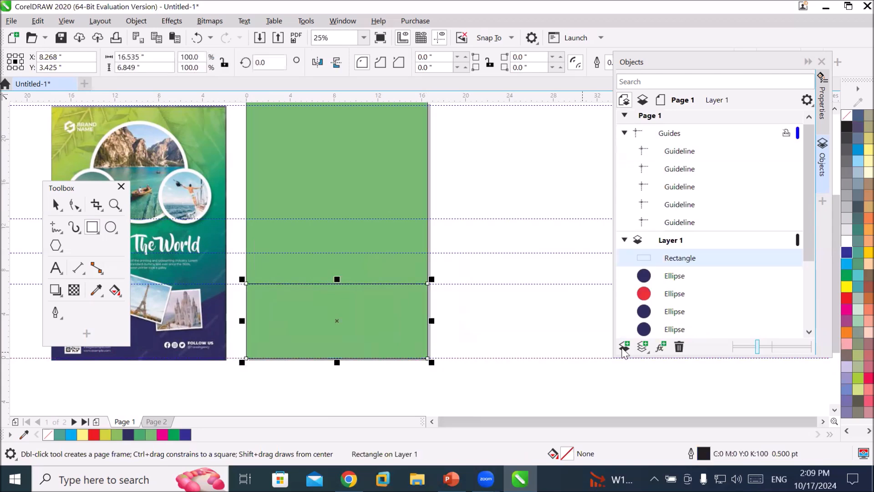
{"action": "left_click", "coordinate": [845, 253]}
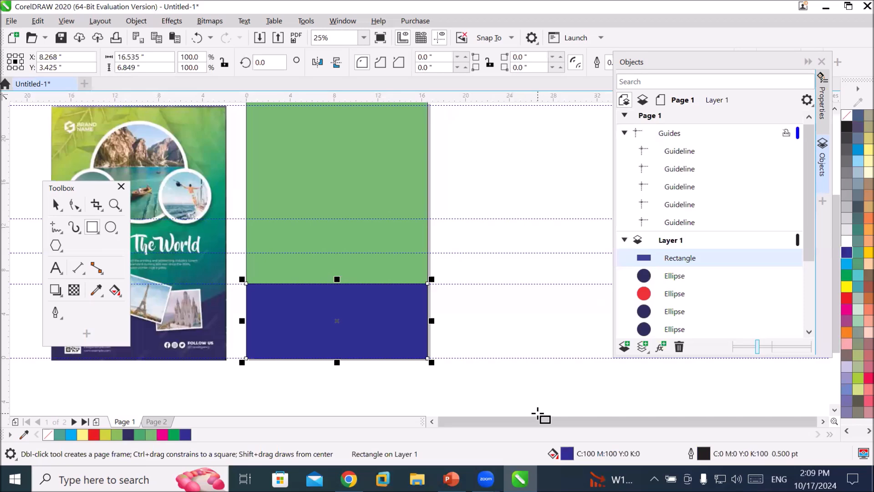
Sample the poster's dark navy #2F2D5F with the Eyedropper and apply it to the new rectangle.
{"action": "left_click", "coordinate": [97, 291]}
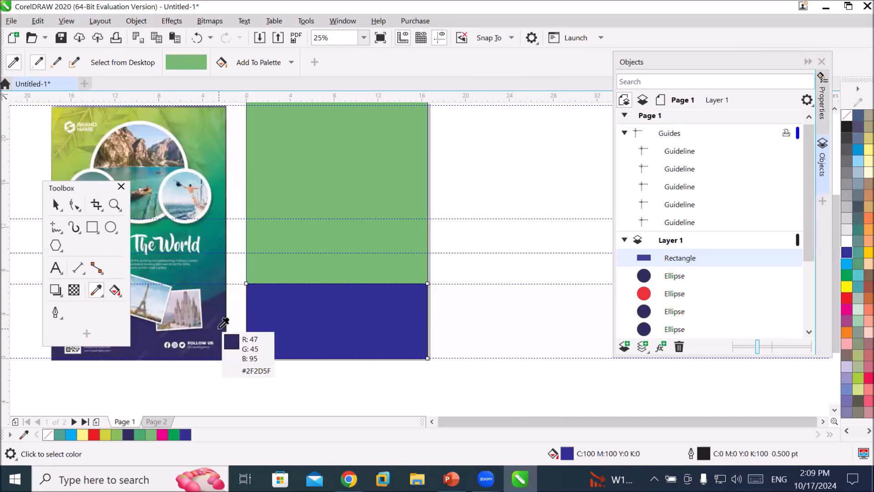
{"action": "left_click", "coordinate": [219, 327]}
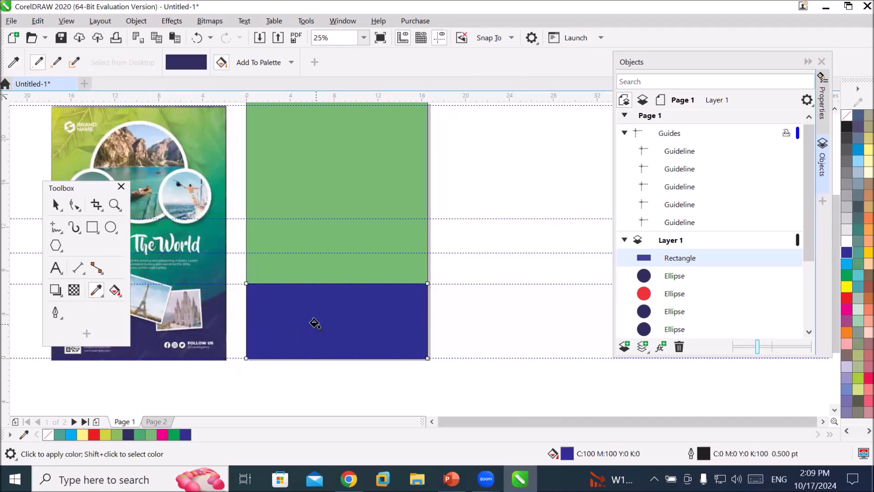
{"action": "left_click", "coordinate": [315, 323]}
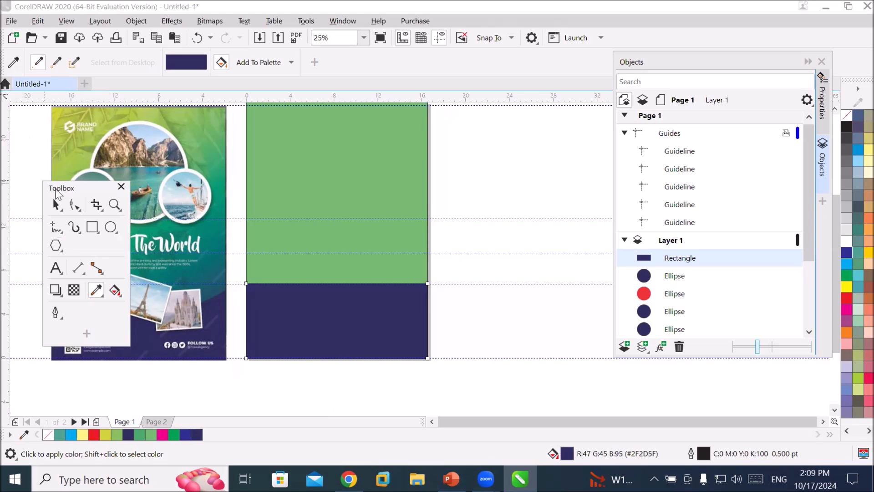
{"action": "left_click_drag", "start_coordinate": [55, 191], "coordinate": [501, 348]}
{"action": "scroll", "coordinate": [69, 298], "scroll_direction": "up", "scroll_amount": 2}
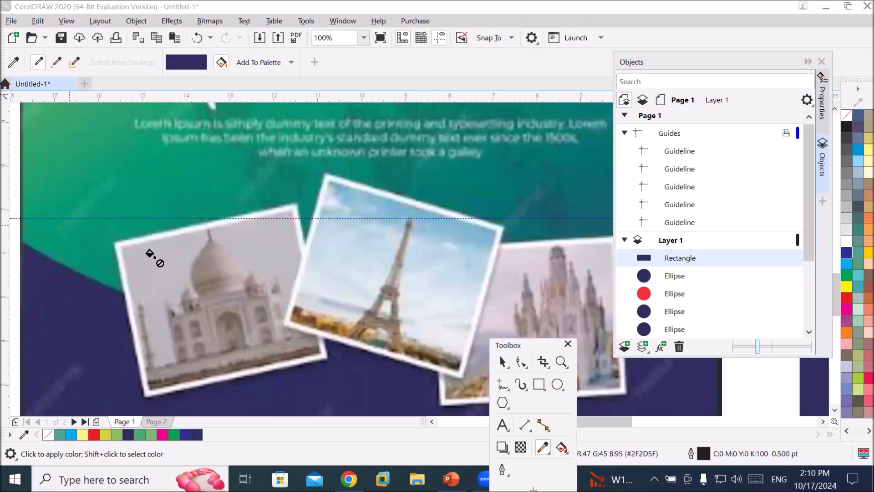
{"action": "scroll", "coordinate": [369, 269], "scroll_direction": "down", "scroll_amount": 2}
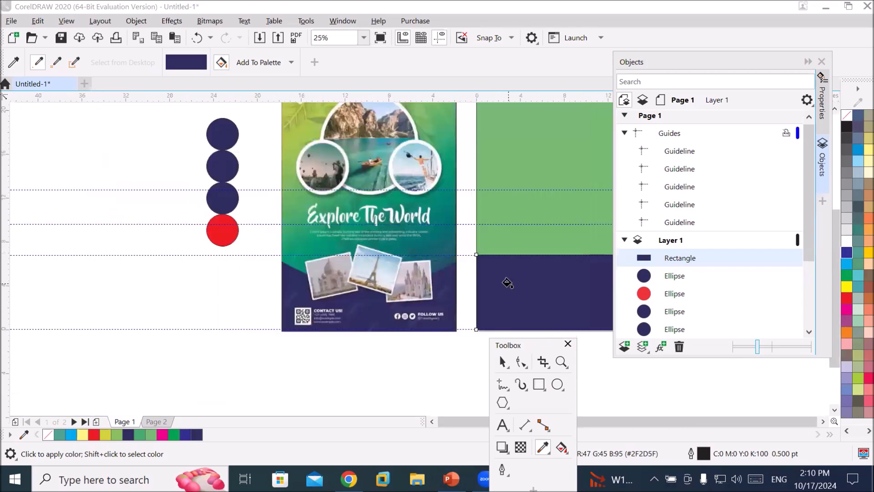
{"action": "left_click", "coordinate": [823, 421]}
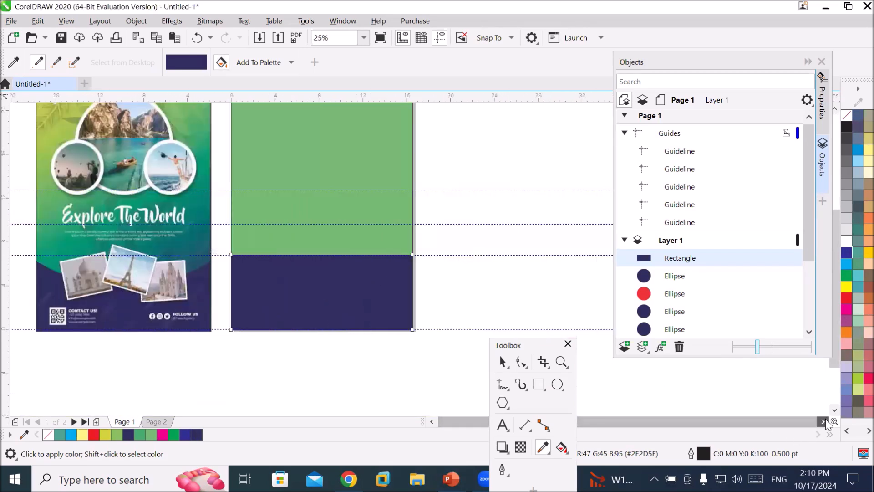
{"action": "scroll", "coordinate": [317, 254], "scroll_direction": "up", "scroll_amount": 1}
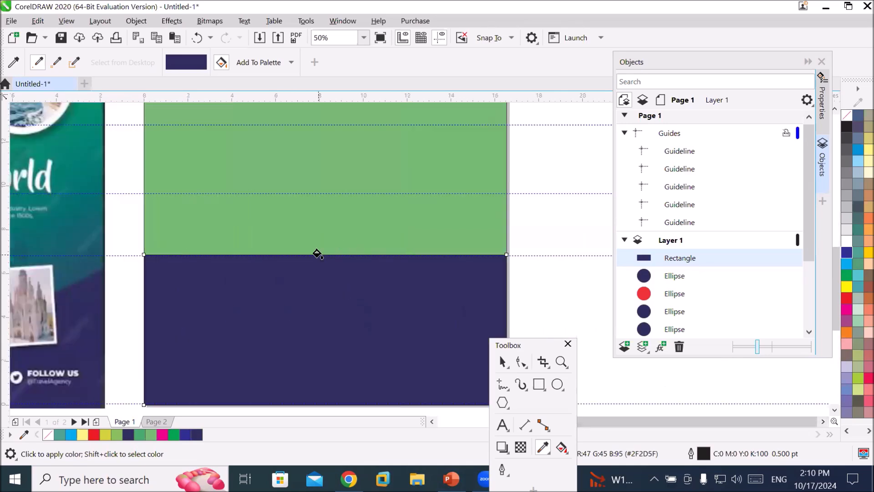
{"action": "left_click", "coordinate": [531, 345]}
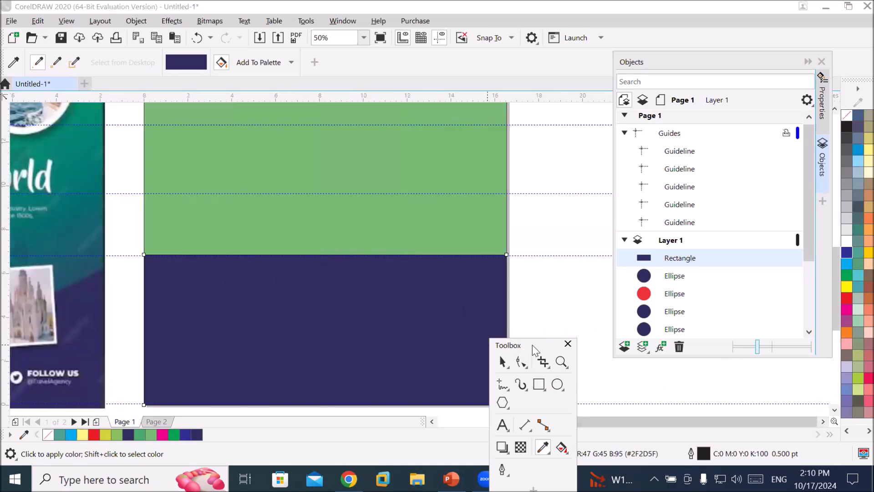
{"action": "left_click_drag", "start_coordinate": [531, 345], "coordinate": [558, 161]}
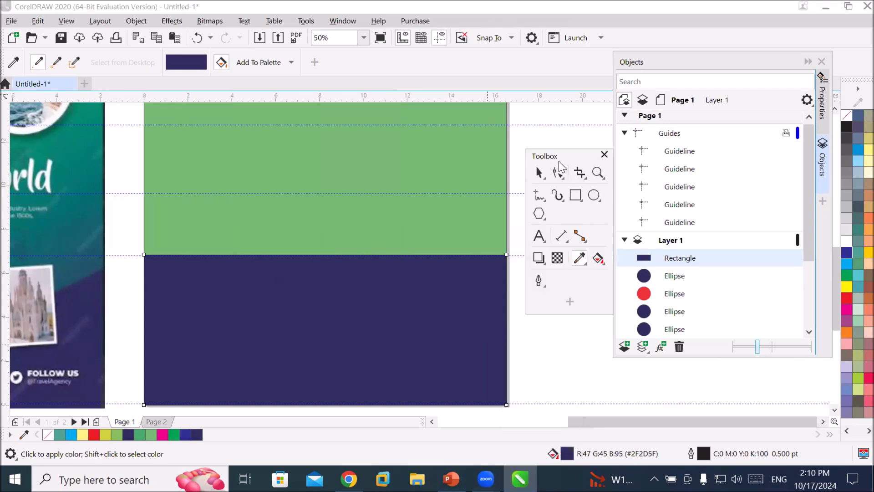
Resize the navy rectangle to about 7.73 in wide and 6.79 in tall from its left edge.
{"action": "left_click", "coordinate": [539, 173]}
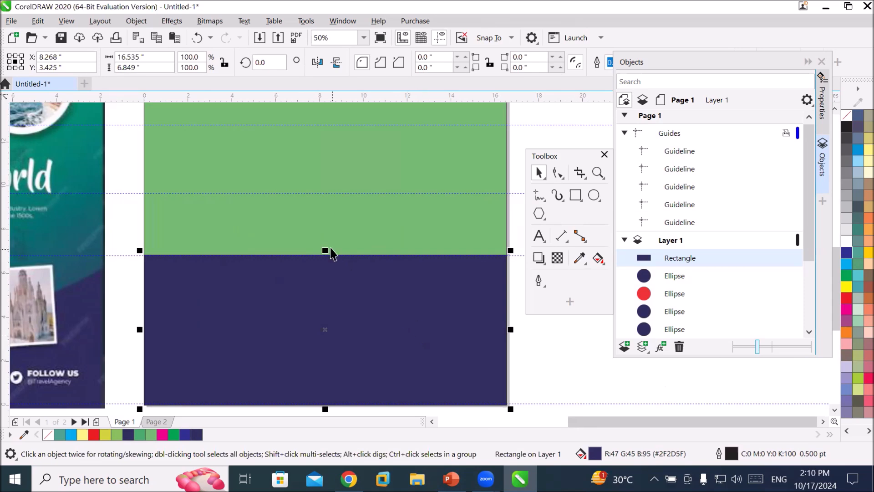
{"action": "left_click_drag", "start_coordinate": [325, 250], "coordinate": [273, 255]}
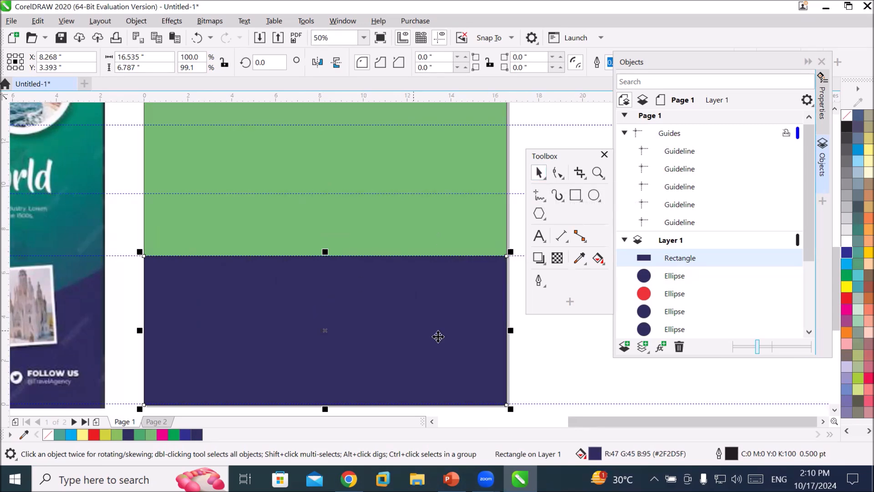
{"action": "left_click_drag", "start_coordinate": [510, 330], "coordinate": [318, 332]}
{"action": "mouse_move", "coordinate": [486, 479]}
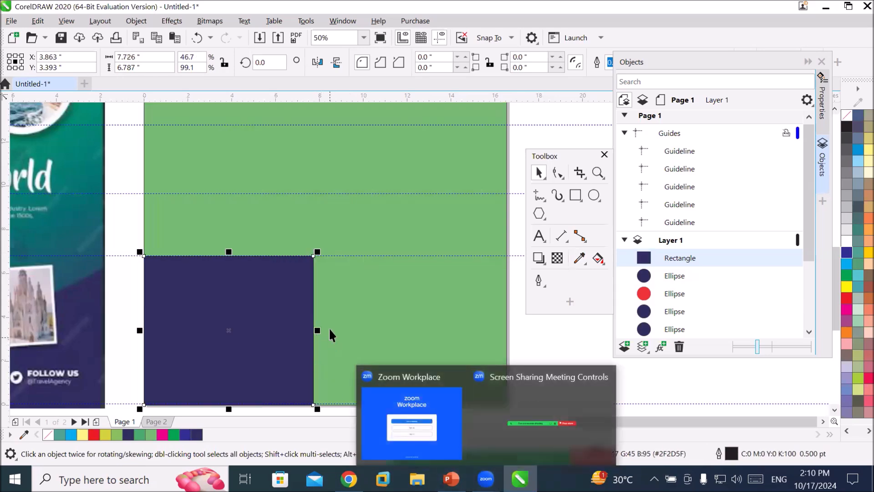
Try a blue duplicate of the navy rectangle beside it, butting their edges, then delete the blue copy.
{"action": "left_click_drag", "start_coordinate": [259, 330], "coordinate": [454, 332]}
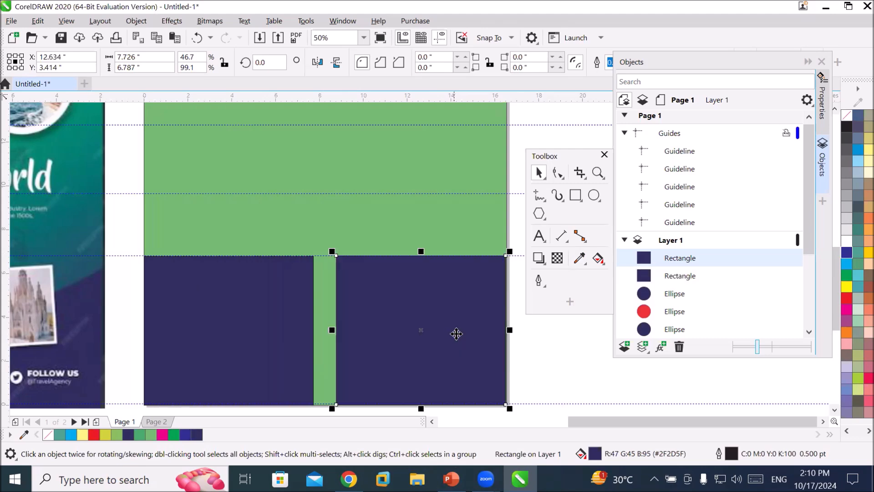
{"action": "left_click", "coordinate": [847, 263]}
{"action": "left_click", "coordinate": [295, 355]}
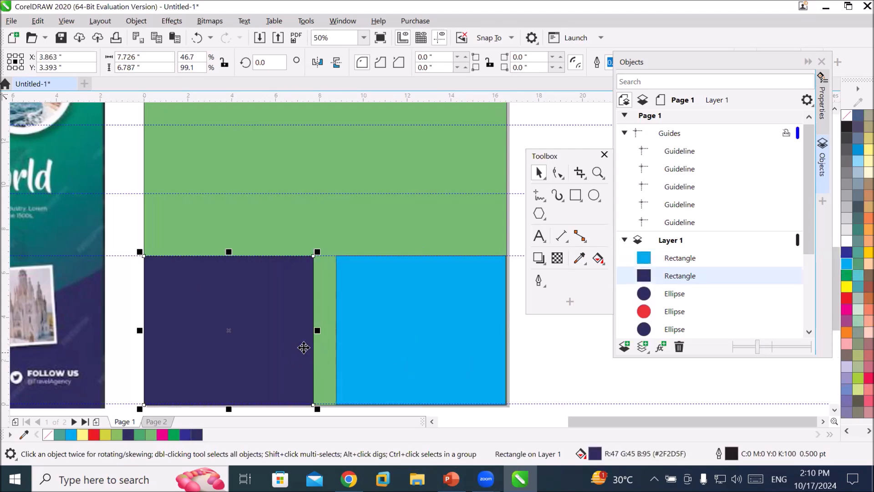
{"action": "left_click_drag", "start_coordinate": [318, 329], "coordinate": [334, 331]}
{"action": "left_click", "coordinate": [358, 359]}
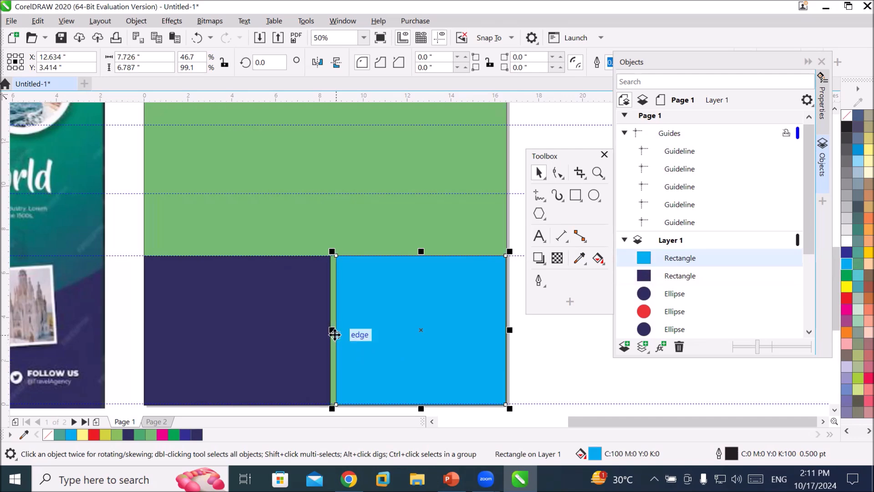
{"action": "left_click_drag", "start_coordinate": [334, 329], "coordinate": [329, 330]}
{"action": "left_click", "coordinate": [554, 383]}
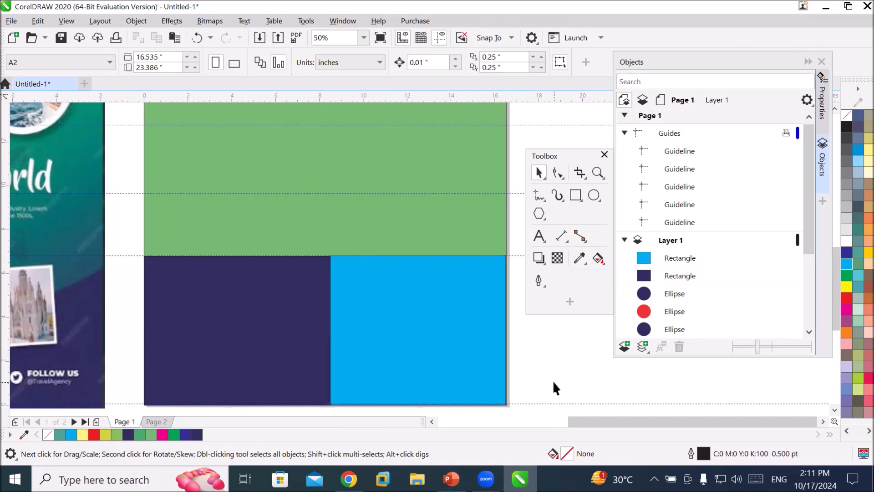
{"action": "left_click", "coordinate": [484, 354]}
{"action": "key", "text": "Delete"}
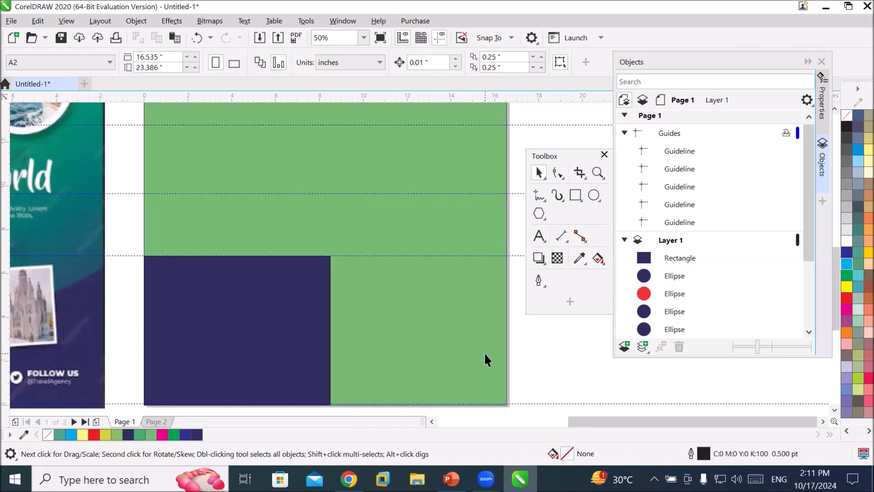
Widen the navy rectangle to span the full page width, about 16.54 in.
{"action": "left_click", "coordinate": [269, 339]}
{"action": "left_click_drag", "start_coordinate": [331, 330], "coordinate": [500, 344]}
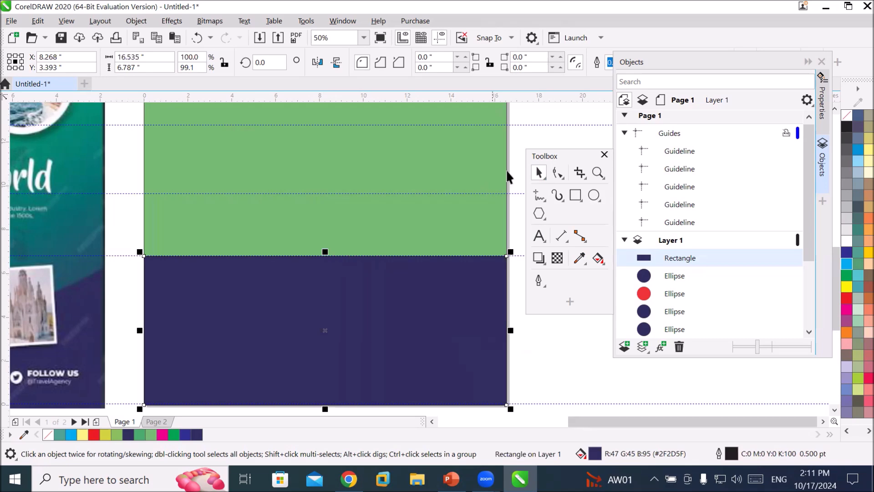
Try rotating a blue copy of the navy rectangle about 90° to stand vertically, then undo it.
{"action": "left_click", "coordinate": [315, 296]}
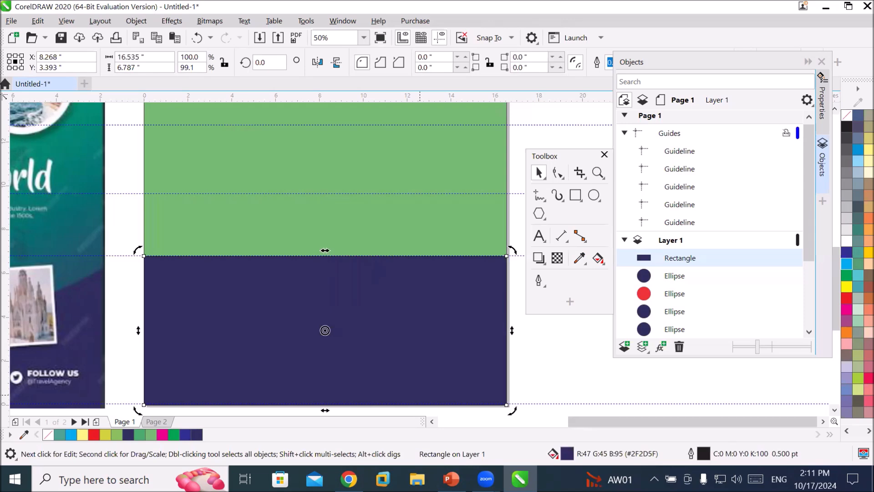
{"action": "left_click", "coordinate": [832, 409]}
{"action": "left_click", "coordinate": [414, 263]}
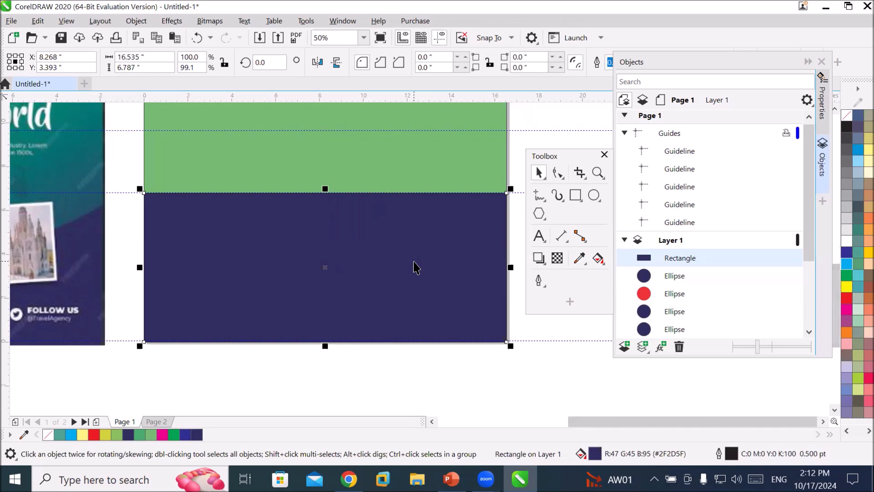
{"action": "left_click", "coordinate": [414, 261]}
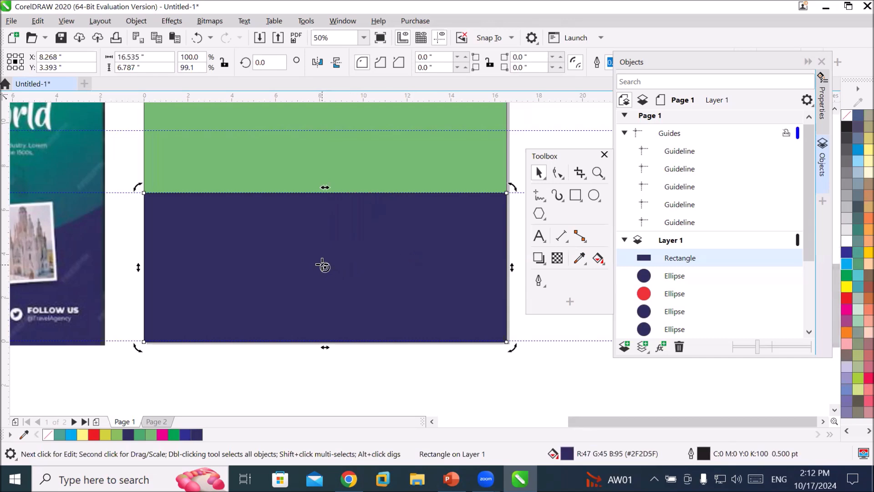
{"action": "left_click_drag", "start_coordinate": [510, 185], "coordinate": [260, 121]}
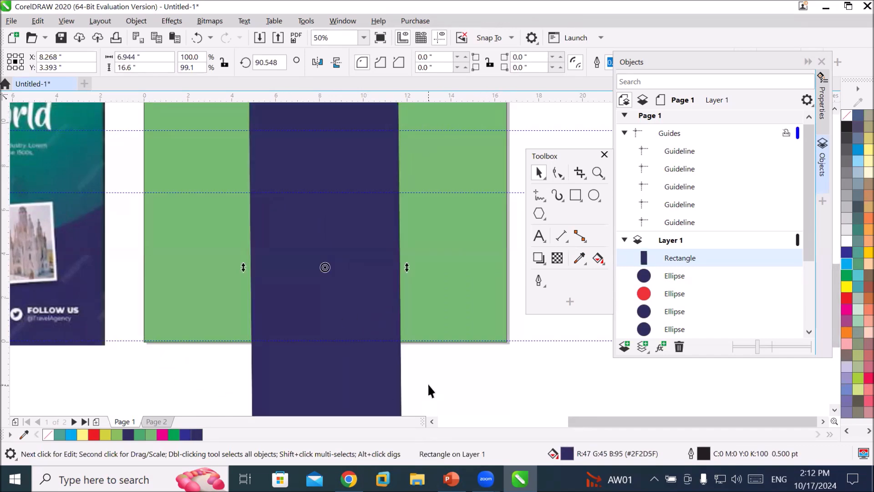
{"action": "scroll", "coordinate": [427, 383], "scroll_direction": "down", "scroll_amount": 2}
{"action": "left_click_drag", "start_coordinate": [422, 231], "coordinate": [499, 382]}
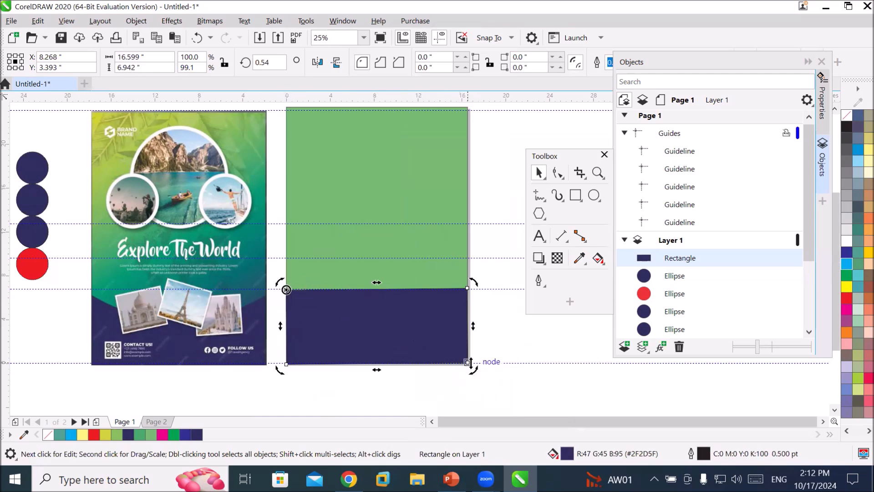
{"action": "left_click_drag", "start_coordinate": [473, 369], "coordinate": [336, 171]}
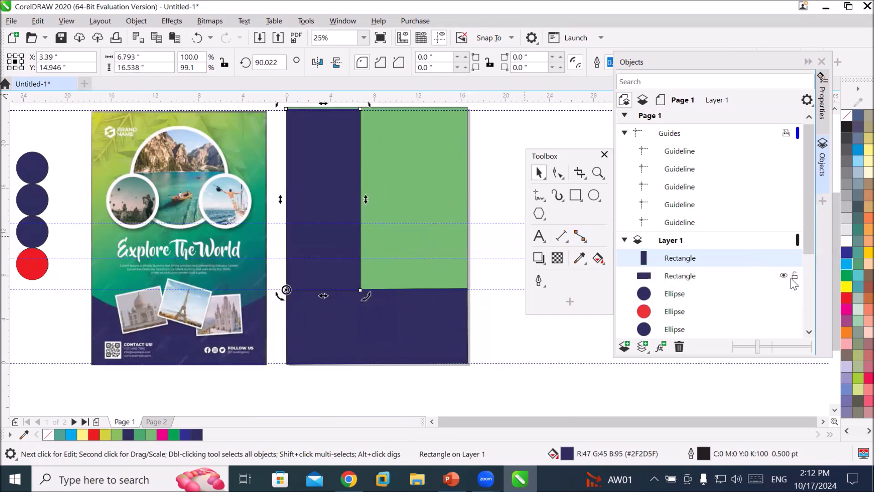
{"action": "left_click", "coordinate": [846, 263]}
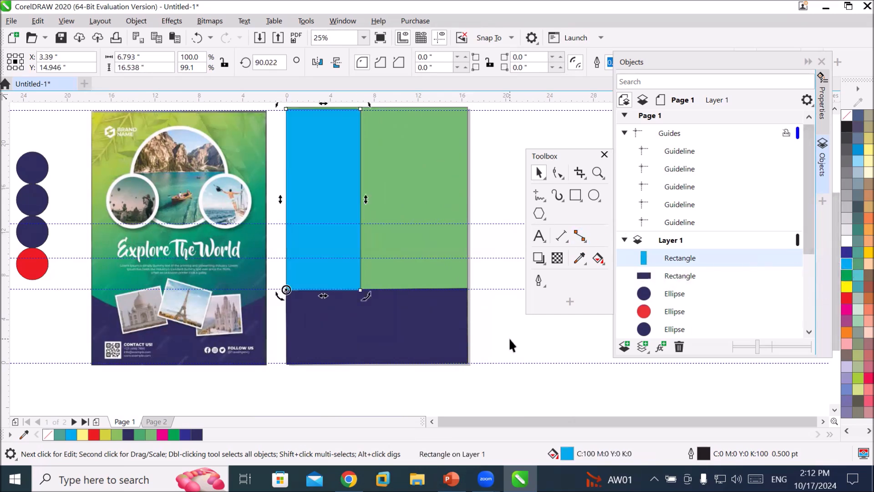
{"action": "key", "text": "ctrl+z"}
{"action": "key", "text": "ctrl+z"}
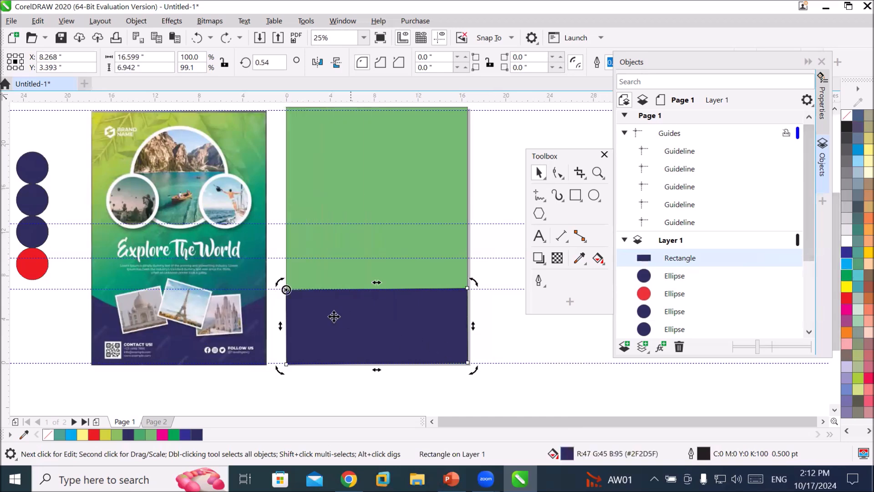
Try rotating the navy rectangle about 29° around its bottom-left corner, then undo the rotation.
{"action": "left_click_drag", "start_coordinate": [286, 290], "coordinate": [287, 364]}
{"action": "left_click_drag", "start_coordinate": [477, 283], "coordinate": [433, 177]}
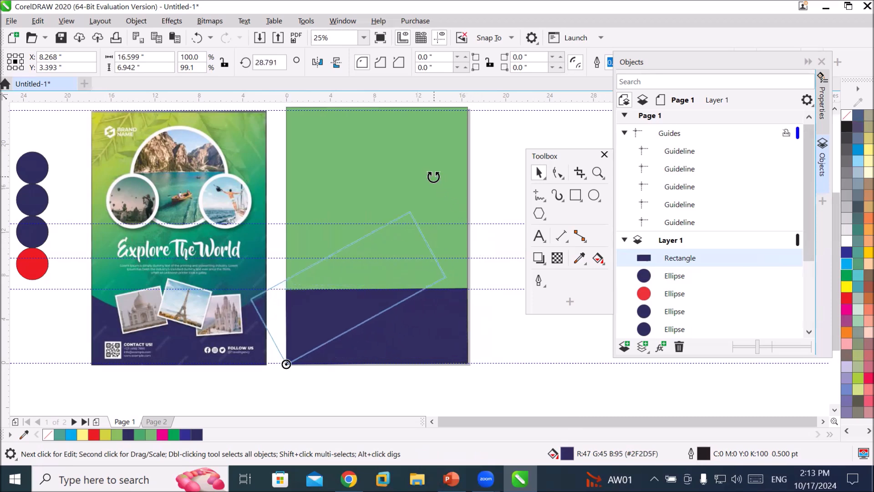
{"action": "left_click_drag", "start_coordinate": [433, 177], "coordinate": [433, 177]}
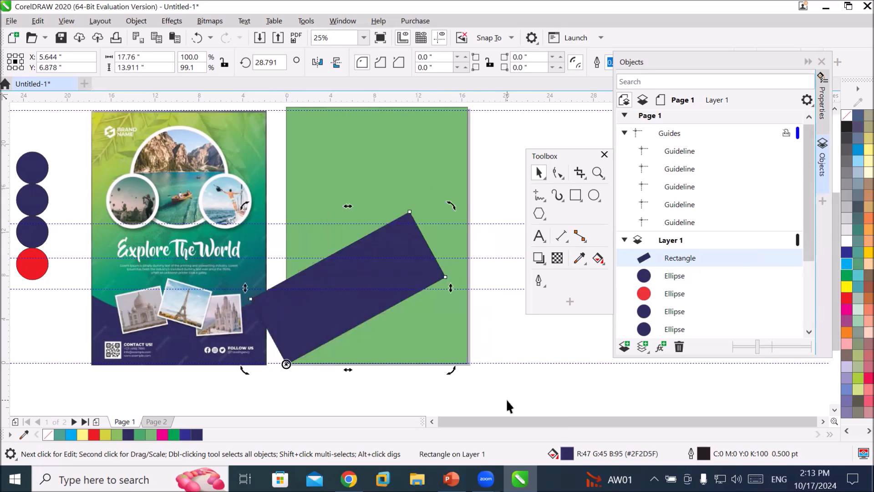
{"action": "key", "text": "ctrl+z"}
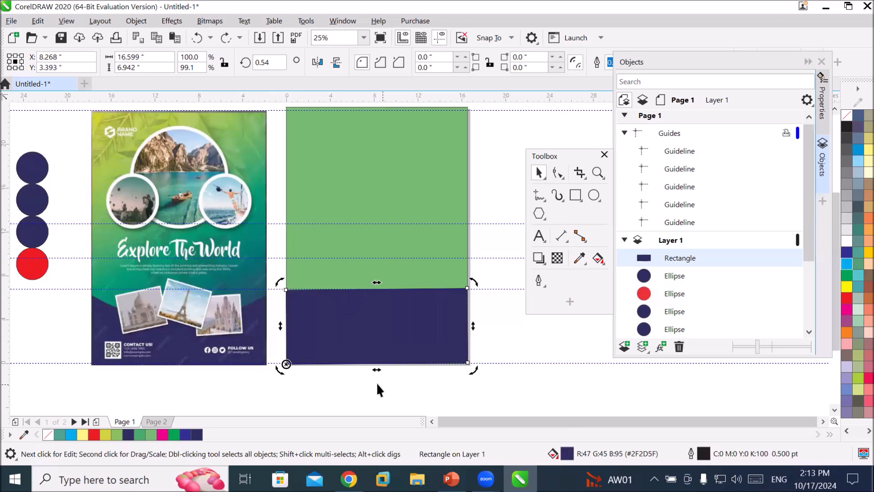
Try skewing and rotating the navy rectangle into a 45° diagonal band, then undo it.
{"action": "left_click_drag", "start_coordinate": [287, 363], "coordinate": [374, 325]}
{"action": "left_click_drag", "start_coordinate": [377, 281], "coordinate": [410, 282]}
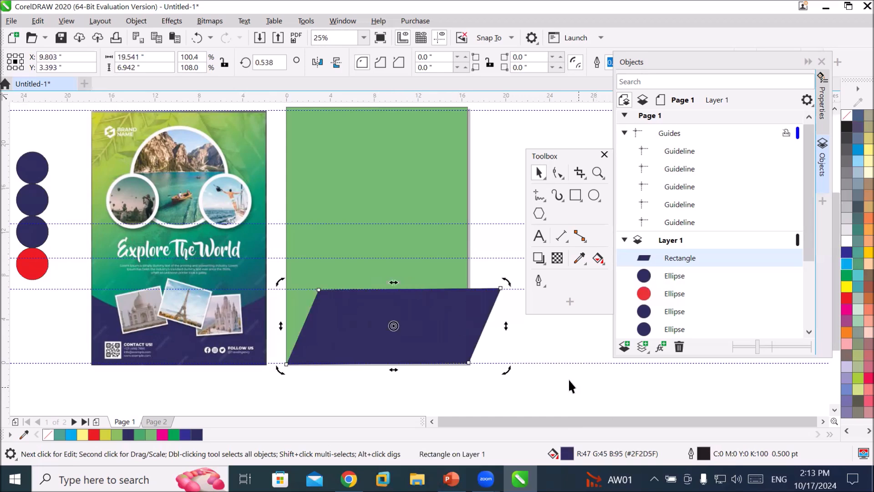
{"action": "left_click_drag", "start_coordinate": [394, 282], "coordinate": [357, 279]}
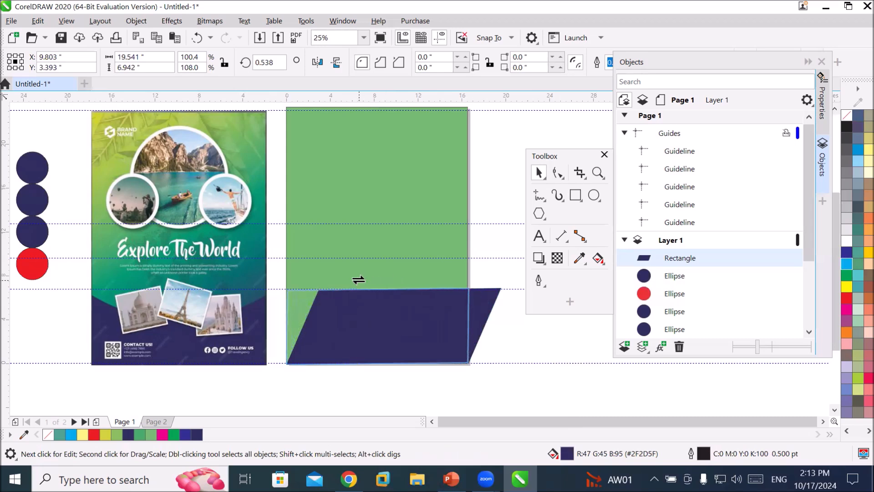
{"action": "left_click_drag", "start_coordinate": [475, 327], "coordinate": [430, 138]}
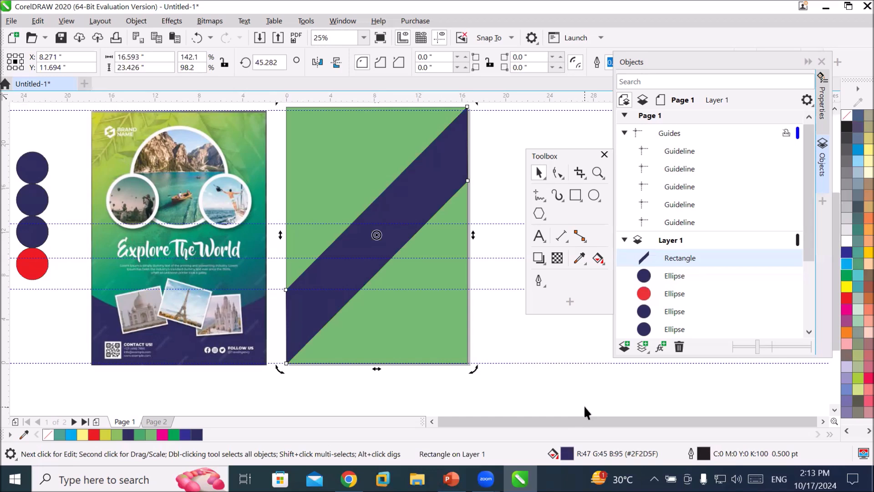
{"action": "key", "text": "ctrl+z"}
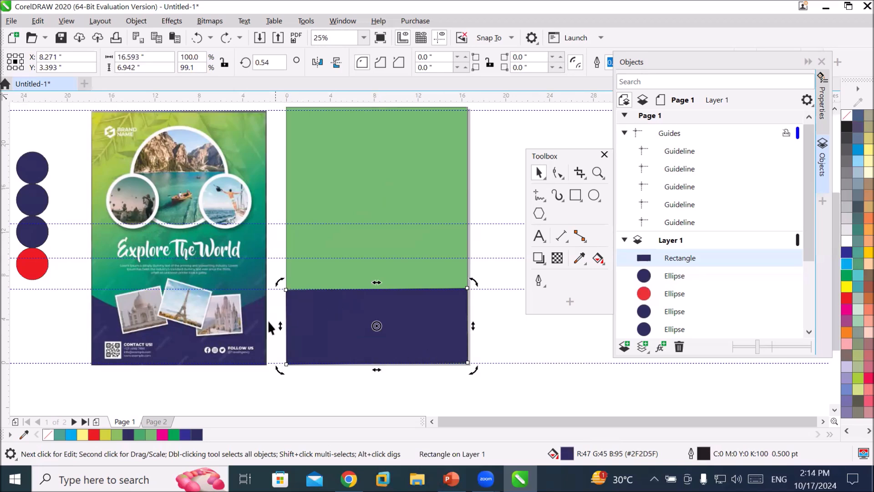
Create a rotated copy of the navy rectangle at about 314.8° as a diagonal band and fill it blue.
{"action": "left_click_drag", "start_coordinate": [279, 326], "coordinate": [336, 135]}
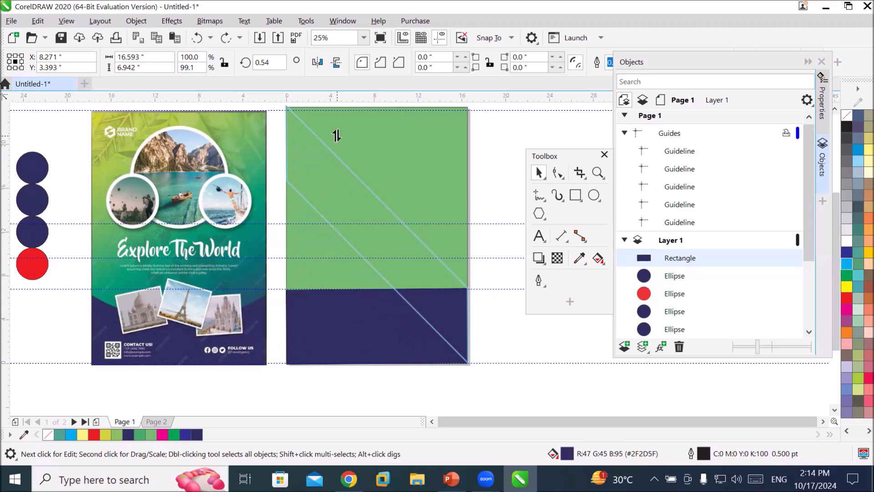
{"action": "left_click_drag", "start_coordinate": [337, 135], "coordinate": [335, 136]}
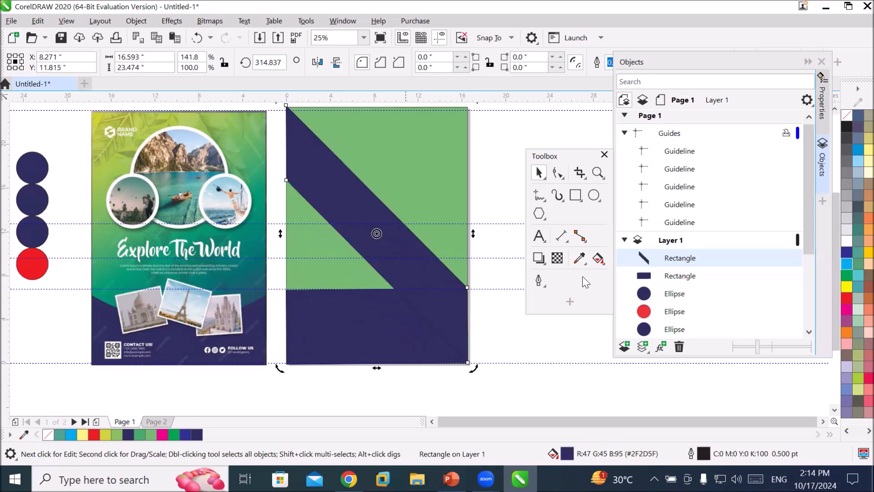
{"action": "left_click", "coordinate": [847, 264]}
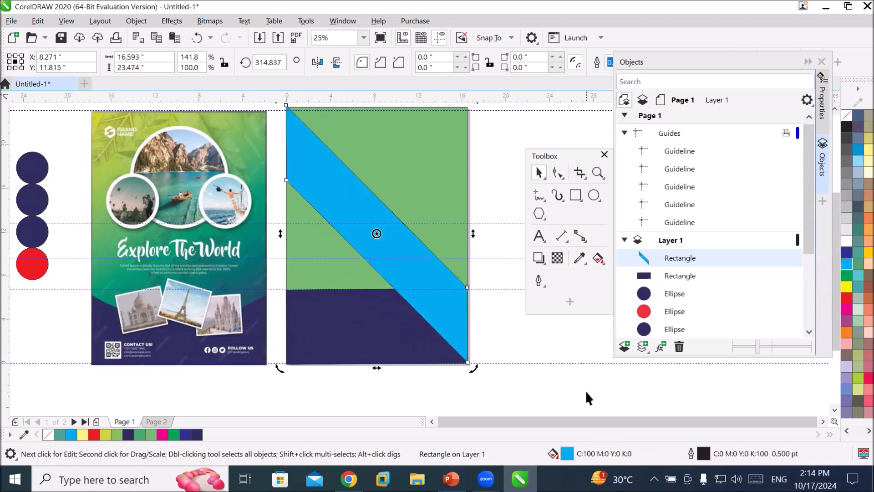
Create another copy of the navy rectangle rotated 45° as a diagonal band crossing the blue one.
{"action": "left_click", "coordinate": [375, 332]}
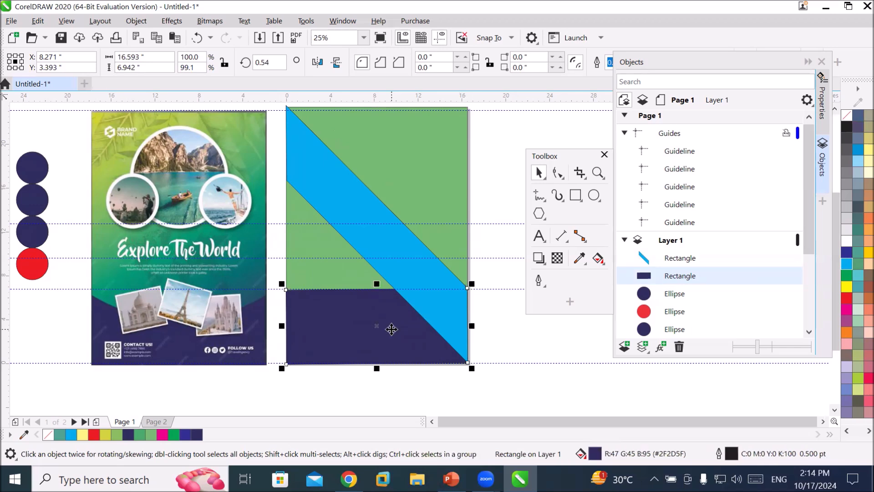
{"action": "left_click", "coordinate": [392, 328]}
{"action": "left_click_drag", "start_coordinate": [473, 322], "coordinate": [480, 139]}
{"action": "right_click", "coordinate": [479, 139]}
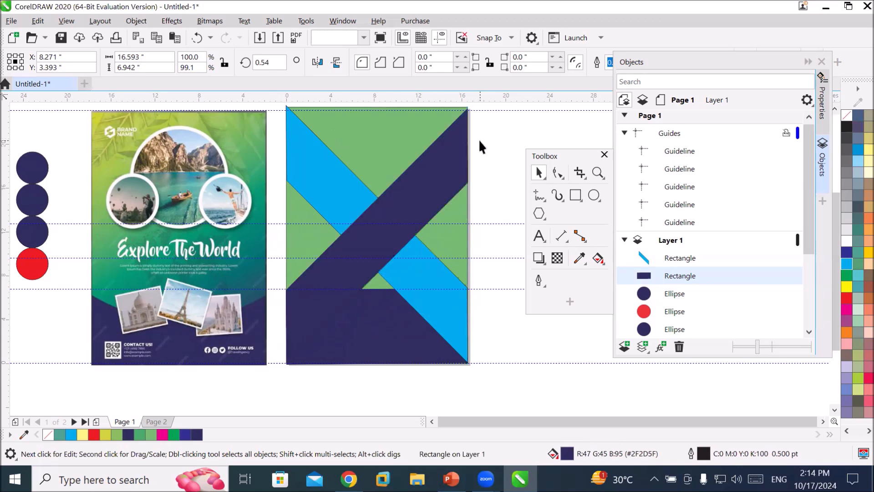
{"action": "left_click", "coordinate": [478, 139]}
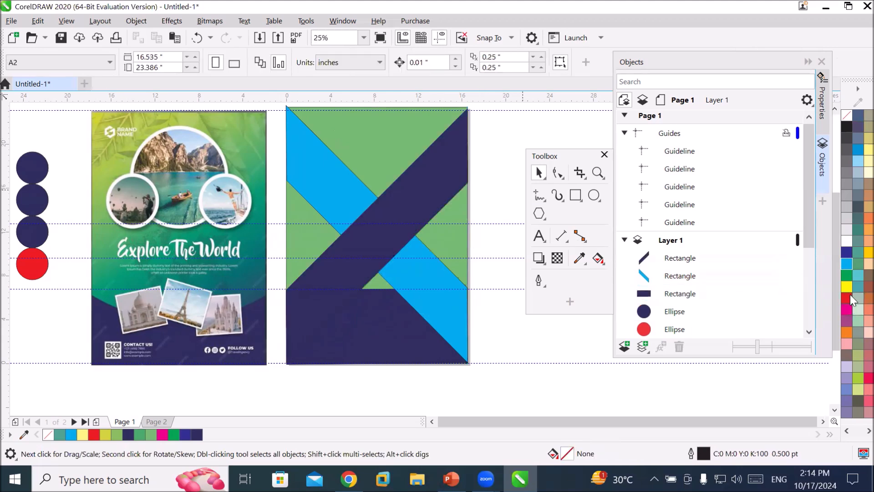
{"action": "left_click", "coordinate": [854, 378]}
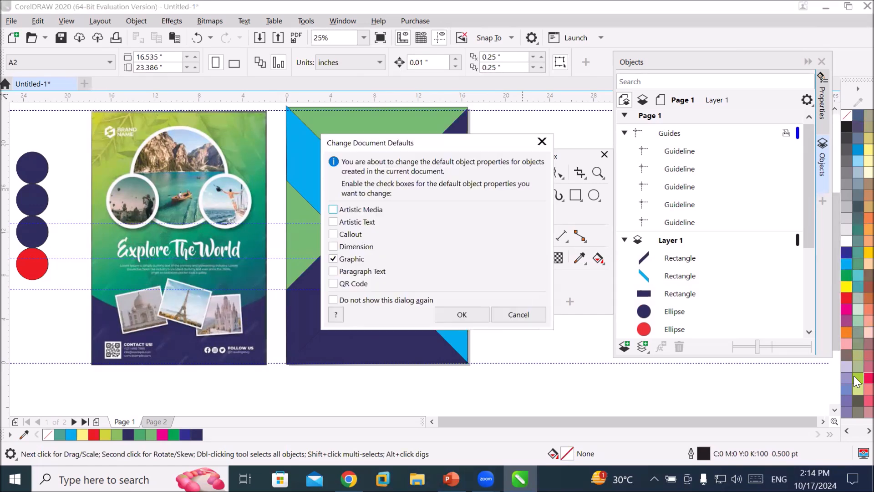
{"action": "left_click", "coordinate": [528, 312]}
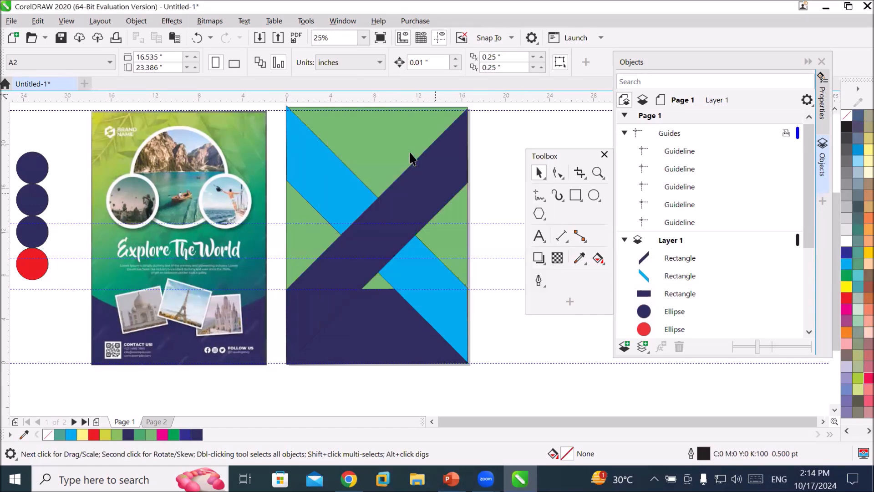
Fill the 45° diagonal band red.
{"action": "left_click", "coordinate": [426, 167]}
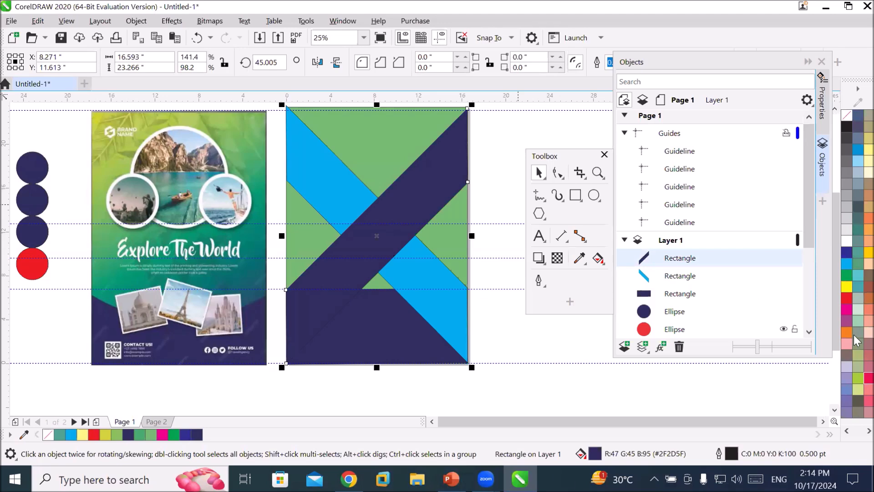
{"action": "left_click", "coordinate": [505, 362]}
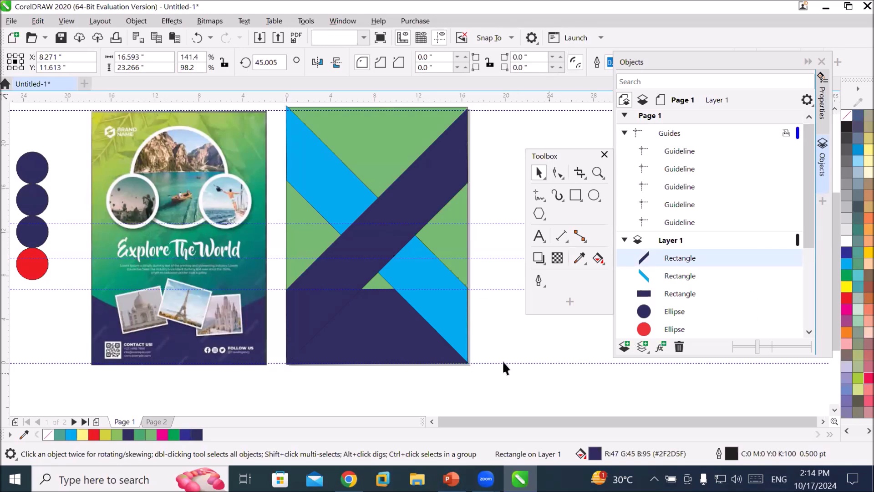
{"action": "left_click", "coordinate": [372, 256]}
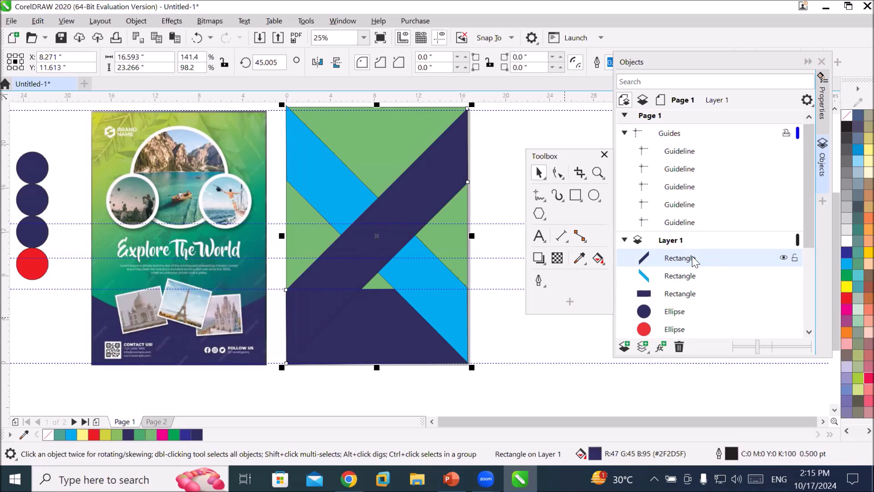
{"action": "left_click", "coordinate": [846, 299]}
{"action": "left_click", "coordinate": [488, 405]}
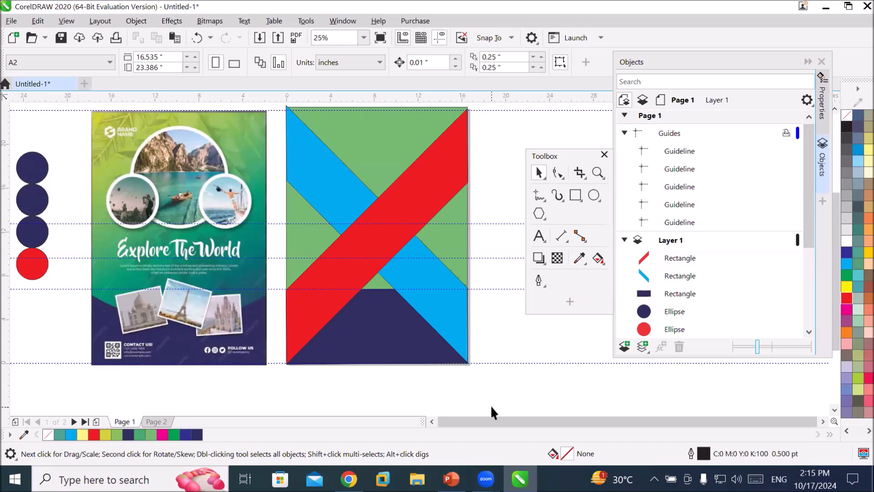
Undo the two diagonal bands and their fills.
{"action": "key", "text": "ctrl+z"}
{"action": "key", "text": "ctrl+z"}
{"action": "key", "text": "ctrl+z"}
{"action": "key", "text": "ctrl+z"}
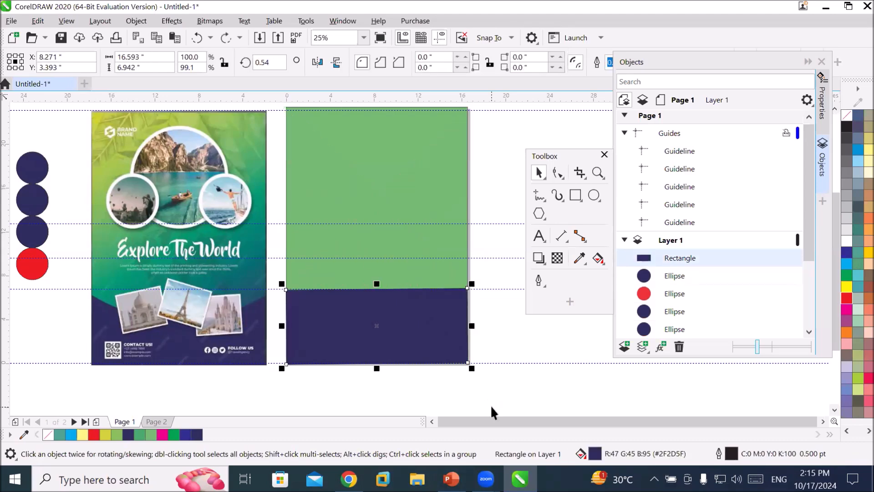
Try rounding all four corners of the navy rectangle with the Shape tool.
{"action": "left_click", "coordinate": [419, 343]}
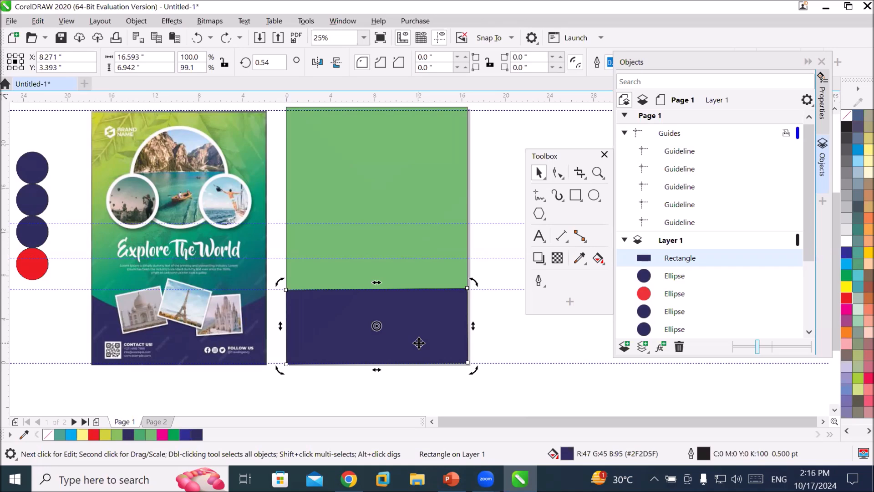
{"action": "left_click", "coordinate": [418, 343]}
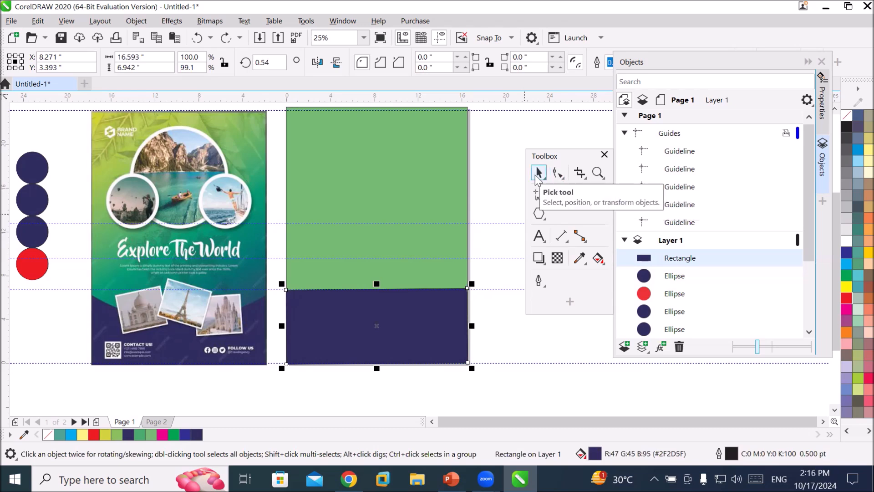
{"action": "left_click", "coordinate": [558, 176]}
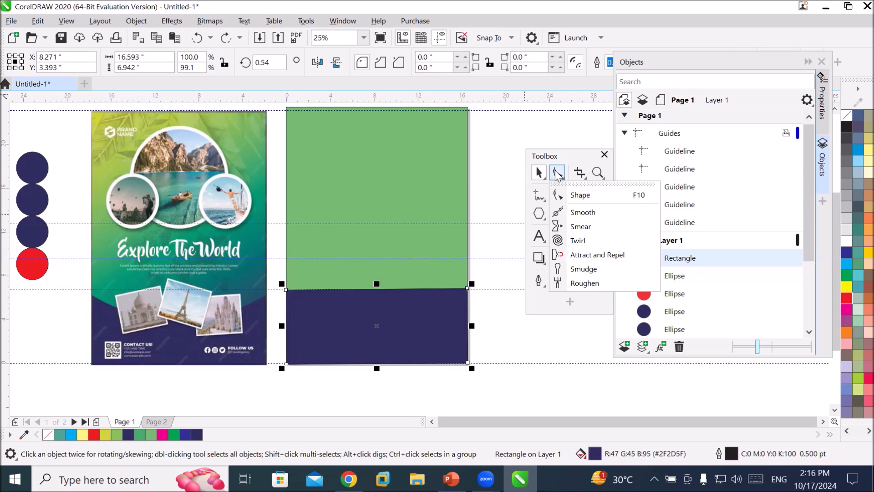
{"action": "left_click", "coordinate": [579, 196]}
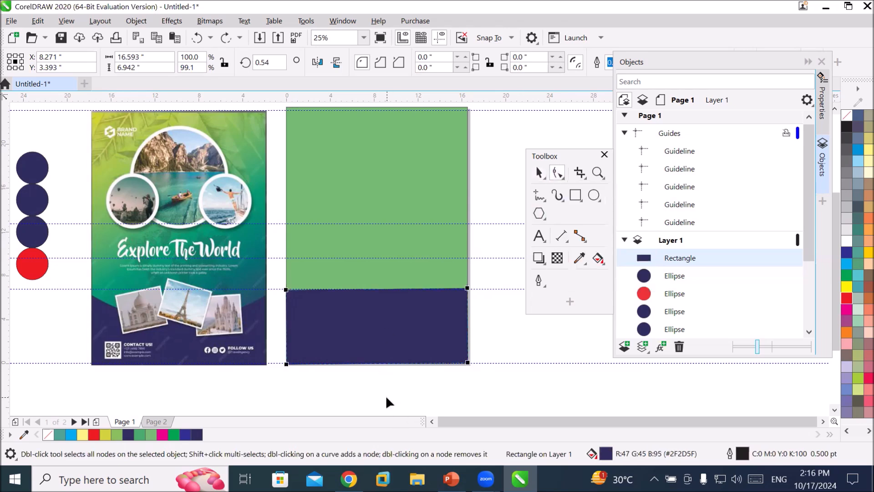
{"action": "scroll", "coordinate": [386, 395], "scroll_direction": "up", "scroll_amount": 1}
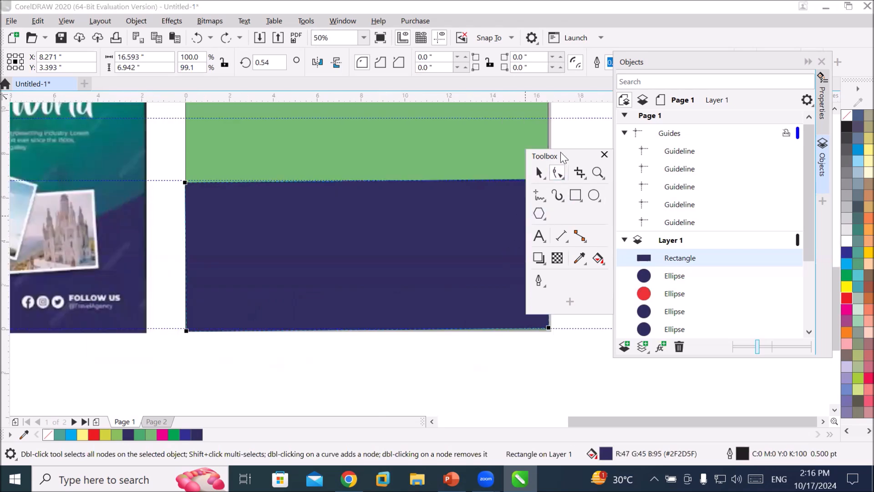
{"action": "left_click_drag", "start_coordinate": [560, 152], "coordinate": [69, 161]}
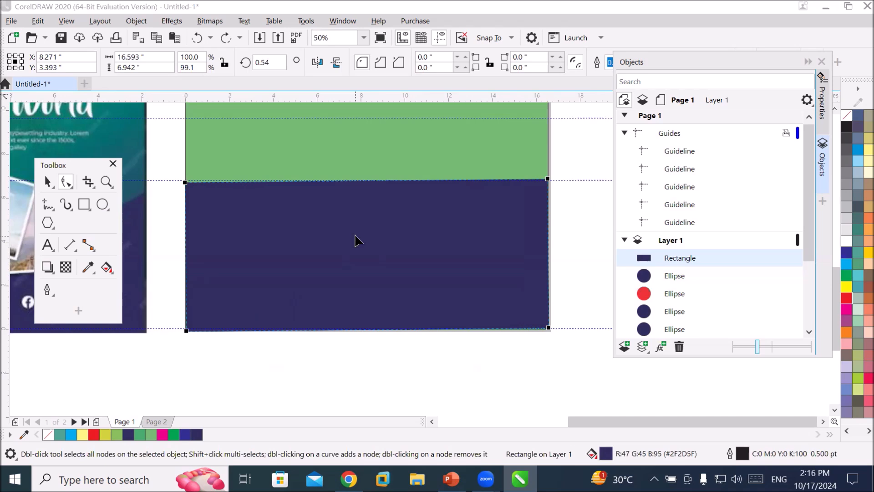
{"action": "left_click", "coordinate": [185, 182]}
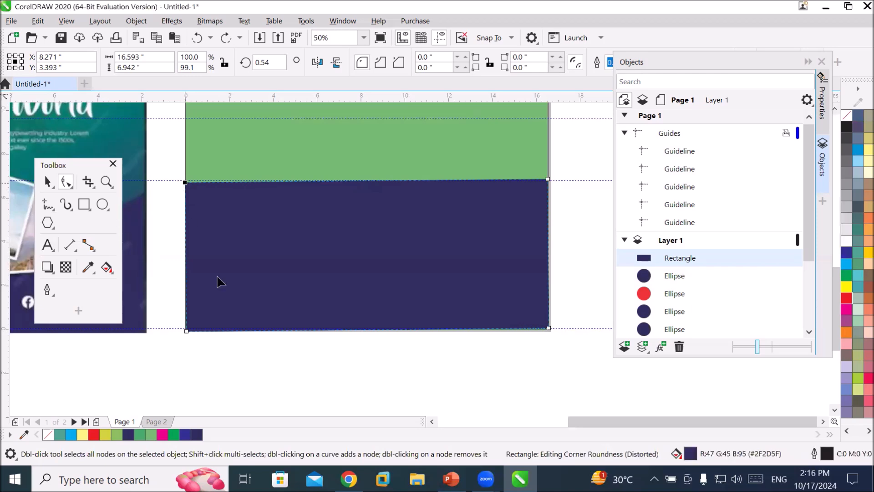
{"action": "left_click", "coordinate": [548, 180]}
{"action": "left_click_drag", "start_coordinate": [548, 180], "coordinate": [426, 273]}
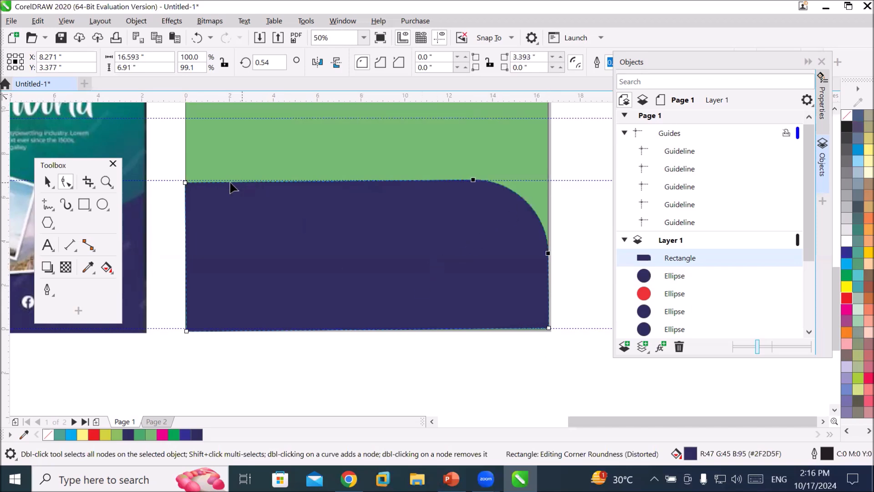
{"action": "left_click", "coordinate": [186, 183]}
{"action": "left_click_drag", "start_coordinate": [186, 183], "coordinate": [346, 429]}
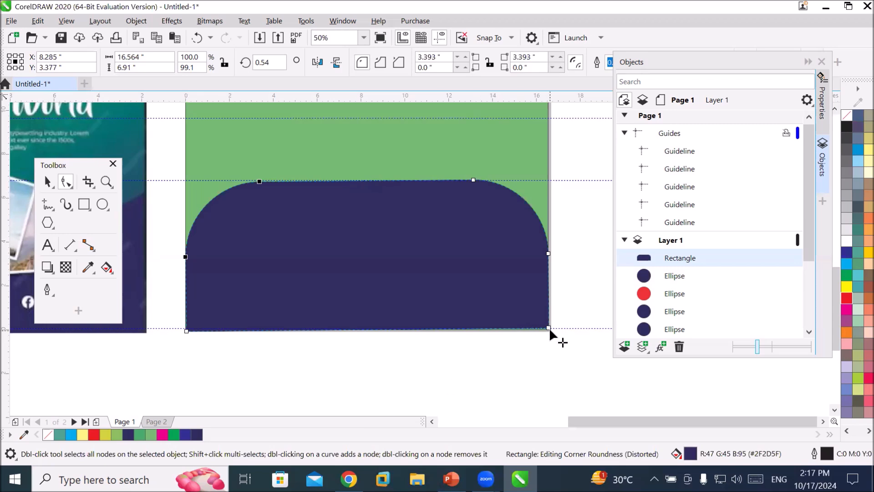
{"action": "left_click_drag", "start_coordinate": [549, 327], "coordinate": [274, 328]}
{"action": "left_click_drag", "start_coordinate": [185, 329], "coordinate": [310, 404]}
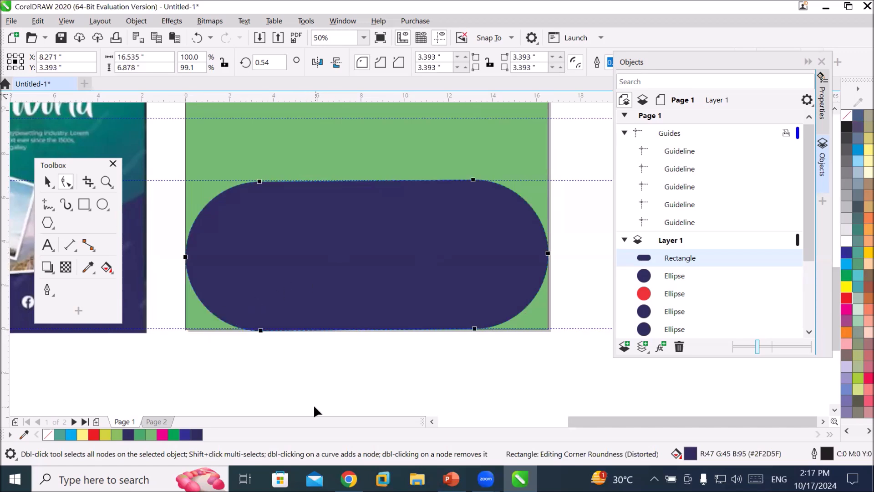
Undo the corner rounding and retry rounding the navy rectangle's corners, undoing each attempt.
{"action": "key", "text": "ctrl+z"}
{"action": "key", "text": "ctrl+z"}
{"action": "key", "text": "ctrl+z"}
{"action": "key", "text": "ctrl+z"}
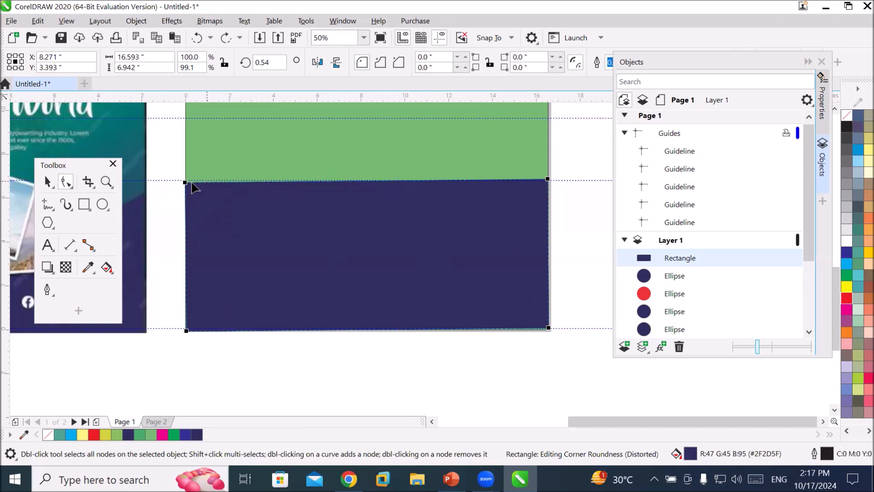
{"action": "left_click_drag", "start_coordinate": [185, 183], "coordinate": [355, 318]}
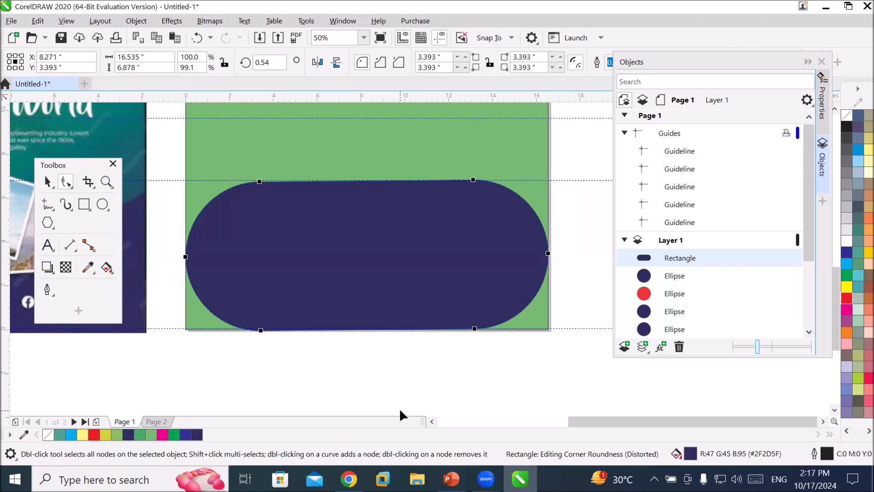
{"action": "key", "text": "ctrl+z"}
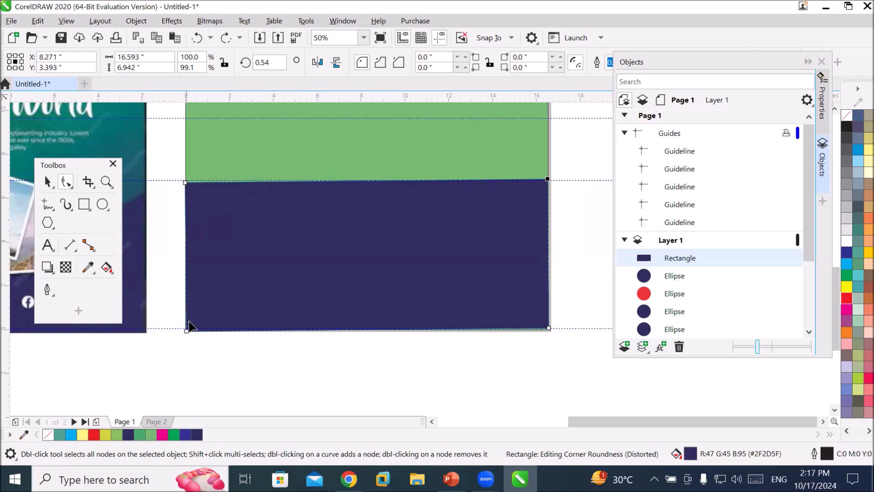
{"action": "left_click", "coordinate": [548, 328]}
{"action": "left_click_drag", "start_coordinate": [548, 328], "coordinate": [463, 281]}
{"action": "key", "text": "ctrl+z"}
{"action": "left_click", "coordinate": [185, 183]}
{"action": "left_click_drag", "start_coordinate": [186, 182], "coordinate": [367, 322]}
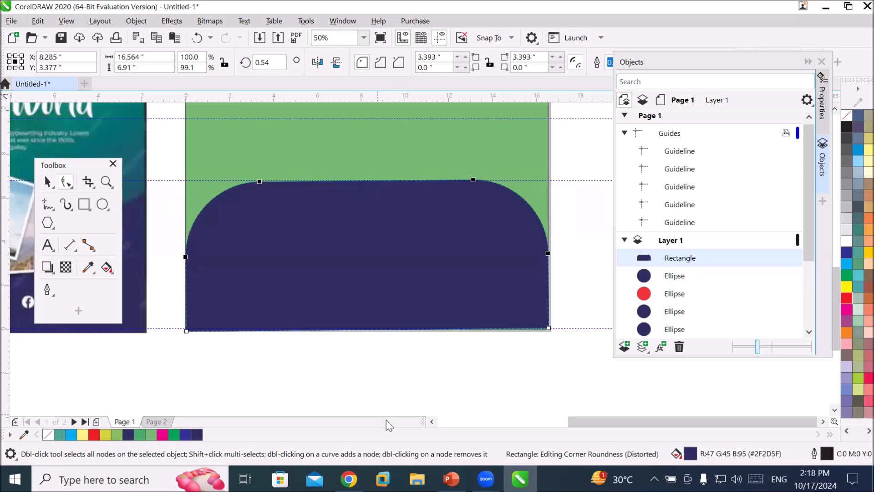
{"action": "key", "text": "ctrl+z"}
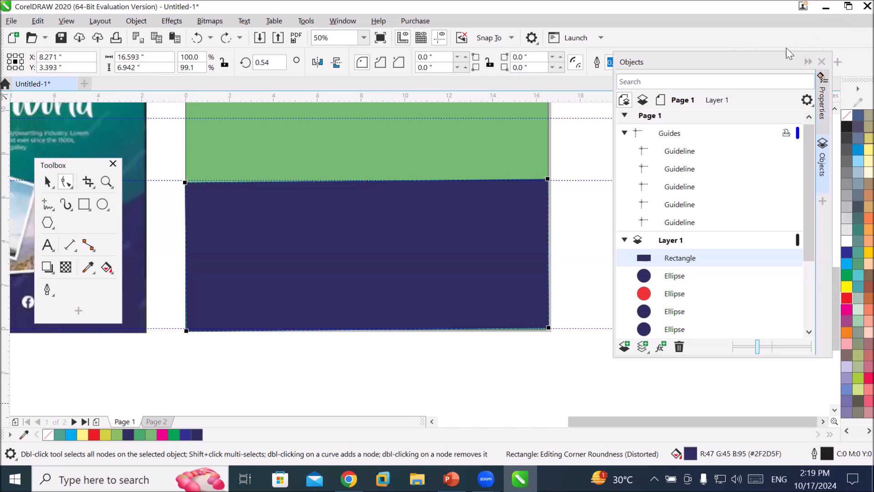
Draw a 1.75 × 1.75 inch square above the page.
{"action": "left_click_drag", "start_coordinate": [785, 60], "coordinate": [745, 111]}
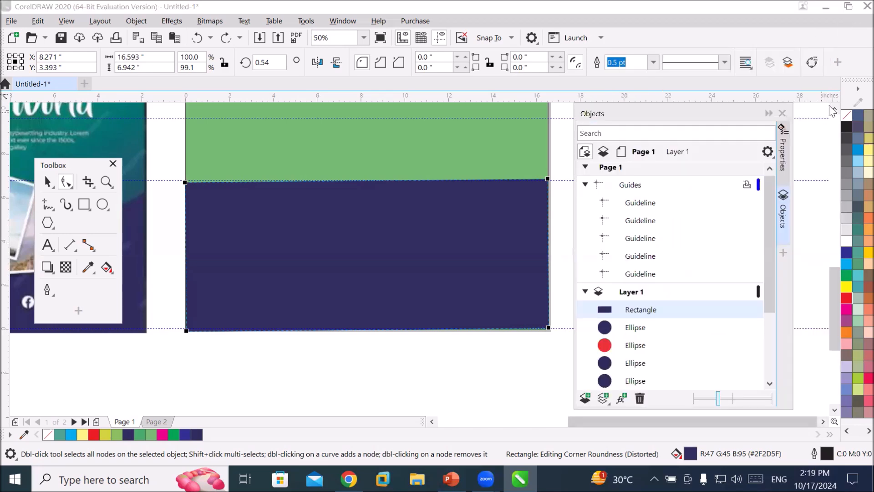
{"action": "left_click", "coordinate": [834, 109]}
{"action": "left_click", "coordinate": [834, 108]}
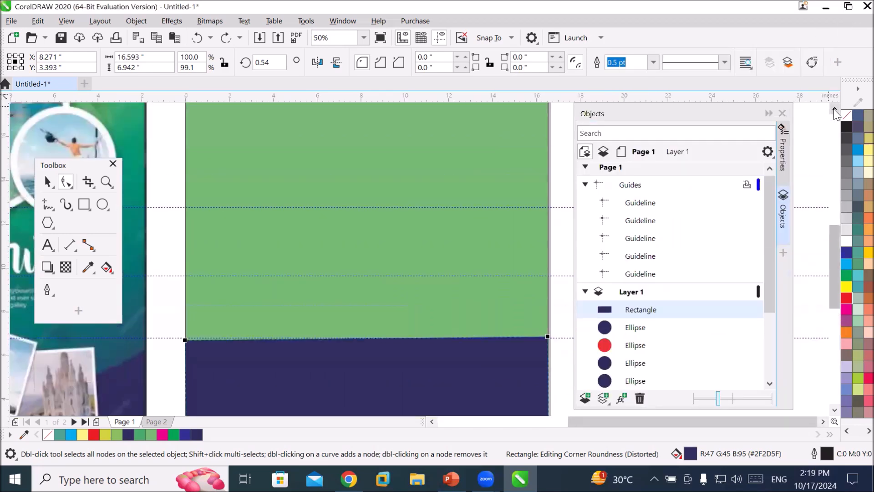
{"action": "left_click", "coordinate": [834, 109]}
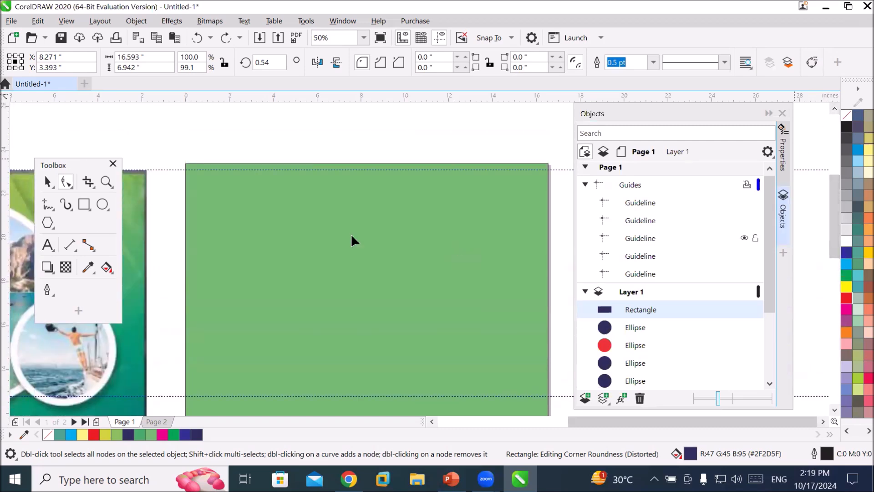
{"action": "left_click", "coordinate": [83, 205]}
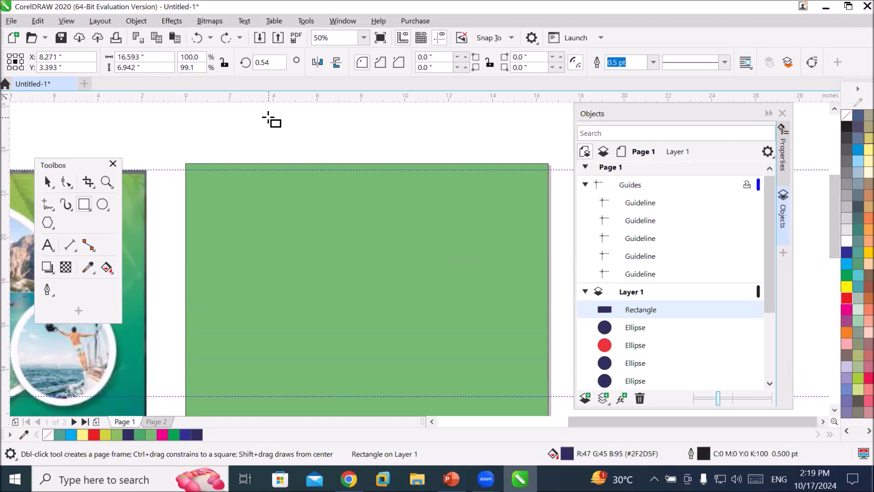
{"action": "left_click_drag", "start_coordinate": [271, 119], "coordinate": [310, 156]}
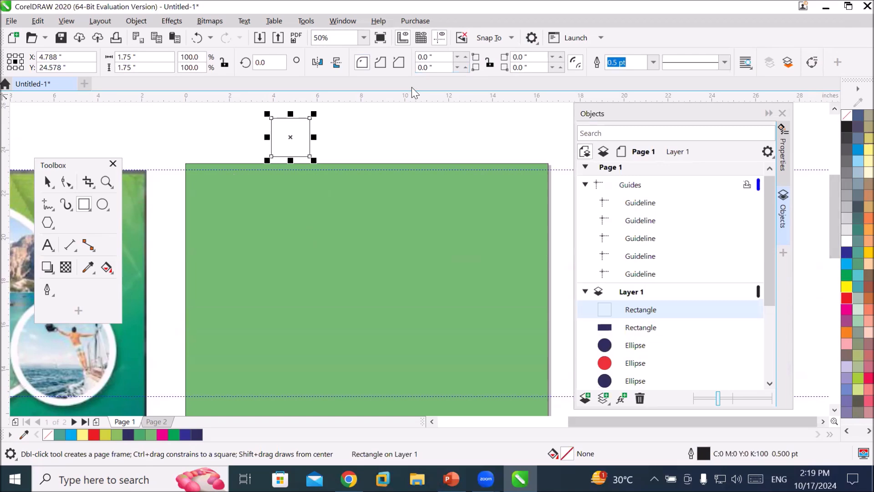
Round two opposite corners of the square by 0.75 inch into a leaf shape and fill it blue.
{"action": "left_click", "coordinate": [67, 183]}
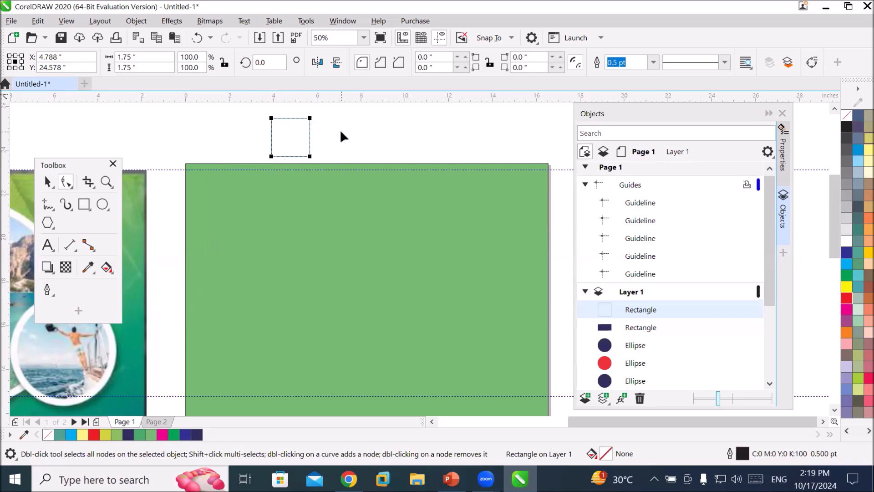
{"action": "left_click", "coordinate": [310, 118]}
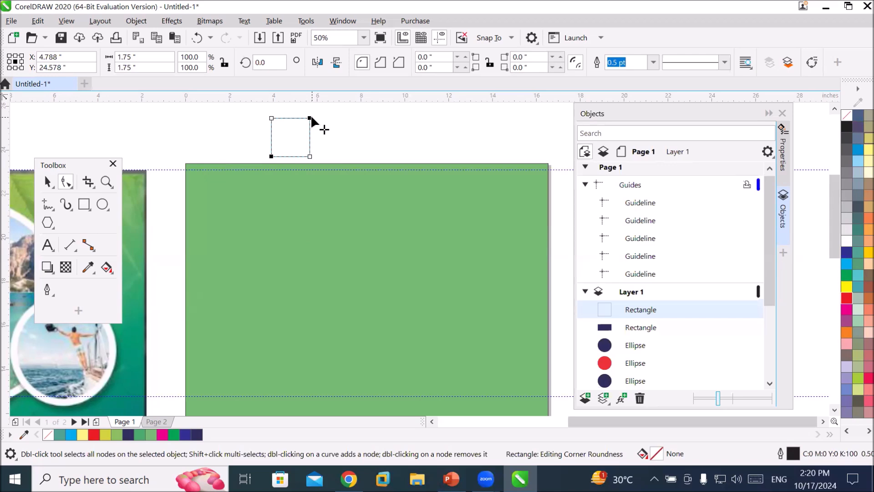
{"action": "left_click_drag", "start_coordinate": [312, 119], "coordinate": [293, 133]}
{"action": "left_click", "coordinate": [846, 252]}
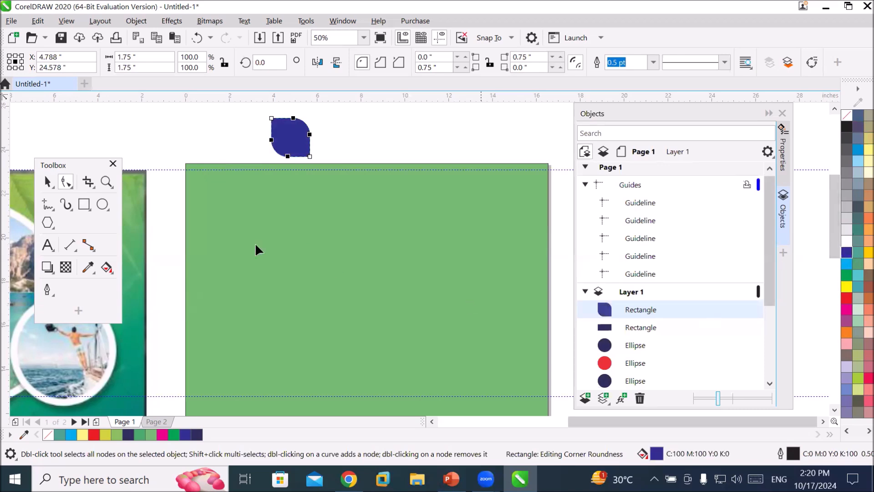
Mirror-copy the leaf horizontally, then mirror-copy the pair vertically to form a four-petal flower.
{"action": "left_click", "coordinate": [47, 182]}
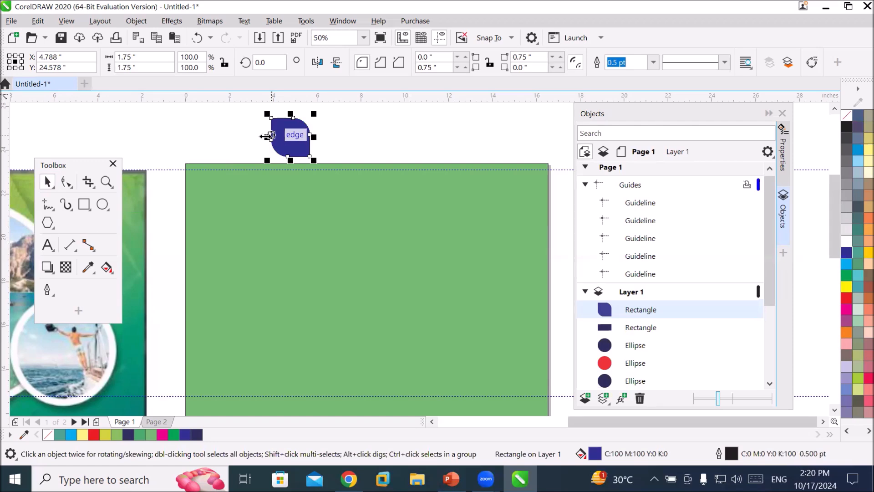
{"action": "left_click_drag", "start_coordinate": [267, 136], "coordinate": [344, 136]}
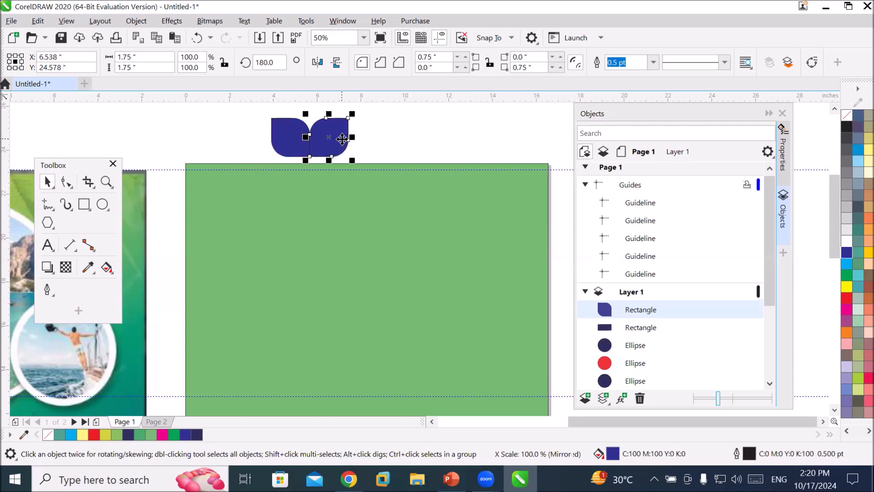
{"action": "left_click_drag", "start_coordinate": [256, 114], "coordinate": [366, 167]}
{"action": "left_click_drag", "start_coordinate": [310, 114], "coordinate": [300, 183]}
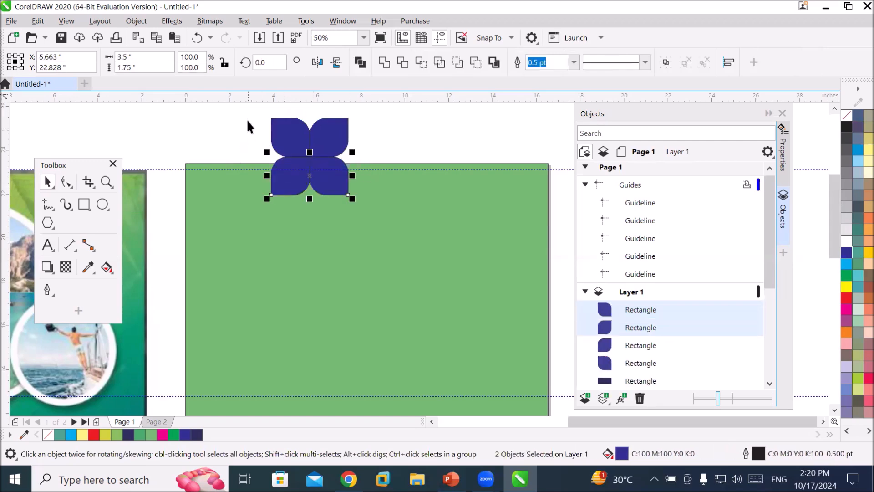
Create a 50% scaled copy of the flower at its centre and fill it yellow.
{"action": "left_click_drag", "start_coordinate": [250, 105], "coordinate": [335, 185]}
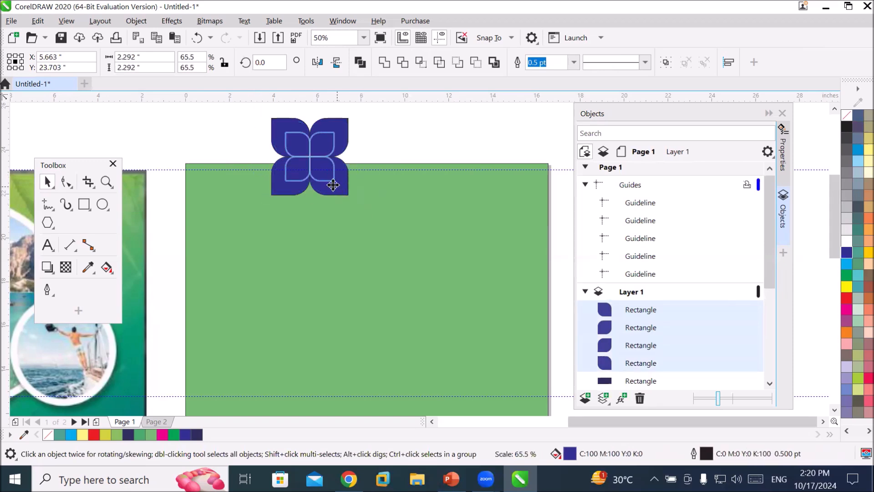
{"action": "left_click", "coordinate": [333, 182], "text": "shift"}
{"action": "key", "text": "ctrl+z"}
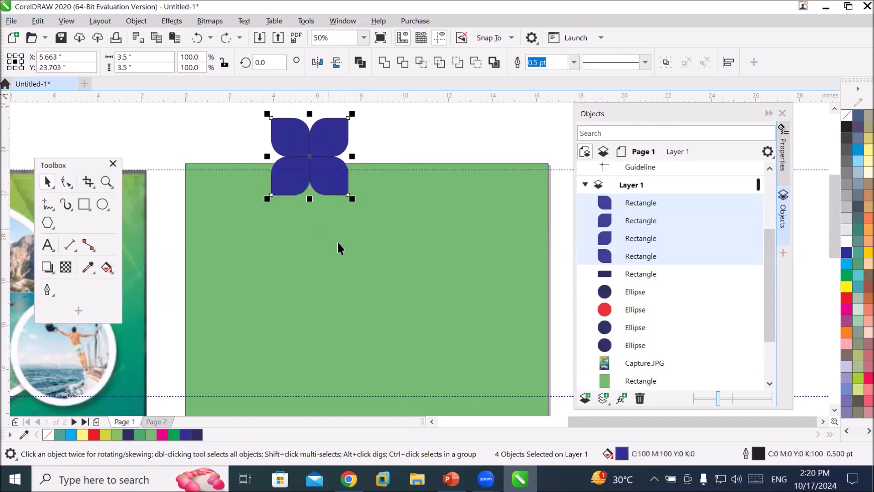
{"action": "left_click_drag", "start_coordinate": [351, 197], "coordinate": [327, 178]}
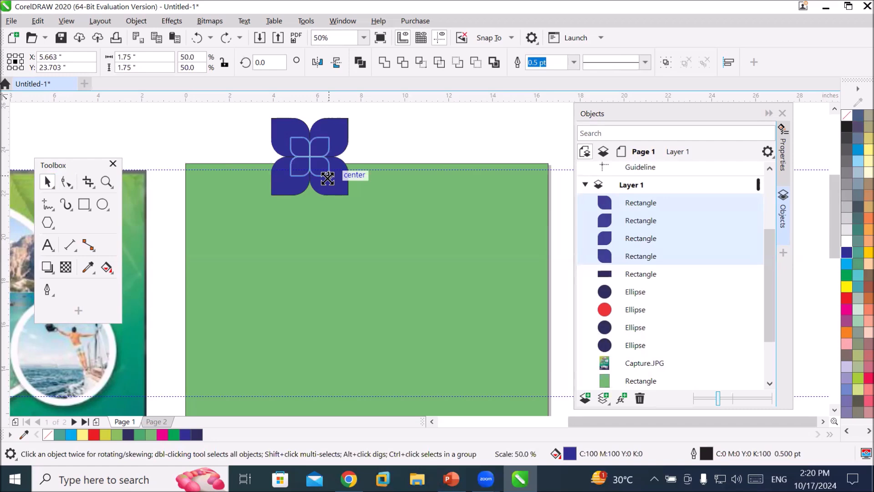
{"action": "left_click_drag", "start_coordinate": [327, 179], "coordinate": [332, 179]}
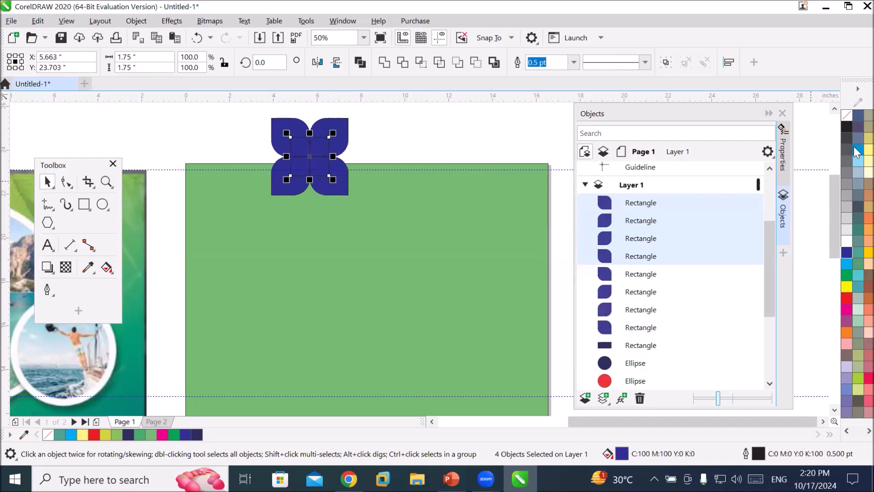
{"action": "left_click", "coordinate": [846, 286]}
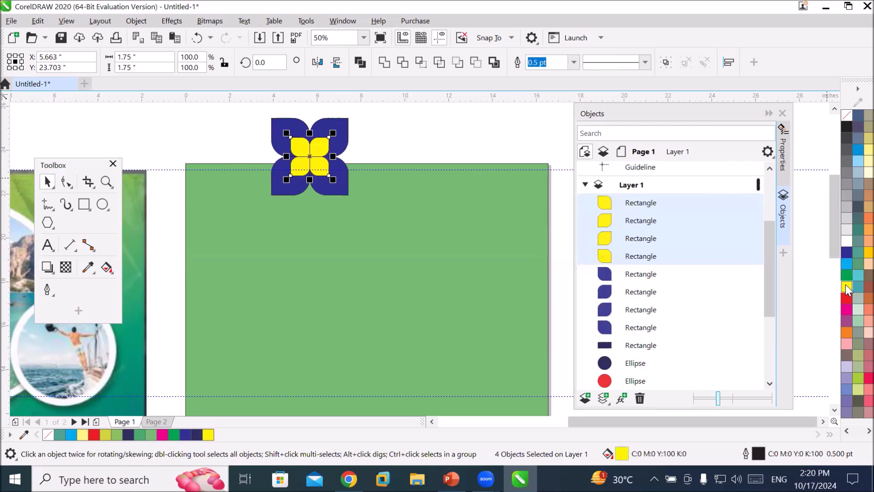
Move the whole flower onto the green panel's upper-left area and scale it to about 2.08 inches.
{"action": "left_click", "coordinate": [431, 126]}
{"action": "left_click_drag", "start_coordinate": [240, 113], "coordinate": [374, 216]}
{"action": "left_click_drag", "start_coordinate": [333, 181], "coordinate": [268, 241]}
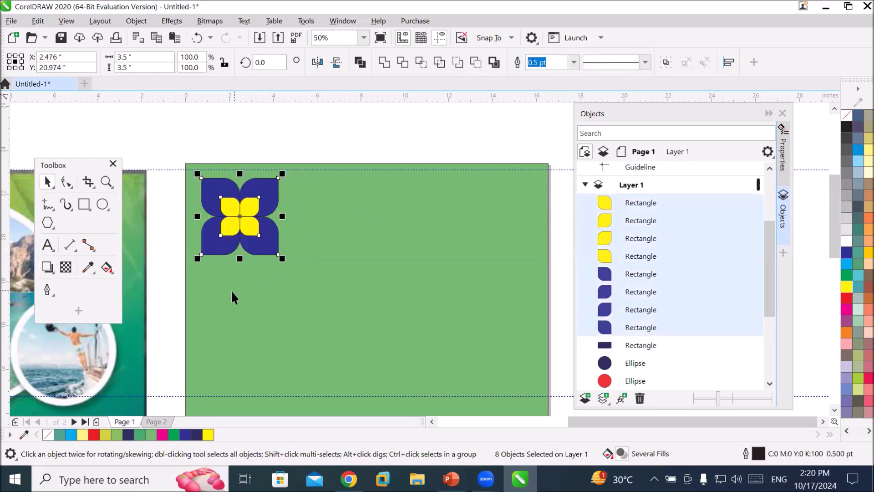
{"action": "left_click_drag", "start_coordinate": [278, 256], "coordinate": [267, 243]}
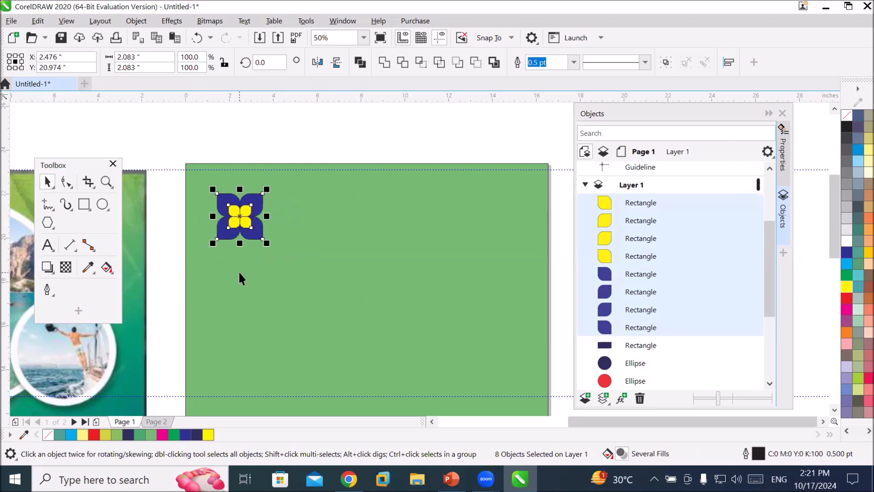
{"action": "scroll", "coordinate": [228, 210], "scroll_direction": "up", "scroll_amount": 3}
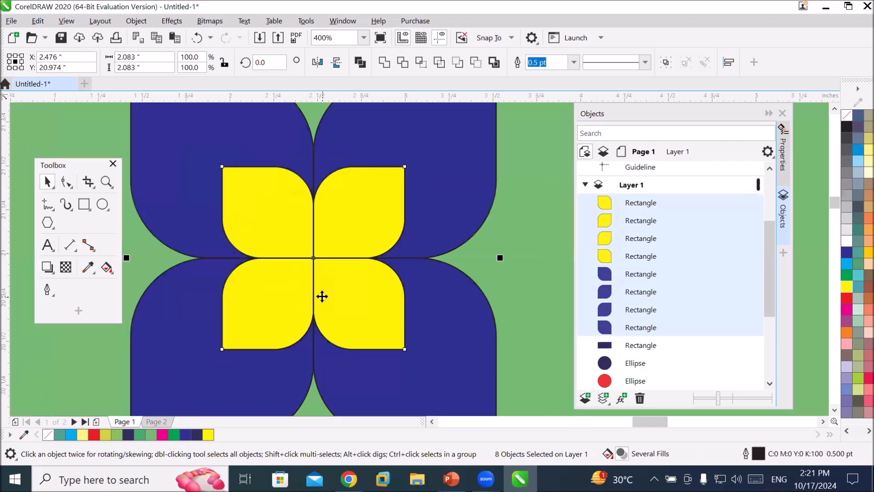
Add the text "ideas" beneath the flower and scale it up to about 80 pt.
{"action": "scroll", "coordinate": [322, 298], "scroll_direction": "down", "scroll_amount": 3}
{"action": "left_click", "coordinate": [47, 245]}
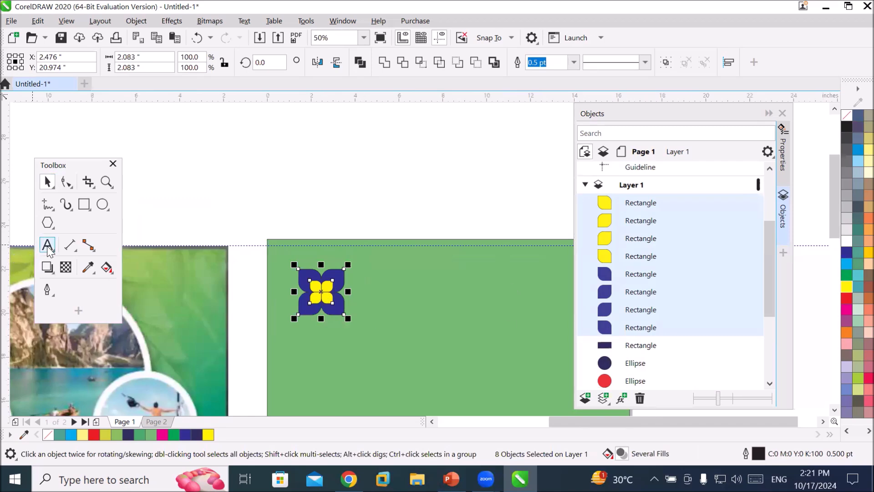
{"action": "left_click", "coordinate": [287, 349]}
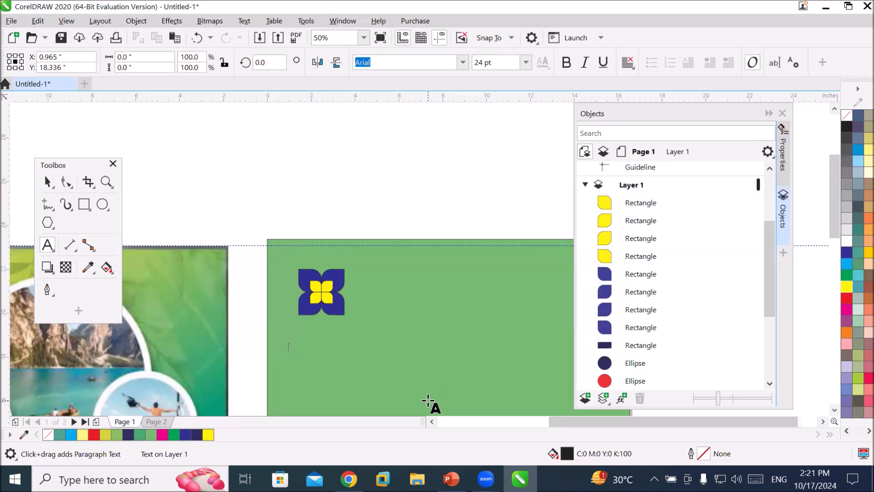
{"action": "type", "text": "ideas"}
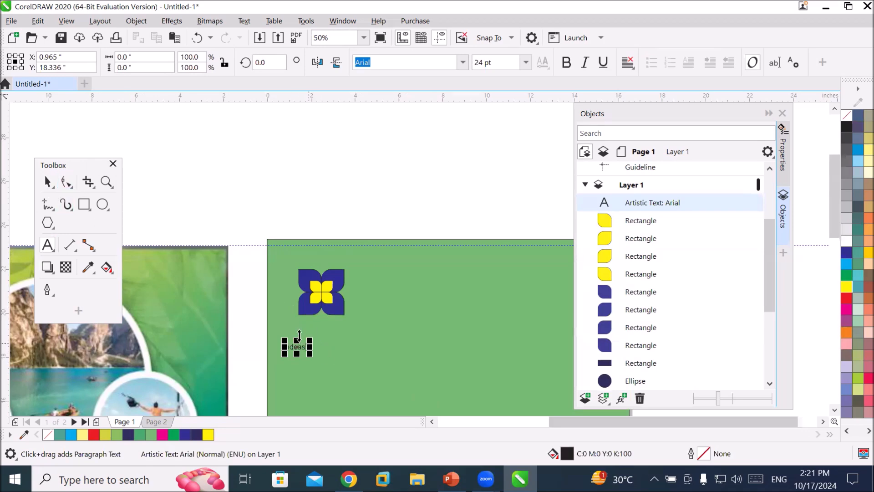
{"action": "left_click_drag", "start_coordinate": [349, 322], "coordinate": [319, 330]}
{"action": "key", "text": "space"}
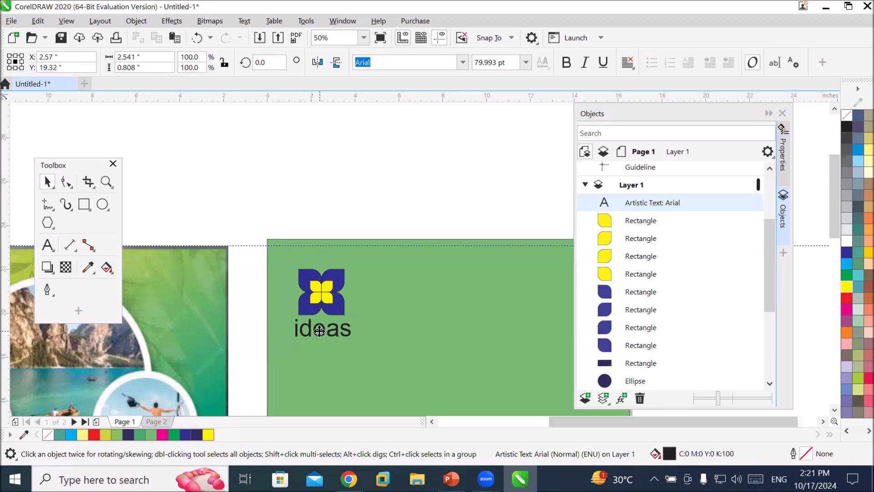
Convert the navy bottom rectangle to curves.
{"action": "left_click", "coordinate": [386, 196]}
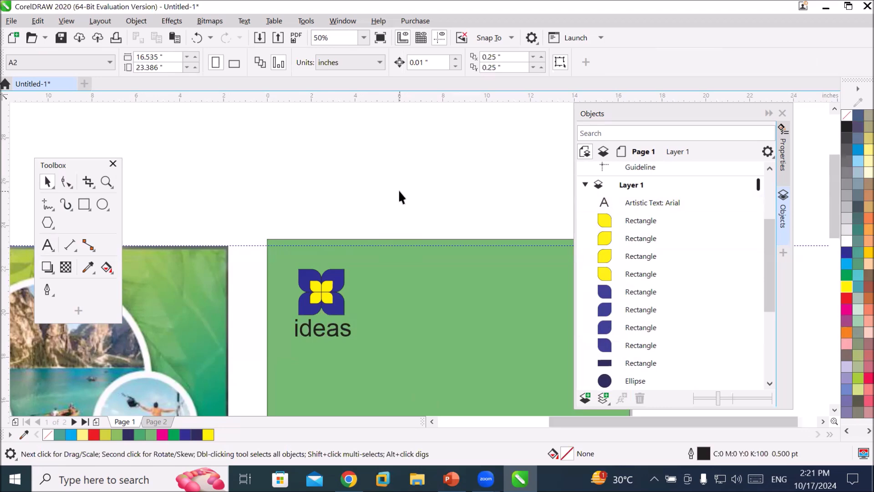
{"action": "scroll", "coordinate": [398, 189], "scroll_direction": "down", "scroll_amount": 4}
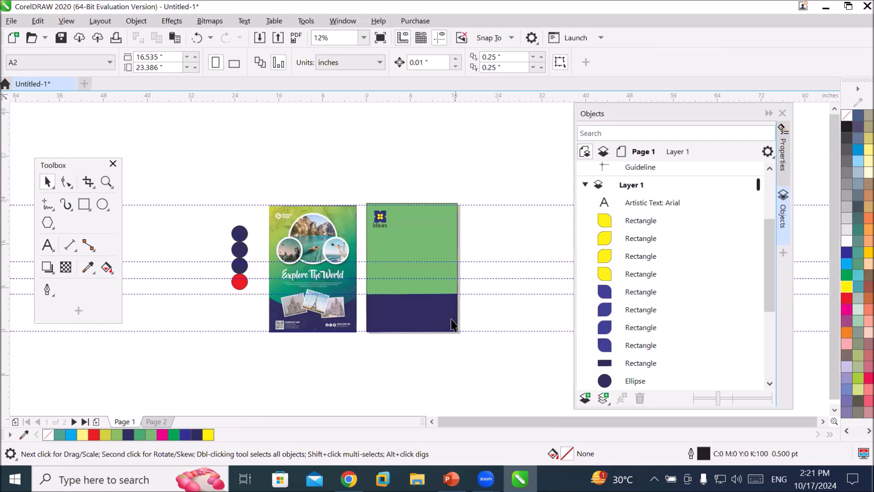
{"action": "scroll", "coordinate": [453, 324], "scroll_direction": "up", "scroll_amount": 2}
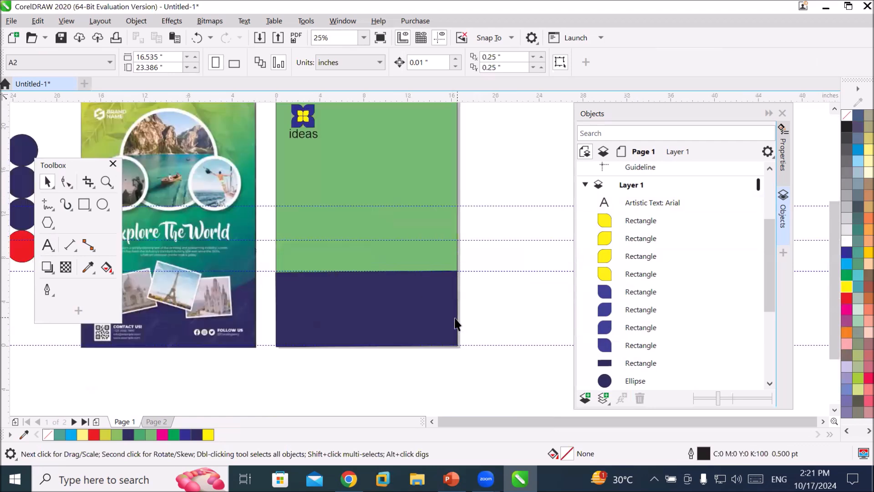
{"action": "left_click", "coordinate": [372, 326]}
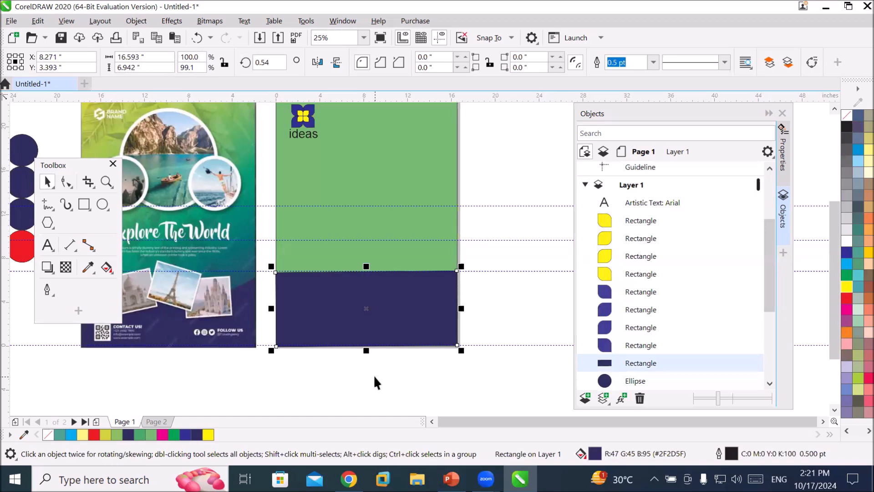
{"action": "left_click", "coordinate": [67, 183]}
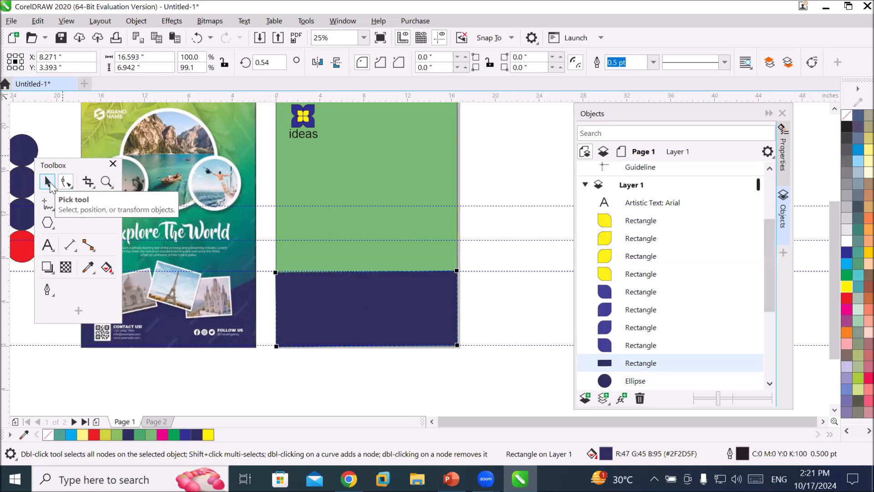
{"action": "left_click", "coordinate": [49, 183]}
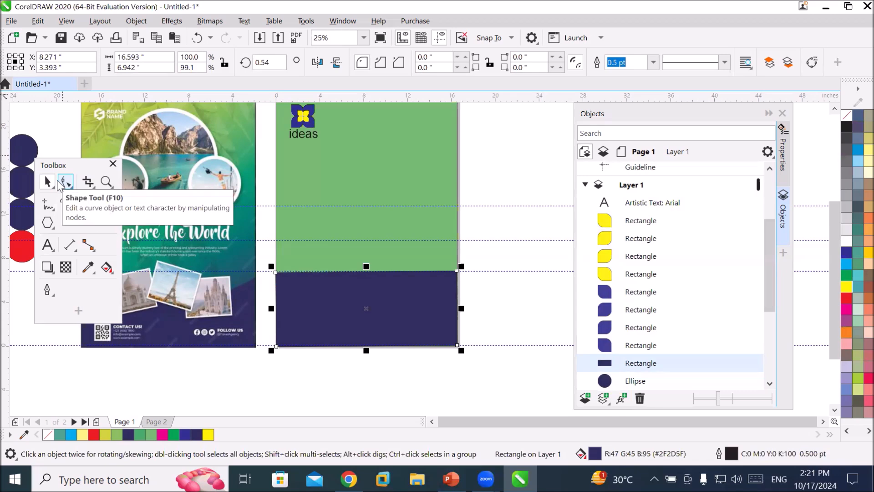
{"action": "left_click", "coordinate": [411, 307]}
{"action": "left_click", "coordinate": [410, 310]}
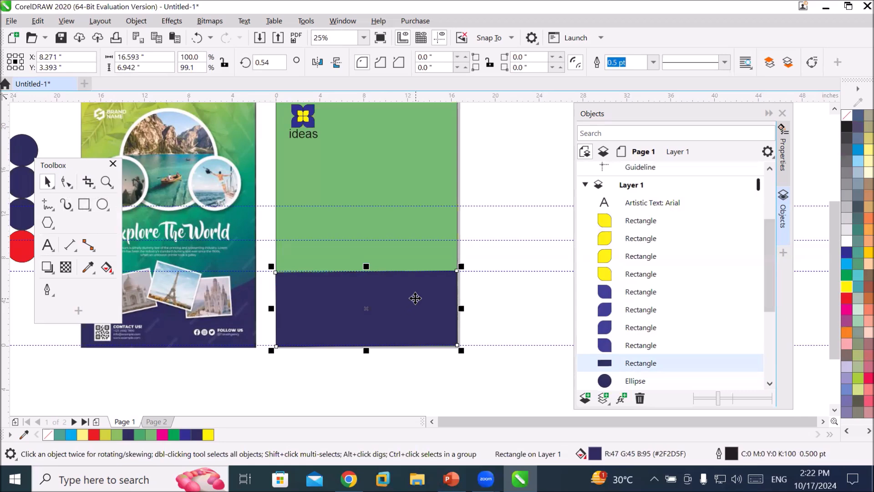
{"action": "right_click", "coordinate": [415, 298]}
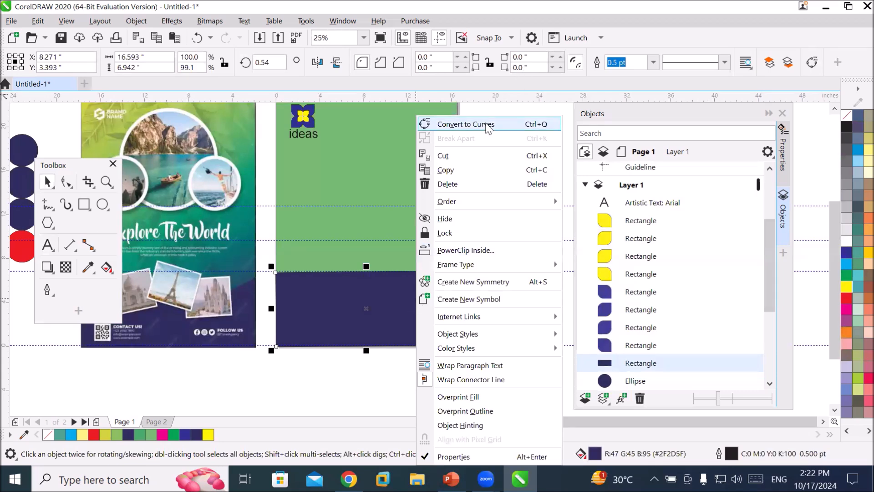
{"action": "left_click", "coordinate": [136, 21]}
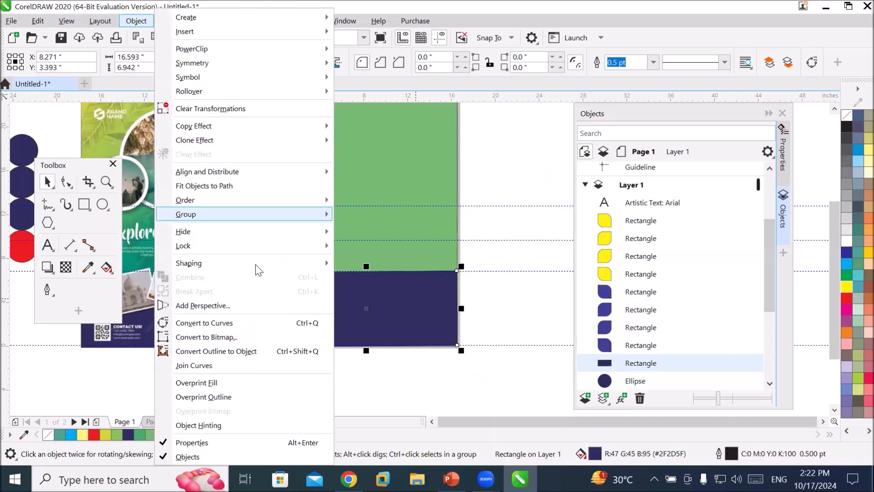
{"action": "left_click", "coordinate": [272, 324]}
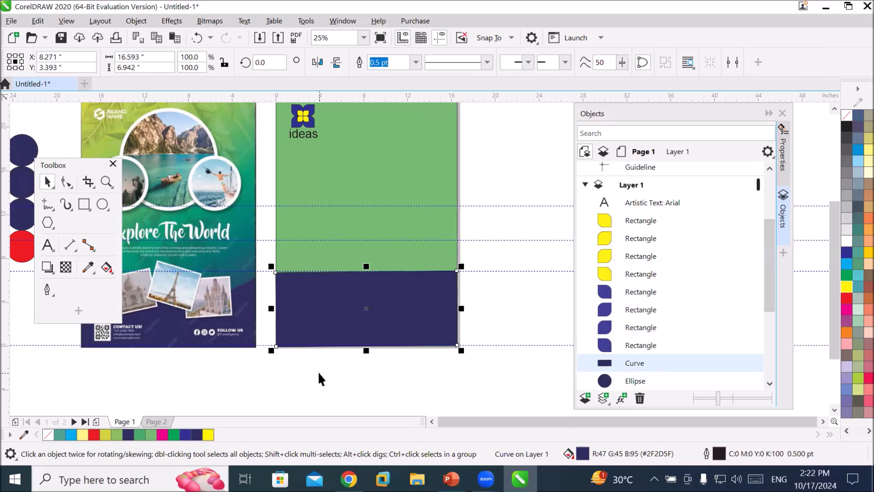
Remove the fill from the converted curve and from the green panel.
{"action": "left_click", "coordinate": [847, 115]}
{"action": "left_click", "coordinate": [425, 145]}
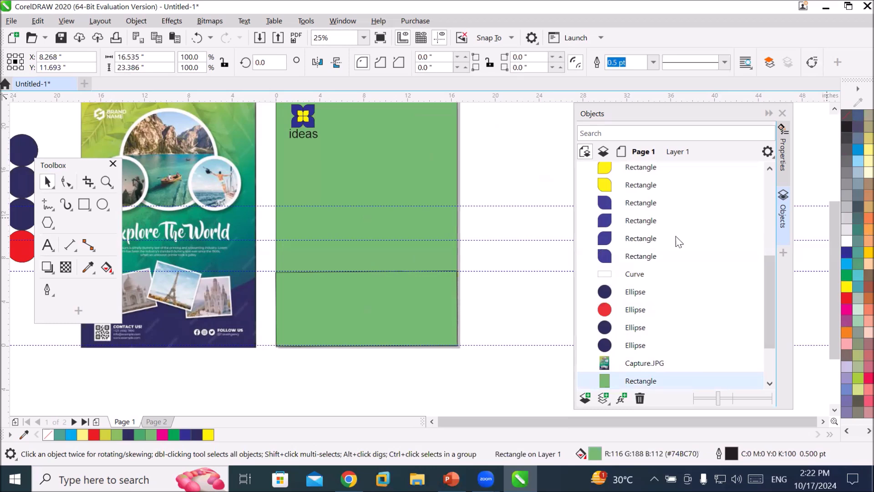
{"action": "left_click", "coordinate": [846, 115]}
Raise the curve's upper-left node up to the higher guideline with the Shape tool.
{"action": "left_click", "coordinate": [387, 287]}
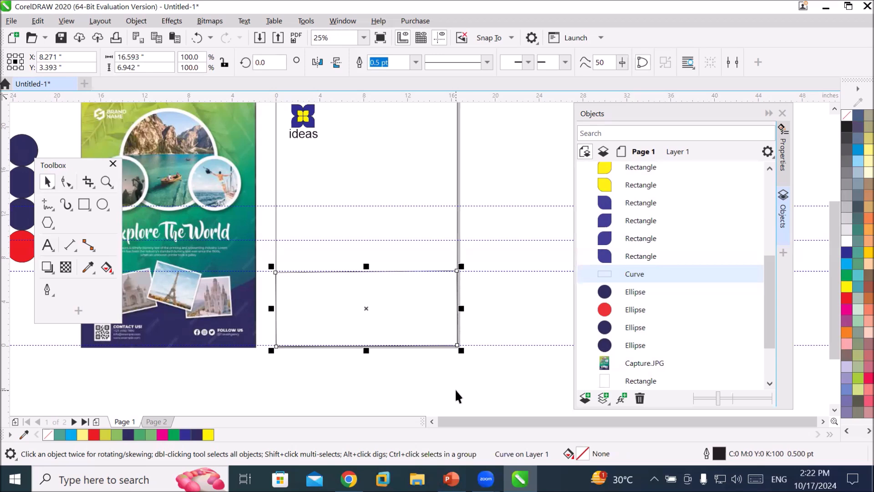
{"action": "right_click", "coordinate": [428, 315]}
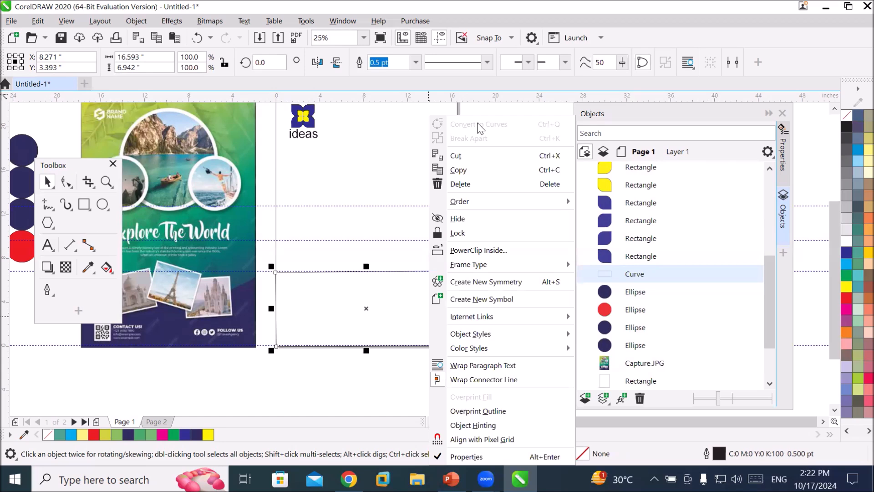
{"action": "left_click", "coordinate": [360, 294]}
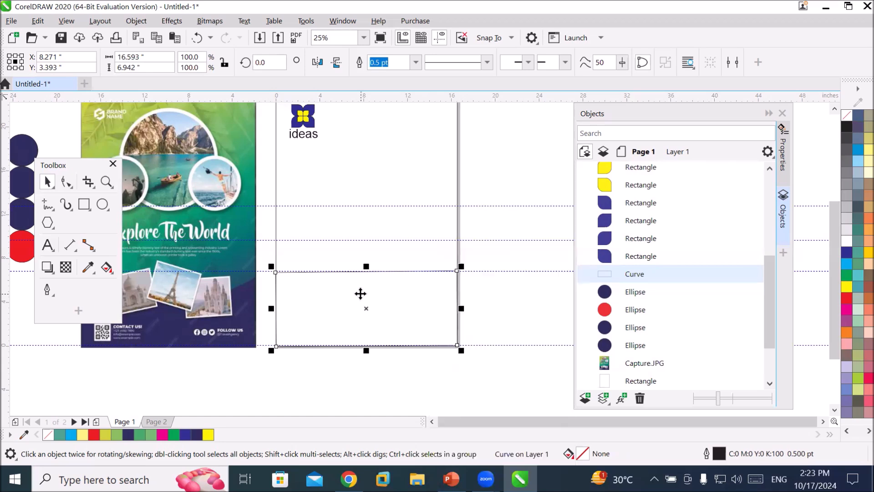
{"action": "left_click", "coordinate": [65, 182]}
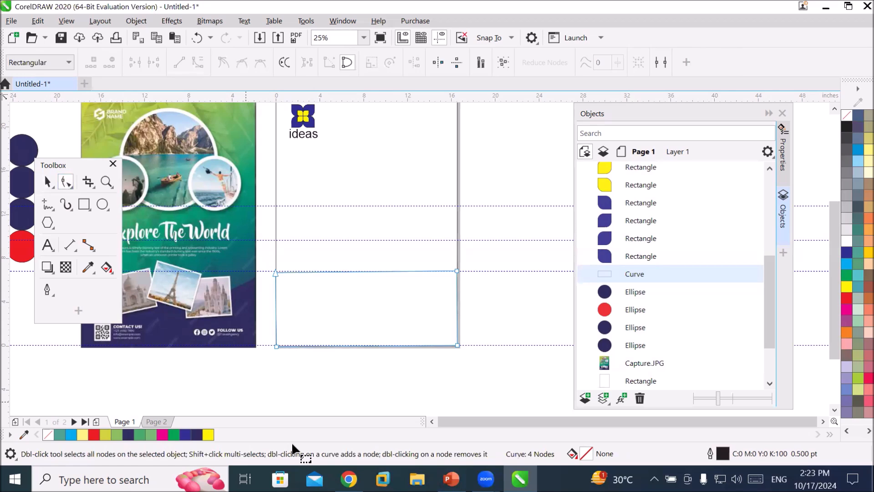
{"action": "left_click", "coordinate": [457, 270]}
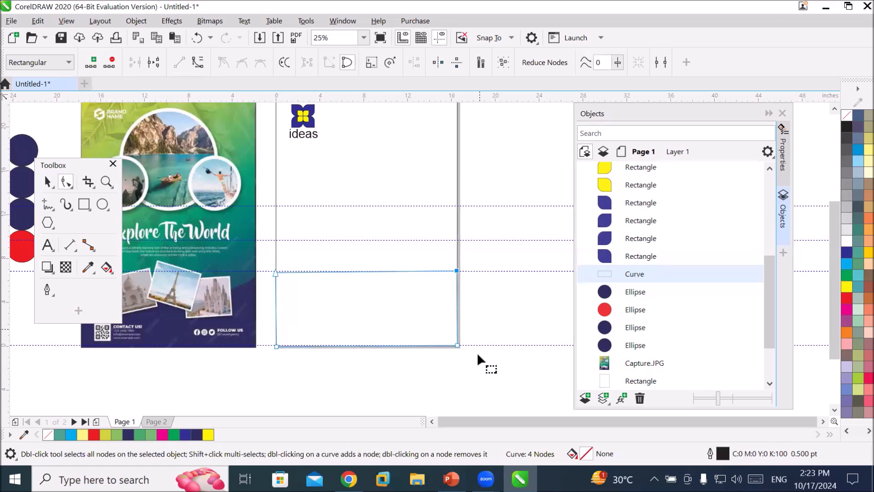
{"action": "left_click", "coordinate": [458, 345]}
{"action": "left_click_drag", "start_coordinate": [275, 271], "coordinate": [276, 204]}
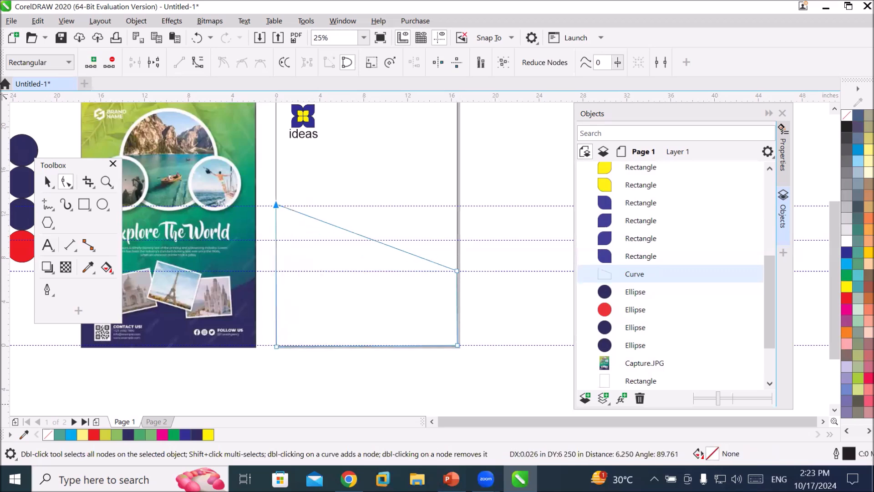
Fill the curve blue and raise its lower-right node about halfway up the right edge.
{"action": "left_click", "coordinate": [846, 252]}
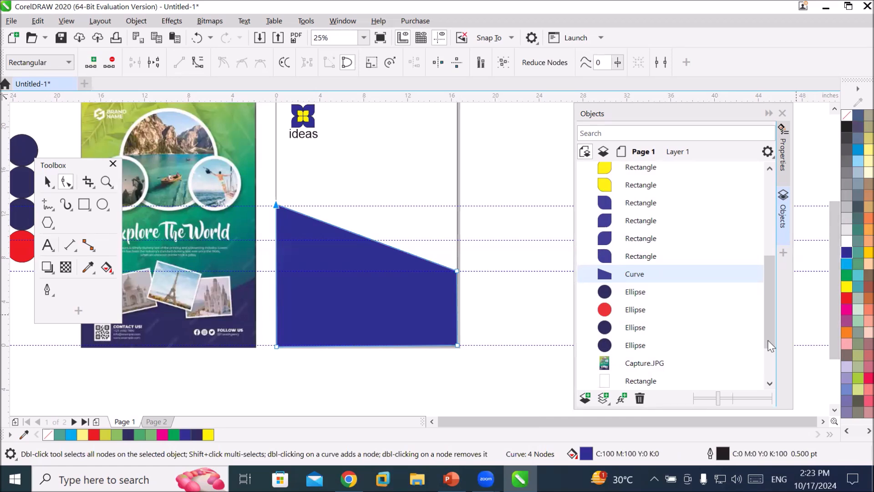
{"action": "left_click_drag", "start_coordinate": [458, 345], "coordinate": [457, 304]}
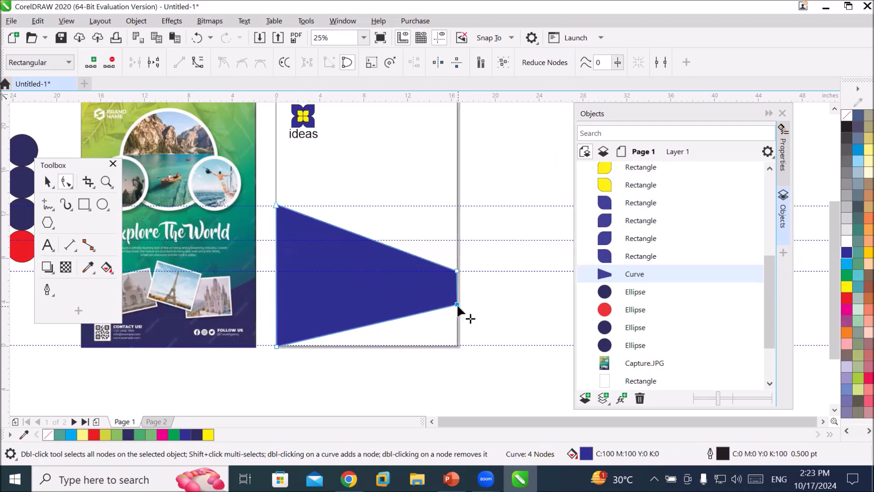
Reshape the curve's nodes and mirror-copy it horizontally into a V-shaped bottom band.
{"action": "left_click_drag", "start_coordinate": [457, 304], "coordinate": [457, 345]}
{"action": "left_click_drag", "start_coordinate": [280, 213], "coordinate": [461, 334]}
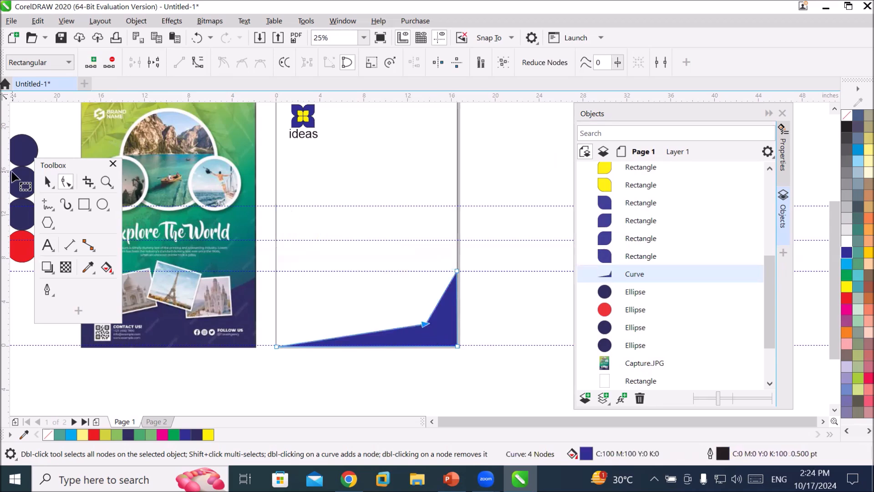
{"action": "left_click", "coordinate": [47, 182]}
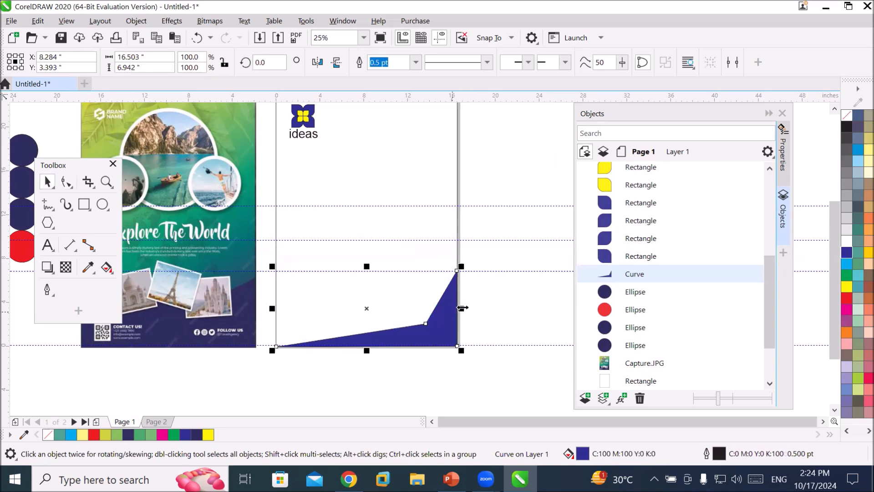
{"action": "left_click_drag", "start_coordinate": [461, 308], "coordinate": [228, 318]}
{"action": "left_click_drag", "start_coordinate": [116, 342], "coordinate": [296, 343]}
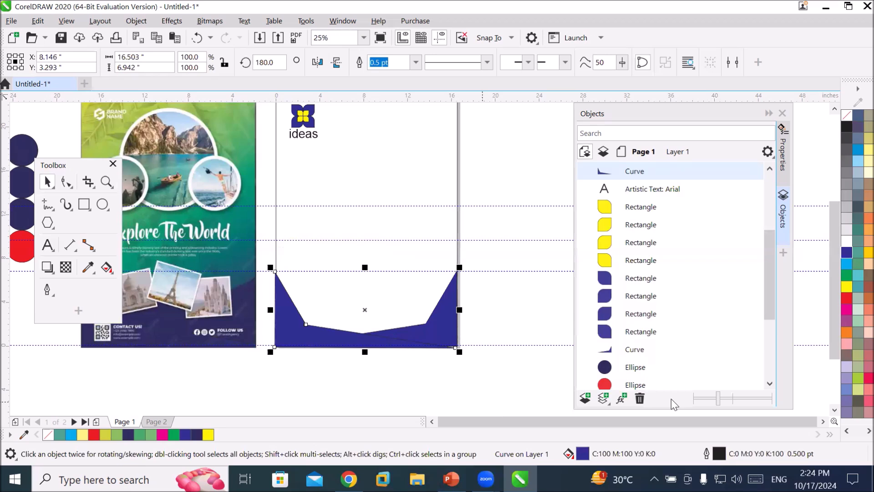
{"action": "left_click", "coordinate": [513, 337]}
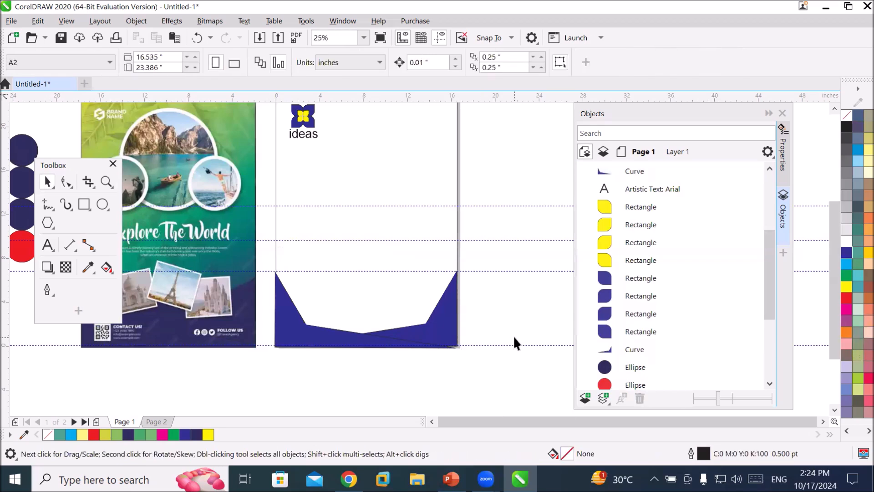
Copy both bottom bands to the top of the page, mirror them vertically and fill them red.
{"action": "scroll", "coordinate": [540, 313], "scroll_direction": "down", "scroll_amount": 2}
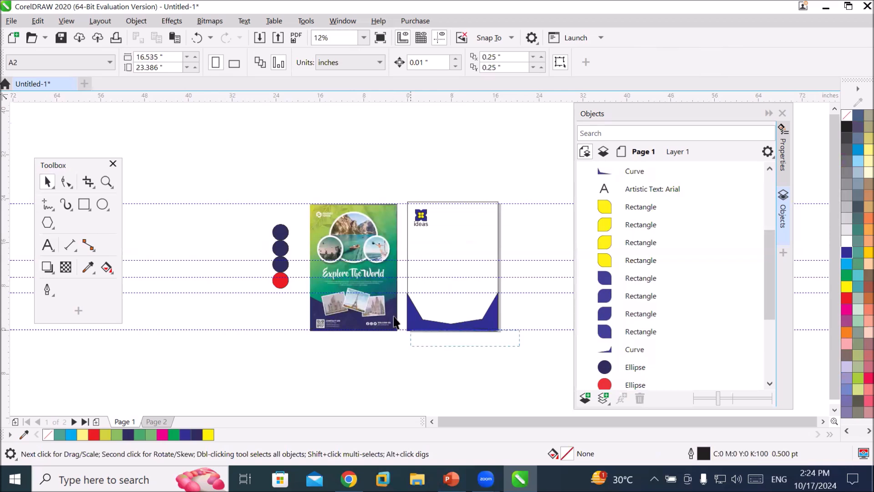
{"action": "left_click", "coordinate": [414, 319]}
{"action": "left_click_drag", "start_coordinate": [414, 318], "coordinate": [414, 228]}
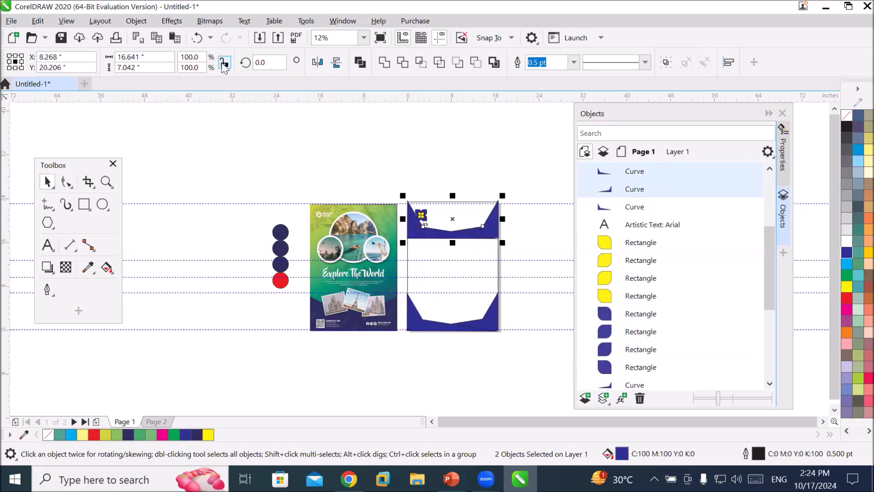
{"action": "left_click", "coordinate": [337, 62]}
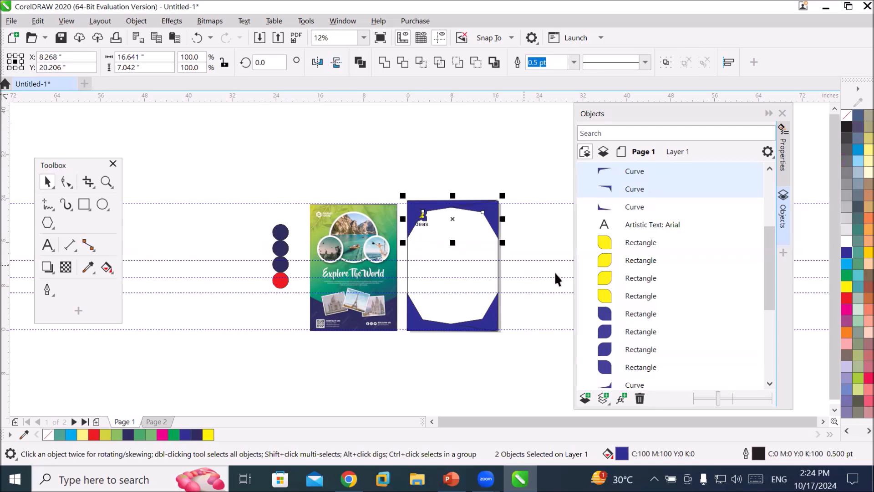
{"action": "left_click", "coordinate": [844, 299]}
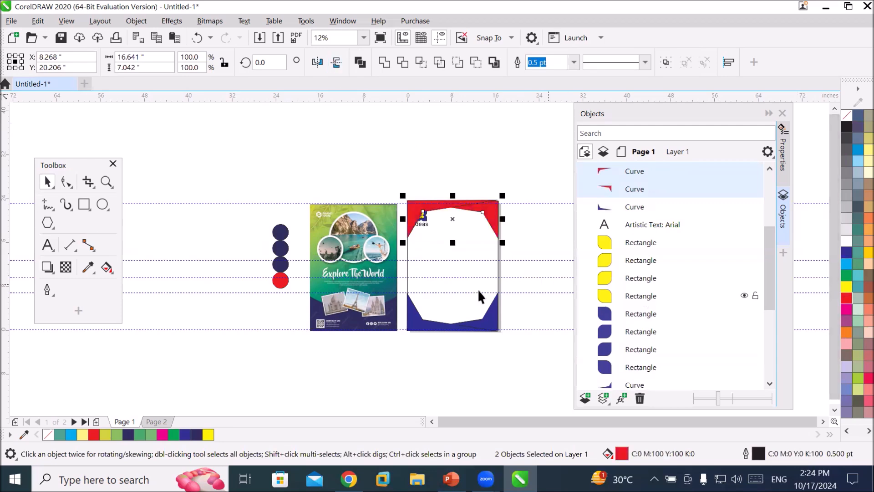
{"action": "left_click", "coordinate": [537, 307]}
{"action": "scroll", "coordinate": [538, 308], "scroll_direction": "up", "scroll_amount": 2}
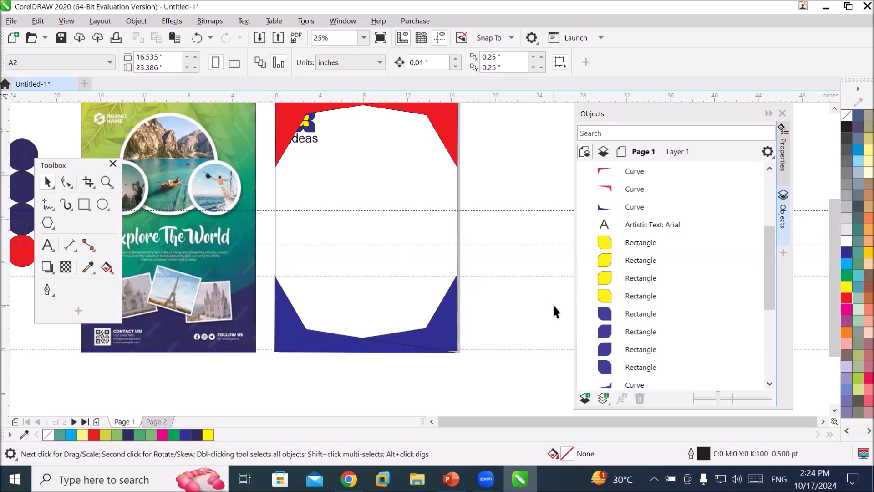
Undo the band copies, mirroring and node changes back to the raised lower-right node.
{"action": "key", "text": "ctrl+z"}
{"action": "key", "text": "ctrl+z"}
{"action": "key", "text": "ctrl+z"}
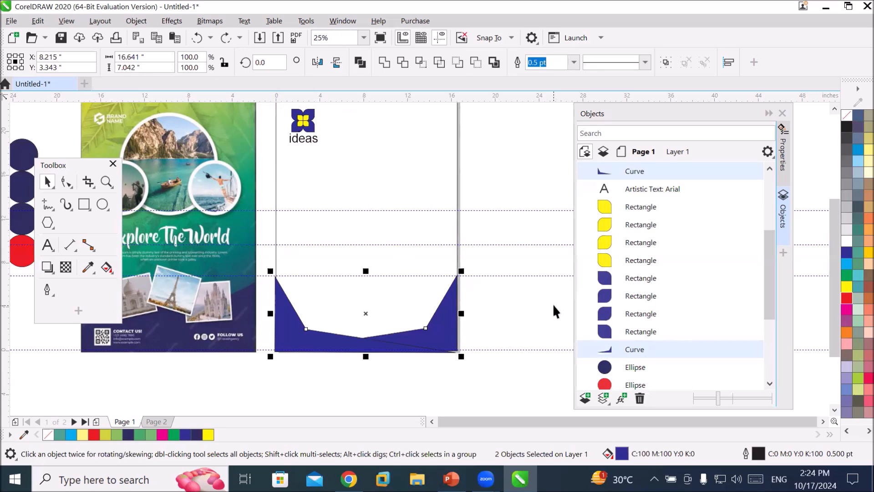
{"action": "key", "text": "ctrl+z"}
{"action": "key", "text": "ctrl+z"}
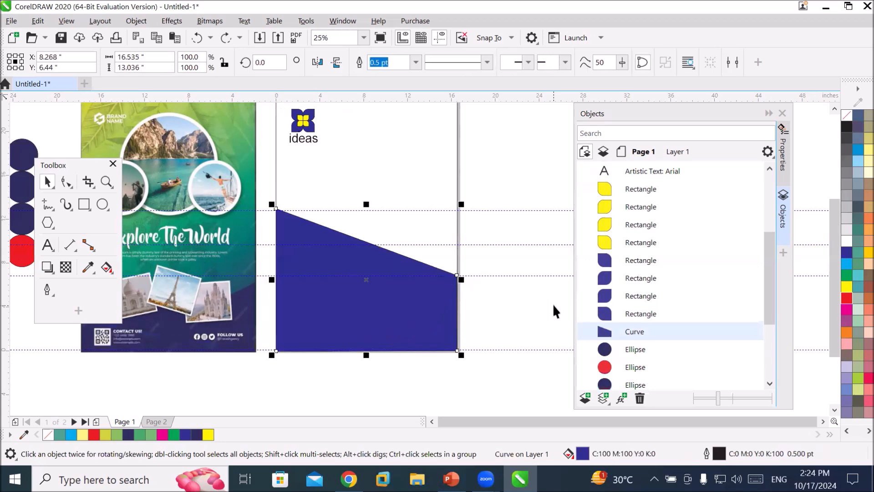
{"action": "key", "text": "ctrl+z"}
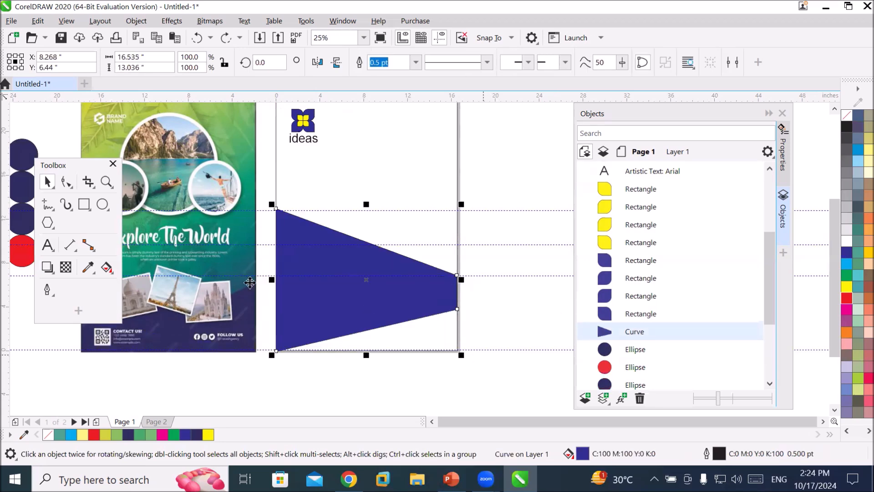
{"action": "left_click", "coordinate": [66, 181]}
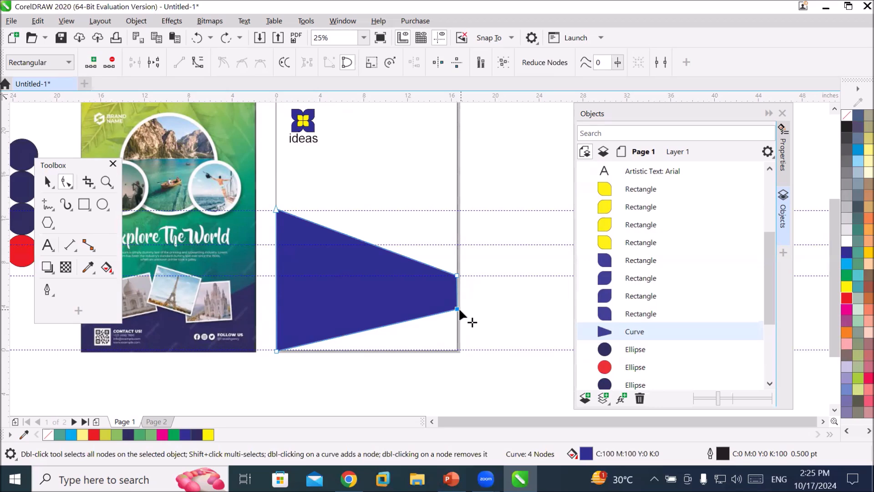
Drag the curve's nodes back into a rectangle across the lower part of the page and remove its fill.
{"action": "left_click_drag", "start_coordinate": [457, 309], "coordinate": [458, 351]}
{"action": "left_click_drag", "start_coordinate": [277, 210], "coordinate": [276, 276]}
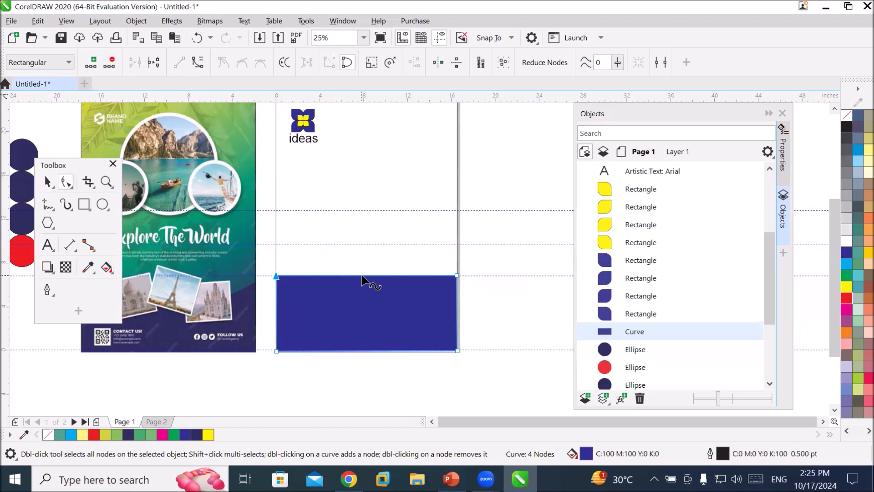
{"action": "scroll", "coordinate": [362, 278], "scroll_direction": "up", "scroll_amount": 2}
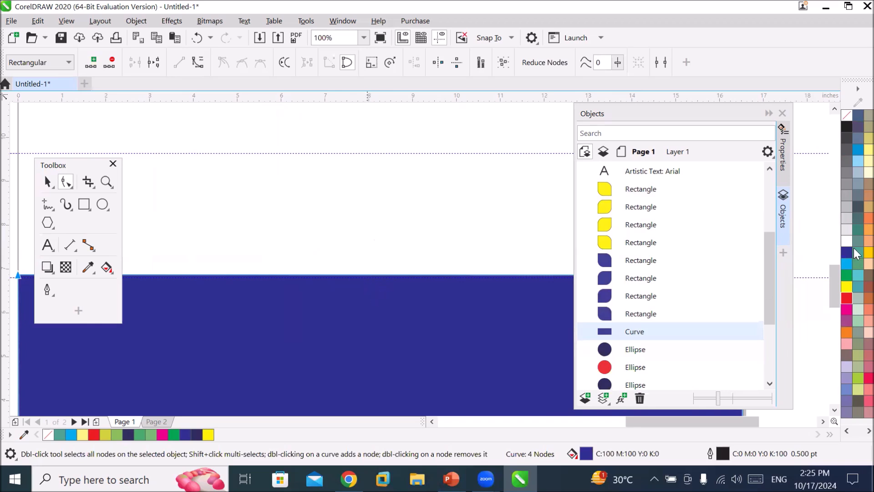
{"action": "left_click", "coordinate": [848, 117]}
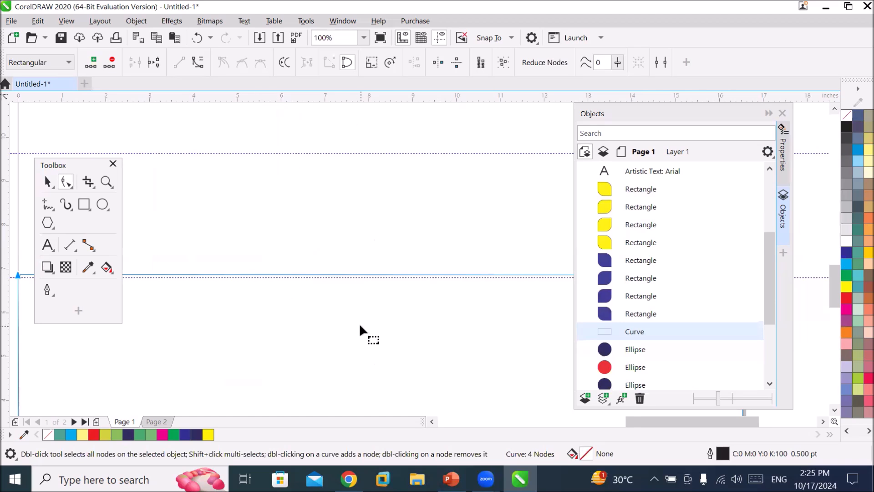
{"action": "scroll", "coordinate": [358, 323], "scroll_direction": "down", "scroll_amount": 2}
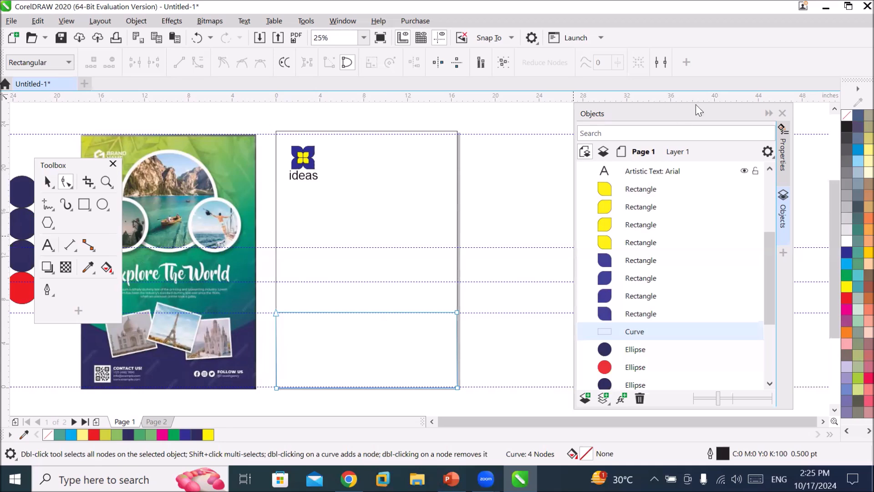
Select the lower rectangle and set its outline width to 24 pt.
{"action": "left_click", "coordinate": [768, 114]}
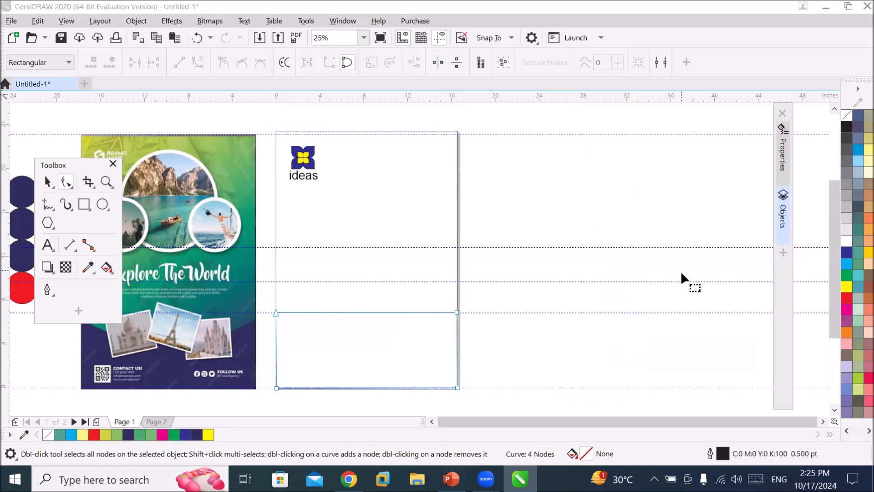
{"action": "scroll", "coordinate": [487, 394], "scroll_direction": "up", "scroll_amount": 1}
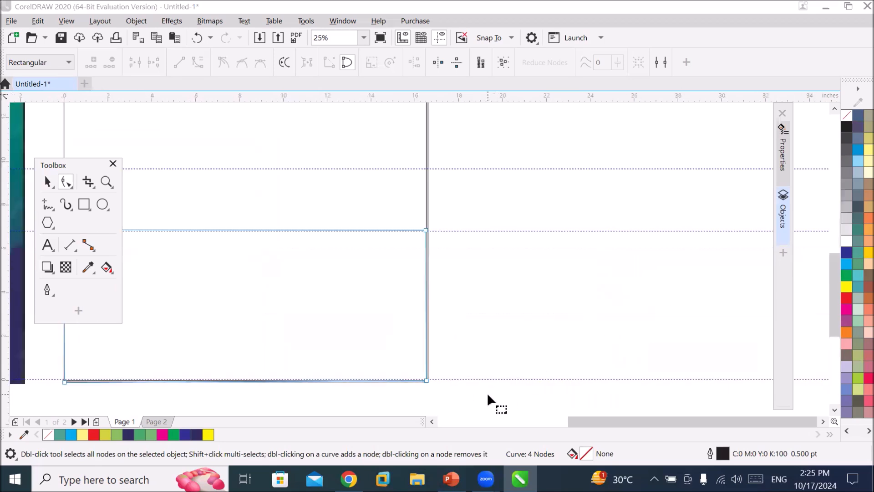
{"action": "left_click", "coordinate": [432, 422]}
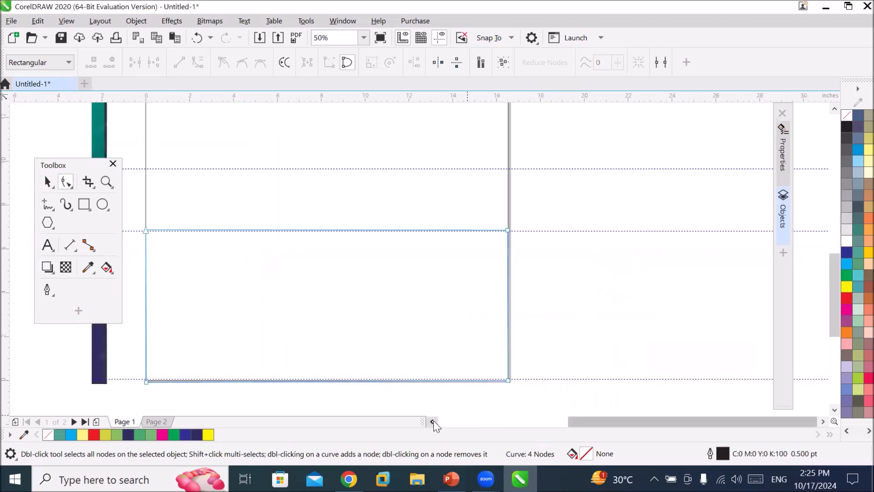
{"action": "left_click", "coordinate": [47, 182]}
{"action": "key", "text": "space"}
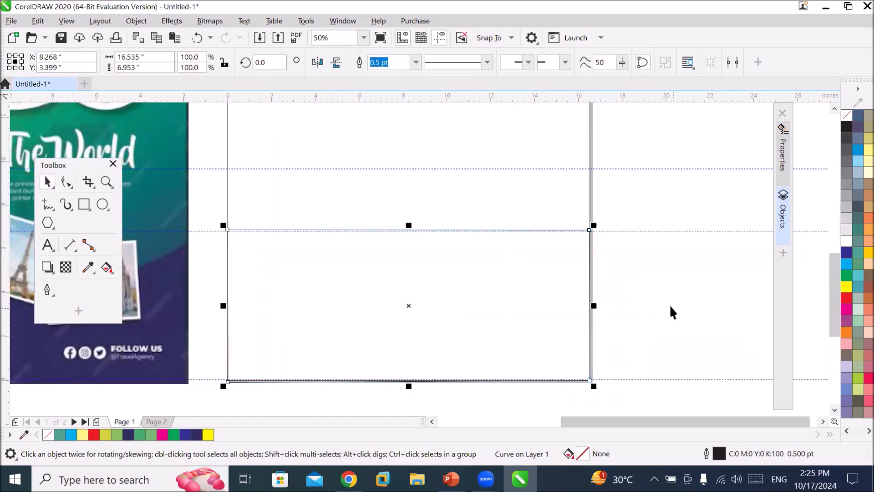
{"action": "left_click", "coordinate": [535, 379]}
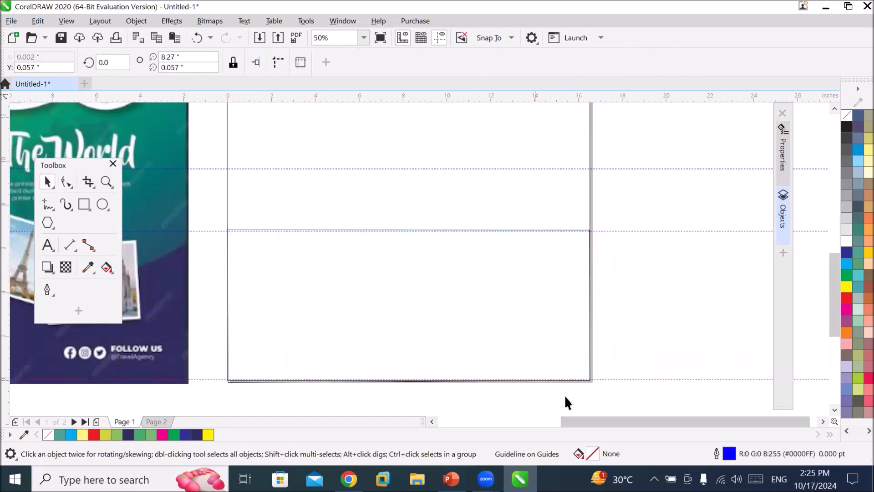
{"action": "left_click", "coordinate": [484, 271]}
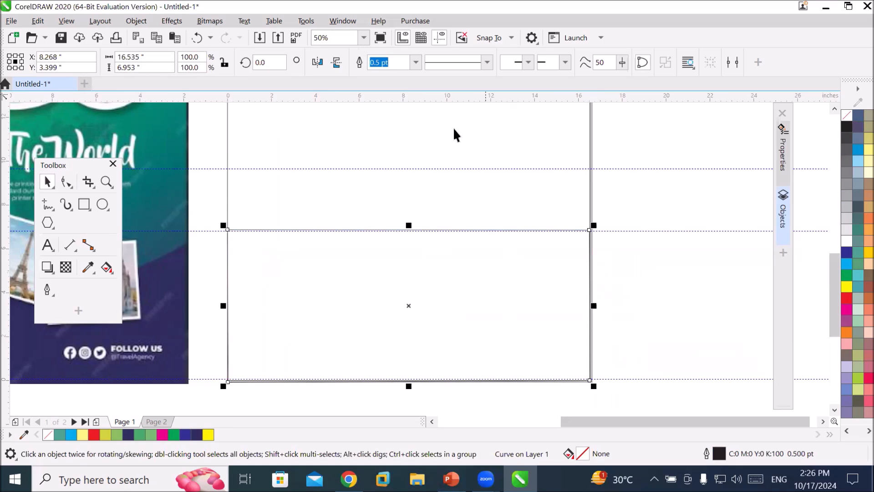
{"action": "left_click", "coordinate": [415, 64]}
{"action": "left_click", "coordinate": [396, 148]}
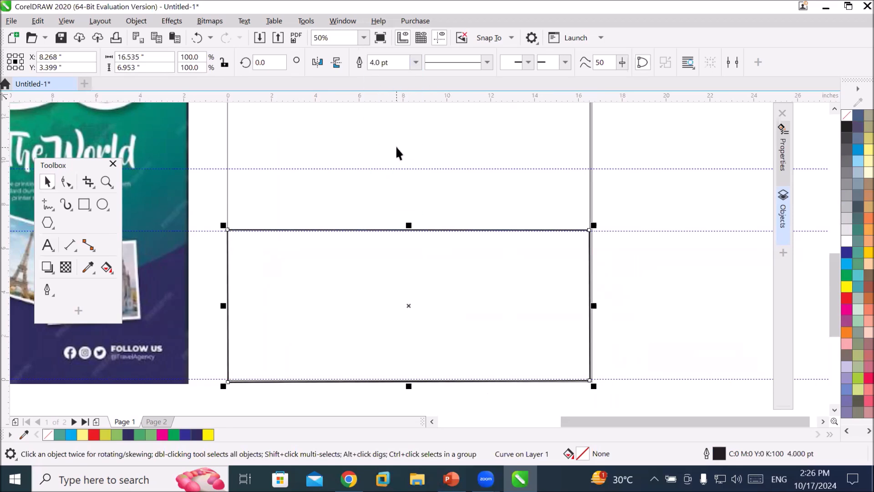
{"action": "left_click", "coordinate": [415, 63]}
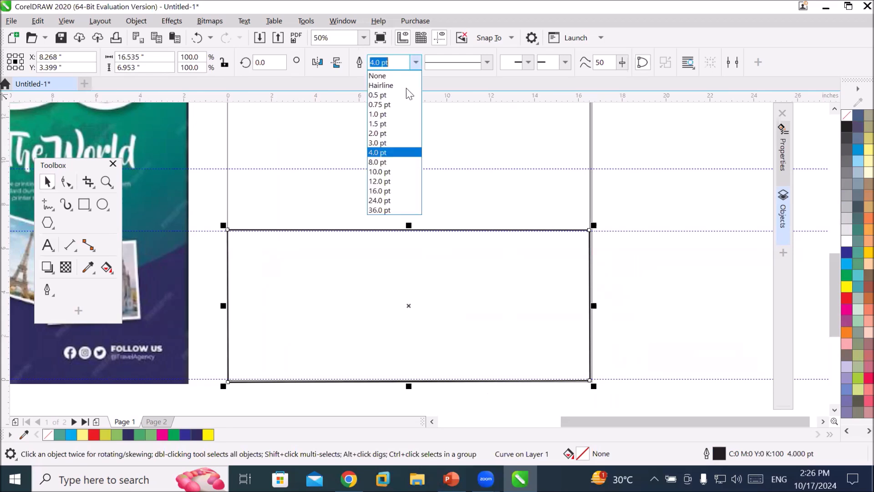
{"action": "left_click", "coordinate": [399, 201]}
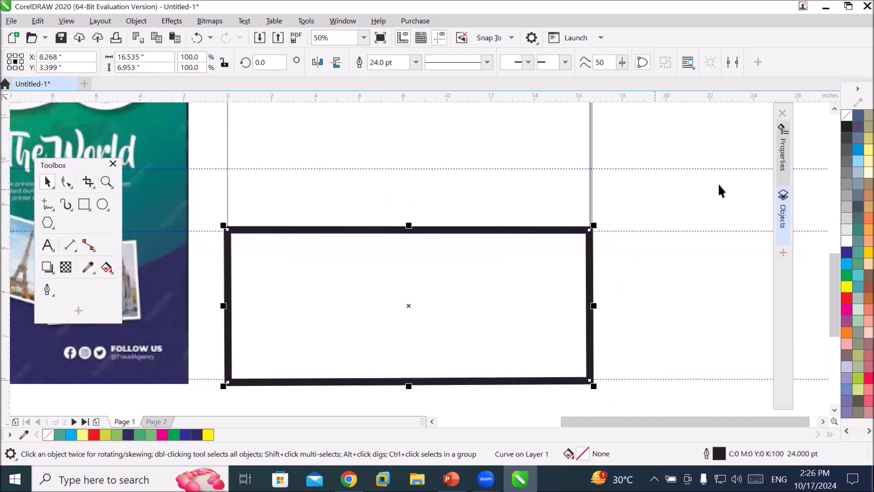
{"action": "left_click", "coordinate": [784, 159]}
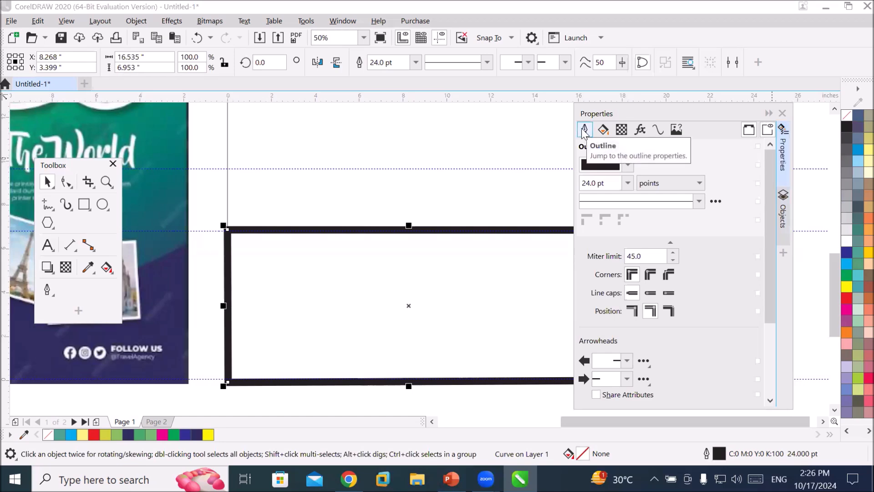
{"action": "left_click", "coordinate": [603, 130]}
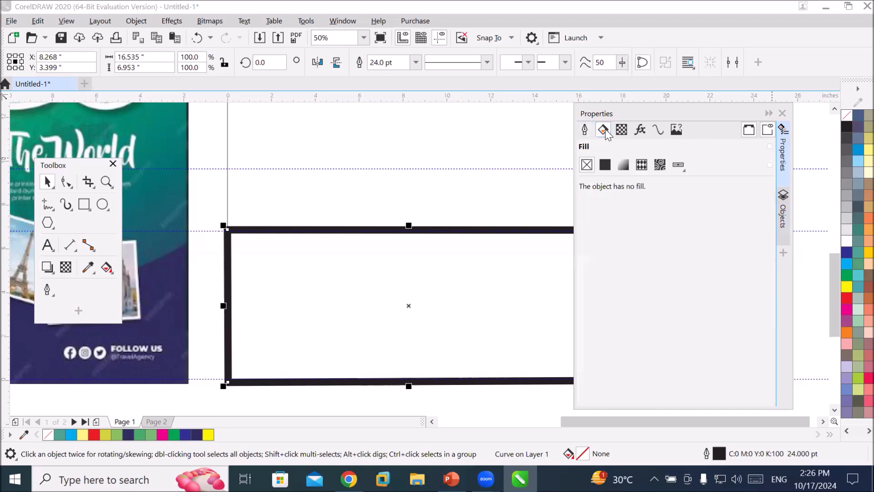
{"action": "left_click", "coordinate": [604, 165]}
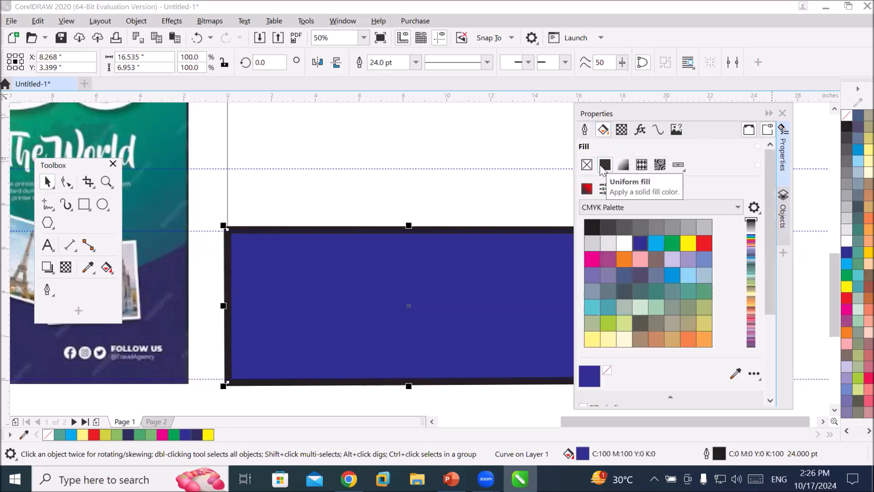
{"action": "left_click", "coordinate": [587, 165]}
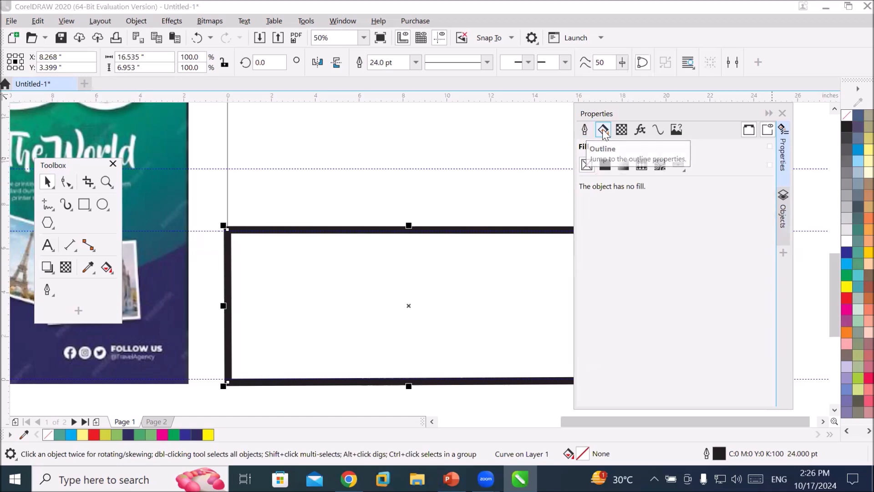
Set the rectangle's outline colour to green, C70 M0 Y100 K0.
{"action": "left_click", "coordinate": [585, 131]}
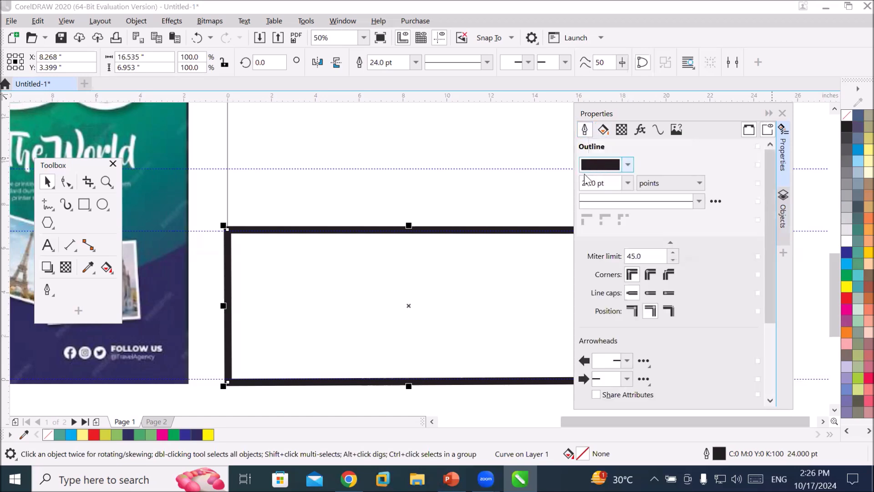
{"action": "left_click", "coordinate": [628, 166]}
{"action": "left_click", "coordinate": [672, 234]}
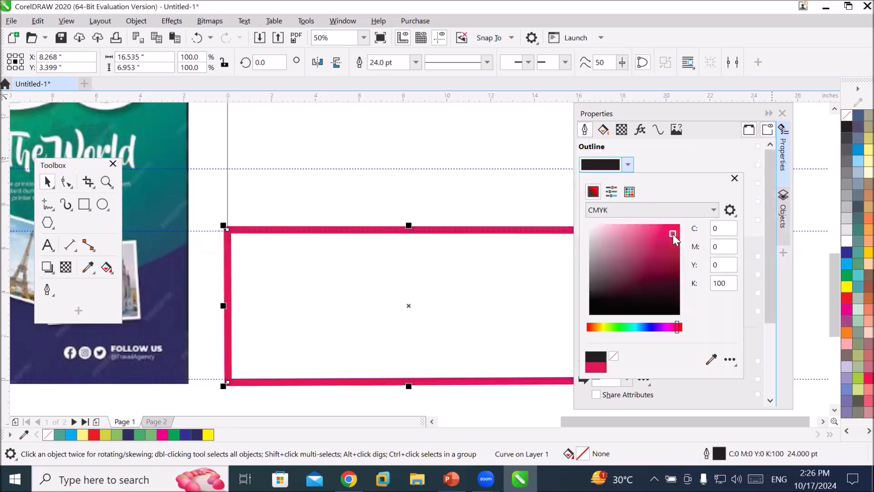
{"action": "left_click_drag", "start_coordinate": [677, 327], "coordinate": [622, 327]}
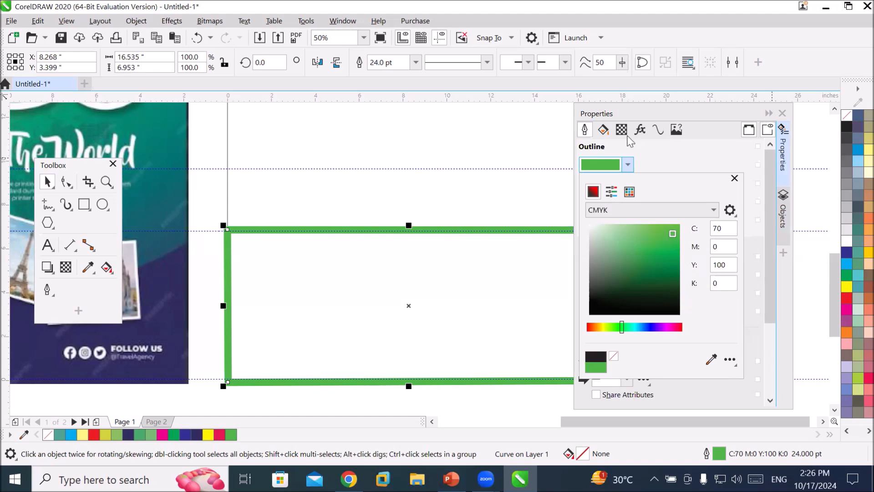
{"action": "left_click", "coordinate": [584, 132]}
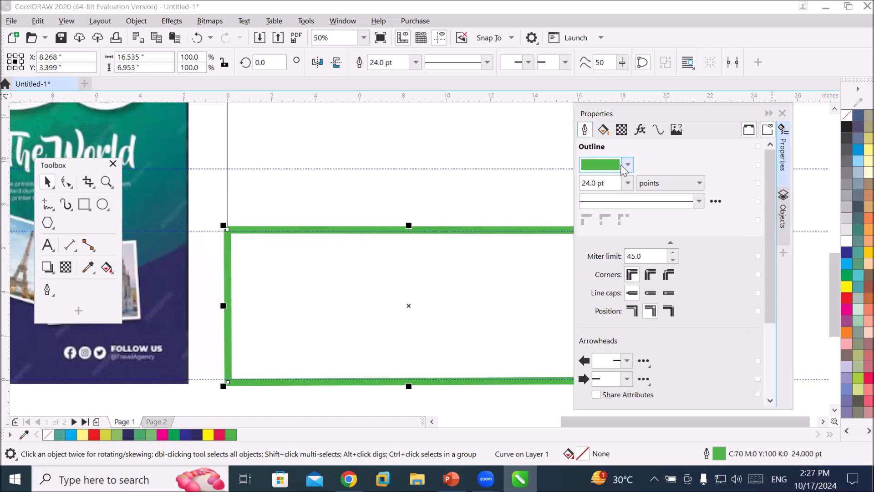
Set the rectangle's outline width to 36.0 pt.
{"action": "left_click", "coordinate": [628, 183]}
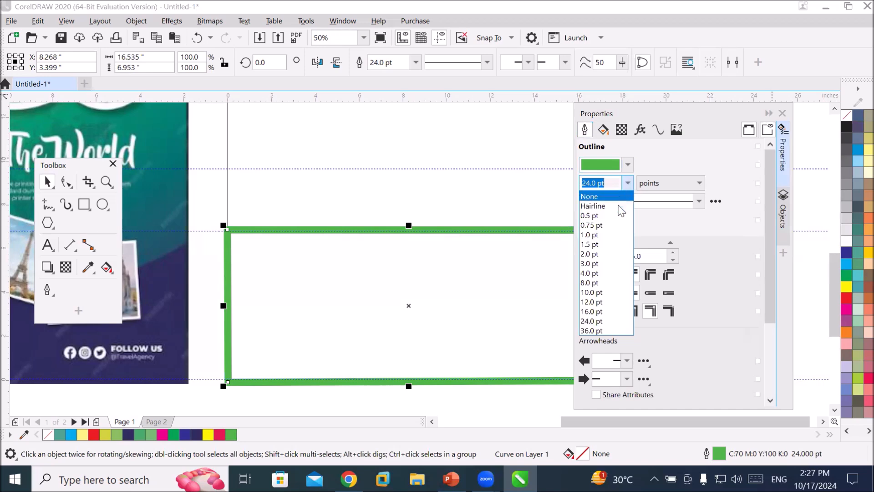
{"action": "left_click", "coordinate": [606, 274]}
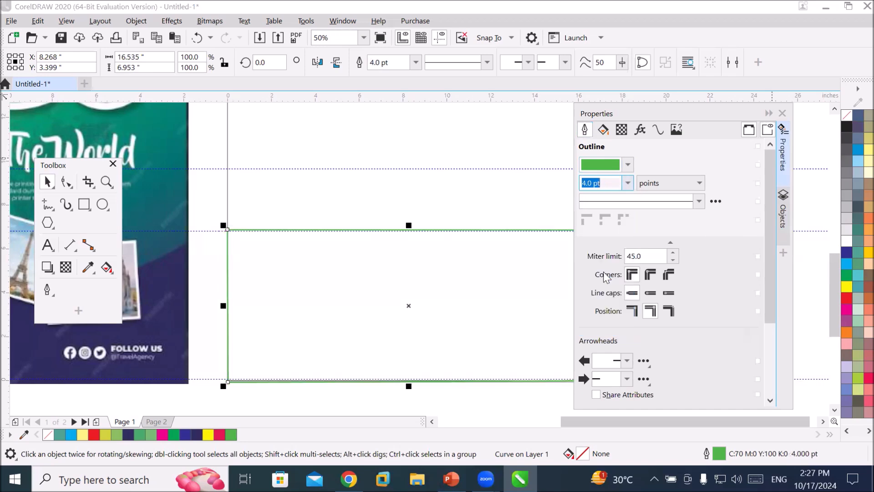
{"action": "left_click", "coordinate": [627, 183]}
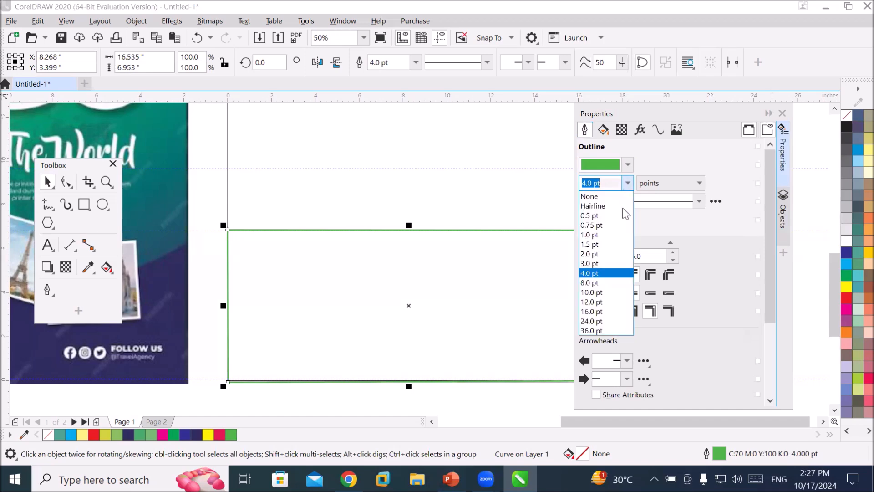
{"action": "left_click", "coordinate": [604, 327]}
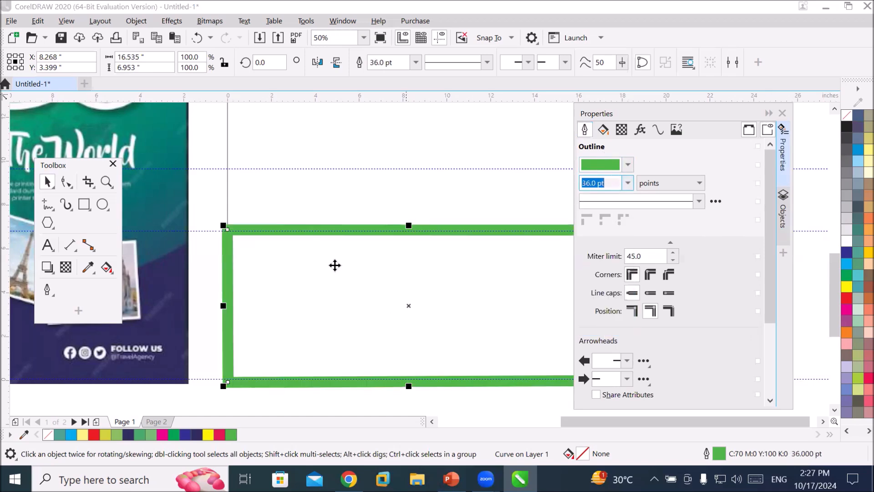
{"action": "left_click", "coordinate": [416, 63]}
{"action": "left_click", "coordinate": [416, 64]}
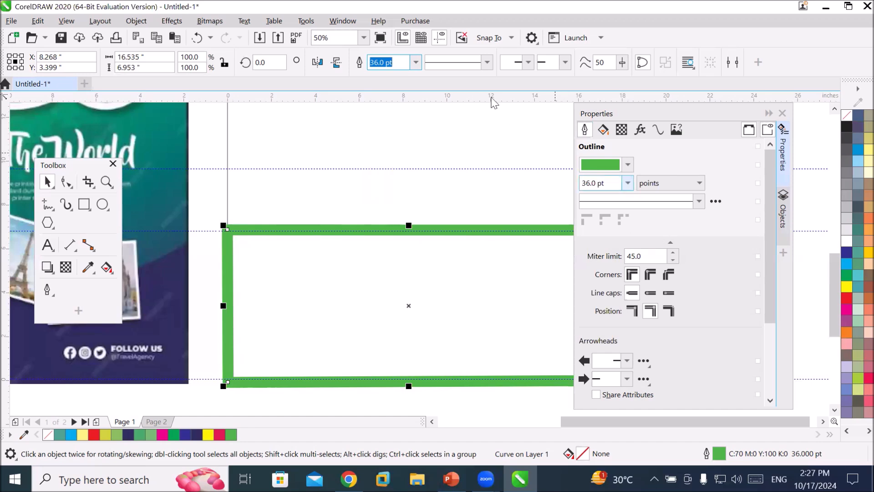
Give the rectangle's outline a dashed line style with square dashes.
{"action": "left_click", "coordinate": [487, 63]}
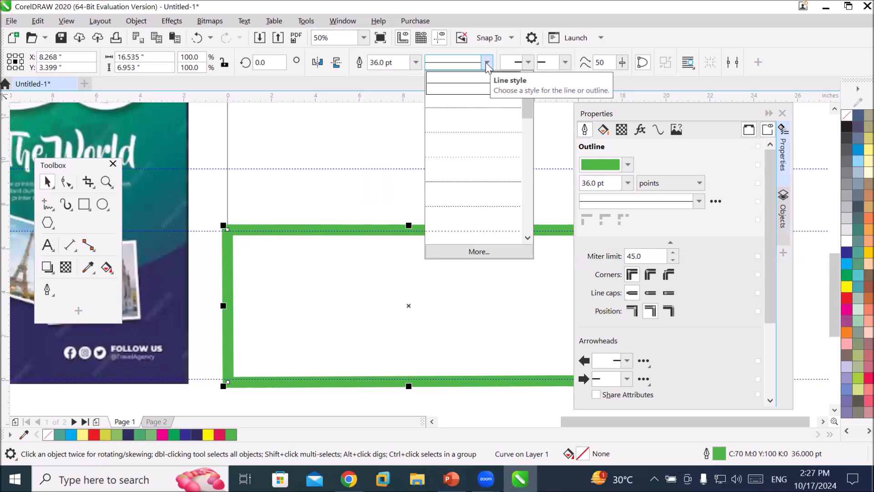
{"action": "left_click", "coordinate": [487, 63]}
{"action": "left_click", "coordinate": [699, 202]}
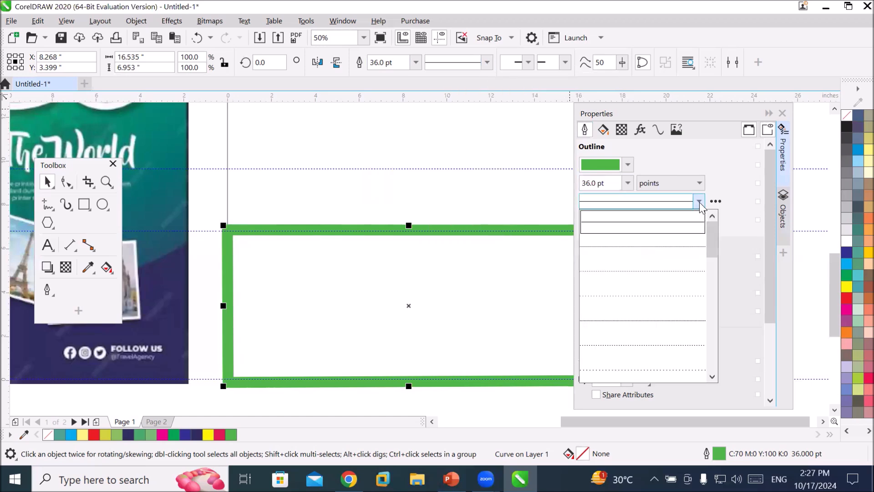
{"action": "left_click", "coordinate": [670, 253]}
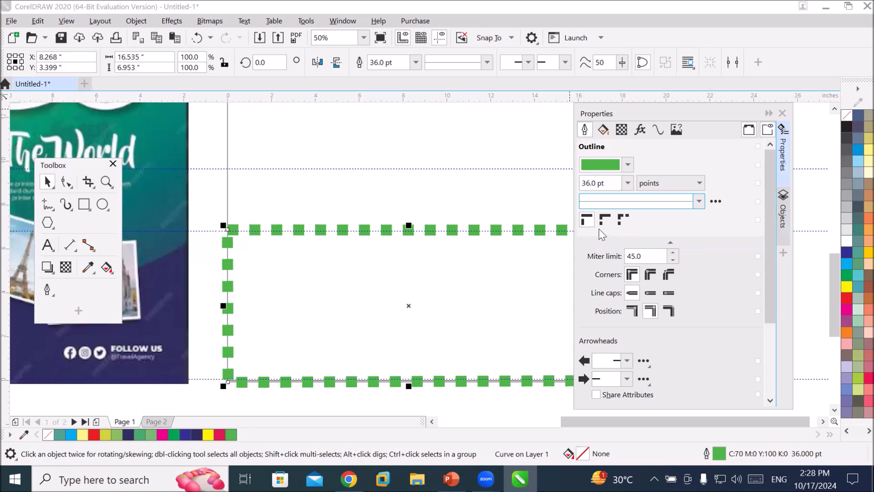
Switch the dashes between default and corner-aligned placement to compare how they meet at the rectangle's corner.
{"action": "left_click", "coordinate": [588, 223]}
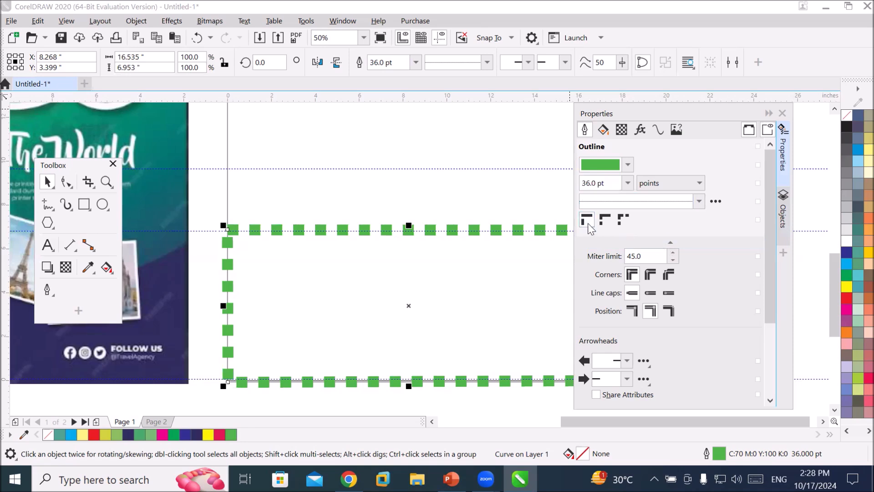
{"action": "left_click", "coordinate": [604, 222]}
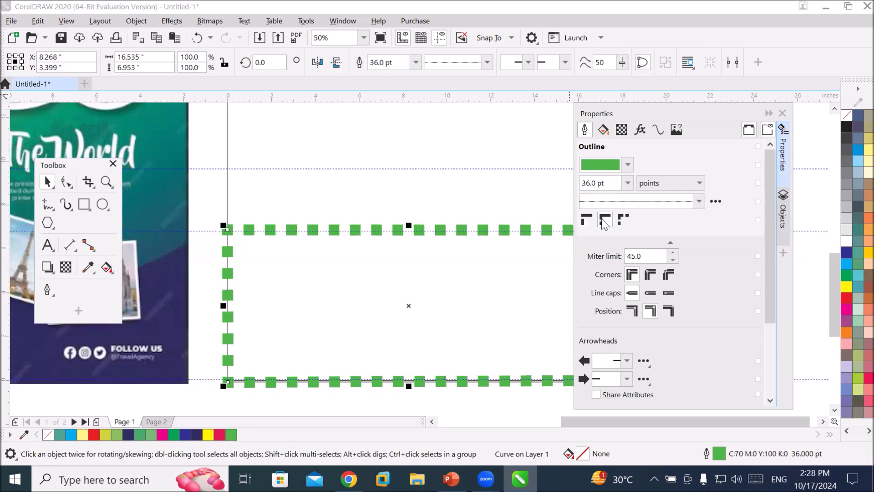
{"action": "scroll", "coordinate": [205, 228], "scroll_direction": "up", "scroll_amount": 3}
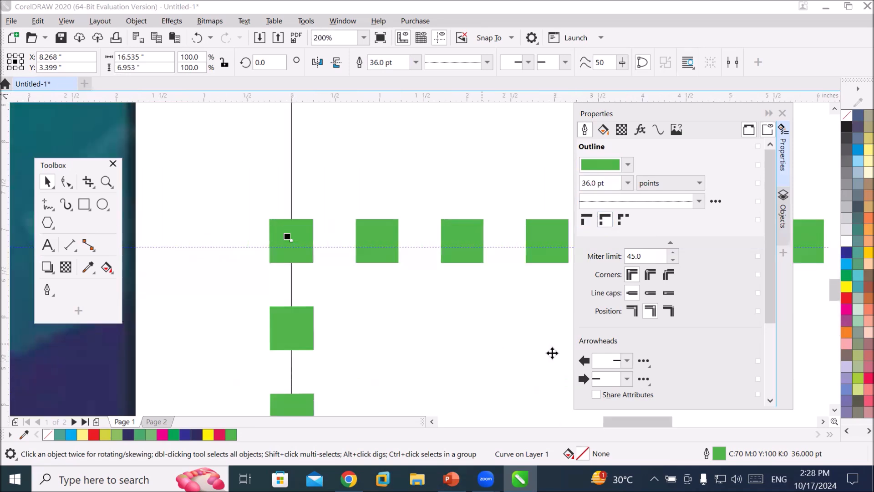
{"action": "left_click", "coordinate": [586, 221]}
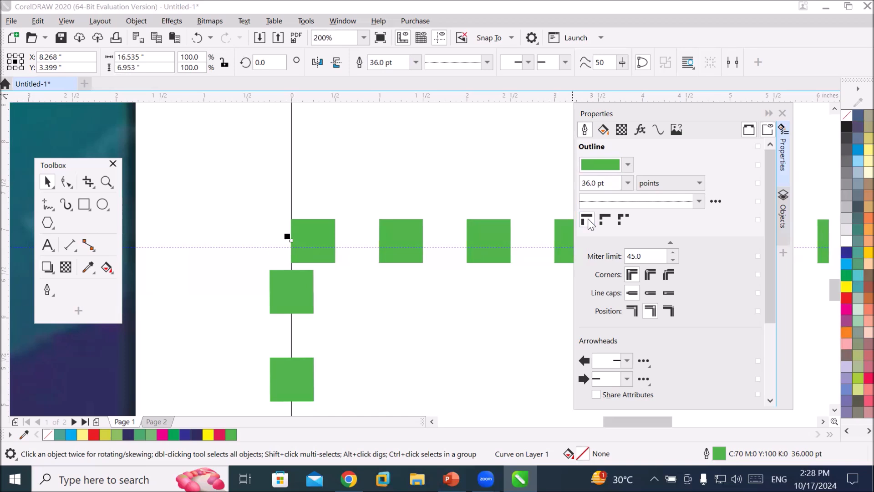
{"action": "left_click", "coordinate": [606, 221]}
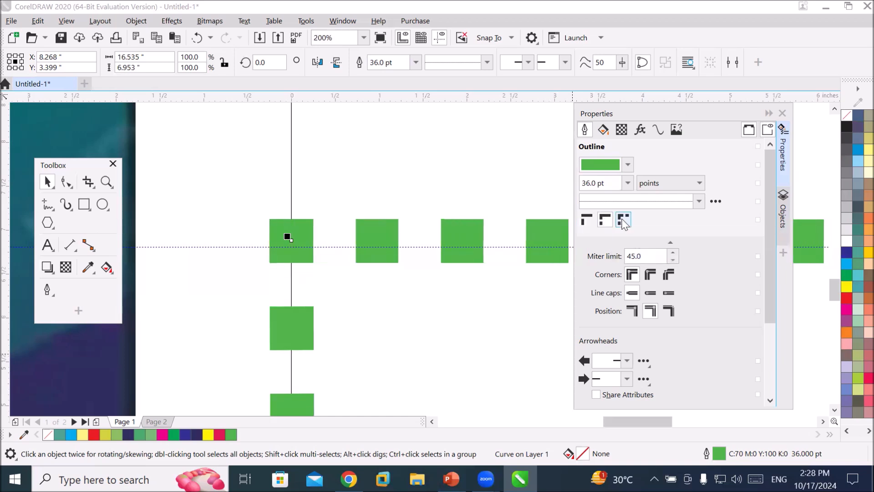
{"action": "left_click", "coordinate": [587, 221]}
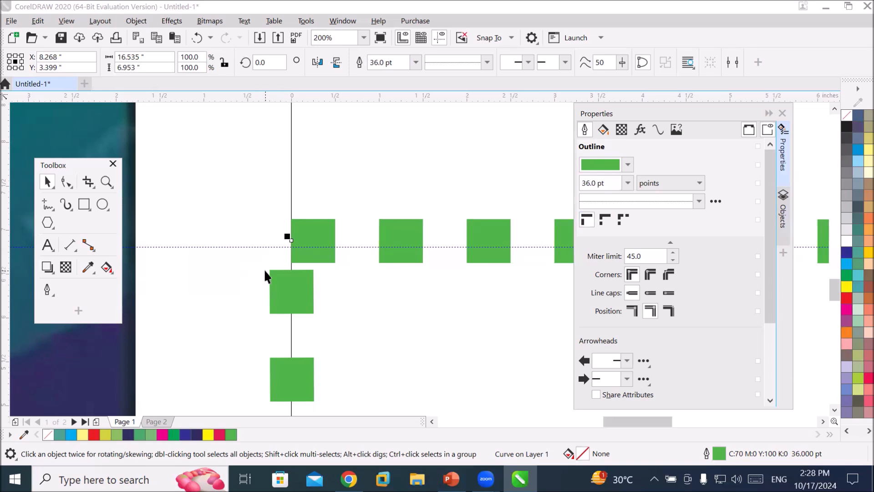
Align the outline dashes to the corners and switch the outline to a longer-dash line style.
{"action": "left_click", "coordinate": [606, 220]}
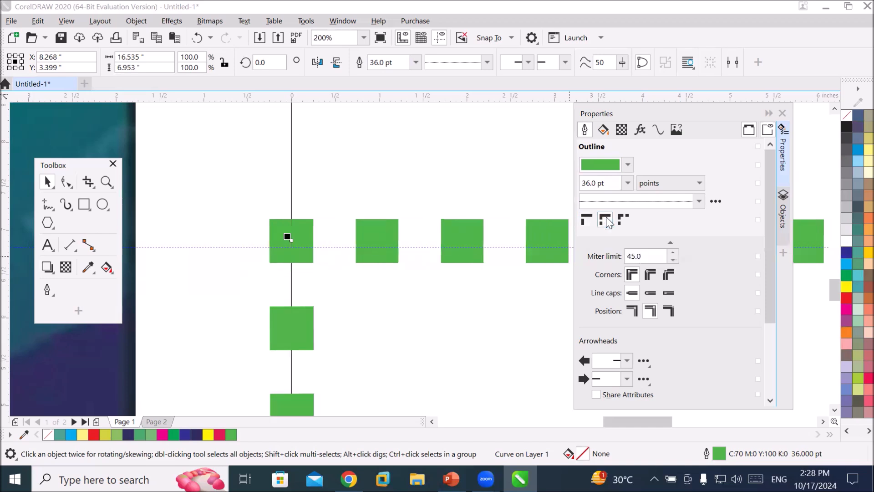
{"action": "left_click", "coordinate": [699, 202]}
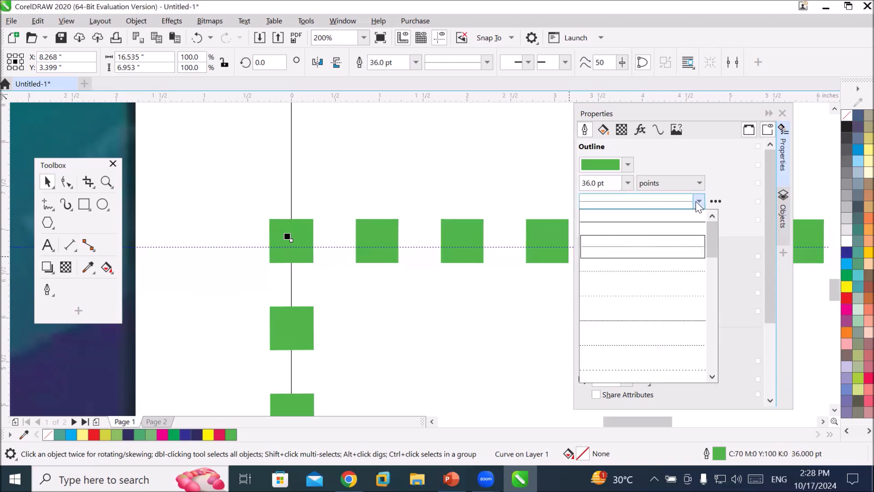
{"action": "left_click", "coordinate": [713, 350]}
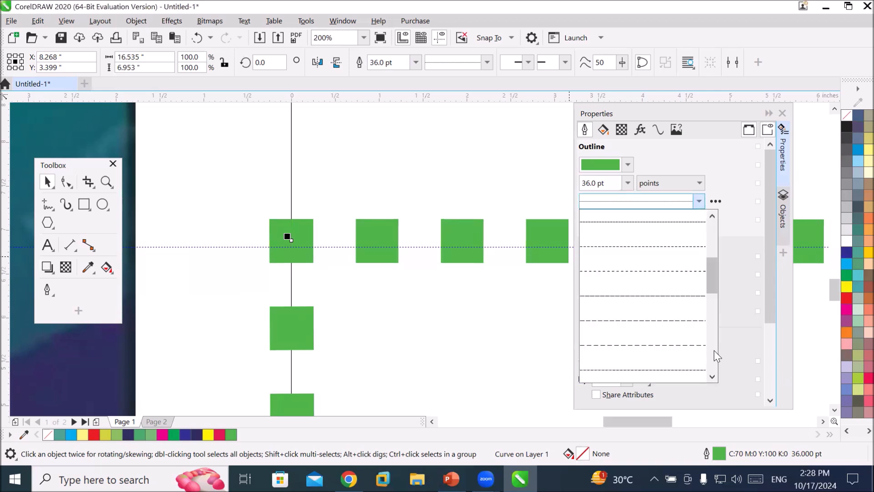
{"action": "left_click", "coordinate": [650, 352]}
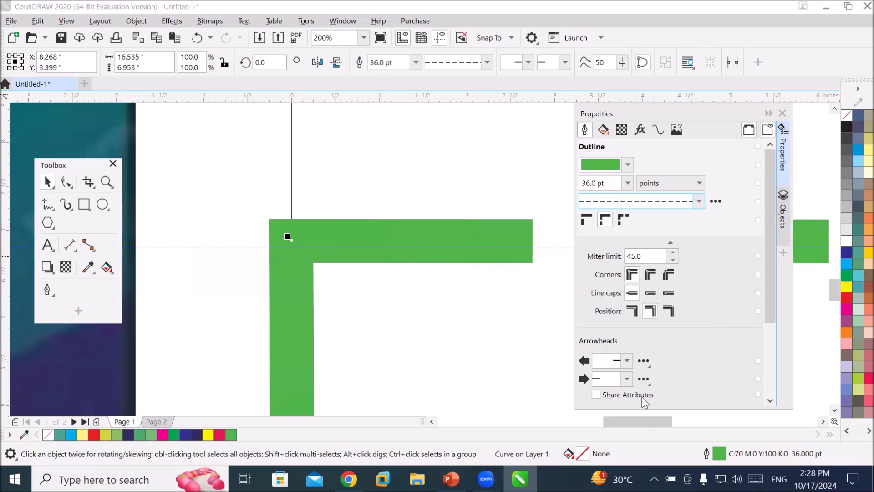
Cycle through the three dash placement options on the full frame, finishing with dashes aligned to corners.
{"action": "scroll", "coordinate": [493, 360], "scroll_direction": "down", "scroll_amount": 2}
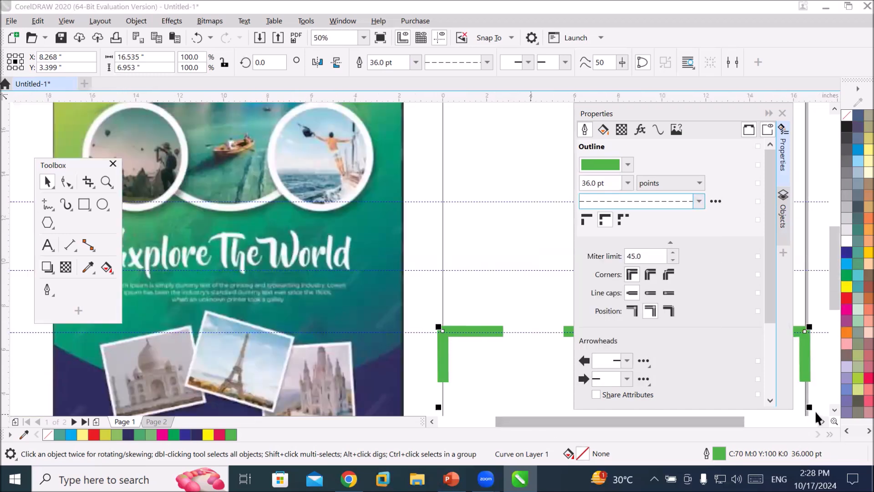
{"action": "left_click", "coordinate": [834, 409]}
{"action": "left_click", "coordinate": [833, 409]}
{"action": "left_click", "coordinate": [833, 409]}
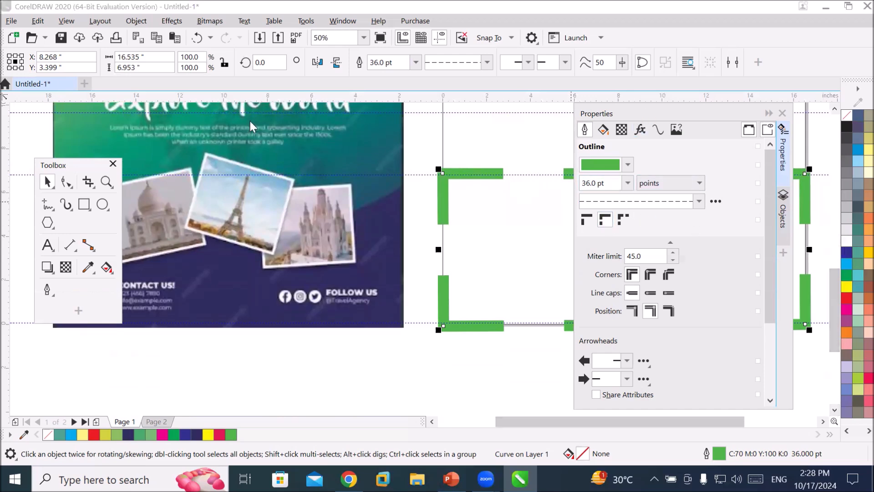
{"action": "left_click_drag", "start_coordinate": [635, 117], "coordinate": [240, 128]}
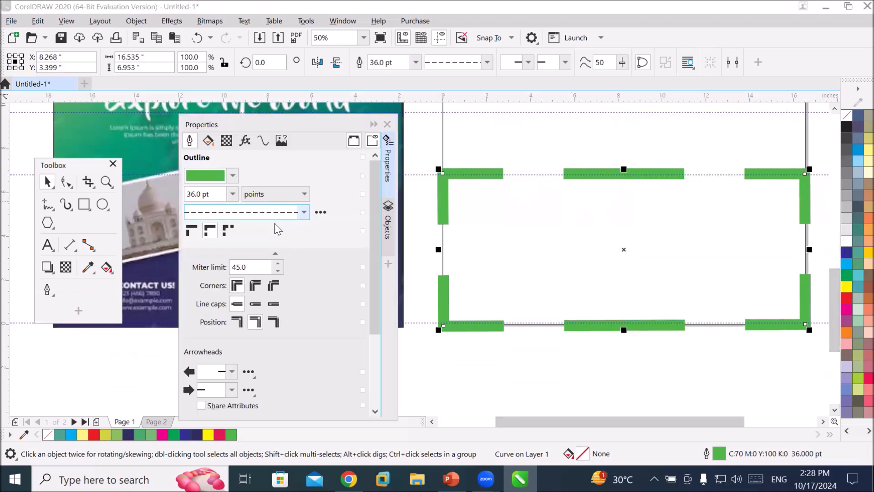
{"action": "left_click", "coordinate": [191, 231]}
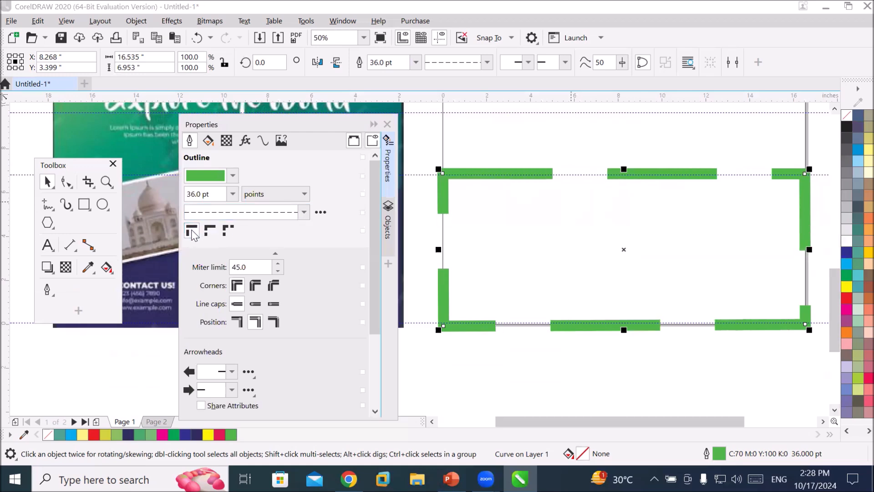
{"action": "left_click", "coordinate": [209, 231]}
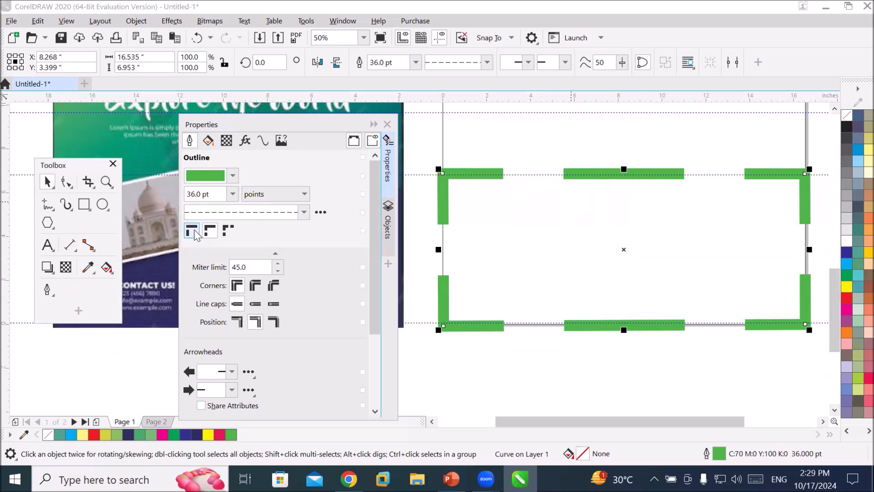
{"action": "left_click", "coordinate": [193, 232]}
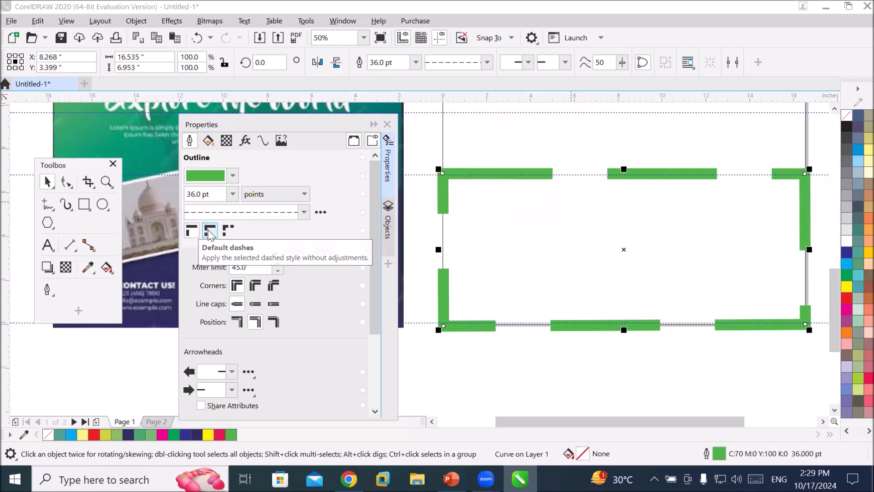
{"action": "left_click", "coordinate": [209, 230]}
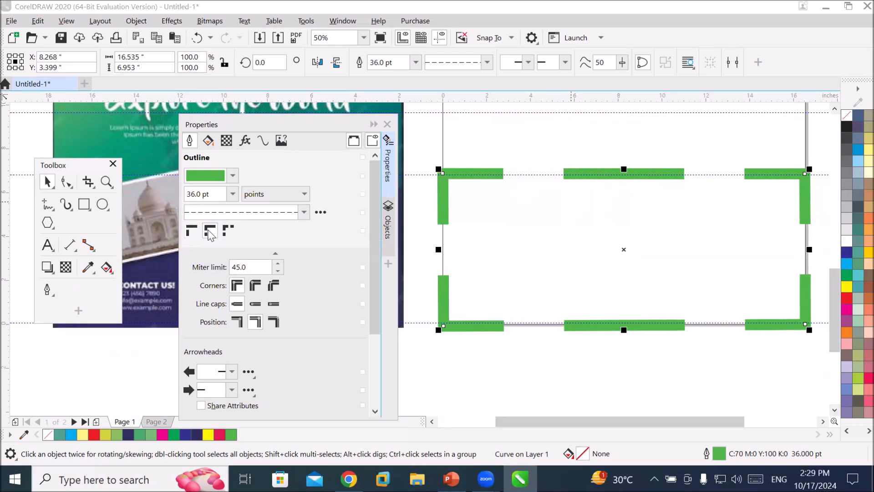
{"action": "left_click", "coordinate": [227, 231]}
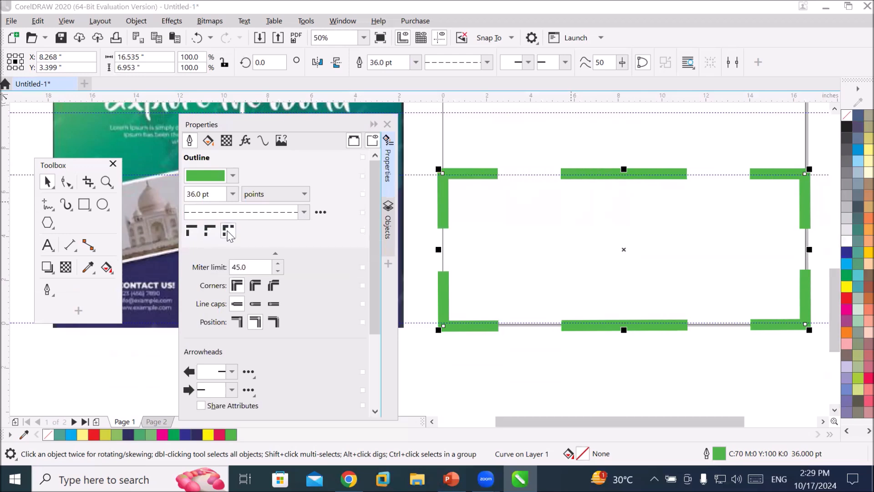
{"action": "left_click", "coordinate": [198, 233]}
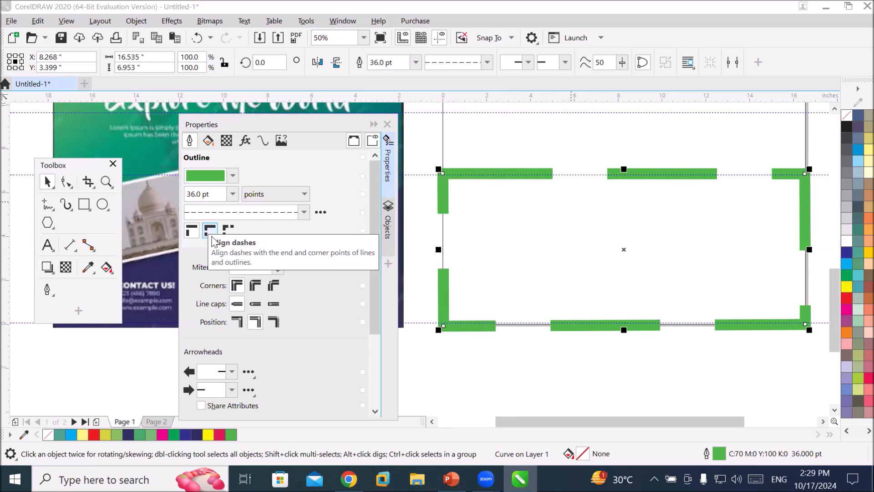
{"action": "left_click", "coordinate": [212, 236]}
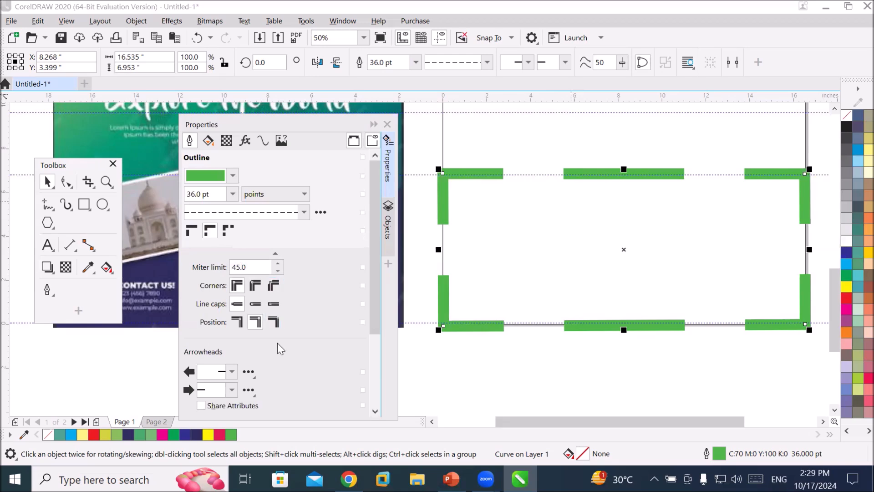
Try round and bevel corner styles on the outline before returning to mitered corners.
{"action": "scroll", "coordinate": [442, 173], "scroll_direction": "up", "scroll_amount": 2}
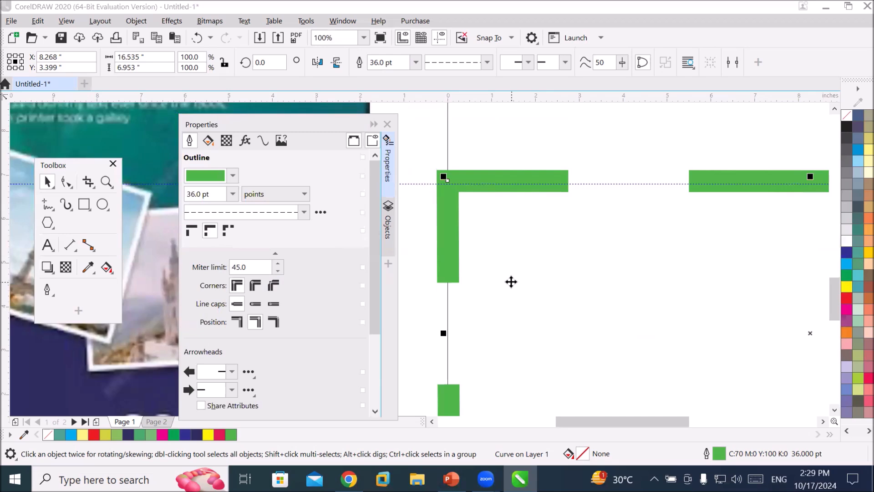
{"action": "left_click", "coordinate": [257, 289]}
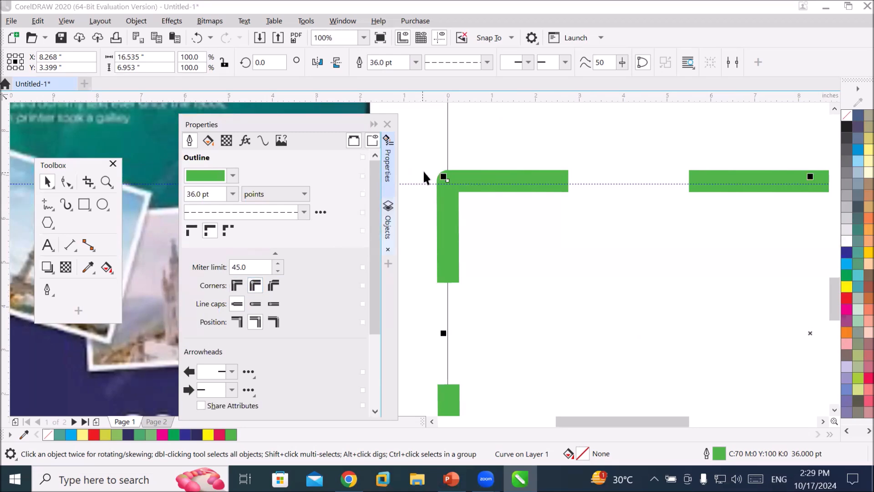
{"action": "scroll", "coordinate": [430, 162], "scroll_direction": "up", "scroll_amount": 3}
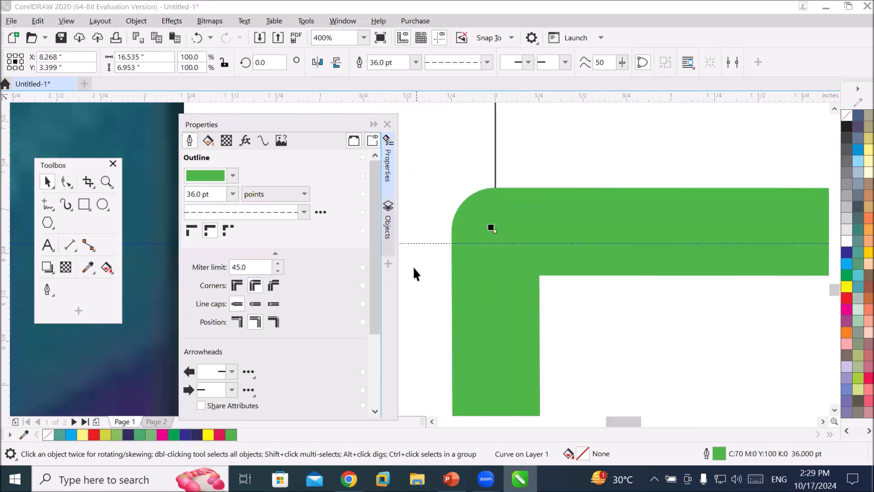
{"action": "left_click", "coordinate": [236, 286]}
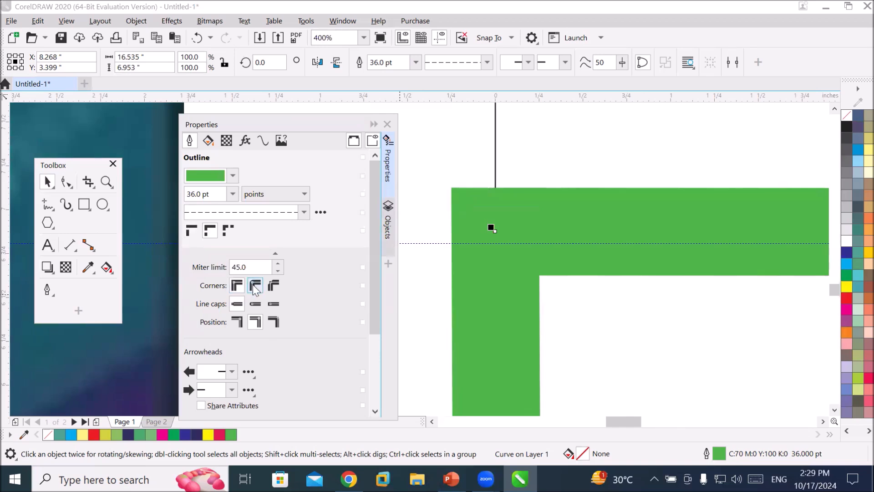
{"action": "left_click", "coordinate": [256, 288]}
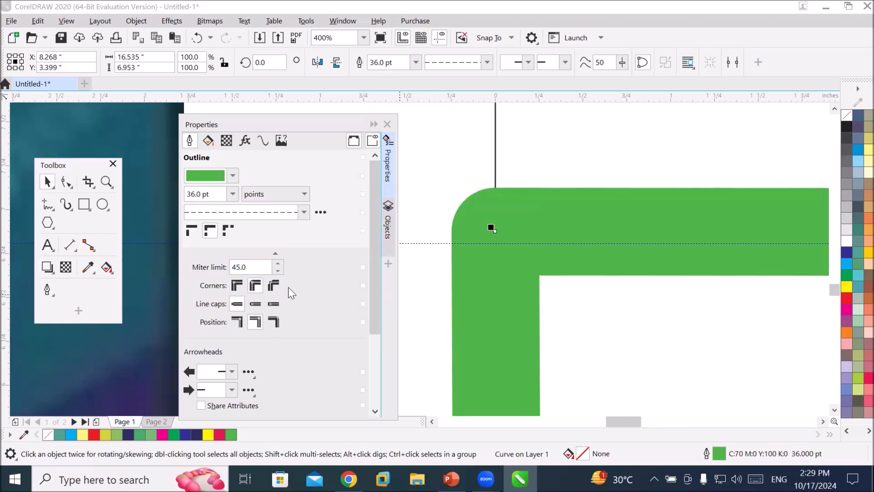
{"action": "left_click", "coordinate": [274, 285]}
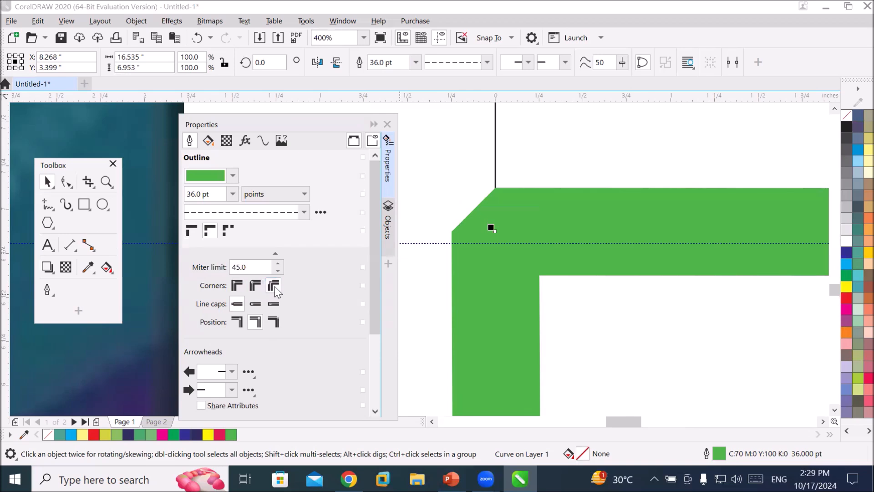
{"action": "left_click", "coordinate": [255, 286]}
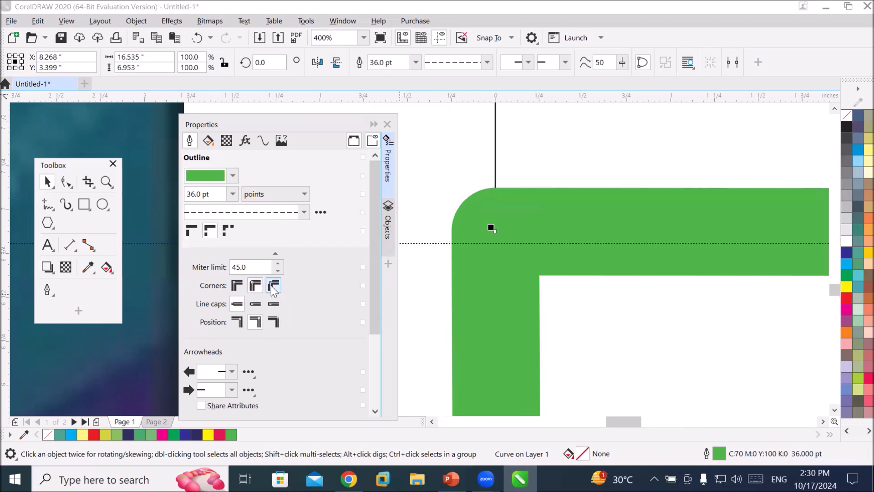
{"action": "left_click", "coordinate": [274, 285]}
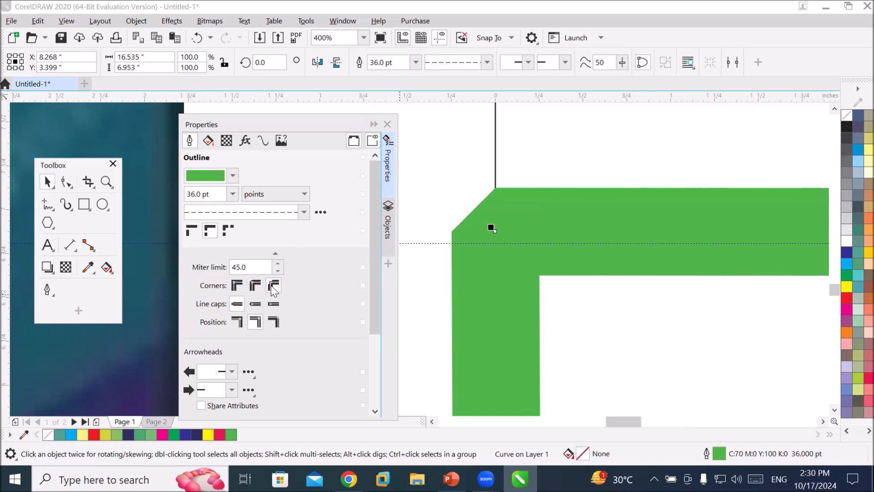
{"action": "left_click", "coordinate": [255, 286]}
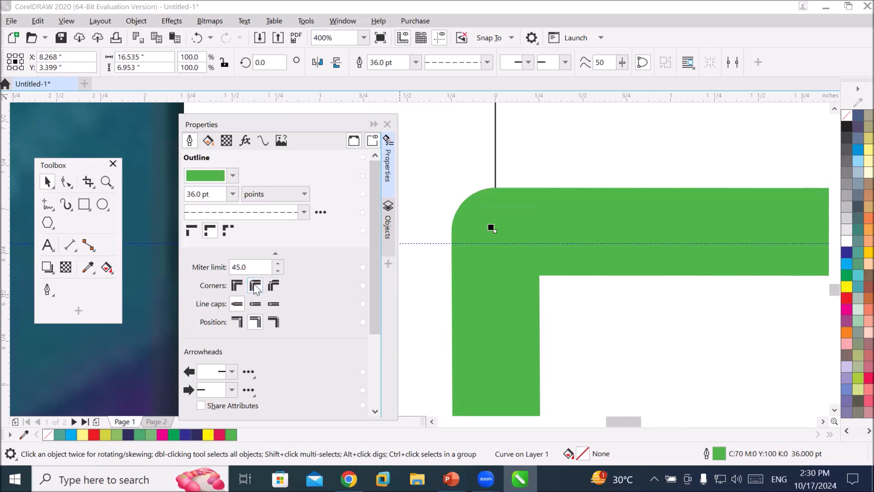
{"action": "left_click", "coordinate": [237, 286]}
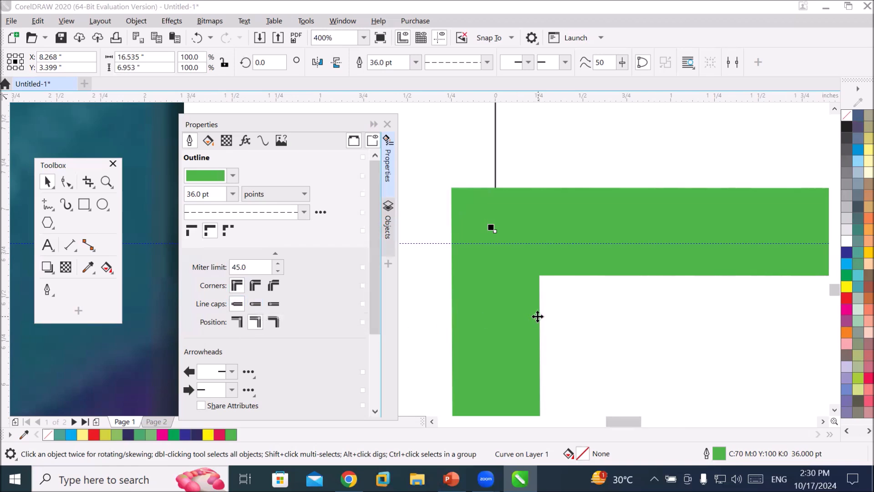
Give the dashed outline round line caps.
{"action": "left_click", "coordinate": [824, 421]}
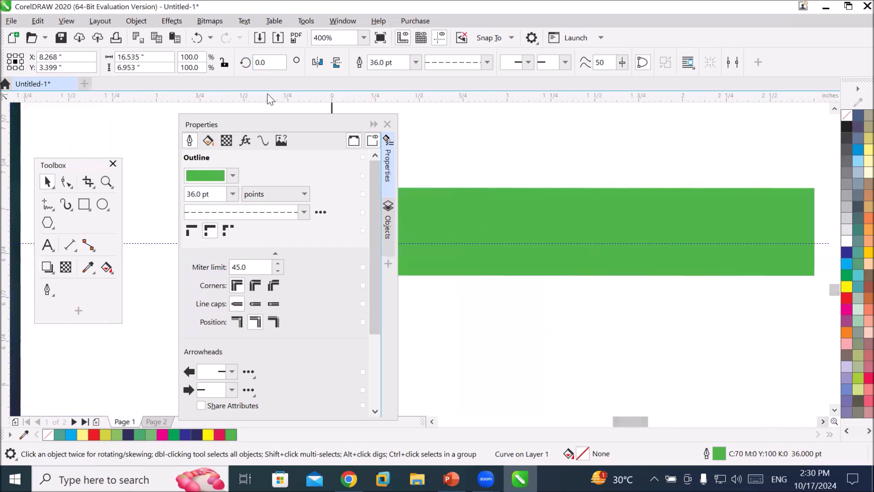
{"action": "left_click_drag", "start_coordinate": [253, 121], "coordinate": [137, 114]}
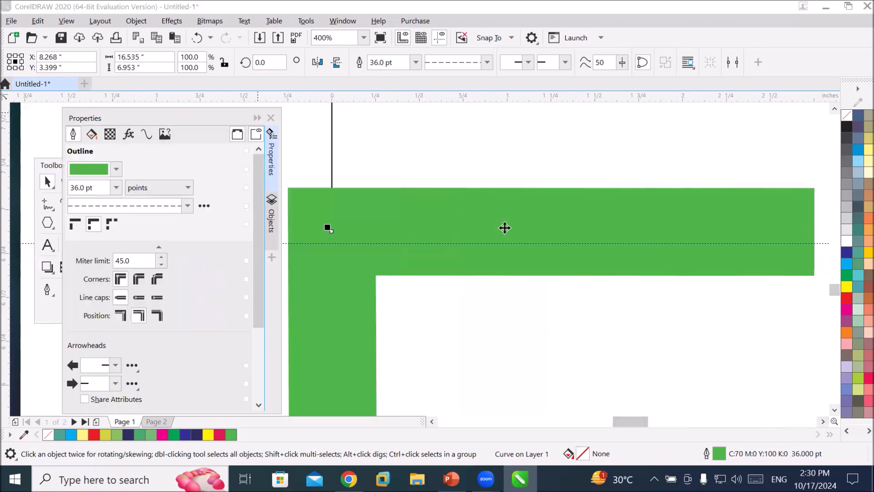
{"action": "scroll", "coordinate": [623, 273], "scroll_direction": "down", "scroll_amount": 2}
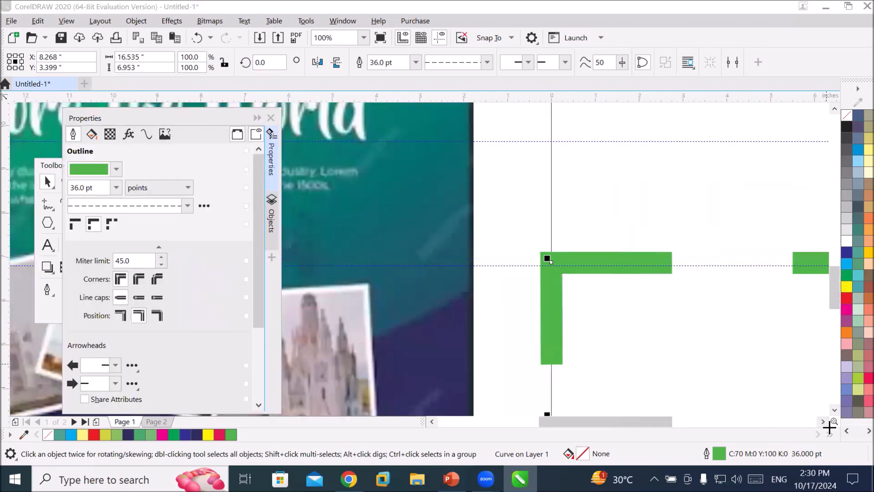
{"action": "left_click", "coordinate": [822, 421]}
{"action": "left_click", "coordinate": [818, 423]}
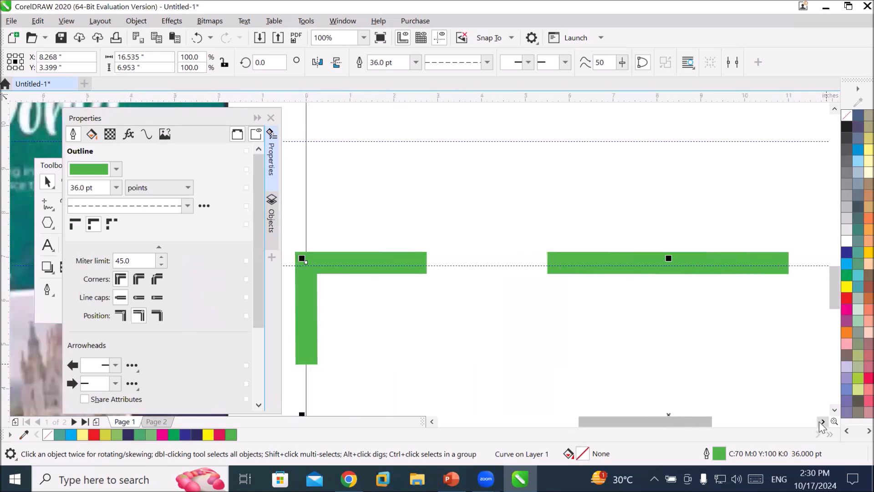
{"action": "left_click", "coordinate": [834, 409]}
{"action": "left_click", "coordinate": [834, 409]}
{"action": "left_click", "coordinate": [834, 409]}
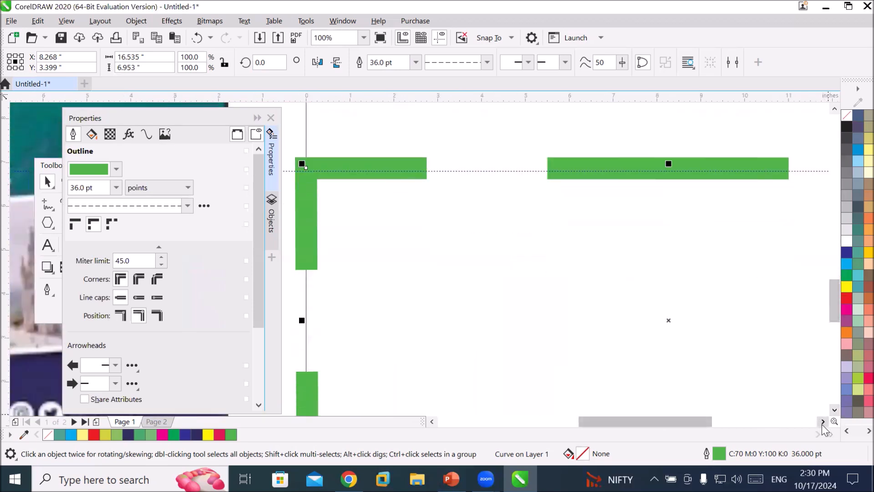
{"action": "left_click", "coordinate": [822, 422]}
{"action": "left_click", "coordinate": [821, 422]}
{"action": "scroll", "coordinate": [654, 329], "scroll_direction": "down", "scroll_amount": 1}
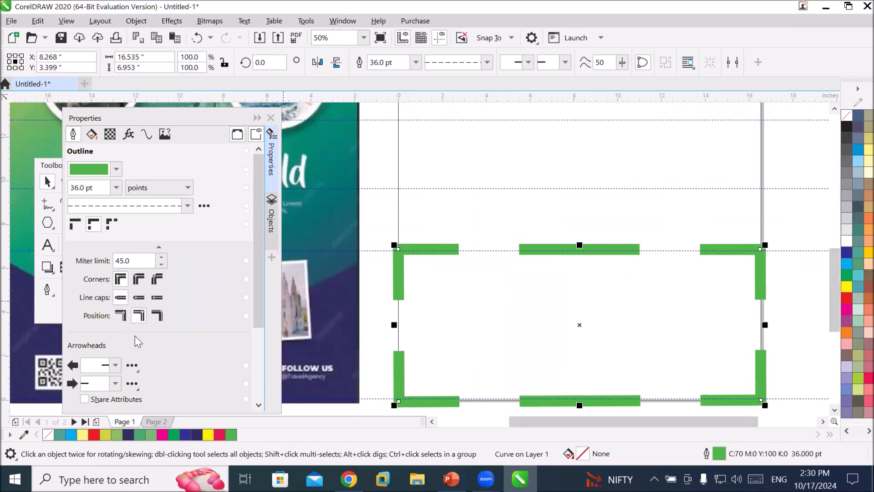
{"action": "left_click", "coordinate": [138, 301]}
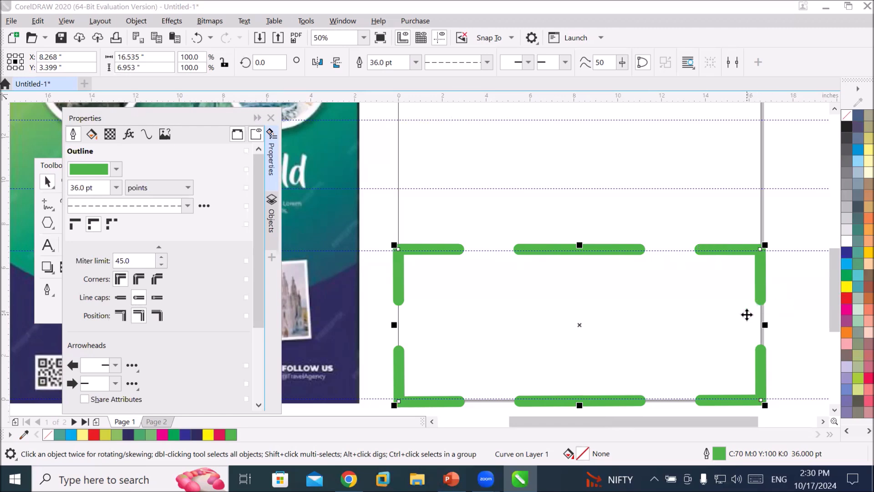
Try a finer dash, then switch the outline to a solid line style with square line caps.
{"action": "left_click", "coordinate": [187, 205]}
{"action": "left_click", "coordinate": [161, 233]}
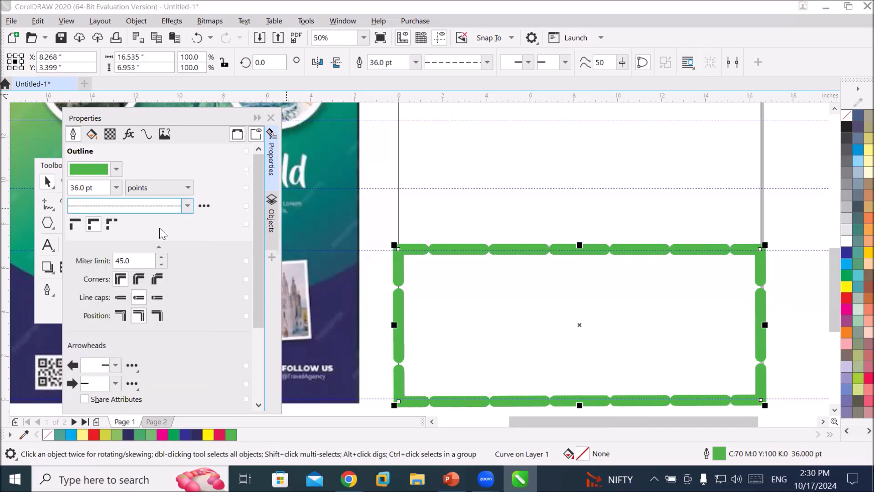
{"action": "left_click", "coordinate": [187, 205]}
{"action": "left_click_drag", "start_coordinate": [198, 277], "coordinate": [198, 244]}
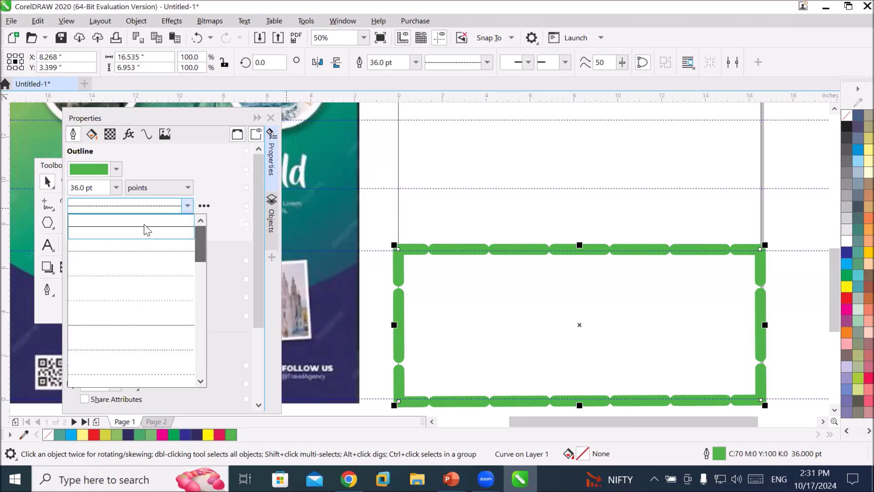
{"action": "left_click", "coordinate": [144, 230]}
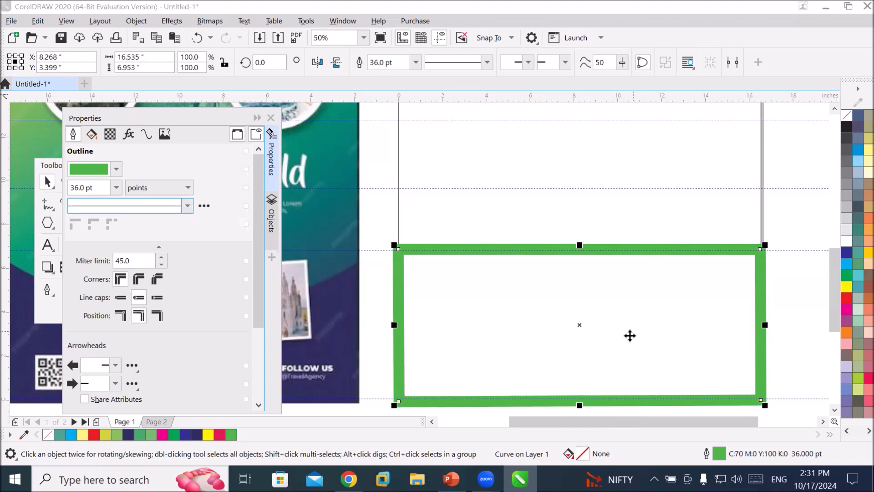
{"action": "left_click", "coordinate": [139, 300]}
{"action": "left_click", "coordinate": [123, 297]}
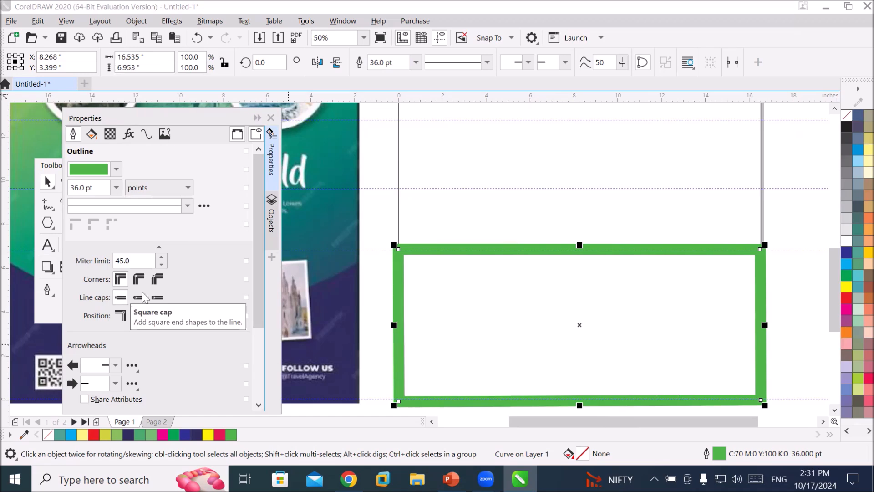
Set round line caps and switch the frame outline to a dash-dot line style.
{"action": "left_click", "coordinate": [138, 297]}
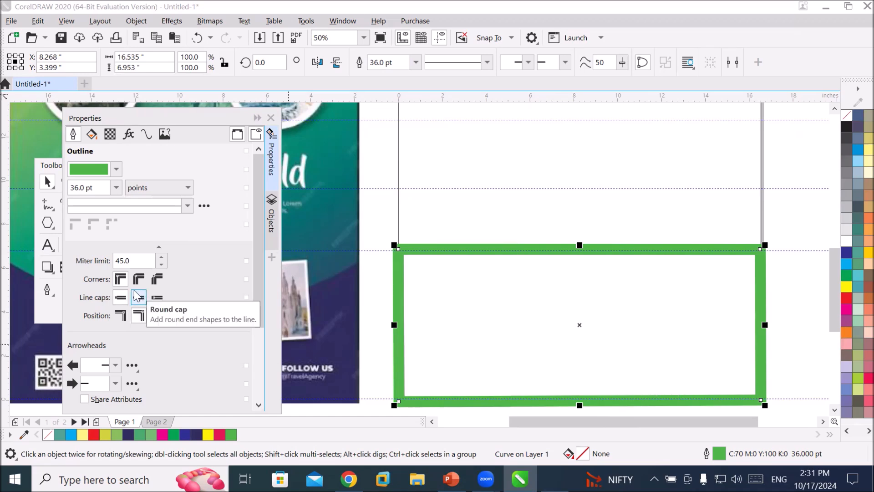
{"action": "left_click", "coordinate": [187, 206]}
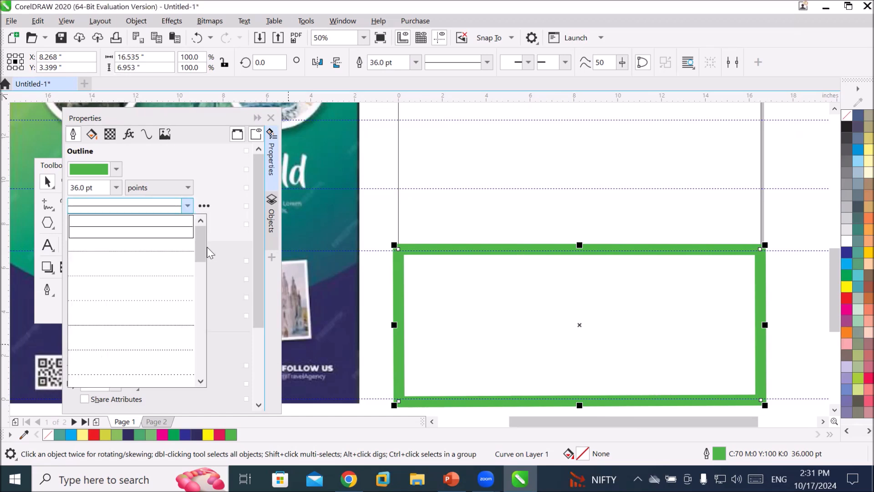
{"action": "left_click", "coordinate": [198, 359]}
{"action": "left_click", "coordinate": [167, 327]}
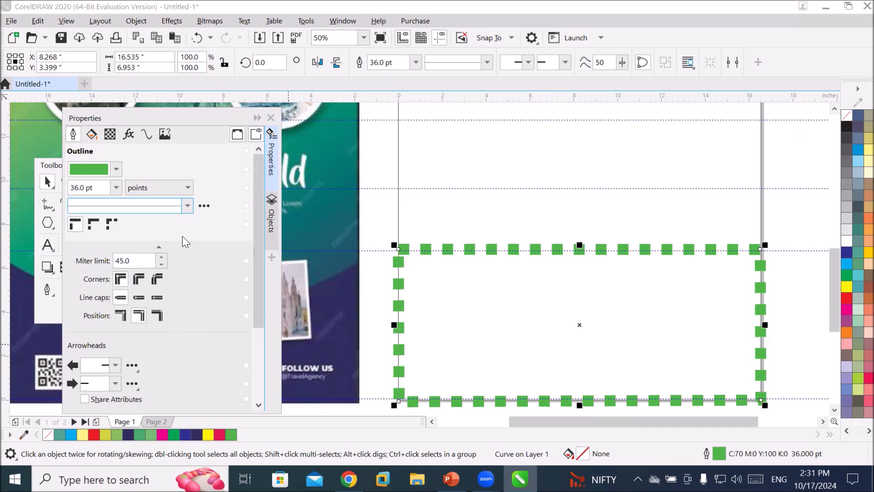
{"action": "left_click", "coordinate": [187, 205]}
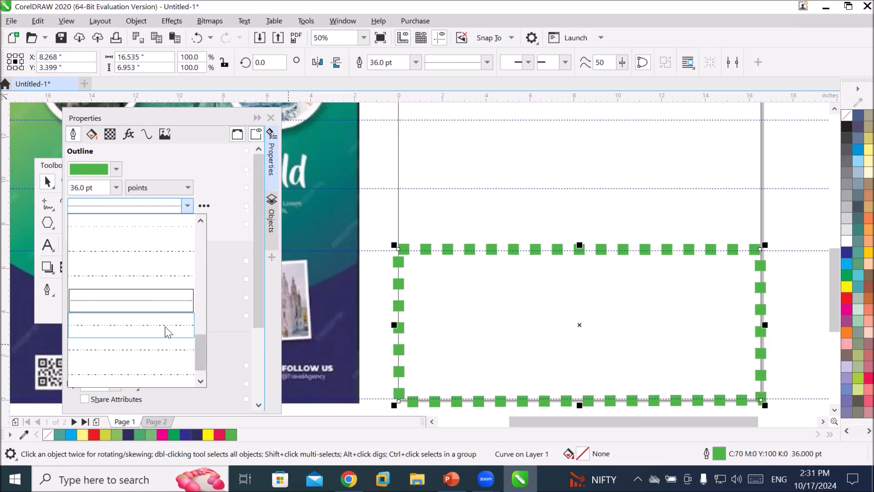
{"action": "left_click", "coordinate": [160, 282]}
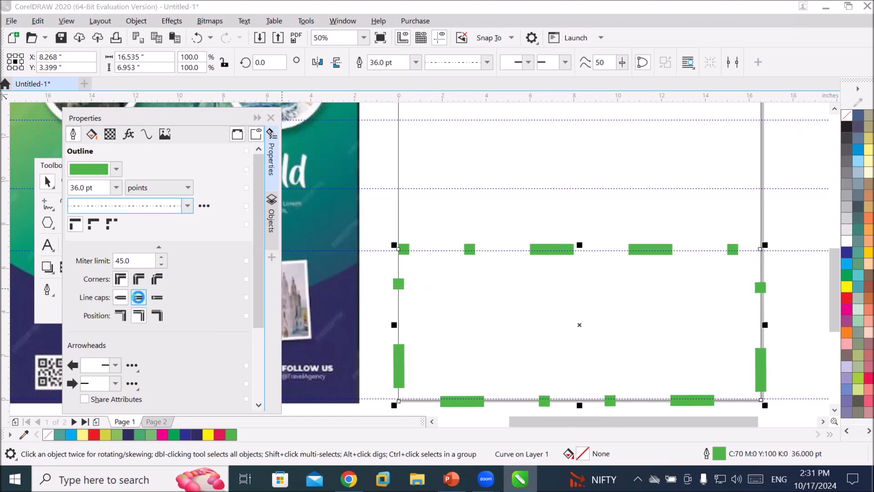
Cycle through square, round and extended square line caps on the dashed outline, ending with round caps.
{"action": "left_click", "coordinate": [138, 298]}
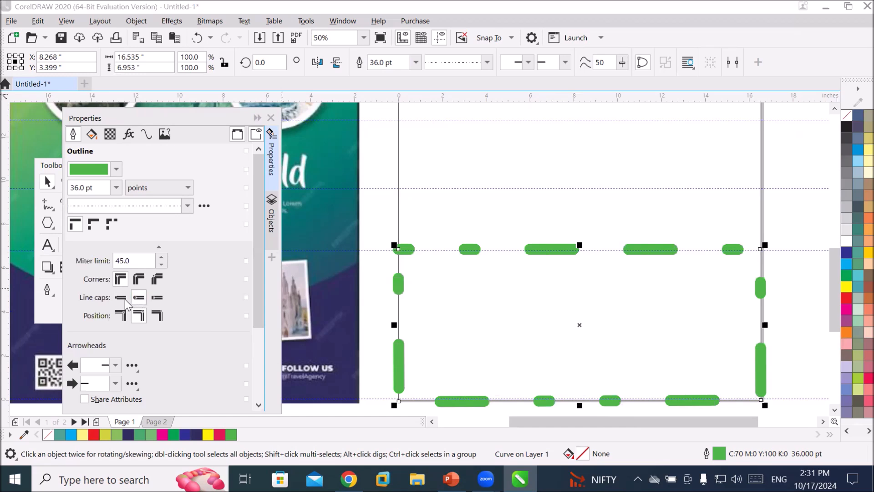
{"action": "left_click", "coordinate": [122, 299]}
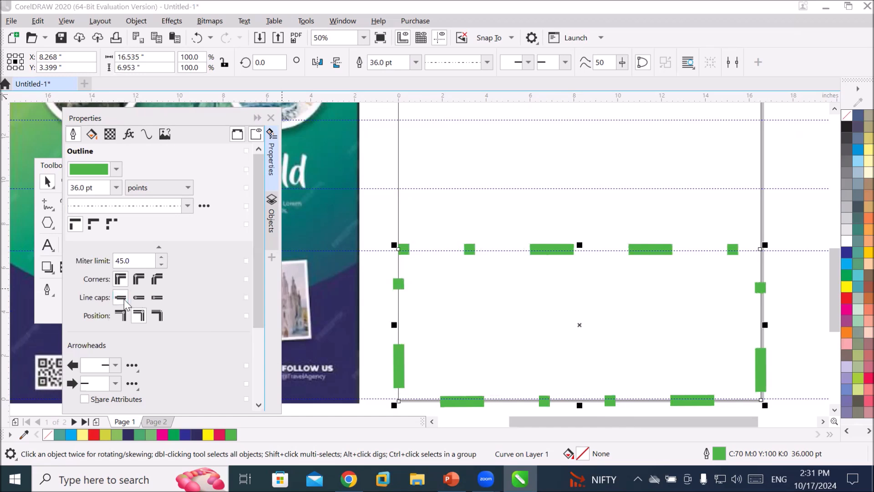
{"action": "left_click", "coordinate": [139, 298]}
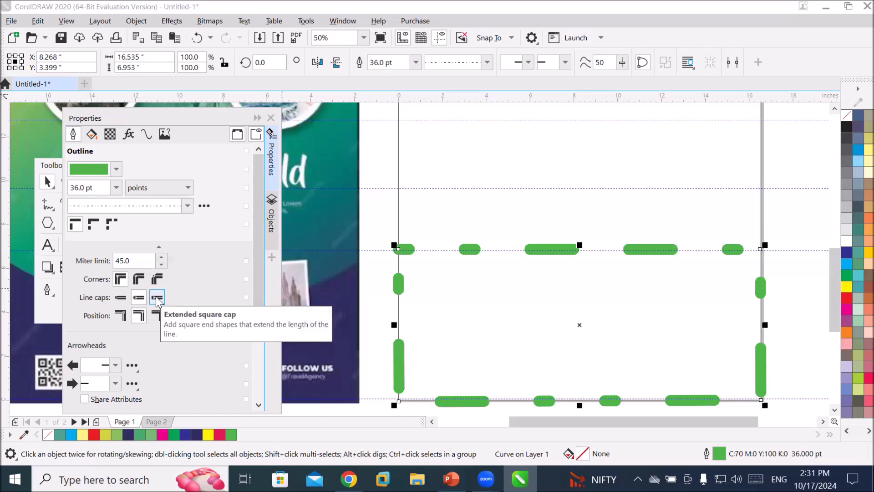
{"action": "left_click", "coordinate": [157, 299]}
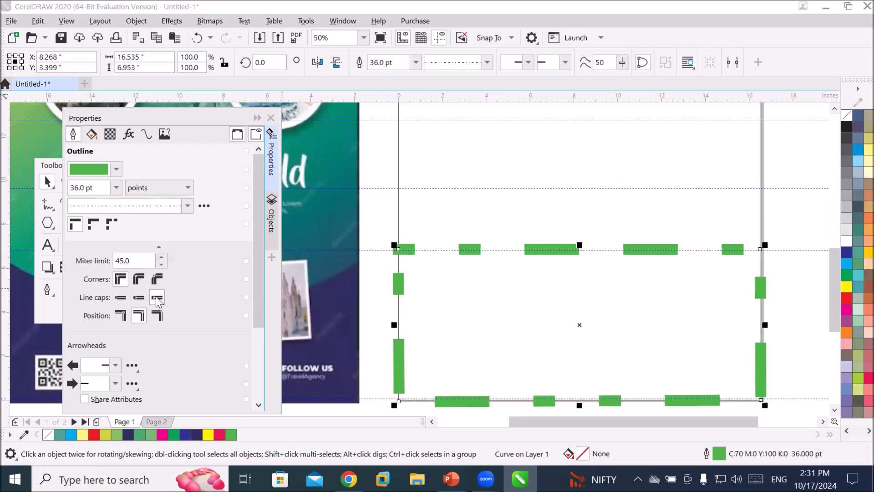
{"action": "left_click", "coordinate": [121, 298]}
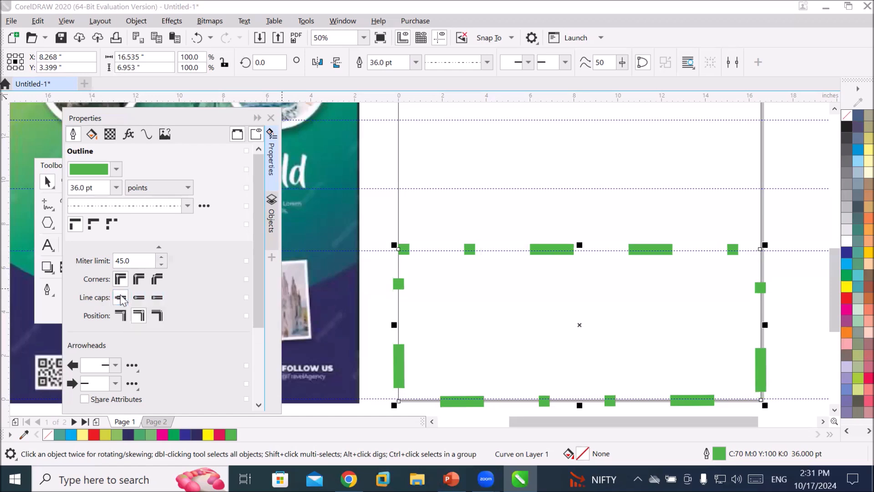
{"action": "left_click", "coordinate": [156, 297]}
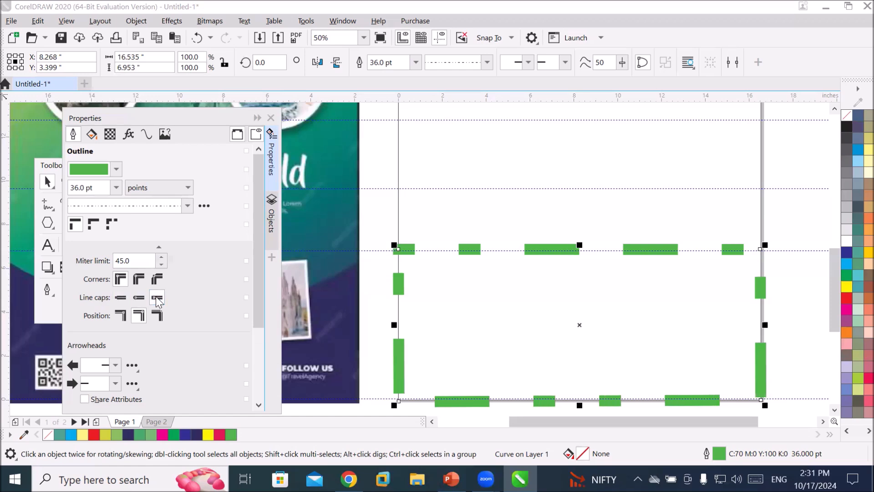
{"action": "left_click", "coordinate": [120, 299]}
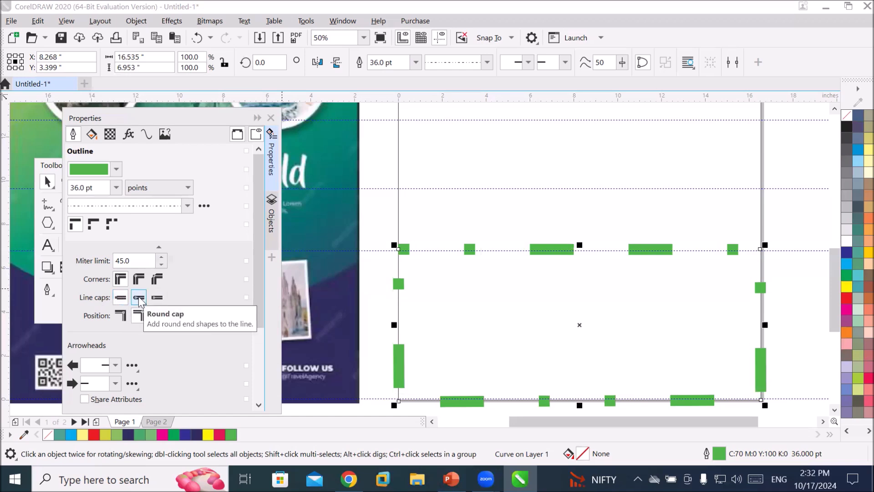
{"action": "left_click", "coordinate": [140, 299]}
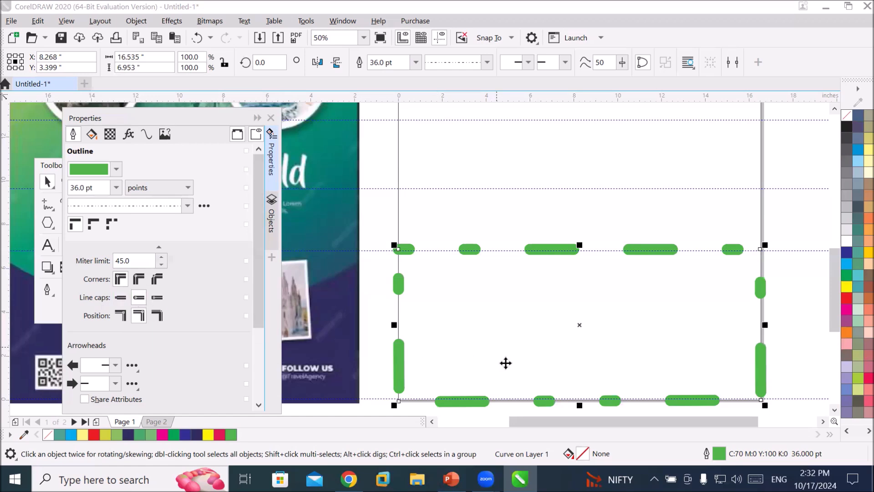
Fill the outlined frame rectangle with yellow.
{"action": "scroll", "coordinate": [521, 260], "scroll_direction": "up", "scroll_amount": 2}
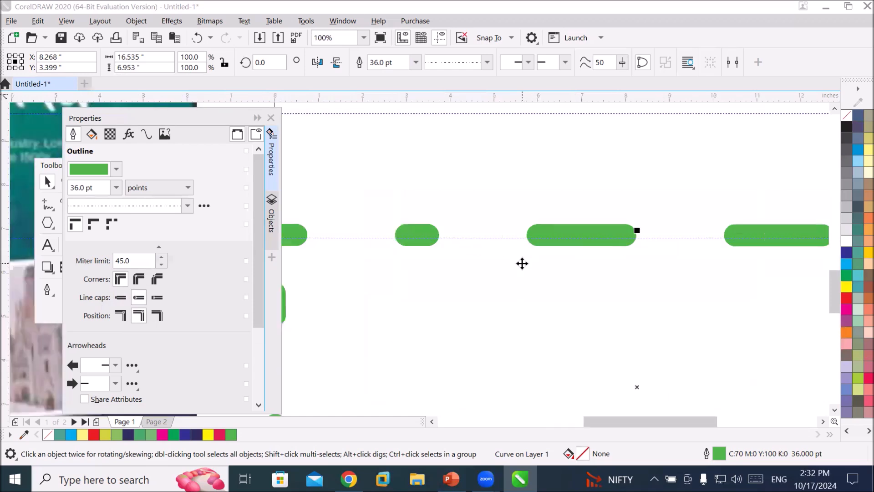
{"action": "scroll", "coordinate": [521, 263], "scroll_direction": "down", "scroll_amount": 2}
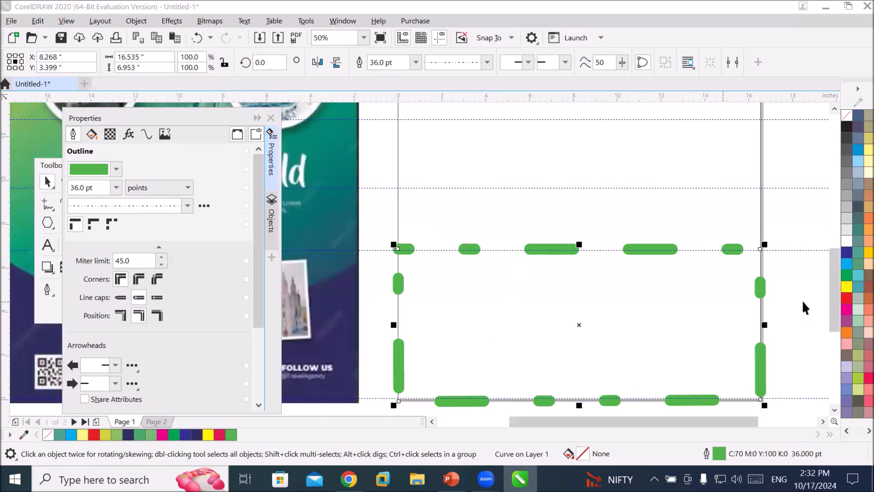
{"action": "left_click", "coordinate": [848, 285]}
{"action": "left_click", "coordinate": [847, 284]}
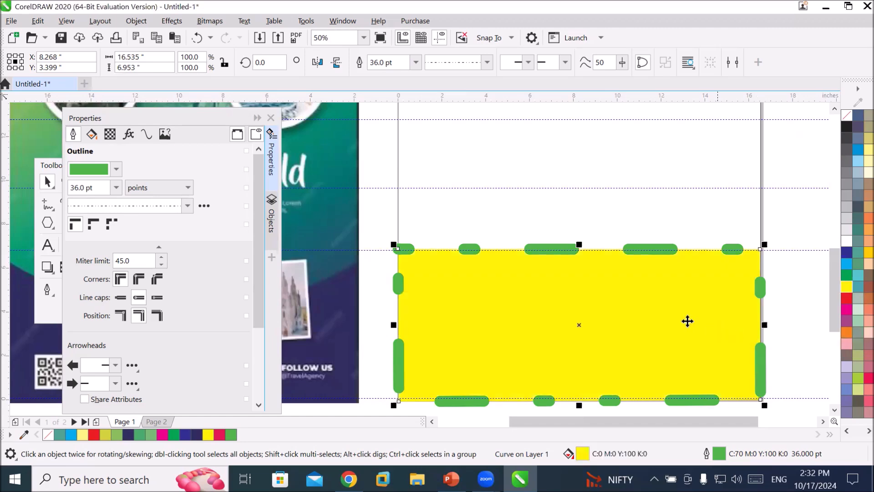
Try outside and inside outline positions on the frame, finishing with a centered outline.
{"action": "scroll", "coordinate": [490, 267], "scroll_direction": "up", "scroll_amount": 2}
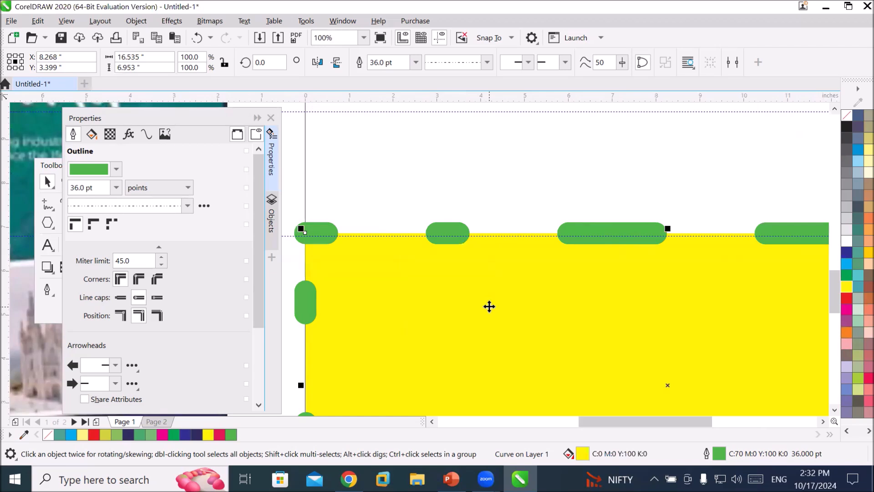
{"action": "left_click", "coordinate": [177, 122]}
{"action": "left_click_drag", "start_coordinate": [177, 122], "coordinate": [217, 110]}
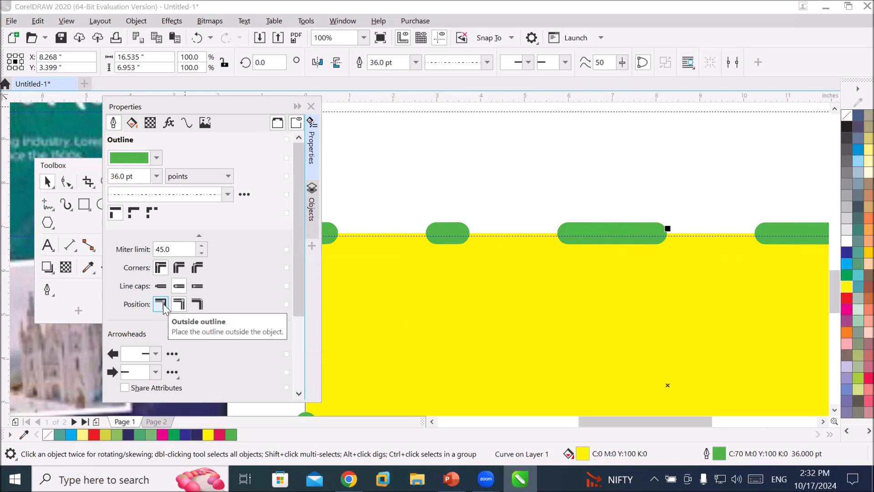
{"action": "left_click", "coordinate": [160, 303]}
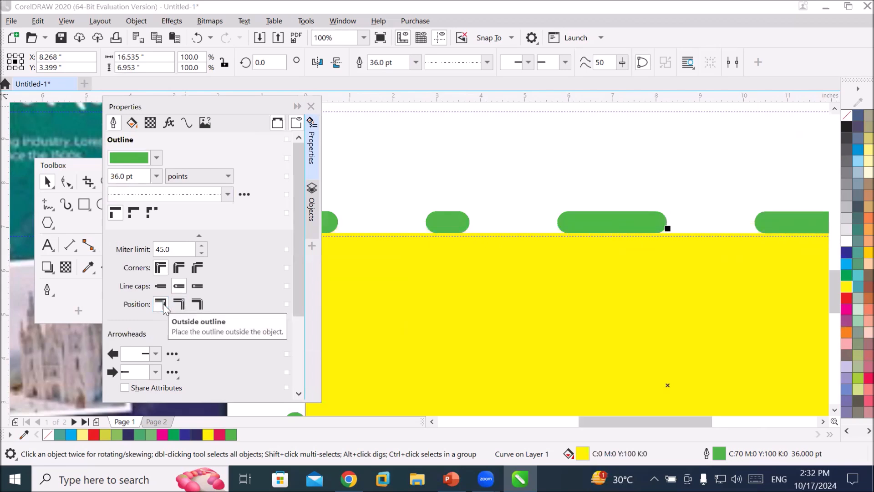
{"action": "left_click", "coordinate": [177, 304]}
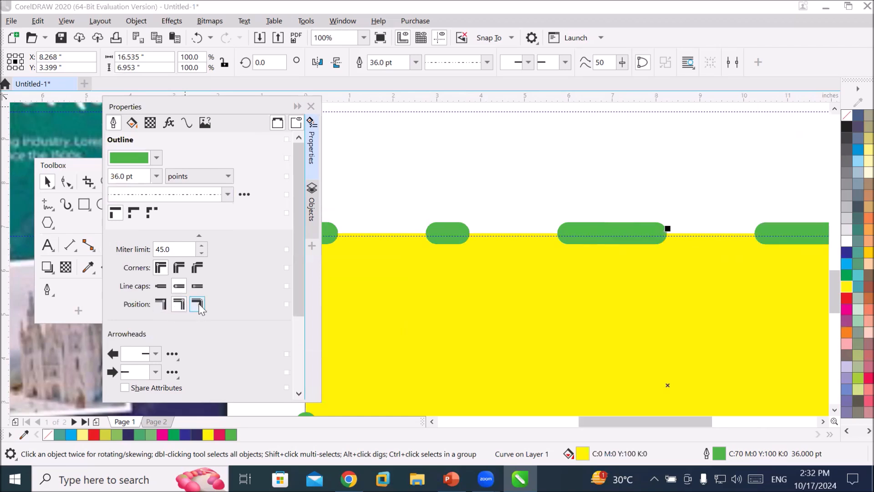
{"action": "left_click", "coordinate": [197, 305]}
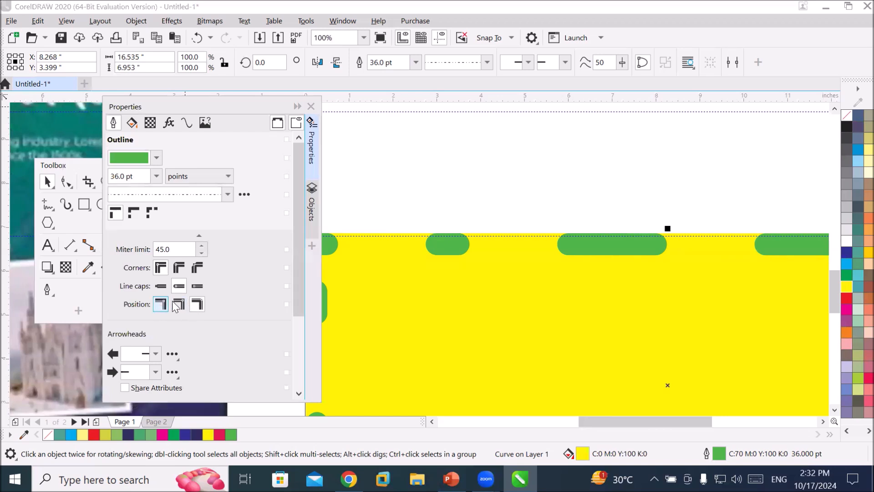
{"action": "left_click", "coordinate": [180, 305]}
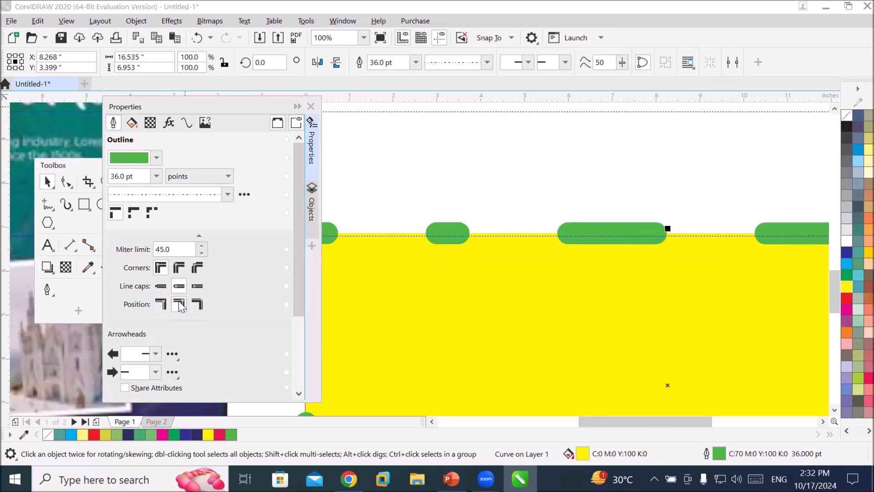
{"action": "left_click", "coordinate": [165, 305]}
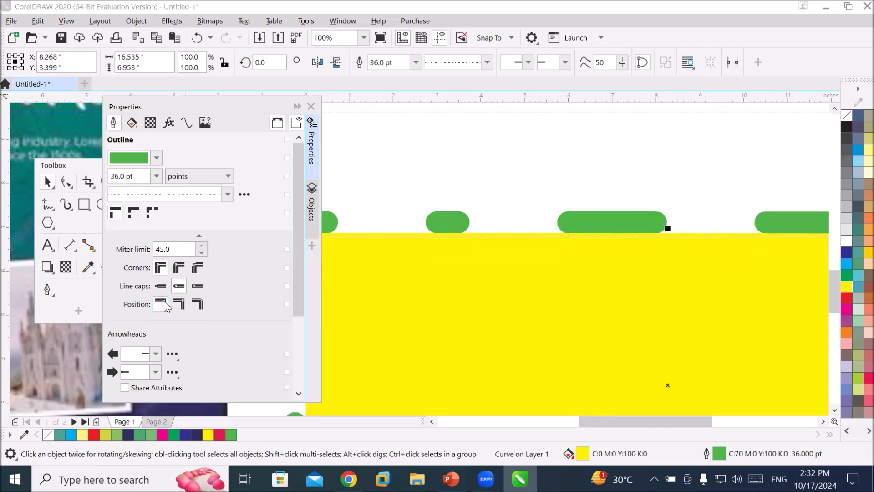
{"action": "left_click", "coordinate": [200, 307]}
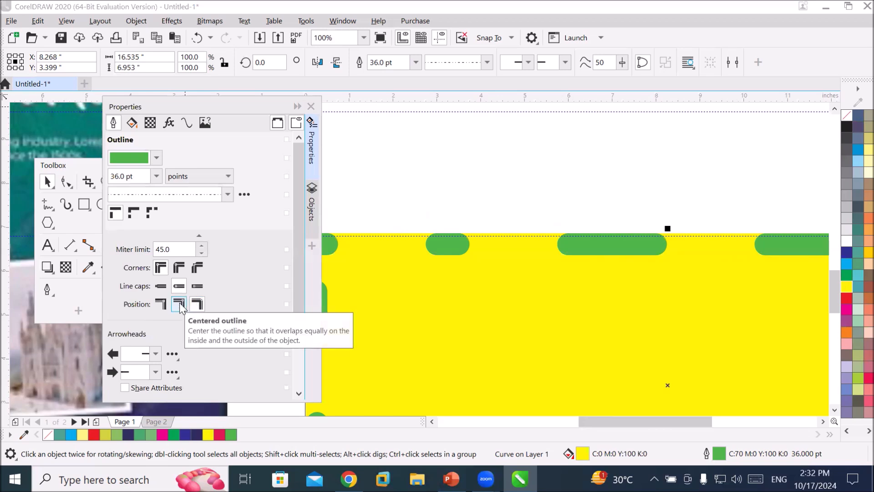
{"action": "left_click", "coordinate": [180, 307]}
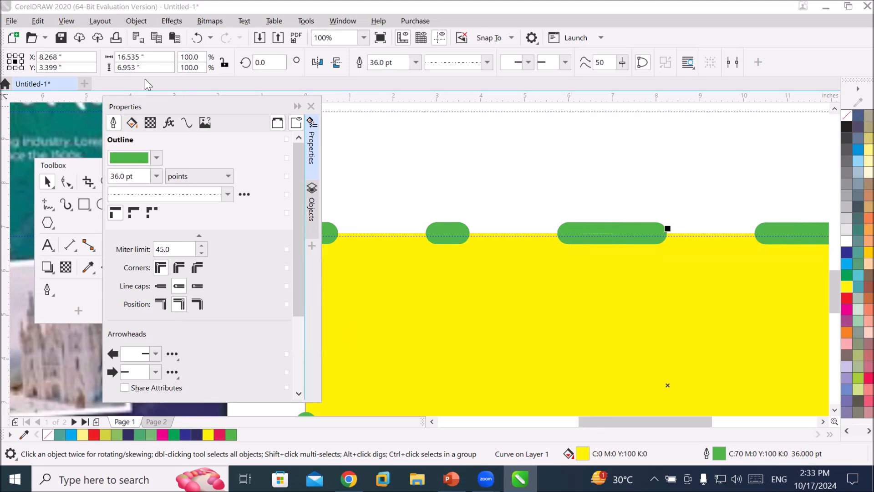
Apply a simple arrow as the start arrowhead of the frame outline.
{"action": "left_click_drag", "start_coordinate": [169, 103], "coordinate": [177, 63]}
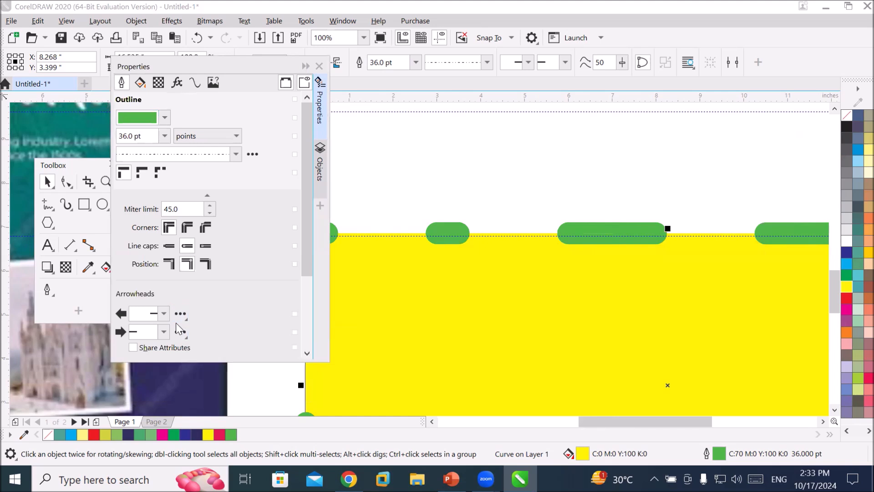
{"action": "left_click", "coordinate": [164, 311]}
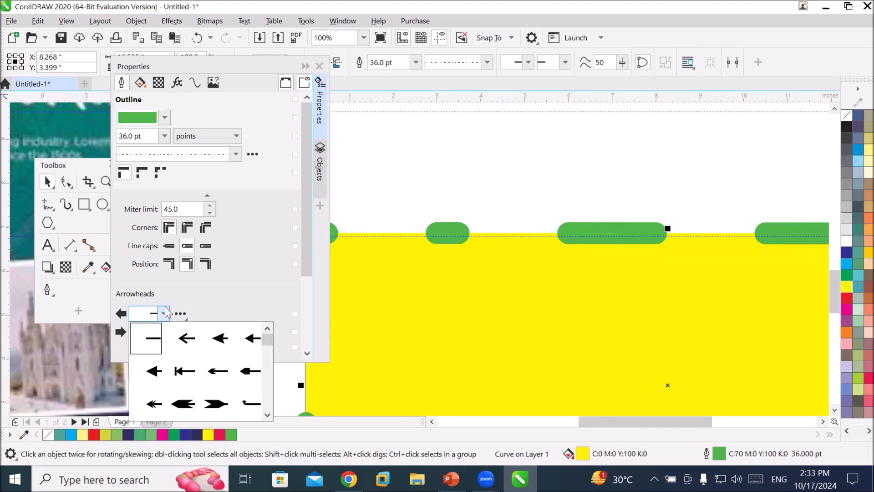
{"action": "left_click", "coordinate": [185, 337]}
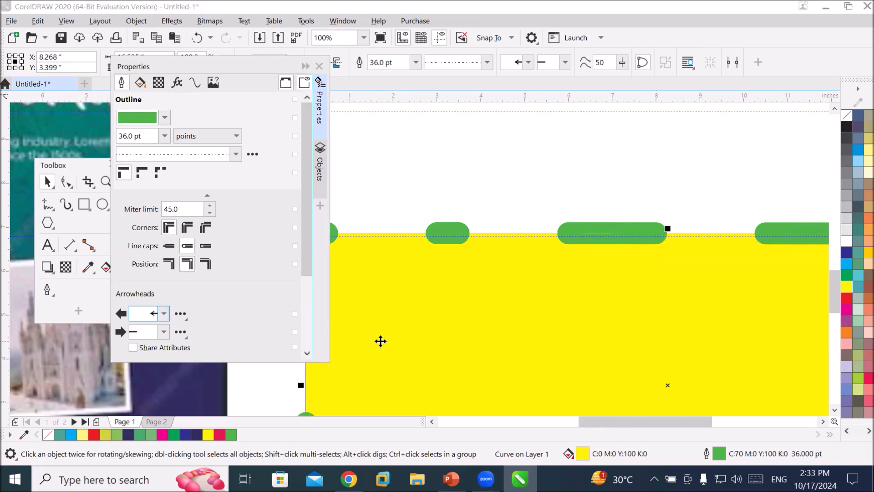
Switch the frame outline back to a solid line style.
{"action": "scroll", "coordinate": [380, 341], "scroll_direction": "down", "scroll_amount": 2}
{"action": "scroll", "coordinate": [554, 406], "scroll_direction": "up", "scroll_amount": 1}
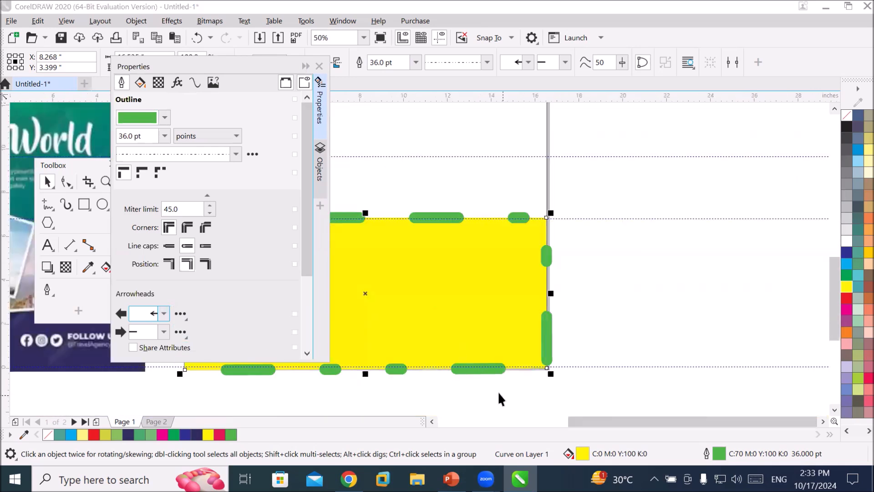
{"action": "scroll", "coordinate": [496, 389], "scroll_direction": "down", "scroll_amount": 1}
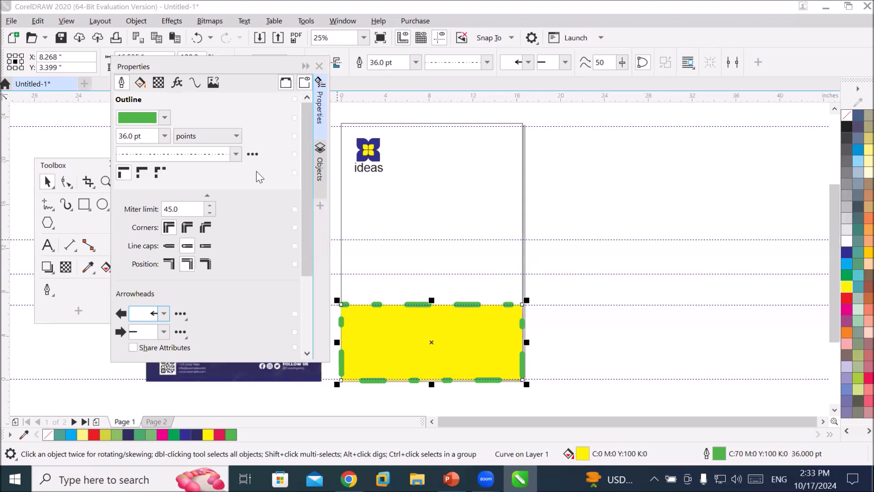
{"action": "left_click", "coordinate": [236, 154]}
{"action": "left_click_drag", "start_coordinate": [253, 289], "coordinate": [255, 189]}
{"action": "left_click", "coordinate": [220, 178]}
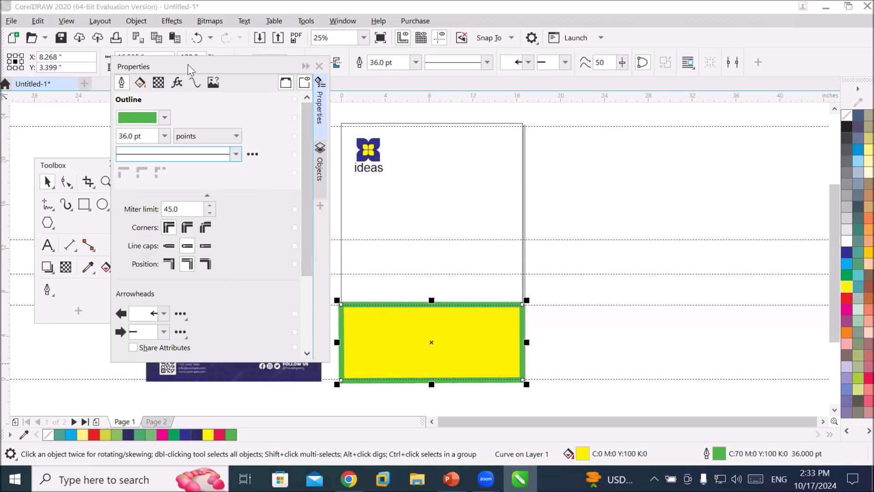
{"action": "left_click_drag", "start_coordinate": [190, 69], "coordinate": [158, 96]}
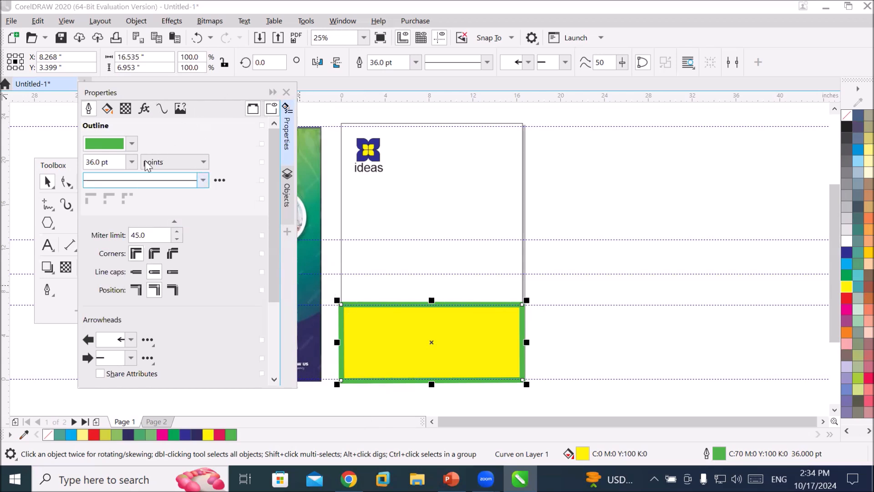
{"action": "double_click", "coordinate": [142, 89]}
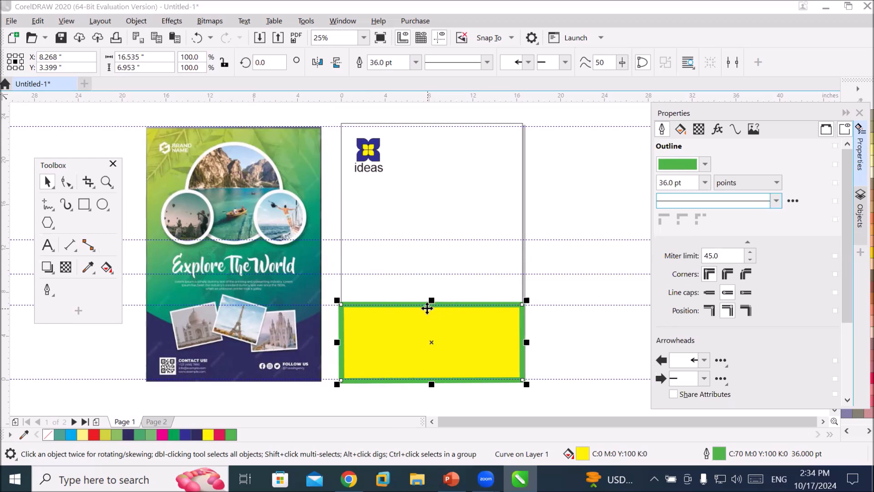
Add a node at the middle of the frame's top edge and raise it to form a peaked roof shape.
{"action": "left_click", "coordinate": [67, 183]}
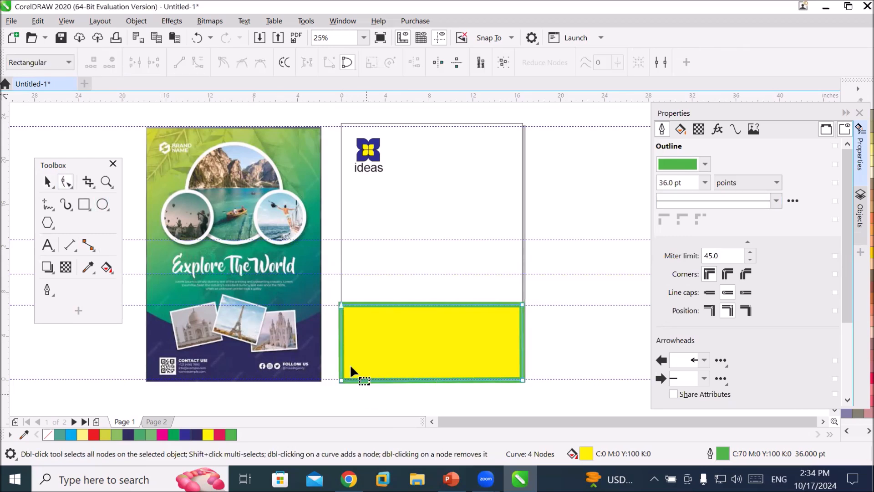
{"action": "left_click", "coordinate": [341, 305]}
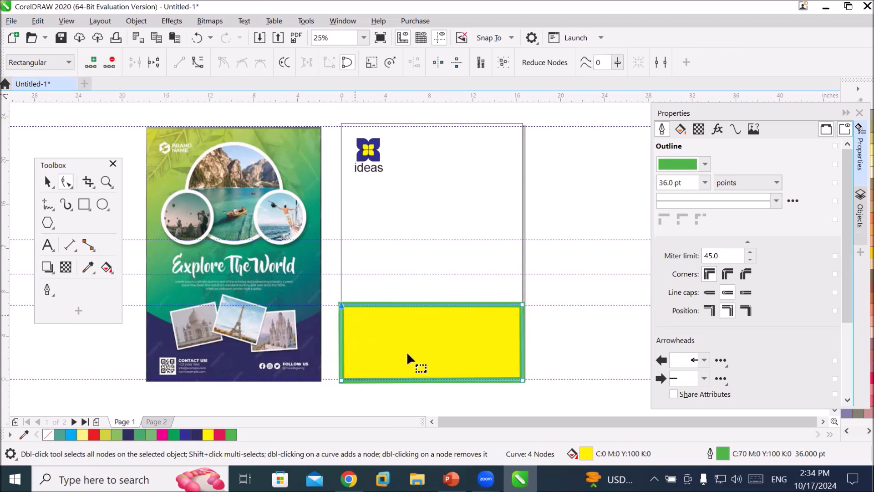
{"action": "left_click", "coordinate": [523, 304]}
{"action": "left_click", "coordinate": [432, 304]}
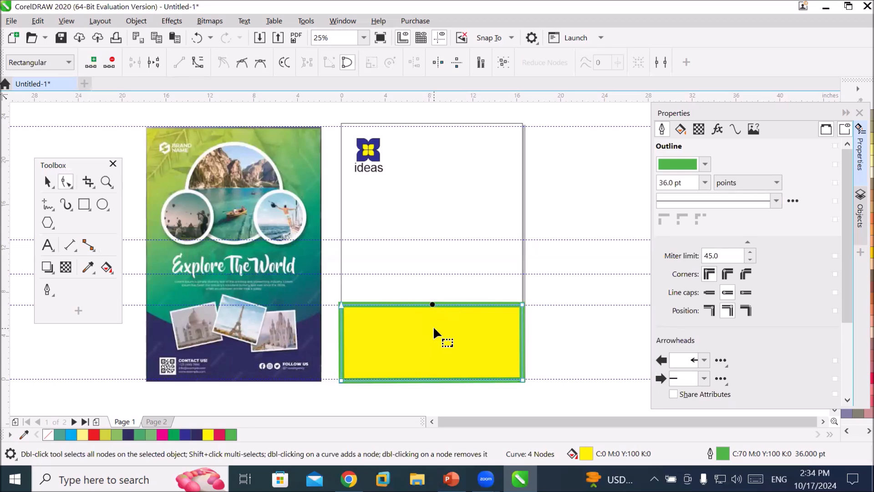
{"action": "scroll", "coordinate": [432, 326], "scroll_direction": "up", "scroll_amount": 2}
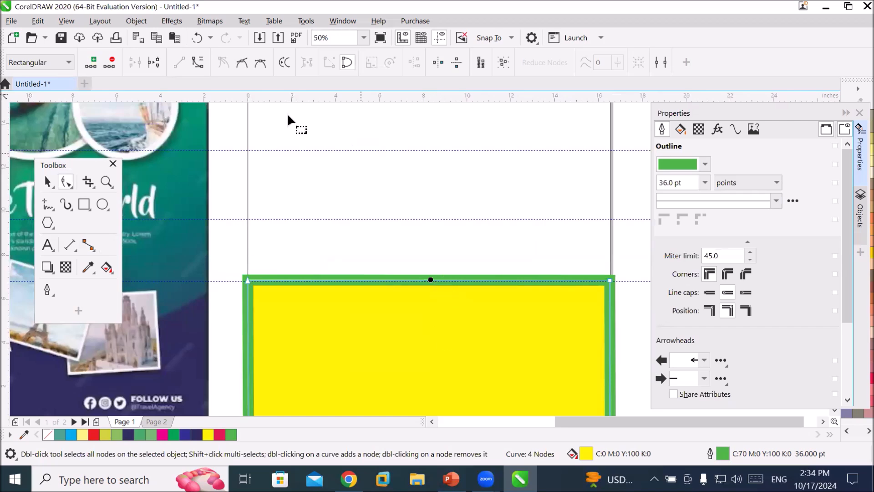
{"action": "left_click", "coordinate": [93, 65]}
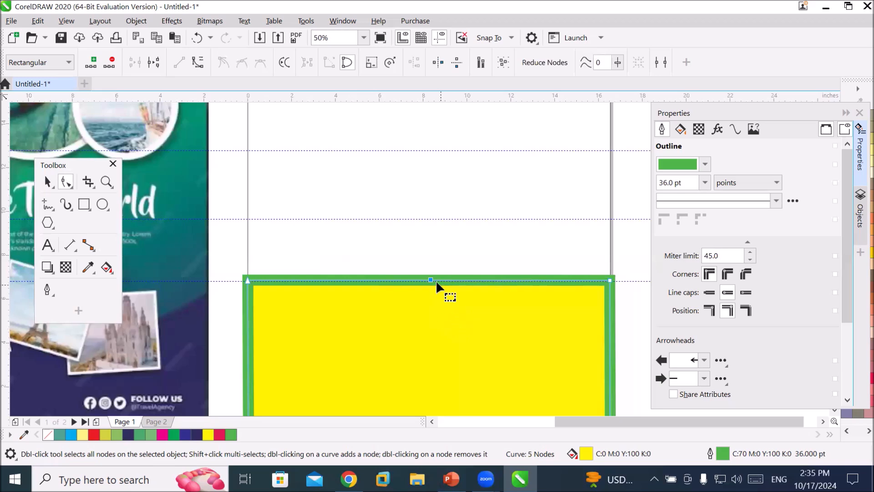
{"action": "left_click_drag", "start_coordinate": [429, 278], "coordinate": [428, 173]}
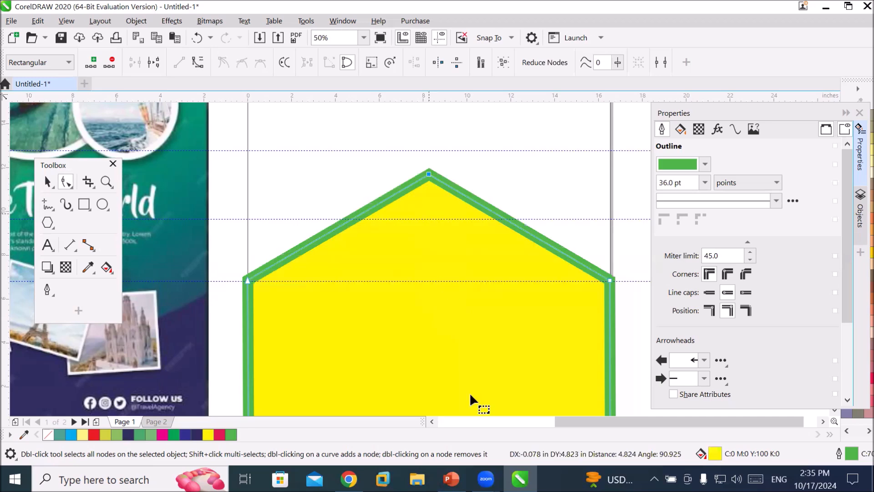
Pull the peak node down below the corners to form a V-shaped notch in the frame's top edge.
{"action": "left_click", "coordinate": [847, 400]}
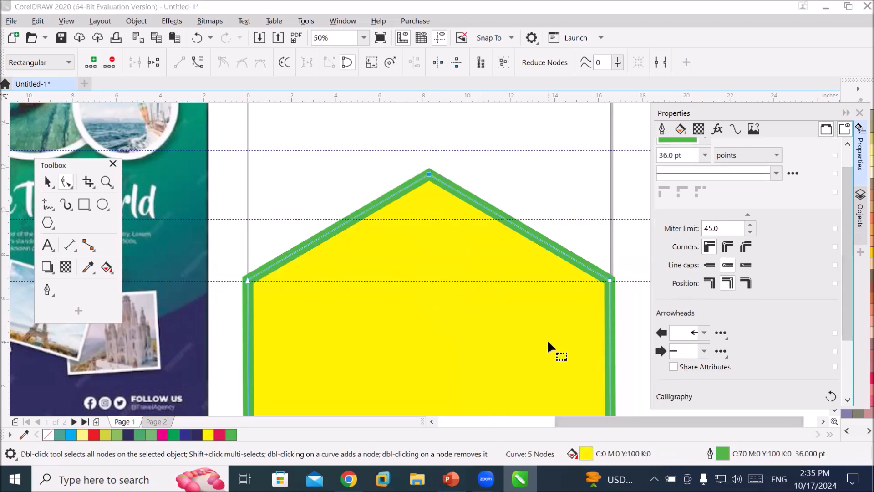
{"action": "scroll", "coordinate": [547, 340], "scroll_direction": "down", "scroll_amount": 1}
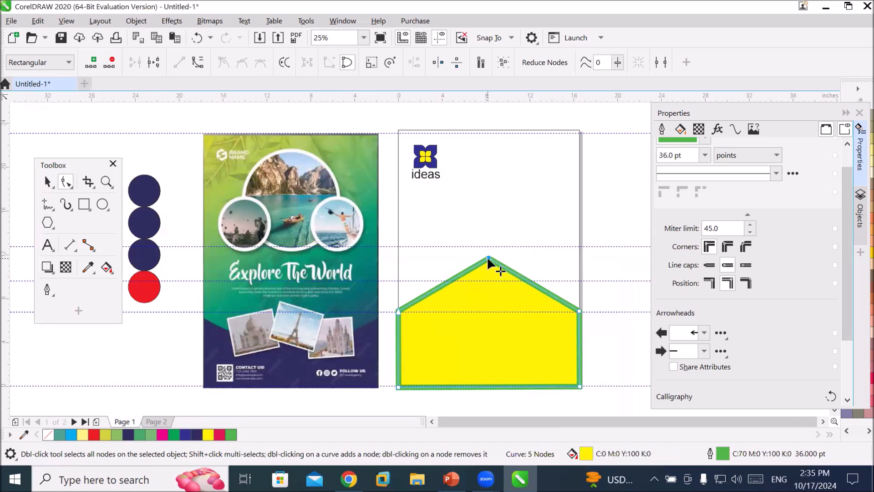
{"action": "left_click_drag", "start_coordinate": [488, 257], "coordinate": [491, 353]}
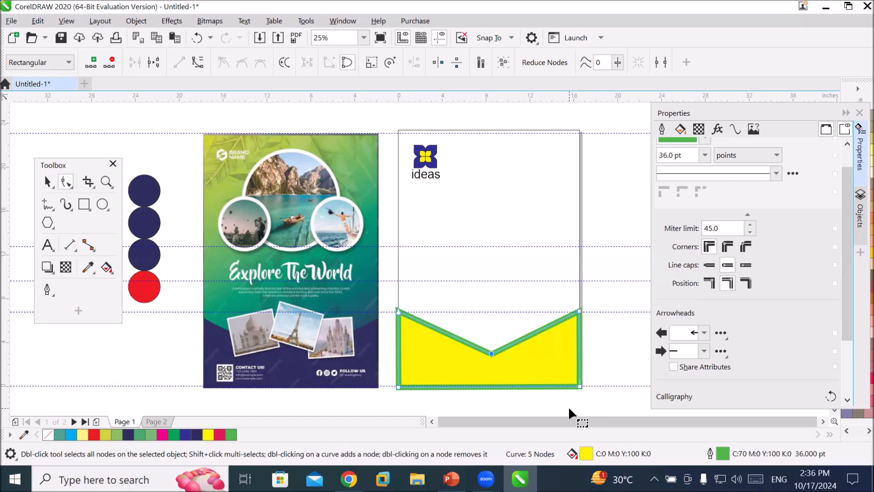
Break the frame curve at the notch node and set the outline's start arrowhead to none.
{"action": "left_click", "coordinate": [490, 352]}
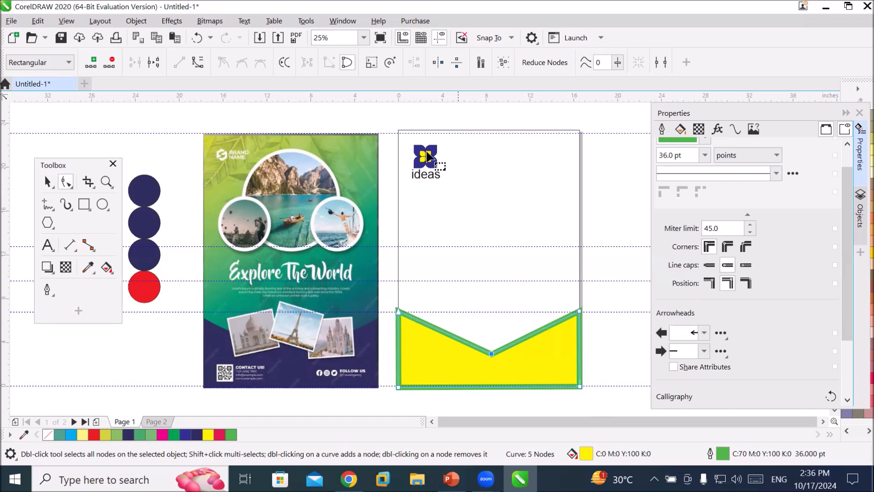
{"action": "left_click", "coordinate": [155, 61]}
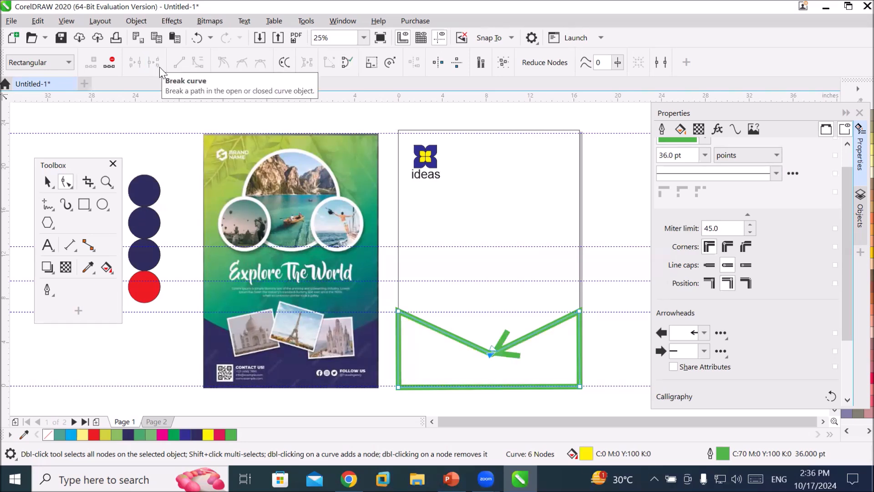
{"action": "left_click", "coordinate": [704, 333]}
{"action": "left_click", "coordinate": [694, 360]}
Move the two broken end nodes upward to form an open peaked top on the frame.
{"action": "scroll", "coordinate": [487, 366], "scroll_direction": "up", "scroll_amount": 1}
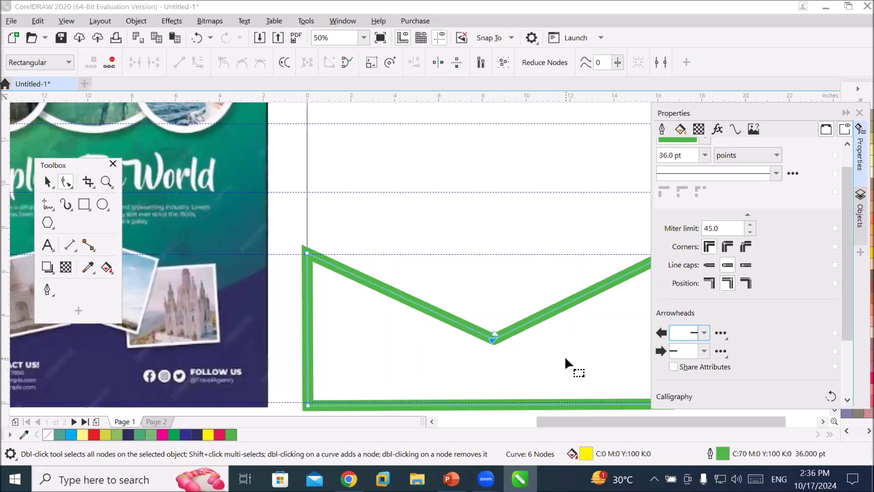
{"action": "left_click", "coordinate": [495, 336]}
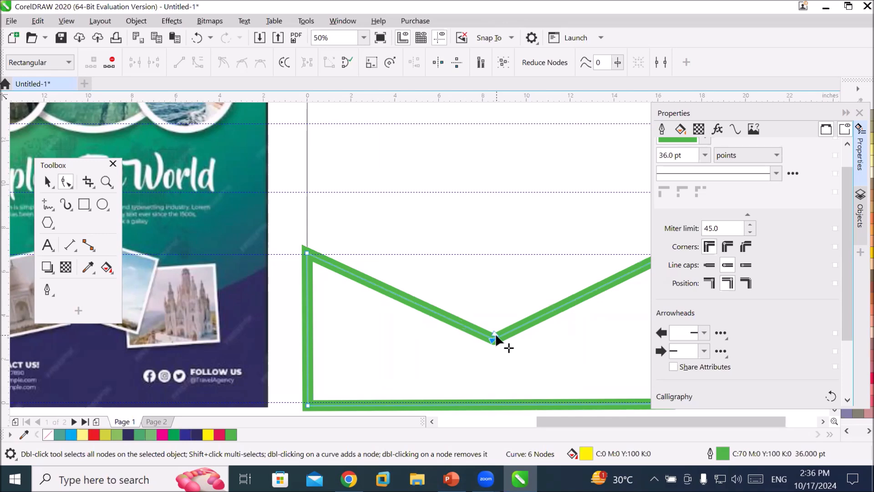
{"action": "left_click_drag", "start_coordinate": [495, 337], "coordinate": [553, 192]}
{"action": "mouse_move", "coordinate": [494, 338]}
{"action": "left_mouse_down"}
{"action": "mouse_move", "coordinate": [520, 202]}
{"action": "mouse_move", "coordinate": [516, 192]}
{"action": "mouse_move", "coordinate": [504, 195]}
{"action": "mouse_move", "coordinate": [513, 201]}
{"action": "left_mouse_up"}
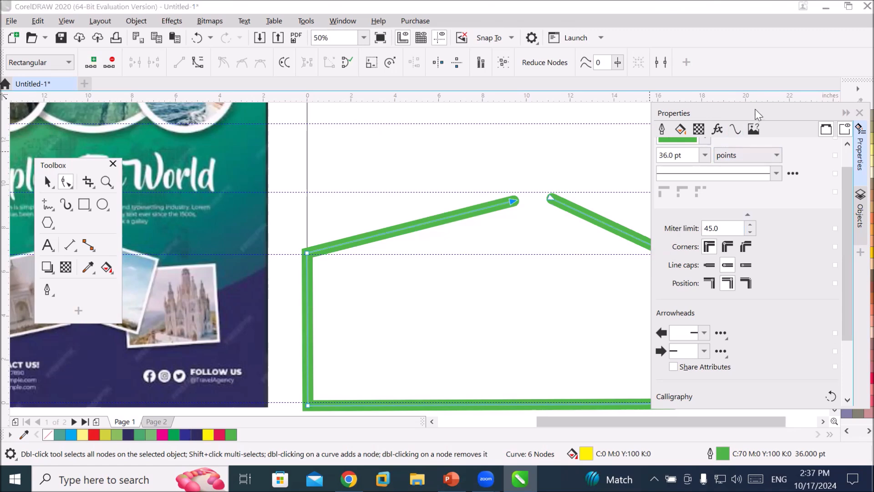
Select both end nodes and join them to close the peaked frame shape.
{"action": "left_click_drag", "start_coordinate": [756, 114], "coordinate": [761, 196]}
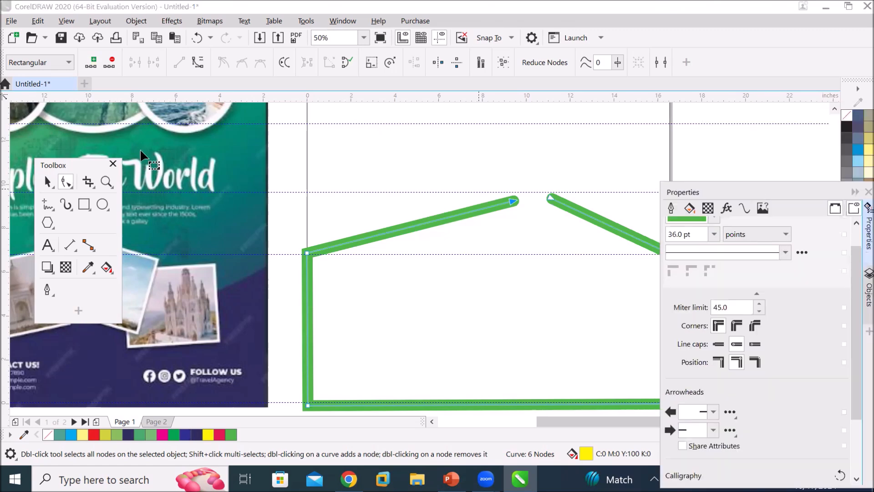
{"action": "left_click", "coordinate": [67, 183]}
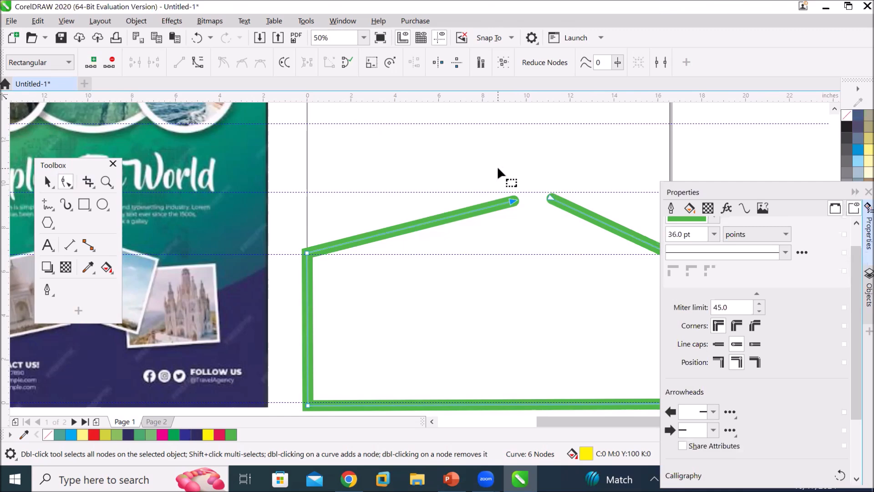
{"action": "left_click_drag", "start_coordinate": [585, 242], "coordinate": [586, 242]}
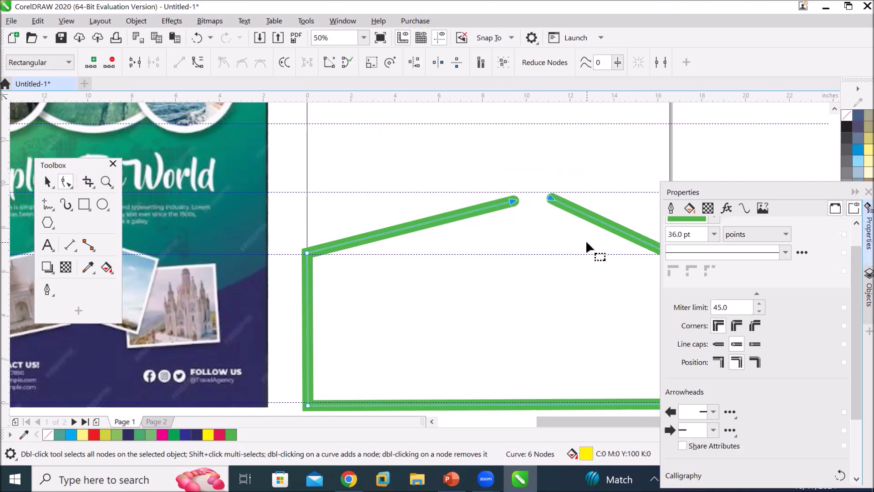
{"action": "left_click", "coordinate": [138, 60]}
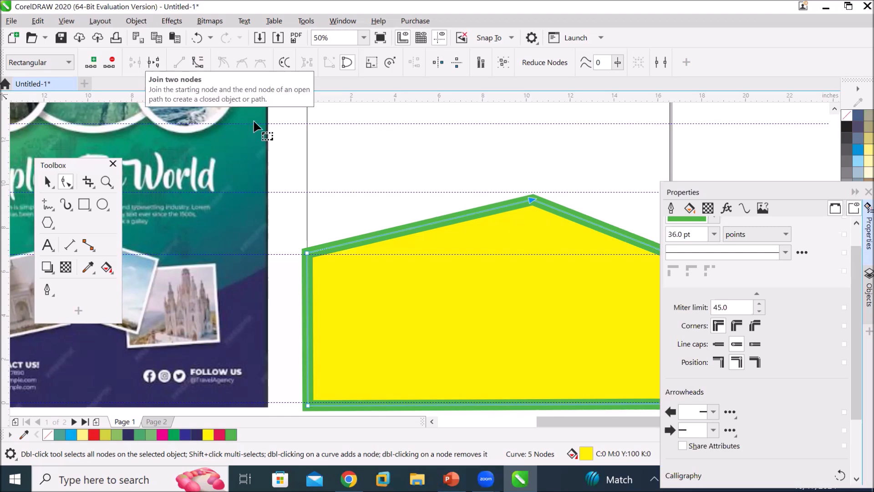
Delete the peak node to return the frame to a plain rectangle.
{"action": "scroll", "coordinate": [593, 203], "scroll_direction": "down", "scroll_amount": 1}
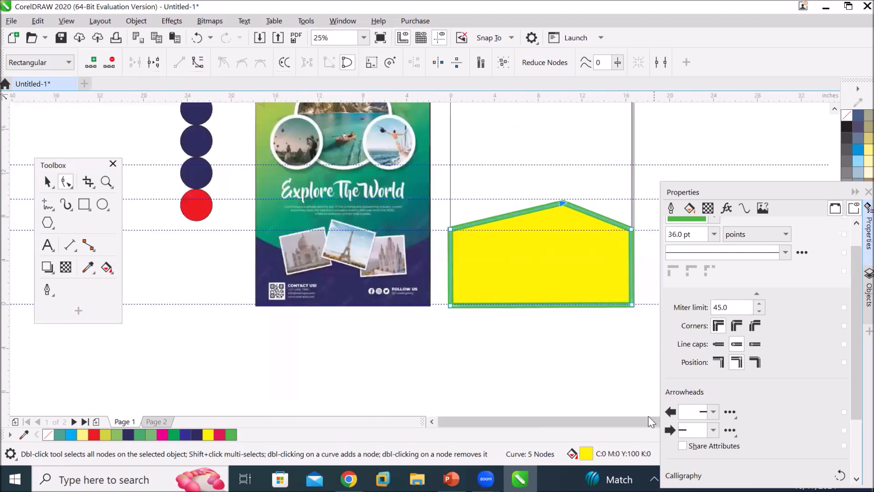
{"action": "left_click", "coordinate": [855, 193]}
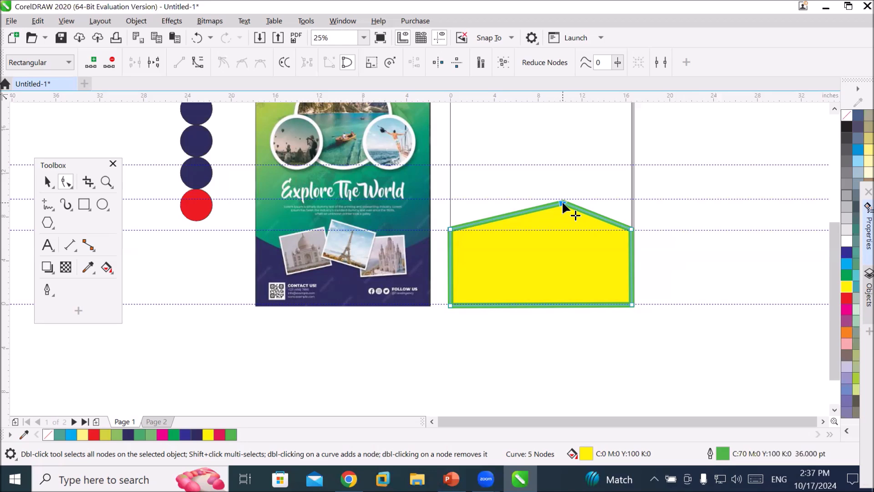
{"action": "left_click", "coordinate": [111, 63]}
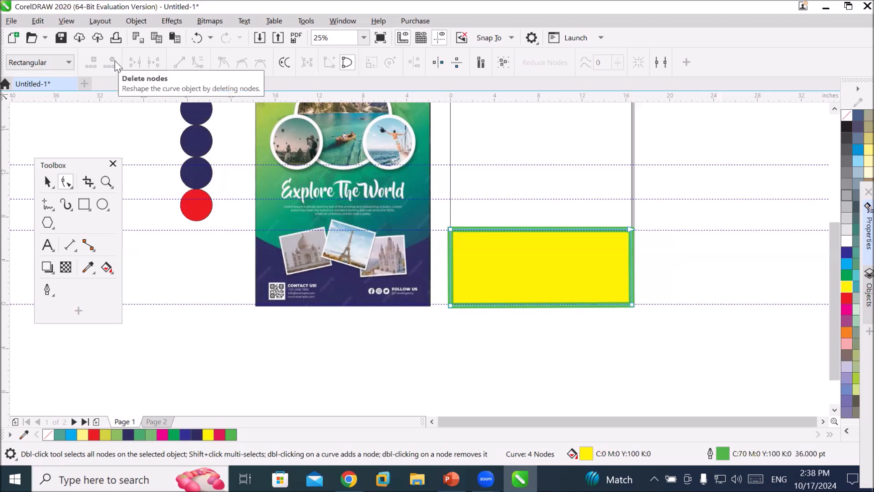
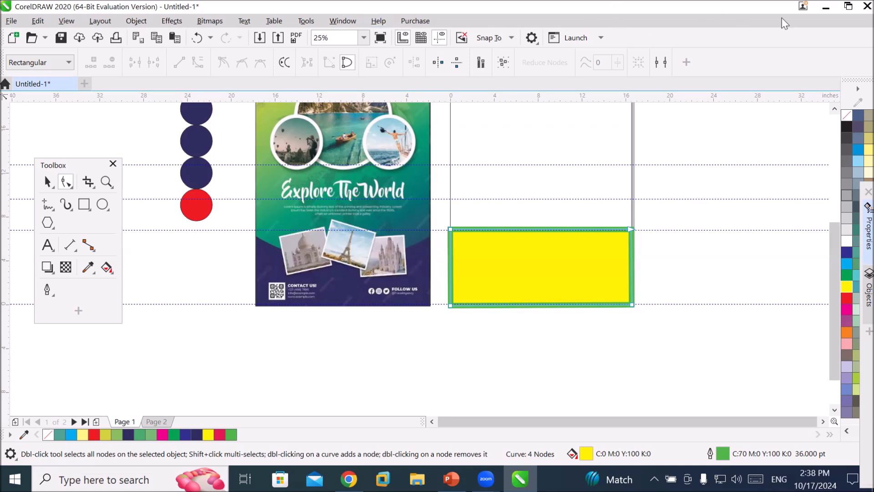
Convert the top edge segment of the green-outlined frame into a curve.
{"action": "left_click", "coordinate": [833, 109]}
{"action": "scroll", "coordinate": [552, 277], "scroll_direction": "up", "scroll_amount": 1}
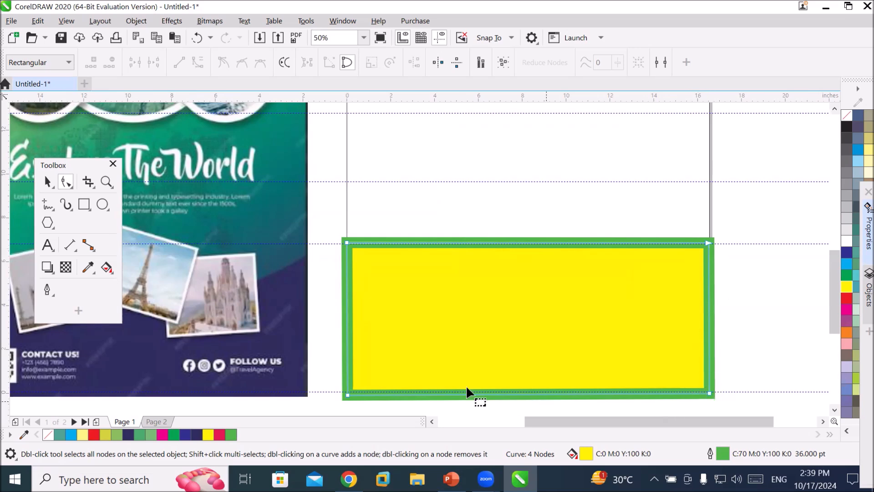
{"action": "left_click", "coordinate": [706, 242]}
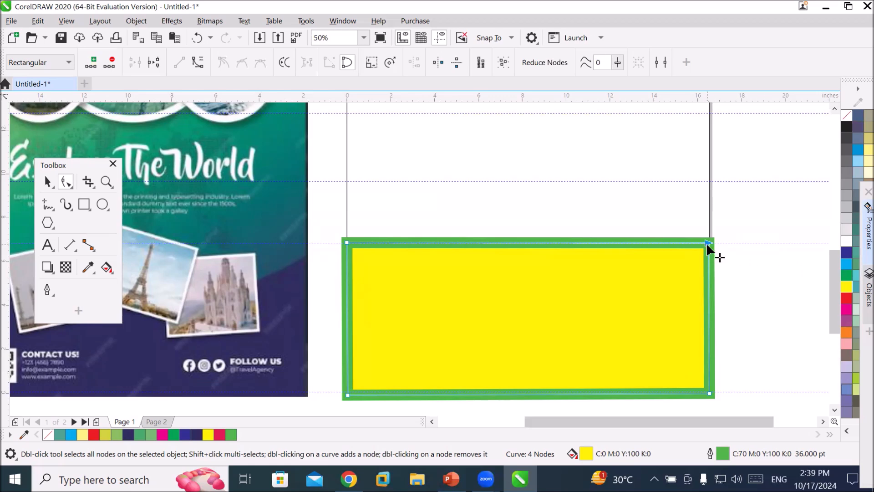
{"action": "left_click", "coordinate": [709, 393]}
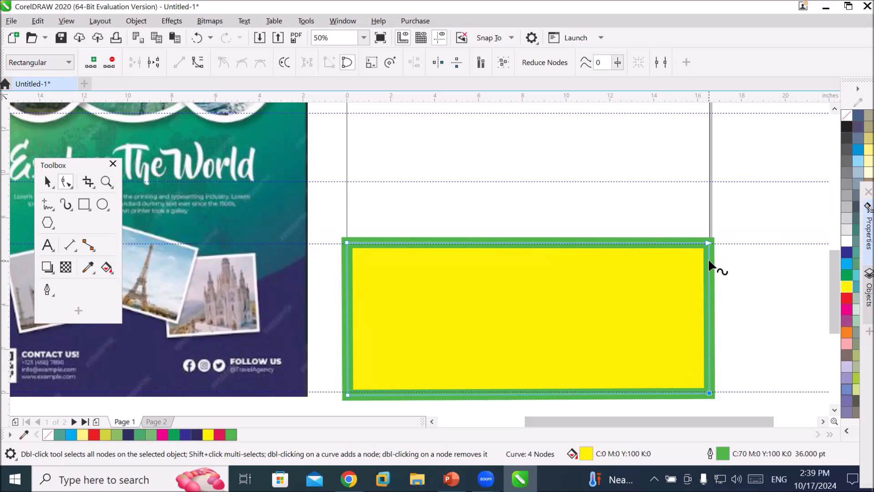
{"action": "left_click", "coordinate": [347, 394]}
{"action": "left_click", "coordinate": [347, 242]}
{"action": "left_click", "coordinate": [707, 243]}
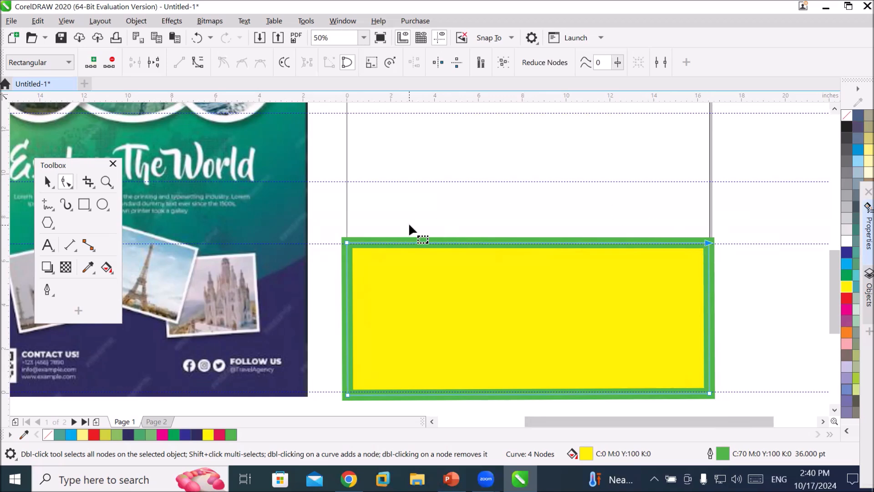
{"action": "left_click", "coordinate": [196, 63]}
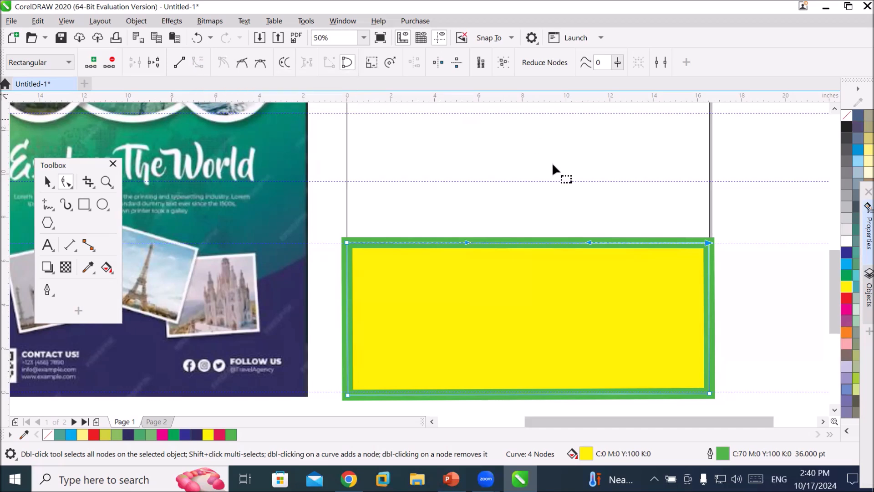
Try bending the frame's top edge downward into a curve, undoing each attempt.
{"action": "scroll", "coordinate": [546, 177], "scroll_direction": "up", "scroll_amount": 1}
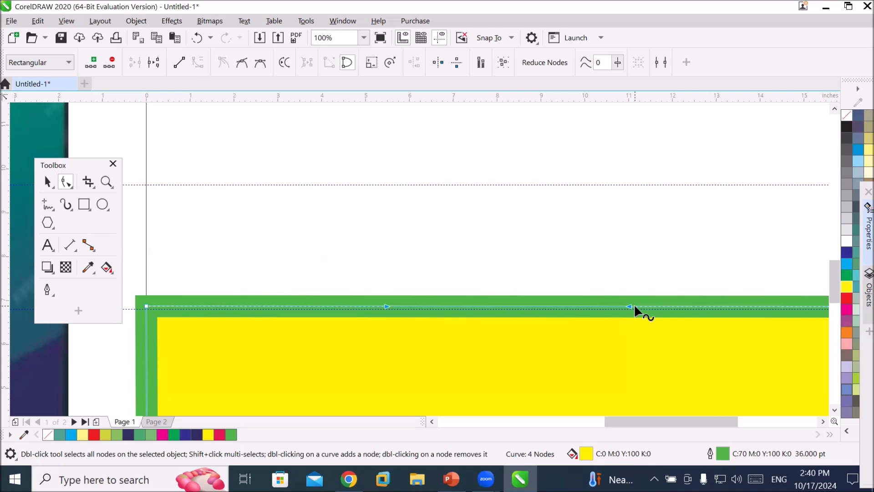
{"action": "scroll", "coordinate": [672, 282], "scroll_direction": "down", "scroll_amount": 1}
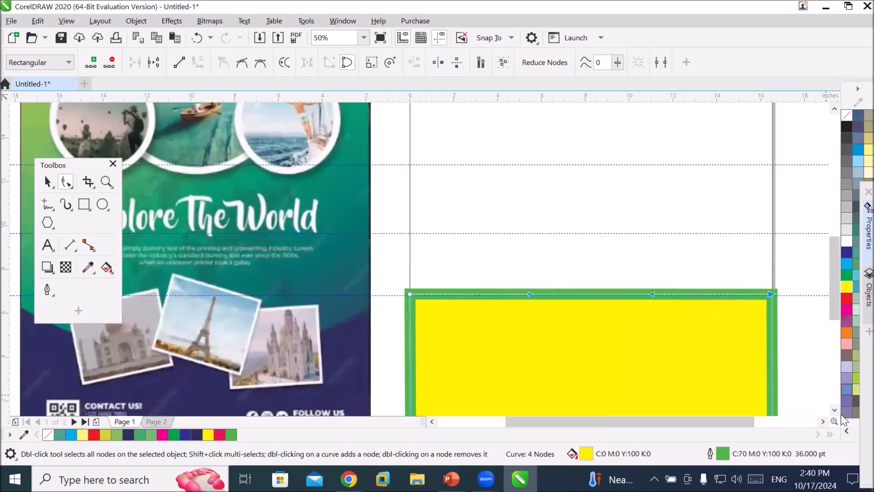
{"action": "left_click", "coordinate": [822, 420]}
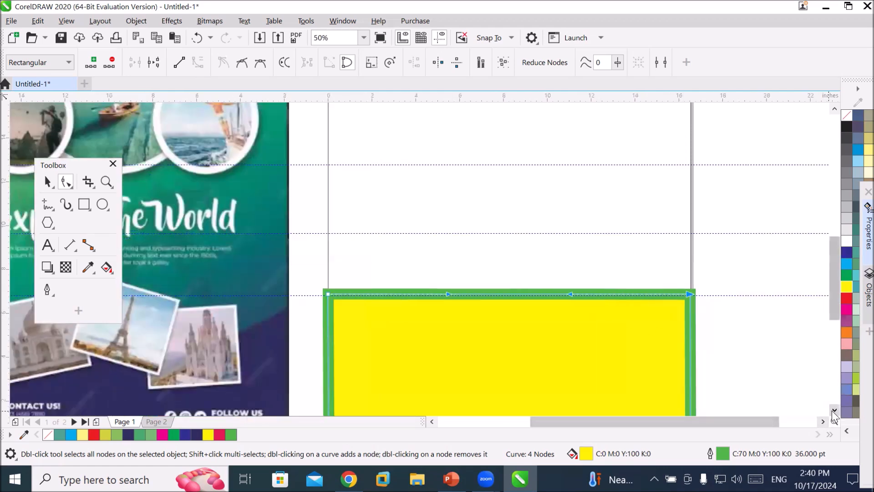
{"action": "left_click", "coordinate": [834, 410]}
{"action": "left_click", "coordinate": [834, 410]}
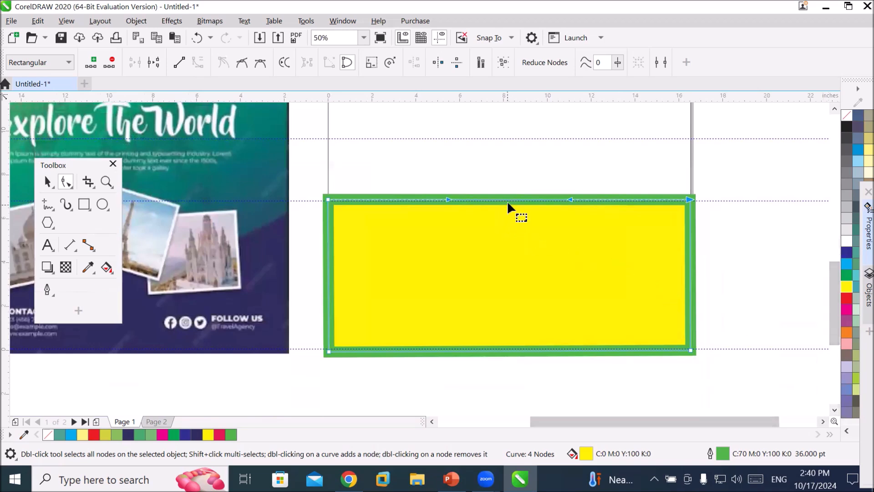
{"action": "left_click_drag", "start_coordinate": [504, 200], "coordinate": [510, 263]}
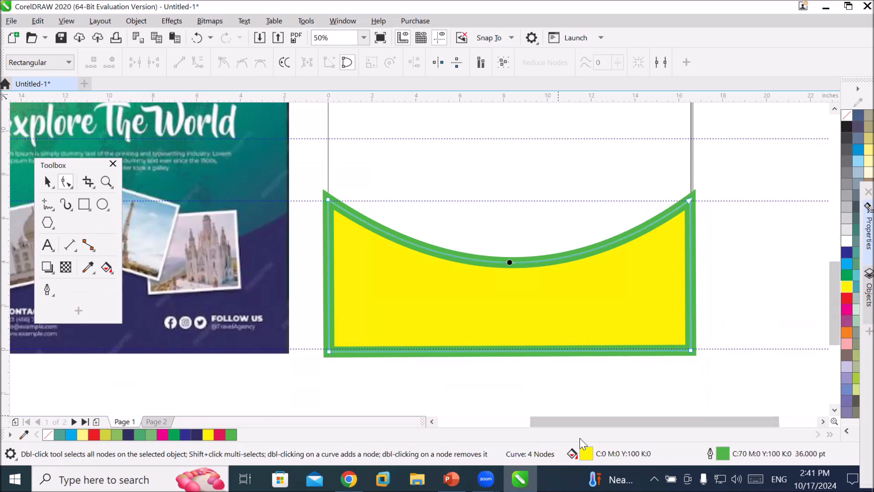
{"action": "key", "text": "ctrl+z"}
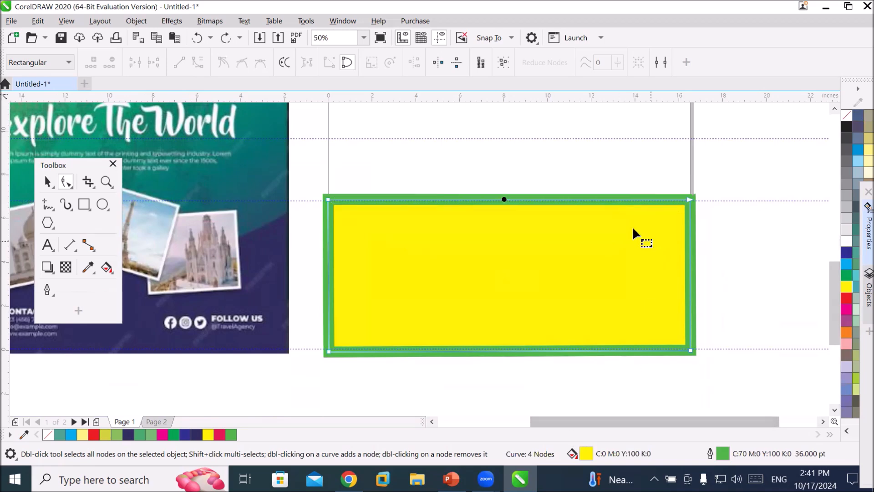
{"action": "left_click", "coordinate": [688, 199]}
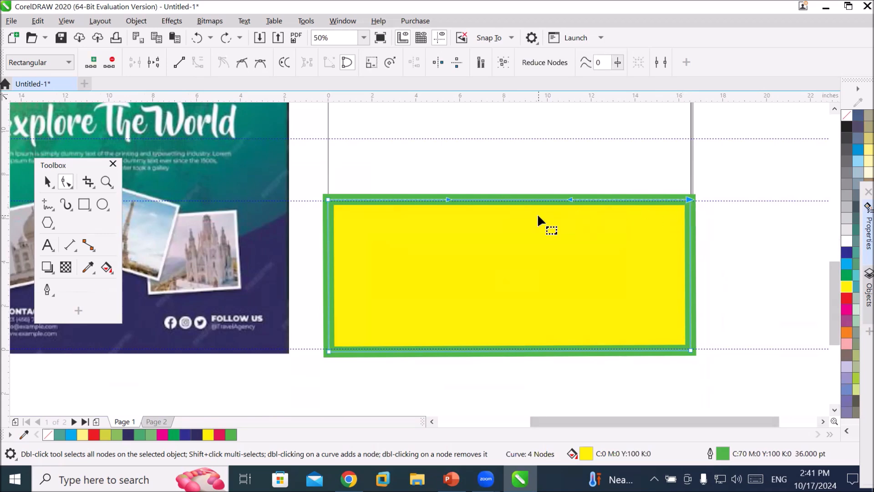
{"action": "left_click", "coordinate": [328, 351]}
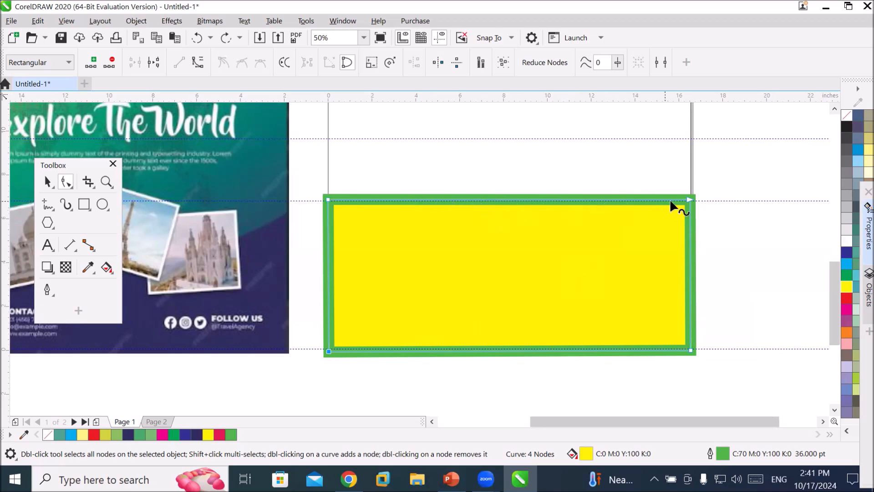
{"action": "left_click", "coordinate": [688, 198]}
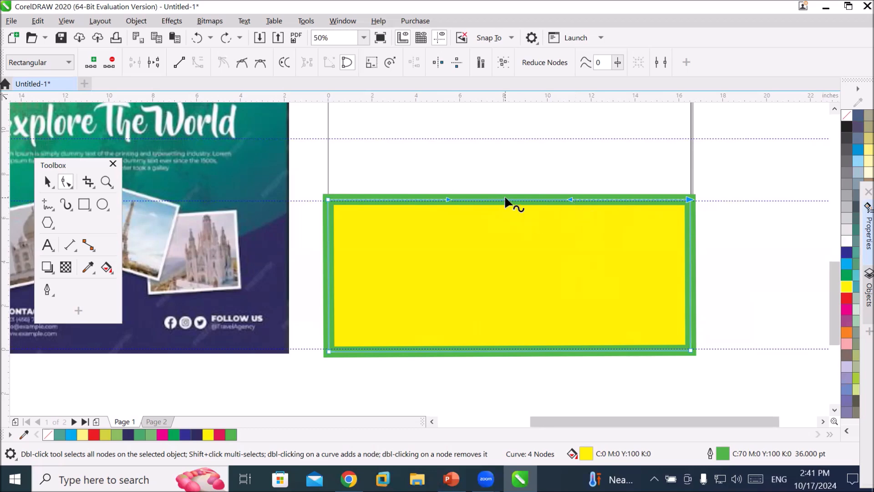
{"action": "left_click_drag", "start_coordinate": [508, 203], "coordinate": [509, 277]}
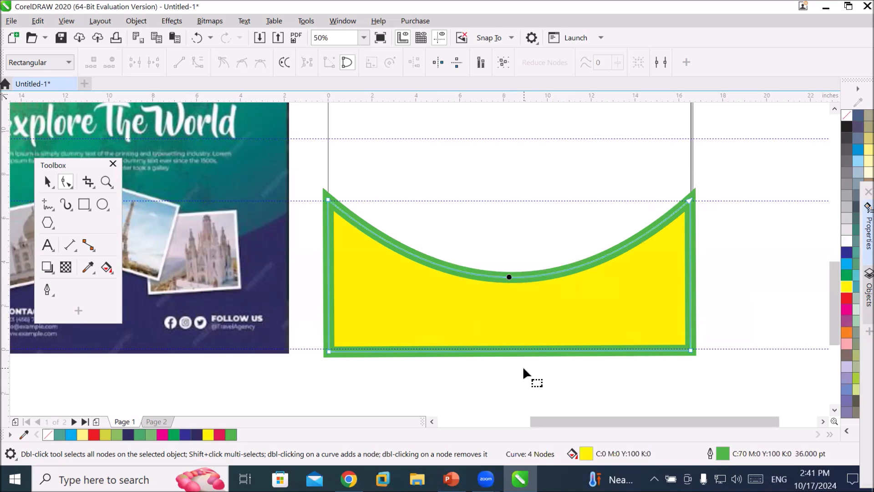
{"action": "key", "text": "ctrl+z"}
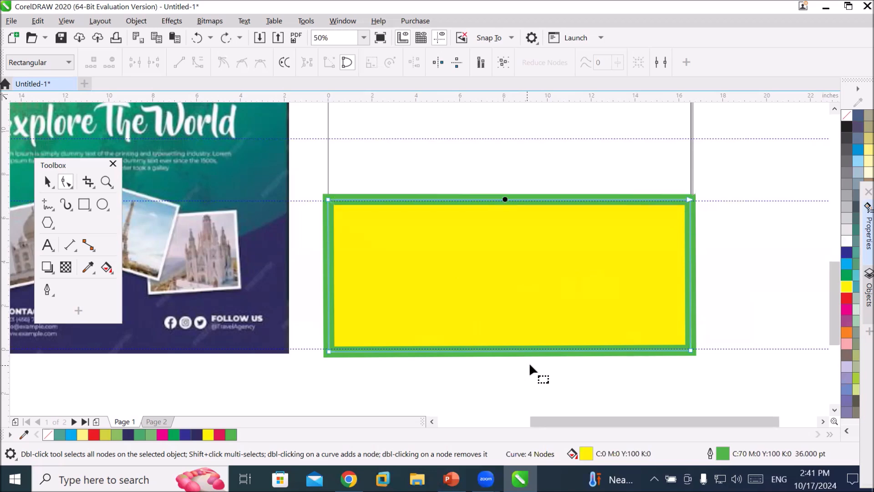
Try shaping the frame's top edge into a wave by dragging its control handles.
{"action": "left_click", "coordinate": [689, 198]}
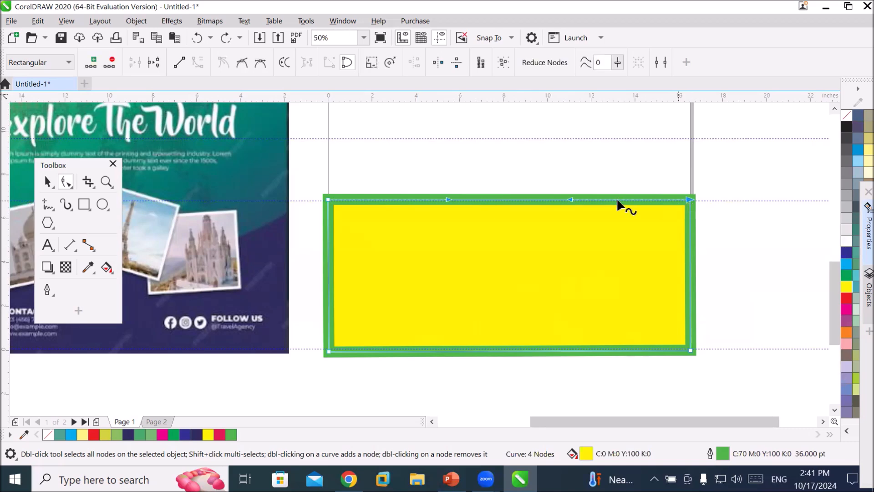
{"action": "left_click_drag", "start_coordinate": [570, 199], "coordinate": [566, 315]}
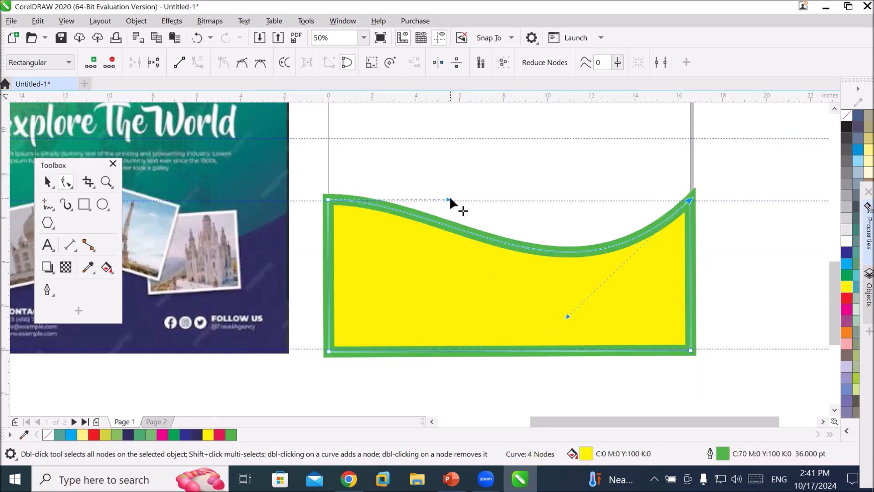
{"action": "left_click_drag", "start_coordinate": [448, 199], "coordinate": [460, 130]}
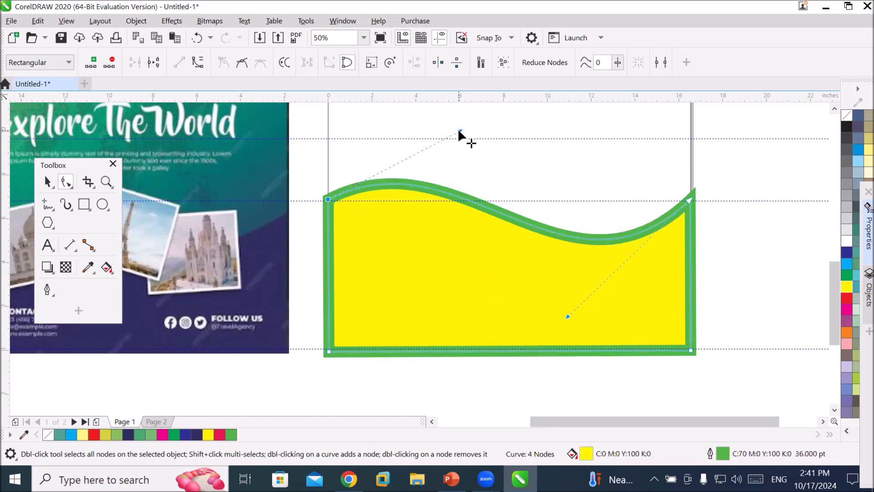
{"action": "left_click_drag", "start_coordinate": [460, 131], "coordinate": [446, 299]}
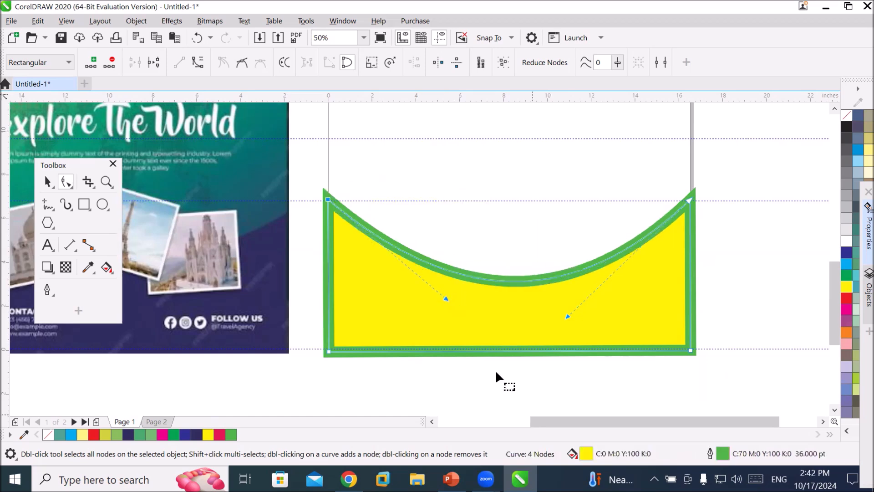
{"action": "key", "text": "ctrl+z"}
{"action": "key", "text": "ctrl+z"}
{"action": "key", "text": "ctrl+z"}
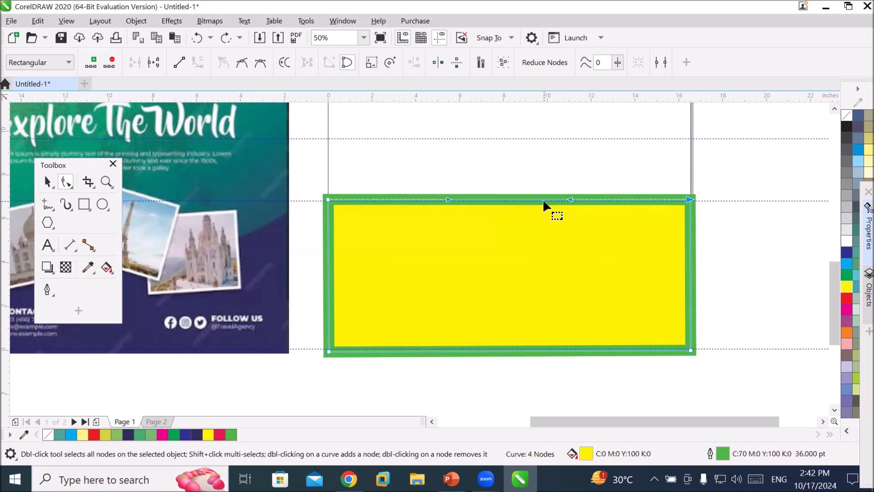
Bend the frame's top edge downward into a shallow concave arc.
{"action": "left_click", "coordinate": [509, 202]}
{"action": "left_click", "coordinate": [501, 253]}
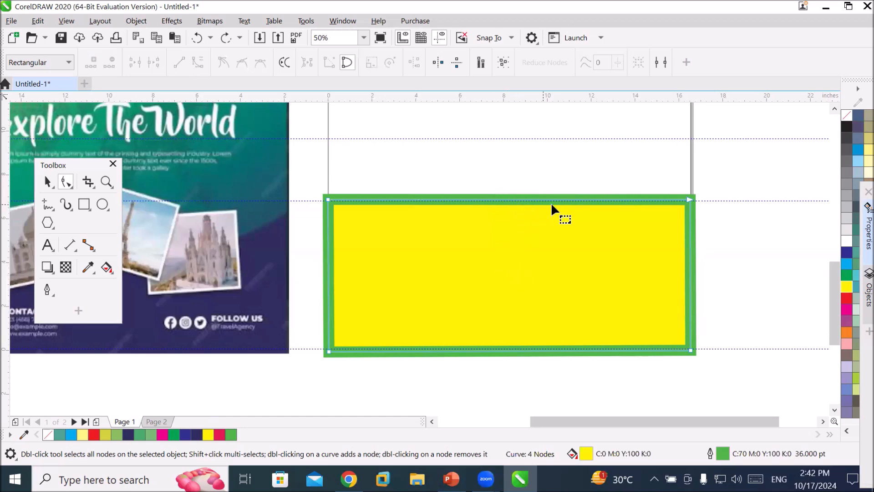
{"action": "left_click", "coordinate": [689, 199]}
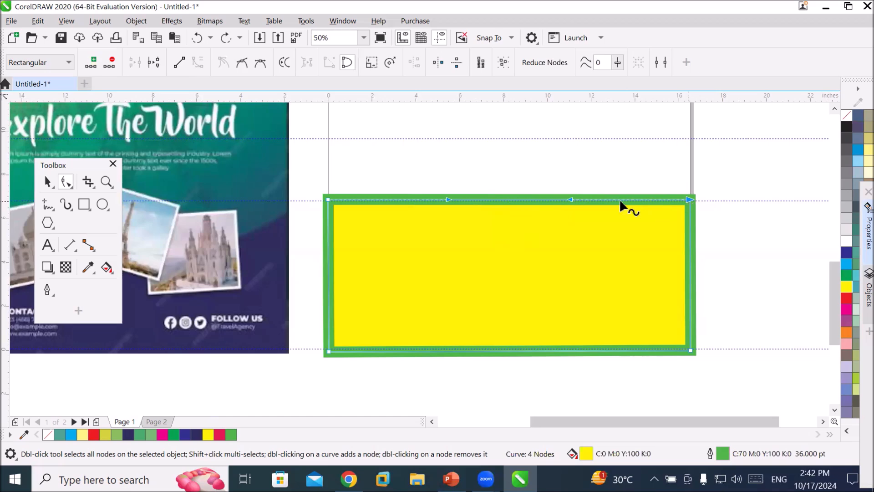
{"action": "left_click_drag", "start_coordinate": [496, 199], "coordinate": [511, 246]}
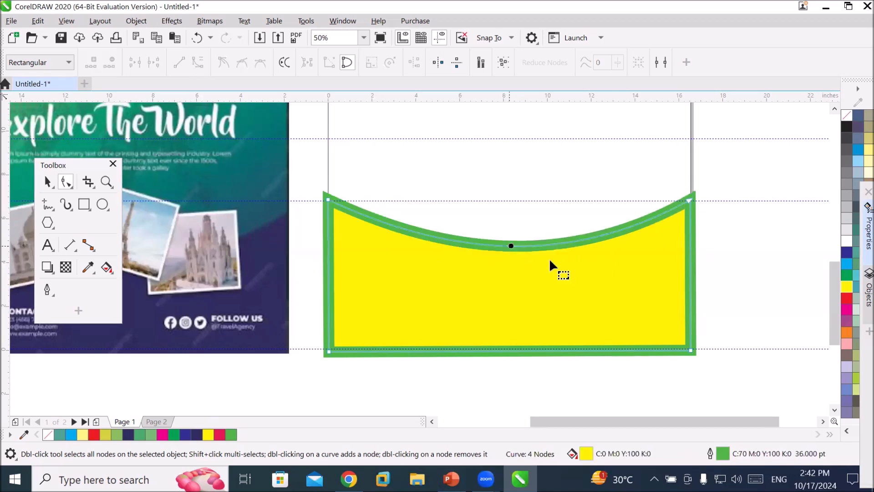
Fill the curved shape blue and remove its outline.
{"action": "left_click", "coordinate": [844, 253]}
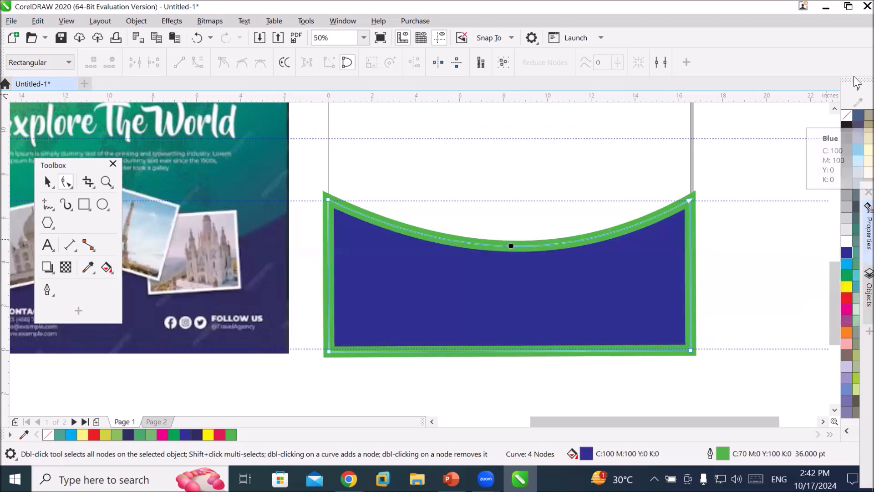
{"action": "right_click", "coordinate": [847, 115]}
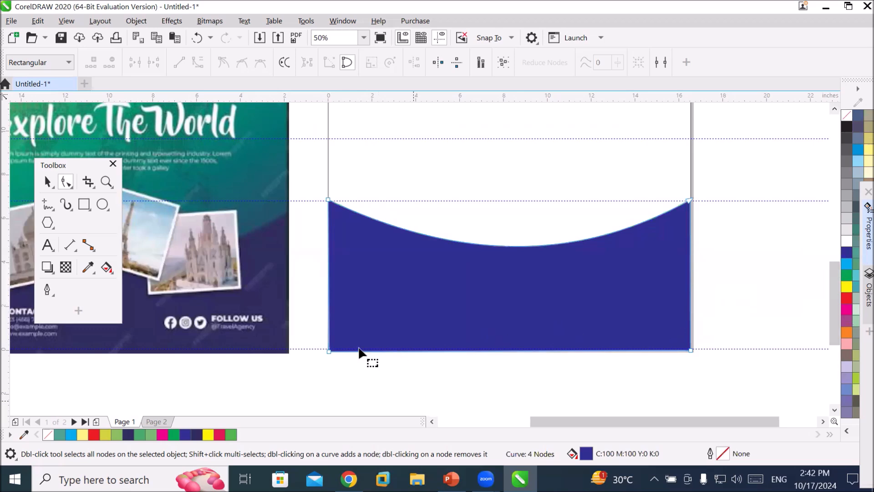
Sample the green from the reference poster with the eyedropper and fill the page background rectangle with it.
{"action": "scroll", "coordinate": [361, 353], "scroll_direction": "down", "scroll_amount": 1}
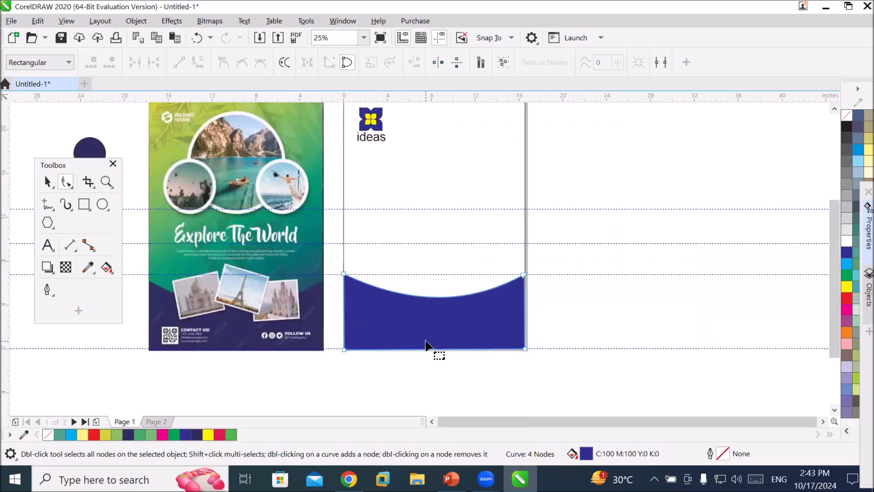
{"action": "left_click", "coordinate": [516, 165]}
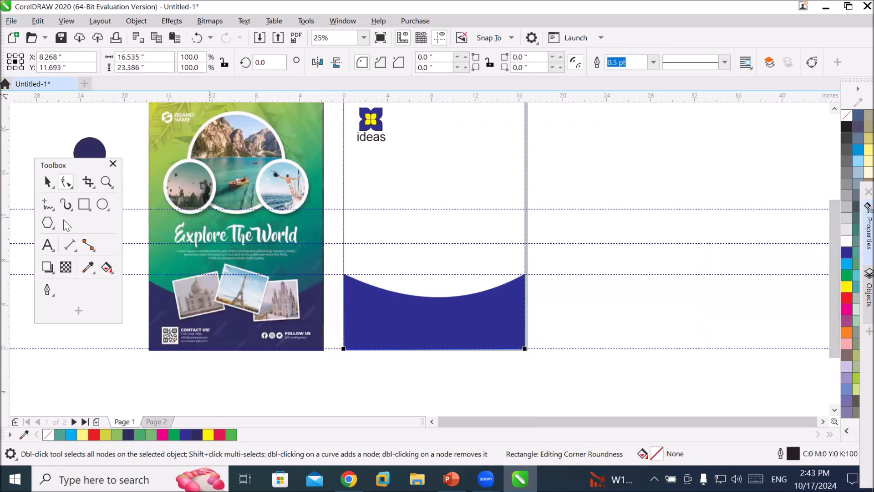
{"action": "left_click", "coordinate": [88, 267]}
{"action": "left_click", "coordinate": [314, 154]}
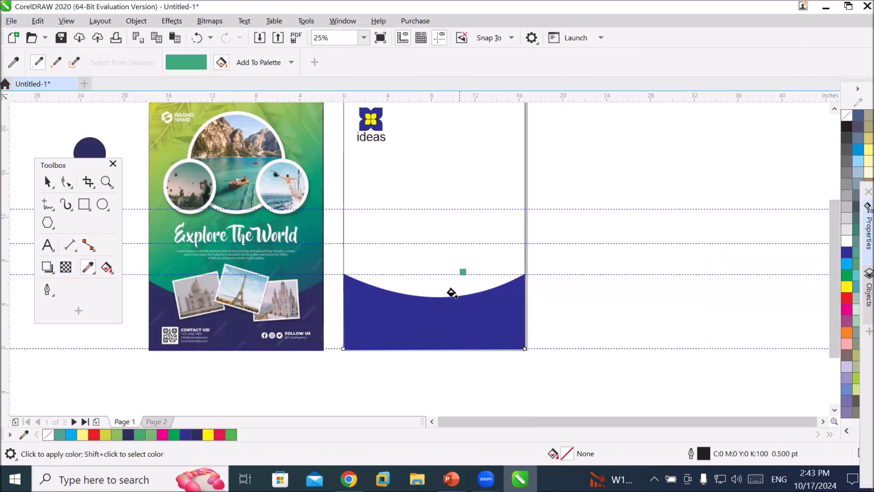
{"action": "left_click", "coordinate": [453, 158]}
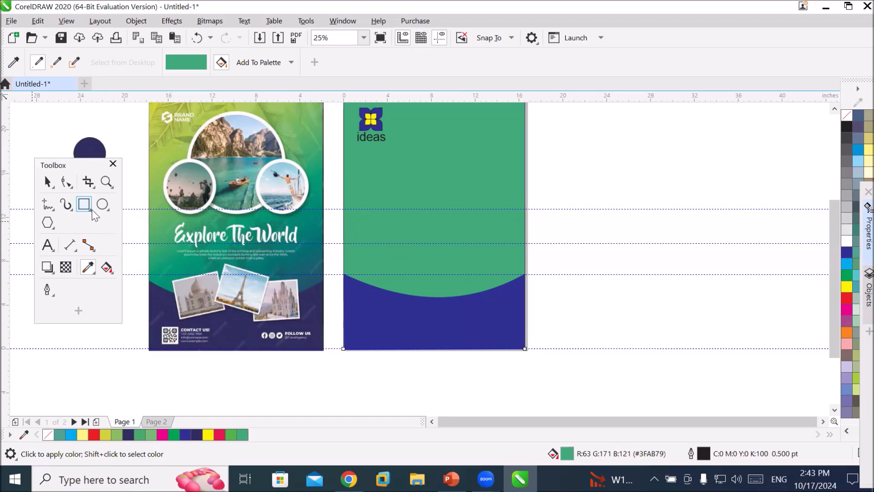
Draw a square about 4.08 inches wide, move it onto the blue curve's edge and fill it yellow.
{"action": "left_click", "coordinate": [86, 205]}
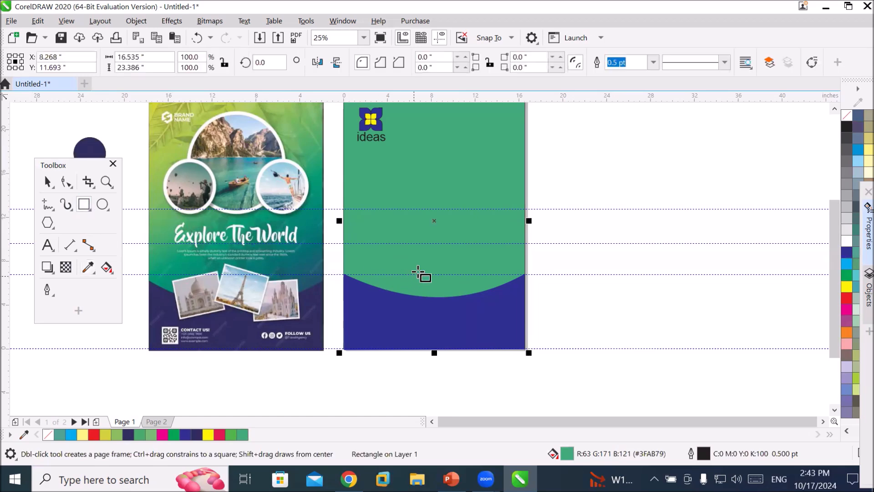
{"action": "left_click_drag", "start_coordinate": [569, 244], "coordinate": [608, 288]}
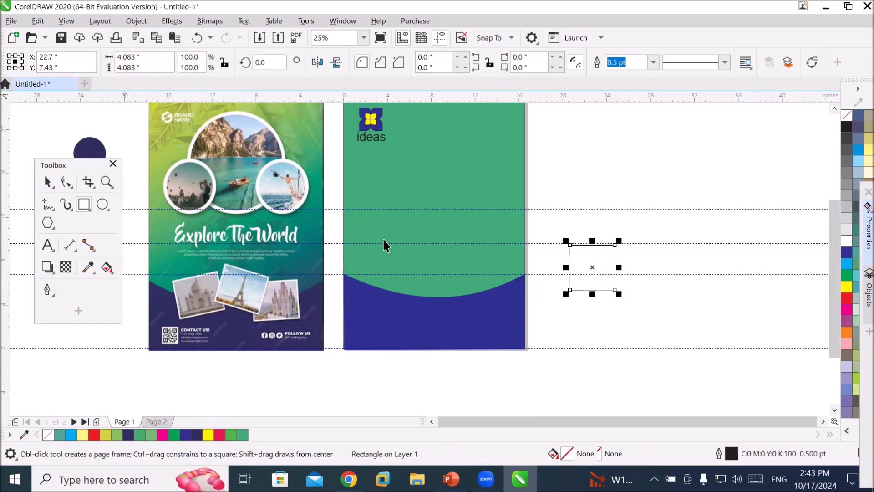
{"action": "key", "text": "space"}
{"action": "left_click_drag", "start_coordinate": [584, 288], "coordinate": [389, 305]}
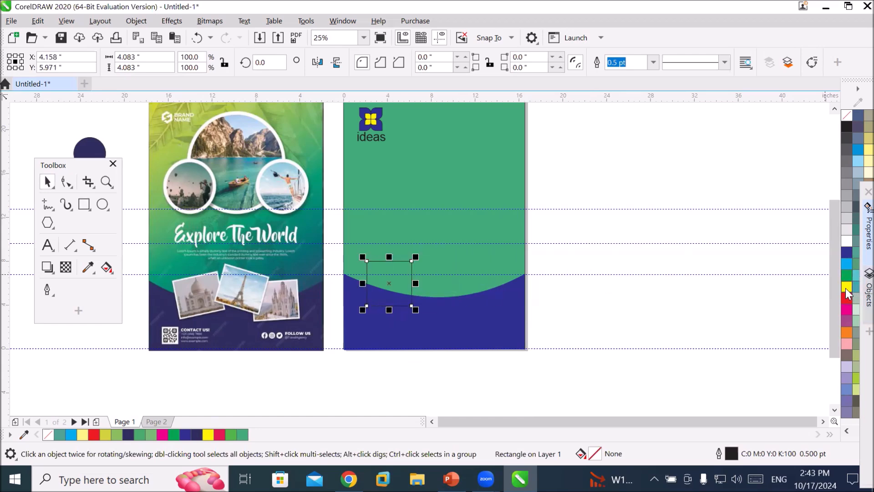
{"action": "left_click", "coordinate": [845, 288]}
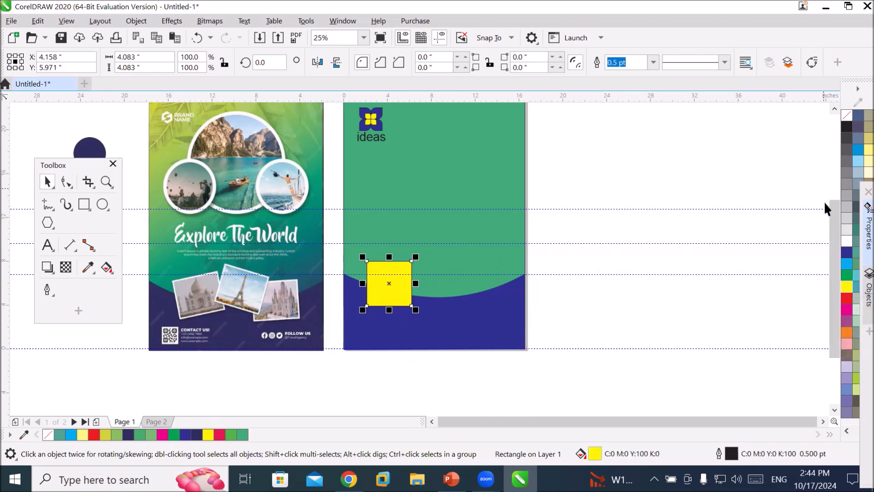
{"action": "scroll", "coordinate": [286, 323], "scroll_direction": "up", "scroll_amount": 6}
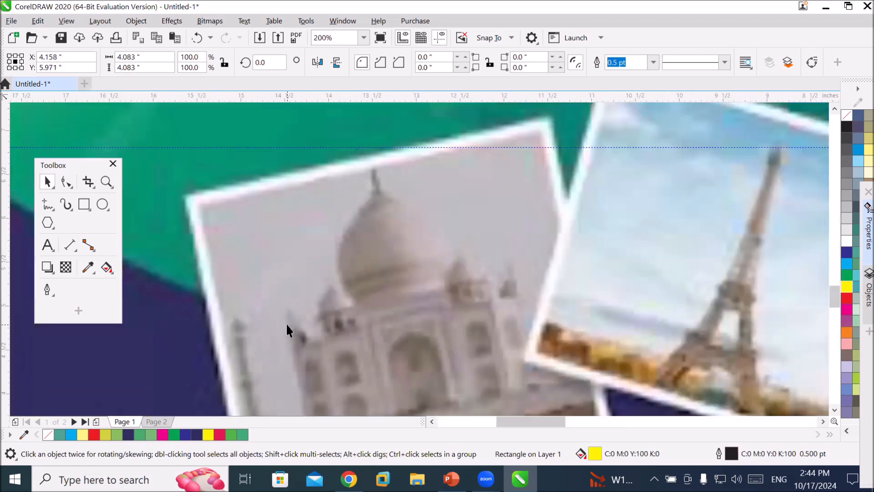
Give the yellow square a white outline 4.0 pt wide.
{"action": "scroll", "coordinate": [285, 324], "scroll_direction": "down", "scroll_amount": 6}
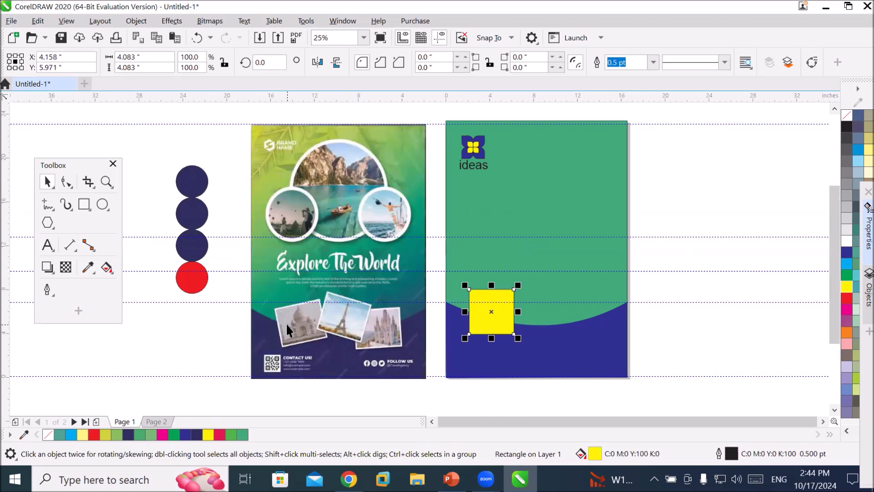
{"action": "right_click", "coordinate": [847, 244]}
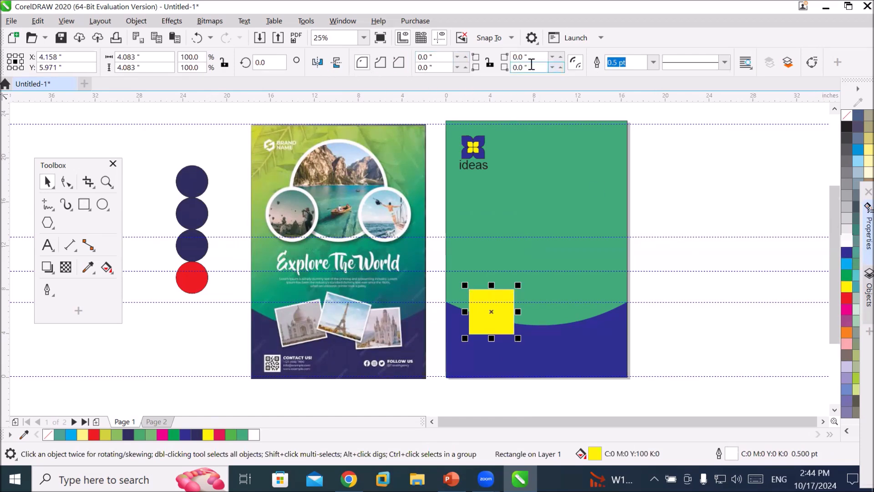
{"action": "left_click", "coordinate": [653, 62]}
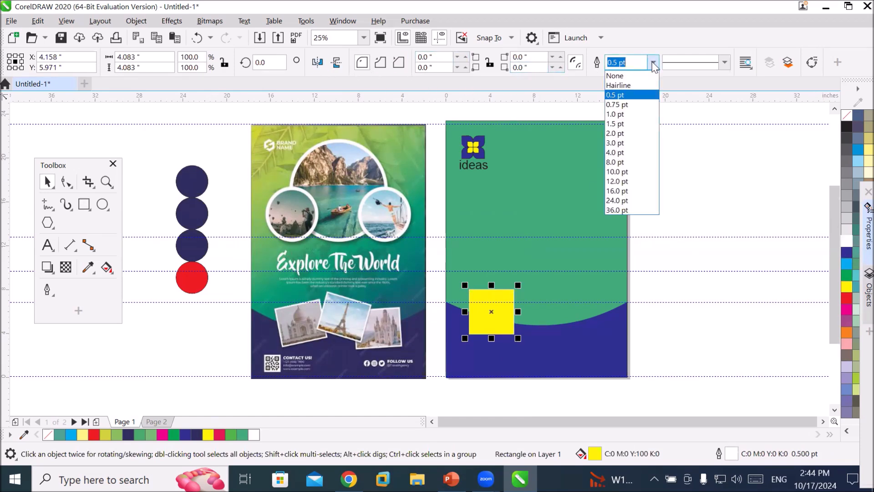
{"action": "left_click", "coordinate": [634, 153]}
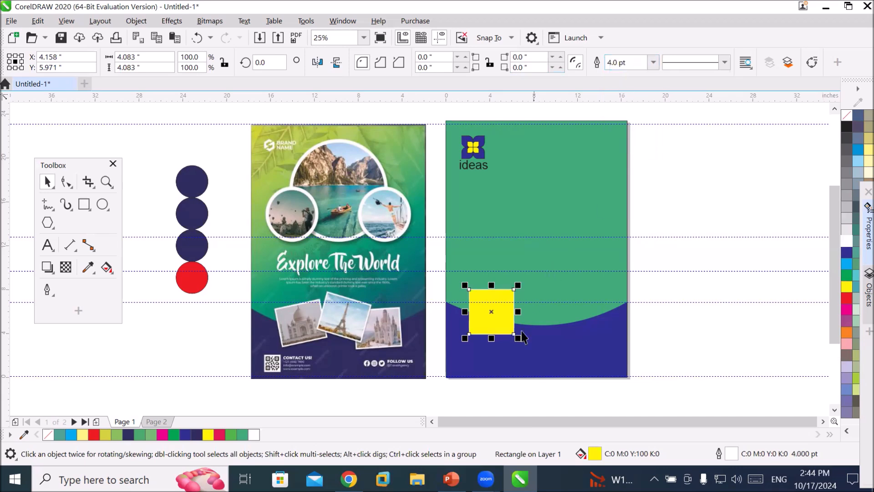
{"action": "scroll", "coordinate": [522, 335], "scroll_direction": "up", "scroll_amount": 6}
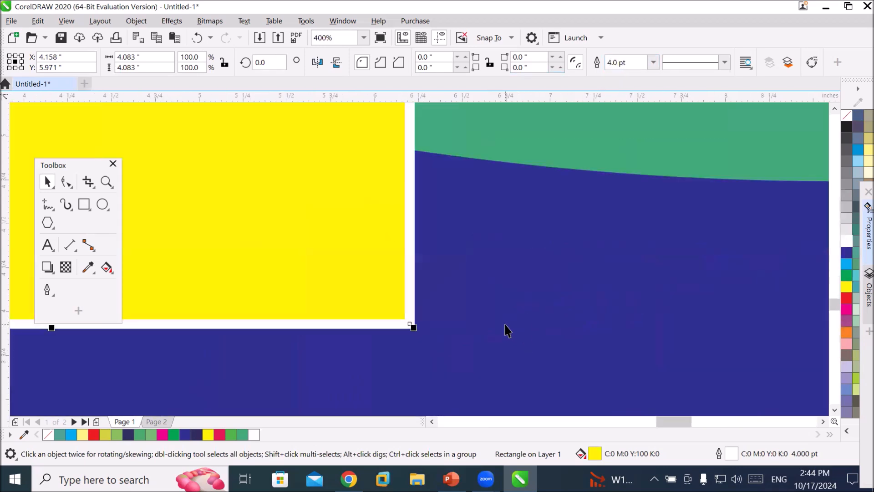
{"action": "left_click", "coordinate": [653, 63]}
{"action": "left_click", "coordinate": [615, 173]}
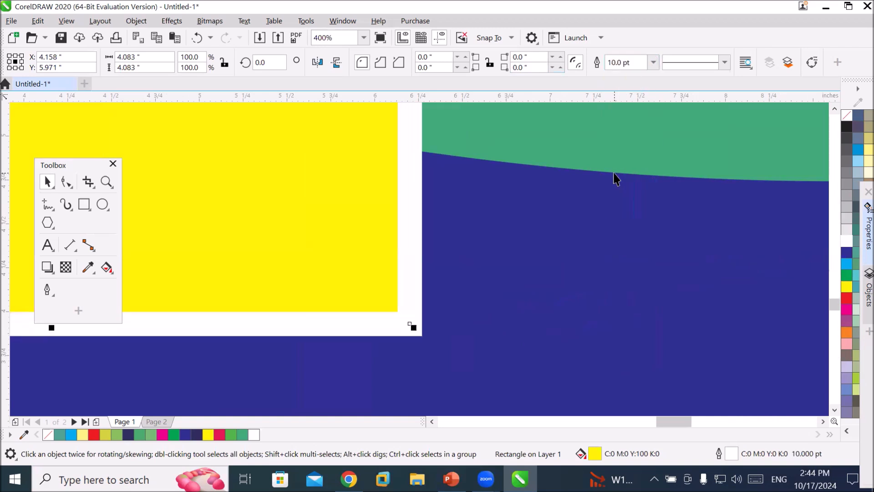
{"action": "left_click", "coordinate": [653, 63]}
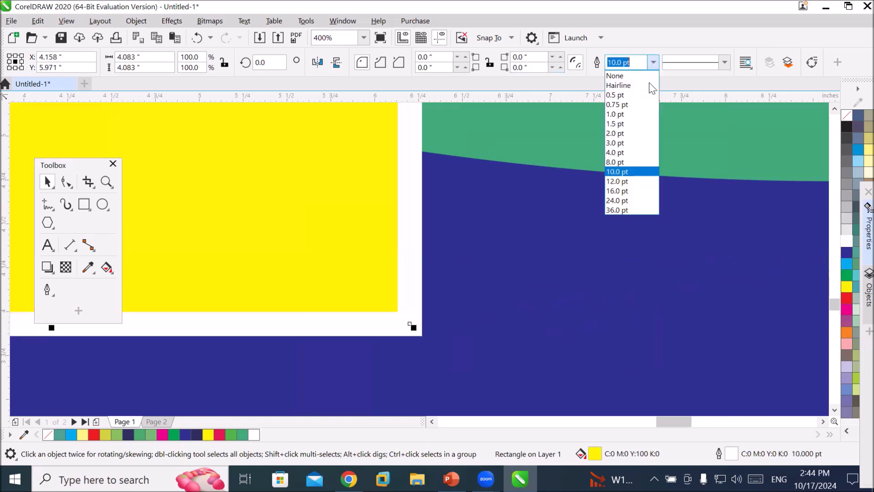
{"action": "left_click", "coordinate": [624, 154]}
{"action": "scroll", "coordinate": [541, 254], "scroll_direction": "down", "scroll_amount": 5}
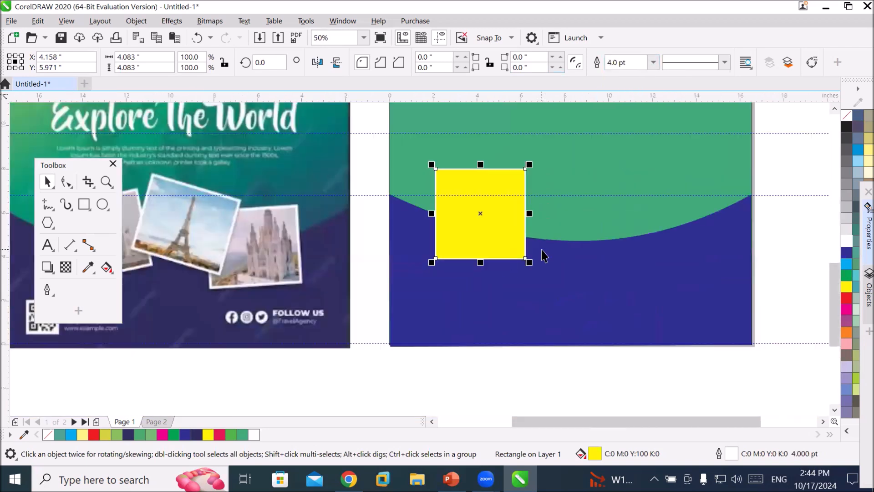
{"action": "scroll", "coordinate": [608, 232], "scroll_direction": "down", "scroll_amount": 2}
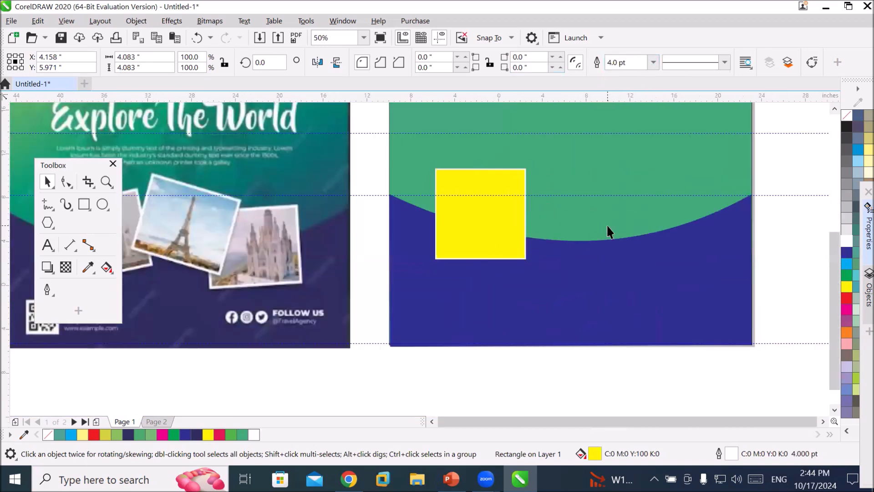
Rotate the yellow square about 15 degrees counter-clockwise.
{"action": "scroll", "coordinate": [521, 246], "scroll_direction": "up", "scroll_amount": 2}
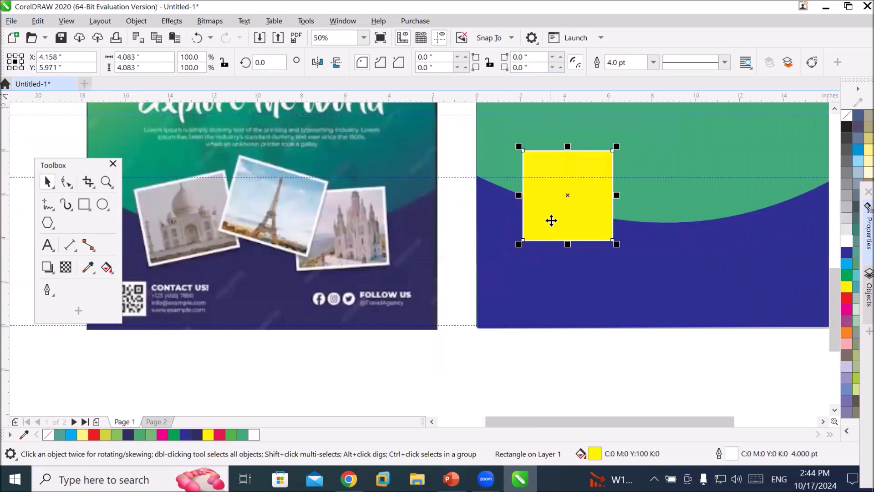
{"action": "left_click", "coordinate": [578, 187]}
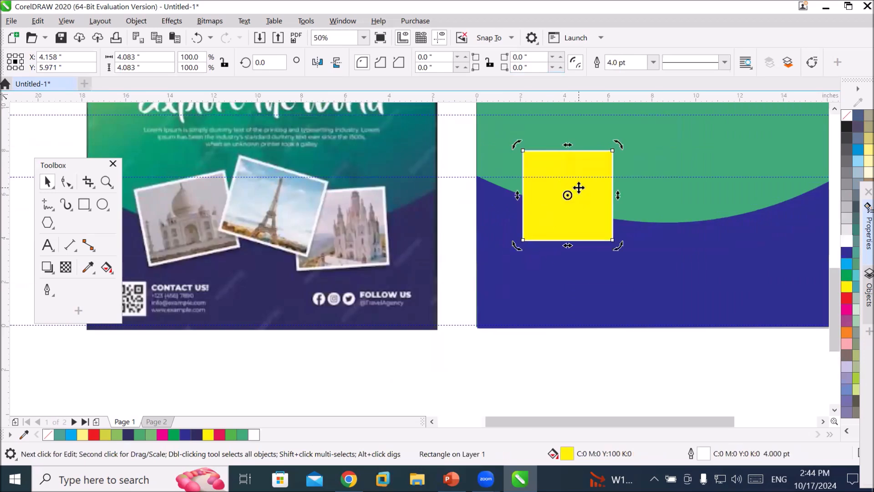
{"action": "left_click_drag", "start_coordinate": [620, 142], "coordinate": [605, 131]}
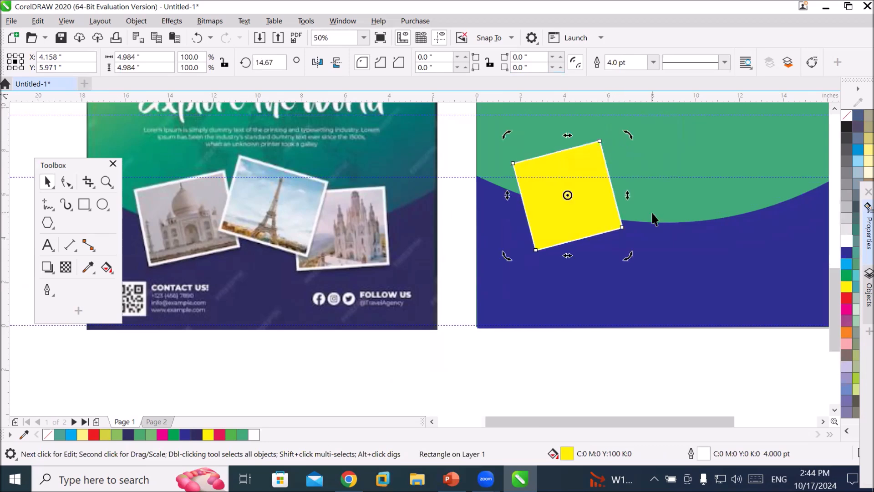
Duplicate the square to the right side of the page and tilt the copy about 7 degrees clockwise.
{"action": "left_click", "coordinate": [587, 214]}
{"action": "left_click_drag", "start_coordinate": [586, 214], "coordinate": [751, 204]}
{"action": "left_click", "coordinate": [751, 204]}
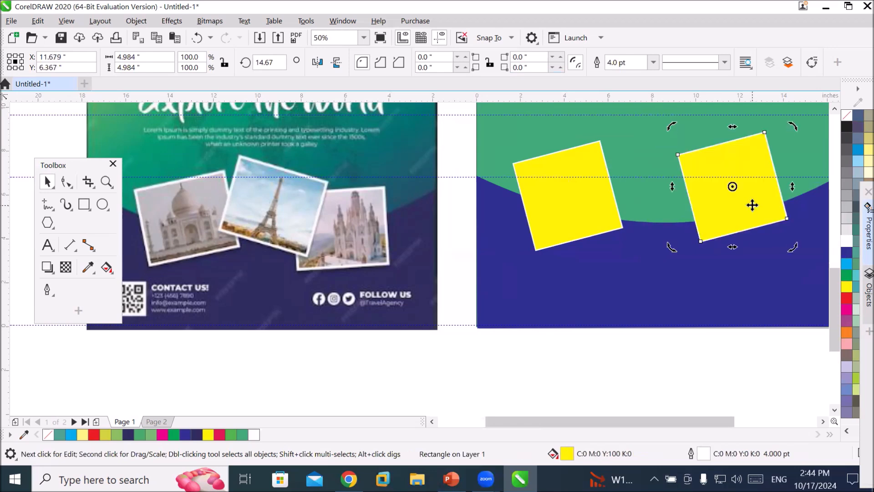
{"action": "left_click_drag", "start_coordinate": [790, 121], "coordinate": [814, 160]}
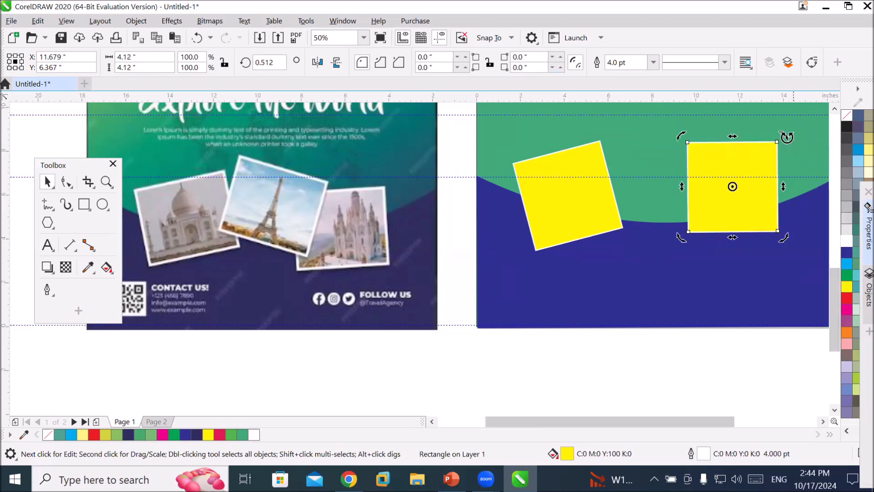
{"action": "left_click_drag", "start_coordinate": [783, 135], "coordinate": [792, 148]}
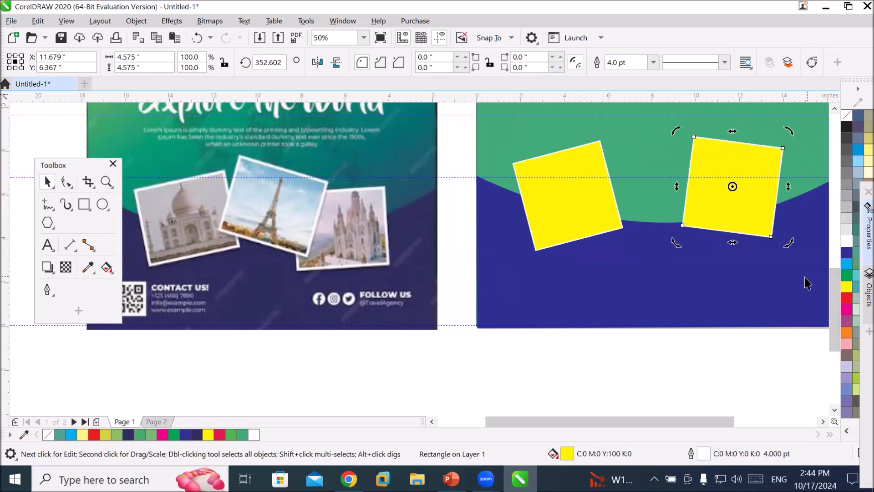
Duplicate a square into the gap between the two squares, placing it slightly higher.
{"action": "left_click", "coordinate": [719, 209]}
{"action": "left_click_drag", "start_coordinate": [721, 204], "coordinate": [640, 196]}
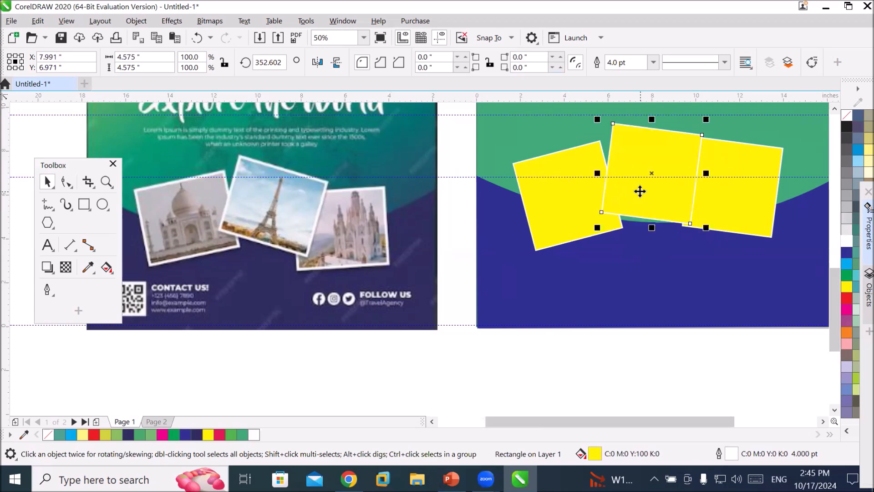
{"action": "left_click", "coordinate": [656, 177]}
{"action": "left_click", "coordinate": [666, 202]}
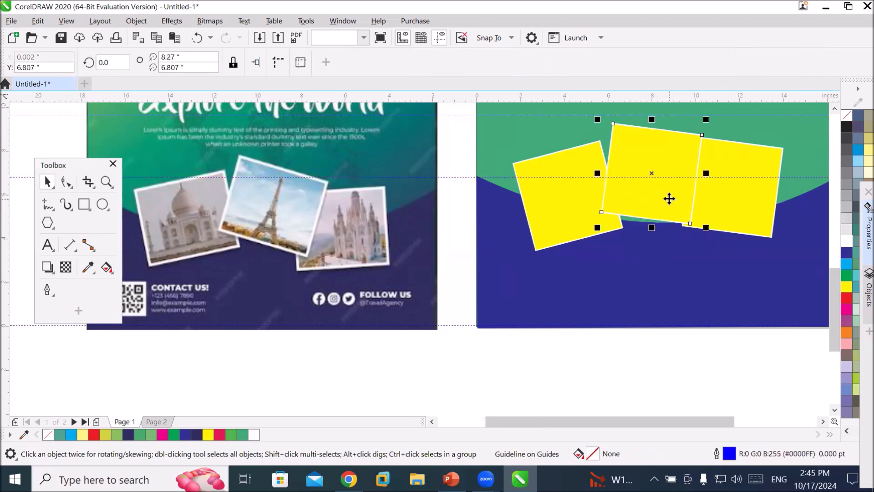
{"action": "left_click", "coordinate": [633, 154]}
{"action": "left_click_drag", "start_coordinate": [590, 120], "coordinate": [584, 126]}
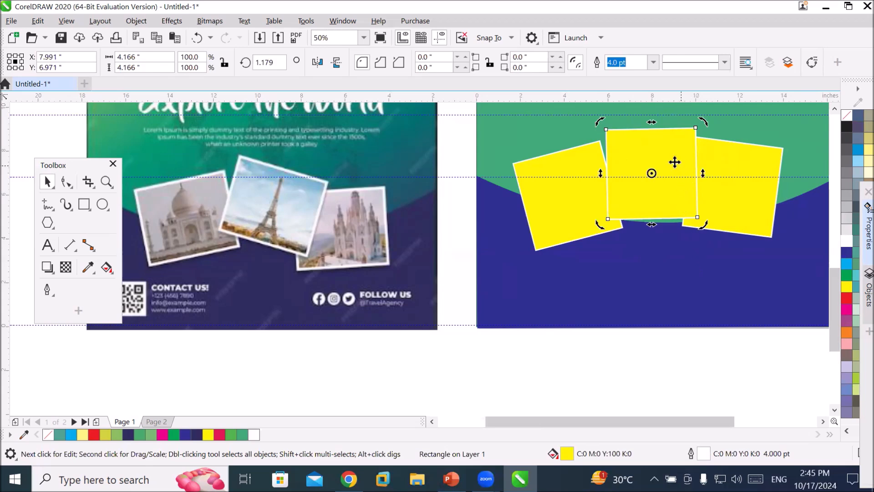
{"action": "left_click_drag", "start_coordinate": [672, 161], "coordinate": [669, 152]}
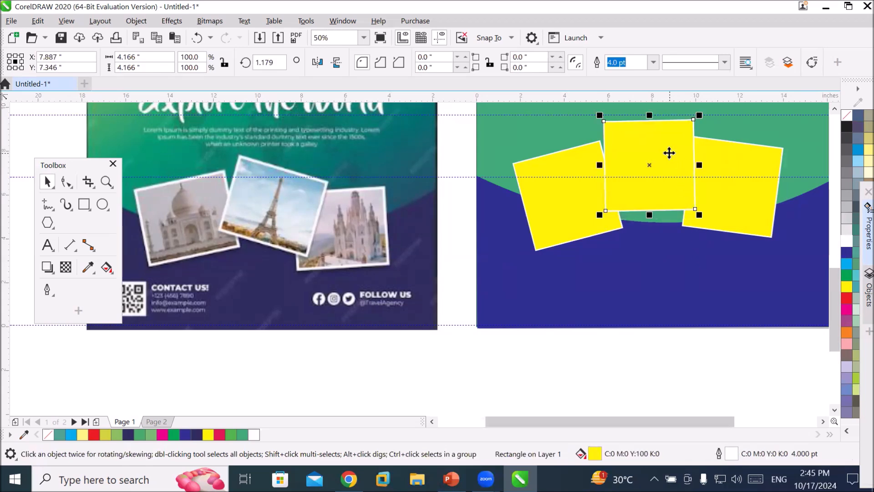
Tilt the middle square about 30 degrees clockwise and nudge it so it overlaps the other two.
{"action": "left_click", "coordinate": [669, 153]}
{"action": "left_click_drag", "start_coordinate": [706, 115], "coordinate": [728, 128]}
{"action": "mouse_move", "coordinate": [675, 185]}
{"action": "left_mouse_down"}
{"action": "mouse_move", "coordinate": [672, 172]}
{"action": "mouse_move", "coordinate": [677, 178]}
{"action": "left_mouse_up"}
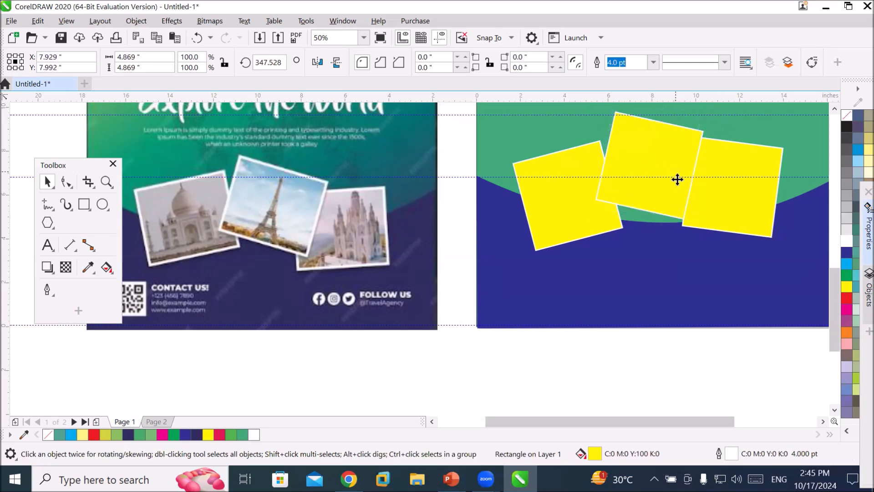
{"action": "left_click", "coordinate": [681, 160]}
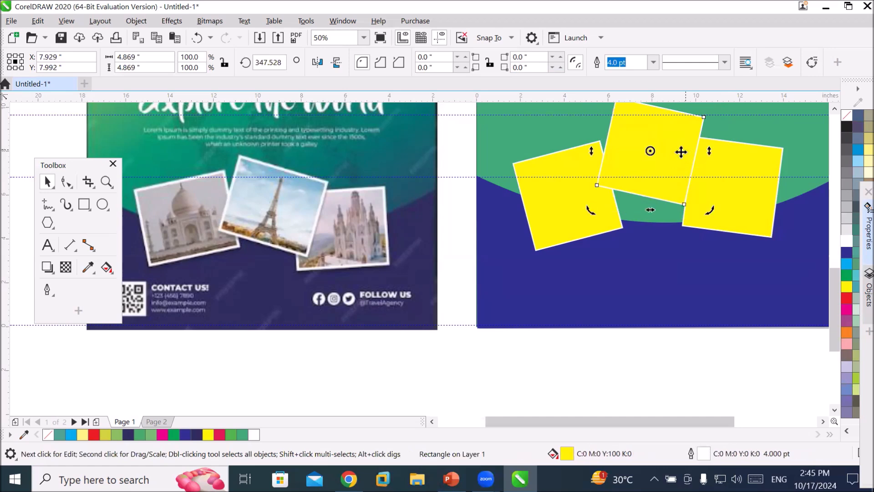
{"action": "left_click_drag", "start_coordinate": [712, 210], "coordinate": [690, 228]}
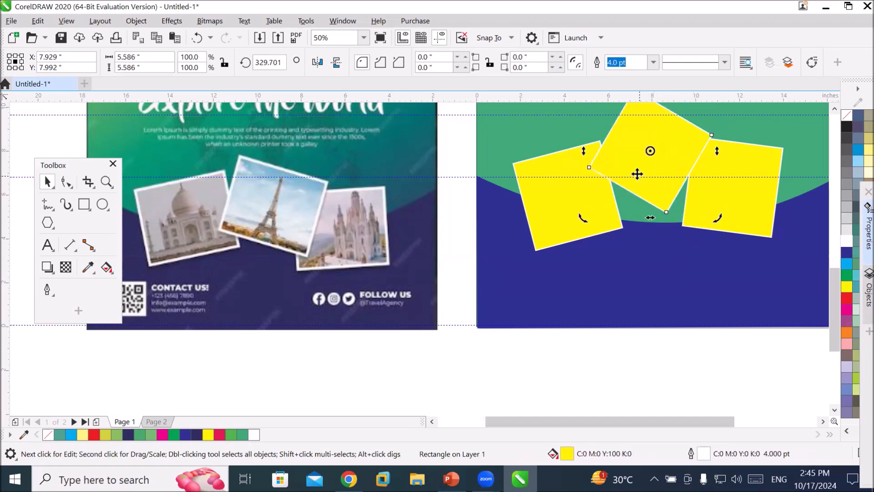
{"action": "left_click_drag", "start_coordinate": [637, 173], "coordinate": [668, 180]}
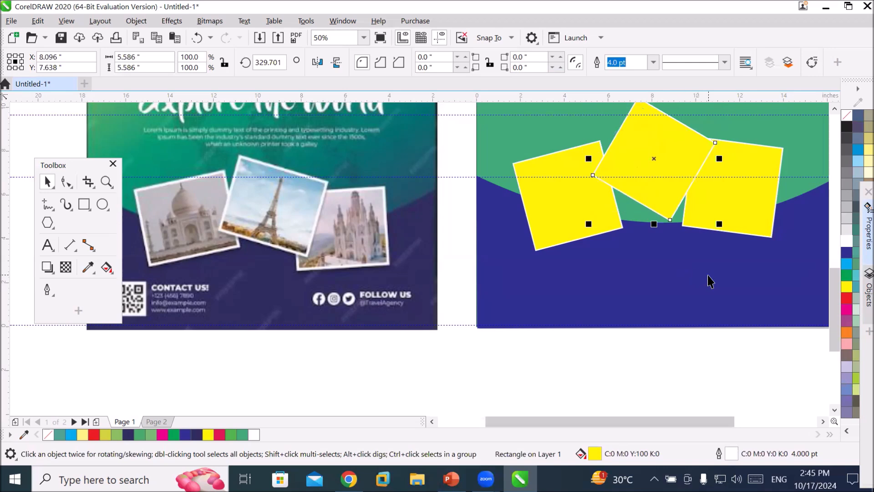
{"action": "key", "text": "Escape"}
Open the Import dialog and browse to the D:\_Graphics\Images\SeaShores folder.
{"action": "left_click", "coordinate": [822, 422]}
{"action": "left_click", "coordinate": [822, 421]}
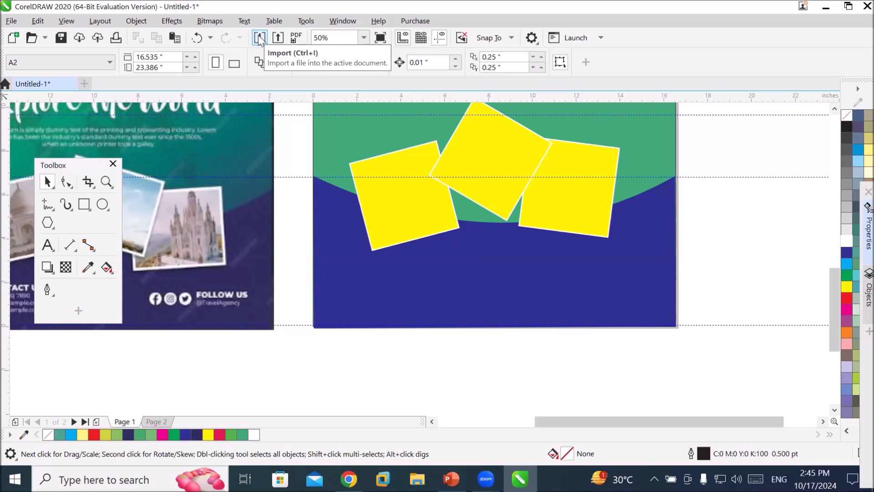
{"action": "left_click", "coordinate": [16, 20]}
{"action": "left_click", "coordinate": [26, 232]}
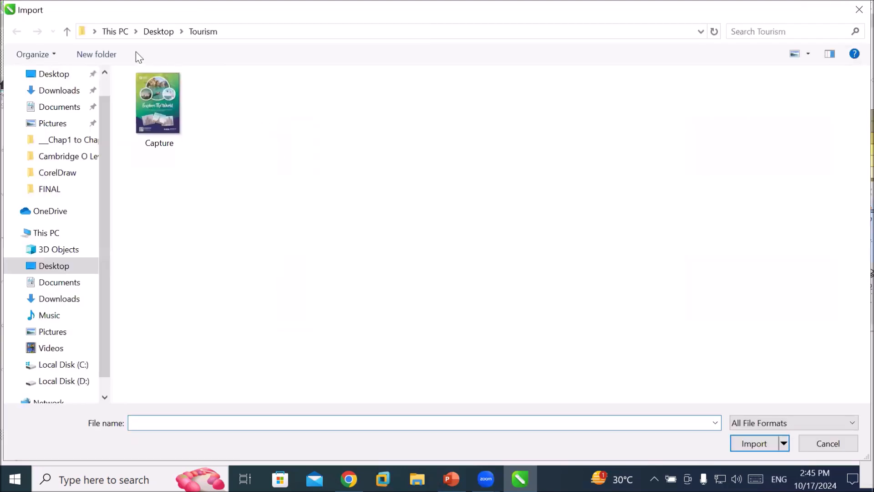
{"action": "left_click", "coordinate": [115, 31]}
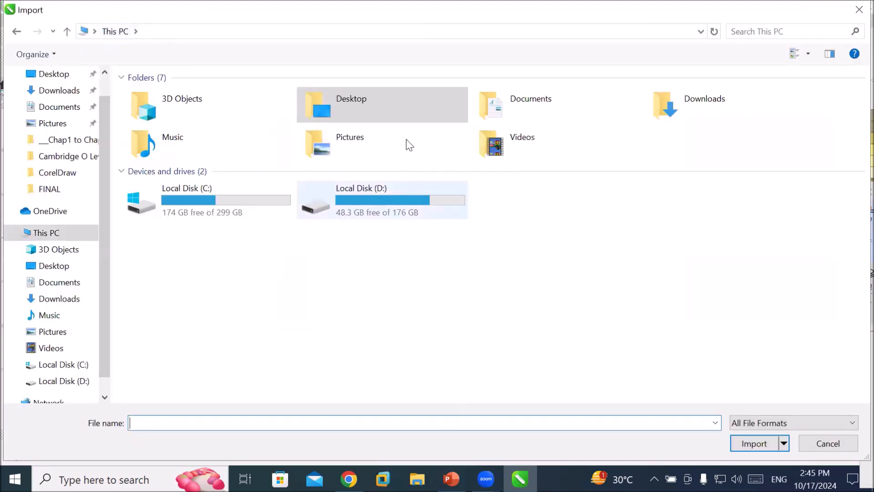
{"action": "double_click", "coordinate": [391, 201]}
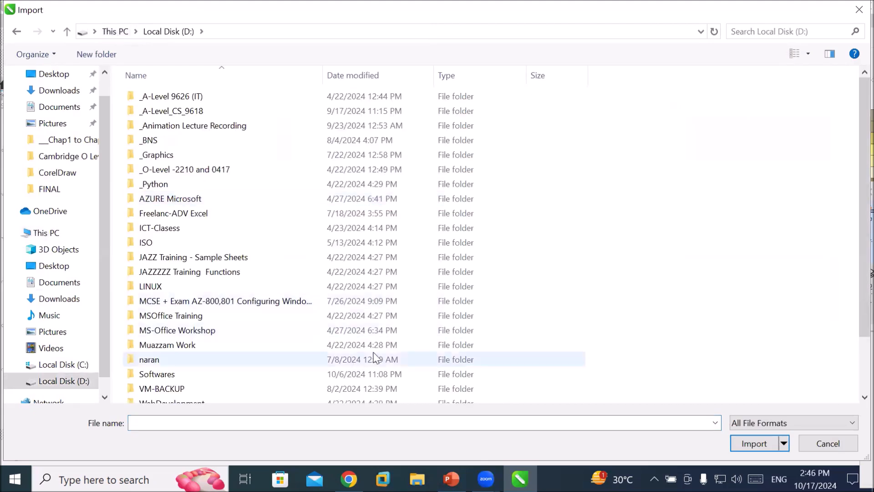
{"action": "double_click", "coordinate": [220, 155]}
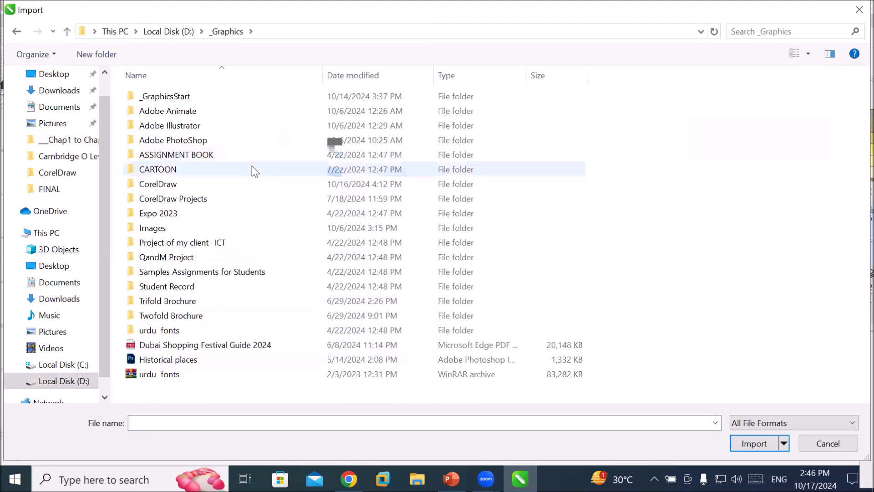
{"action": "double_click", "coordinate": [250, 233]}
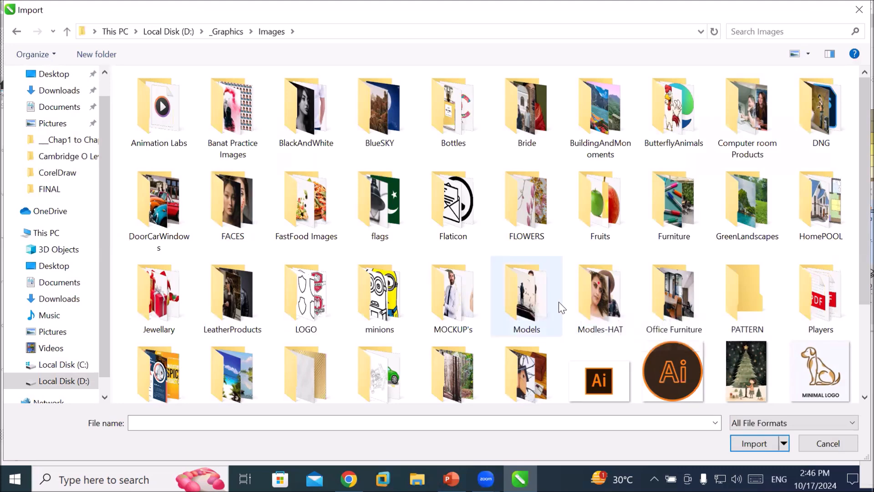
{"action": "scroll", "coordinate": [558, 301], "scroll_direction": "down", "scroll_amount": 3}
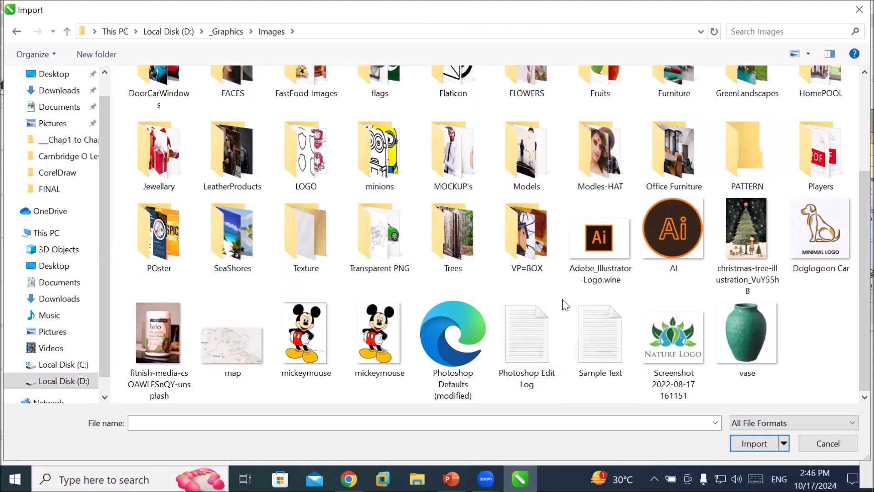
{"action": "double_click", "coordinate": [232, 235]}
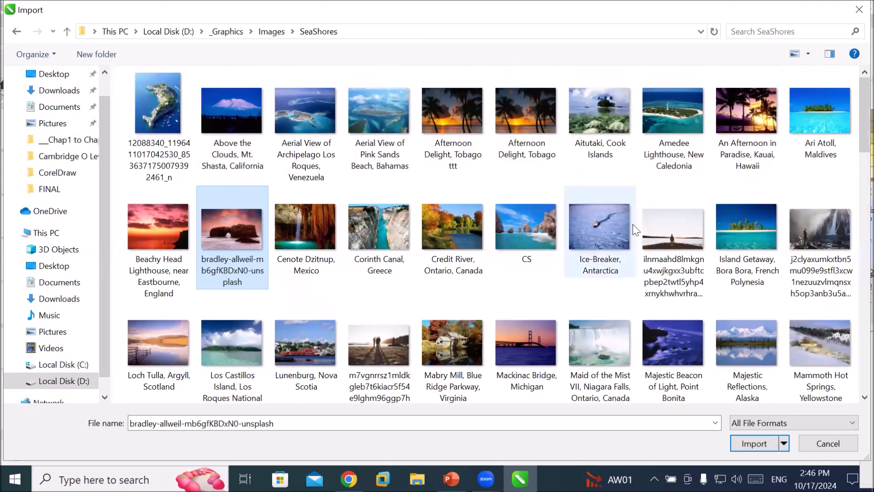
Import the Ari Atoll, Maldives photo plus a lone-figure lakeside and a couple-on-beach photo, placing them over the yellow squares.
{"action": "left_click", "coordinate": [671, 225]}
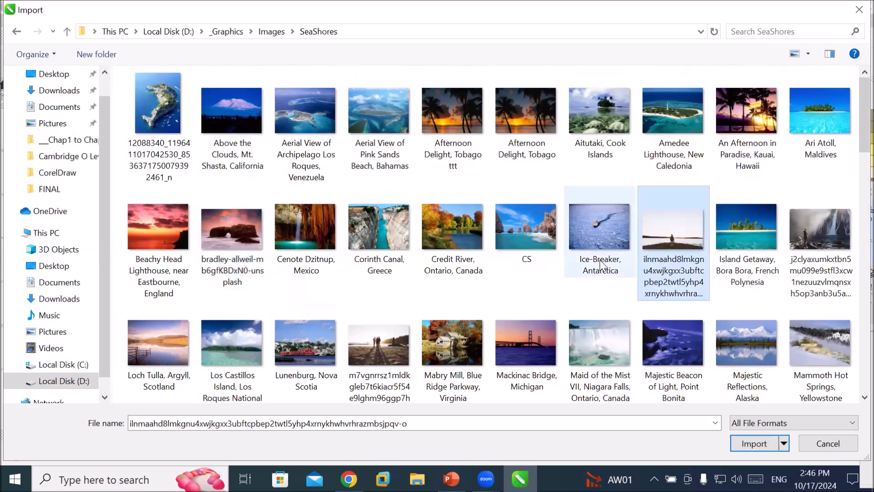
{"action": "left_click", "coordinate": [400, 335], "text": "ctrl"}
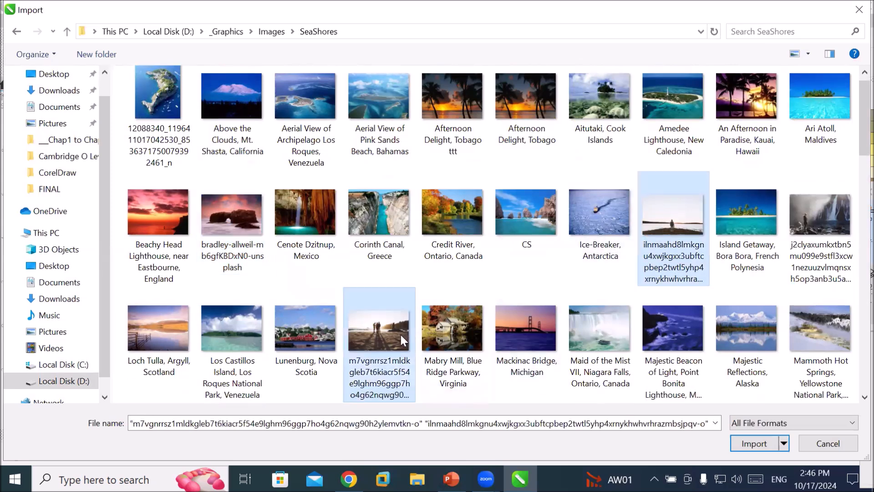
{"action": "left_click", "coordinate": [829, 110], "text": "ctrl"}
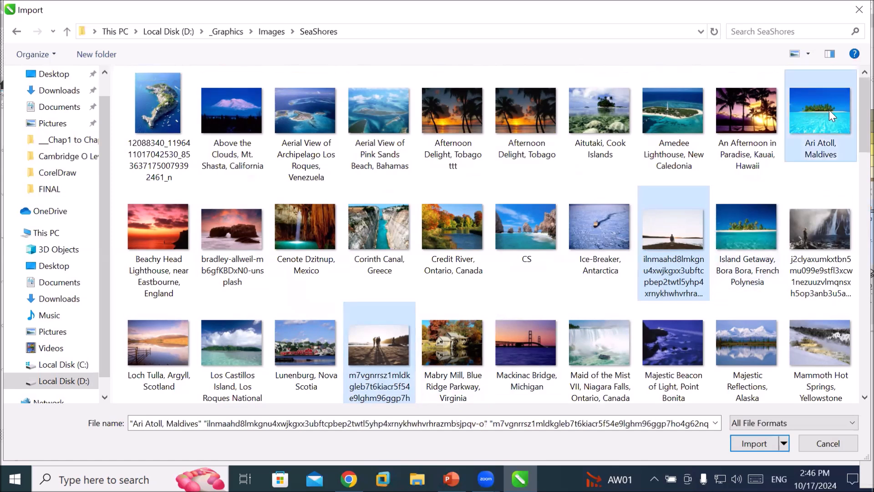
{"action": "left_click", "coordinate": [754, 443]}
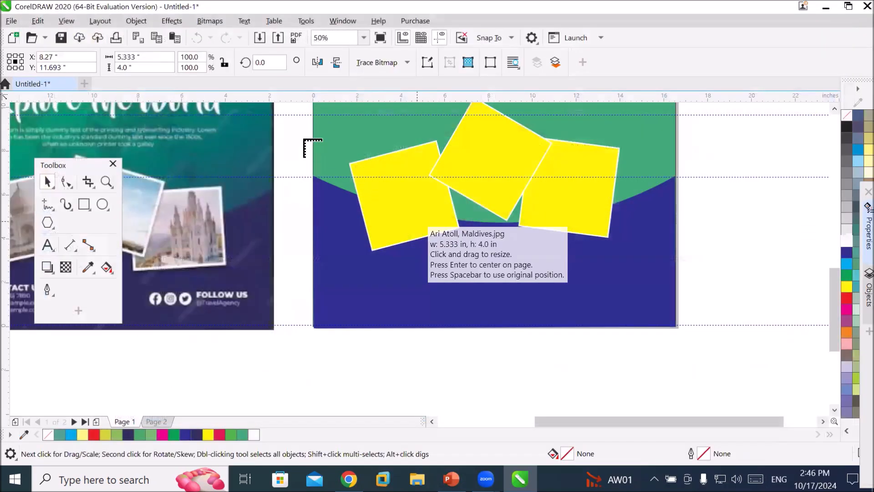
{"action": "left_click_drag", "start_coordinate": [310, 142], "coordinate": [409, 214]}
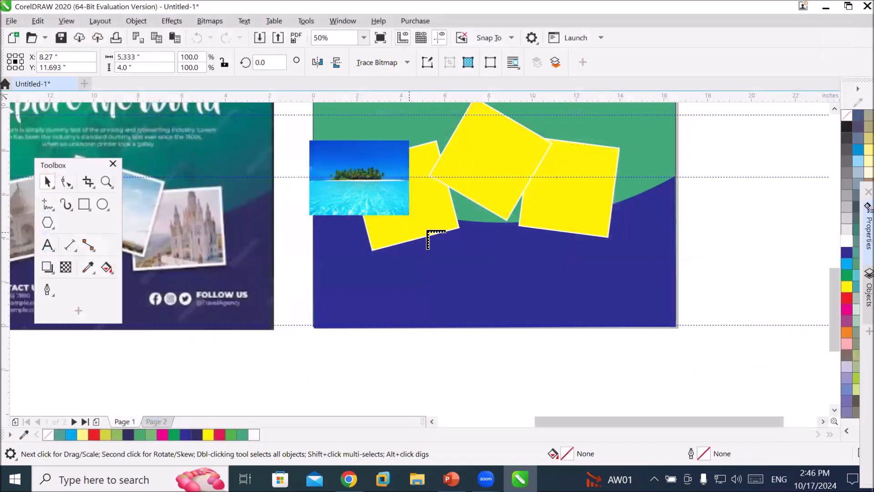
{"action": "left_click_drag", "start_coordinate": [438, 108], "coordinate": [496, 185]}
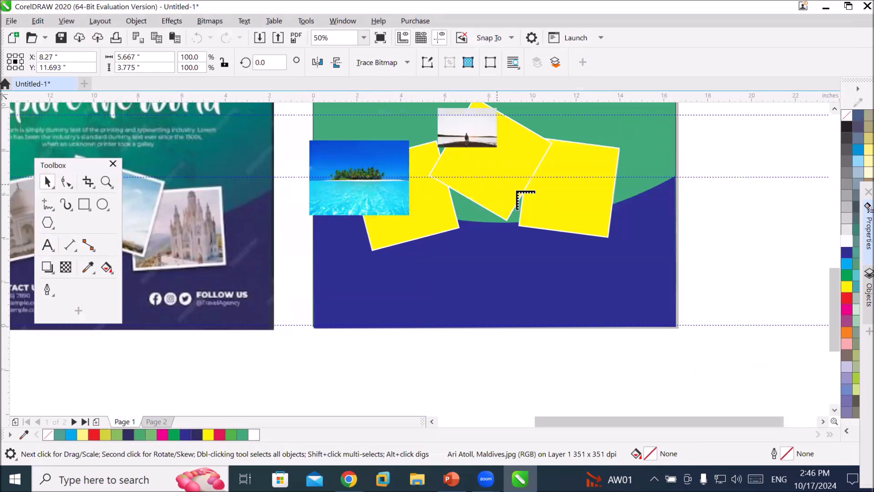
{"action": "left_click_drag", "start_coordinate": [572, 123], "coordinate": [642, 291]}
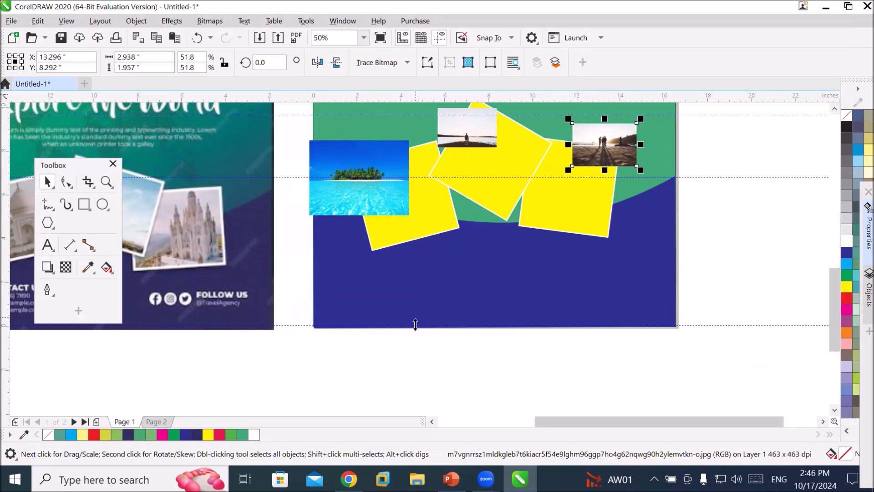
PowerClip the Ari Atoll photo inside the left yellow square and set its contents to fill proportionally.
{"action": "left_click", "coordinate": [349, 197]}
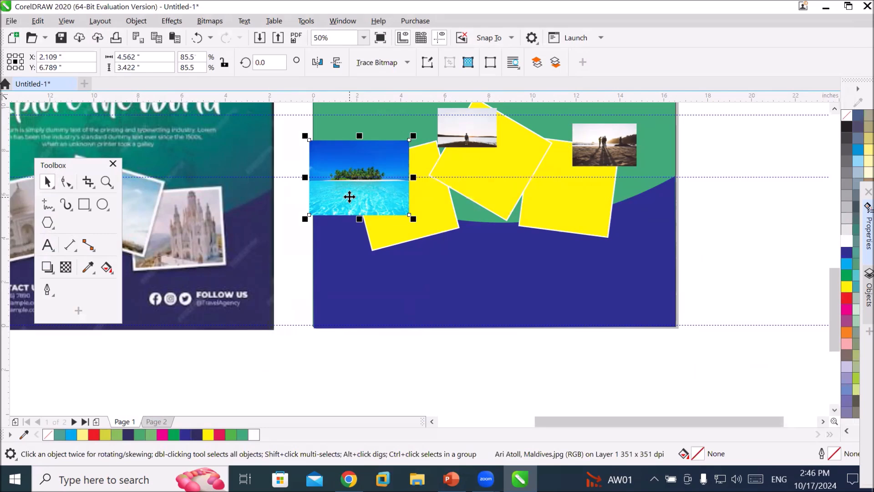
{"action": "right_click", "coordinate": [349, 197]}
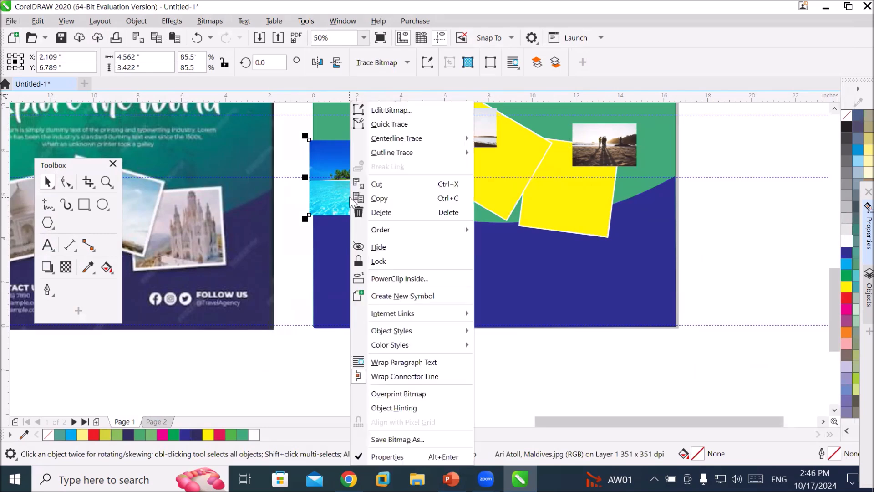
{"action": "left_click", "coordinate": [408, 279]}
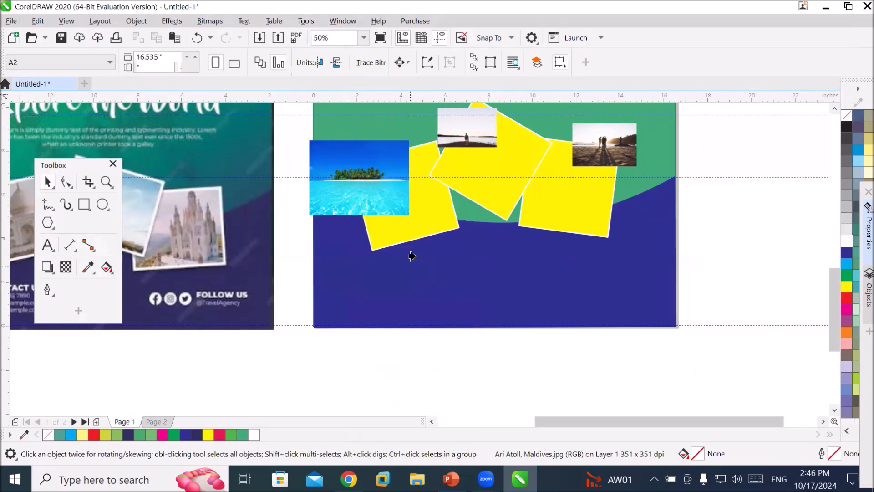
{"action": "left_click", "coordinate": [423, 224]}
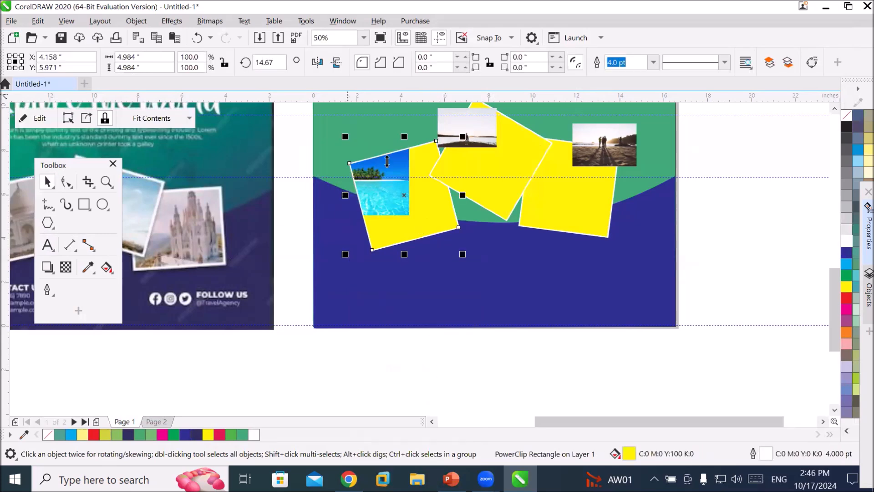
{"action": "left_click", "coordinate": [188, 119]}
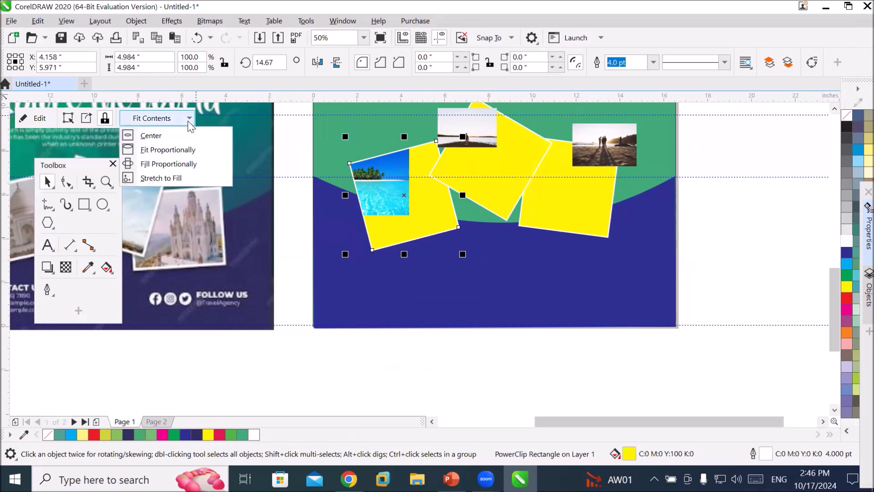
{"action": "left_click", "coordinate": [197, 165]}
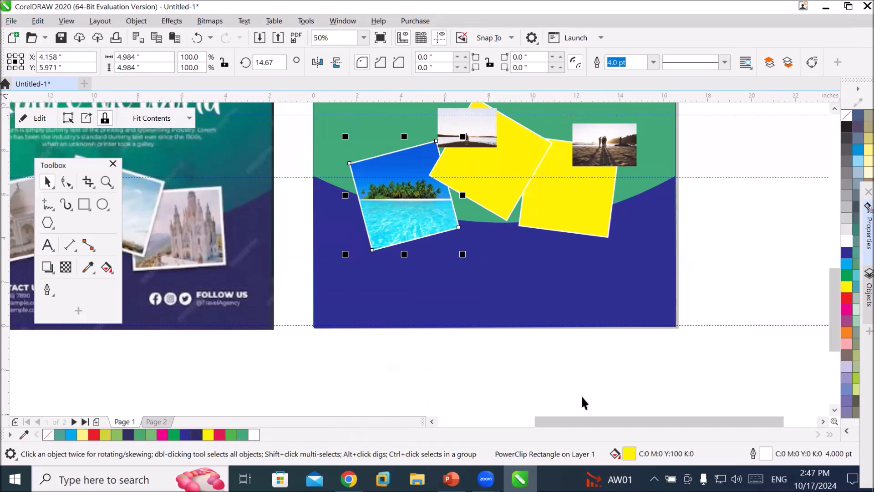
Move the couple-on-beach photo over the right yellow square and enlarge it to about 4.6 by 3.0 inches.
{"action": "left_click", "coordinate": [618, 154]}
{"action": "left_click_drag", "start_coordinate": [619, 153], "coordinate": [673, 172]}
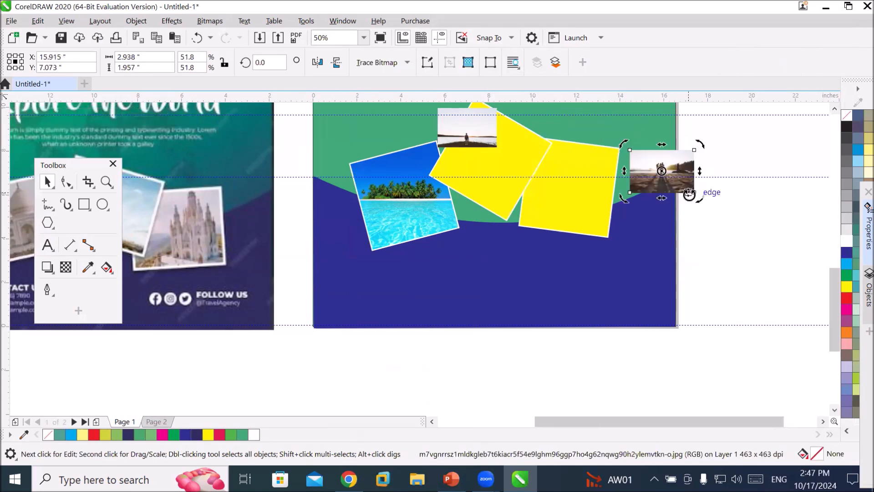
{"action": "left_click", "coordinate": [662, 171]}
{"action": "left_click_drag", "start_coordinate": [629, 195], "coordinate": [591, 255]}
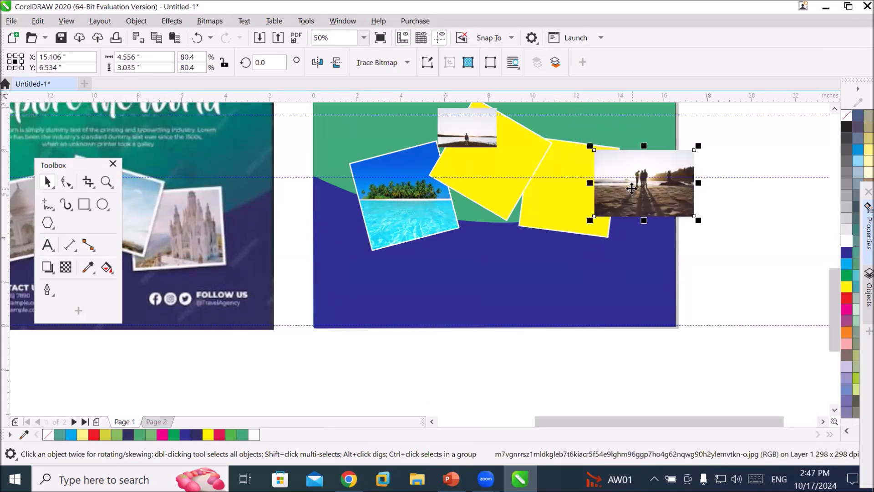
Place the couple-on-beach photo inside the right yellow square as a PowerClip and stretch it to fill.
{"action": "left_click", "coordinate": [631, 188]}
{"action": "left_click", "coordinate": [632, 188]}
{"action": "right_click", "coordinate": [632, 186]}
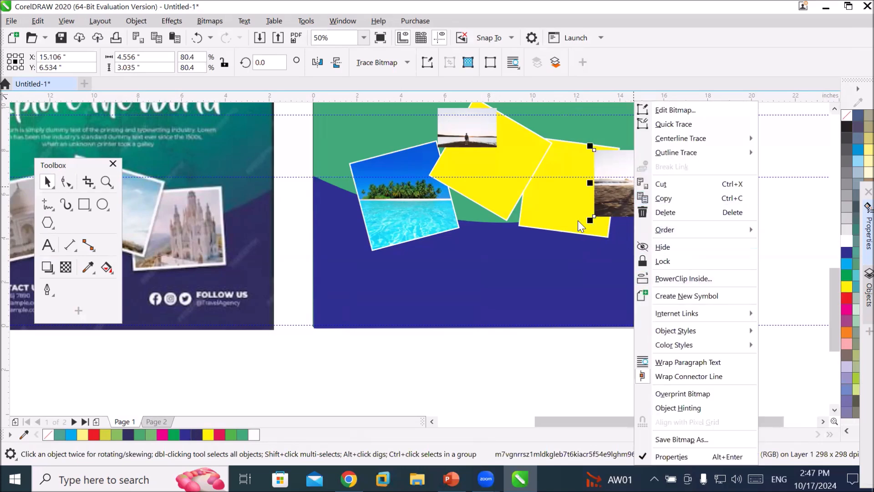
{"action": "left_click", "coordinate": [610, 177]}
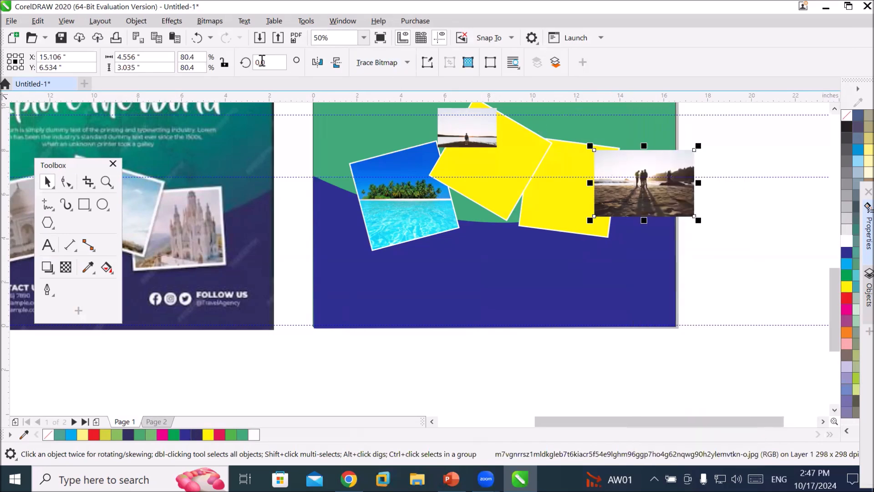
{"action": "left_click", "coordinate": [135, 24]}
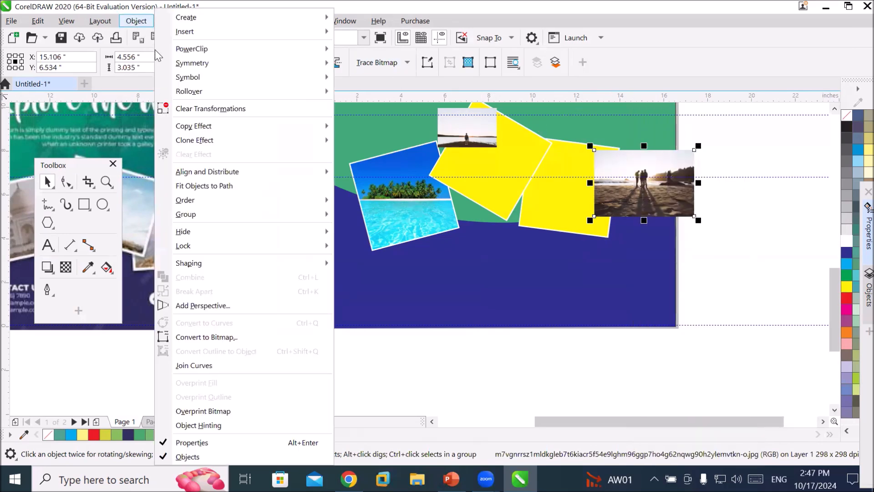
{"action": "mouse_move", "coordinate": [253, 51]}
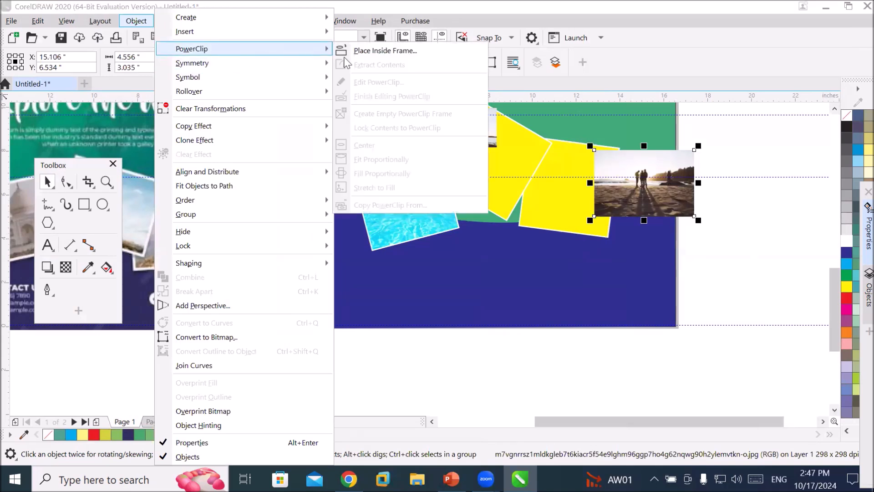
{"action": "left_click", "coordinate": [416, 51]}
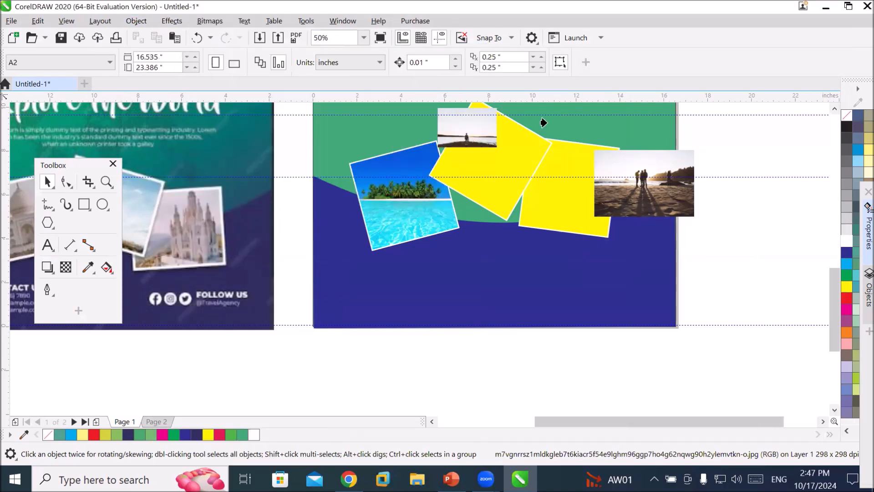
{"action": "left_click", "coordinate": [576, 205]}
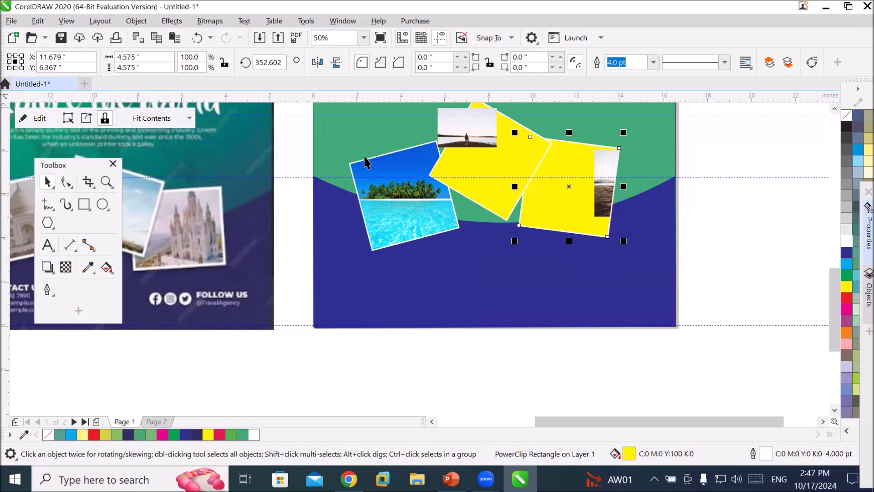
{"action": "left_click", "coordinate": [189, 118]}
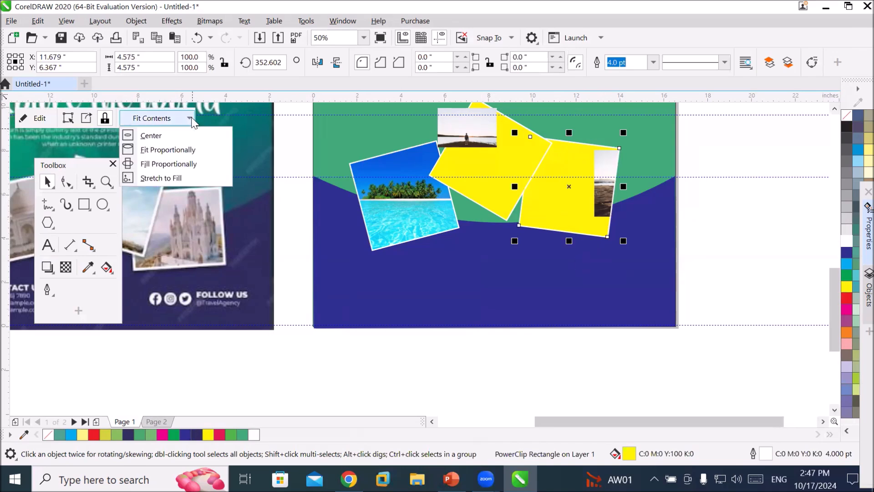
{"action": "left_click", "coordinate": [178, 179]}
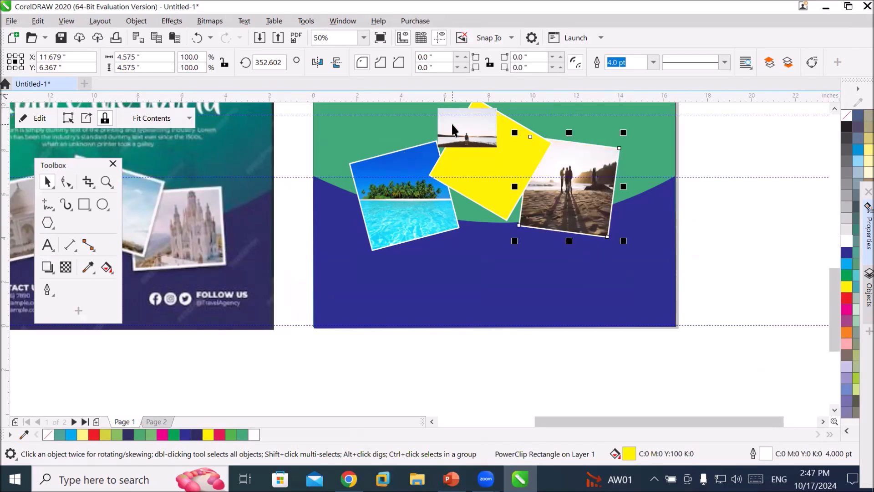
PowerClip the lone-figure lakeside photo inside the middle yellow square and set its contents to fill proportionally.
{"action": "left_click", "coordinate": [473, 166]}
{"action": "left_click_drag", "start_coordinate": [474, 166], "coordinate": [619, 310]}
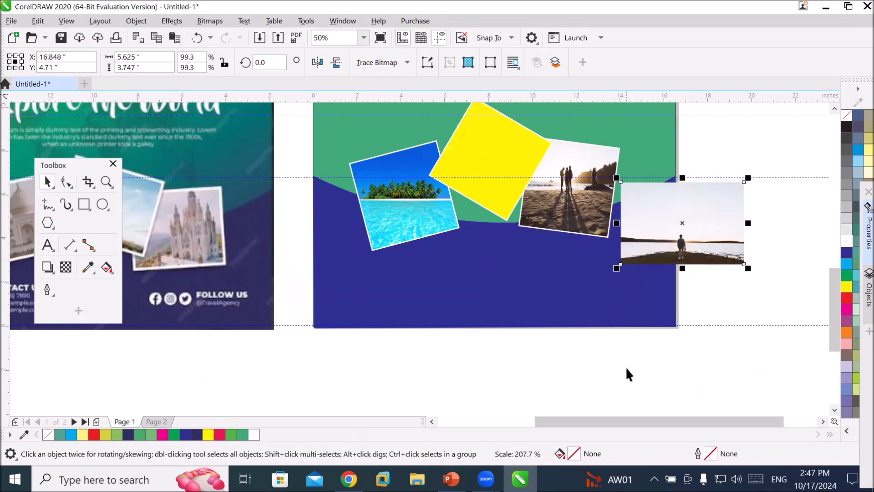
{"action": "left_click", "coordinate": [671, 231]}
{"action": "left_click", "coordinate": [669, 236]}
{"action": "left_click_drag", "start_coordinate": [668, 233], "coordinate": [727, 246]}
{"action": "left_click", "coordinate": [702, 338]}
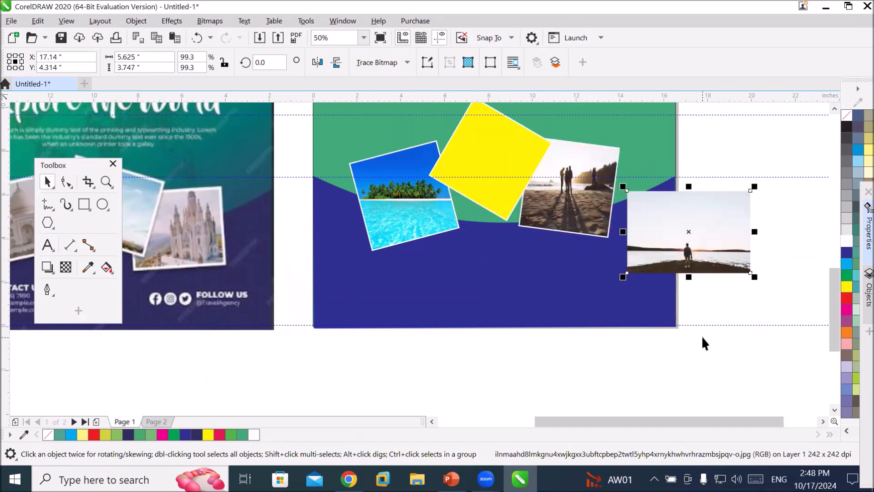
{"action": "left_click", "coordinate": [730, 251]}
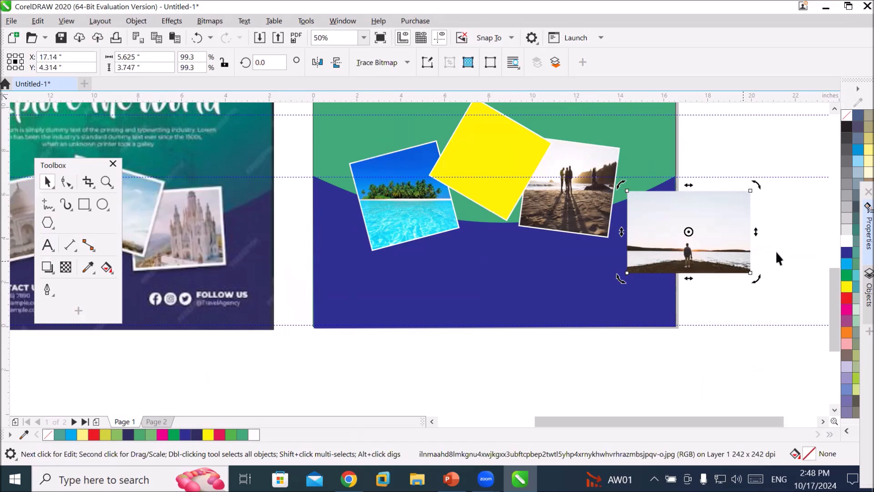
{"action": "left_click", "coordinate": [726, 241]}
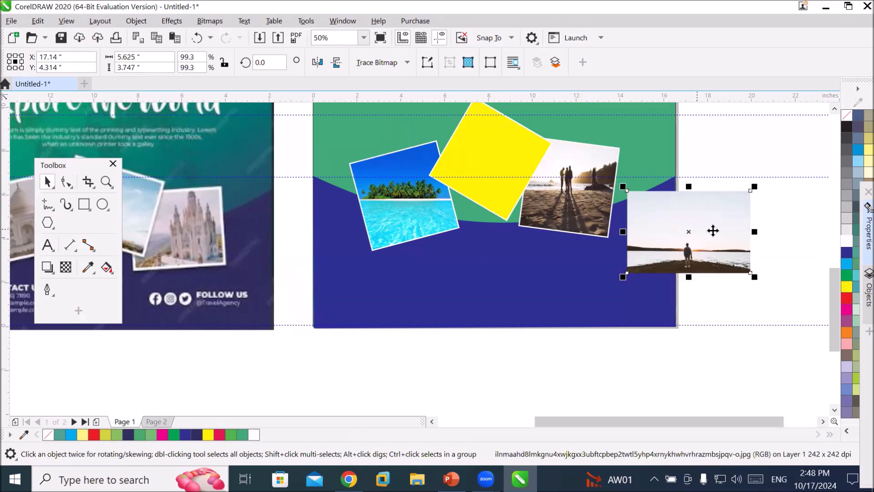
{"action": "left_click_drag", "start_coordinate": [704, 218], "coordinate": [496, 152]}
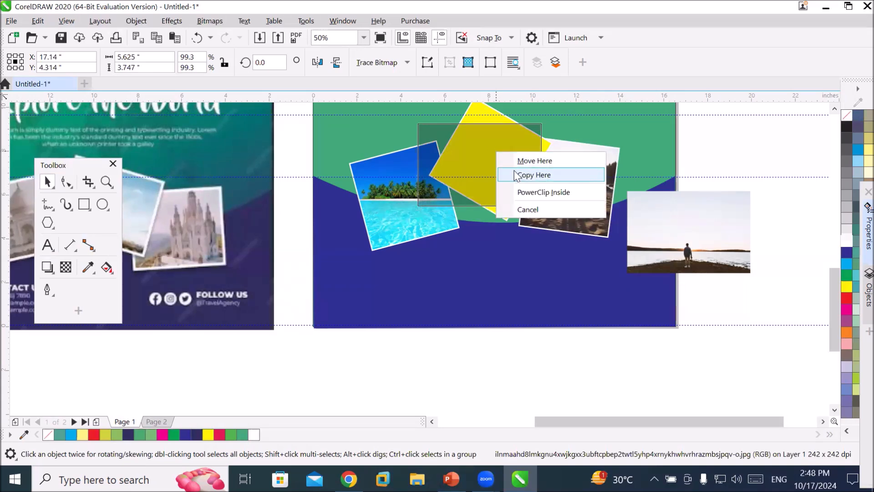
{"action": "left_click", "coordinate": [528, 192]}
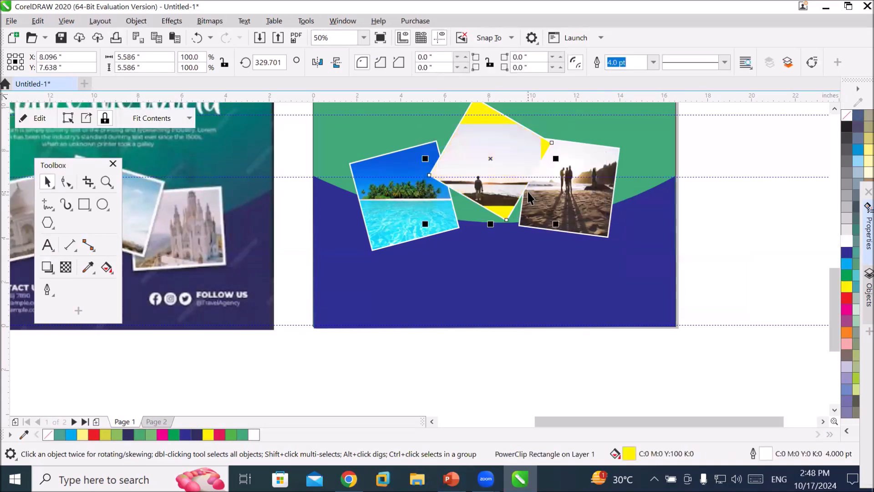
{"action": "left_click", "coordinate": [190, 119]}
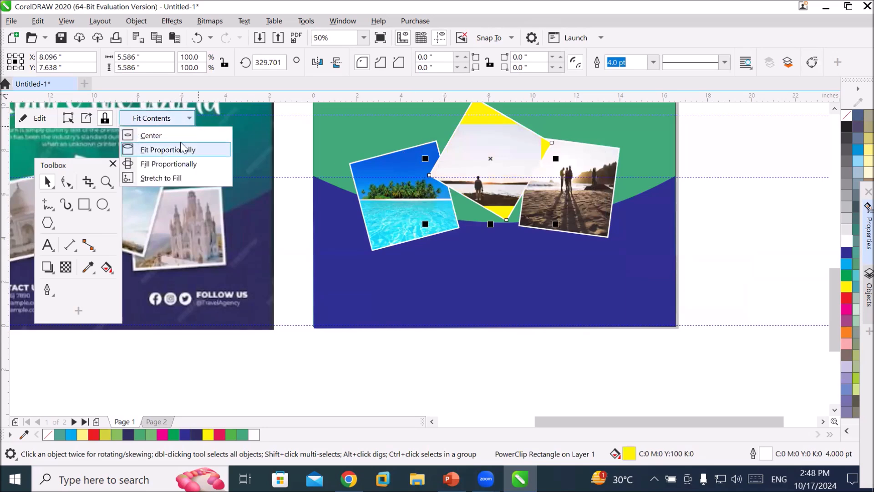
{"action": "left_click", "coordinate": [180, 162]}
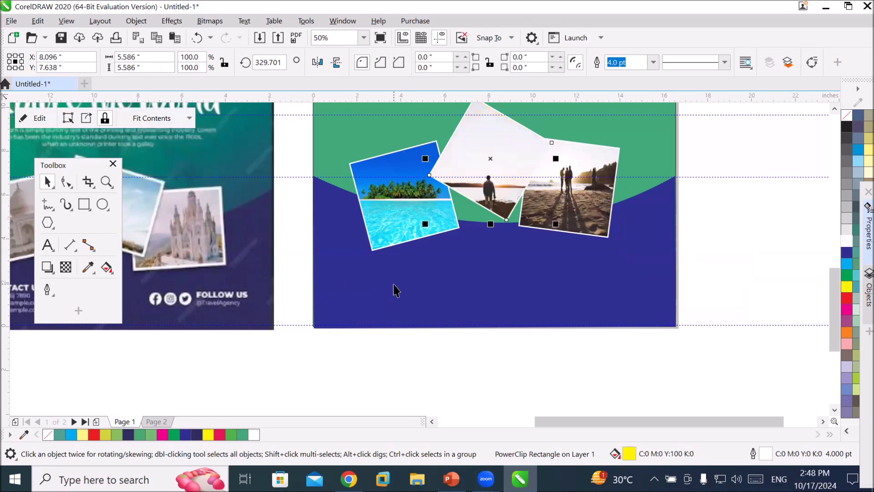
{"action": "left_click", "coordinate": [564, 359]}
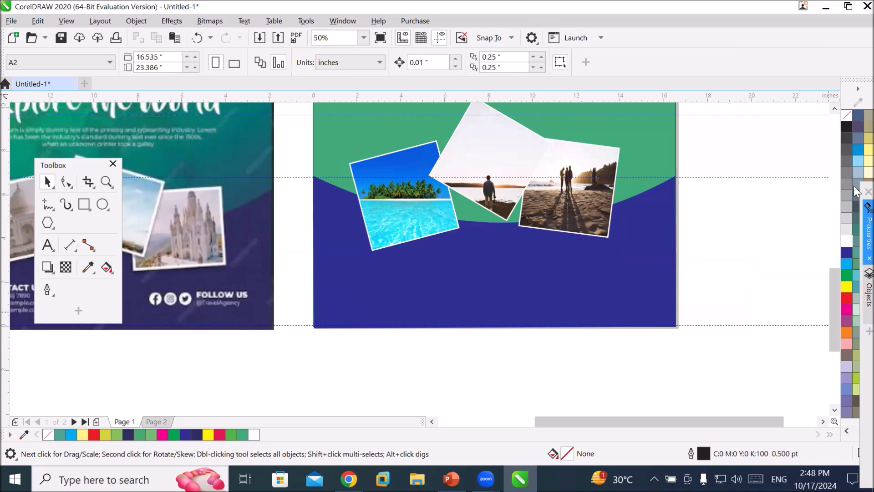
Extract the lakeside photo from the middle yellow square and delete it.
{"action": "left_click", "coordinate": [833, 109]}
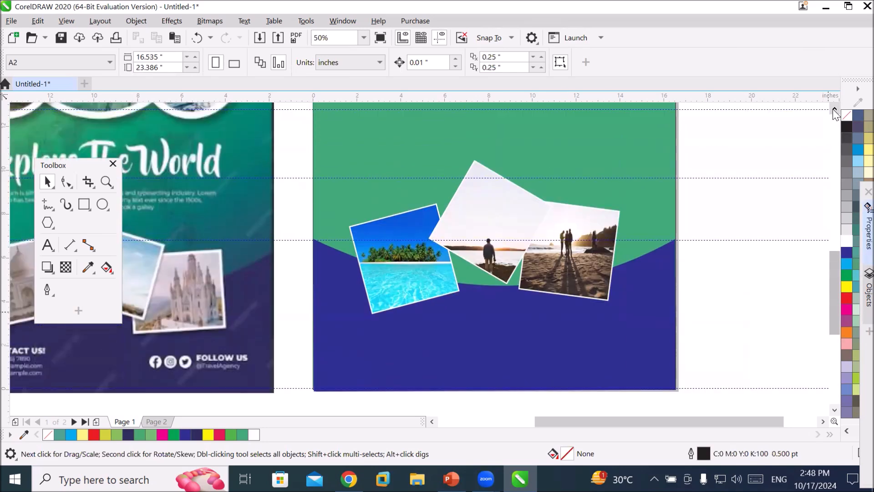
{"action": "left_click", "coordinate": [834, 110]}
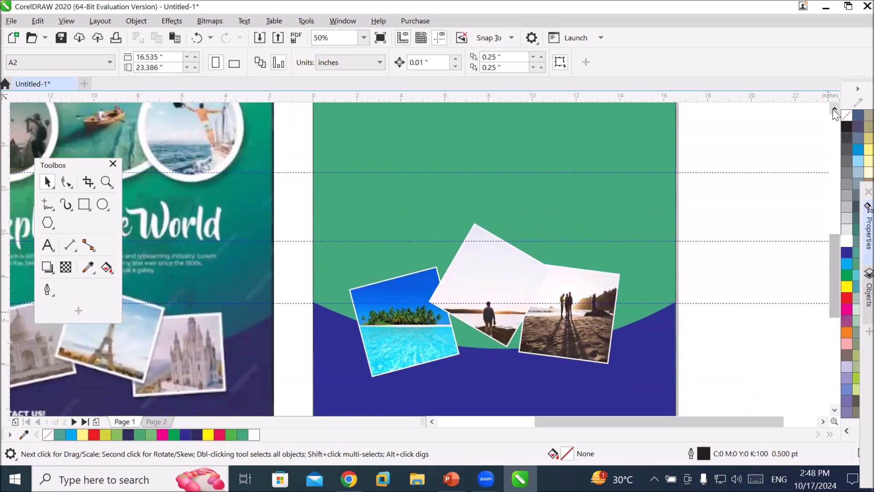
{"action": "left_click", "coordinate": [484, 295]}
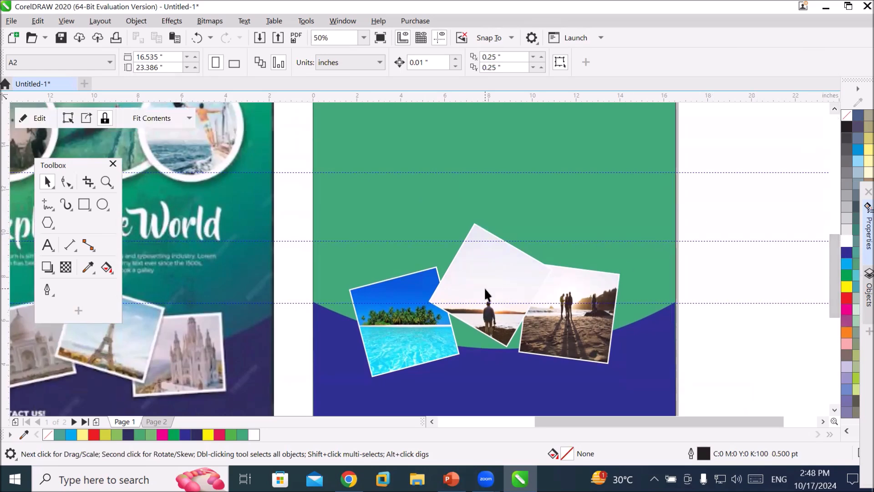
{"action": "left_click_drag", "start_coordinate": [478, 302], "coordinate": [472, 308]}
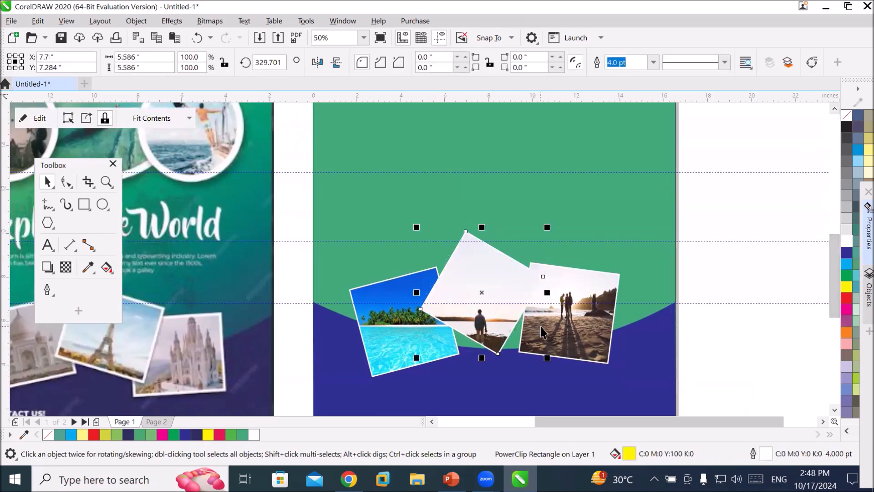
{"action": "left_click", "coordinate": [593, 313]}
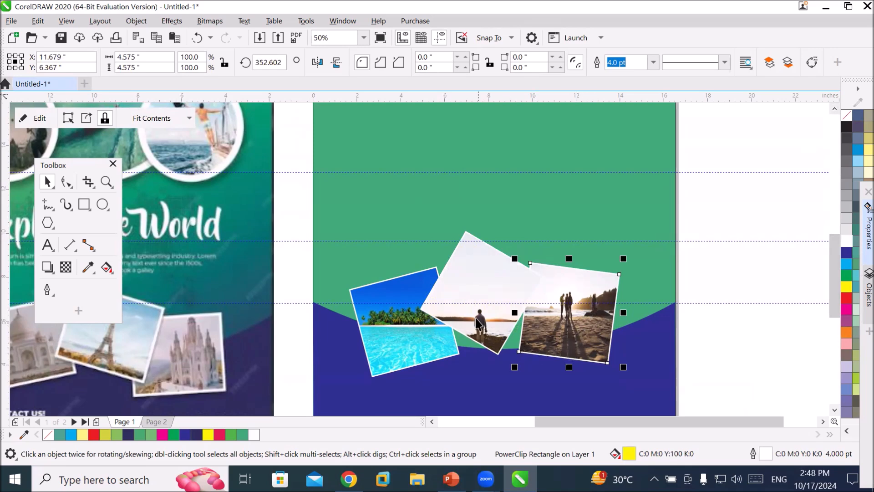
{"action": "left_click", "coordinate": [462, 286]}
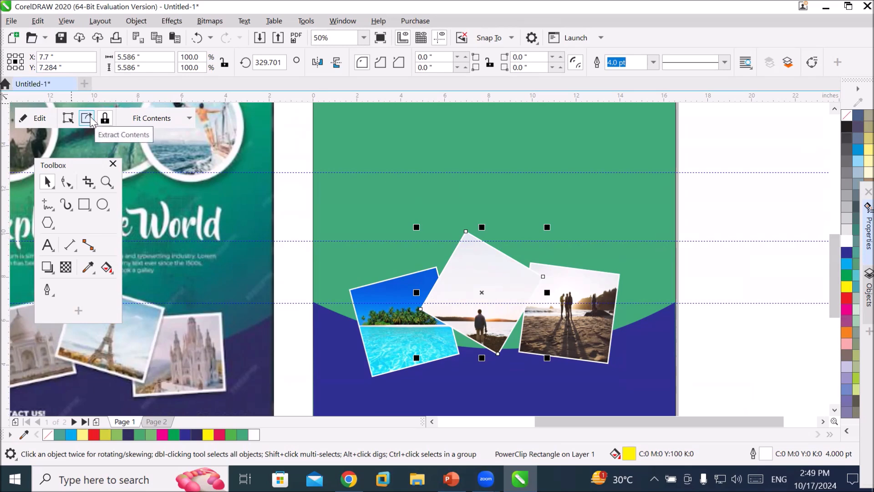
{"action": "left_click", "coordinate": [143, 24]}
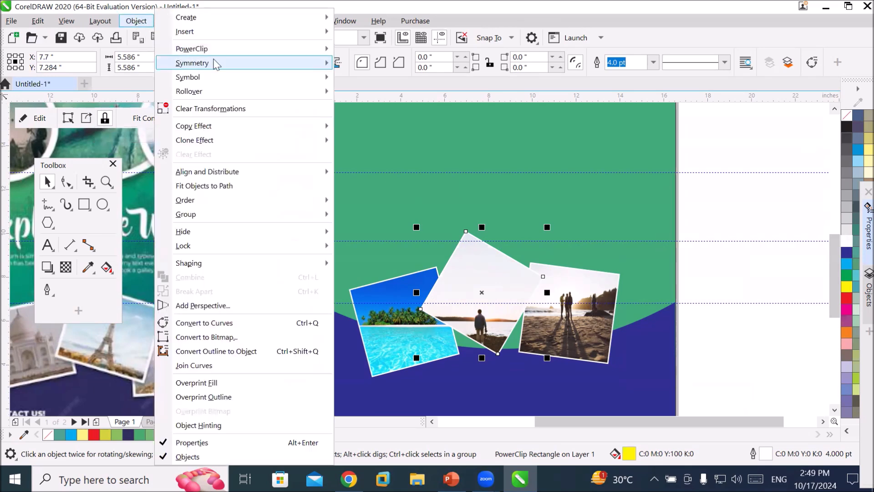
{"action": "mouse_move", "coordinate": [231, 53]}
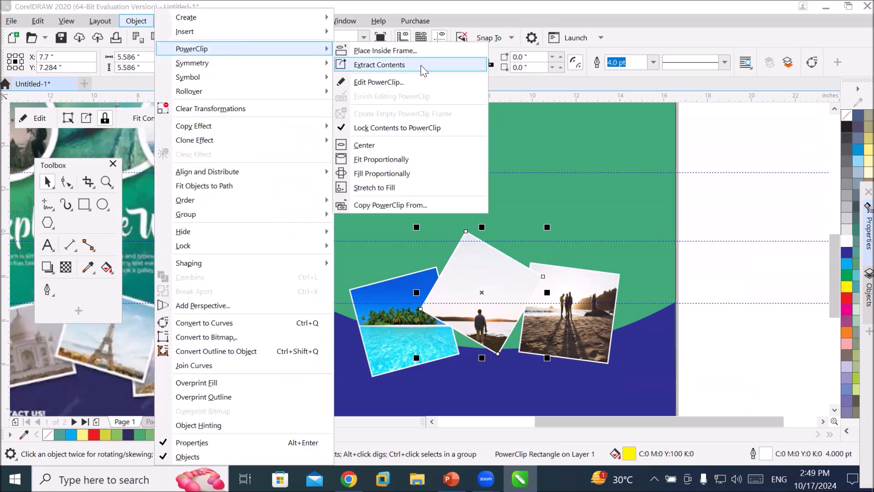
{"action": "left_click", "coordinate": [421, 65]}
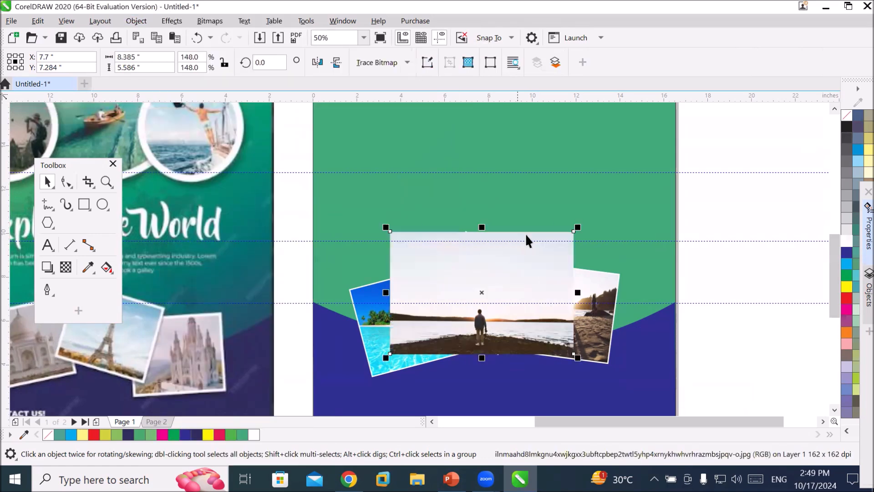
{"action": "left_click_drag", "start_coordinate": [512, 285], "coordinate": [660, 217]}
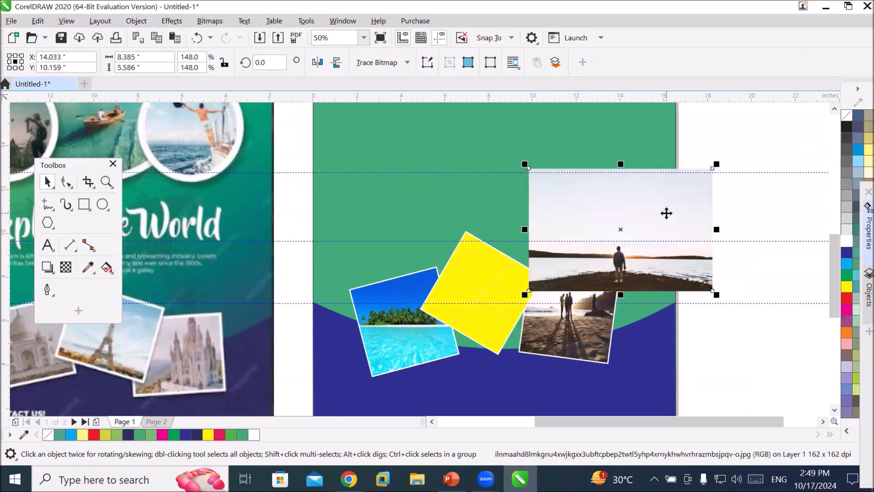
{"action": "key", "text": "Delete"}
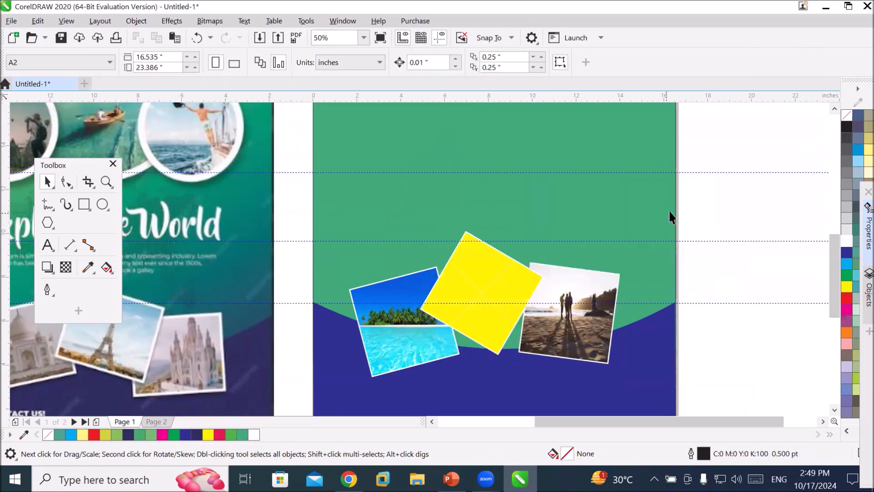
Import the Mississippi River, St. Paul, Minnesota photo and place it over the middle yellow square.
{"action": "left_click", "coordinate": [261, 38]}
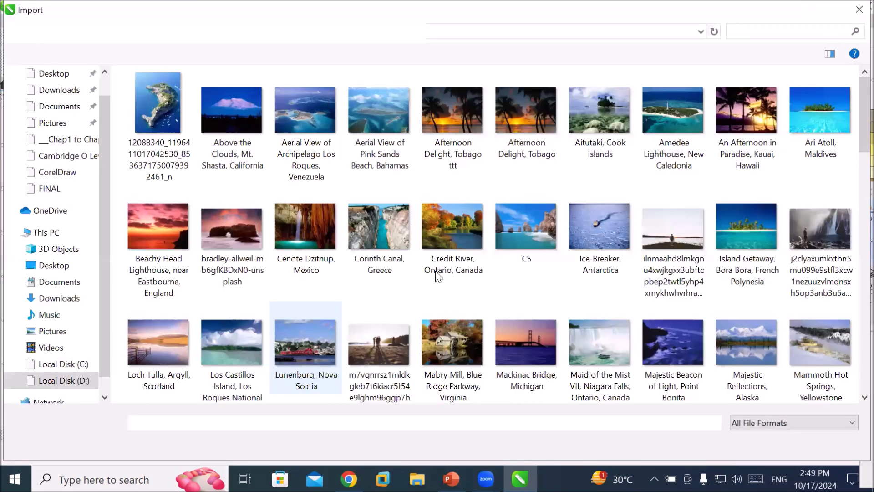
{"action": "scroll", "coordinate": [665, 299], "scroll_direction": "down", "scroll_amount": 5}
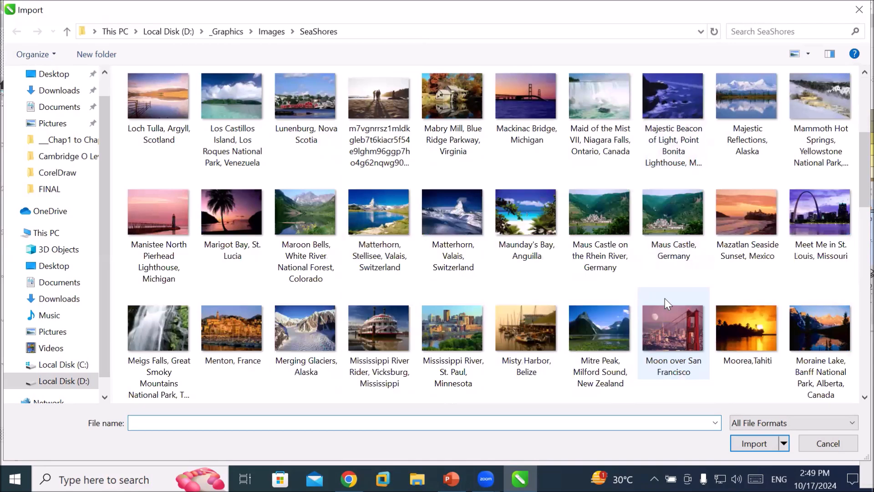
{"action": "left_click", "coordinate": [459, 320]}
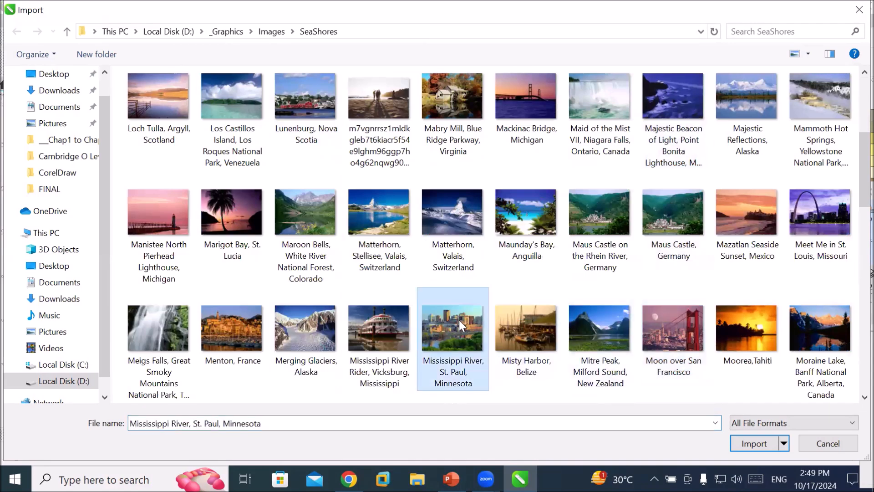
{"action": "left_click", "coordinate": [770, 440]}
{"action": "left_click_drag", "start_coordinate": [422, 222], "coordinate": [579, 342]}
PowerClip the Mississippi River photo inside the middle yellow square and set its contents to fill proportionally.
{"action": "mouse_move", "coordinate": [509, 293]}
{"action": "left_mouse_down"}
{"action": "mouse_move", "coordinate": [425, 278]}
{"action": "mouse_move", "coordinate": [523, 287]}
{"action": "left_mouse_up"}
{"action": "left_click", "coordinate": [561, 332]}
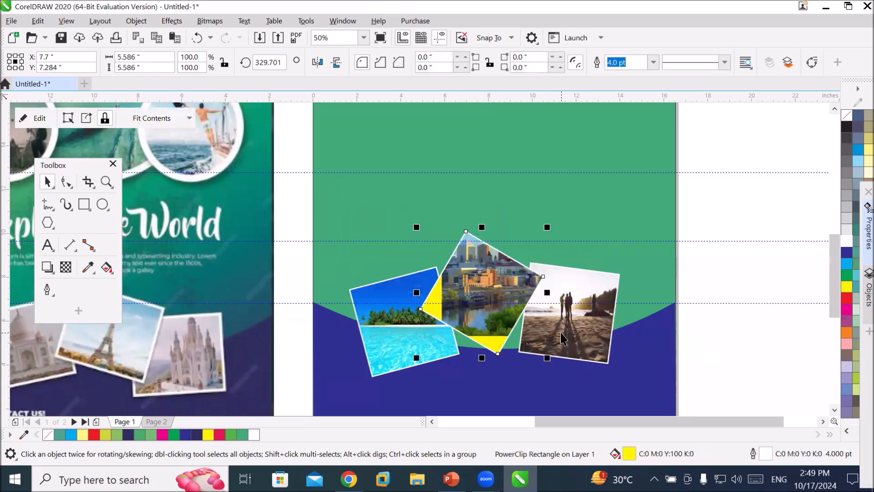
{"action": "left_click", "coordinate": [190, 121]}
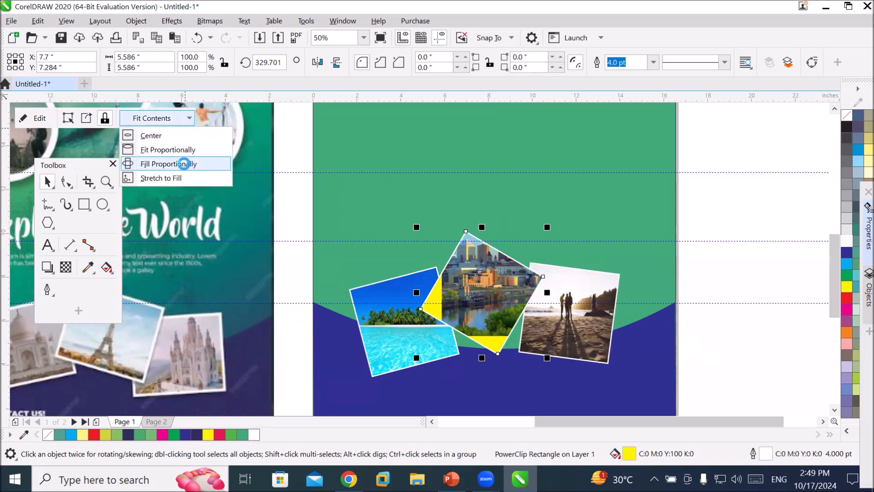
{"action": "left_click", "coordinate": [184, 164]}
{"action": "left_click", "coordinate": [736, 204]}
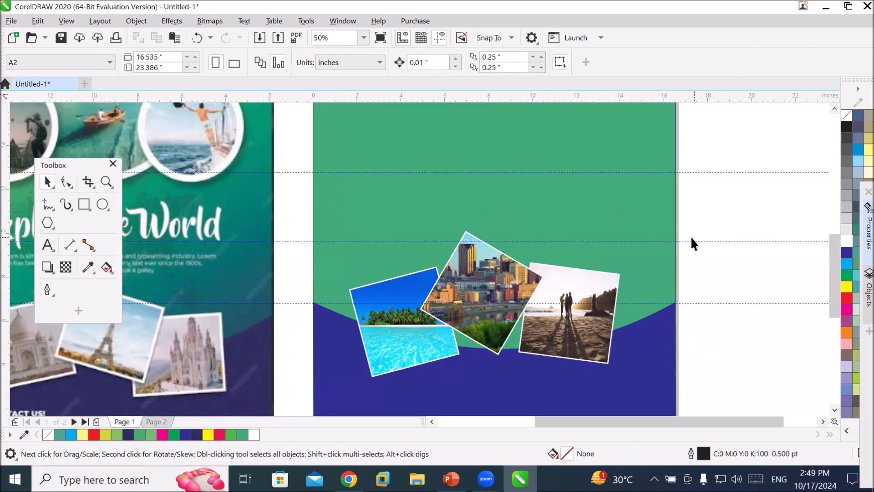
Move the floating toolbox beside the poster page, away from the reference image.
{"action": "scroll", "coordinate": [836, 264], "scroll_direction": "up", "scroll_amount": 1}
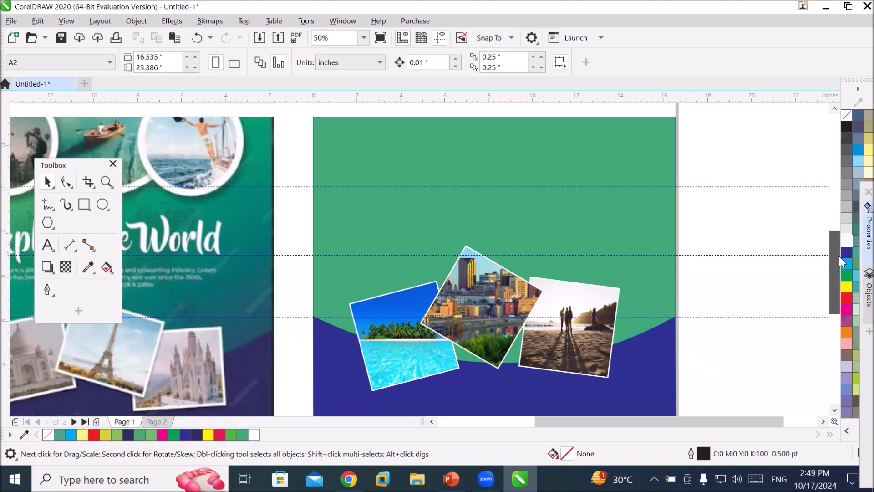
{"action": "scroll", "coordinate": [840, 245], "scroll_direction": "up", "scroll_amount": 5}
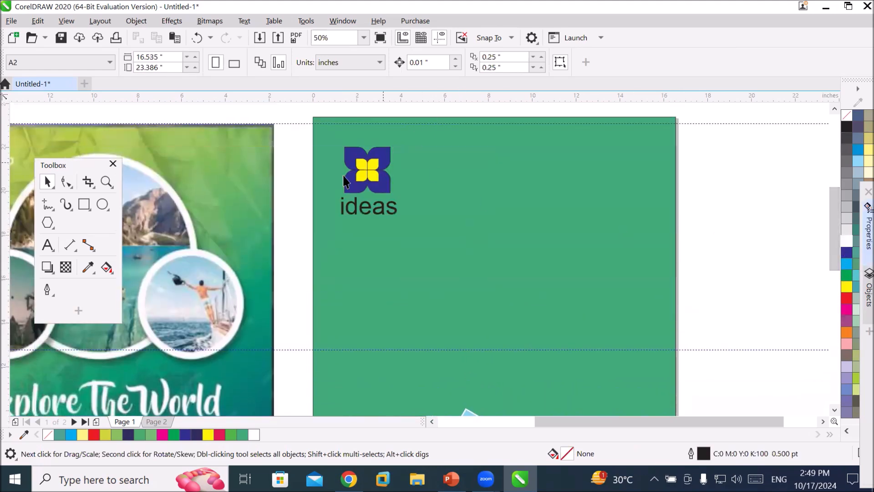
{"action": "left_click", "coordinate": [92, 162]}
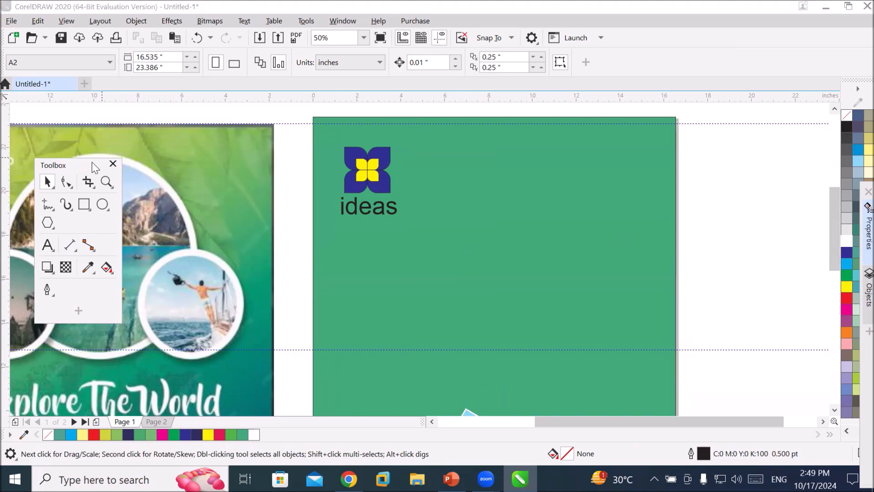
{"action": "double_click", "coordinate": [92, 162]}
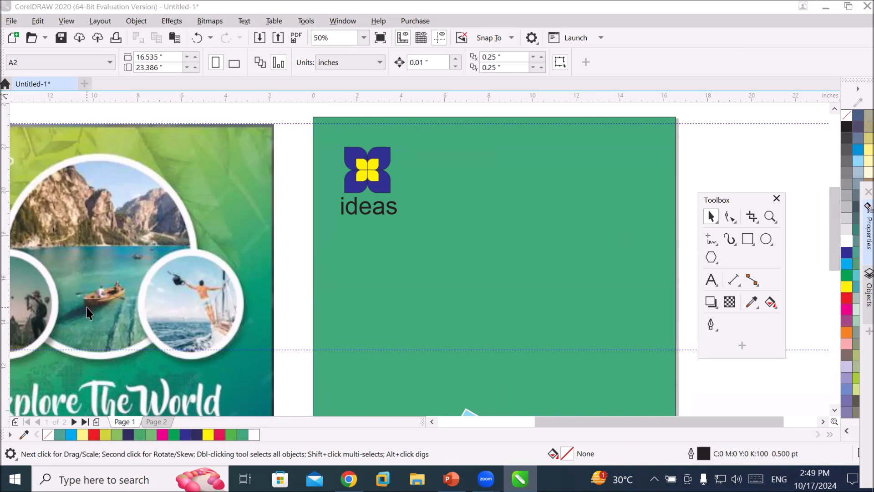
Add artistic text "Explore the world" at 150 pt on the green panel above the photo collage.
{"action": "scroll", "coordinate": [244, 314], "scroll_direction": "down", "scroll_amount": 1}
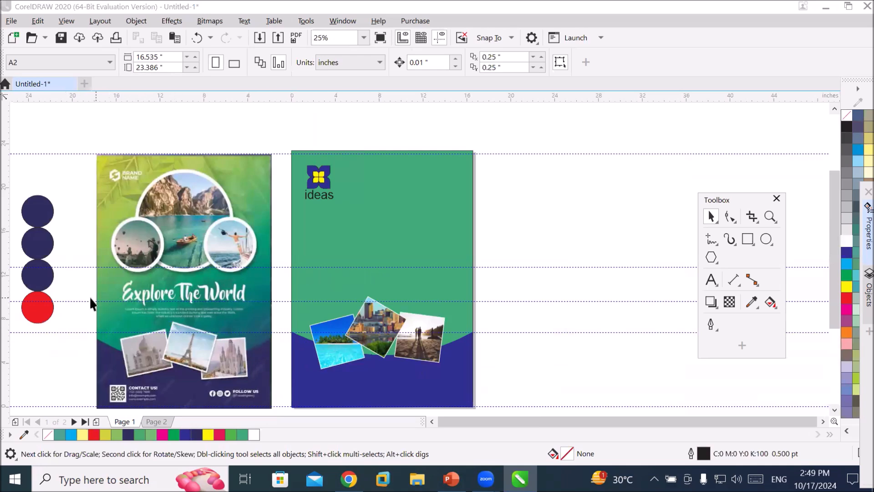
{"action": "left_click", "coordinate": [710, 280]}
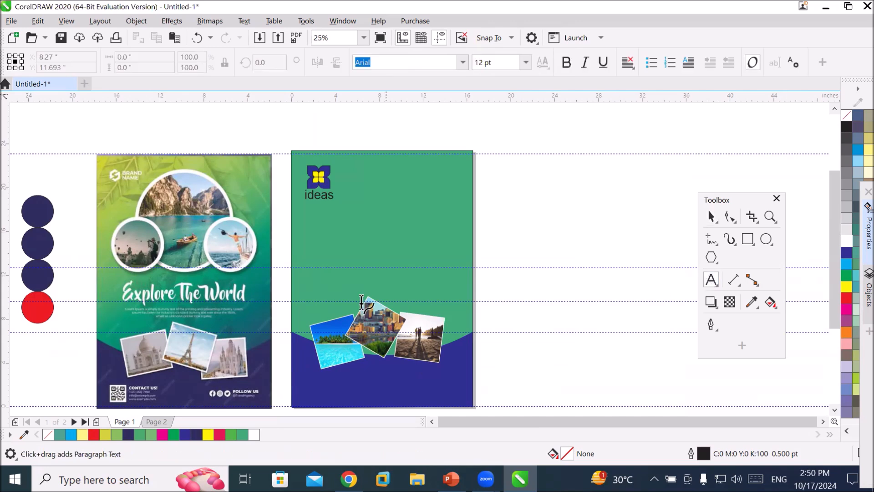
{"action": "scroll", "coordinate": [134, 287], "scroll_direction": "up", "scroll_amount": 2}
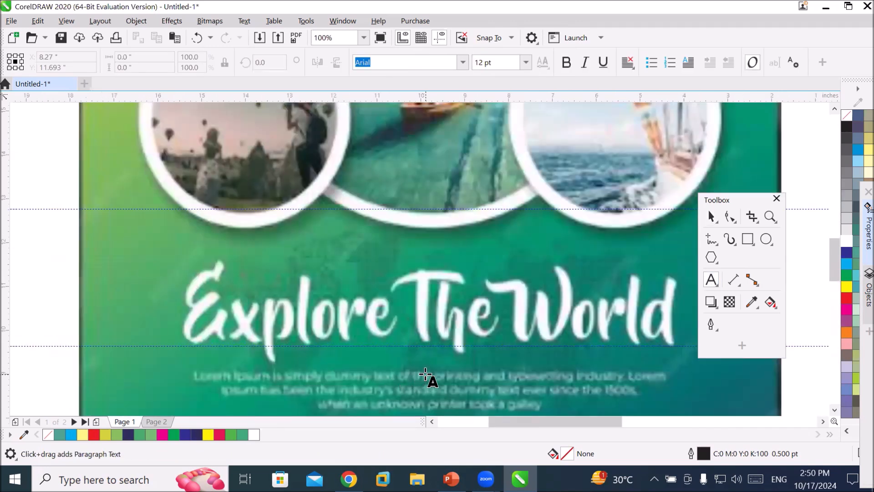
{"action": "scroll", "coordinate": [426, 374], "scroll_direction": "down", "scroll_amount": 2}
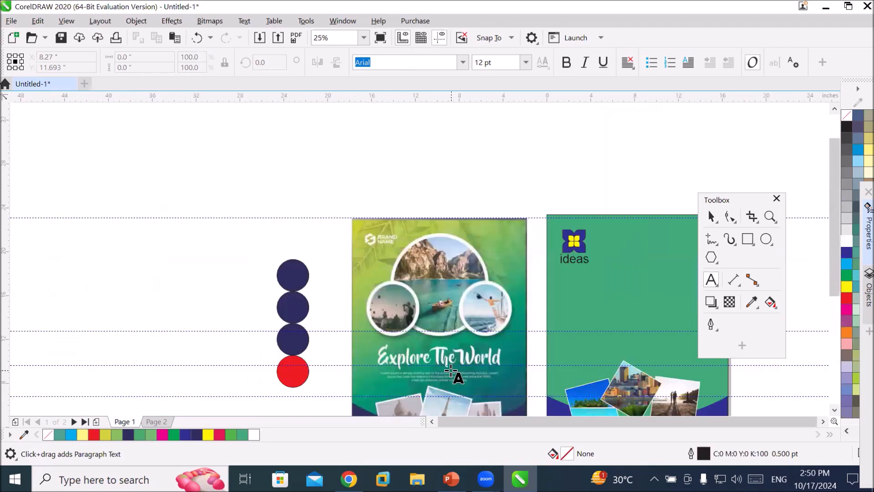
{"action": "left_click", "coordinate": [823, 421]}
{"action": "left_click", "coordinate": [823, 422]}
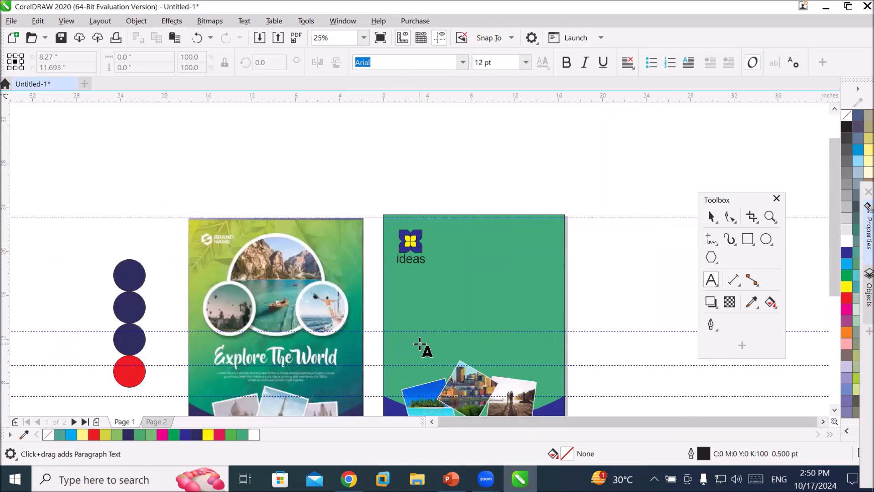
{"action": "left_click", "coordinate": [421, 343]}
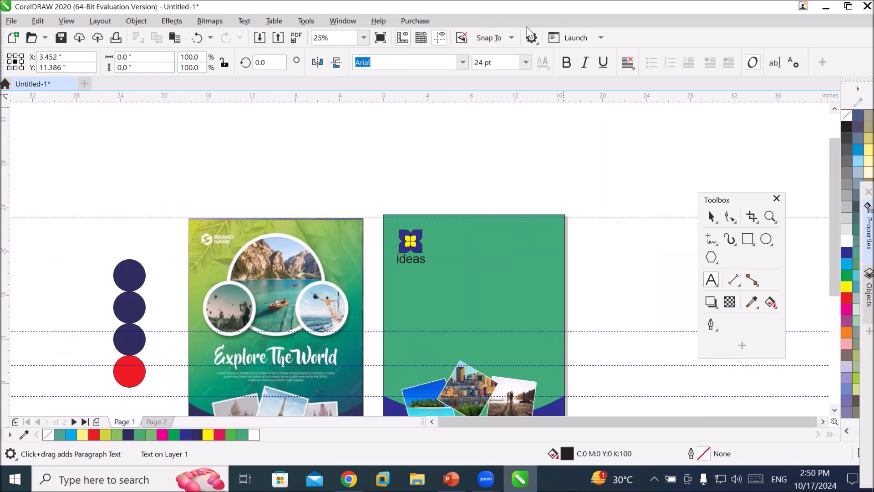
{"action": "left_click", "coordinate": [526, 62]}
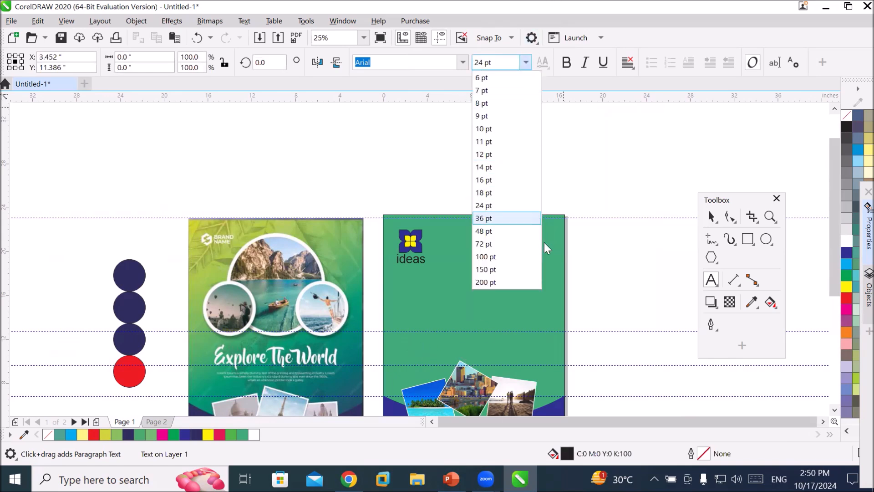
{"action": "left_click", "coordinate": [528, 258]}
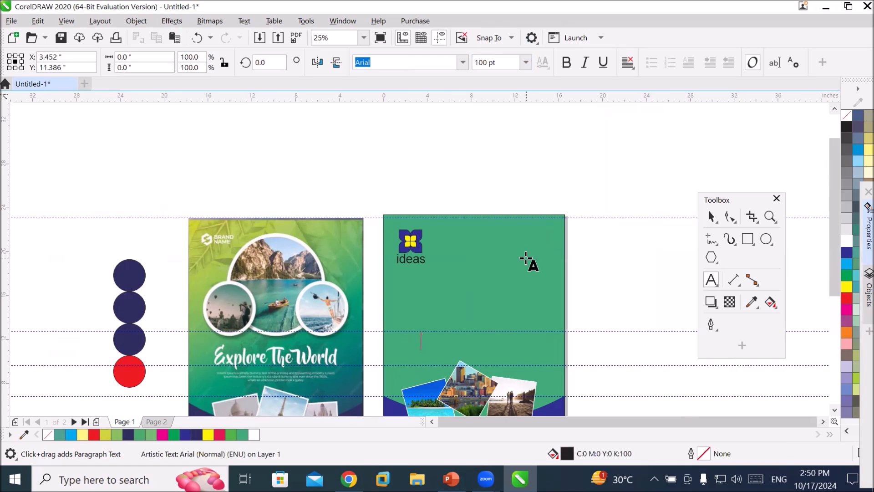
{"action": "left_click", "coordinate": [526, 62]}
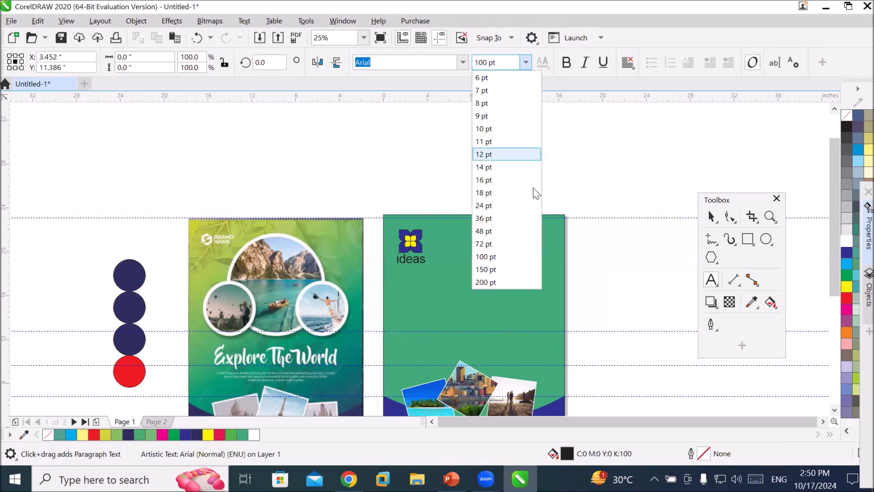
{"action": "left_click", "coordinate": [517, 269]}
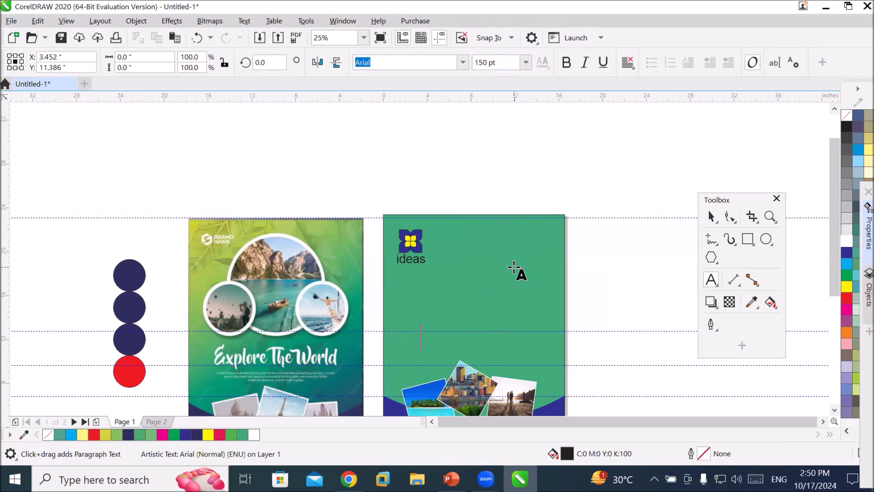
{"action": "type", "text": "E"}
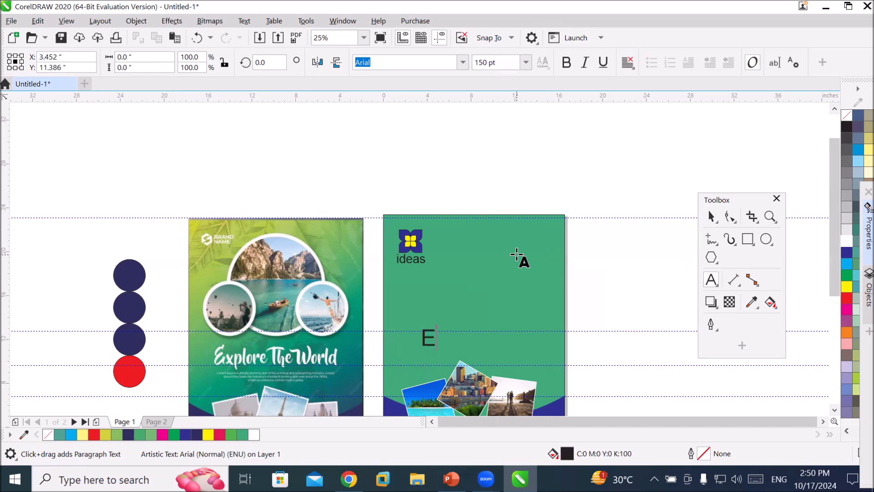
{"action": "type", "text": "xplore the world"}
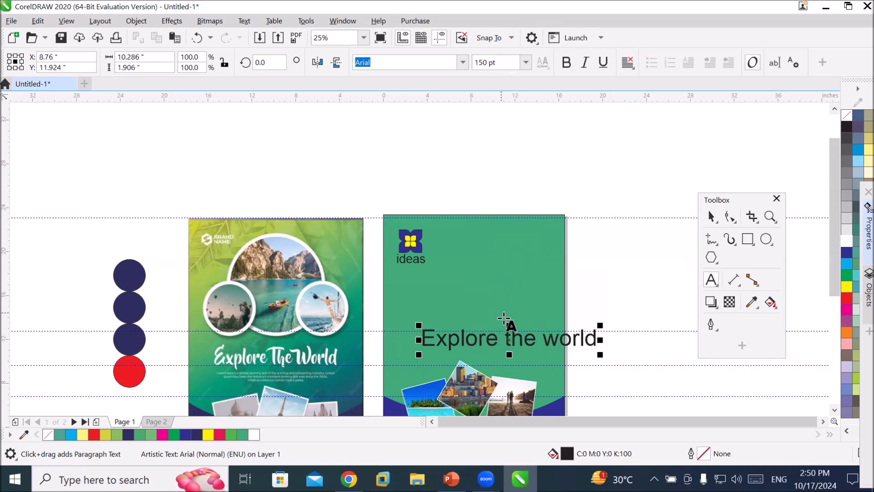
Select the heading text and set its size to 100 pt.
{"action": "triple_click", "coordinate": [502, 339]}
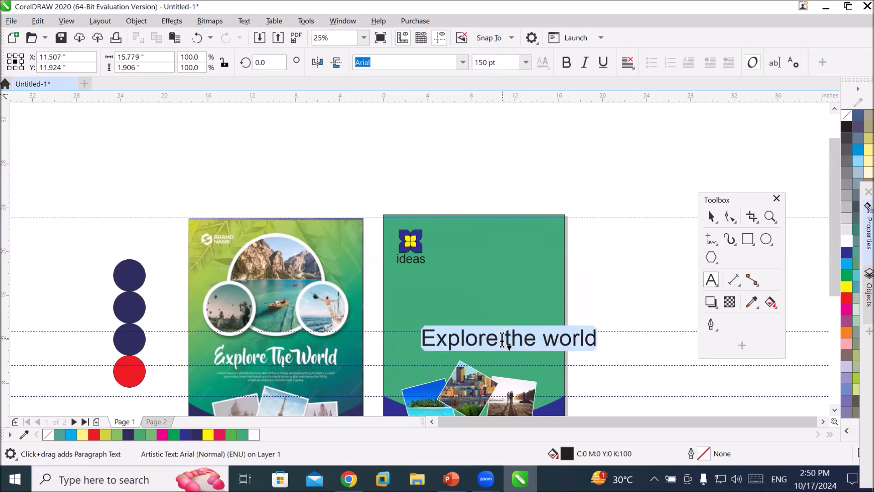
{"action": "left_click", "coordinate": [525, 62]}
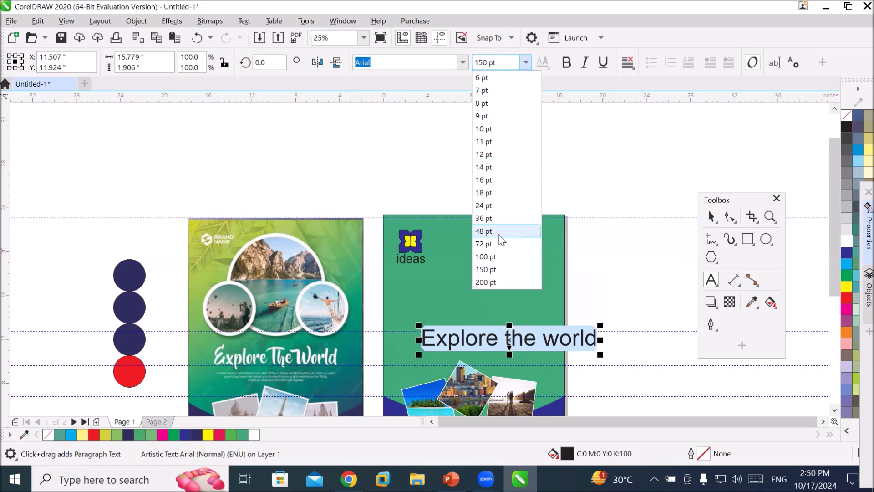
{"action": "left_click", "coordinate": [504, 256]}
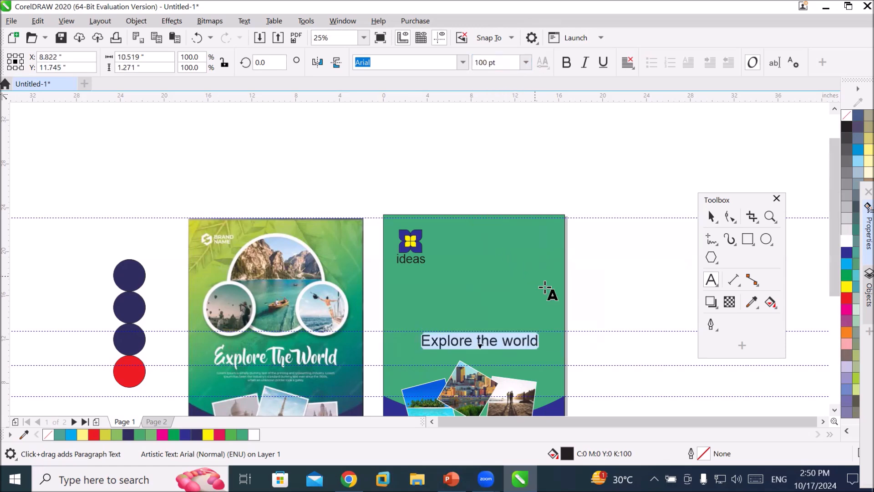
Move the floating toolbox over the reference poster, away from the heading.
{"action": "scroll", "coordinate": [537, 348], "scroll_direction": "up", "scroll_amount": 2}
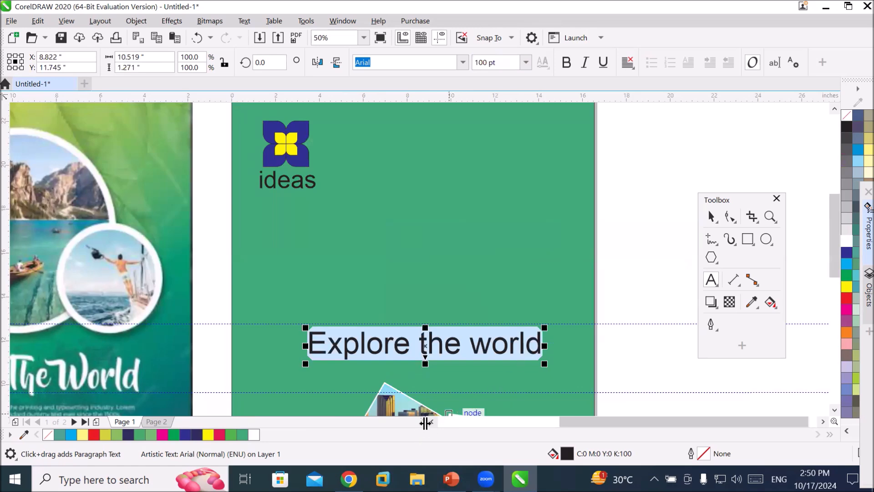
{"action": "left_click", "coordinate": [432, 422]}
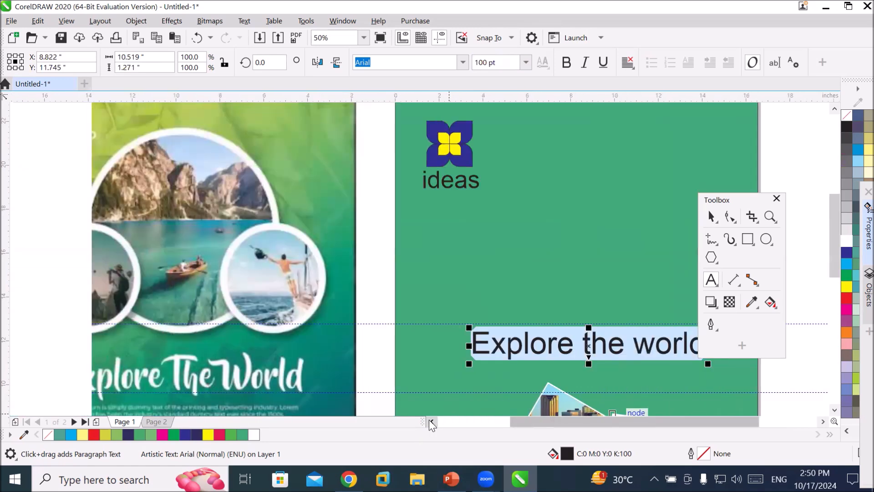
{"action": "left_click", "coordinate": [834, 409]}
{"action": "left_click", "coordinate": [834, 410]}
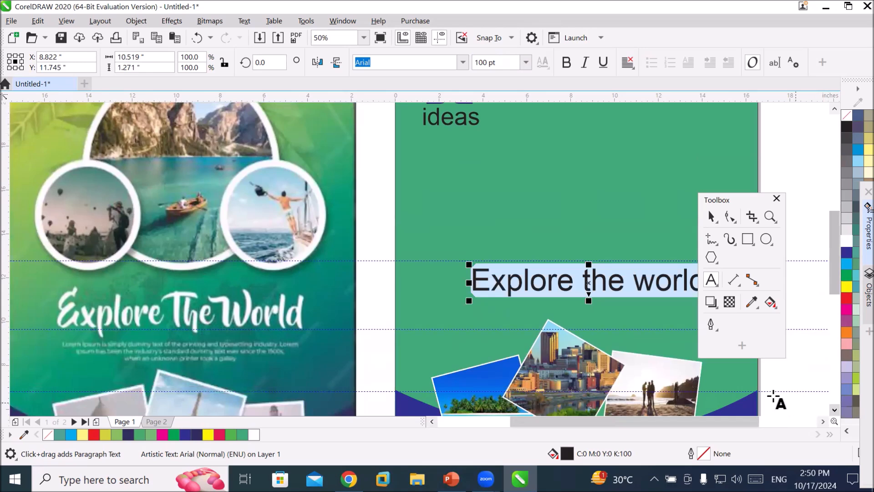
{"action": "left_click", "coordinate": [713, 196]}
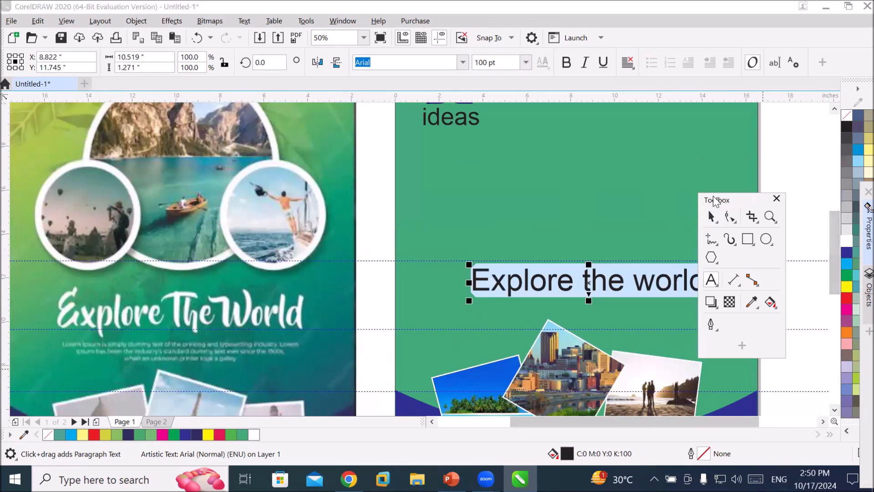
{"action": "left_click_drag", "start_coordinate": [712, 197], "coordinate": [63, 180]}
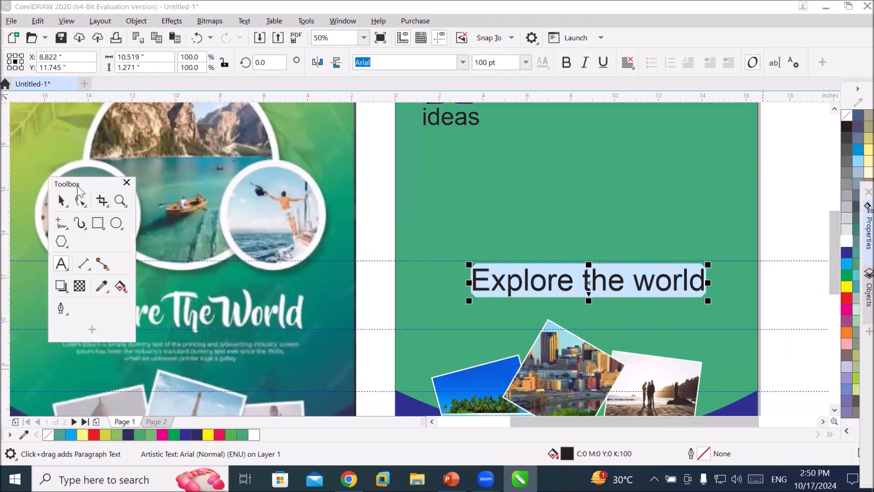
Change the heading's font to LT Beverage.
{"action": "left_click", "coordinate": [464, 63]}
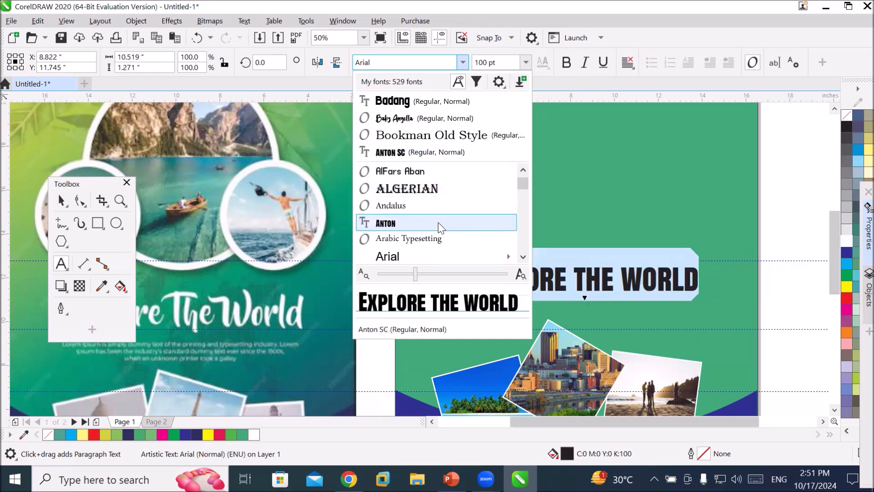
{"action": "scroll", "coordinate": [440, 227], "scroll_direction": "down", "scroll_amount": 3}
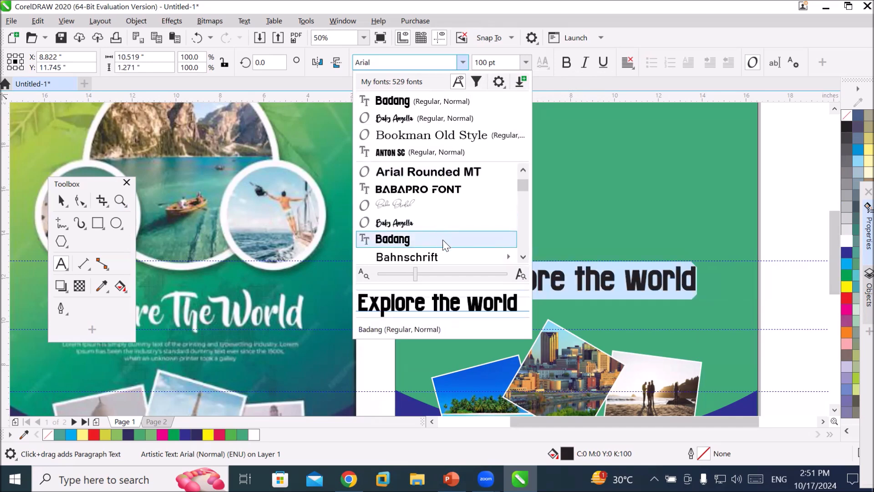
{"action": "mouse_move", "coordinate": [441, 255]}
{"action": "scroll", "coordinate": [442, 259], "scroll_direction": "down", "scroll_amount": 3}
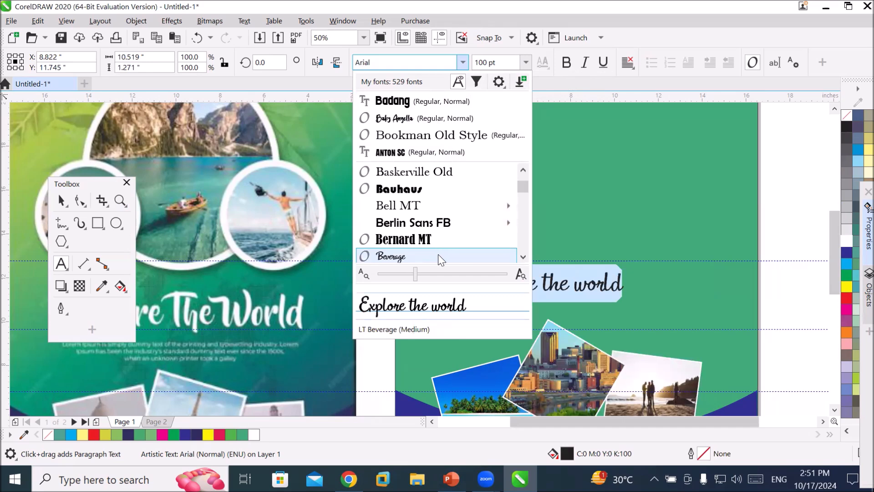
{"action": "left_click", "coordinate": [441, 256]}
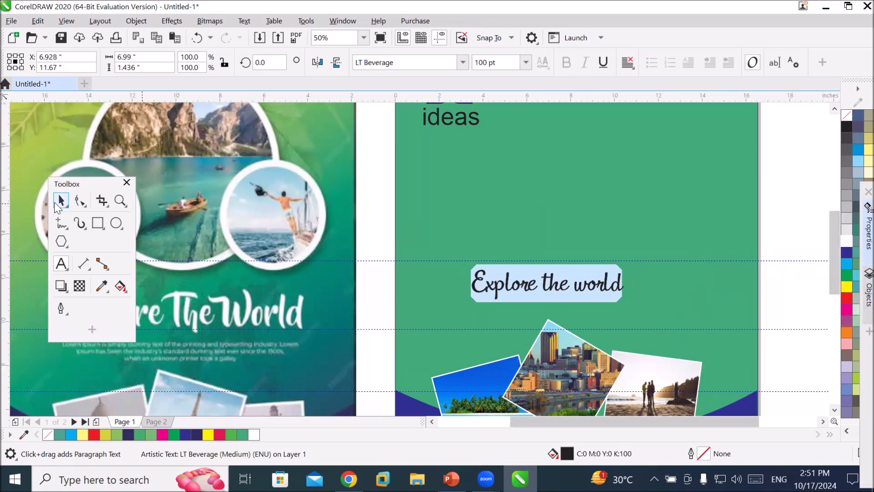
Set the heading's size to 150 pt and fill it white.
{"action": "left_click", "coordinate": [55, 203]}
{"action": "left_click", "coordinate": [521, 286]}
{"action": "key", "text": "ctrl+a"}
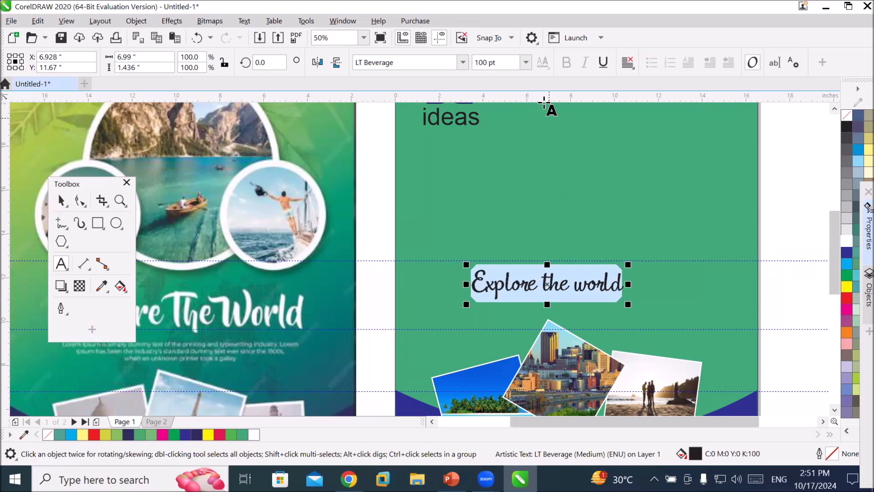
{"action": "left_click", "coordinate": [525, 63]}
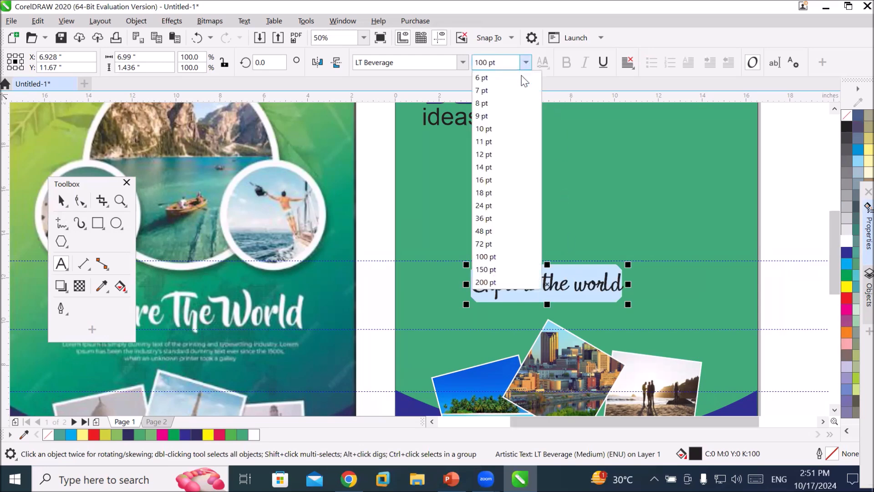
{"action": "left_click", "coordinate": [485, 270]}
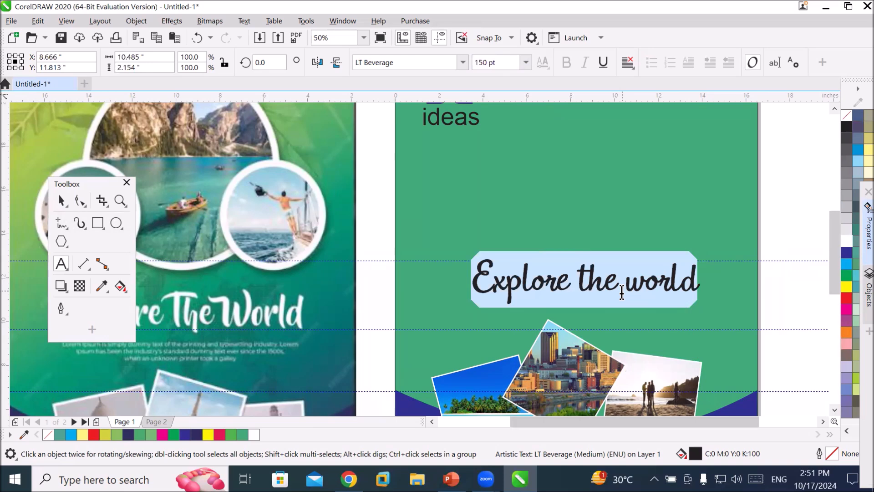
{"action": "left_click", "coordinate": [846, 241]}
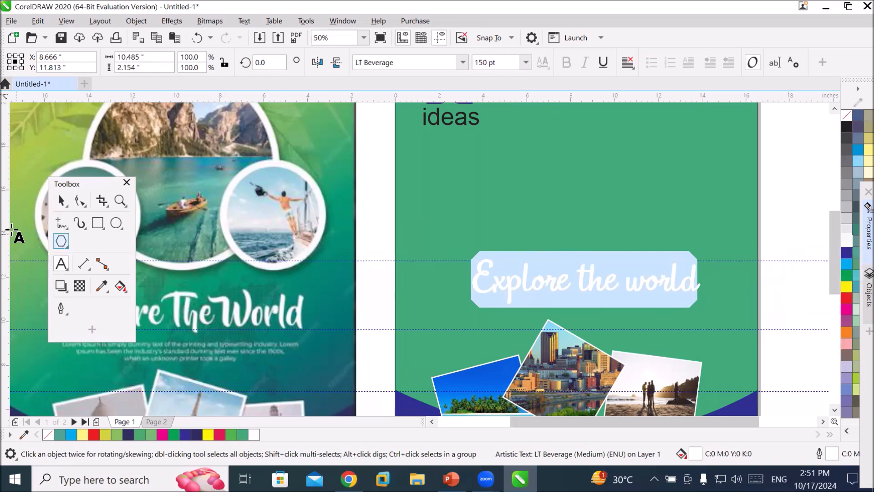
{"action": "left_click", "coordinate": [61, 201]}
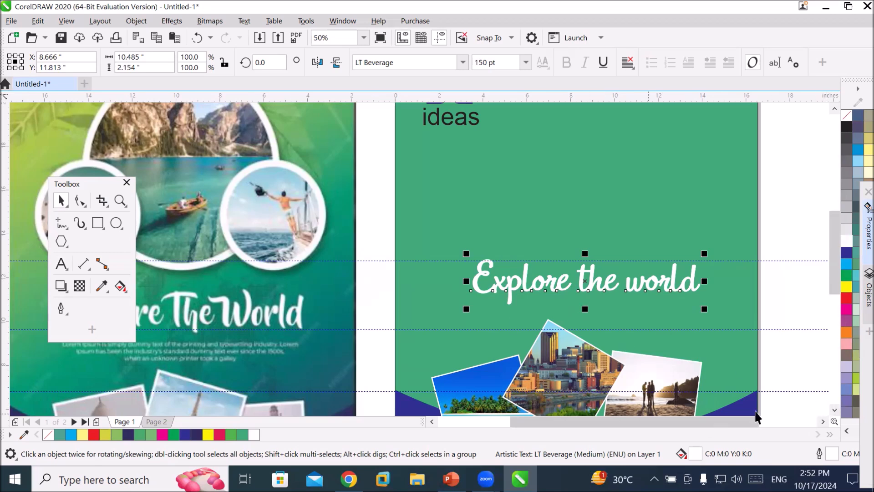
Review the poster layout and inspect the three framed photos beneath the heading.
{"action": "scroll", "coordinate": [828, 407], "scroll_direction": "down", "scroll_amount": 1}
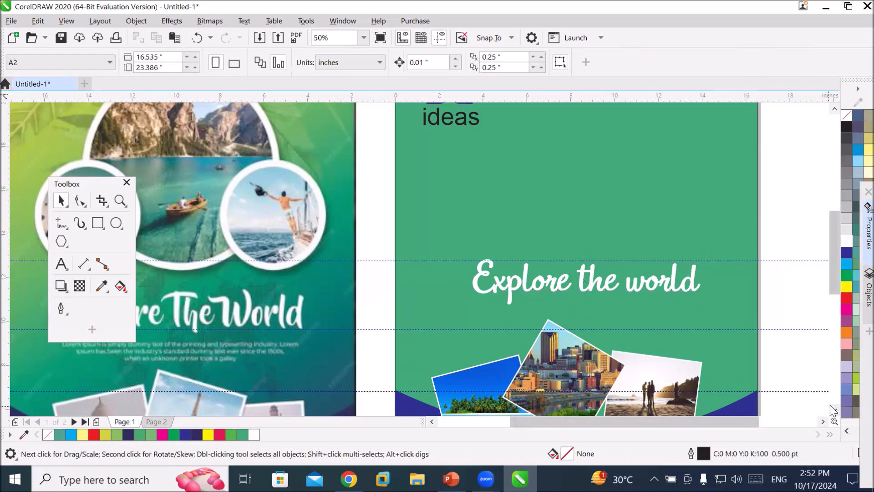
{"action": "left_click", "coordinate": [834, 409]}
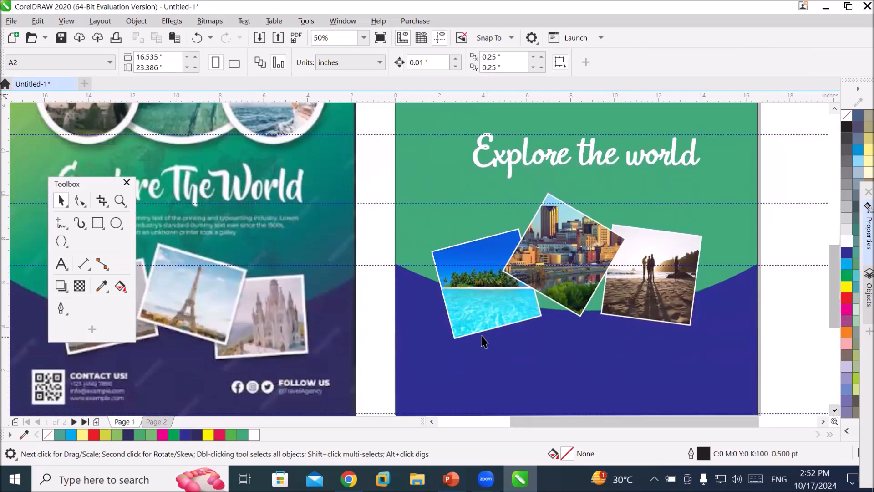
{"action": "scroll", "coordinate": [209, 220], "scroll_direction": "up", "scroll_amount": 10}
{"action": "scroll", "coordinate": [319, 304], "scroll_direction": "down", "scroll_amount": 15}
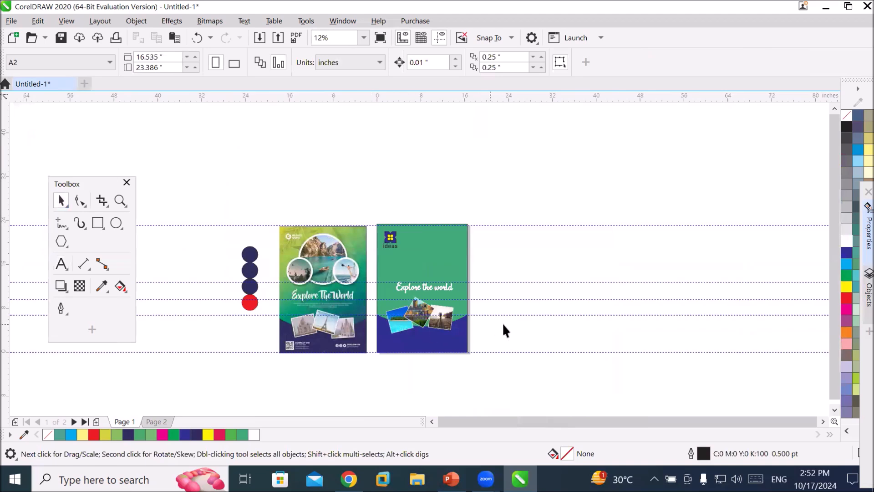
{"action": "scroll", "coordinate": [505, 321], "scroll_direction": "up", "scroll_amount": 2}
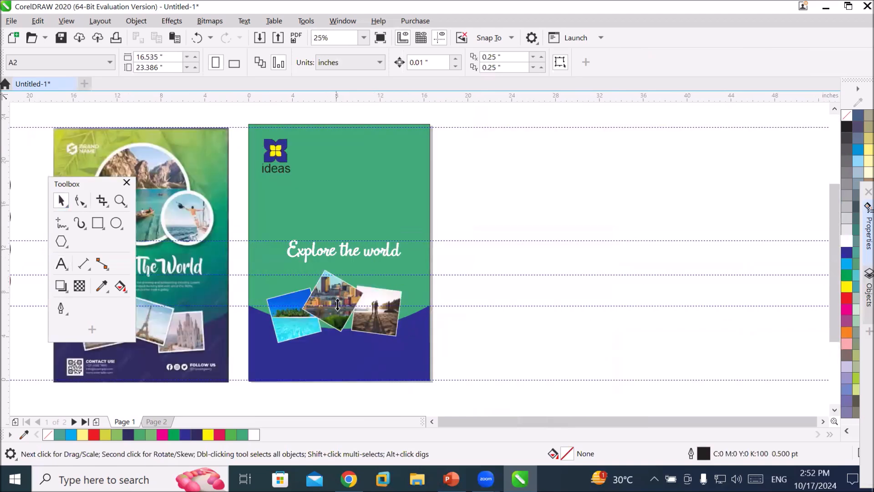
{"action": "left_click", "coordinate": [374, 327]}
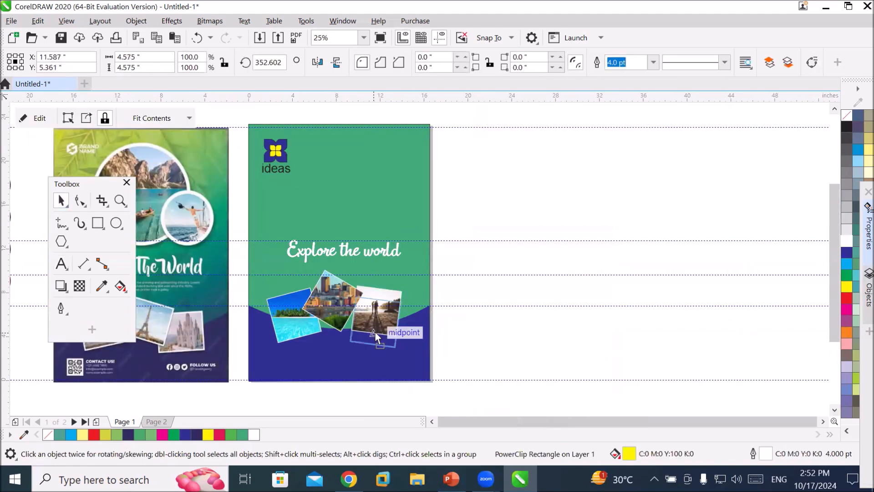
{"action": "left_click", "coordinate": [350, 326]}
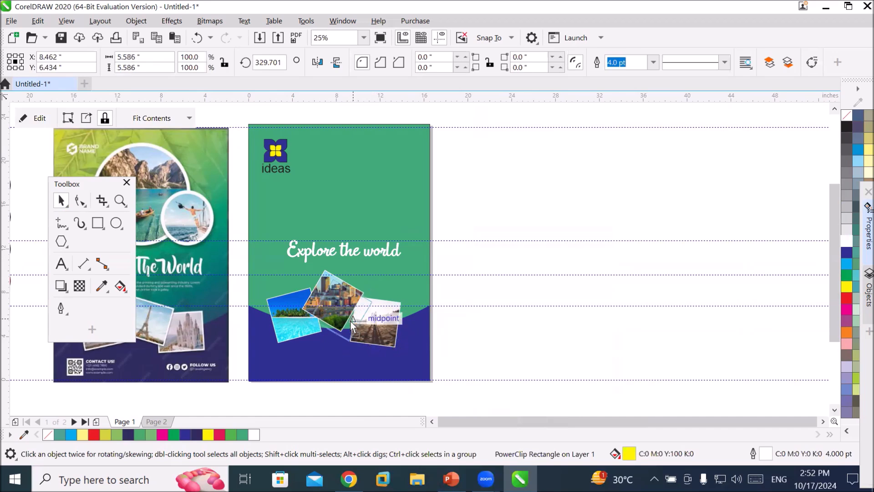
{"action": "left_click", "coordinate": [296, 323]}
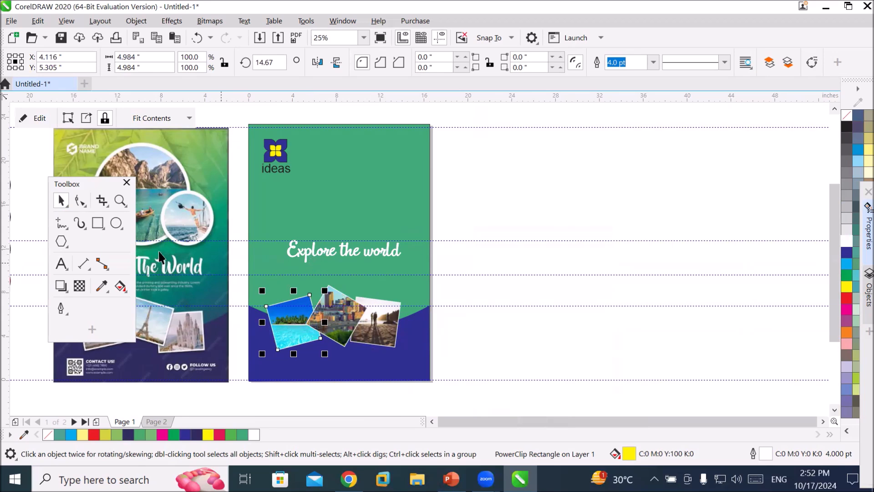
{"action": "scroll", "coordinate": [242, 268], "scroll_direction": "up", "scroll_amount": 2}
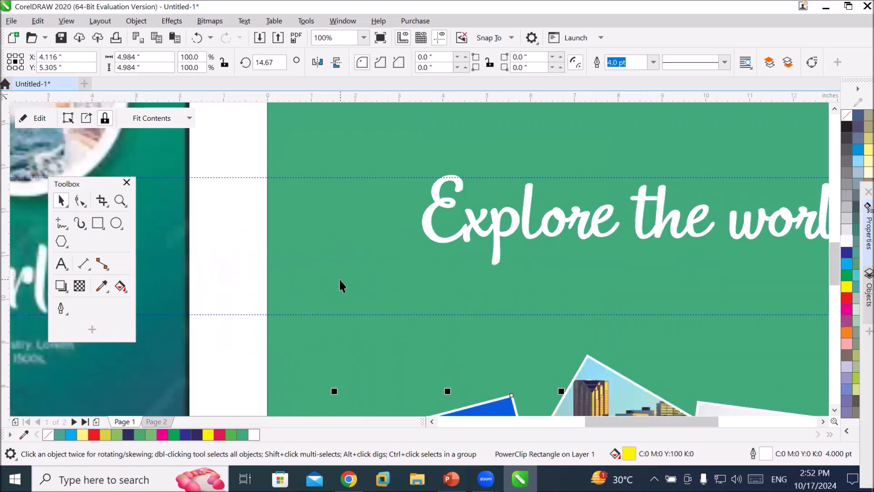
{"action": "scroll", "coordinate": [341, 285], "scroll_direction": "down", "scroll_amount": 1}
Draw a paragraph text frame about 12.7 by 2.3 inches below the heading and set its font size to 10 pt.
{"action": "left_click", "coordinate": [62, 263]}
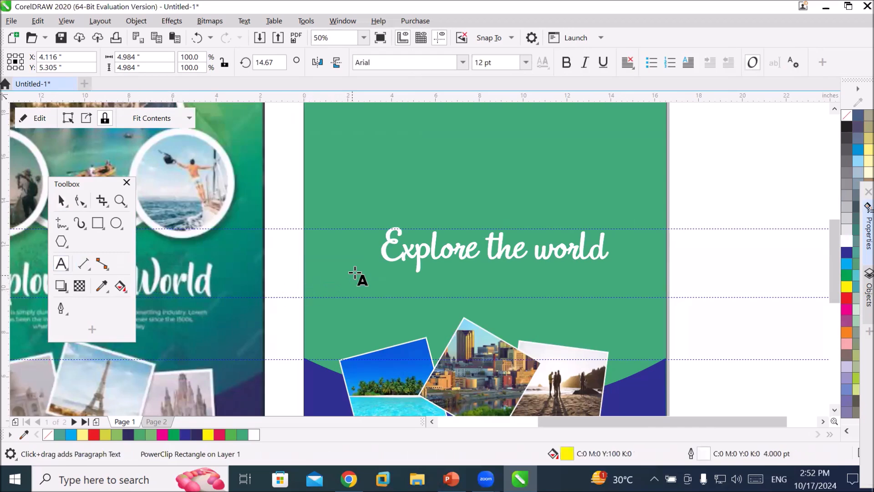
{"action": "left_click_drag", "start_coordinate": [361, 269], "coordinate": [639, 317]}
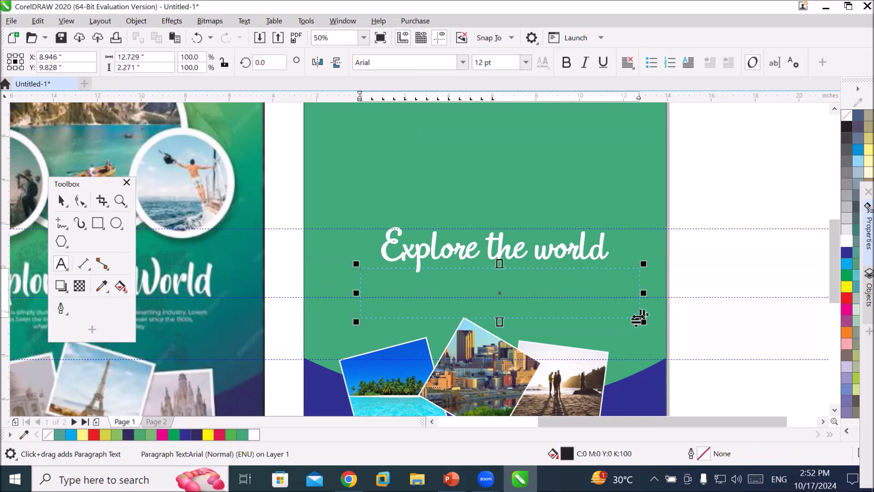
{"action": "left_click", "coordinate": [527, 63]}
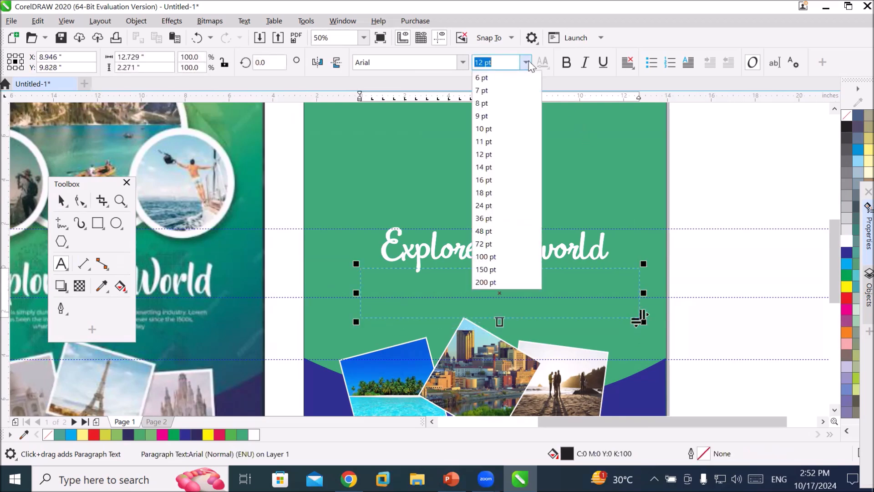
{"action": "left_click", "coordinate": [518, 130]}
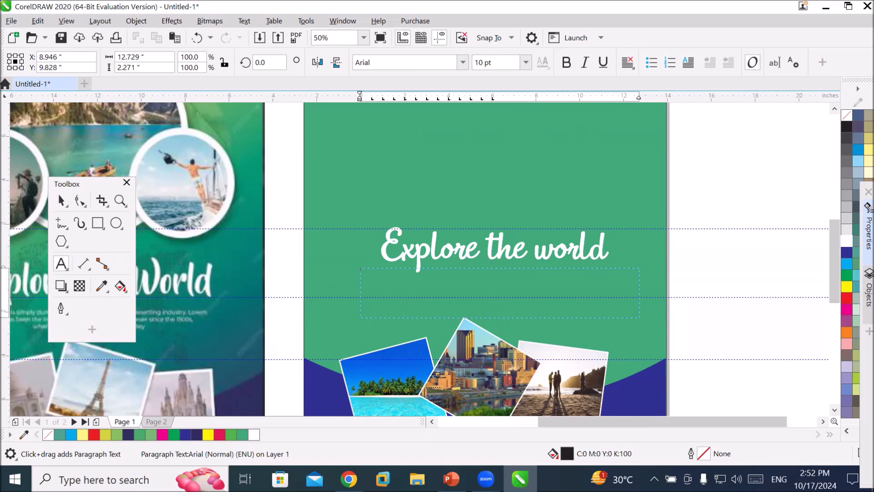
Switch to the browser and scroll through the earlier ChatGPT conversation about poster design.
{"action": "mouse_move", "coordinate": [349, 479]}
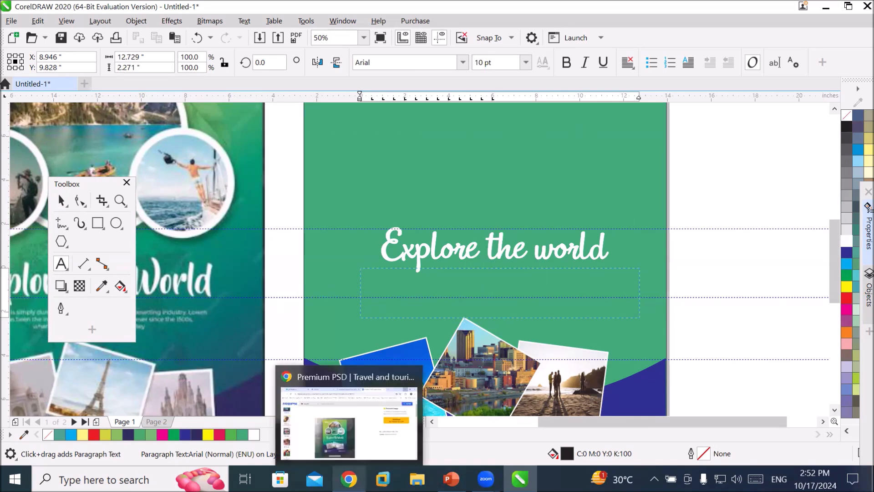
{"action": "left_click", "coordinate": [349, 421]}
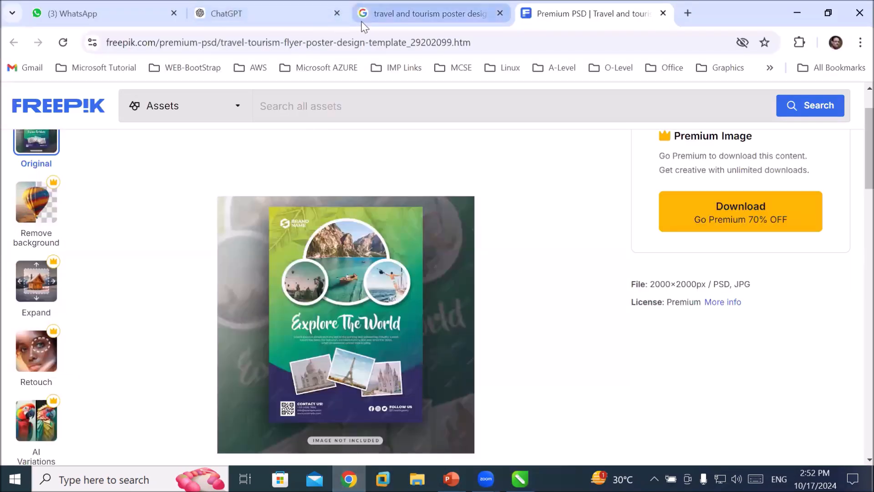
{"action": "left_click", "coordinate": [239, 17]}
{"action": "scroll", "coordinate": [376, 217], "scroll_direction": "down", "scroll_amount": 3}
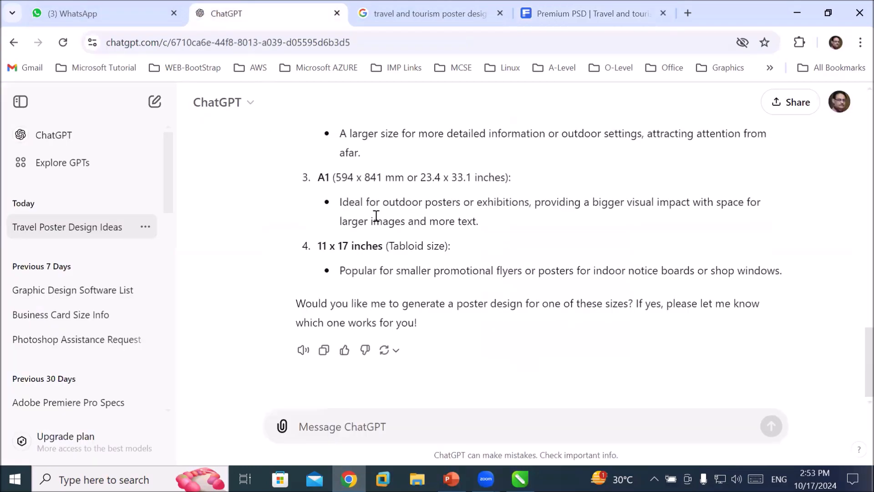
{"action": "scroll", "coordinate": [378, 209], "scroll_direction": "up", "scroll_amount": 15}
{"action": "scroll", "coordinate": [379, 204], "scroll_direction": "up", "scroll_amount": 6}
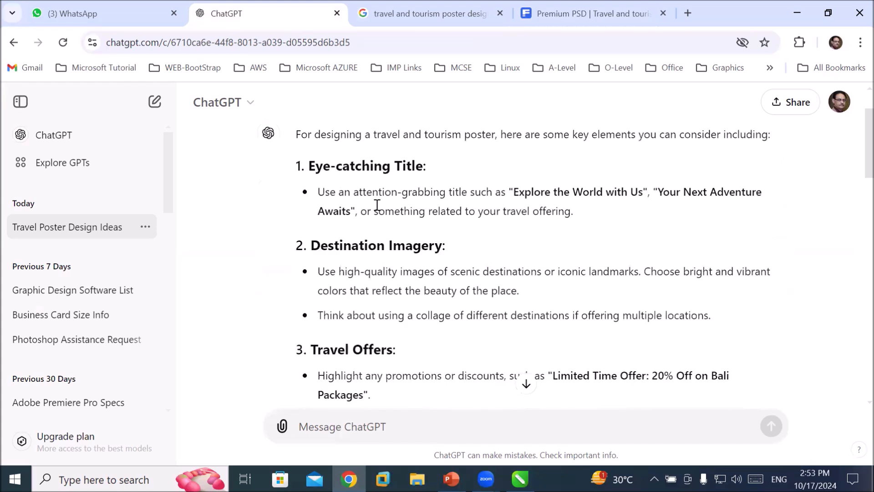
{"action": "scroll", "coordinate": [377, 205], "scroll_direction": "up", "scroll_amount": 2}
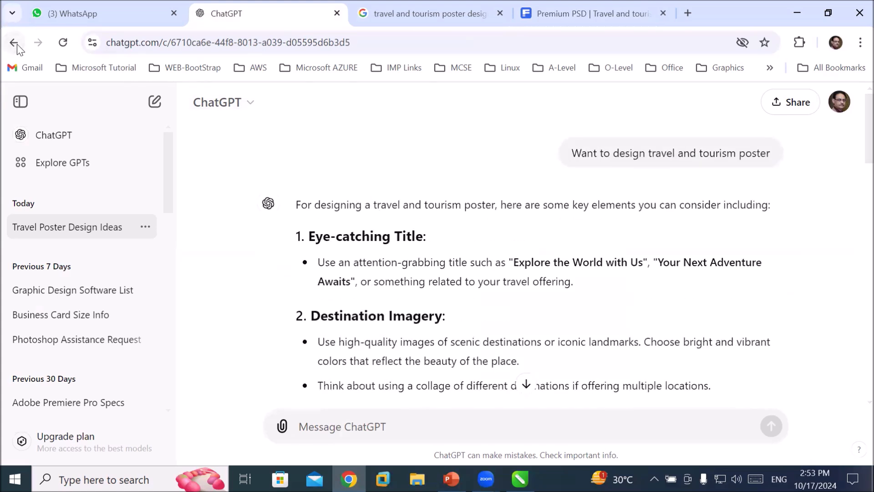
Start a new ChatGPT chat and ask about "travel and toursm services".
{"action": "left_click", "coordinate": [15, 44]}
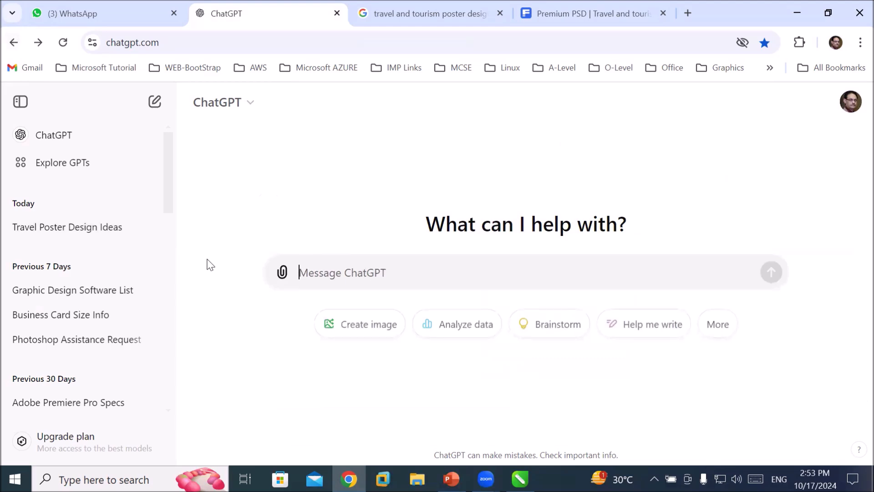
{"action": "type", "text": "trav"}
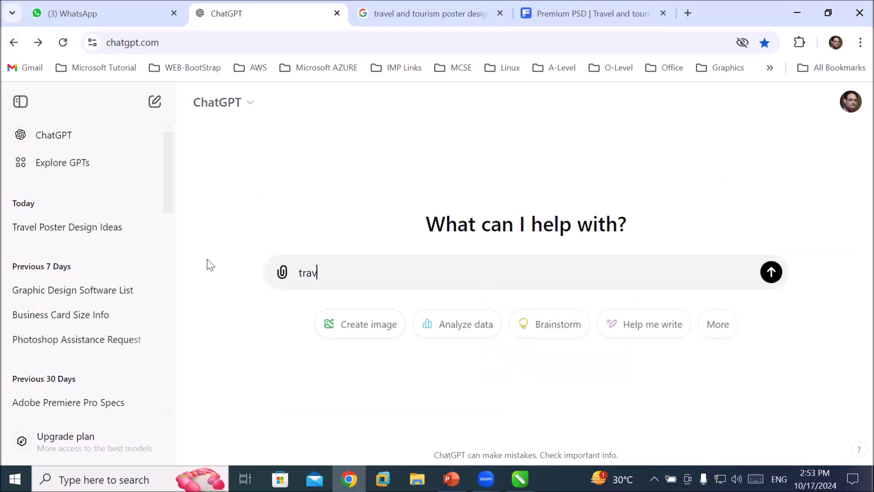
{"action": "type", "text": "el and toursm s"}
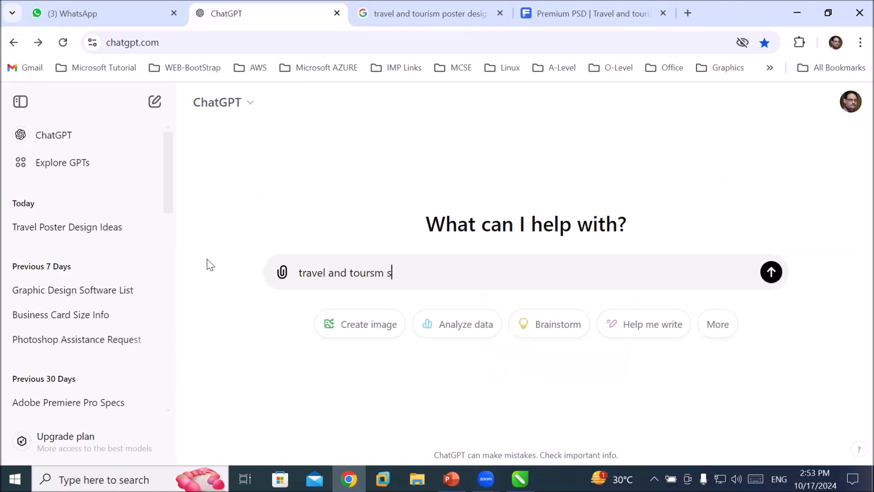
{"action": "key", "text": "Return"}
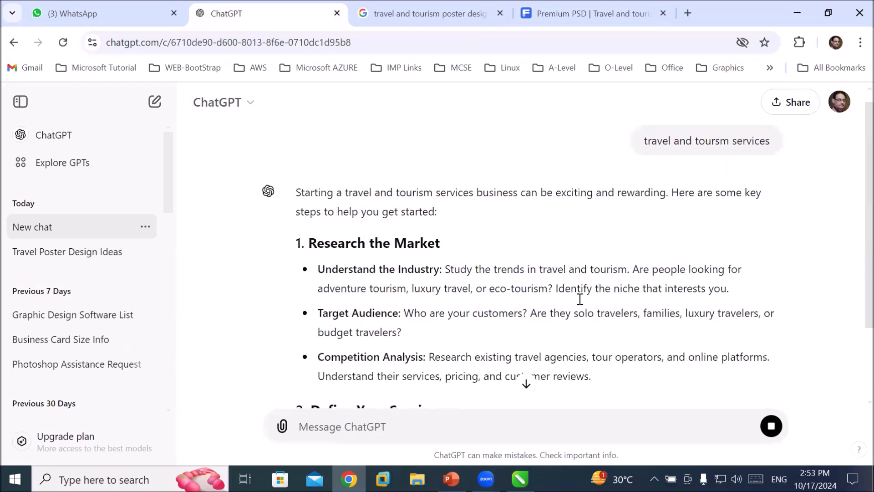
Copy the three bullet points under "Build a Customer Base" from ChatGPT's answer.
{"action": "scroll", "coordinate": [581, 304], "scroll_direction": "down", "scroll_amount": 2}
{"action": "scroll", "coordinate": [582, 304], "scroll_direction": "down", "scroll_amount": 2}
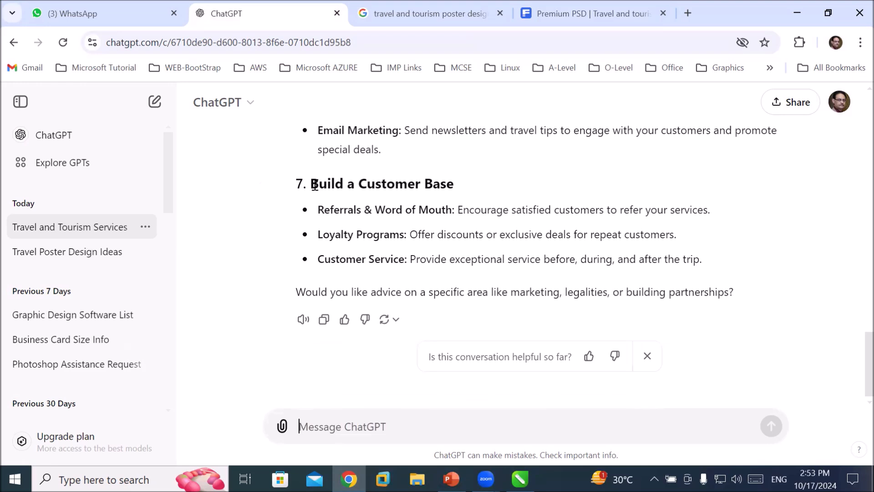
{"action": "left_click_drag", "start_coordinate": [317, 212], "coordinate": [703, 255]}
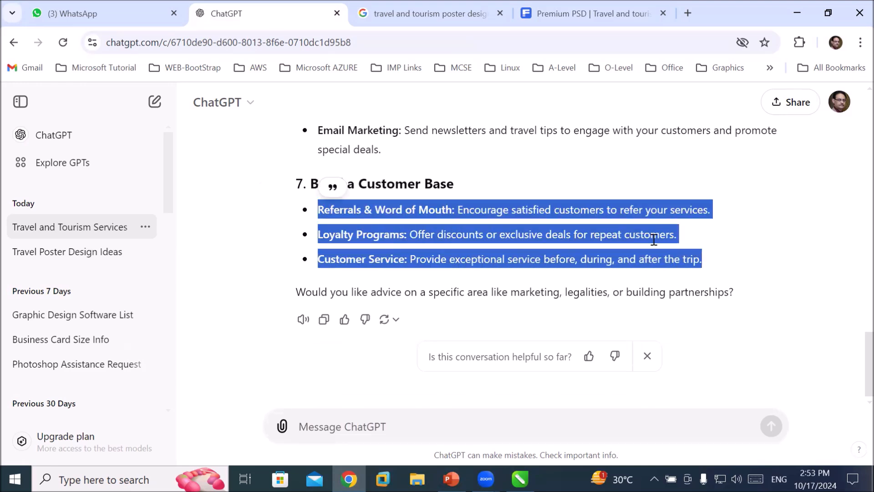
{"action": "right_click", "coordinate": [292, 220]}
{"action": "left_click", "coordinate": [482, 233]}
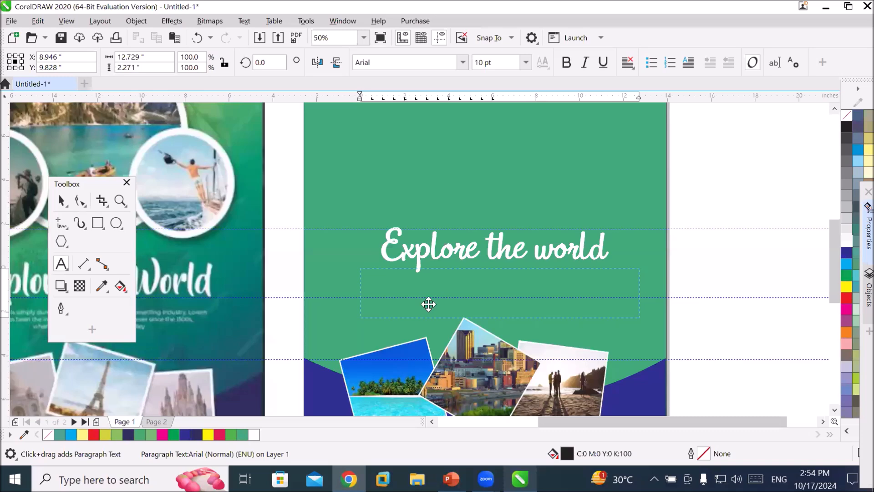
Paste the copied bullet text into the paragraph text frame.
{"action": "scroll", "coordinate": [446, 293], "scroll_direction": "up", "scroll_amount": 2}
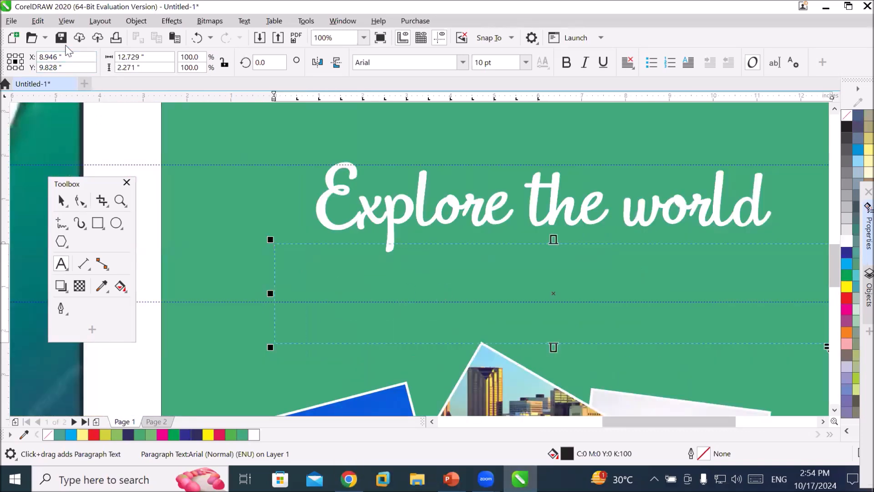
{"action": "left_click", "coordinate": [37, 22]}
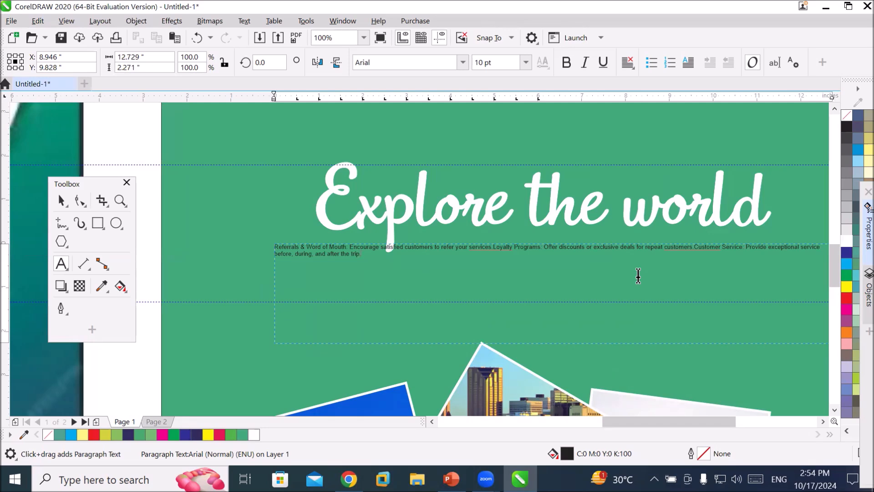
Move the floating toolbox lower left, away from the pasted text.
{"action": "left_click", "coordinate": [823, 422]}
{"action": "scroll", "coordinate": [301, 262], "scroll_direction": "up", "scroll_amount": 4}
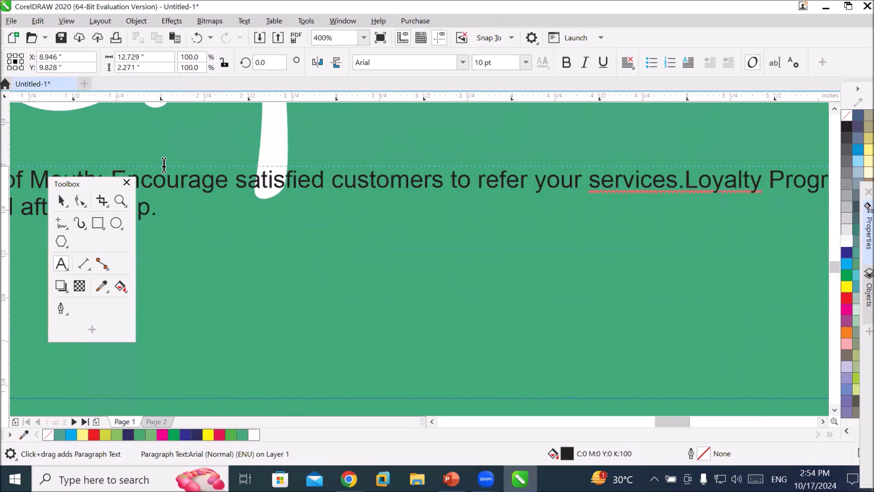
{"action": "left_click", "coordinate": [67, 185]}
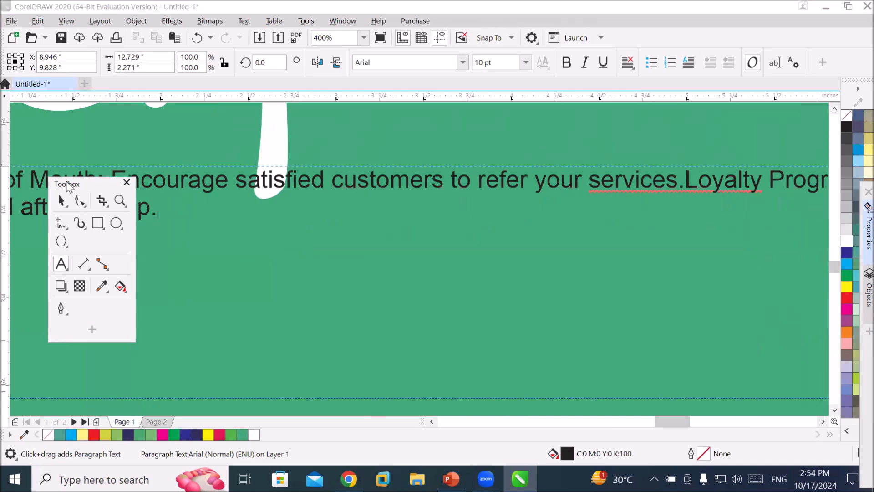
{"action": "left_click_drag", "start_coordinate": [36, 267], "coordinate": [36, 268]}
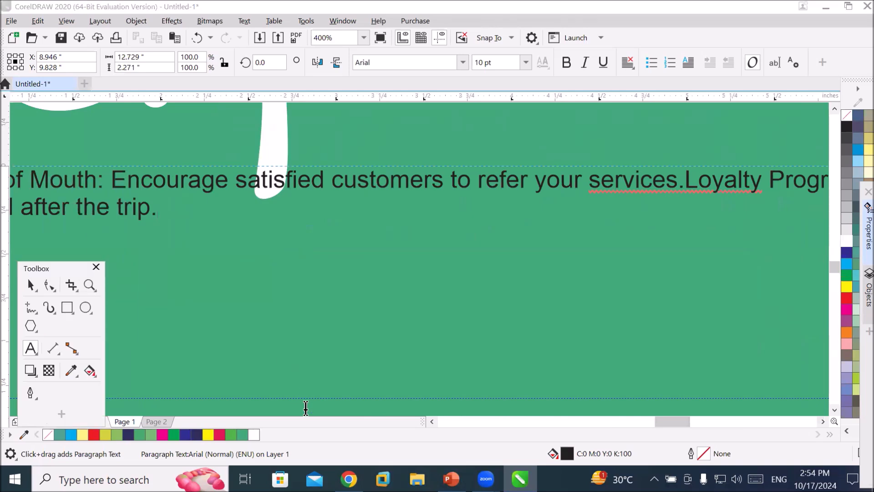
{"action": "left_click", "coordinate": [431, 421]}
{"action": "left_click", "coordinate": [431, 421]}
{"action": "left_click", "coordinate": [431, 422]}
{"action": "left_click", "coordinate": [431, 422]}
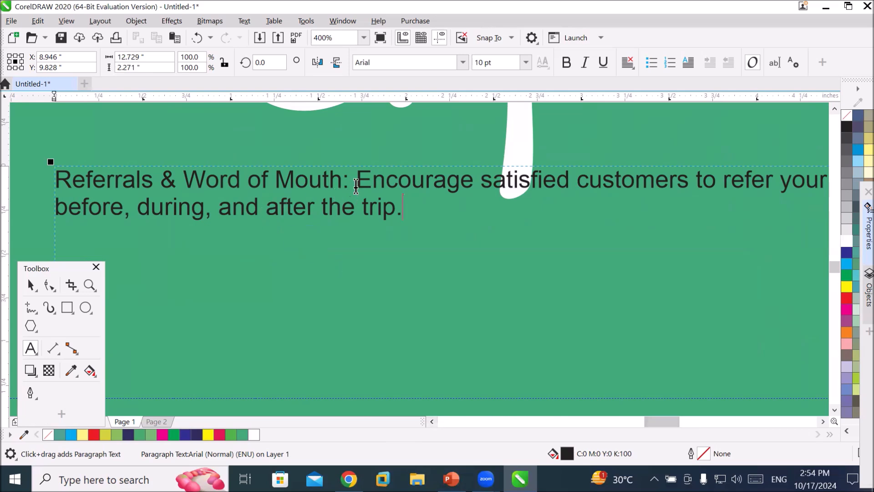
Break the pasted text into separate lines after "Word of Mouth:", "services." and "customers.".
{"action": "left_click", "coordinate": [356, 183]}
{"action": "key", "text": "Return"}
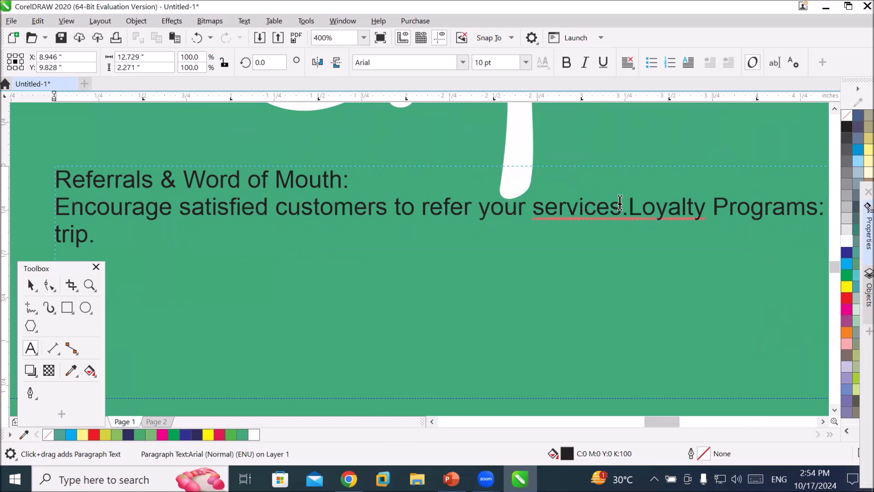
{"action": "left_click", "coordinate": [630, 205]}
{"action": "key", "text": "Return"}
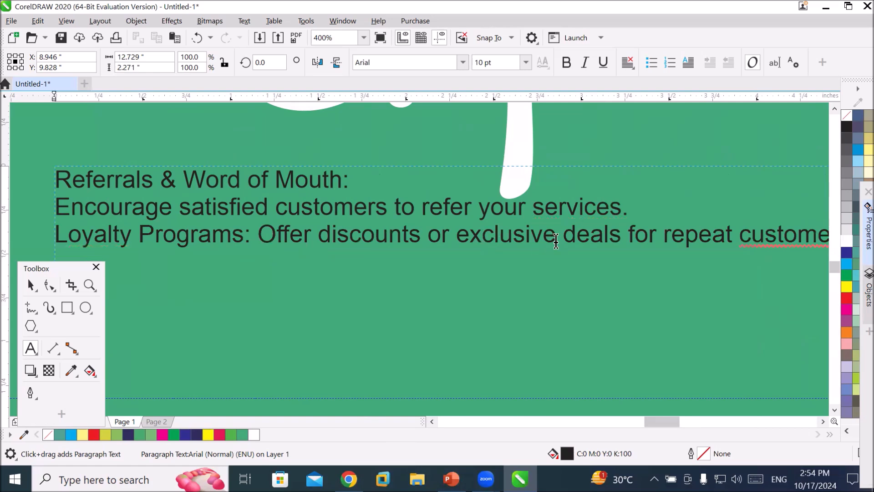
{"action": "left_click", "coordinate": [823, 421]}
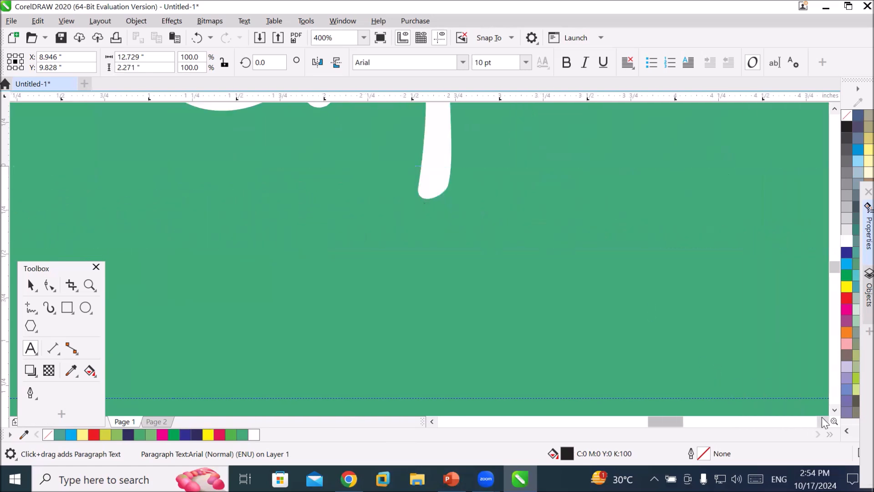
{"action": "left_click", "coordinate": [699, 235]}
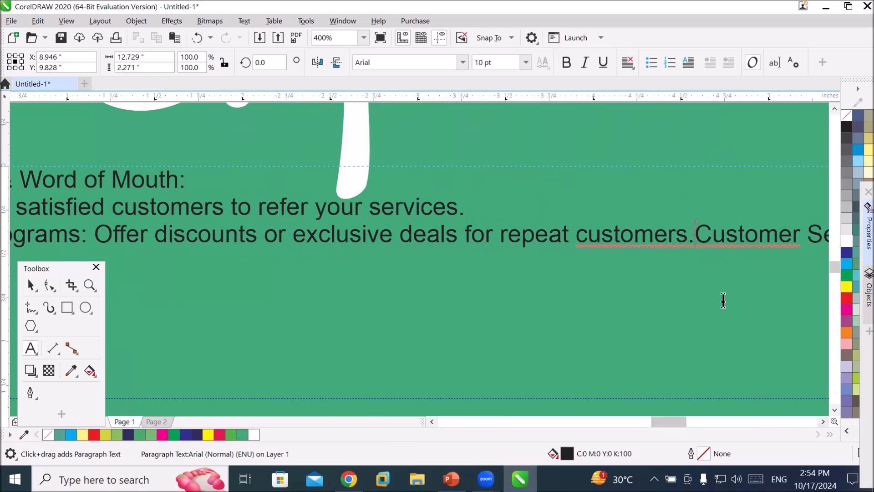
{"action": "key", "text": "Return"}
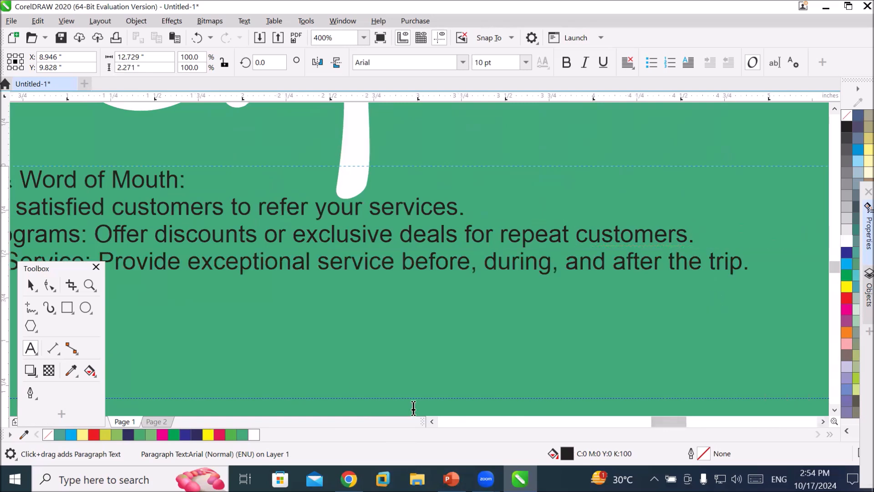
Select all the pasted paragraph text and set its font size to 16 pt.
{"action": "scroll", "coordinate": [286, 266], "scroll_direction": "down", "scroll_amount": 2}
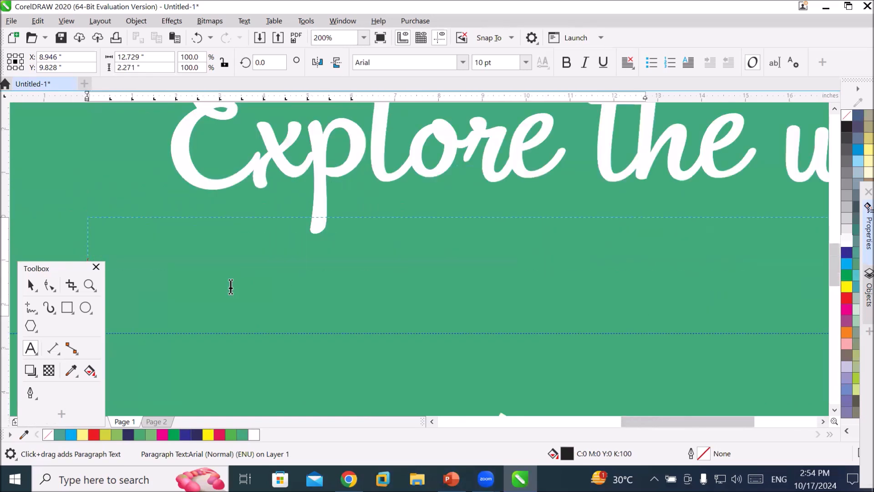
{"action": "scroll", "coordinate": [231, 287], "scroll_direction": "down", "scroll_amount": 2}
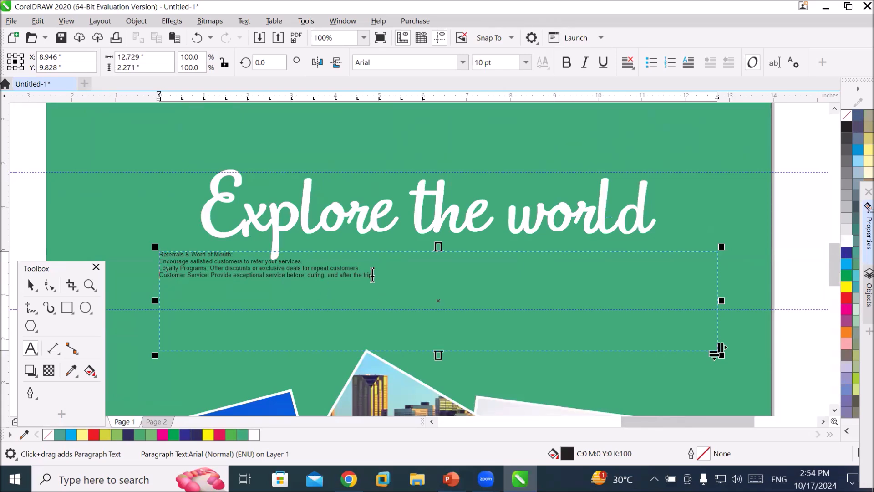
{"action": "left_click_drag", "start_coordinate": [372, 275], "coordinate": [158, 256]}
{"action": "left_click", "coordinate": [524, 64]}
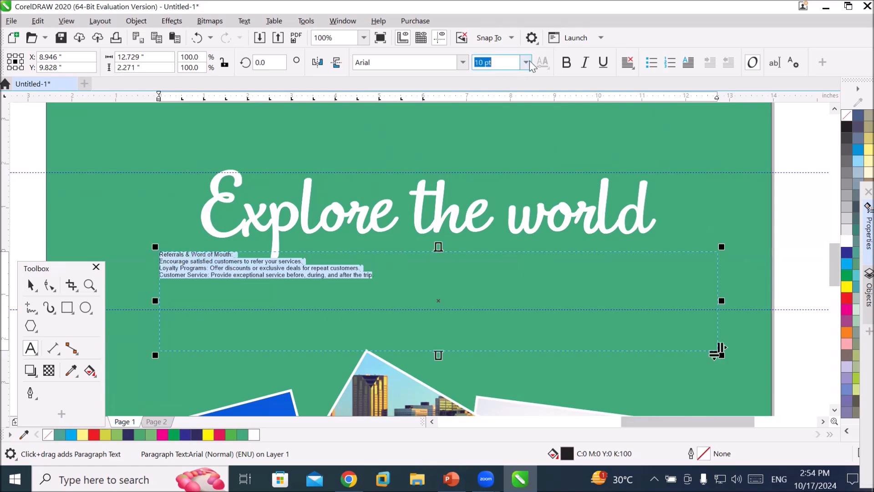
{"action": "left_click", "coordinate": [526, 62]}
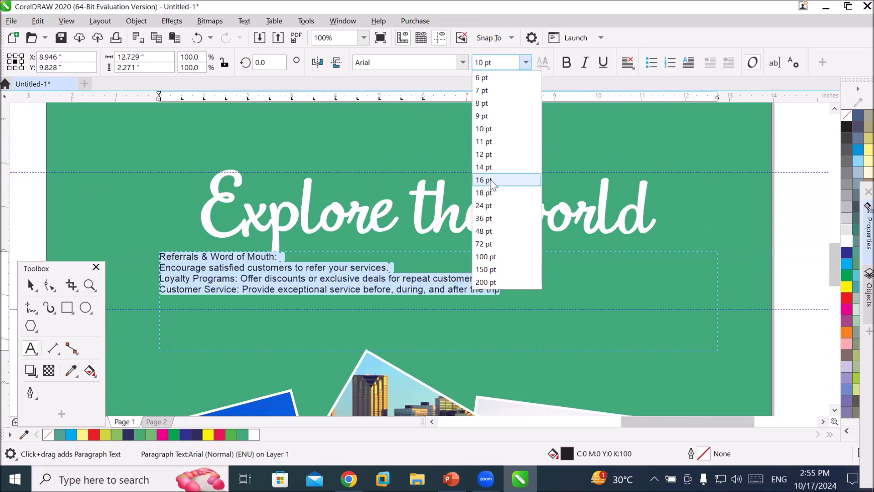
{"action": "left_click", "coordinate": [483, 179]}
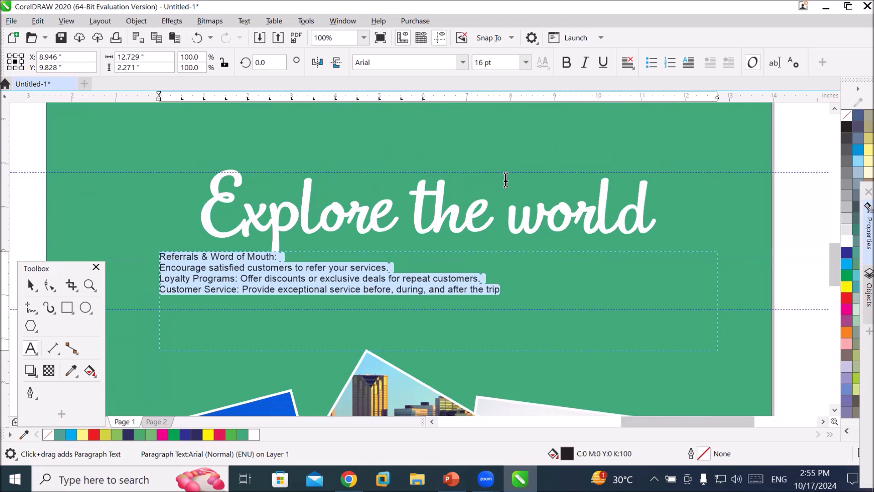
Try bulleted and numbered list formatting on the selected text, ending with no list formatting.
{"action": "left_click", "coordinate": [652, 62]}
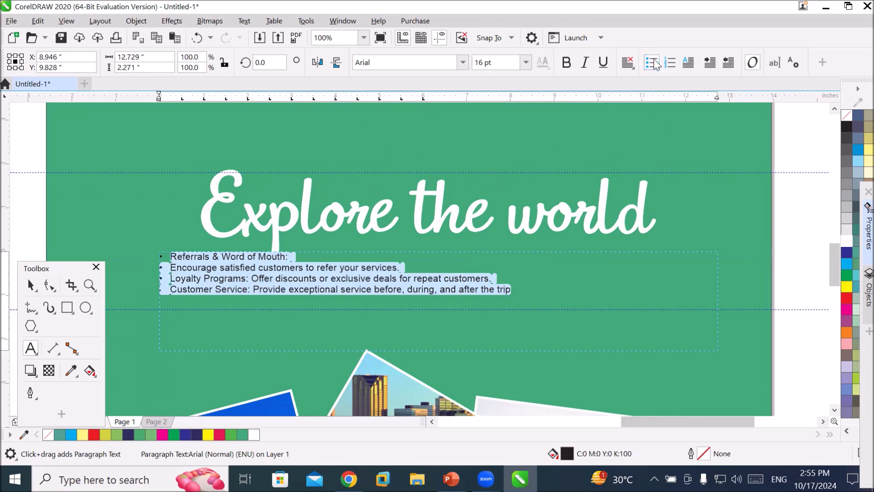
{"action": "left_click", "coordinate": [654, 63]}
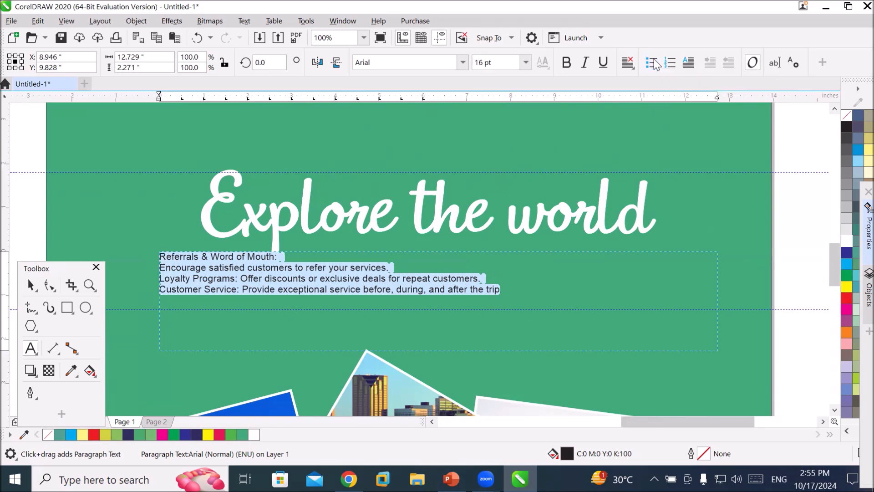
{"action": "left_click", "coordinate": [668, 64]}
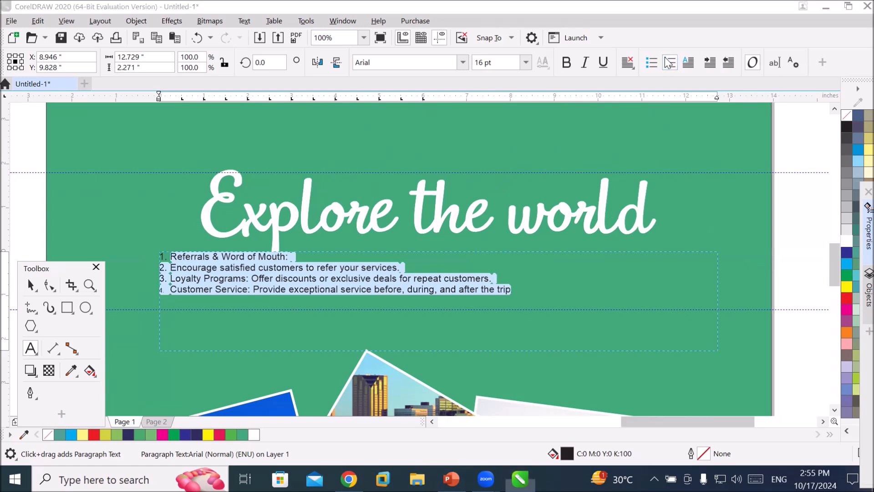
{"action": "scroll", "coordinate": [151, 240], "scroll_direction": "up", "scroll_amount": 2}
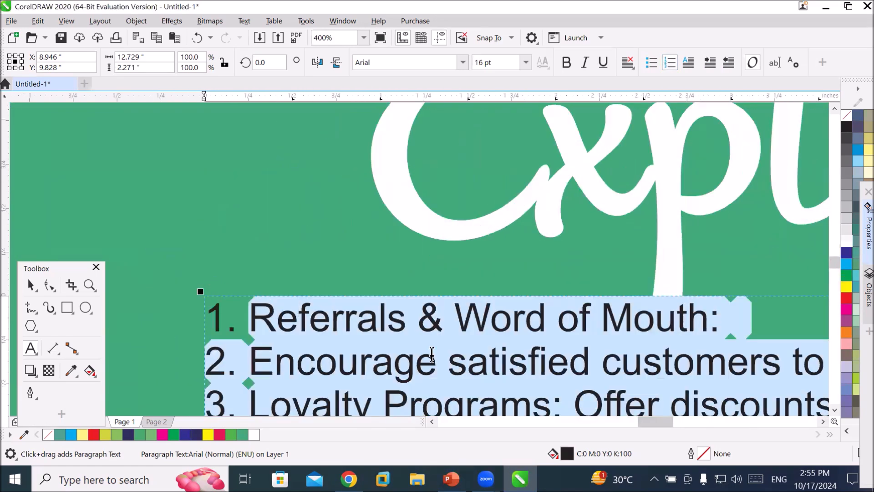
{"action": "scroll", "coordinate": [367, 319], "scroll_direction": "down", "scroll_amount": 1}
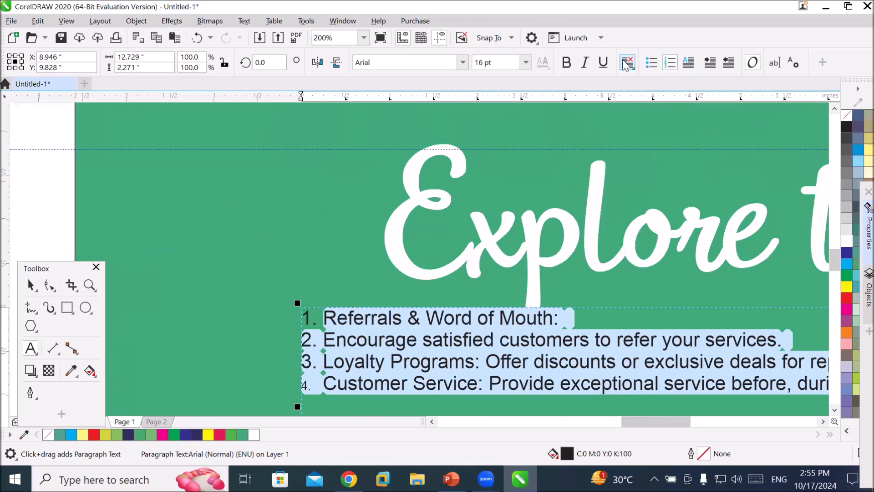
{"action": "left_click", "coordinate": [651, 63]}
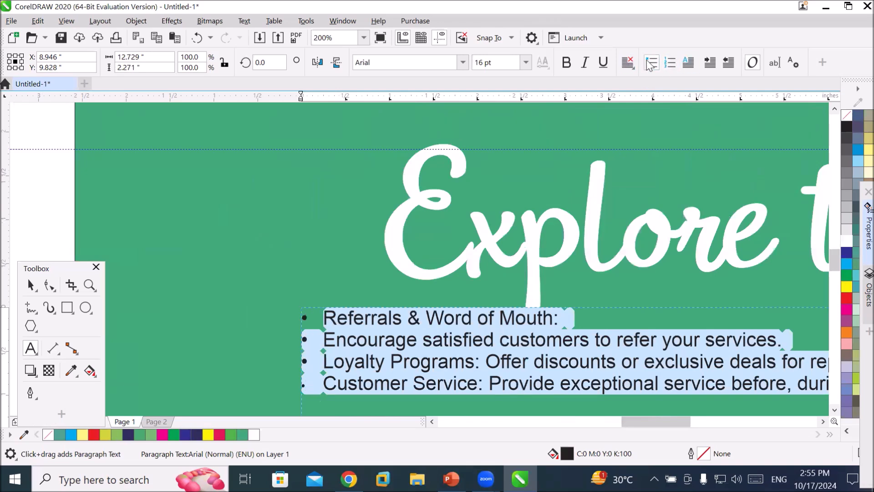
{"action": "left_click", "coordinate": [670, 64]}
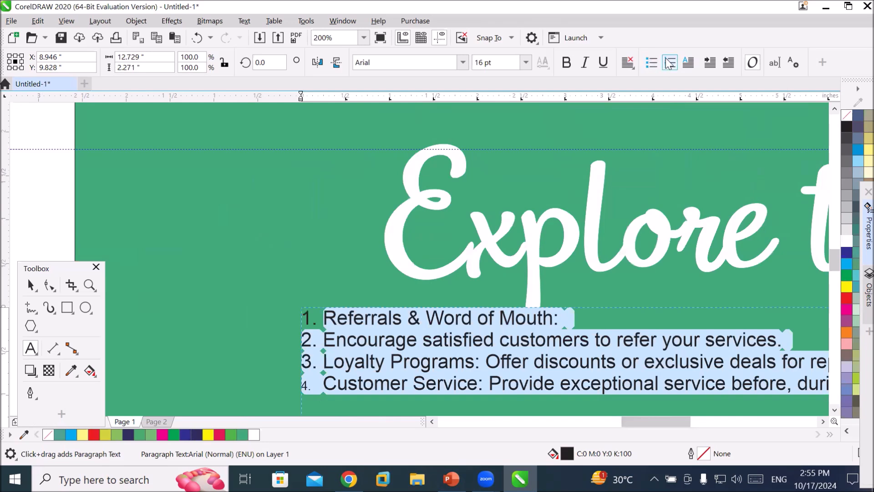
{"action": "left_click", "coordinate": [669, 64]}
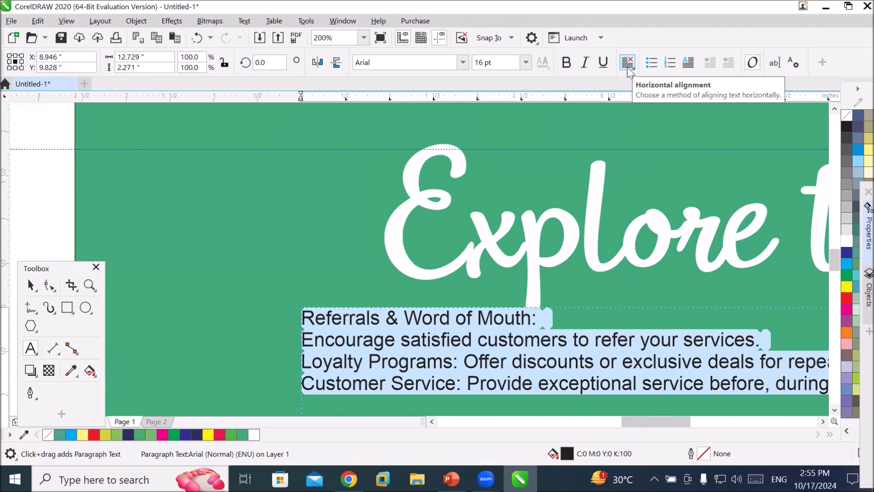
Center-align the selected paragraph text.
{"action": "left_click", "coordinate": [628, 63]}
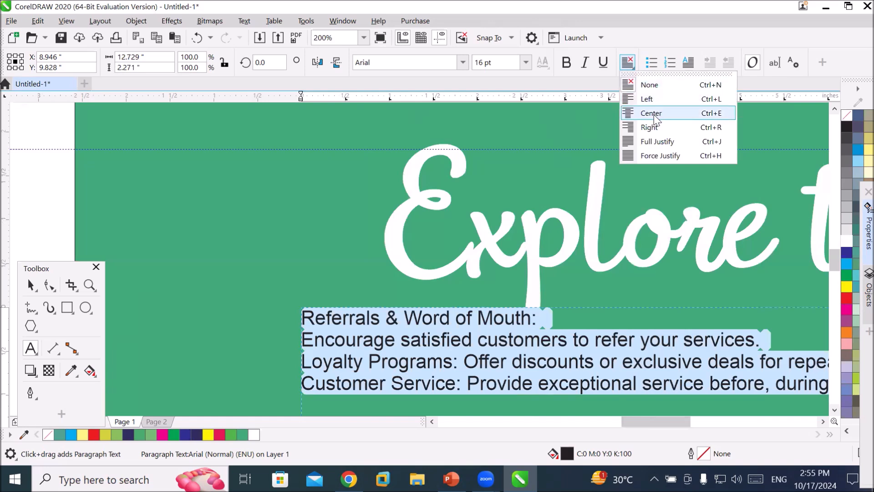
{"action": "left_click", "coordinate": [653, 117]}
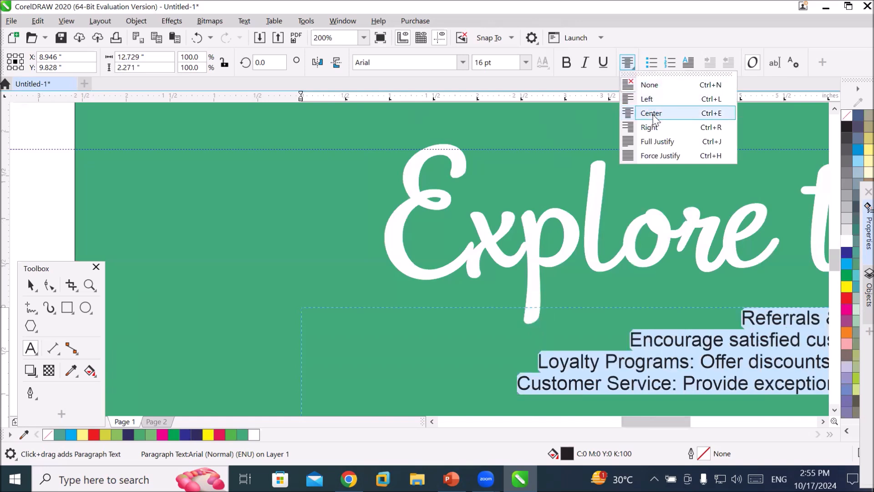
{"action": "left_click", "coordinate": [653, 117]}
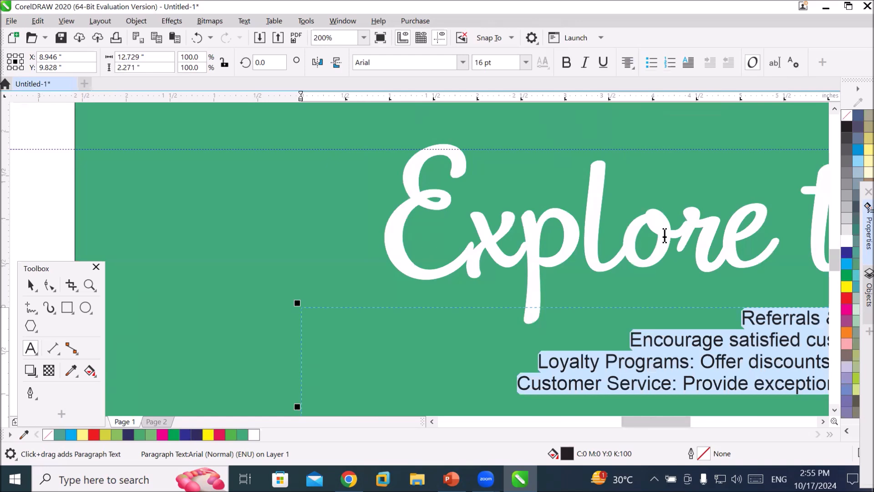
Give the selected paragraph text a white fill and a white outline.
{"action": "scroll", "coordinate": [664, 232], "scroll_direction": "down", "scroll_amount": 1}
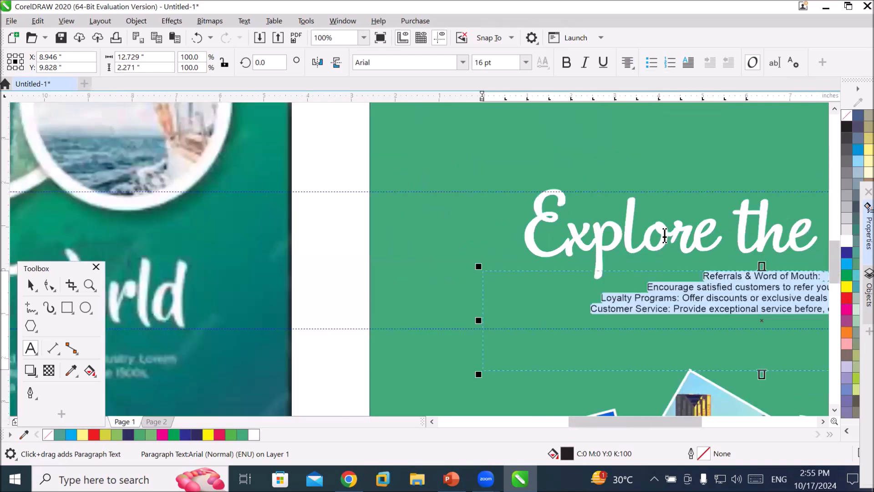
{"action": "left_click", "coordinate": [822, 421]}
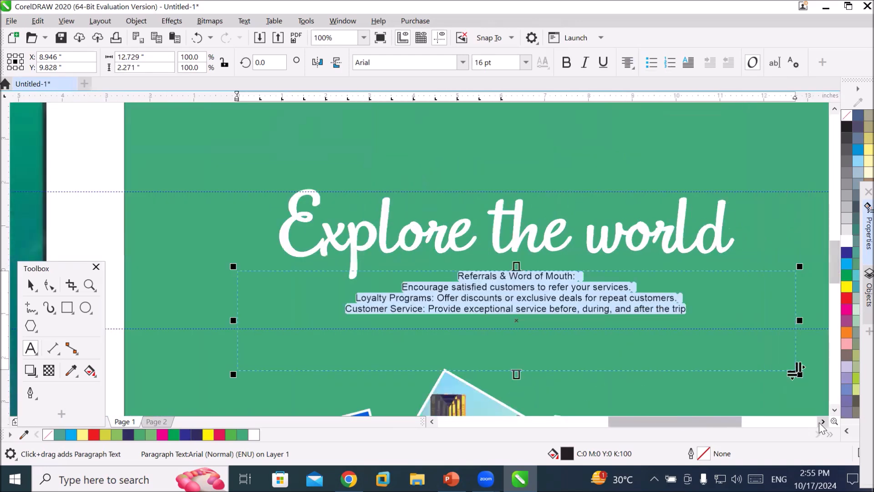
{"action": "left_click", "coordinate": [822, 422]}
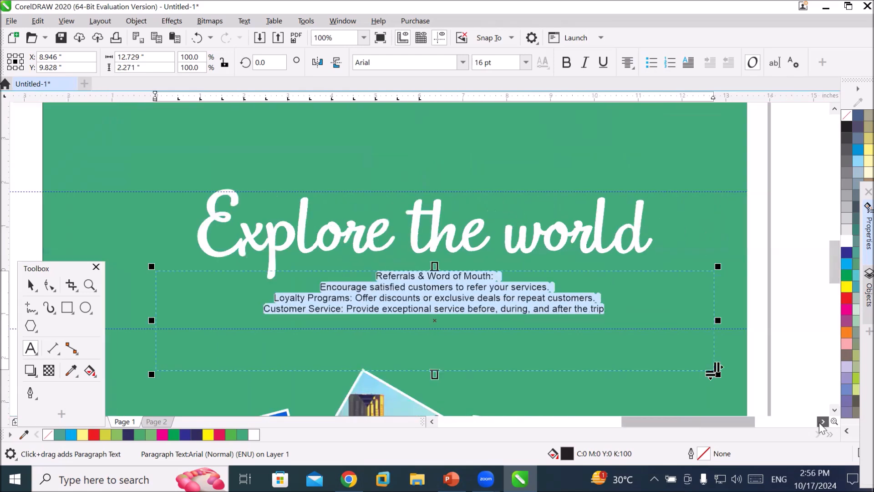
{"action": "left_click", "coordinate": [847, 241]}
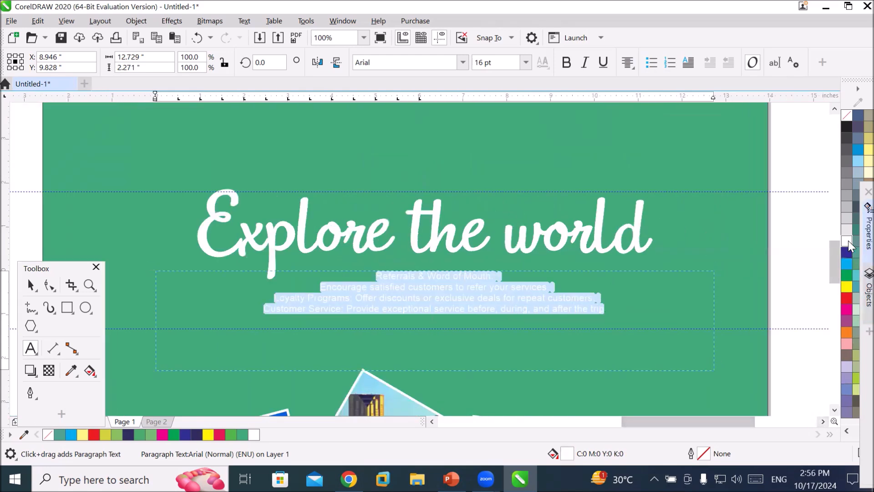
{"action": "right_click", "coordinate": [847, 241]}
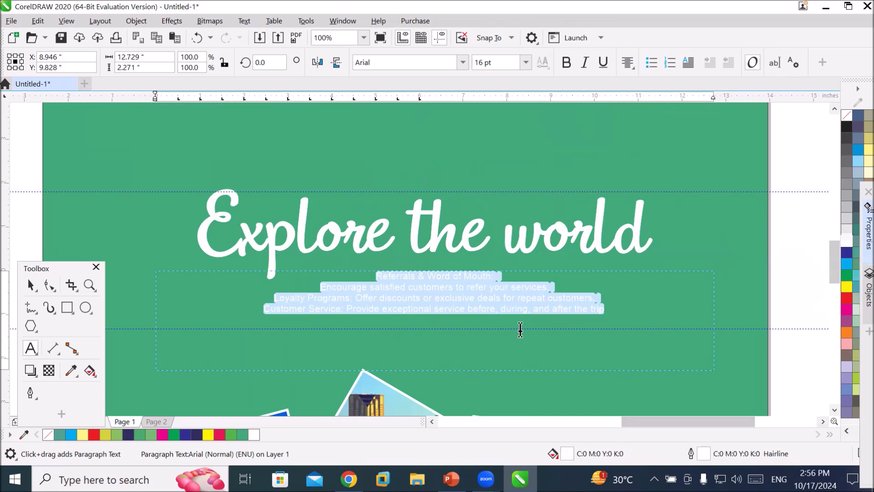
{"action": "left_click", "coordinate": [505, 287]}
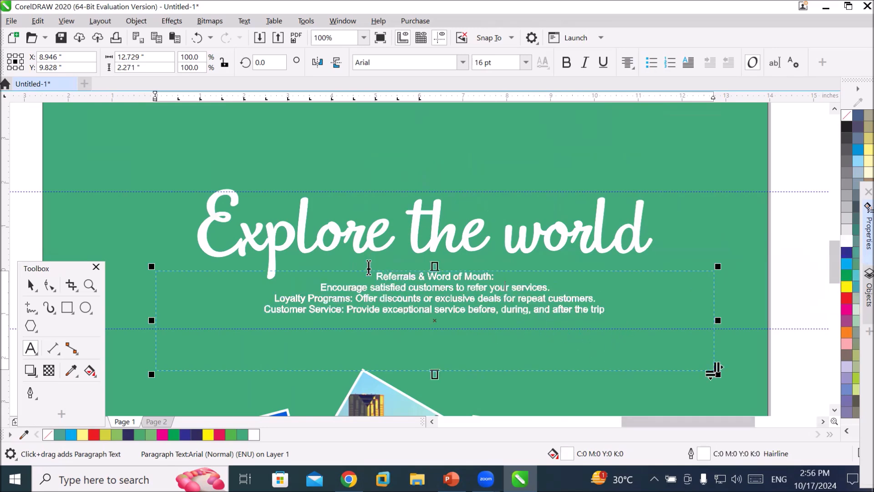
Open the Import dialog and browse to the Flaticon folder under D:\_Graphics\Images.
{"action": "scroll", "coordinate": [629, 342], "scroll_direction": "down", "scroll_amount": 2}
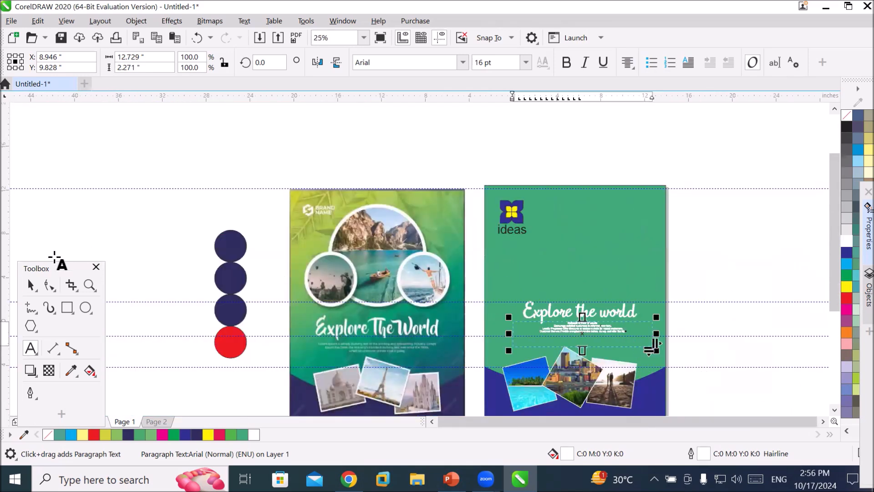
{"action": "left_click", "coordinate": [834, 409]}
{"action": "left_click", "coordinate": [834, 408]}
{"action": "left_click", "coordinate": [833, 409]}
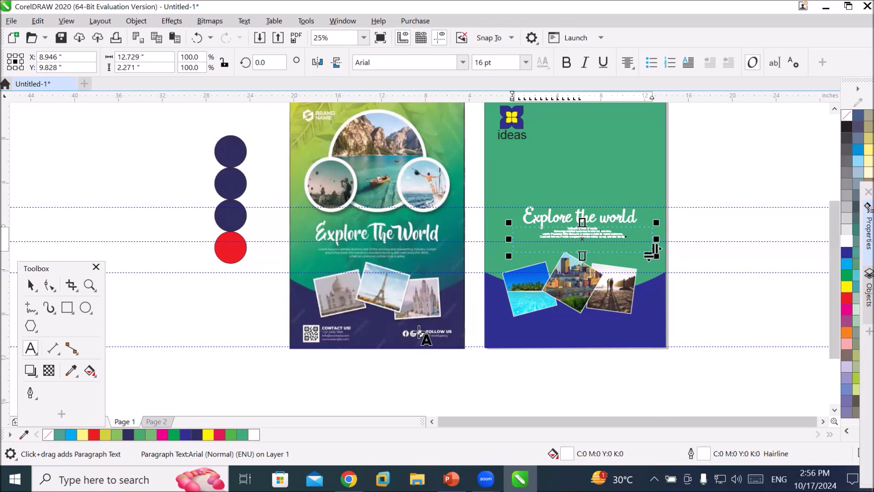
{"action": "left_click", "coordinate": [834, 109]}
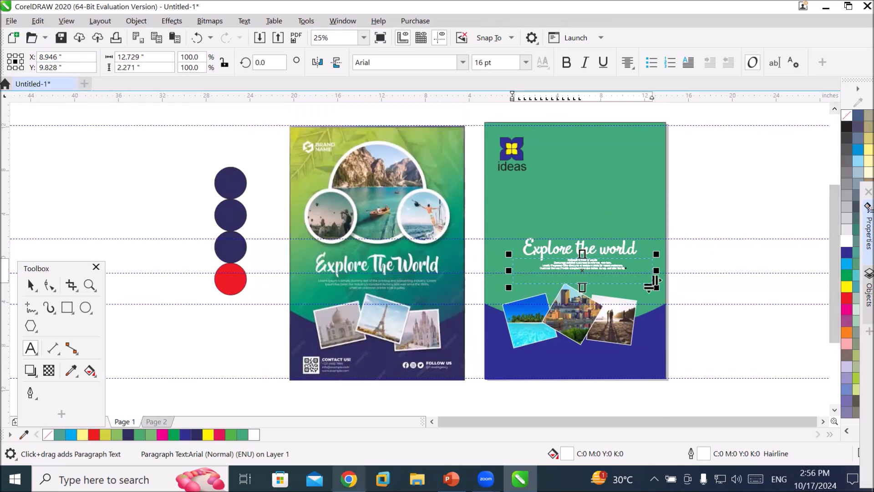
{"action": "mouse_move", "coordinate": [348, 479]}
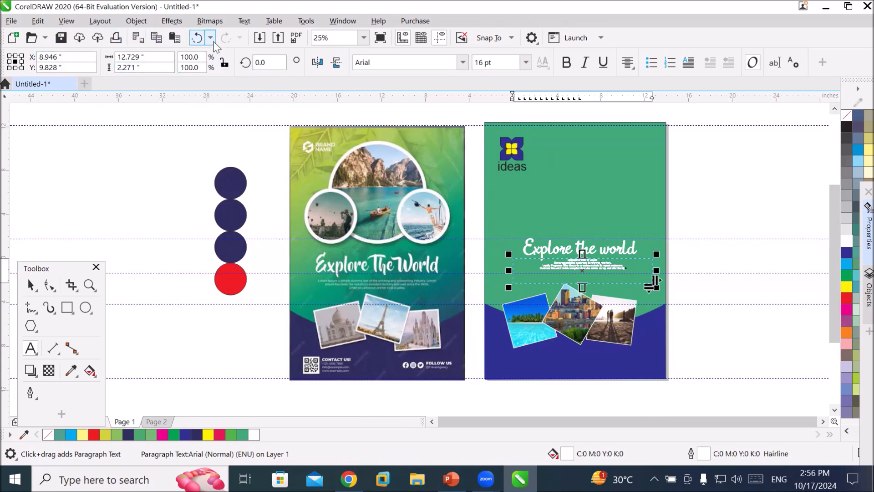
{"action": "left_click", "coordinate": [258, 40]}
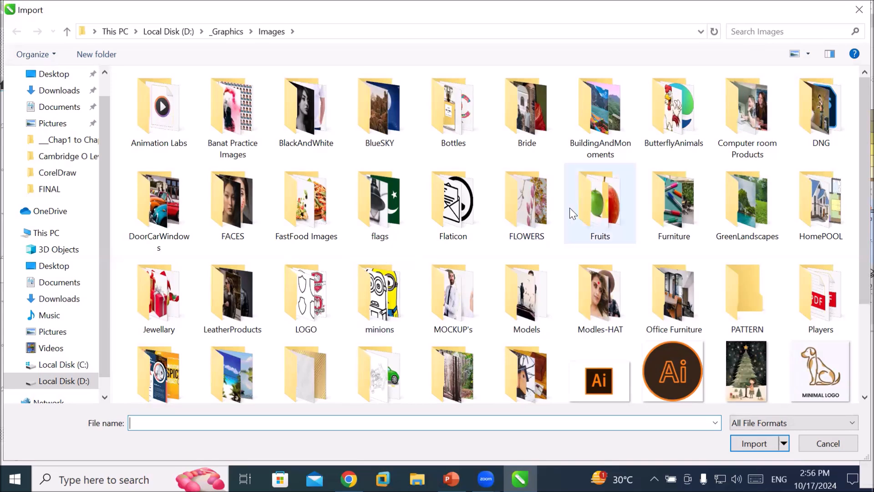
{"action": "scroll", "coordinate": [561, 215], "scroll_direction": "down", "scroll_amount": 3}
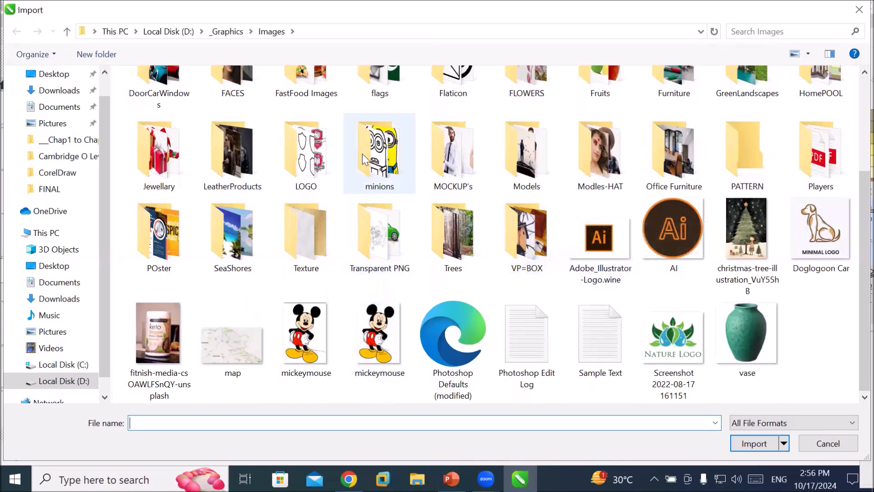
{"action": "left_click", "coordinate": [362, 173]}
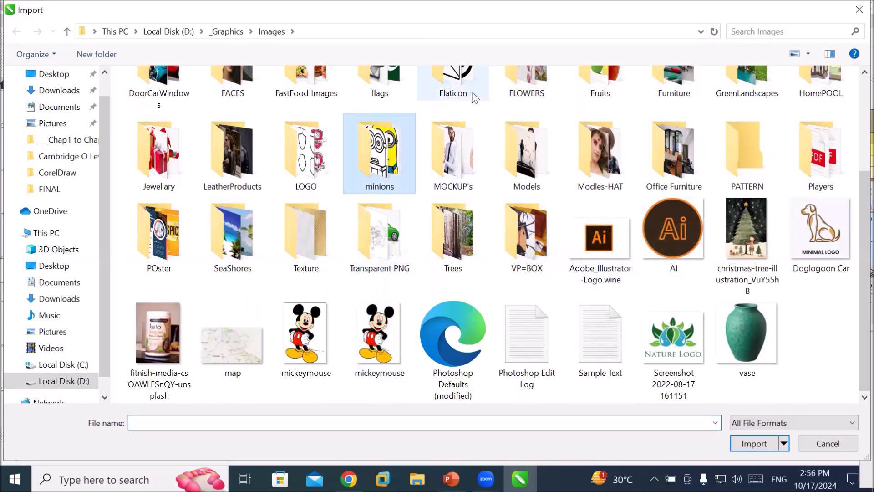
{"action": "double_click", "coordinate": [455, 78]}
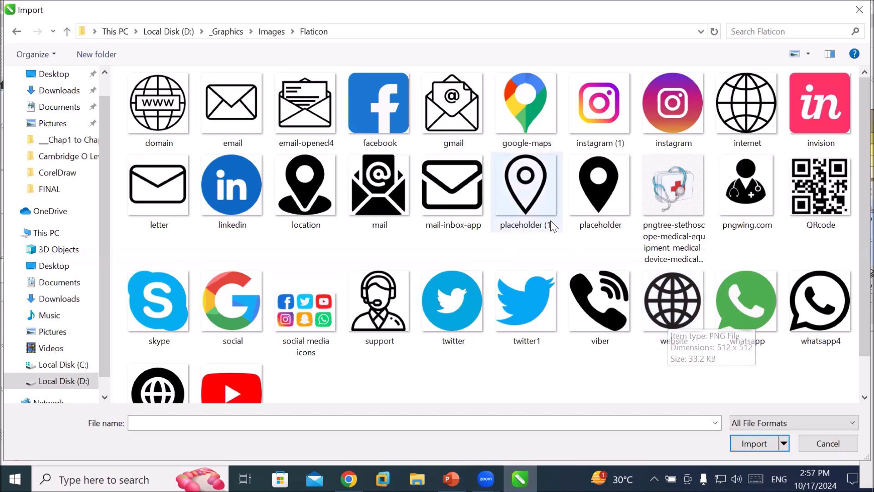
Try to import the placeholder (1), internet and whatsapp4 icons from the Flaticon folder.
{"action": "left_click", "coordinate": [536, 199]}
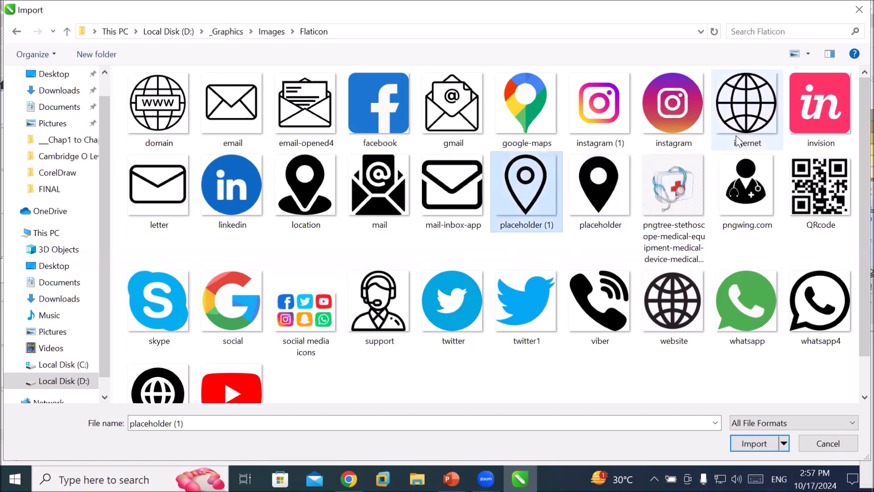
{"action": "left_click", "coordinate": [750, 110], "text": "ctrl"}
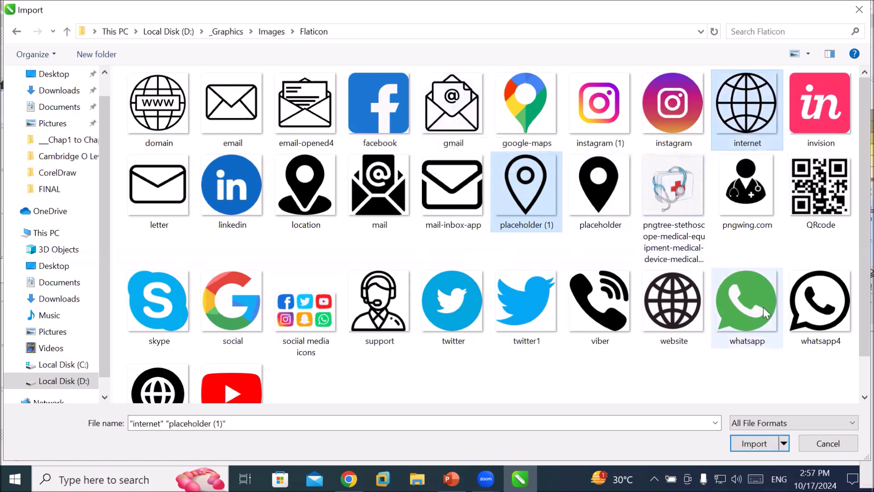
{"action": "left_click", "coordinate": [802, 308], "text": "ctrl"}
{"action": "left_click", "coordinate": [752, 443]}
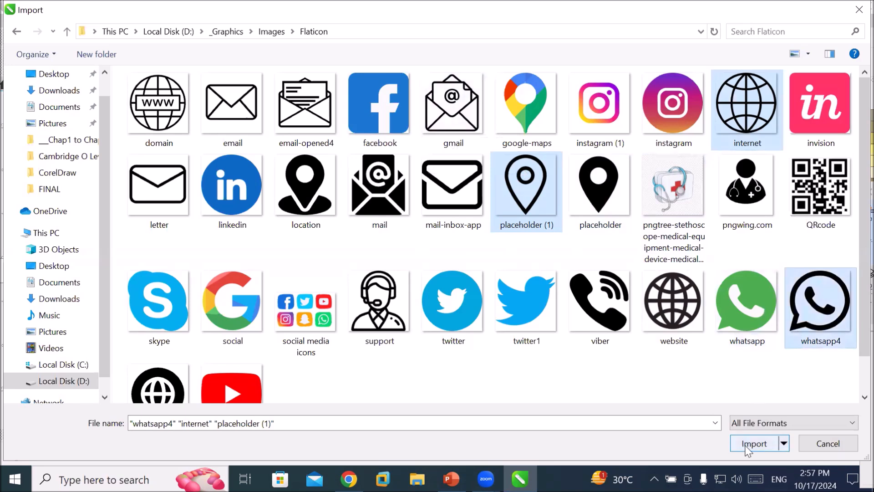
Try to import the QRcode image, dismiss the error and cancel the Import dialog.
{"action": "left_click", "coordinate": [579, 274]}
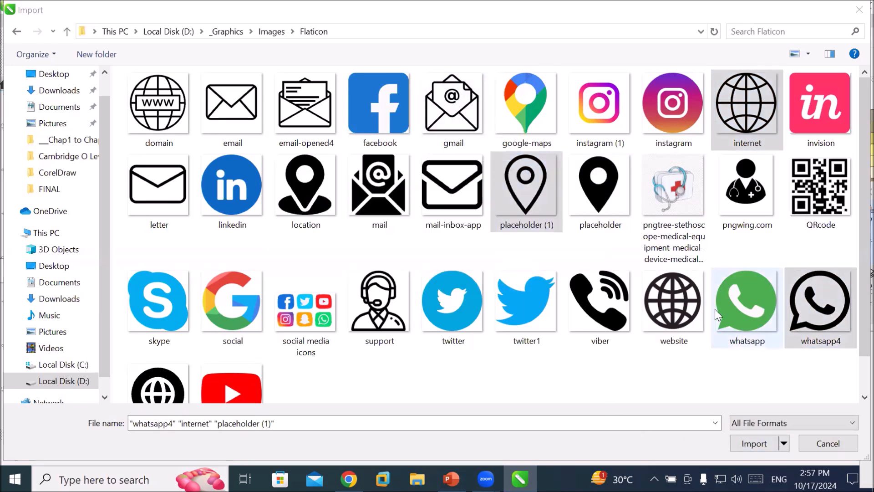
{"action": "left_click", "coordinate": [724, 310]}
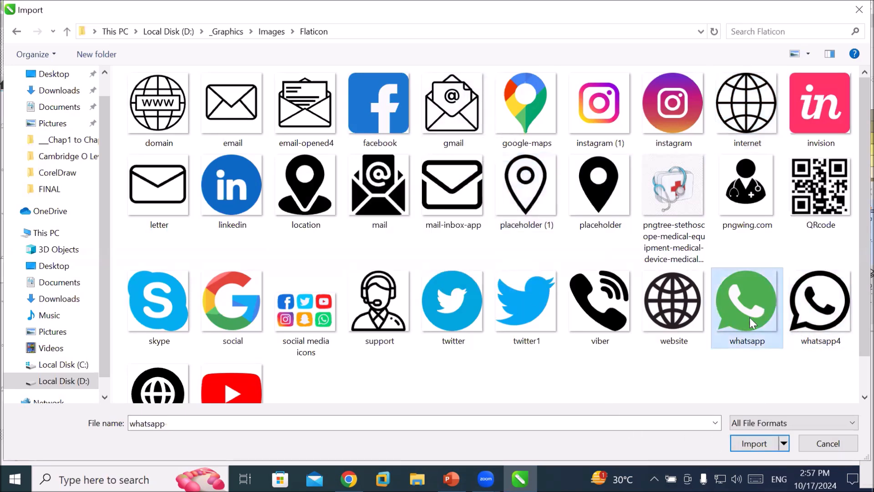
{"action": "left_click", "coordinate": [821, 198]}
{"action": "left_click", "coordinate": [751, 443]}
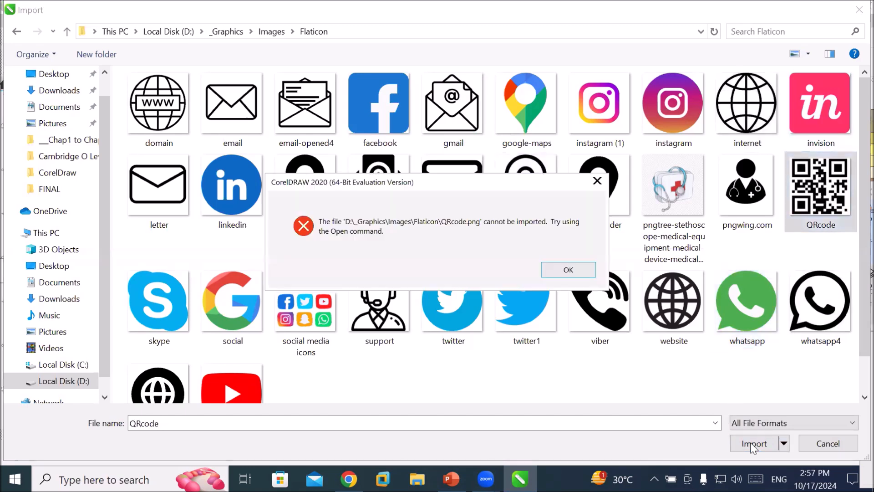
{"action": "left_click", "coordinate": [567, 269]}
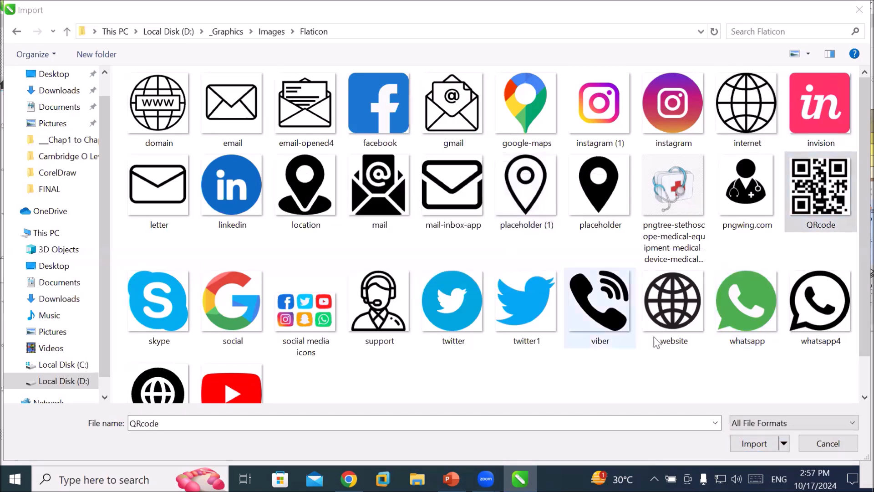
{"action": "left_click", "coordinate": [827, 443]}
Drag the QRcode image from the D:\_Graphics\Images\Flaticon folder in File Explorer into the poster's lower-left corner.
{"action": "scroll", "coordinate": [616, 386], "scroll_direction": "up", "scroll_amount": 1}
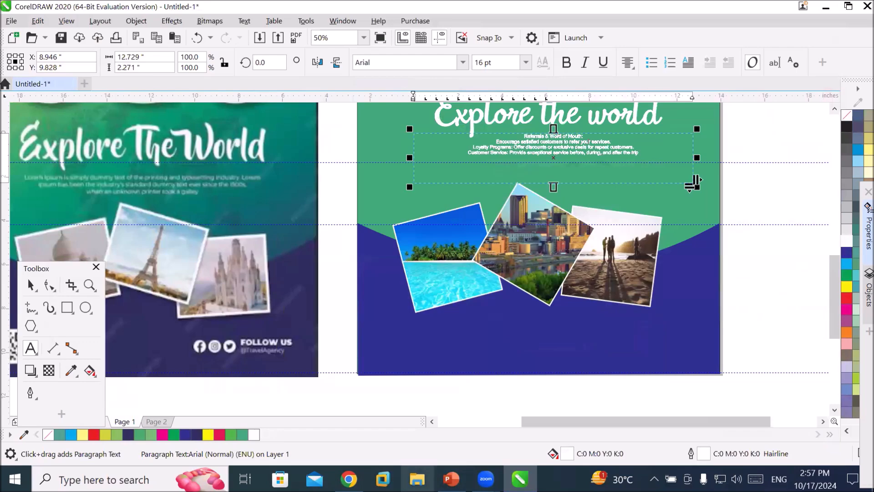
{"action": "left_click", "coordinate": [417, 479]}
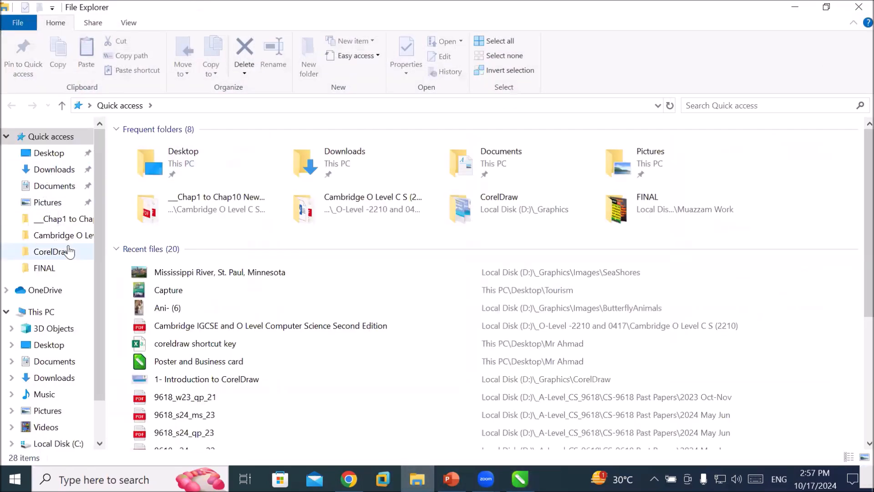
{"action": "left_click", "coordinate": [45, 312]}
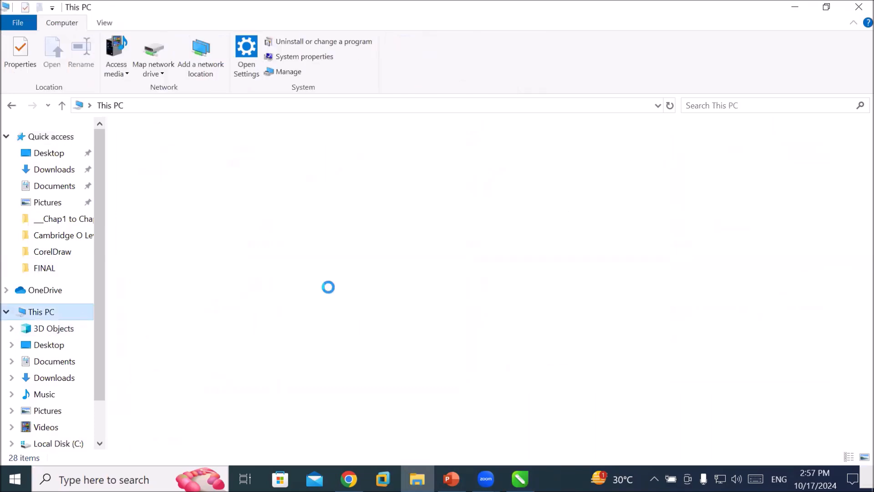
{"action": "left_click", "coordinate": [368, 252]}
{"action": "double_click", "coordinate": [368, 252]}
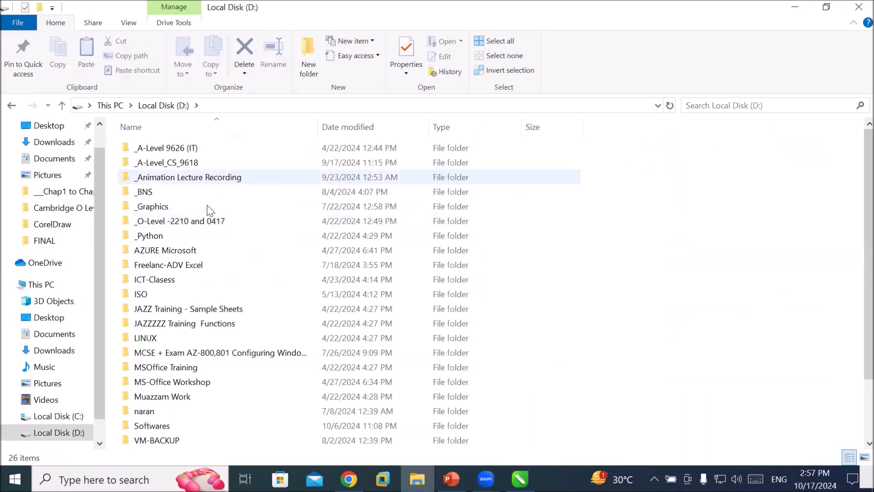
{"action": "double_click", "coordinate": [173, 206]}
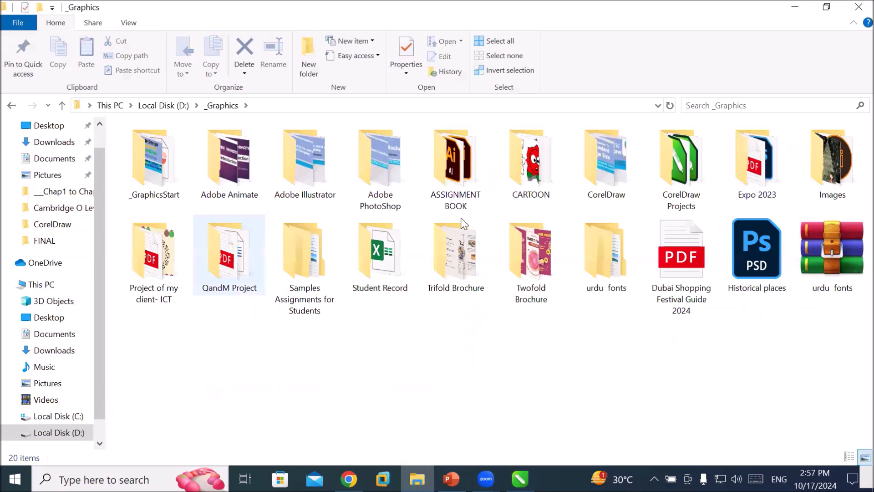
{"action": "double_click", "coordinate": [820, 181]}
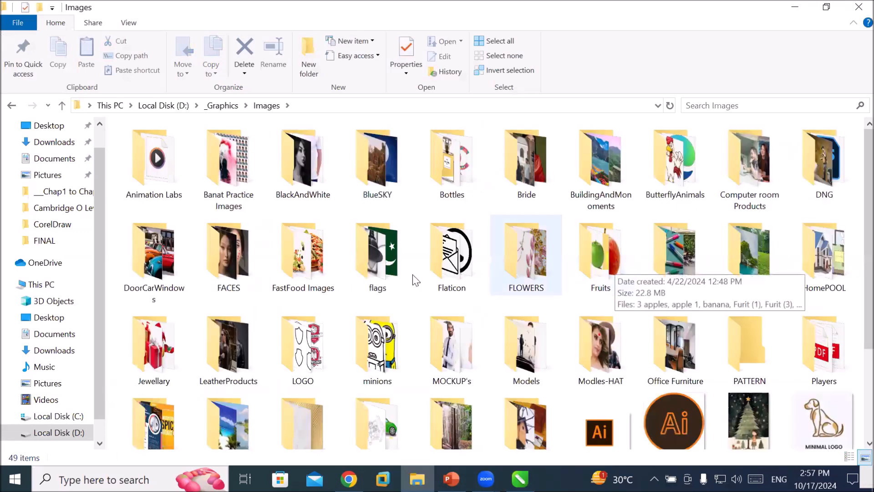
{"action": "double_click", "coordinate": [448, 255]}
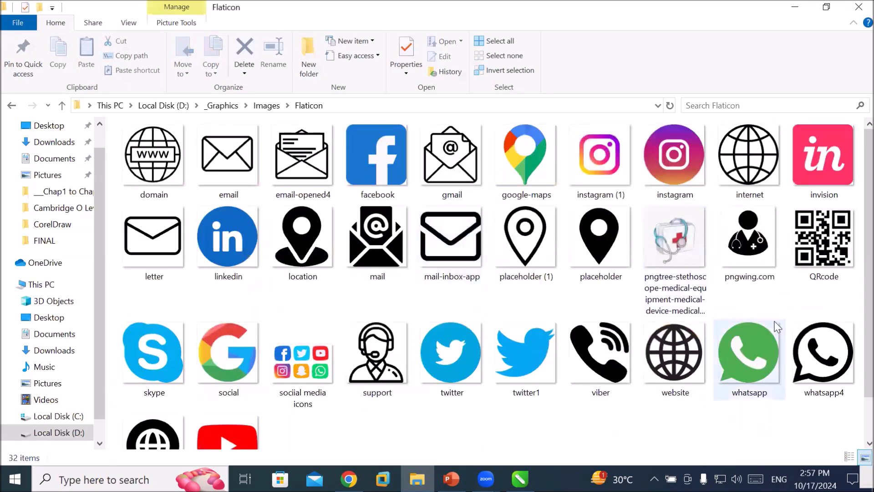
{"action": "left_click", "coordinate": [822, 248]}
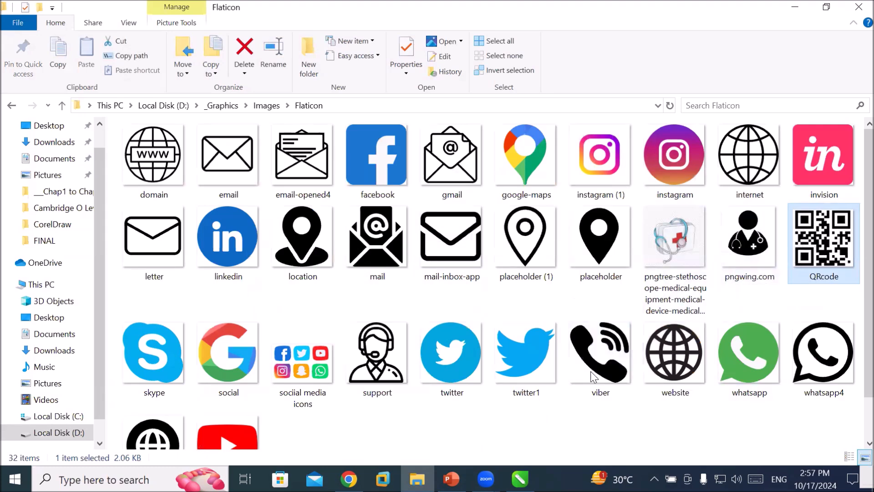
{"action": "left_click", "coordinate": [520, 479]}
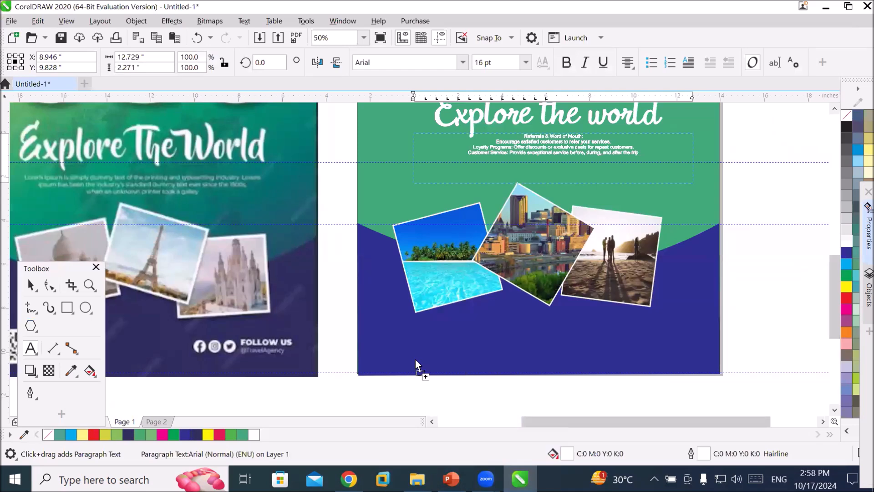
{"action": "left_click_drag", "start_coordinate": [415, 360], "coordinate": [401, 338]}
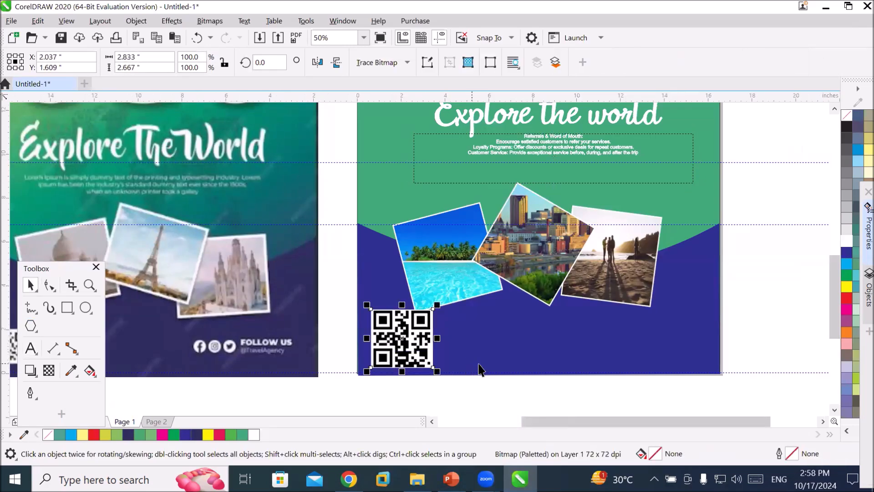
Drag the whatsapp4, placeholder (1) and twitter icons from the Flaticon folder into the poster's lower blue area.
{"action": "left_click", "coordinate": [555, 347]}
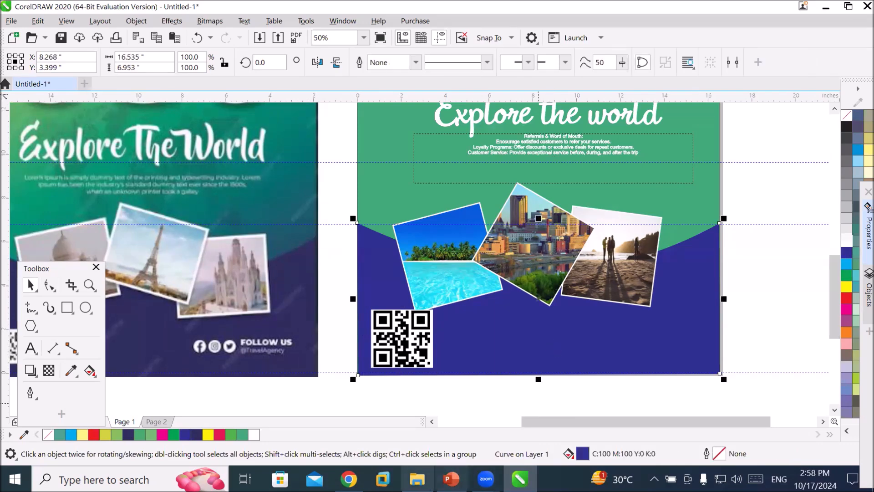
{"action": "left_click", "coordinate": [417, 479]}
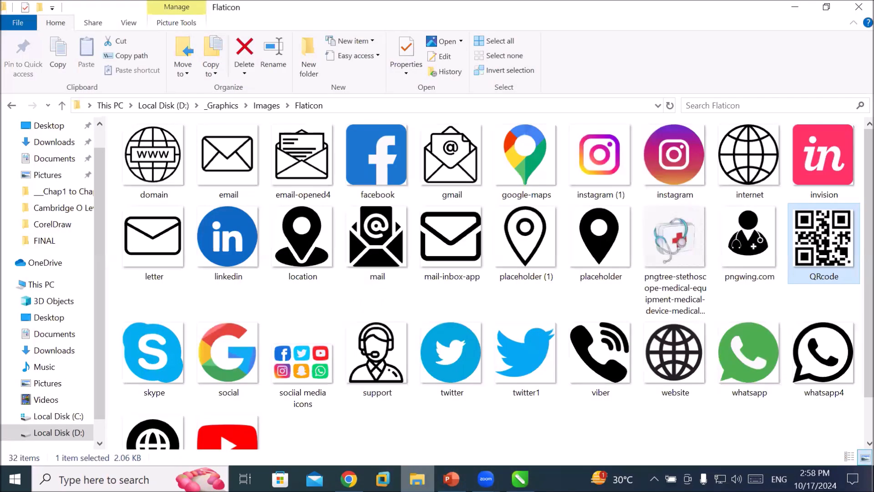
{"action": "left_click", "coordinate": [828, 348]}
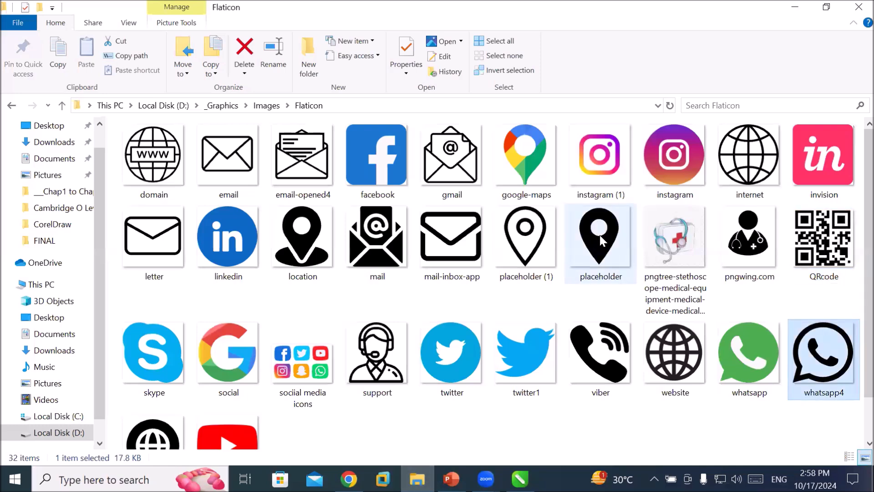
{"action": "left_click", "coordinate": [520, 239]}
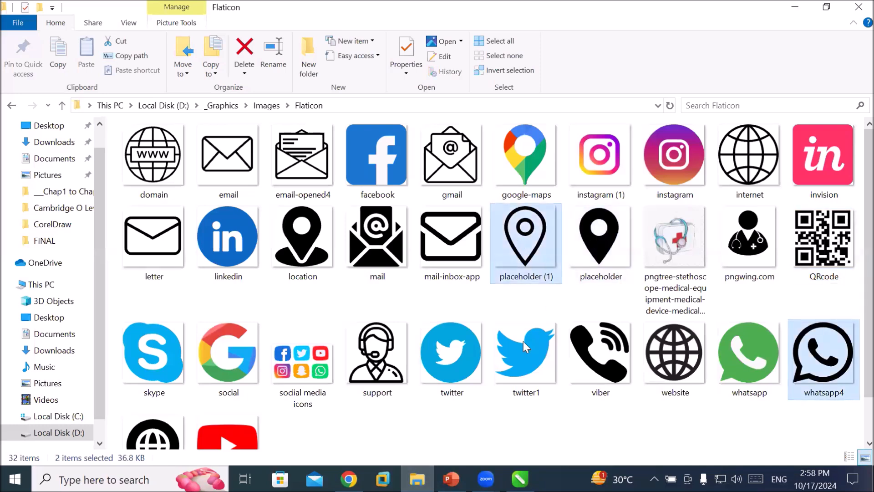
{"action": "left_click", "coordinate": [452, 352], "text": "ctrl"}
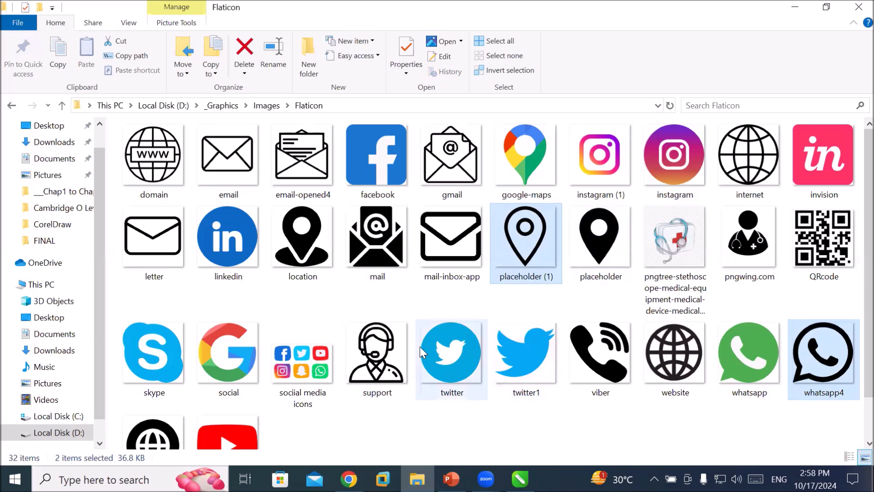
{"action": "left_click", "coordinate": [440, 345], "text": "ctrl"}
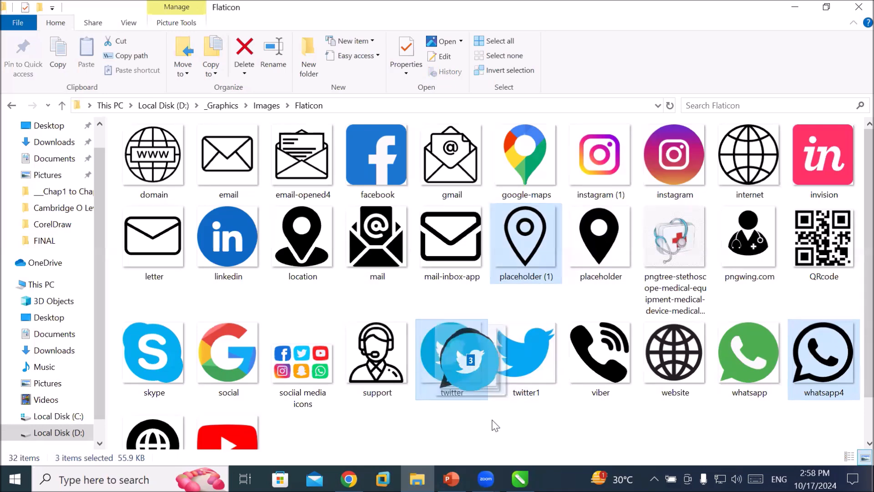
{"action": "left_click", "coordinate": [520, 479]}
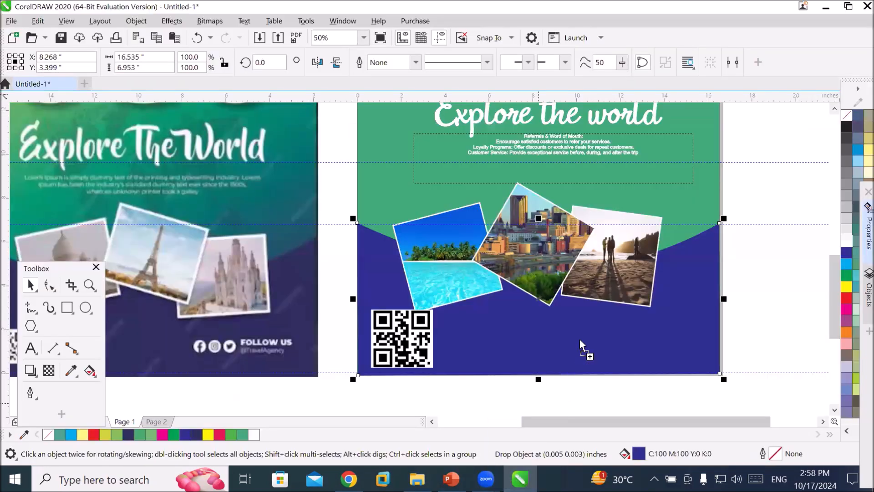
{"action": "left_click_drag", "start_coordinate": [579, 342], "coordinate": [687, 352]}
{"action": "left_click_drag", "start_coordinate": [574, 357], "coordinate": [444, 367]}
{"action": "left_click", "coordinate": [542, 372]}
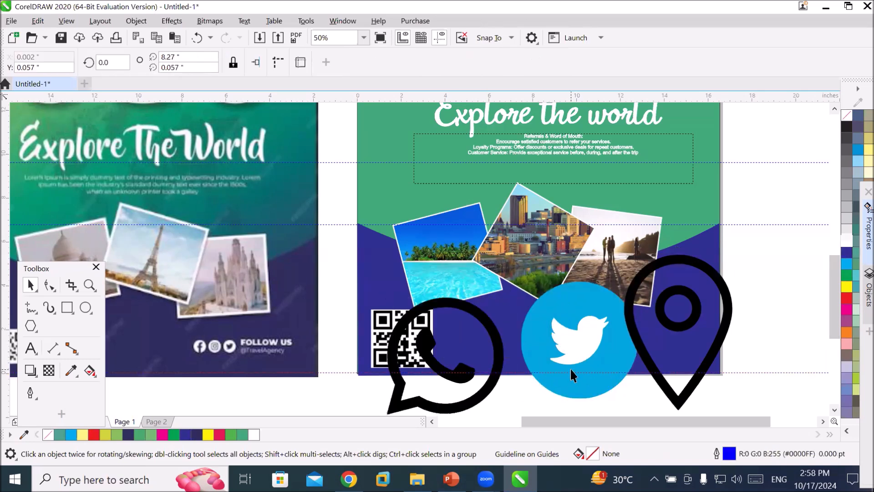
Scale the WhatsApp and Twitter icons down to small size beside the QR code.
{"action": "left_click", "coordinate": [496, 387]}
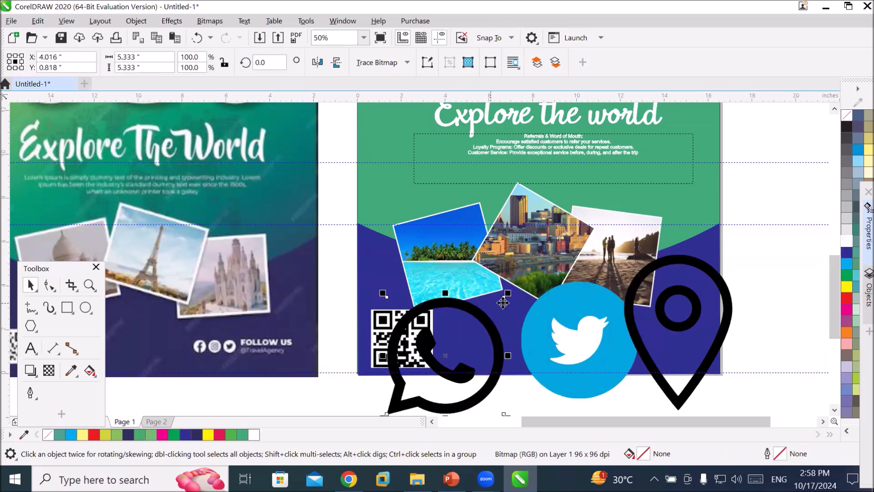
{"action": "left_click_drag", "start_coordinate": [508, 294], "coordinate": [497, 344]}
{"action": "left_click", "coordinate": [577, 341]}
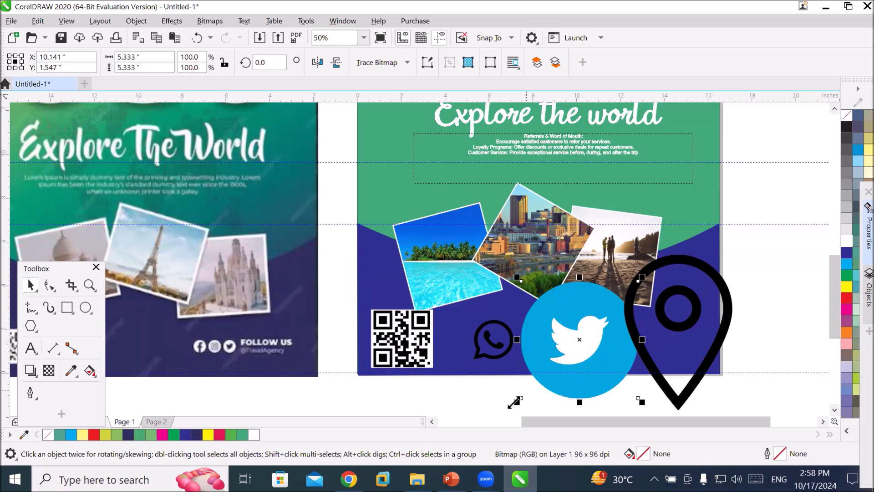
{"action": "left_click_drag", "start_coordinate": [516, 402], "coordinate": [632, 269]}
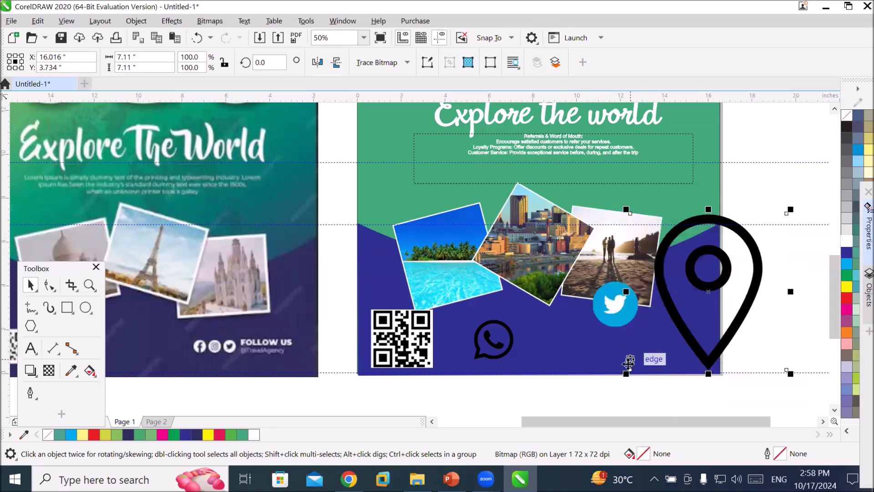
Shrink the location pin icon and arrange WhatsApp, Twitter and pin icons in a row beside the QR code.
{"action": "left_click_drag", "start_coordinate": [626, 372], "coordinate": [723, 276]}
{"action": "left_click_drag", "start_coordinate": [761, 248], "coordinate": [675, 343]}
{"action": "left_click_drag", "start_coordinate": [619, 314], "coordinate": [563, 347]}
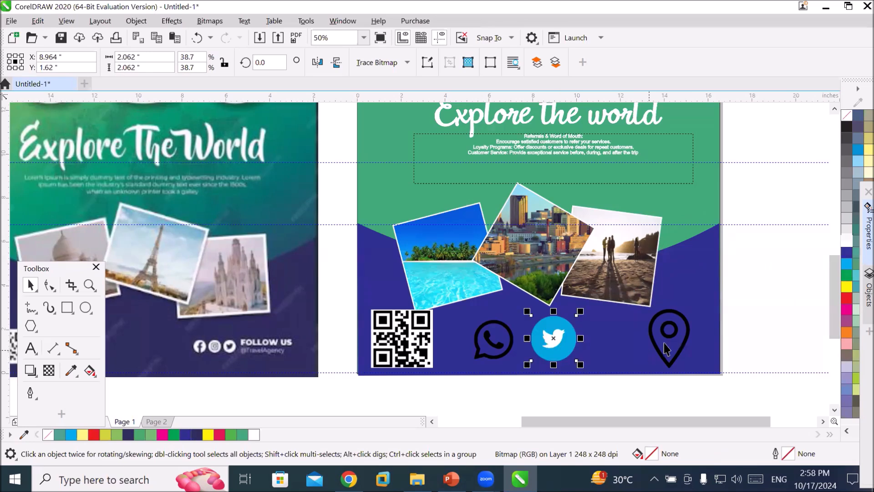
{"action": "left_click_drag", "start_coordinate": [656, 345], "coordinate": [577, 339]}
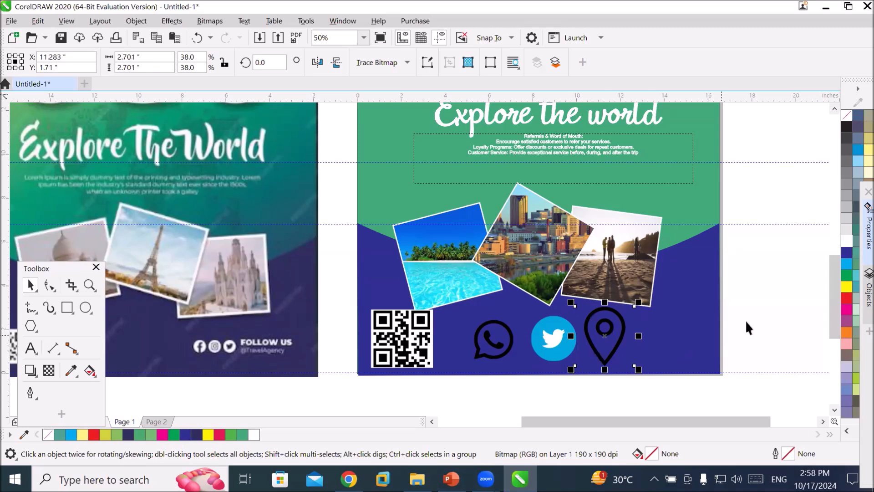
Add artistic text "Sadaf tavels" to the right of the location pin icon.
{"action": "key", "text": "Escape"}
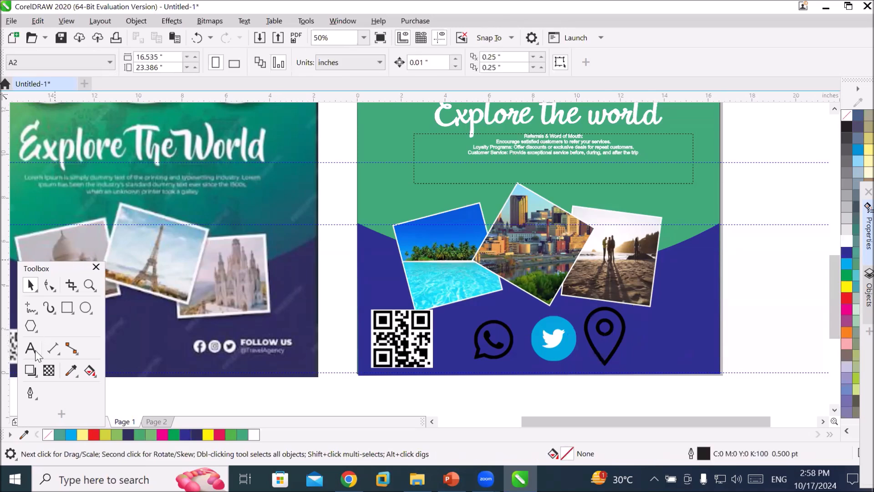
{"action": "key", "text": "F8"}
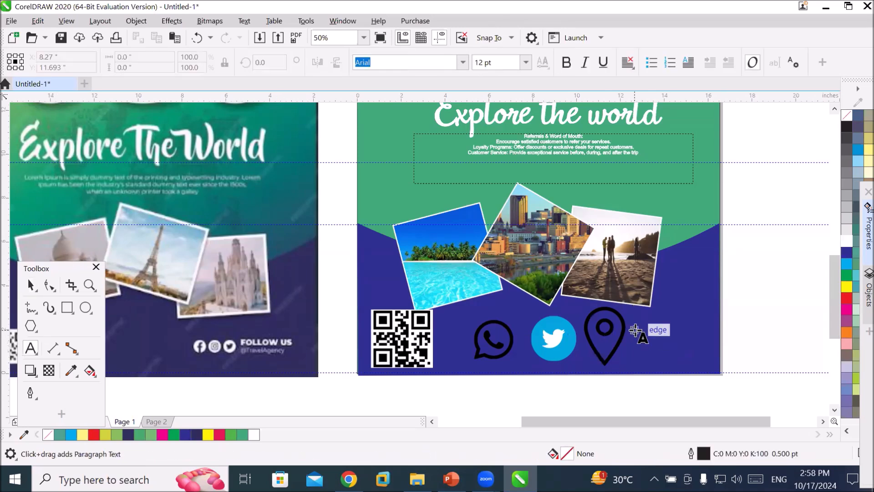
{"action": "left_click", "coordinate": [712, 359]}
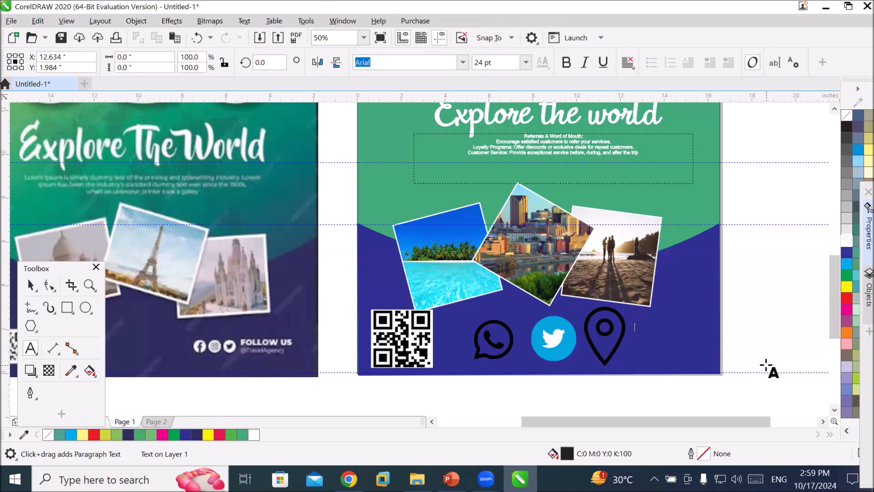
{"action": "type", "text": "Sada travel"}
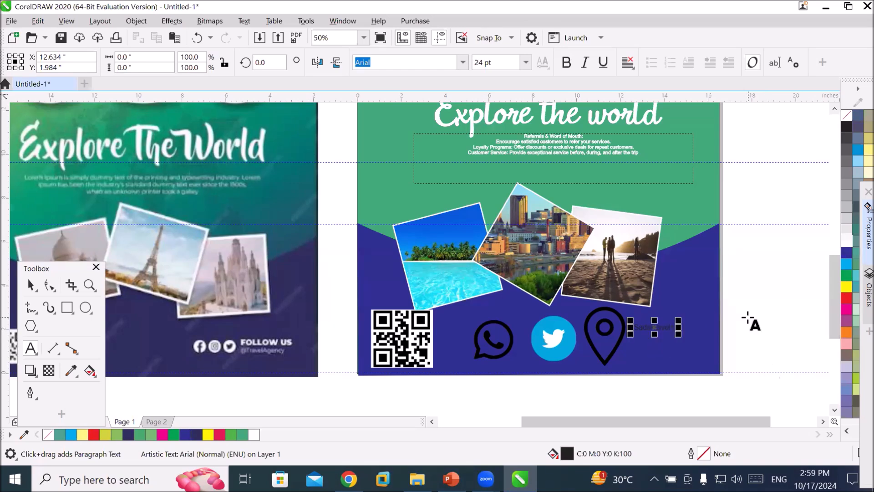
{"action": "left_click_drag", "start_coordinate": [681, 337], "coordinate": [790, 370]}
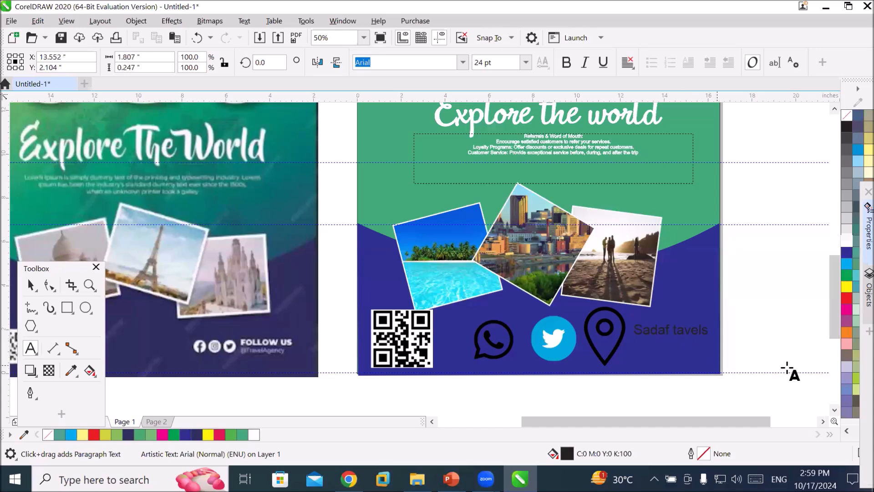
Color the "Sadaf tavels" text white and nudge it slightly down beside the location pin icon.
{"action": "left_click", "coordinate": [845, 242]}
{"action": "right_click", "coordinate": [846, 241]}
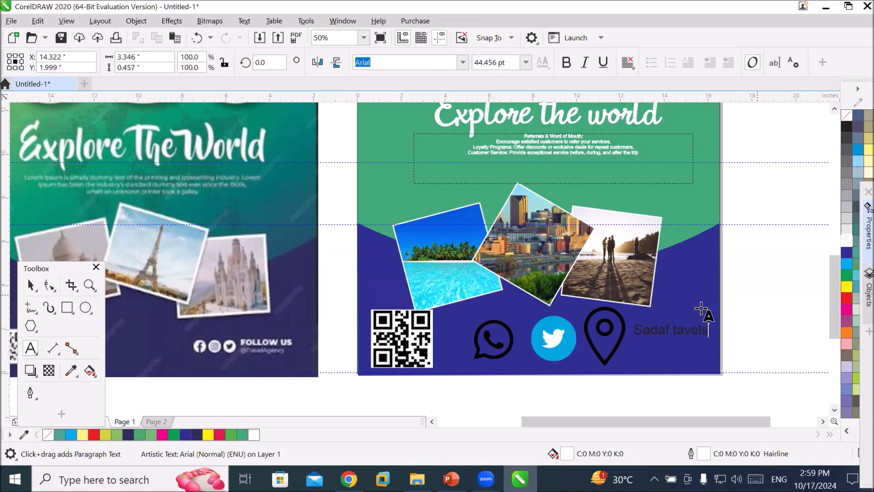
{"action": "triple_click", "coordinate": [684, 328]}
{"action": "left_click", "coordinate": [846, 241]}
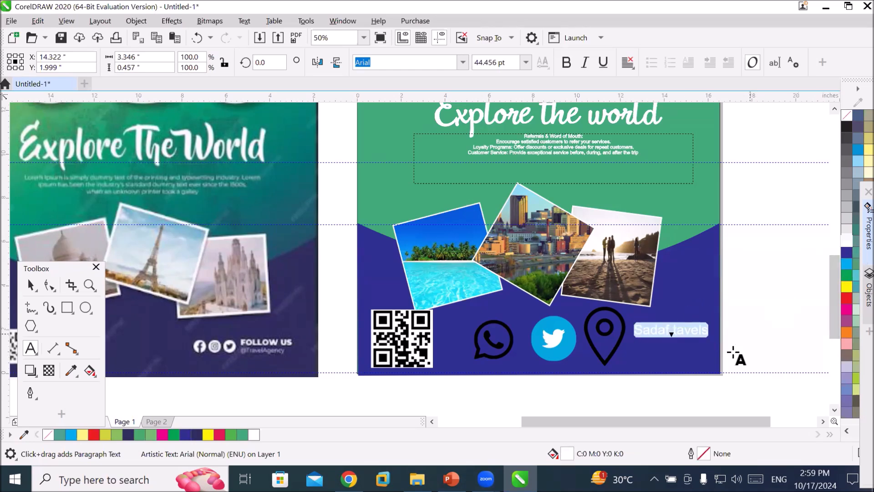
{"action": "left_click", "coordinate": [31, 286]}
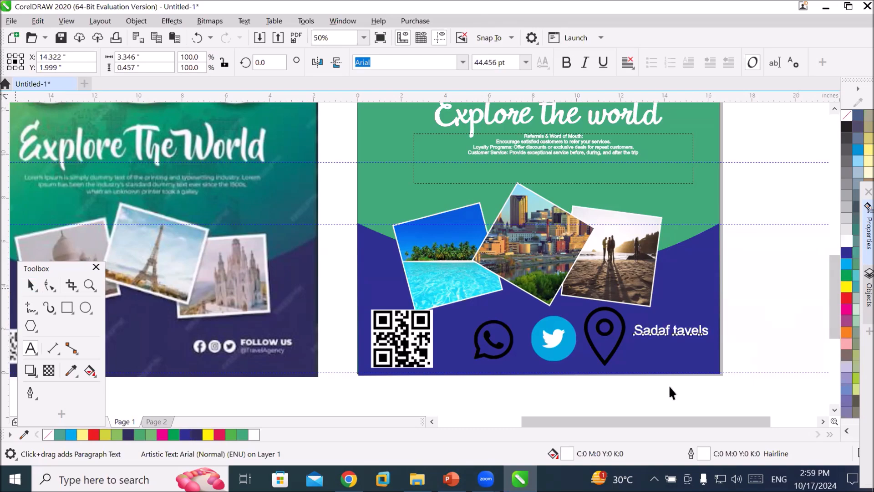
{"action": "left_click_drag", "start_coordinate": [672, 334], "coordinate": [670, 345]}
Draw a circle about 7 in across to the right of the ideas logo in the upper green area.
{"action": "left_click", "coordinate": [737, 264]}
{"action": "scroll", "coordinate": [737, 264], "scroll_direction": "up", "scroll_amount": 3}
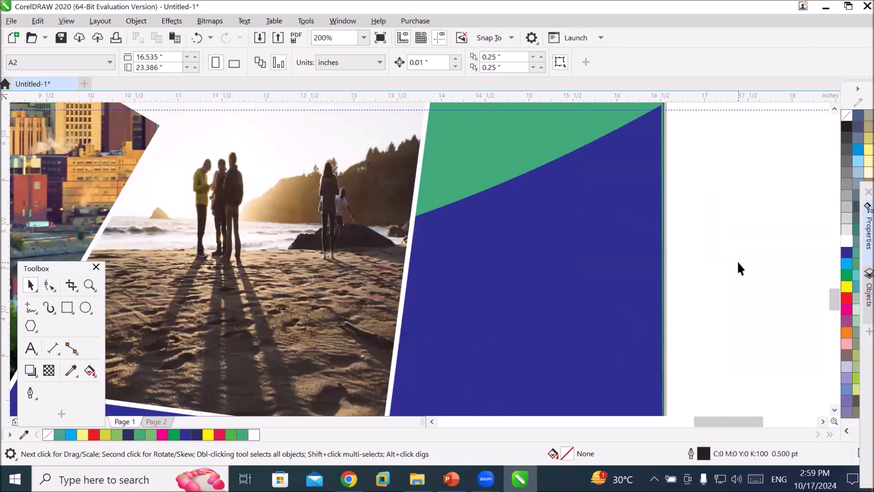
{"action": "scroll", "coordinate": [663, 206], "scroll_direction": "down", "scroll_amount": 3}
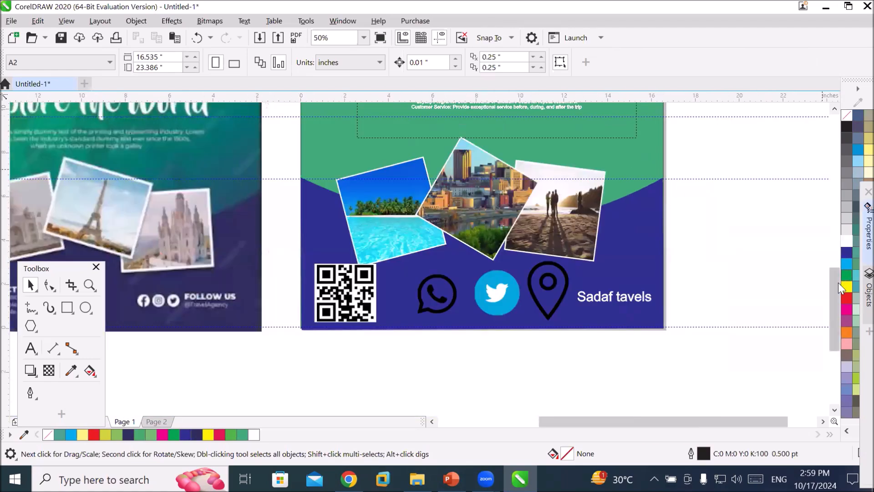
{"action": "left_click_drag", "start_coordinate": [831, 293], "coordinate": [828, 215]}
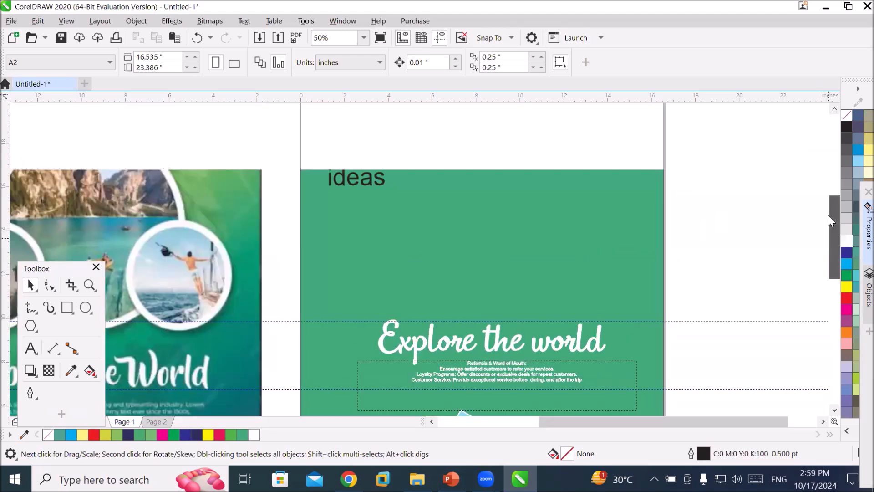
{"action": "left_click", "coordinate": [86, 308]}
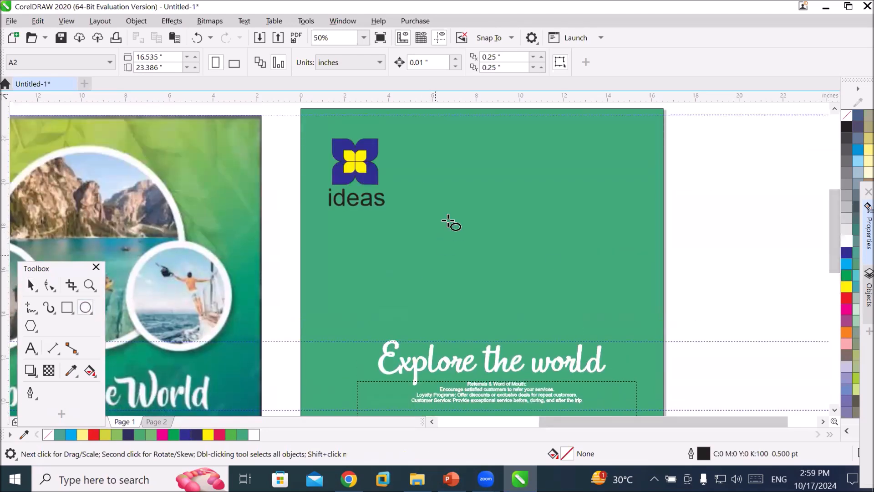
{"action": "left_click_drag", "start_coordinate": [436, 146], "coordinate": [587, 301]}
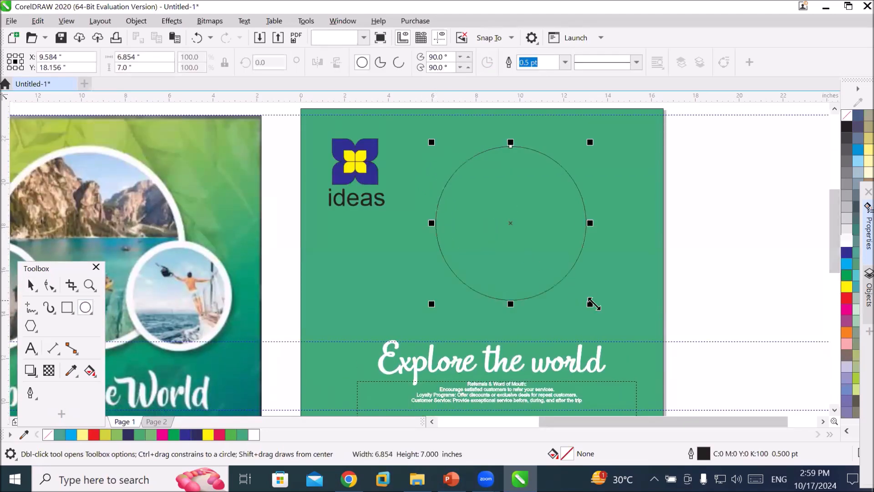
Give the circle a white outline with 16 pt width.
{"action": "right_click", "coordinate": [847, 243]}
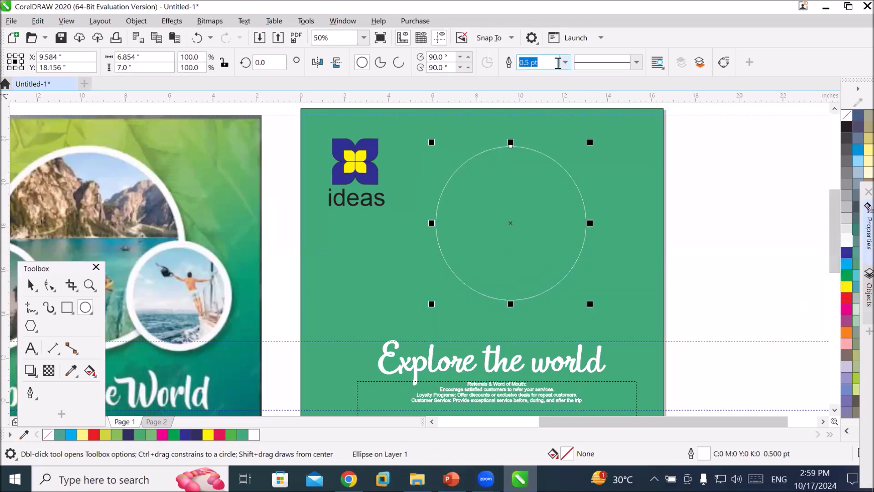
{"action": "left_click", "coordinate": [565, 64]}
{"action": "left_click", "coordinate": [543, 165]}
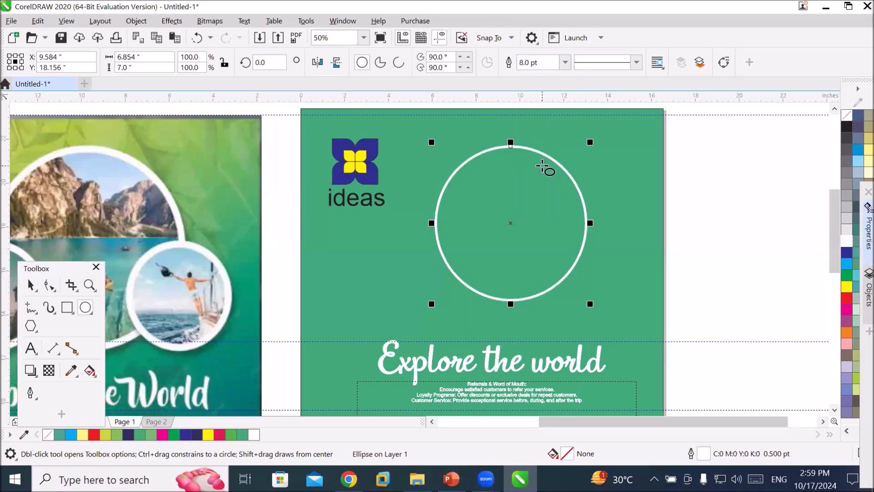
{"action": "left_click", "coordinate": [564, 63]}
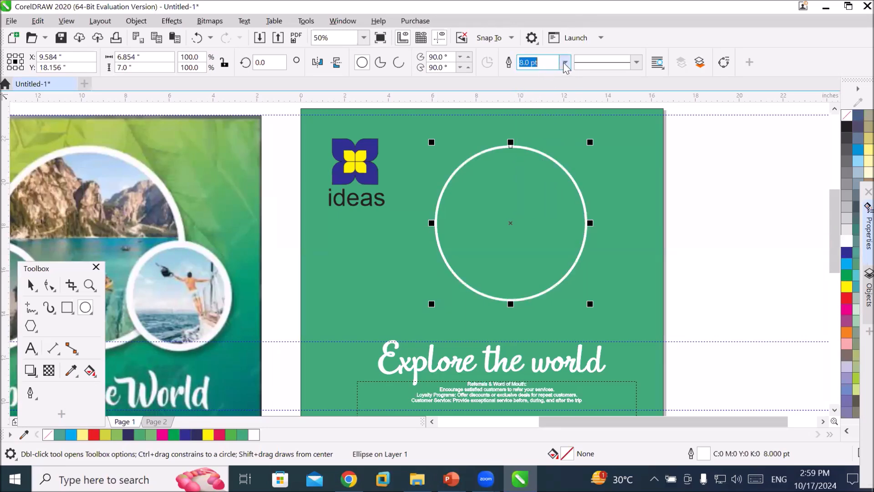
{"action": "left_click", "coordinate": [543, 192]}
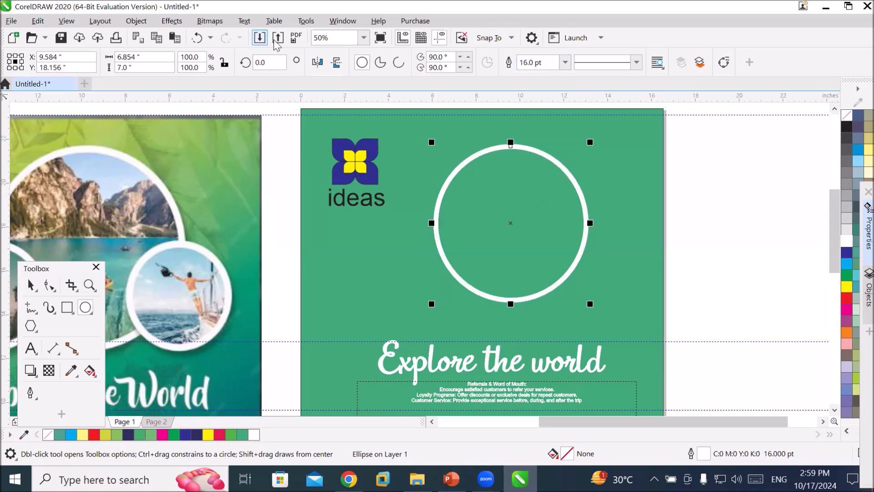
Import the mountain lake photo o8nhsdarm4uoykgeitzixu1ky5su7we4pzpbeenstxhwtw4teey47pyzmrti08b3-o and place it beside the circle.
{"action": "key", "text": "ctrl+i"}
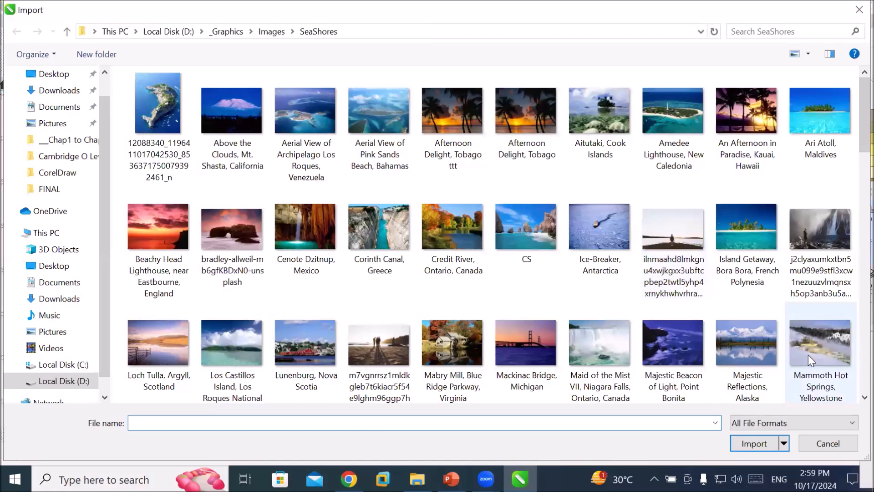
{"action": "scroll", "coordinate": [486, 249], "scroll_direction": "down", "scroll_amount": 1}
{"action": "scroll", "coordinate": [486, 247], "scroll_direction": "down", "scroll_amount": 5}
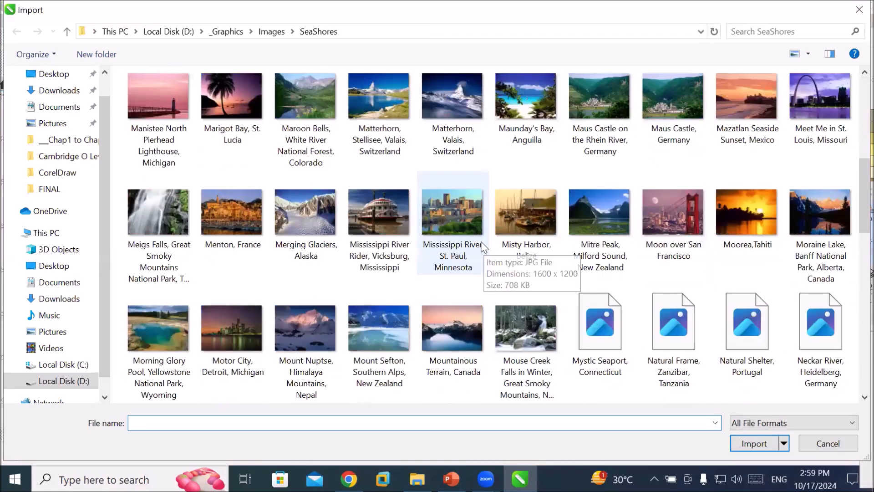
{"action": "scroll", "coordinate": [484, 247], "scroll_direction": "down", "scroll_amount": 3}
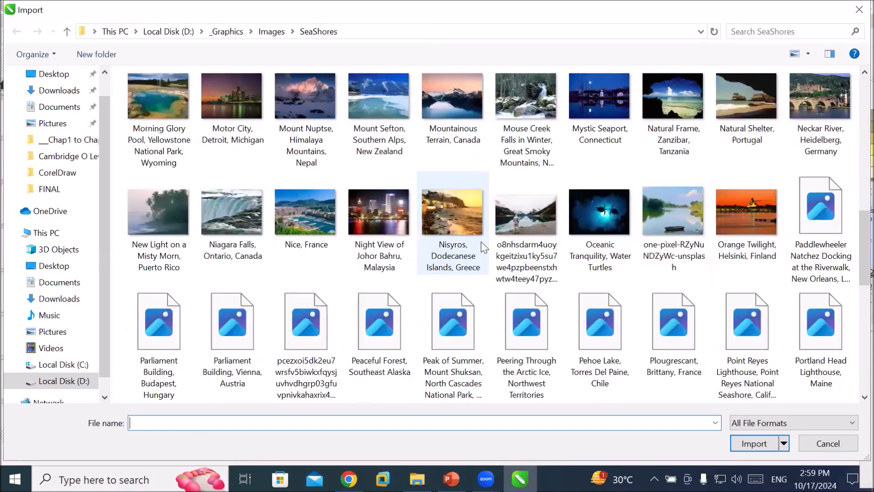
{"action": "left_click", "coordinate": [516, 223]}
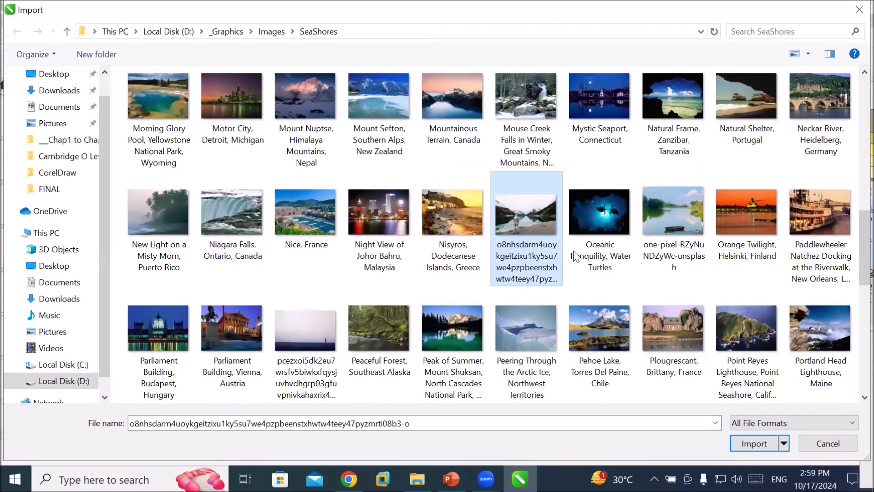
{"action": "left_click", "coordinate": [751, 444]}
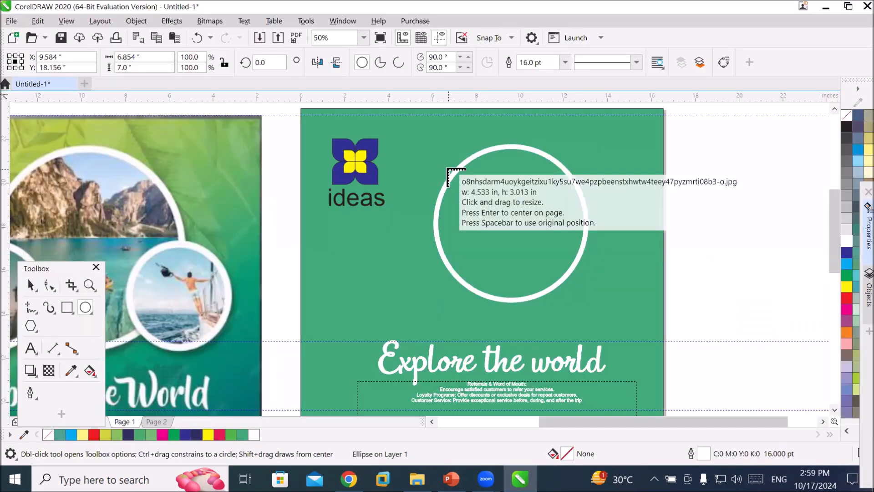
{"action": "left_click_drag", "start_coordinate": [414, 147], "coordinate": [499, 258]}
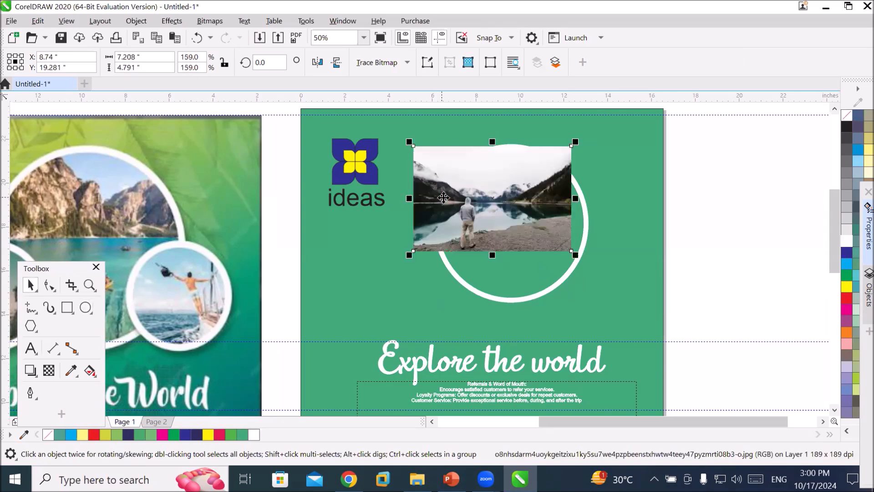
{"action": "left_click_drag", "start_coordinate": [443, 198], "coordinate": [374, 254]}
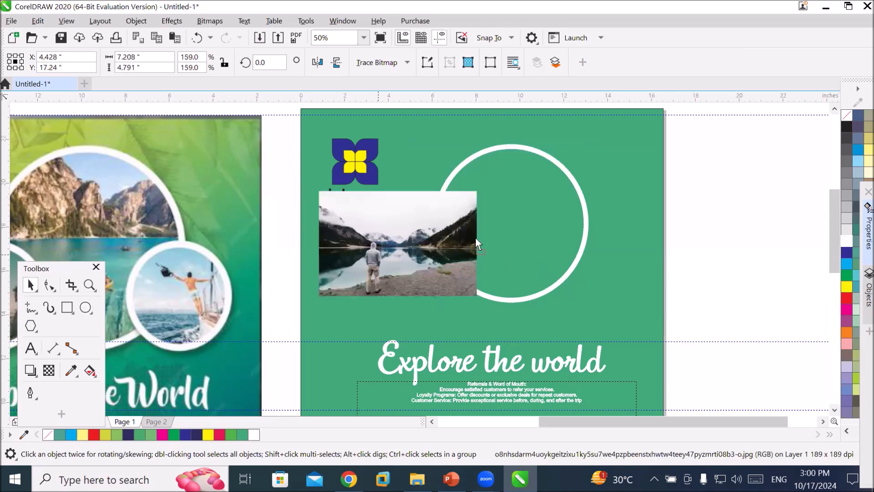
PowerClip the photo inside the white circle and fit the contents to fill the frame.
{"action": "left_click_drag", "start_coordinate": [500, 227], "coordinate": [510, 228]}
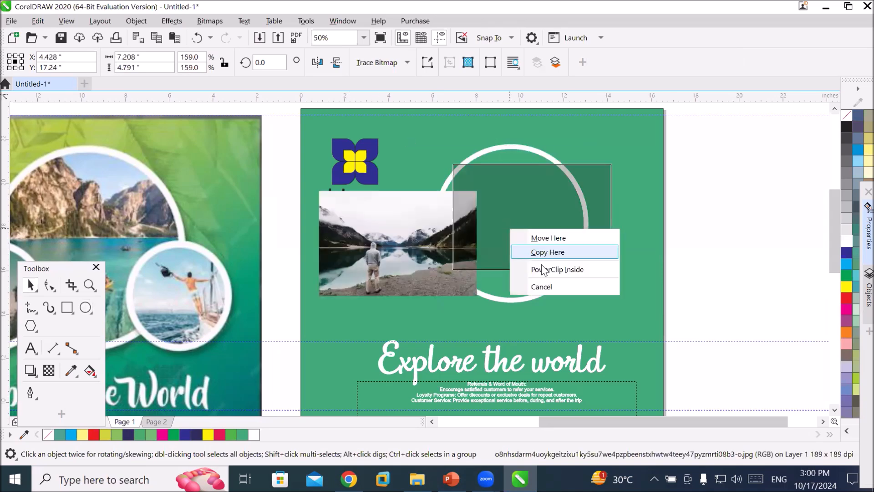
{"action": "left_click", "coordinate": [542, 268]}
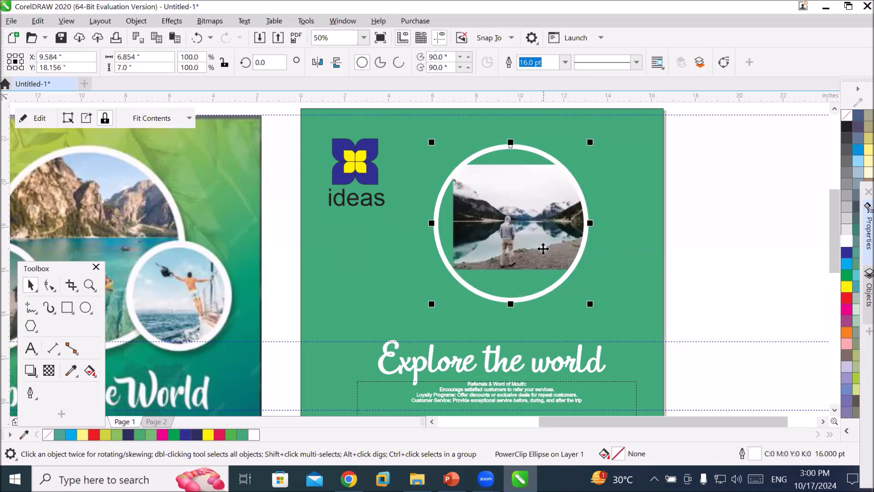
{"action": "left_click", "coordinate": [188, 119]}
{"action": "left_click", "coordinate": [177, 165]}
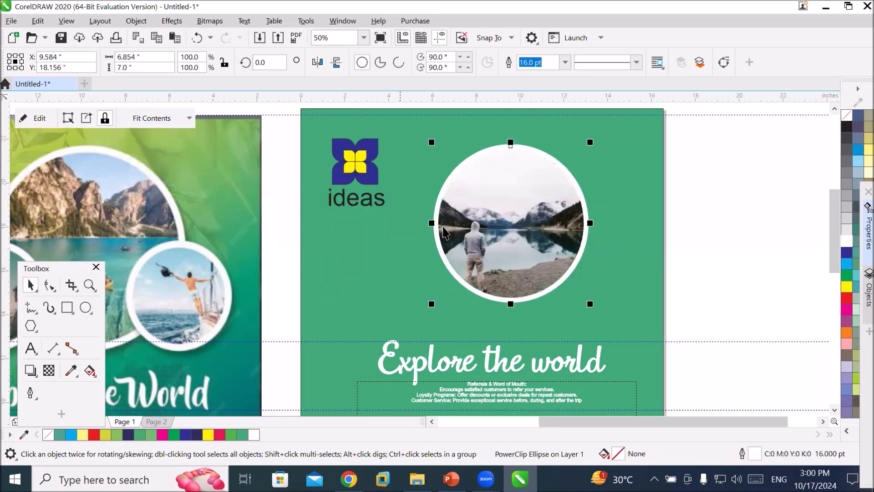
Duplicate the photo circle twice, placing the copies below the original.
{"action": "scroll", "coordinate": [649, 301], "scroll_direction": "down", "scroll_amount": 2}
{"action": "left_click", "coordinate": [663, 323]}
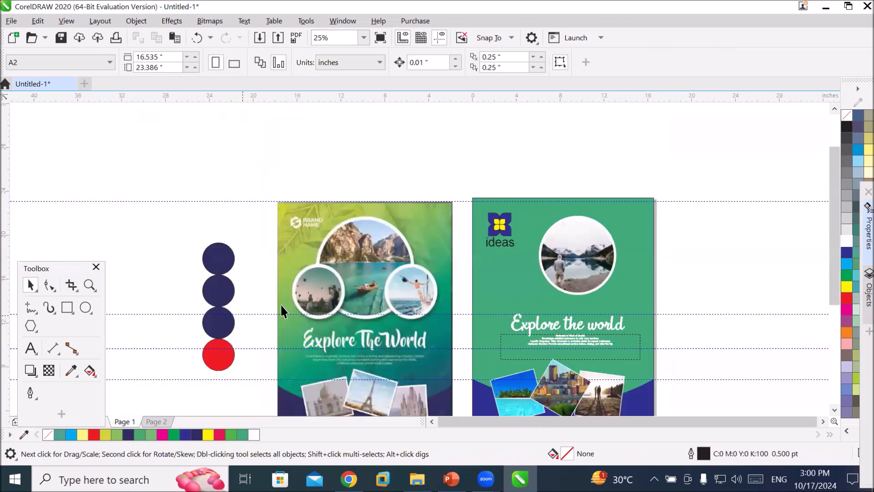
{"action": "left_click", "coordinate": [582, 255]}
{"action": "left_click_drag", "start_coordinate": [582, 252], "coordinate": [606, 299]}
{"action": "right_click", "coordinate": [545, 290]}
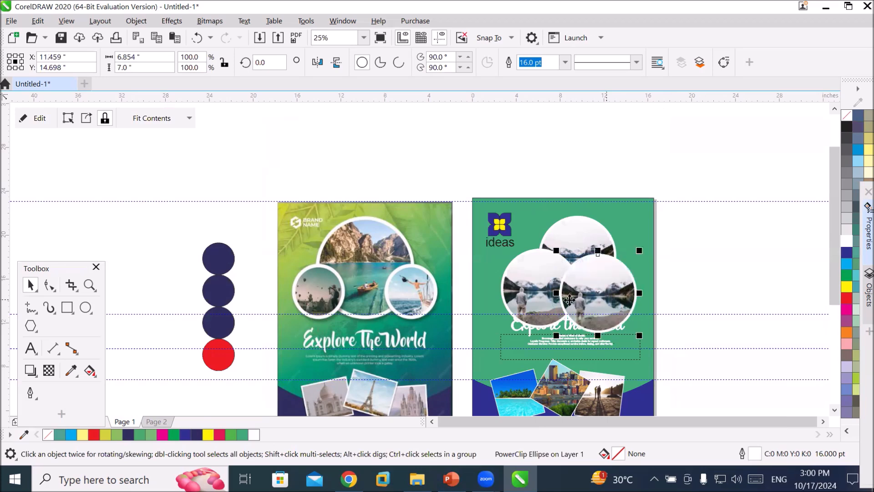
Scale both circle copies down to about half size, overlapping beneath the top circle.
{"action": "left_click", "coordinate": [516, 304]}
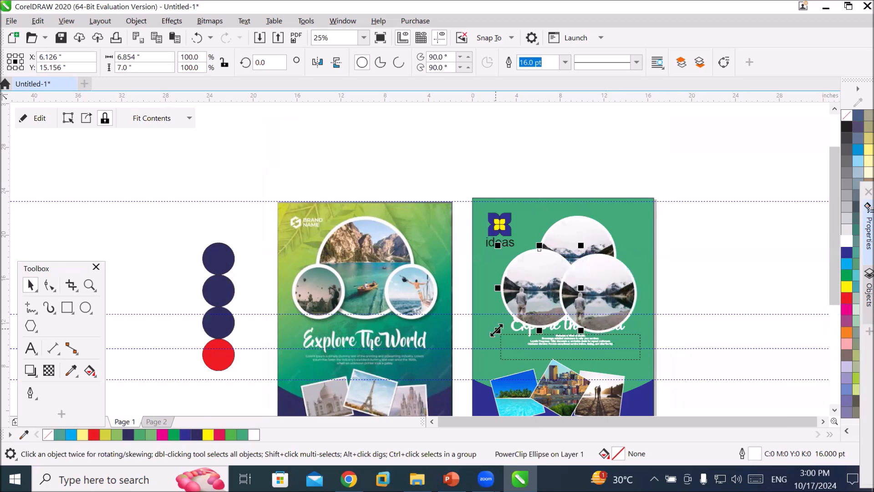
{"action": "left_click_drag", "start_coordinate": [497, 331], "coordinate": [513, 315]}
{"action": "left_click", "coordinate": [584, 322]}
{"action": "left_click_drag", "start_coordinate": [556, 335], "coordinate": [578, 314]}
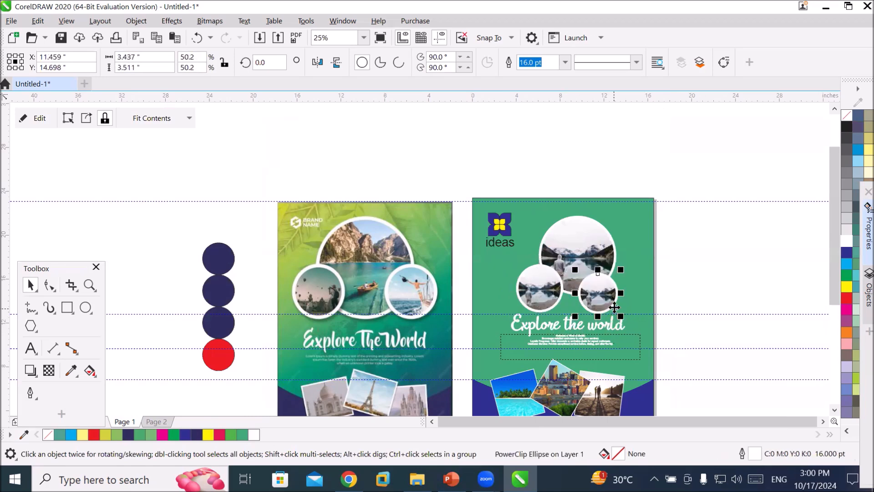
{"action": "left_click", "coordinate": [709, 300]}
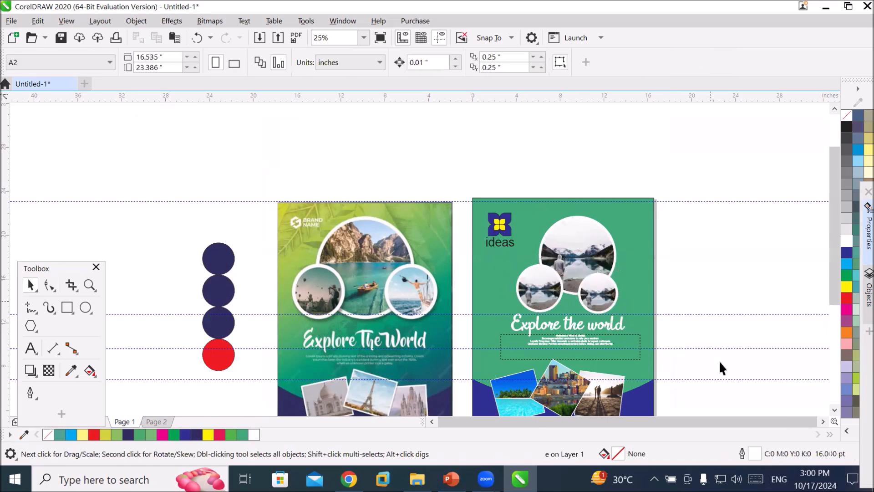
{"action": "left_click", "coordinate": [823, 421]}
{"action": "left_click", "coordinate": [835, 409]}
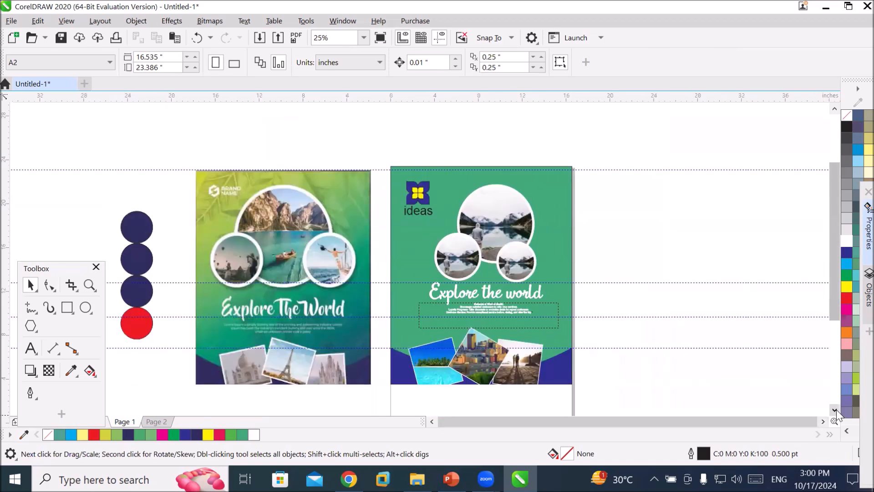
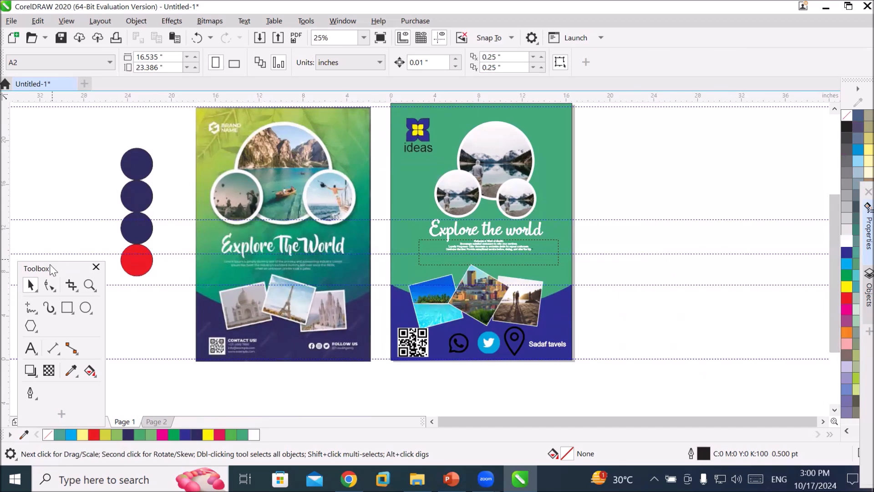
Switch to Page 2 and delete all objects on it.
{"action": "left_click_drag", "start_coordinate": [51, 265], "coordinate": [68, 143]}
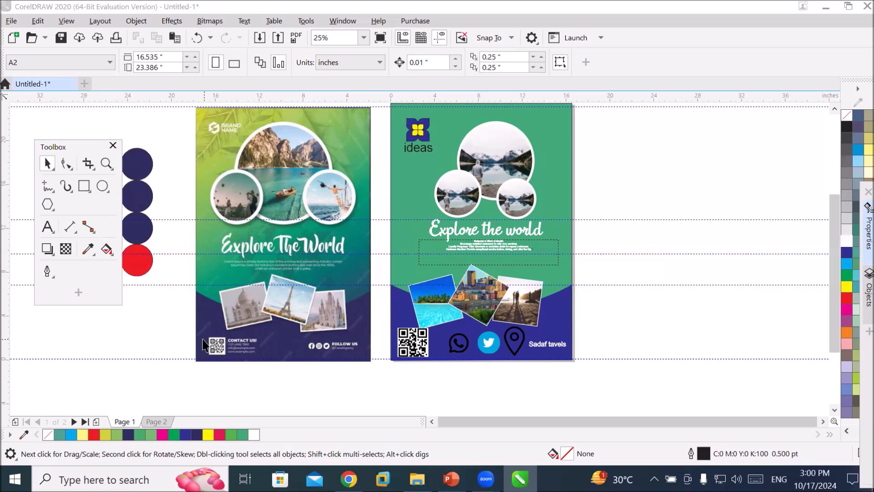
{"action": "left_click", "coordinate": [85, 188]}
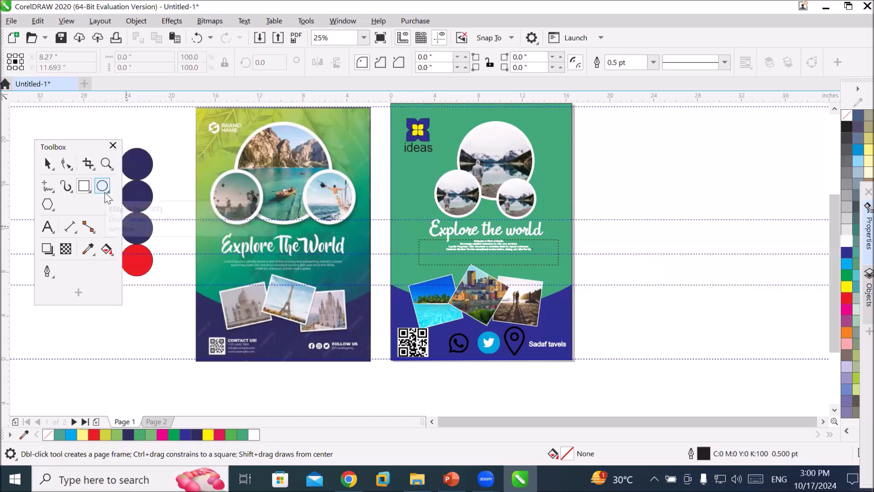
{"action": "left_click", "coordinate": [157, 422]}
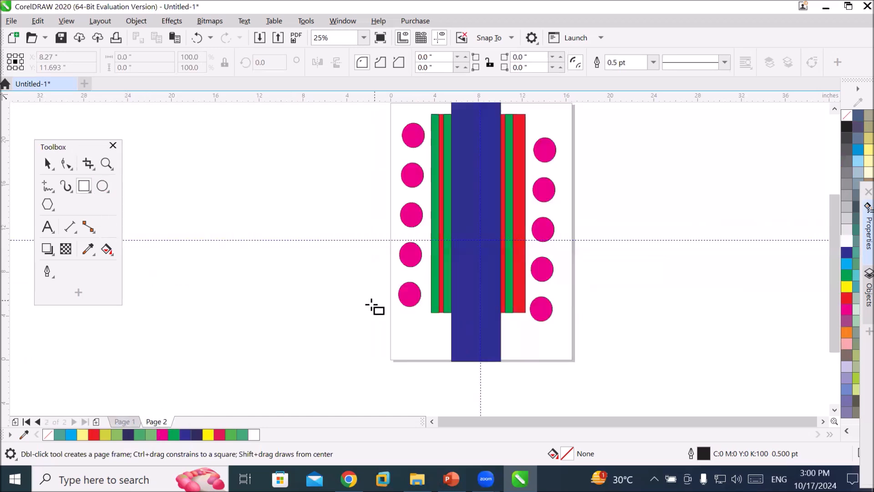
{"action": "key", "text": "ctrl+a"}
{"action": "key", "text": "Delete"}
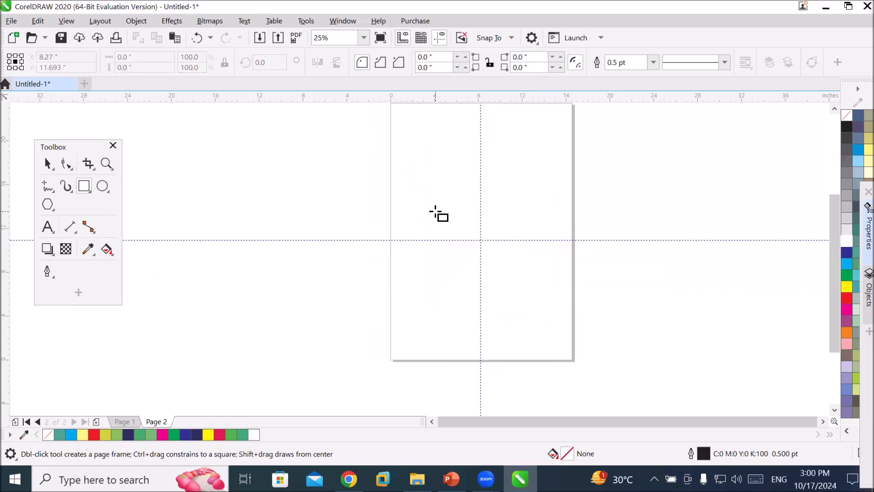
{"action": "mouse_move", "coordinate": [407, 155]}
{"action": "left_mouse_down"}
{"action": "mouse_move", "coordinate": [500, 220]}
{"action": "mouse_move", "coordinate": [480, 203]}
{"action": "mouse_move", "coordinate": [456, 202]}
{"action": "mouse_move", "coordinate": [423, 171]}
{"action": "mouse_move", "coordinate": [508, 245]}
{"action": "mouse_move", "coordinate": [569, 283]}
{"action": "mouse_move", "coordinate": [427, 171]}
{"action": "mouse_move", "coordinate": [557, 278]}
{"action": "mouse_move", "coordinate": [428, 194]}
{"action": "mouse_move", "coordinate": [458, 231]}
{"action": "left_mouse_up"}
{"action": "left_click", "coordinate": [472, 233]}
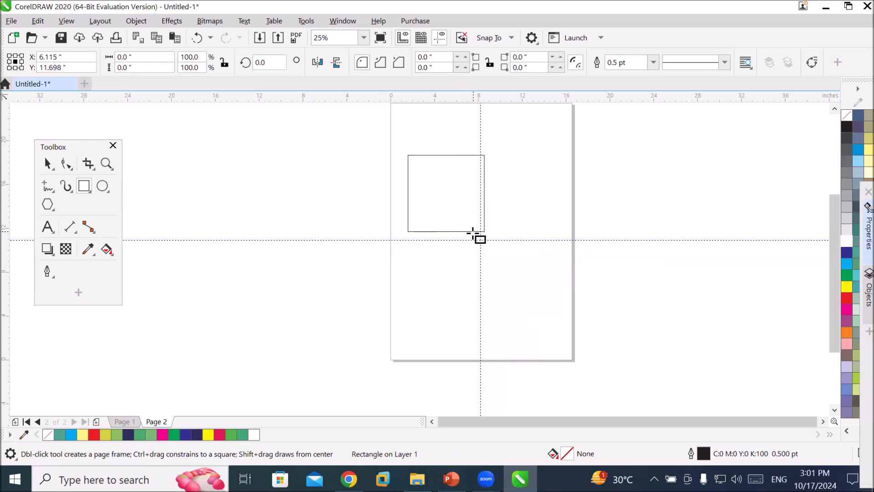
{"action": "key", "text": "Delete"}
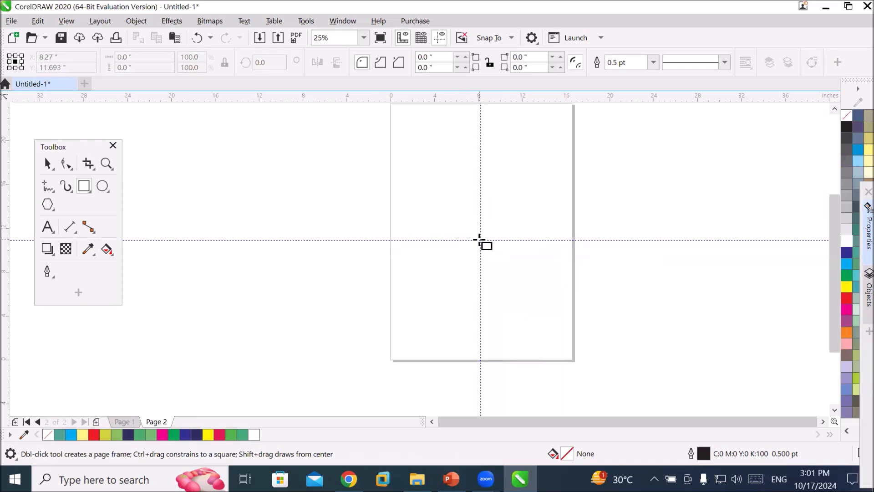
Draw a square about 11.4 inches wide centred on the page with the Rectangle tool.
{"action": "left_click_drag", "start_coordinate": [479, 240], "coordinate": [564, 296]}
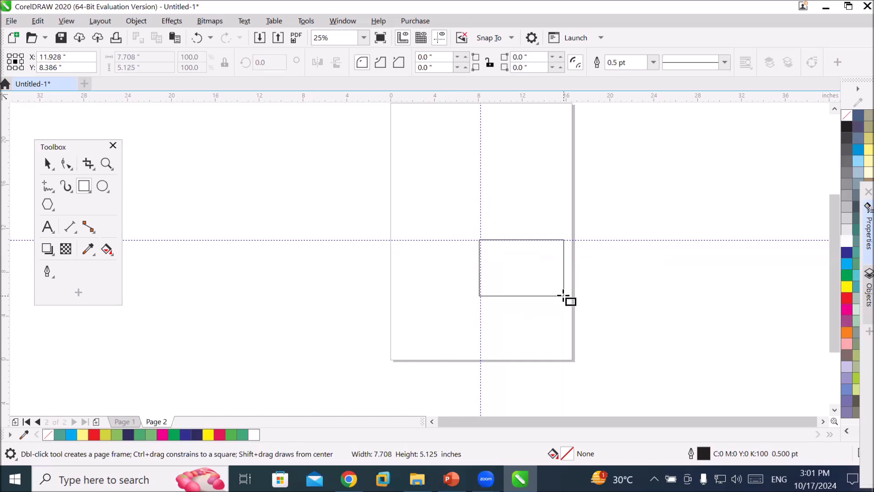
{"action": "key", "text": "ctrl"}
{"action": "left_click_drag", "start_coordinate": [564, 295], "coordinate": [564, 296]}
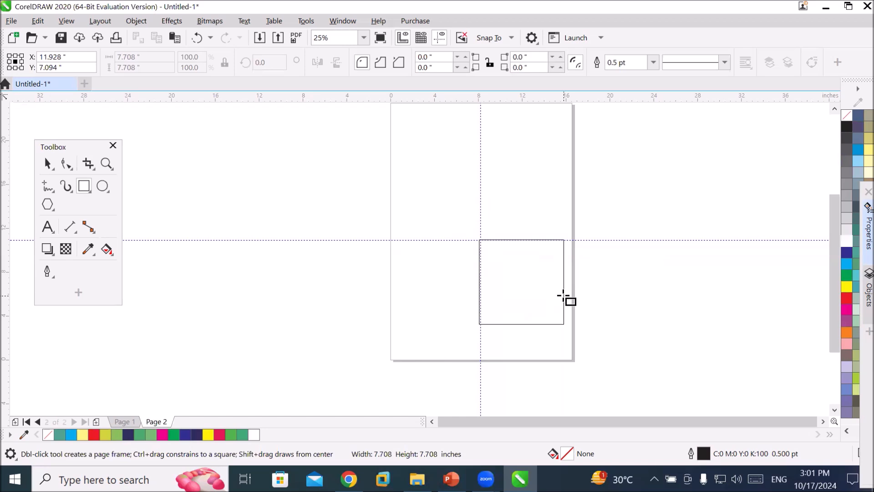
{"action": "key", "text": "shift"}
{"action": "mouse_move", "coordinate": [564, 295]}
{"action": "left_mouse_down"}
{"action": "mouse_move", "coordinate": [504, 257]}
{"action": "mouse_move", "coordinate": [539, 293]}
{"action": "mouse_move", "coordinate": [504, 268]}
{"action": "mouse_move", "coordinate": [572, 333]}
{"action": "mouse_move", "coordinate": [555, 319]}
{"action": "mouse_move", "coordinate": [552, 174]}
{"action": "mouse_move", "coordinate": [406, 175]}
{"action": "mouse_move", "coordinate": [410, 293]}
{"action": "mouse_move", "coordinate": [525, 301]}
{"action": "left_mouse_up"}
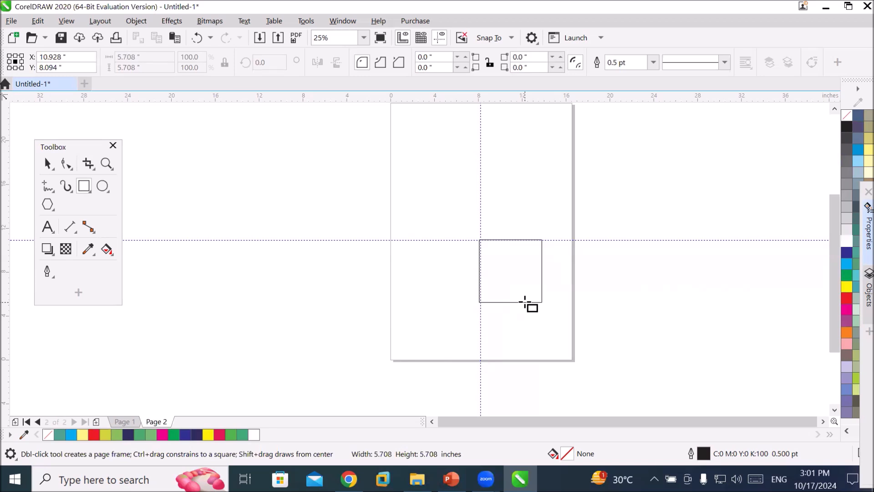
{"action": "key", "text": "shift"}
{"action": "left_click_drag", "start_coordinate": [524, 302], "coordinate": [525, 302]}
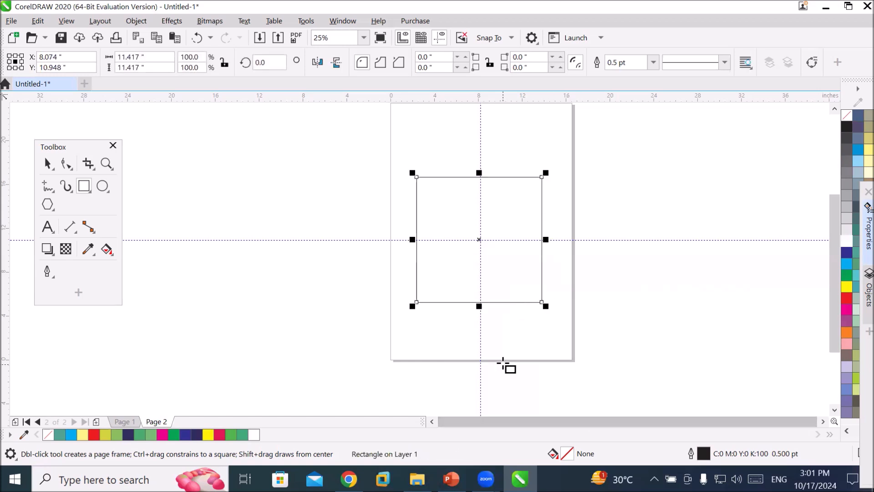
Draw a circle about 9.5 inches in diameter centred inside the square and fill it red.
{"action": "left_click", "coordinate": [102, 188]}
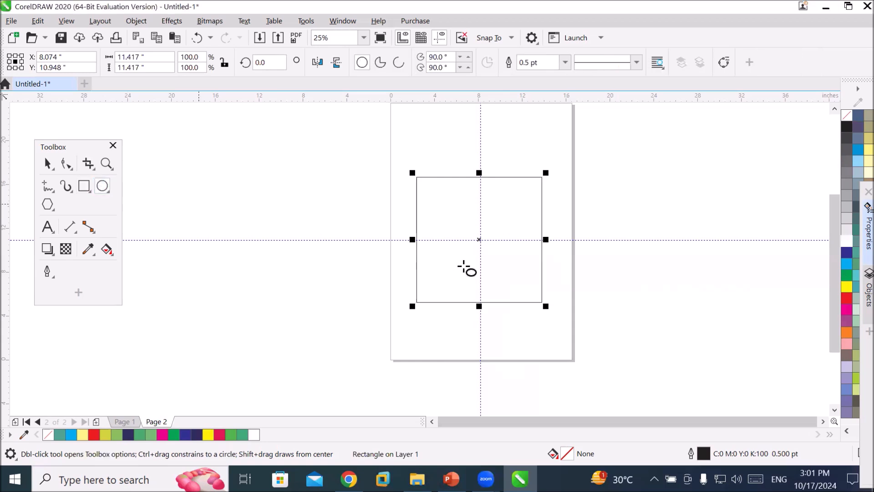
{"action": "left_click", "coordinate": [47, 162]}
{"action": "left_click", "coordinate": [634, 279]}
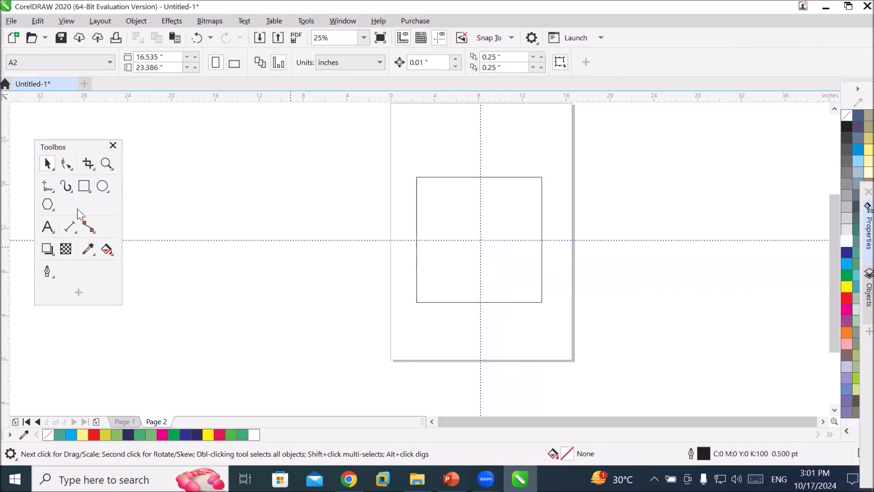
{"action": "left_click", "coordinate": [102, 185]}
{"action": "mouse_move", "coordinate": [480, 240]}
{"action": "left_mouse_down"}
{"action": "mouse_move", "coordinate": [526, 282]}
{"action": "mouse_move", "coordinate": [558, 283]}
{"action": "left_mouse_up"}
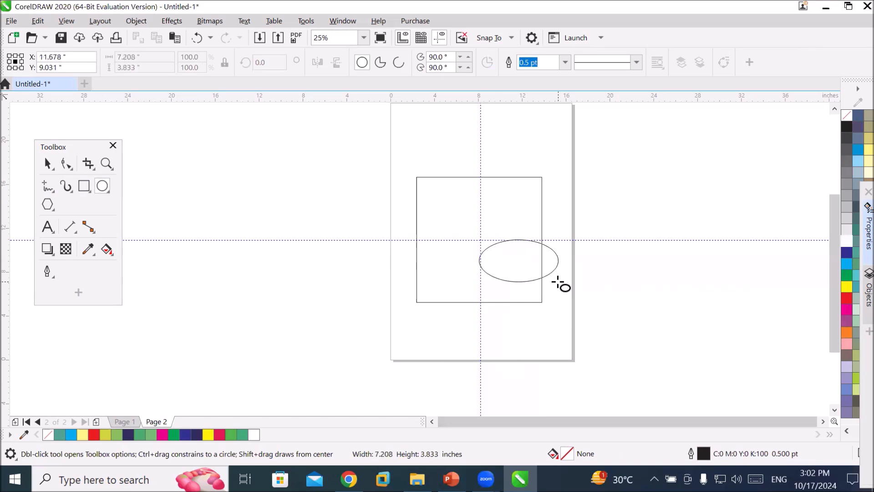
{"action": "left_click_drag", "start_coordinate": [558, 282], "coordinate": [541, 272]}
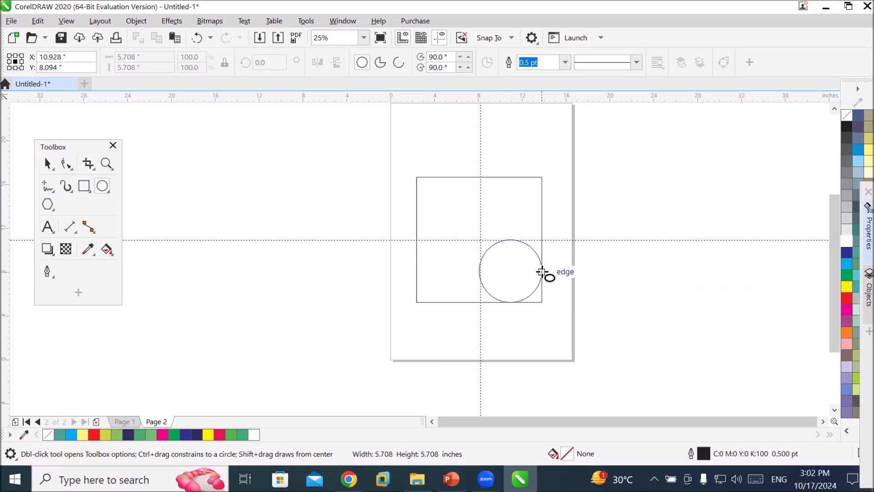
{"action": "left_click_drag", "start_coordinate": [542, 272], "coordinate": [526, 263]}
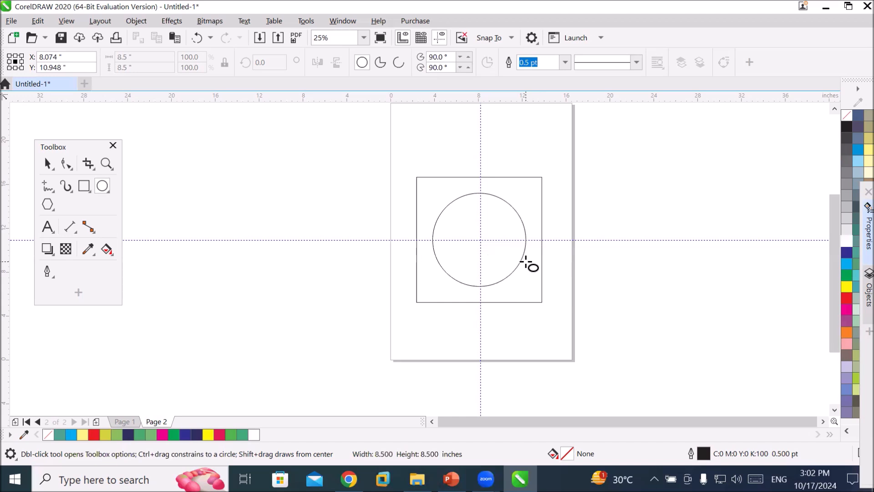
{"action": "mouse_move", "coordinate": [525, 263]}
{"action": "left_mouse_down"}
{"action": "mouse_move", "coordinate": [553, 297]}
{"action": "mouse_move", "coordinate": [530, 279]}
{"action": "left_mouse_up"}
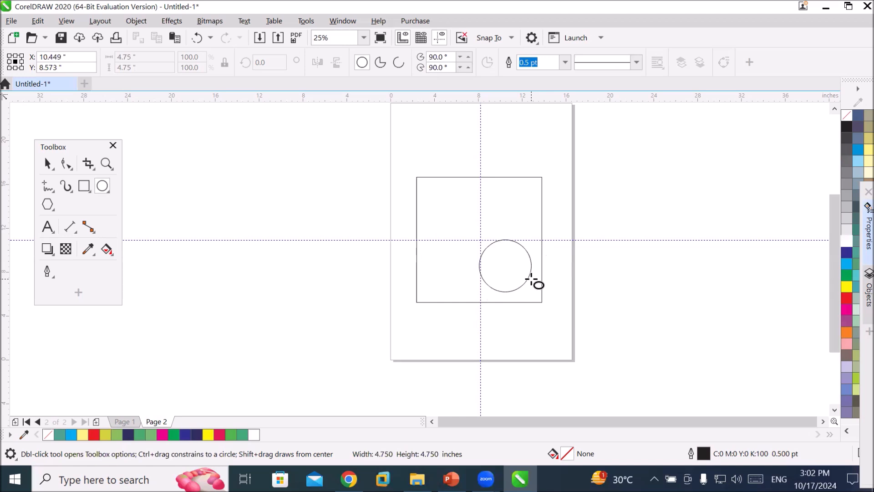
{"action": "key", "text": "shift"}
{"action": "left_click_drag", "start_coordinate": [531, 279], "coordinate": [530, 279]}
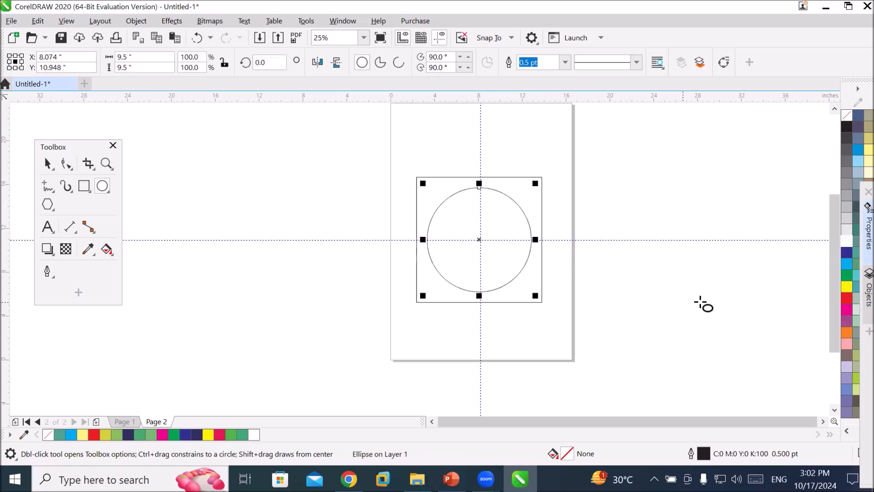
{"action": "left_click", "coordinate": [847, 297]}
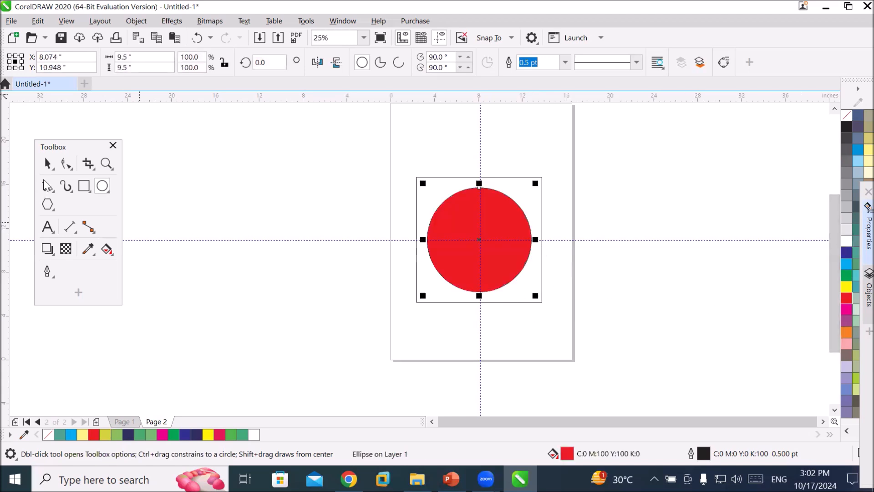
Fill the square behind the circle with dark blue.
{"action": "left_click", "coordinate": [47, 163]}
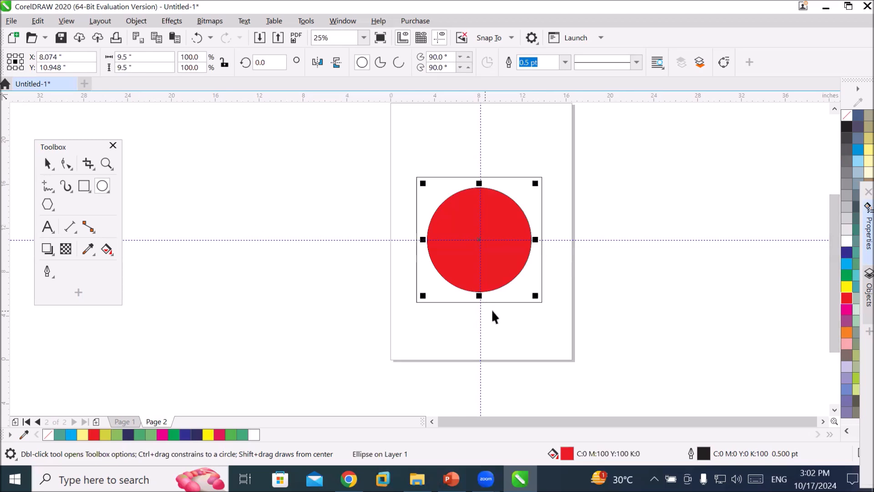
{"action": "left_click", "coordinate": [407, 306]}
{"action": "left_click", "coordinate": [417, 297]}
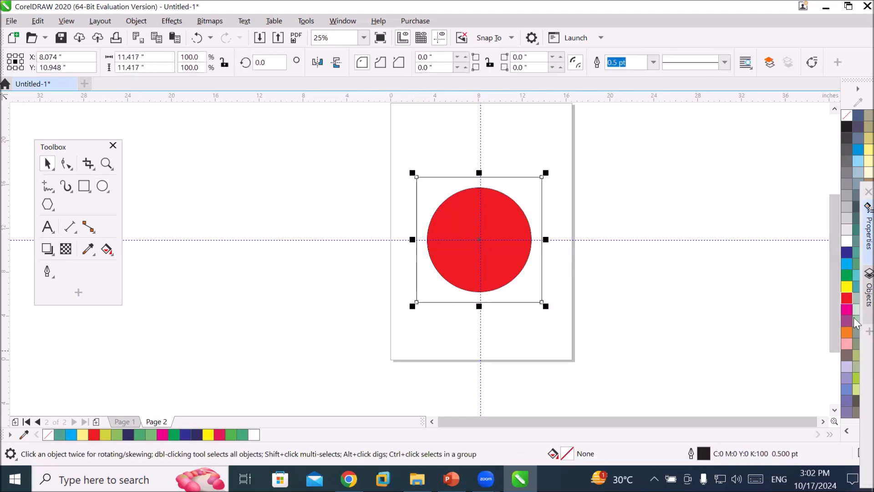
{"action": "left_click", "coordinate": [846, 253]}
{"action": "left_click", "coordinate": [667, 296]}
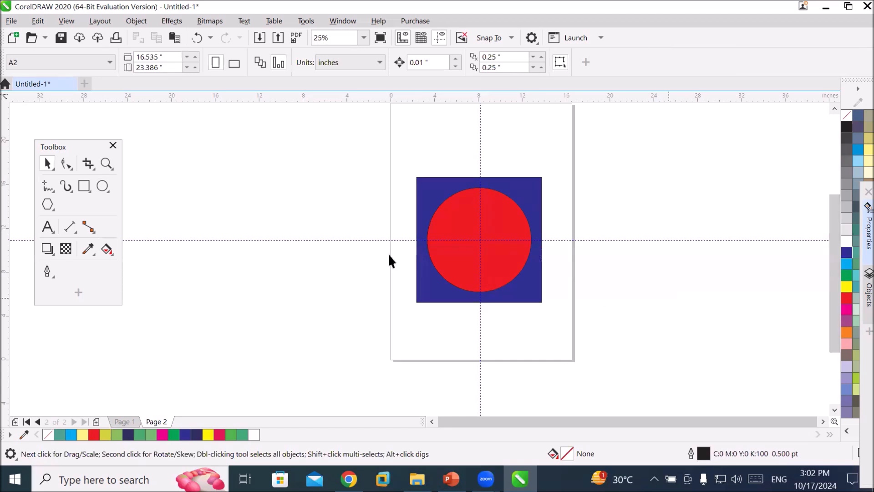
Select the square and circle together and move them off the page to the left.
{"action": "left_click_drag", "start_coordinate": [340, 162], "coordinate": [555, 304]}
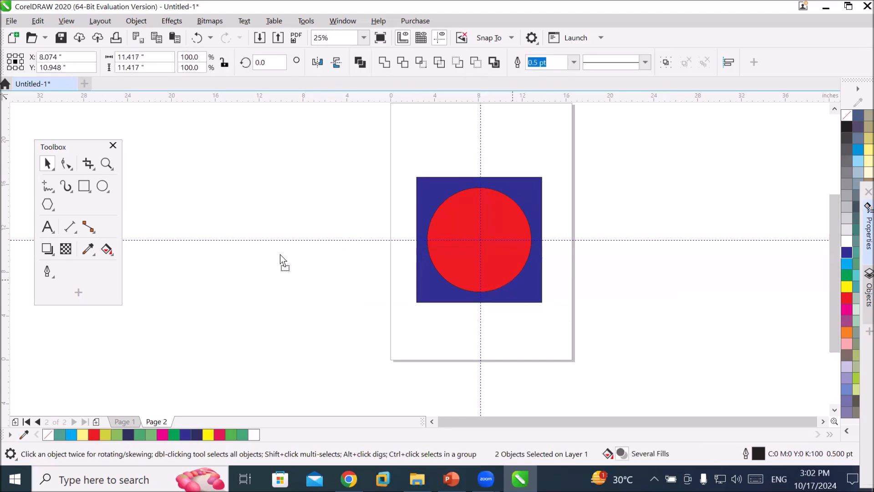
{"action": "left_click_drag", "start_coordinate": [280, 255], "coordinate": [280, 255]}
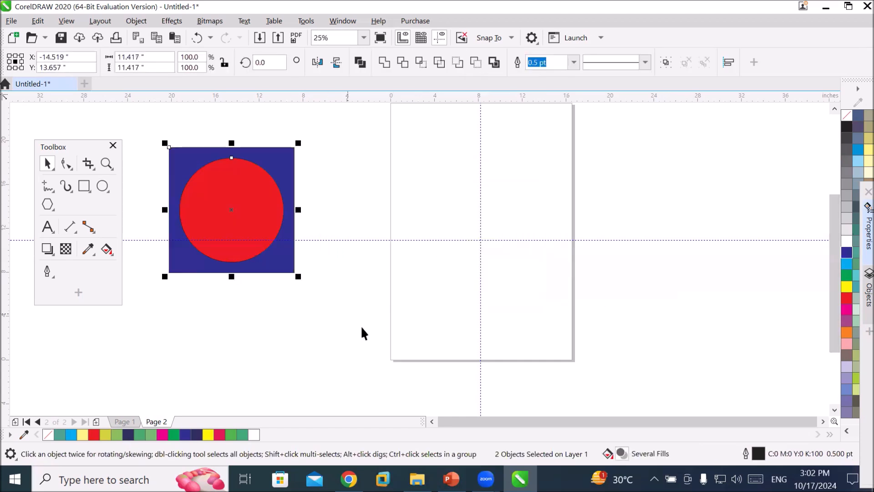
Draw two narrow diagonal rectangles crossing each other in an X on the page with the 3-Point Rectangle tool.
{"action": "left_click", "coordinate": [87, 192]}
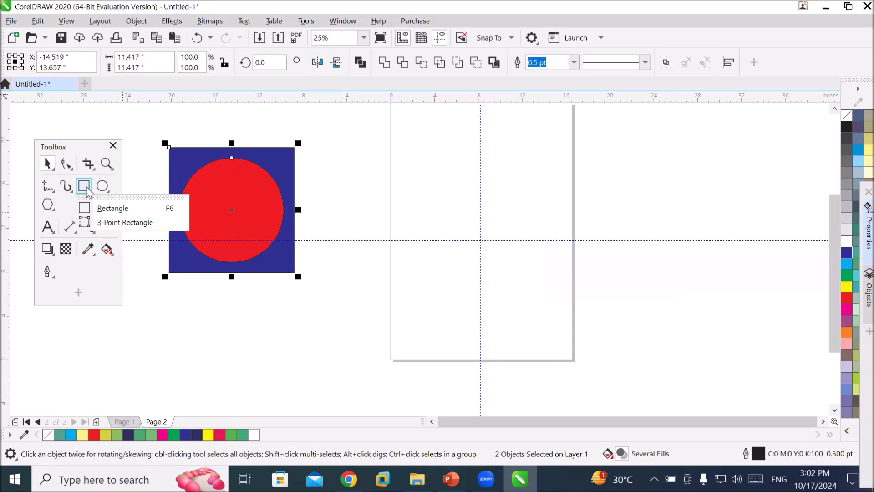
{"action": "left_click", "coordinate": [109, 223]}
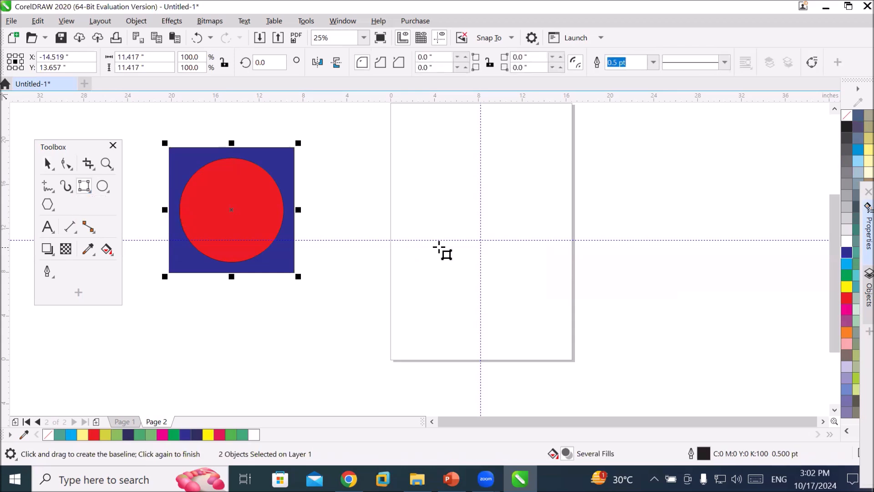
{"action": "left_click_drag", "start_coordinate": [429, 277], "coordinate": [548, 156]}
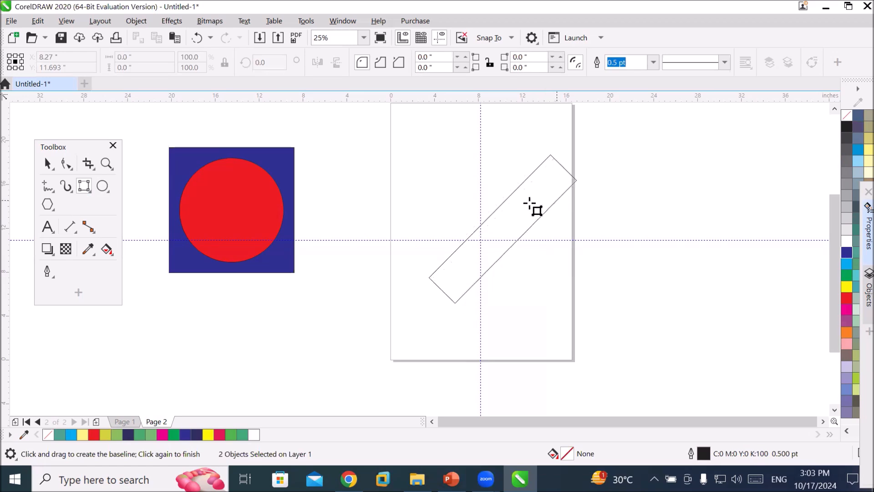
{"action": "left_click", "coordinate": [481, 247]}
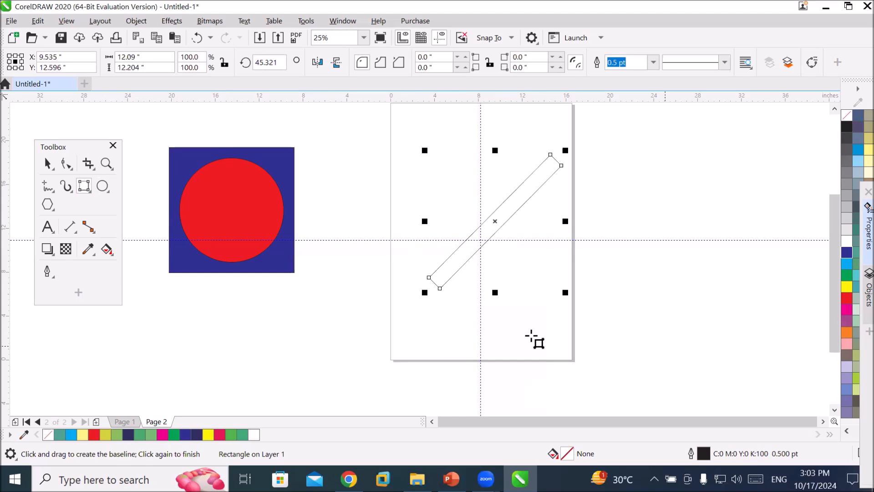
{"action": "left_click_drag", "start_coordinate": [551, 292], "coordinate": [435, 150]}
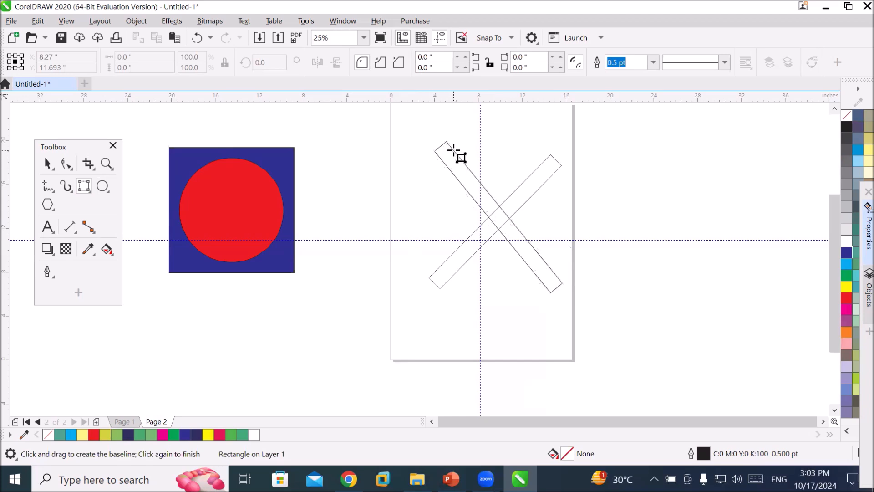
{"action": "left_click", "coordinate": [454, 149]}
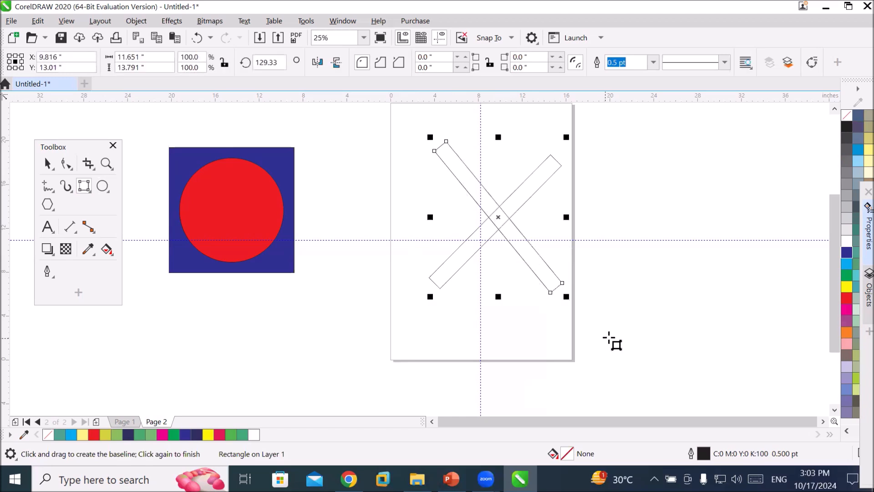
Draw a narrow rectangle tilted about 30° beside the page on the right with the 3-Point Rectangle tool.
{"action": "left_click_drag", "start_coordinate": [629, 189], "coordinate": [701, 240]}
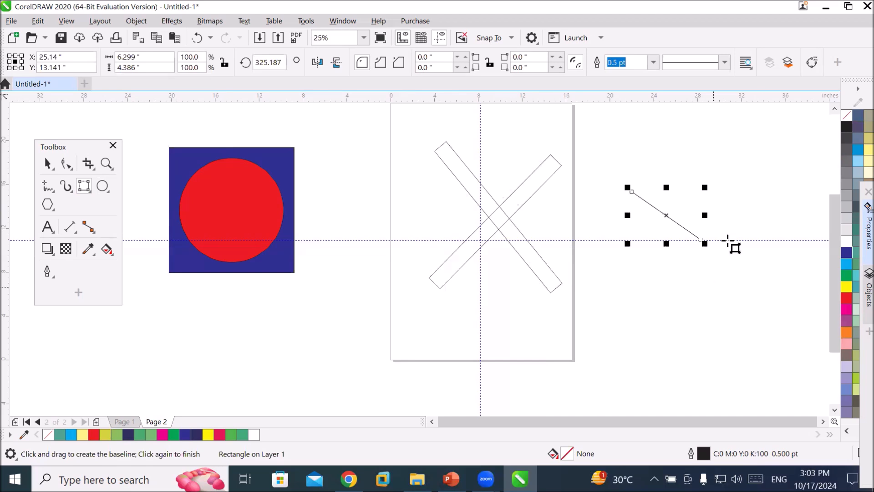
{"action": "key", "text": "Delete"}
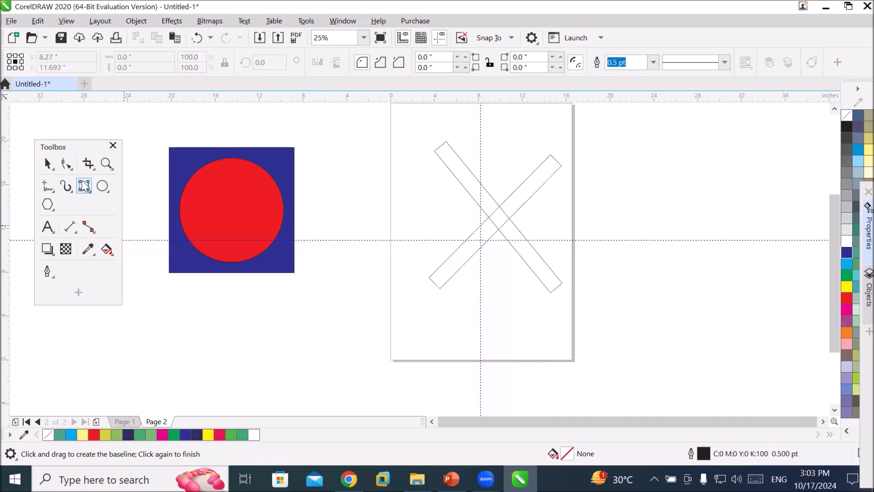
{"action": "left_click", "coordinate": [84, 185]}
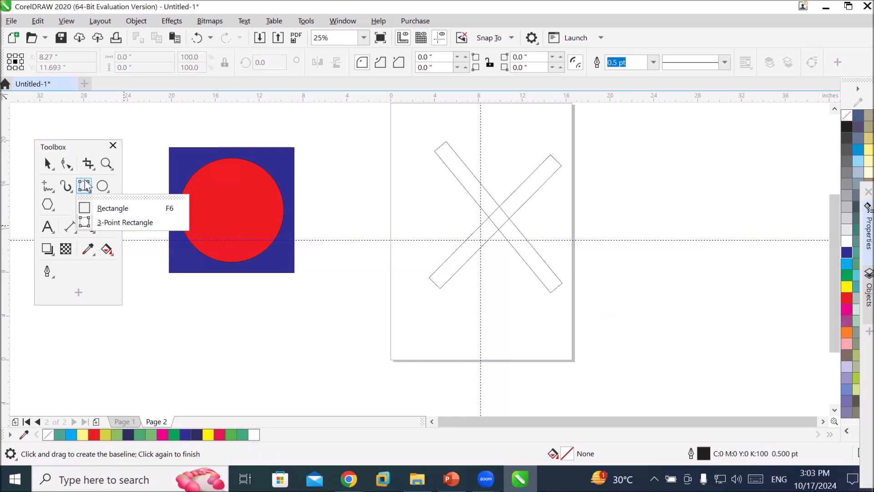
{"action": "left_click", "coordinate": [104, 222]}
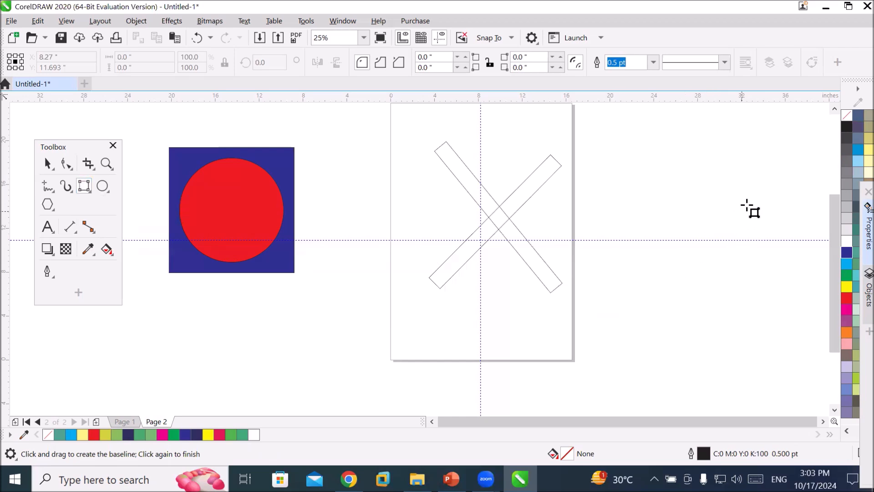
{"action": "left_click_drag", "start_coordinate": [756, 199], "coordinate": [616, 281]}
{"action": "left_click_drag", "start_coordinate": [617, 281], "coordinate": [617, 280]}
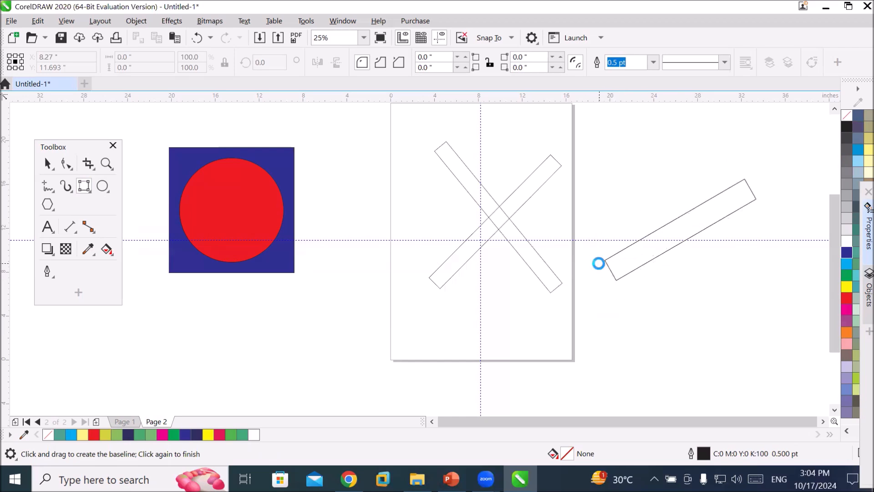
{"action": "left_click", "coordinate": [599, 262]}
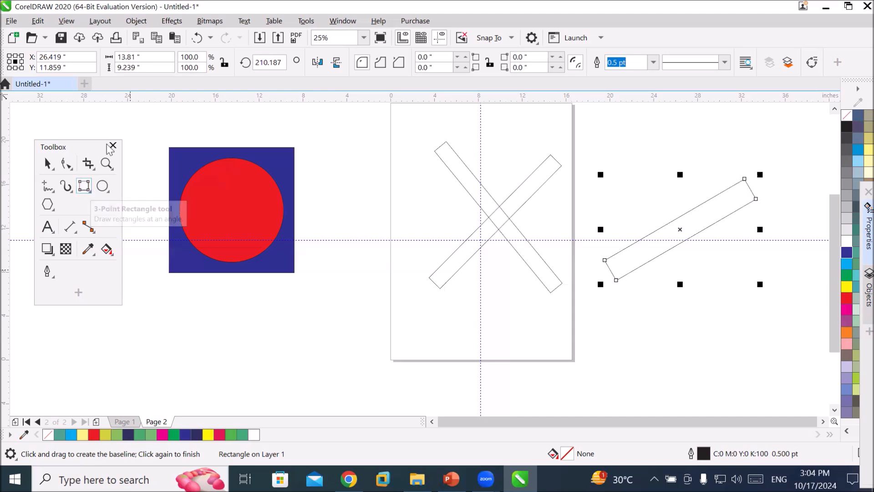
{"action": "left_click_drag", "start_coordinate": [258, 342], "coordinate": [390, 302]}
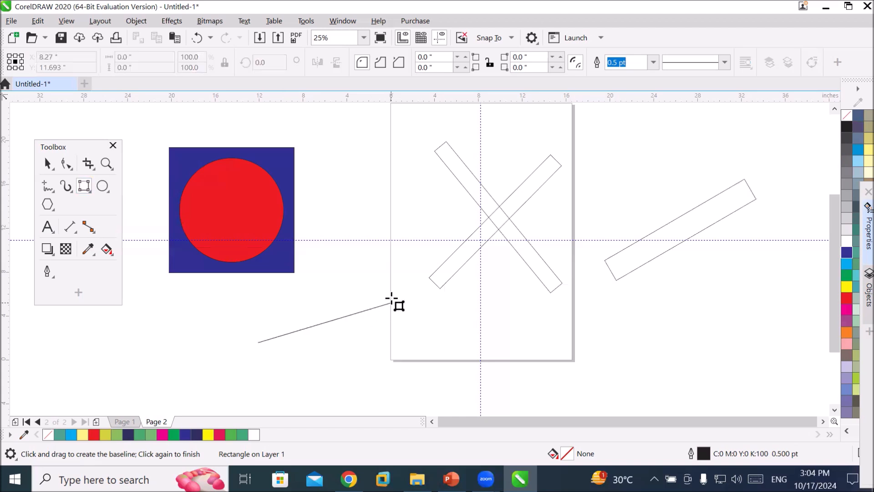
{"action": "left_click", "coordinate": [390, 295]}
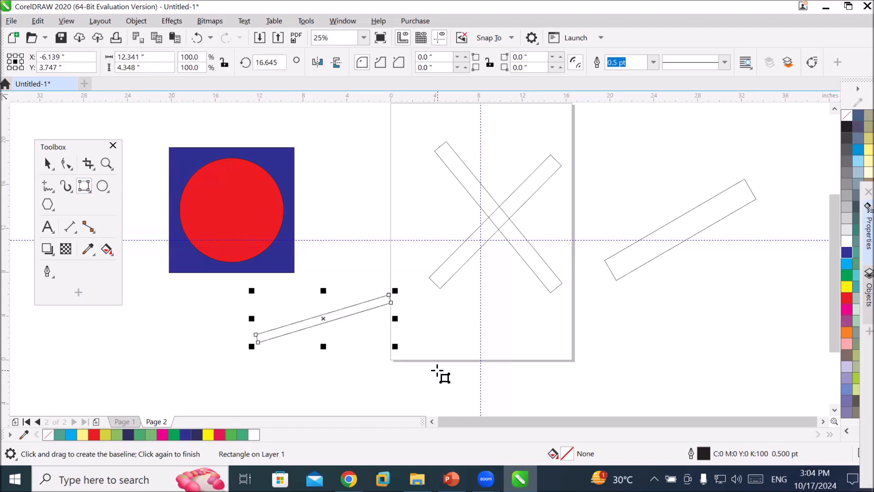
{"action": "key", "text": "Delete"}
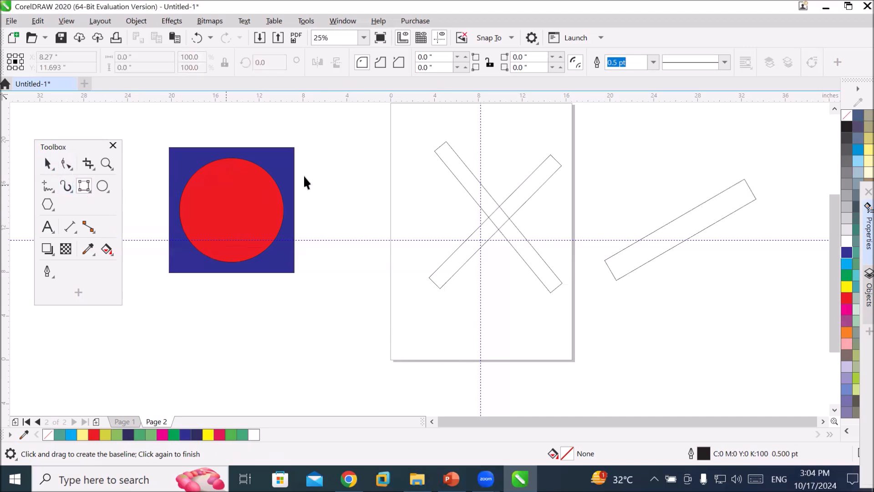
Select the crossed rectangles and the tilted rectangle together and delete them.
{"action": "key", "text": "space"}
{"action": "left_click_drag", "start_coordinate": [383, 120], "coordinate": [798, 349]}
{"action": "key", "text": "Delete"}
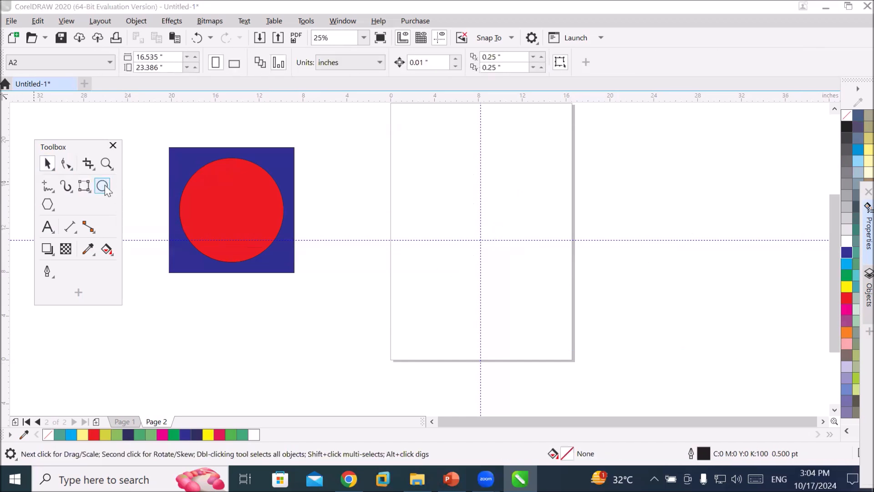
Draw two thin ellipses crossing each other in an X on the page with the 3-Point Ellipse tool.
{"action": "left_click", "coordinate": [104, 185]}
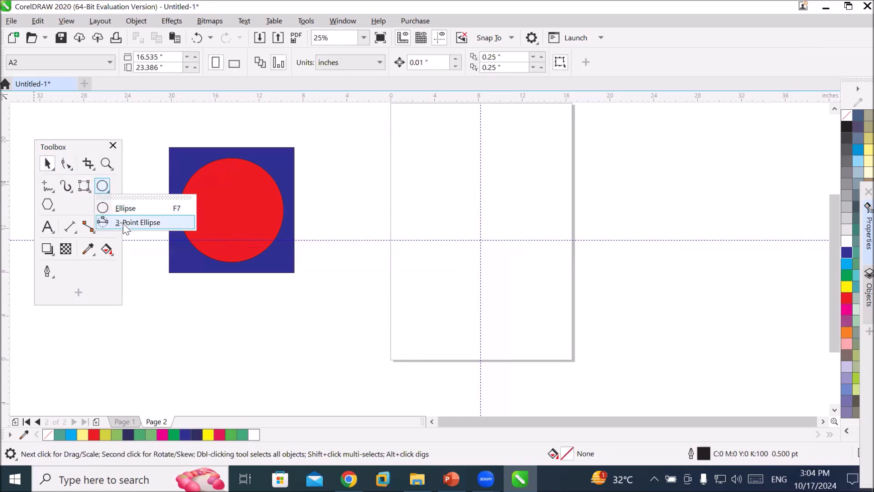
{"action": "left_click", "coordinate": [152, 226]}
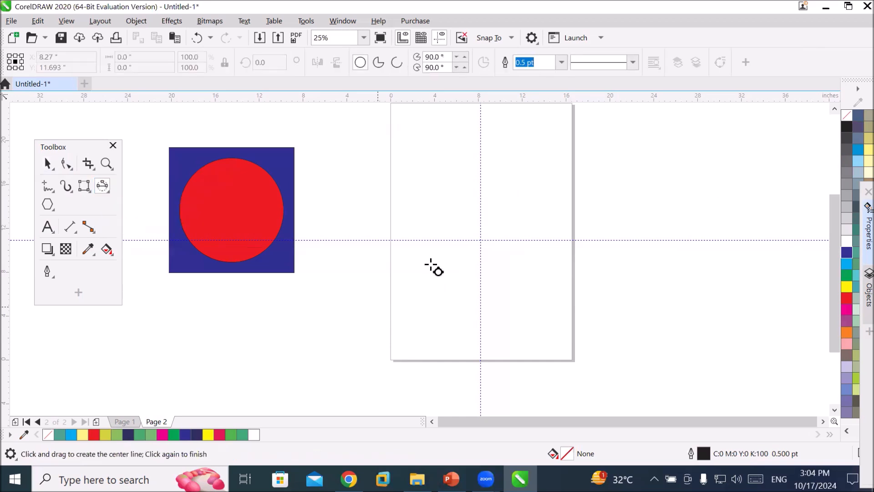
{"action": "left_click_drag", "start_coordinate": [434, 288], "coordinate": [552, 158]}
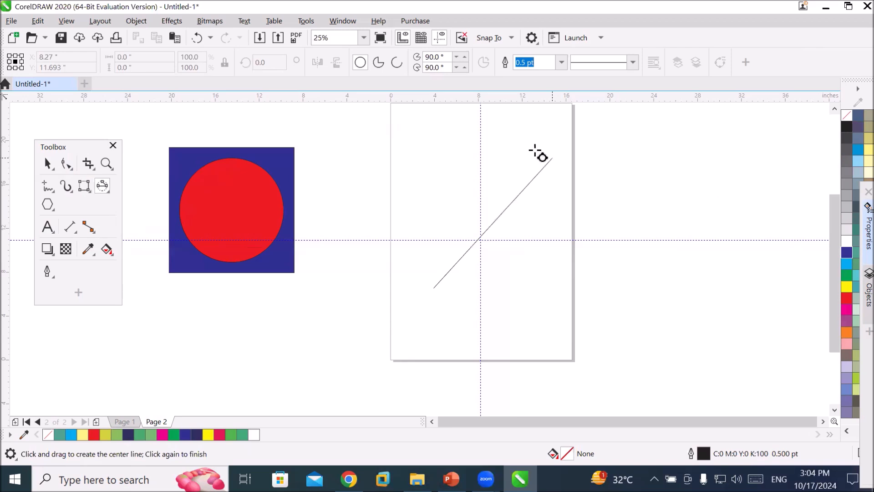
{"action": "left_click", "coordinate": [531, 175]}
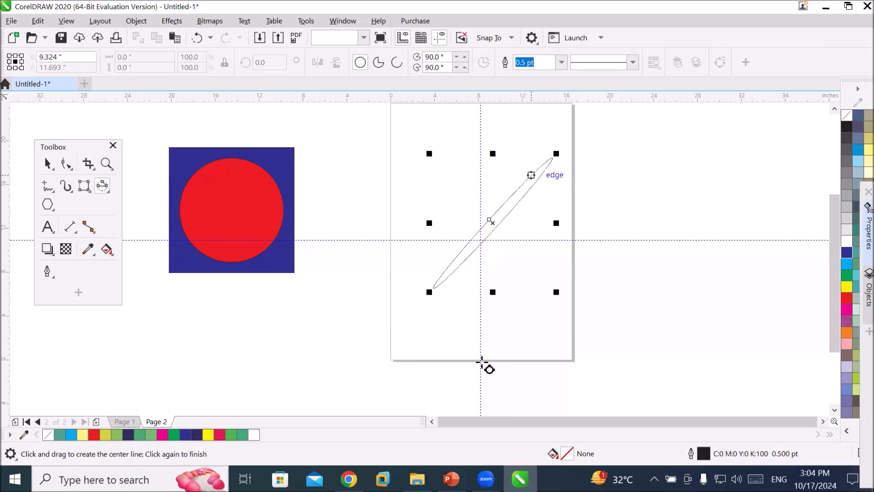
{"action": "left_click_drag", "start_coordinate": [424, 151], "coordinate": [549, 272]}
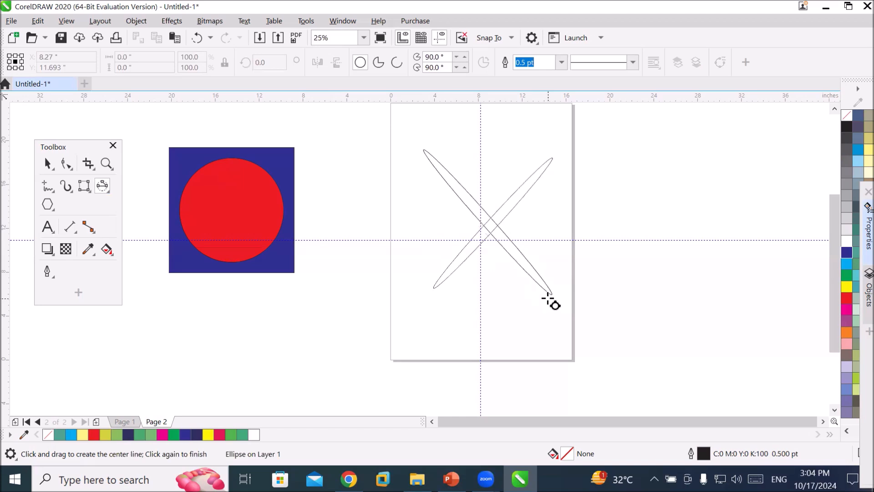
{"action": "left_click", "coordinate": [549, 298]}
Fill one crossed ellipse with red and the other with dark blue.
{"action": "left_click", "coordinate": [847, 300]}
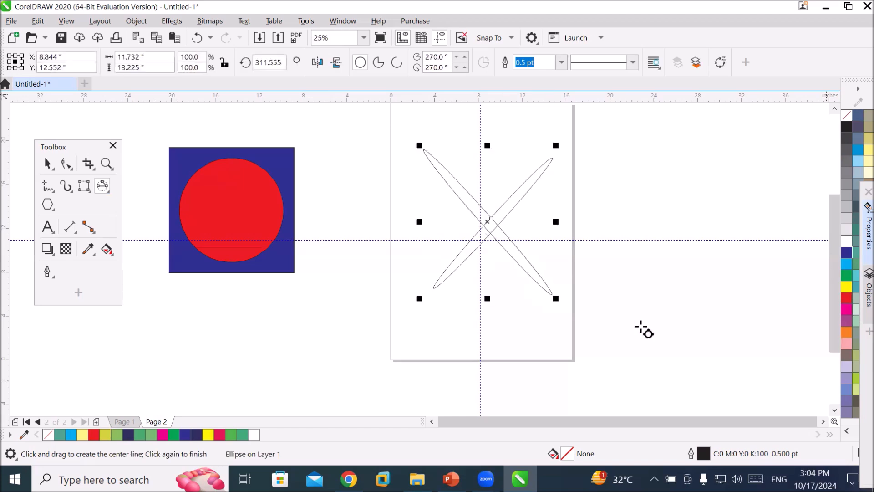
{"action": "left_click", "coordinate": [47, 164]}
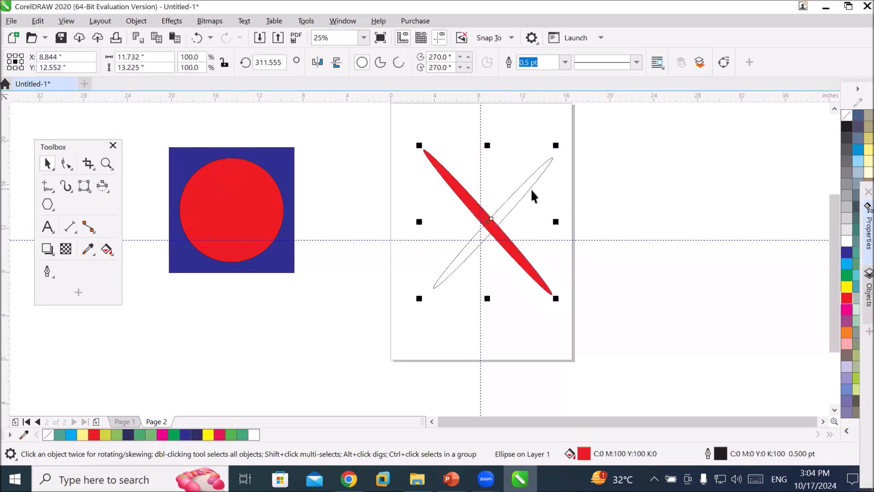
{"action": "left_click", "coordinate": [522, 190]}
{"action": "left_click", "coordinate": [846, 253]}
{"action": "left_click", "coordinate": [666, 326]}
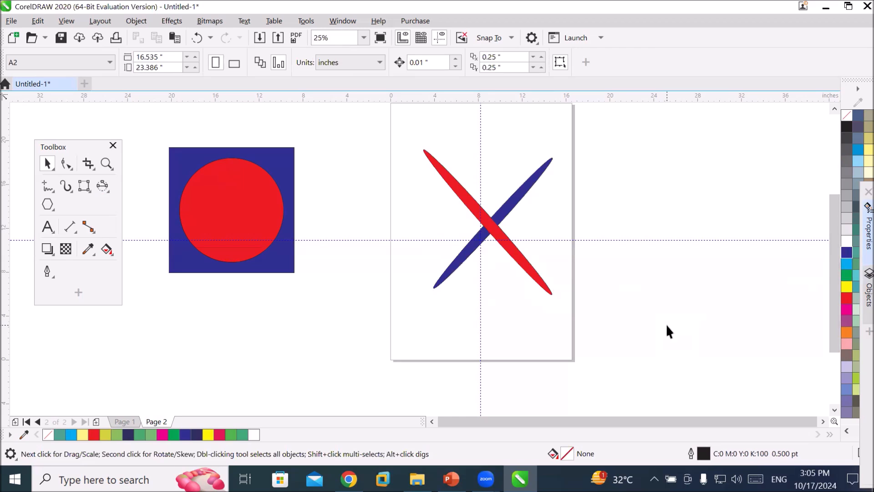
Draw a circle about 16 inches wide to the right of the page with the Ellipse tool.
{"action": "left_click", "coordinate": [102, 189]}
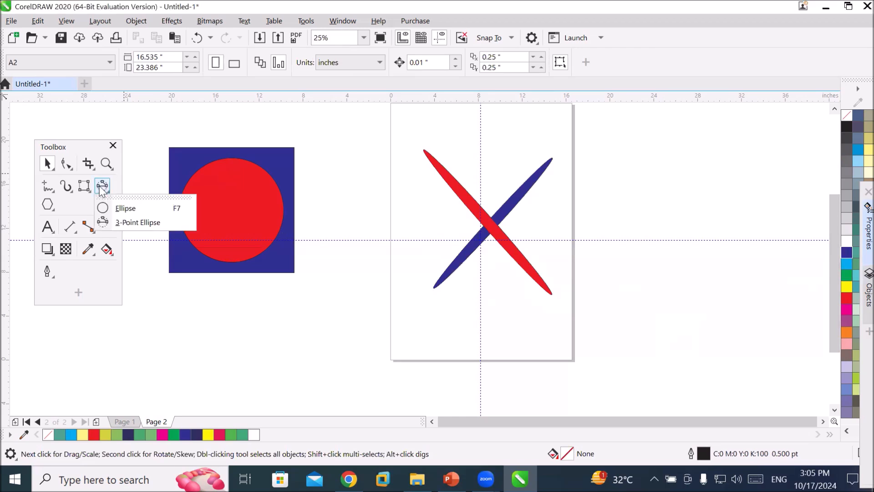
{"action": "left_click", "coordinate": [119, 208]}
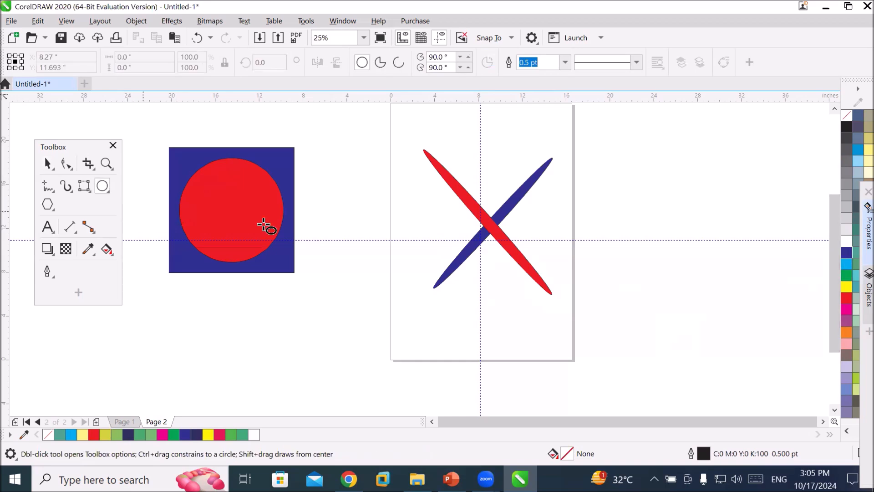
{"action": "mouse_move", "coordinate": [609, 172]}
{"action": "left_mouse_down"}
{"action": "mouse_move", "coordinate": [697, 265]}
{"action": "mouse_move", "coordinate": [798, 300]}
{"action": "mouse_move", "coordinate": [784, 296]}
{"action": "left_mouse_up"}
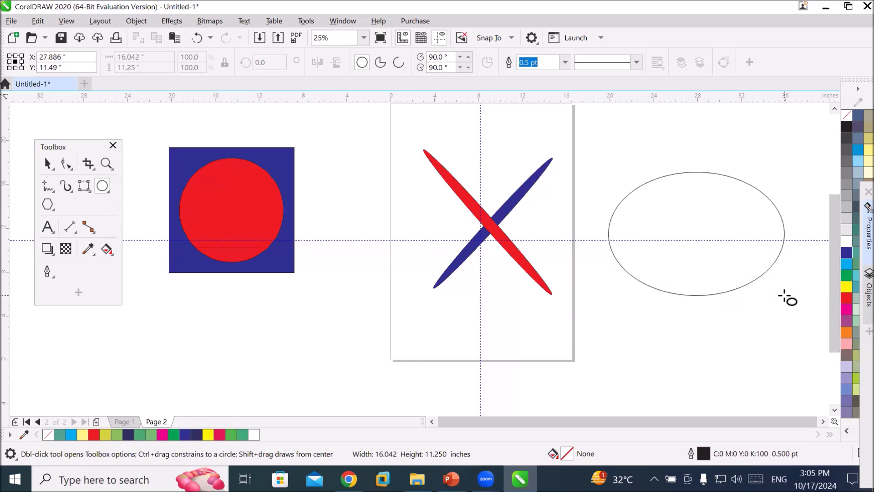
{"action": "key", "text": "ctrl"}
{"action": "left_click_drag", "start_coordinate": [783, 296], "coordinate": [783, 297]}
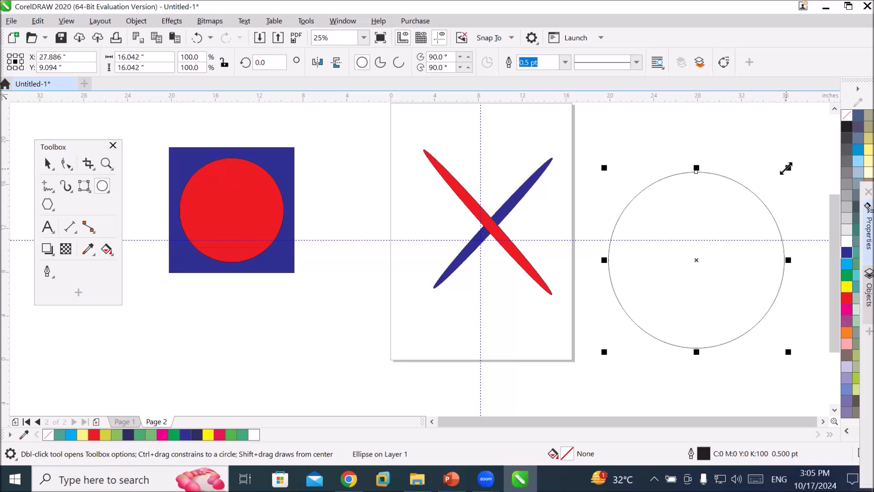
Scale a copy of the circle down to about 85.5% inside the original.
{"action": "left_click_drag", "start_coordinate": [786, 168], "coordinate": [762, 192]}
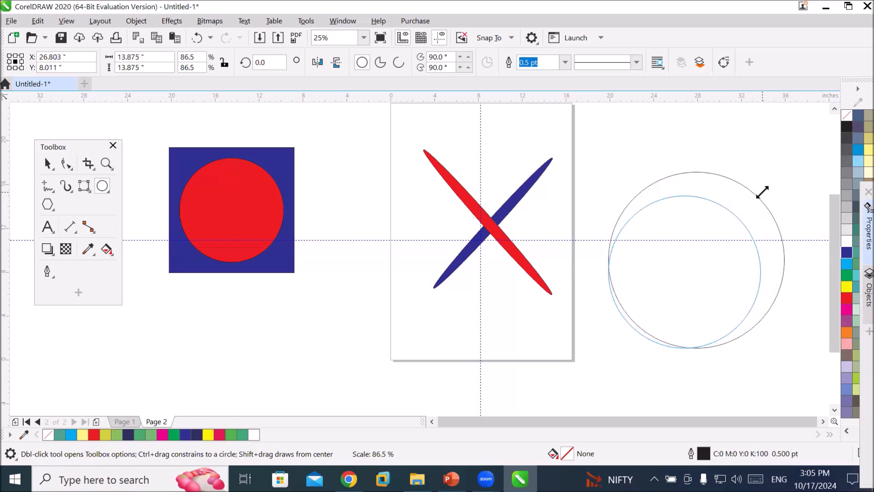
{"action": "left_click_drag", "start_coordinate": [762, 192], "coordinate": [792, 181]}
{"action": "right_click", "coordinate": [792, 182]}
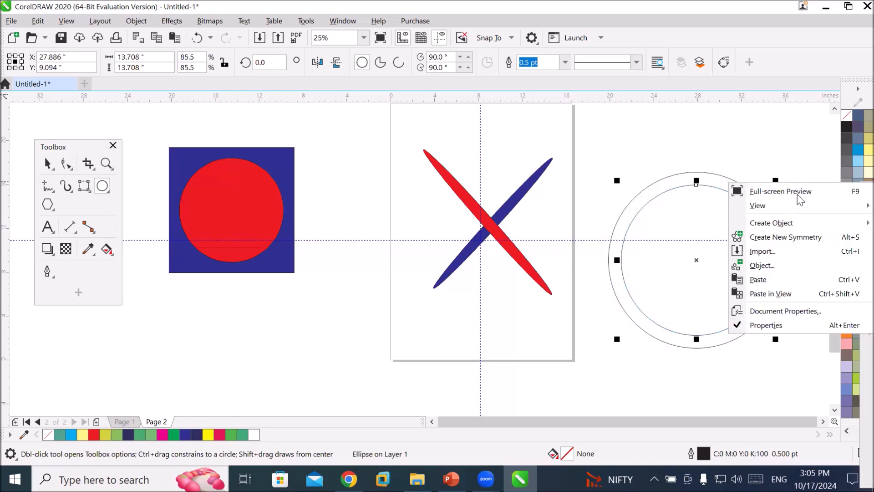
{"action": "key", "text": "Escape"}
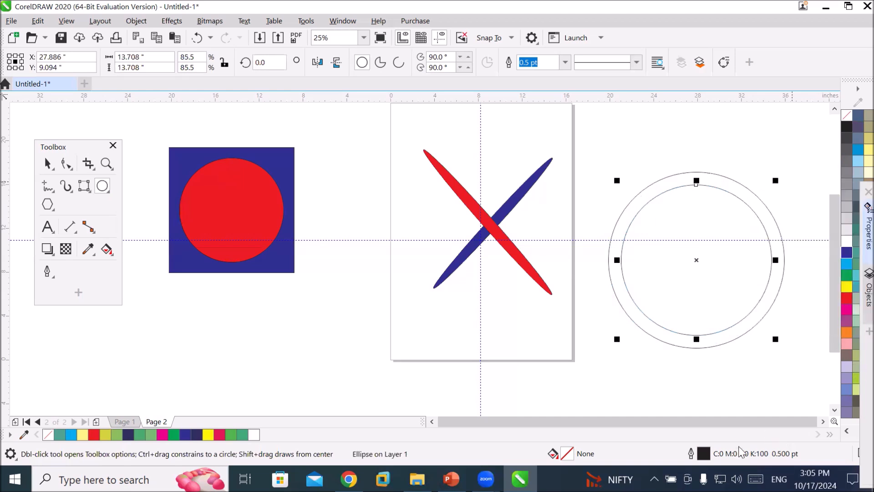
Repeat the scaled copy nine times to fill the circle with concentric rings.
{"action": "key", "text": "ctrl+r"}
{"action": "key", "text": "ctrl+r"}
{"action": "key", "text": "ctrl+r"}
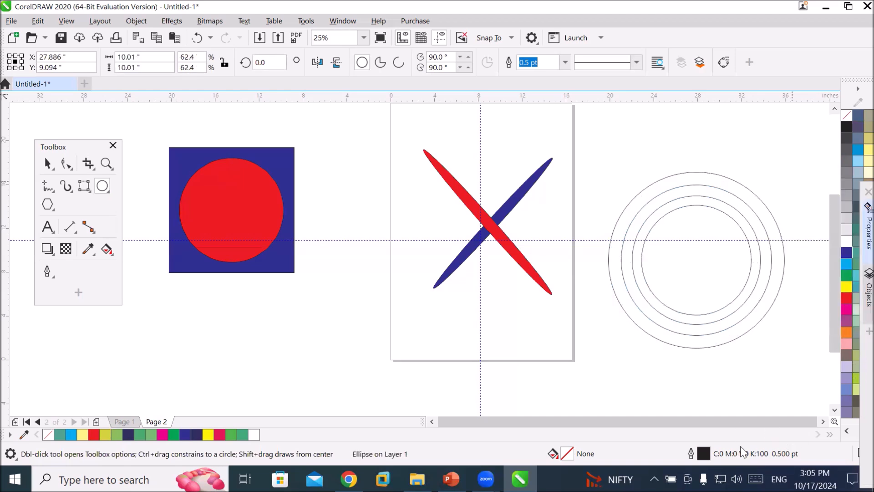
{"action": "key", "text": "ctrl+r"}
{"action": "key", "text": "ctrl+r"}
{"action": "key", "text": "ctrl+r"}
{"action": "key", "text": "ctrl+r"}
{"action": "key", "text": "ctrl+r"}
{"action": "key", "text": "ctrl+r"}
{"action": "key", "text": "ctrl+r"}
{"action": "key", "text": "ctrl+r"}
{"action": "key", "text": "ctrl+r"}
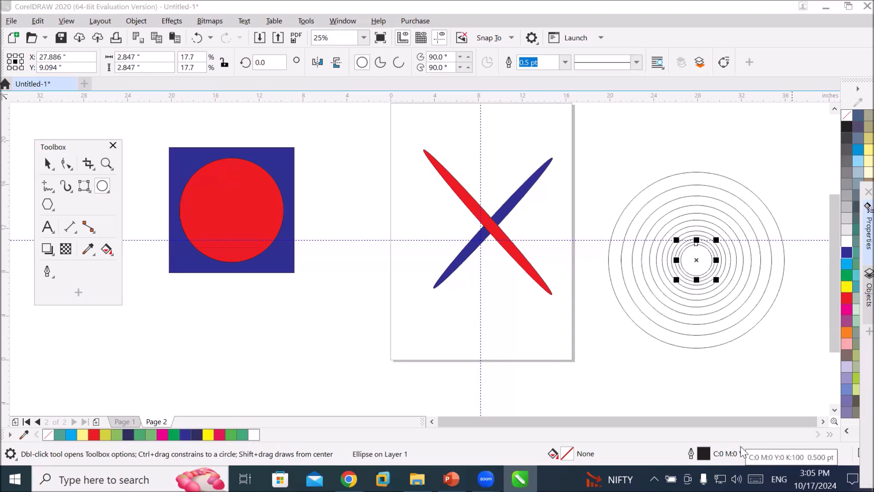
{"action": "key", "text": "ctrl+r"}
{"action": "key", "text": "ctrl+r"}
{"action": "key", "text": "ctrl+r"}
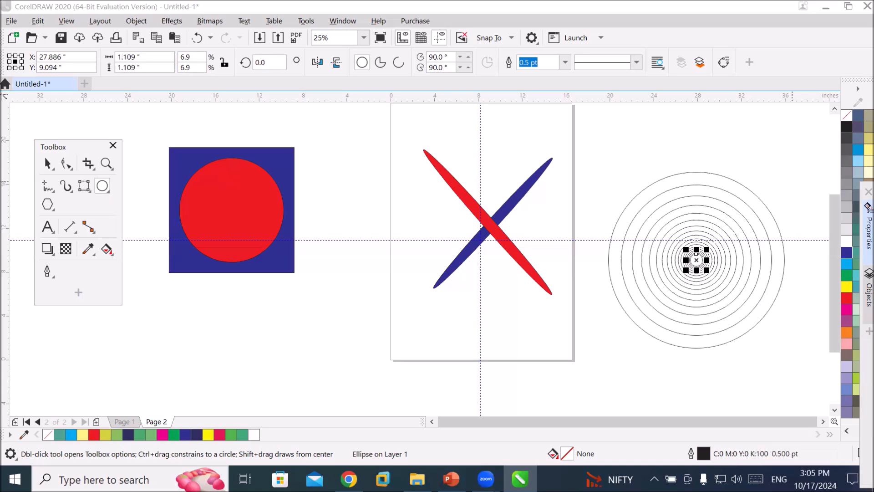
Draw a square about 18.7 inches wide to the right of the circles with the Rectangle tool.
{"action": "left_click", "coordinate": [822, 422]}
{"action": "left_click", "coordinate": [823, 421]}
{"action": "left_click", "coordinate": [822, 422]}
{"action": "left_click", "coordinate": [822, 421]}
{"action": "left_click", "coordinate": [86, 189]}
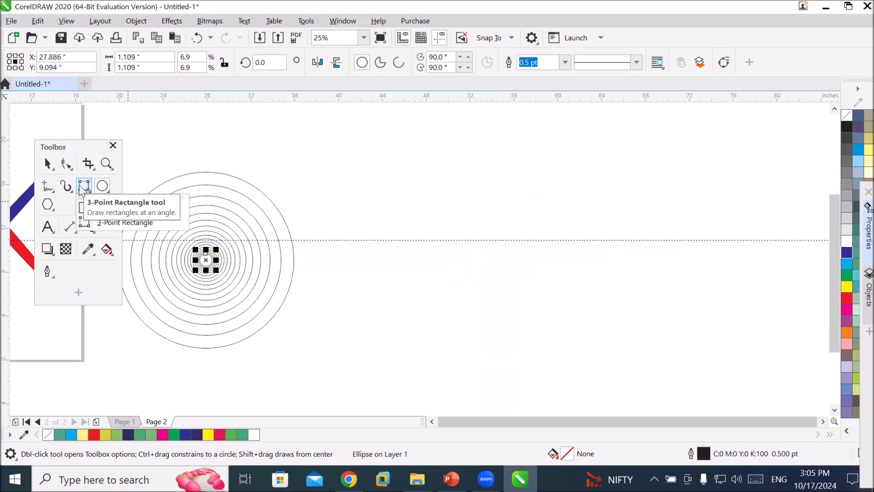
{"action": "left_click", "coordinate": [86, 207]}
{"action": "mouse_move", "coordinate": [421, 173]}
{"action": "left_mouse_down"}
{"action": "mouse_move", "coordinate": [558, 305]}
{"action": "mouse_move", "coordinate": [695, 373]}
{"action": "mouse_move", "coordinate": [690, 381]}
{"action": "mouse_move", "coordinate": [668, 346]}
{"action": "mouse_move", "coordinate": [627, 321]}
{"action": "left_mouse_up"}
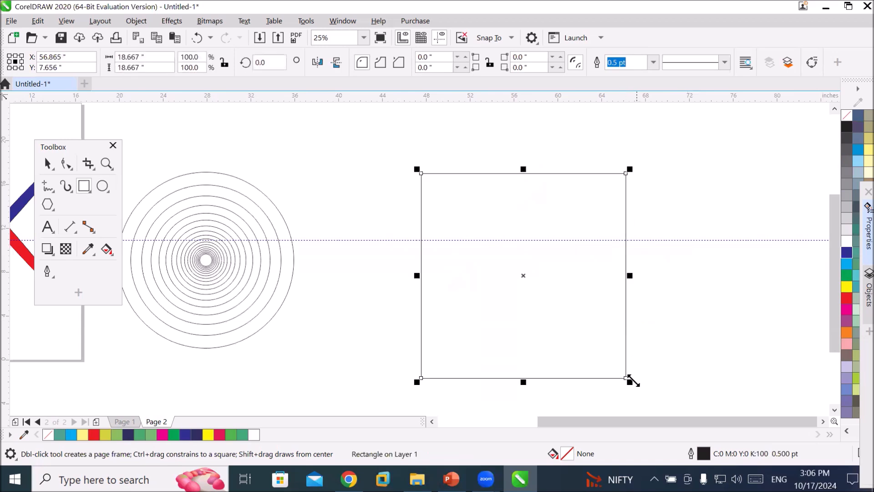
Scale a copy of the square to about 89.3% inside it and repeat the copy nine times.
{"action": "mouse_move", "coordinate": [630, 381]}
{"action": "left_mouse_down"}
{"action": "mouse_move", "coordinate": [600, 348]}
{"action": "mouse_move", "coordinate": [625, 376]}
{"action": "mouse_move", "coordinate": [621, 370]}
{"action": "left_mouse_up"}
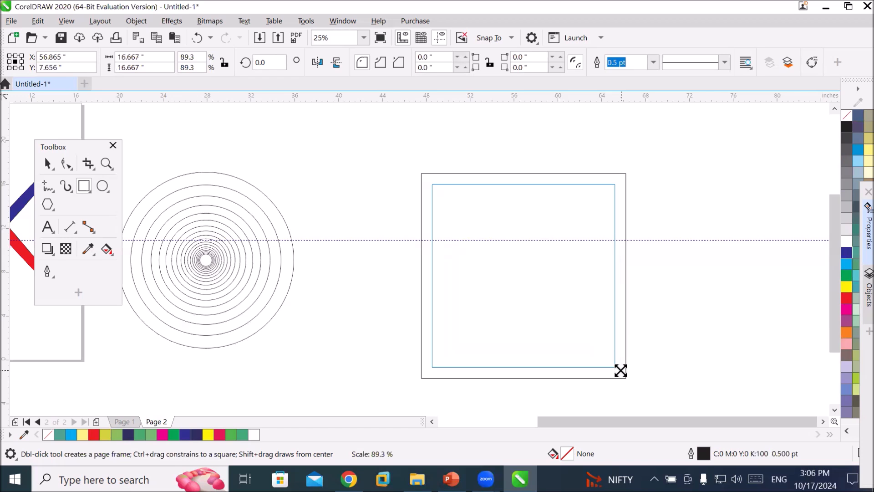
{"action": "left_click_drag", "start_coordinate": [620, 370], "coordinate": [620, 370]}
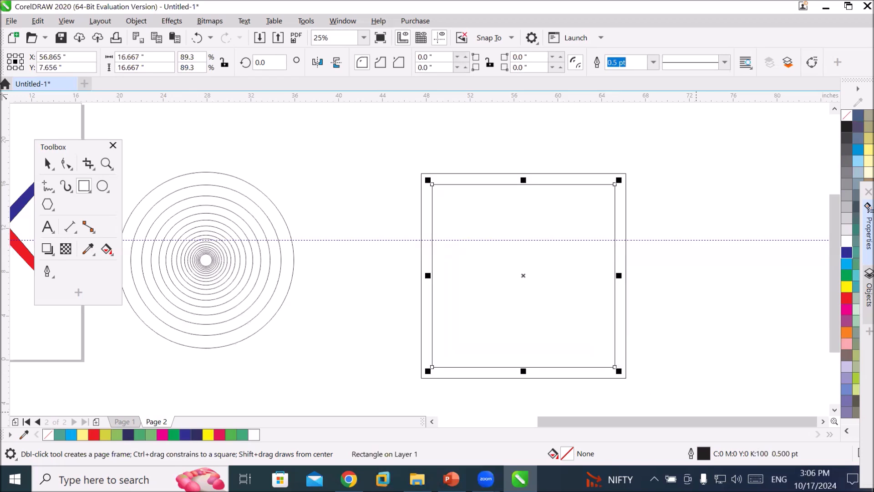
{"action": "key", "text": "ctrl+r"}
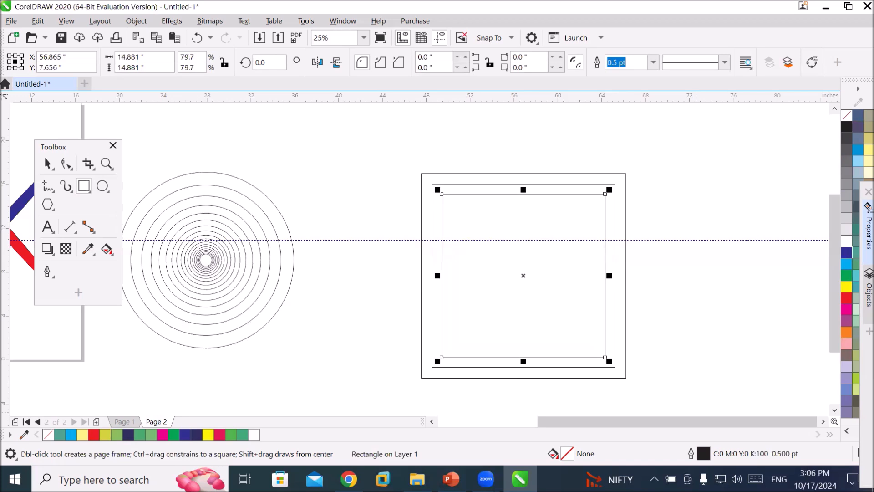
{"action": "key", "text": "ctrl+r"}
{"action": "key", "text": "ctrl+r"}
{"action": "key", "text": "ctrl+r"}
{"action": "key", "text": "ctrl+r"}
{"action": "key", "text": "ctrl+r"}
{"action": "key", "text": "ctrl+r"}
{"action": "key", "text": "ctrl+r"}
{"action": "key", "text": "ctrl+r"}
{"action": "key", "text": "ctrl+r"}
{"action": "key", "text": "ctrl+r"}
{"action": "key", "text": "ctrl+r"}
{"action": "key", "text": "ctrl+r"}
{"action": "key", "text": "ctrl+r"}
{"action": "key", "text": "ctrl+r"}
{"action": "key", "text": "ctrl+r"}
{"action": "key", "text": "ctrl+r"}
{"action": "key", "text": "ctrl+r"}
{"action": "key", "text": "ctrl+r"}
{"action": "key", "text": "ctrl+r"}
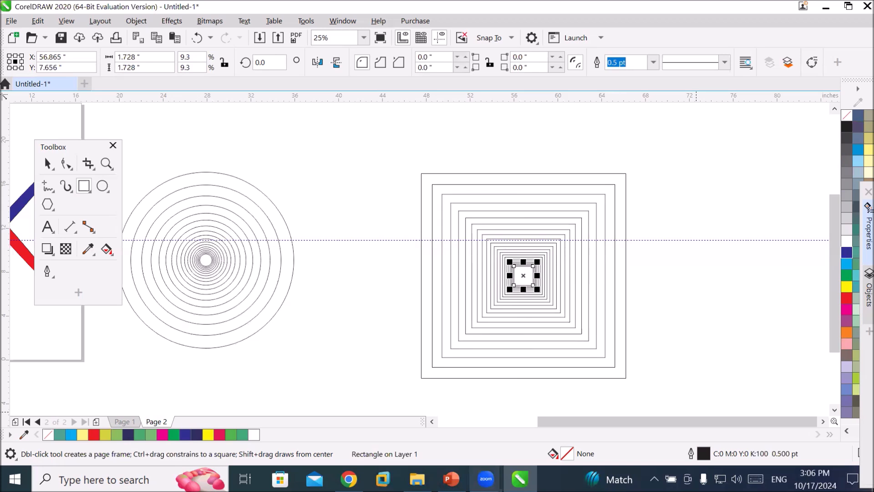
Draw a regular five-sided polygon about 15 inches wide further right with the Polygon tool.
{"action": "left_click", "coordinate": [47, 205]}
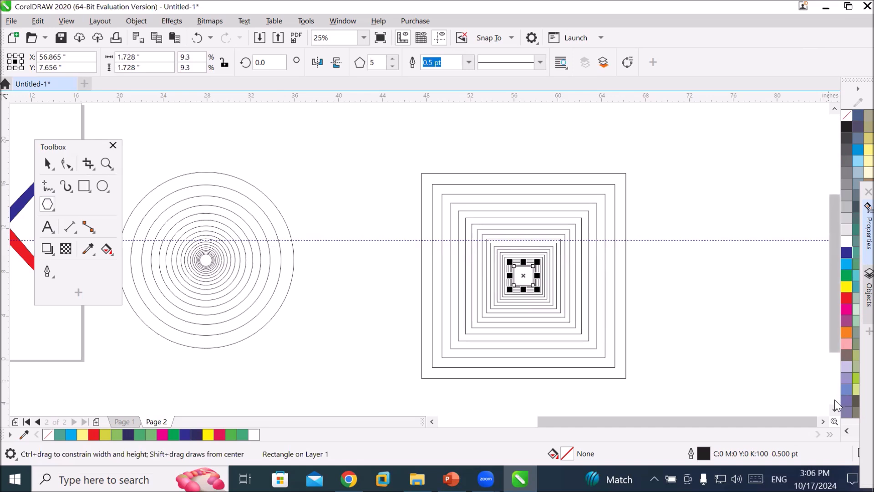
{"action": "left_click", "coordinate": [822, 419]}
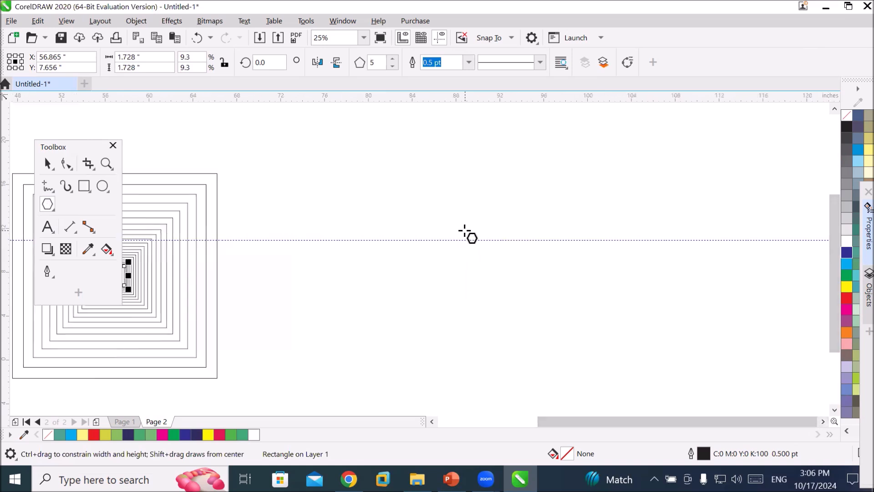
{"action": "left_click_drag", "start_coordinate": [410, 201], "coordinate": [754, 287]}
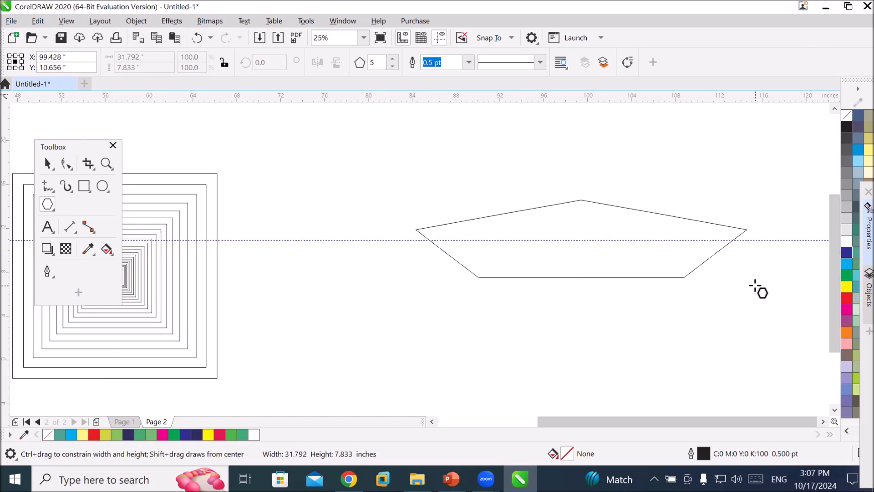
{"action": "left_click_drag", "start_coordinate": [755, 287], "coordinate": [585, 243]}
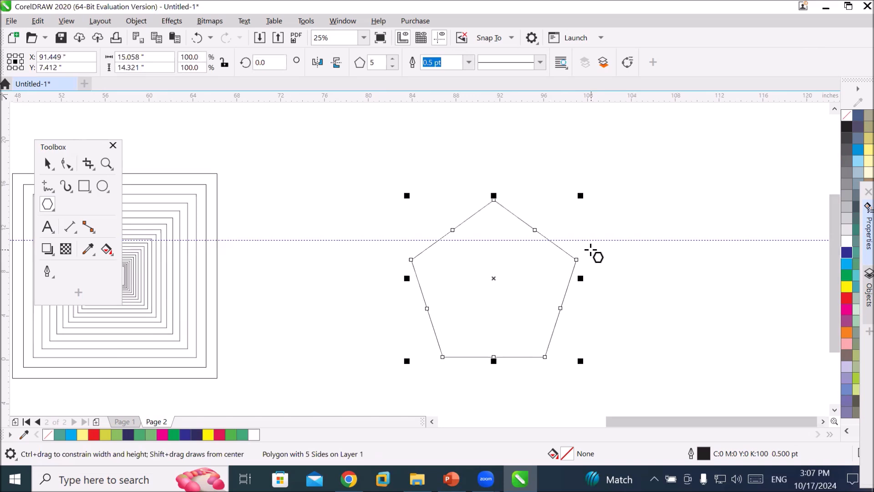
Reduce the polygon to 3 sides, then set its number of sides to 500.
{"action": "left_click", "coordinate": [392, 67]}
{"action": "left_click", "coordinate": [393, 66]}
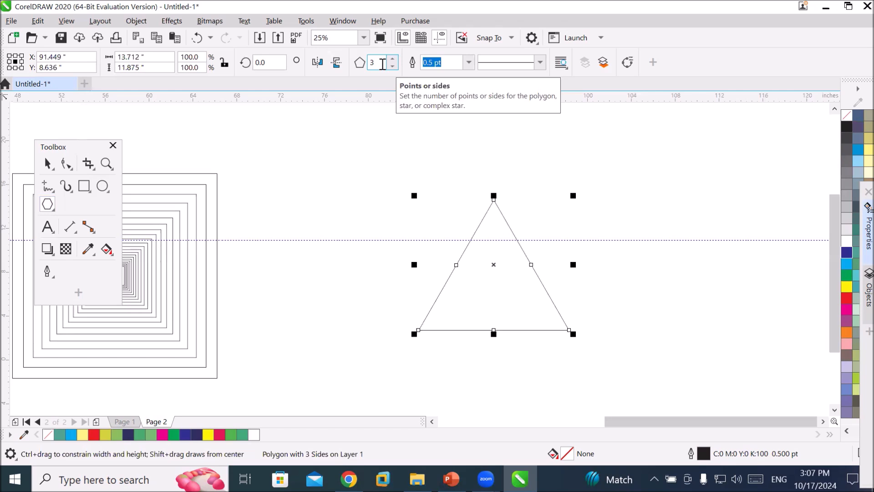
{"action": "double_click", "coordinate": [382, 64]}
{"action": "type", "text": "500"}
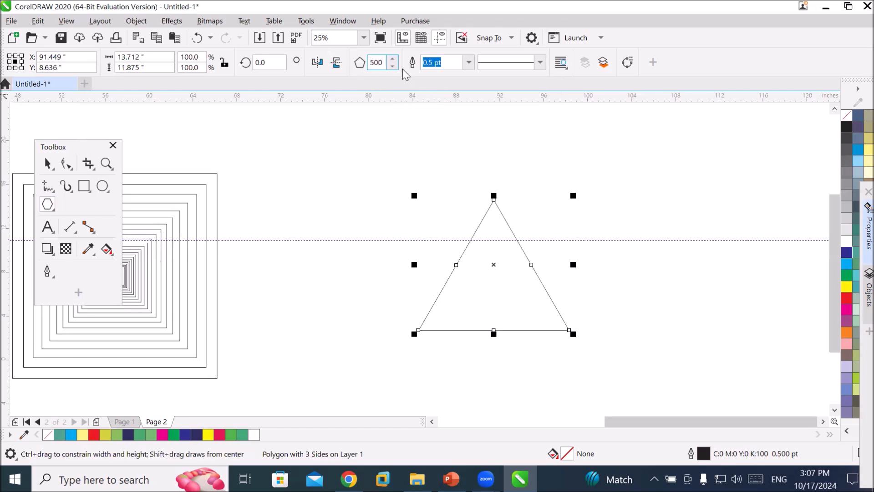
{"action": "key", "text": "Return"}
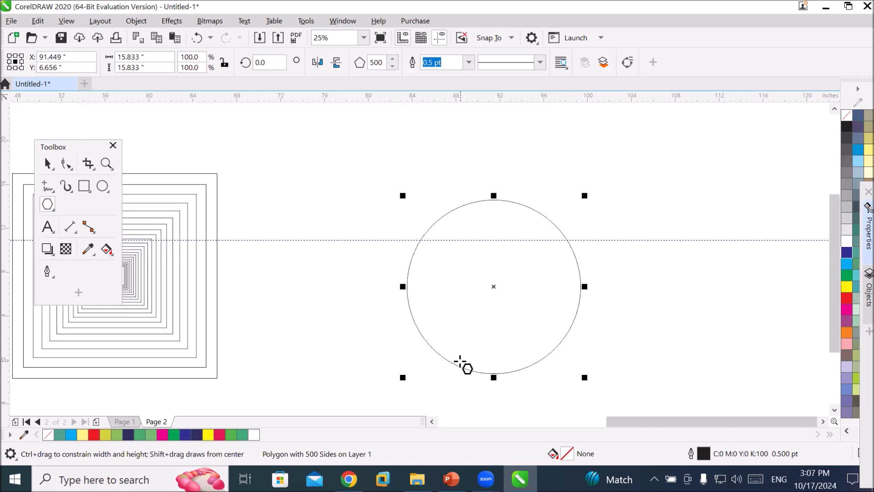
Set the polygon's number of sides to 3, then step it up to 10 sides.
{"action": "double_click", "coordinate": [382, 63]}
{"action": "type", "text": "3"}
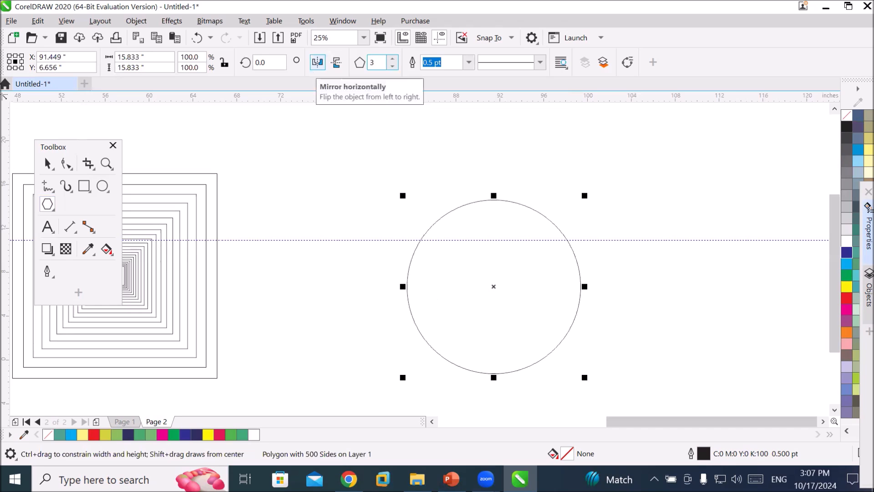
{"action": "key", "text": "Return"}
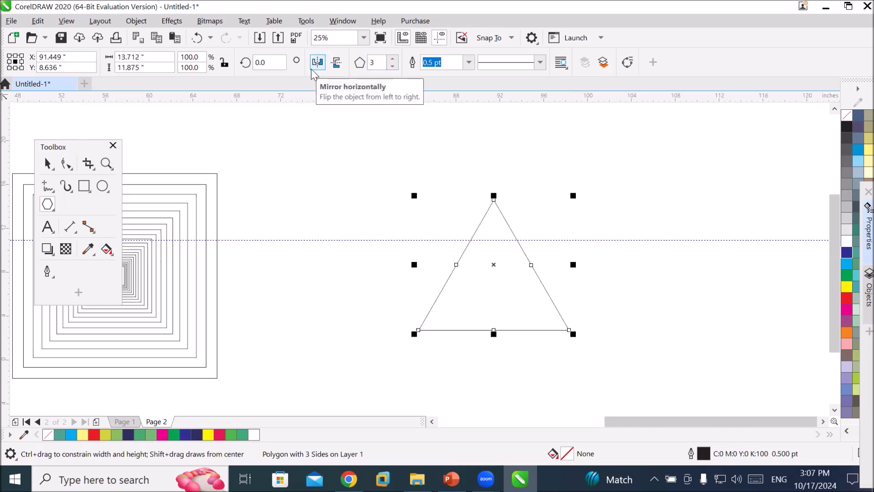
{"action": "left_click", "coordinate": [393, 59]}
{"action": "left_click", "coordinate": [393, 59]}
{"action": "left_click", "coordinate": [393, 59]}
{"action": "left_click", "coordinate": [392, 59]}
{"action": "left_click", "coordinate": [393, 59]}
{"action": "left_click", "coordinate": [393, 59]}
{"action": "left_click", "coordinate": [393, 59]}
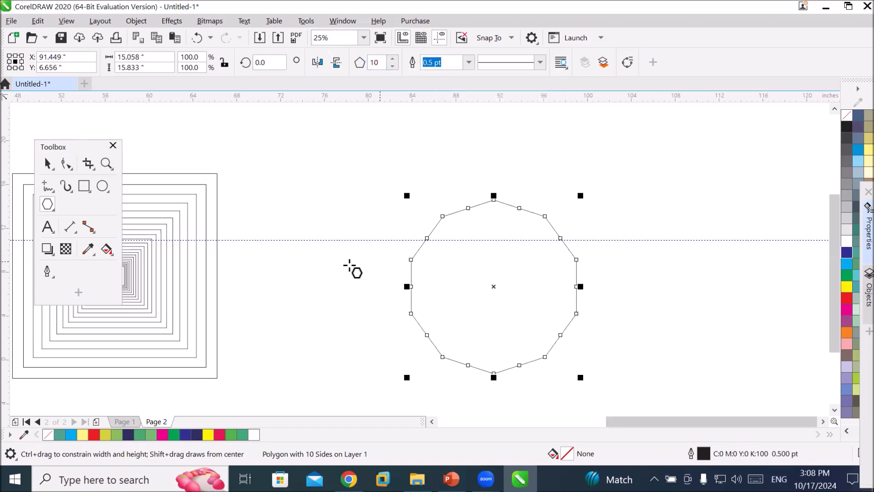
With the Shape tool, drag one node of the decagon across the shape to form a star, and fill it red.
{"action": "left_click", "coordinate": [67, 165]}
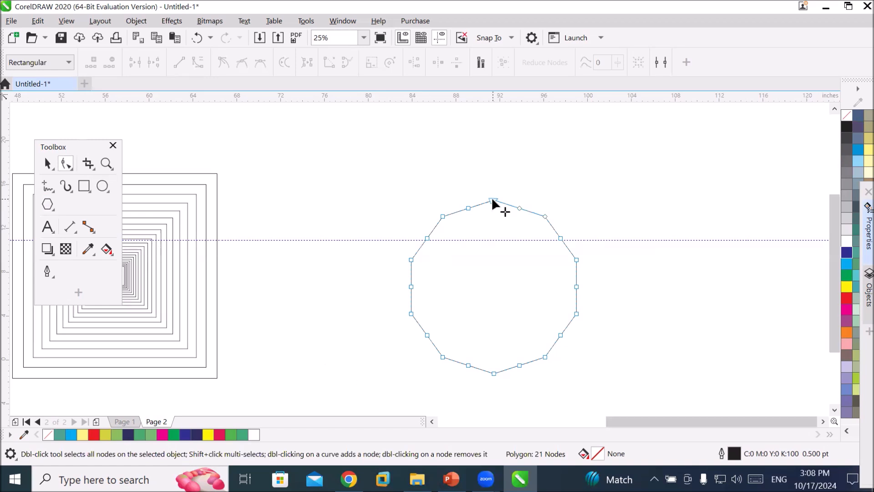
{"action": "left_click_drag", "start_coordinate": [495, 200], "coordinate": [586, 378]}
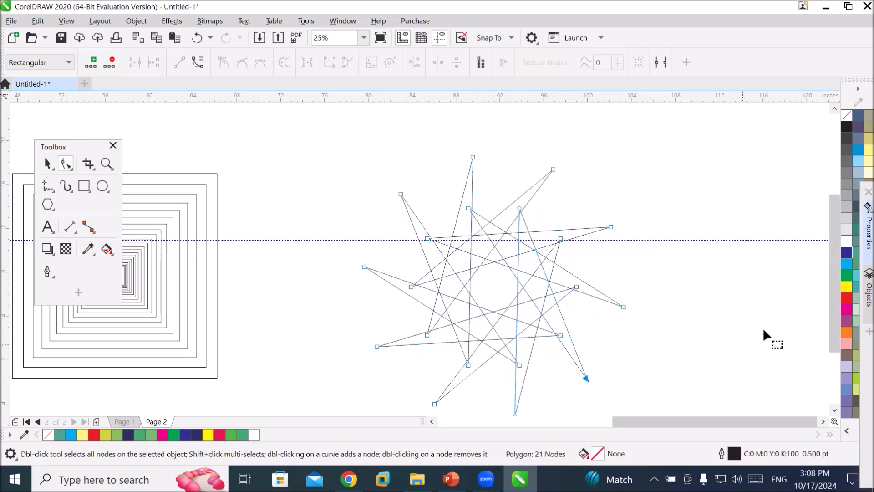
{"action": "left_click", "coordinate": [845, 297]}
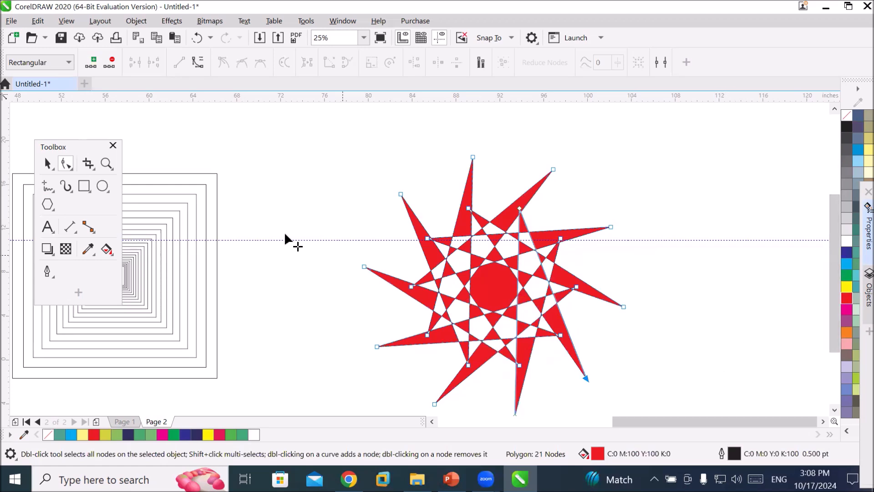
Draw a five-sided polygon about 7.3 inches wide to the left of the red star with the Polygon tool.
{"action": "left_click", "coordinate": [47, 203]}
{"action": "left_click_drag", "start_coordinate": [253, 172], "coordinate": [333, 236]}
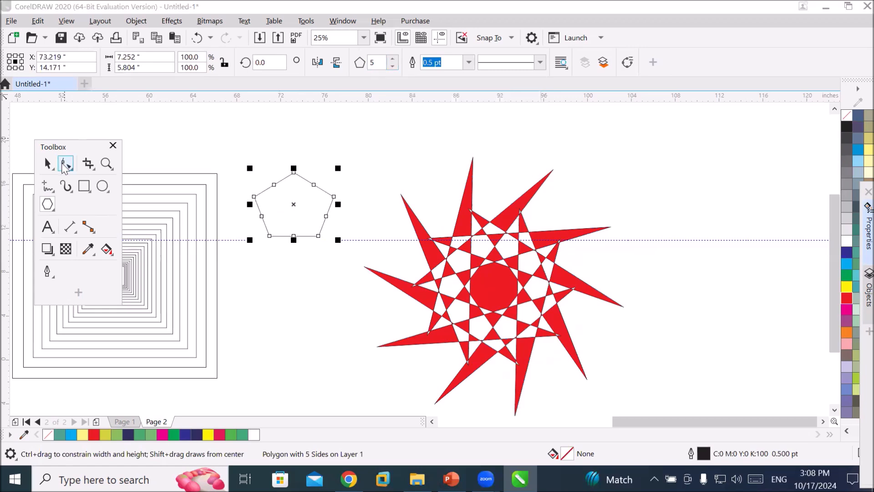
Drag the pentagon's top node down with the Shape tool to make a five-pointed star, and fill it blue.
{"action": "left_click", "coordinate": [66, 163]}
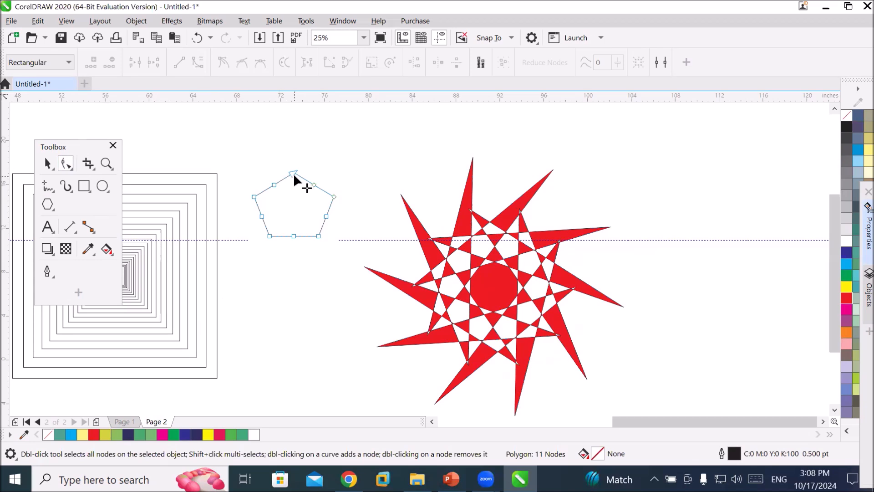
{"action": "left_click_drag", "start_coordinate": [293, 172], "coordinate": [302, 265]}
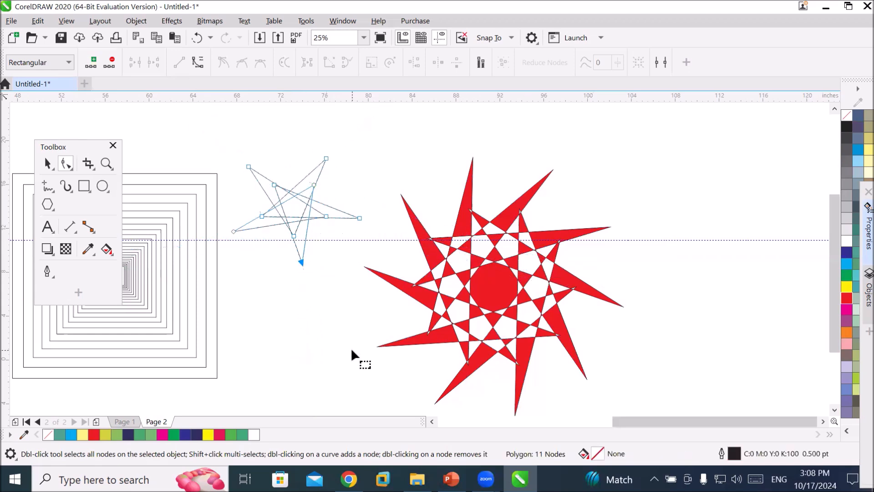
{"action": "left_click", "coordinate": [847, 266]}
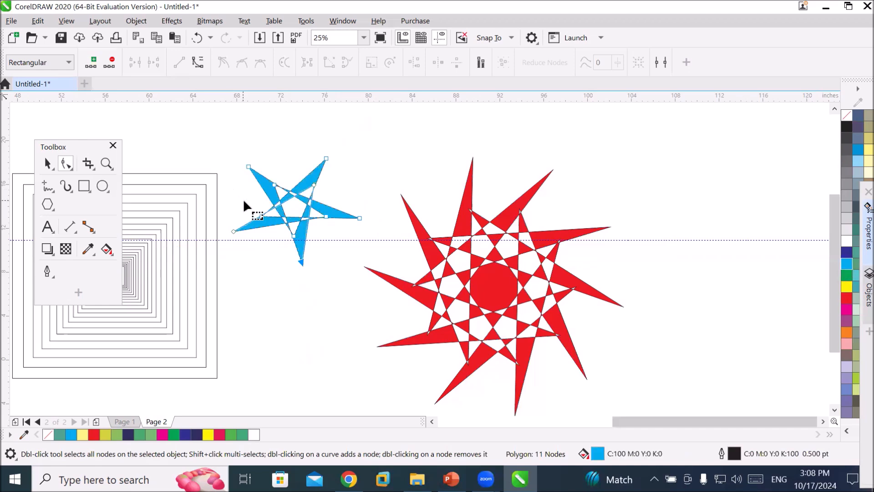
Use Smart Fill with a red fill and 1.0 pt outline to fill the five inner triangles of the blue star.
{"action": "scroll", "coordinate": [248, 203], "scroll_direction": "up", "scroll_amount": 3}
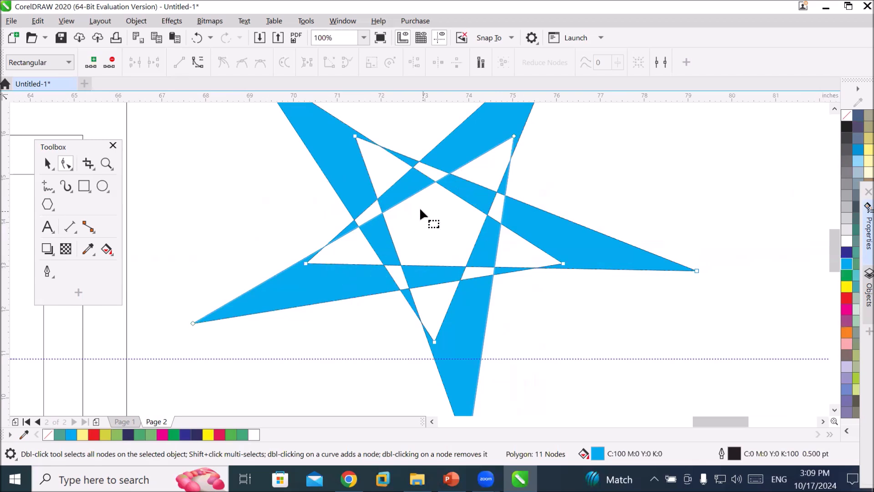
{"action": "left_click", "coordinate": [110, 253]}
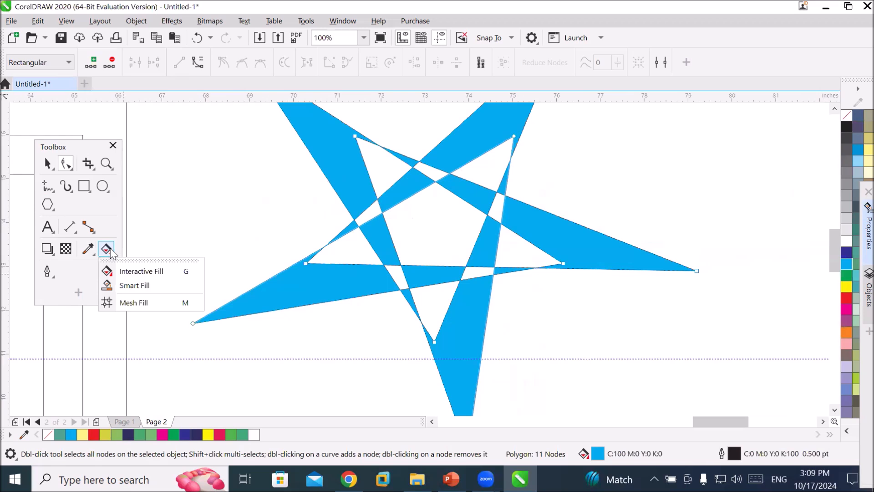
{"action": "left_click", "coordinate": [137, 288]}
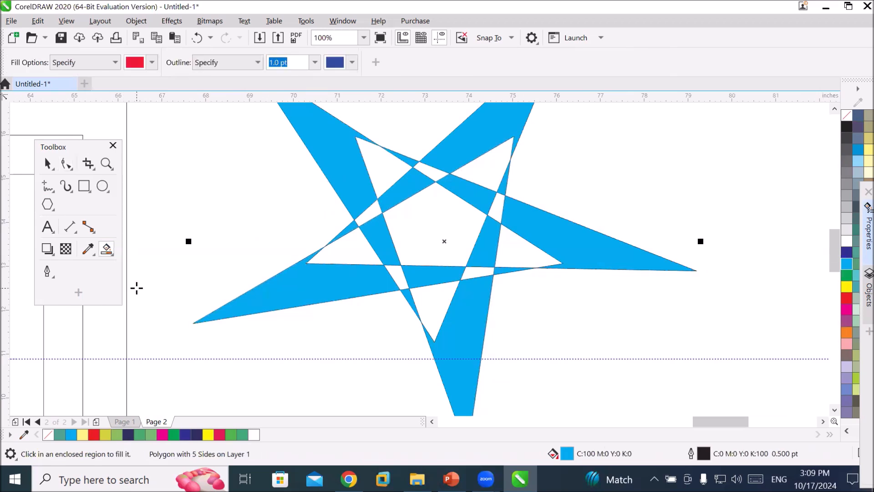
{"action": "left_click", "coordinate": [353, 64]}
{"action": "left_click", "coordinate": [332, 66]}
{"action": "left_click", "coordinate": [384, 167]}
{"action": "left_click", "coordinate": [519, 246]}
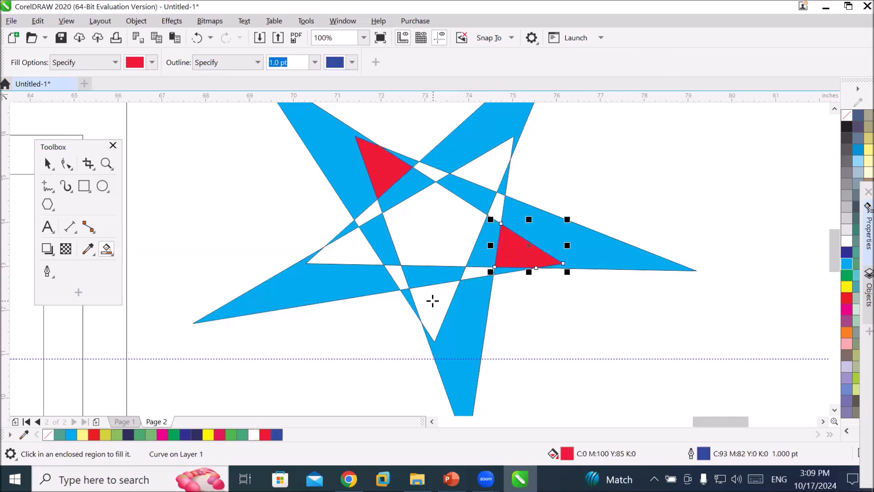
{"action": "left_click", "coordinate": [432, 300]}
{"action": "left_click", "coordinate": [340, 248]}
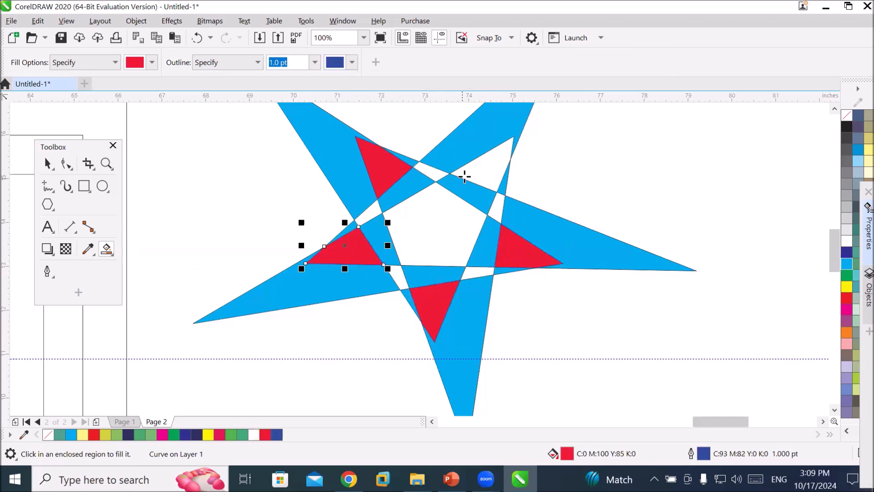
{"action": "left_click", "coordinate": [481, 172]}
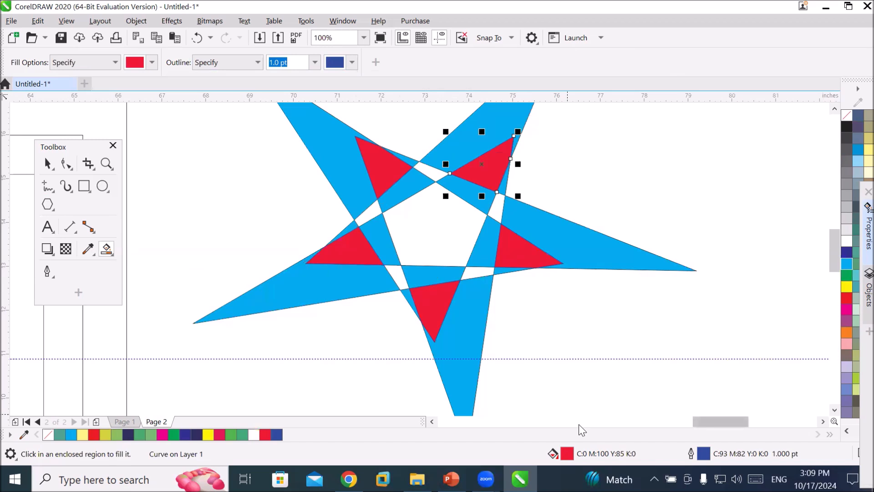
Change the Smart Fill colour to green (C61 M0 Y66 K0) and fill the star's central pentagon.
{"action": "left_click", "coordinate": [154, 63]}
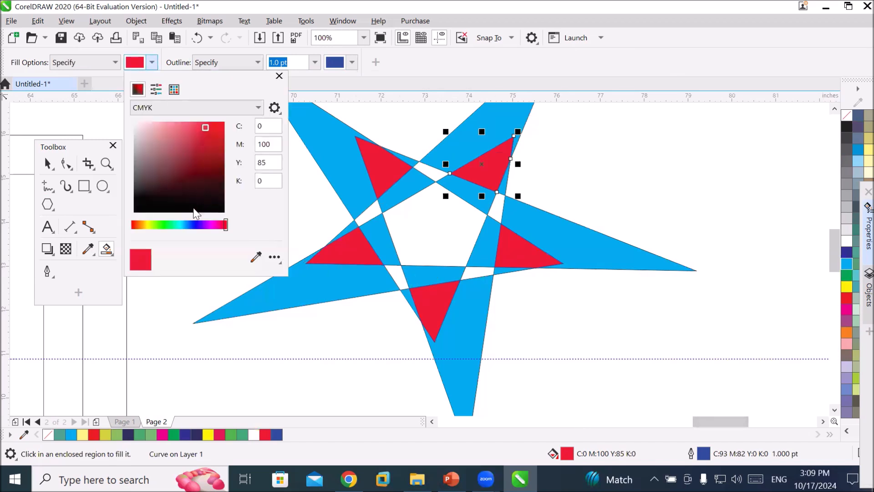
{"action": "left_click", "coordinate": [172, 225]}
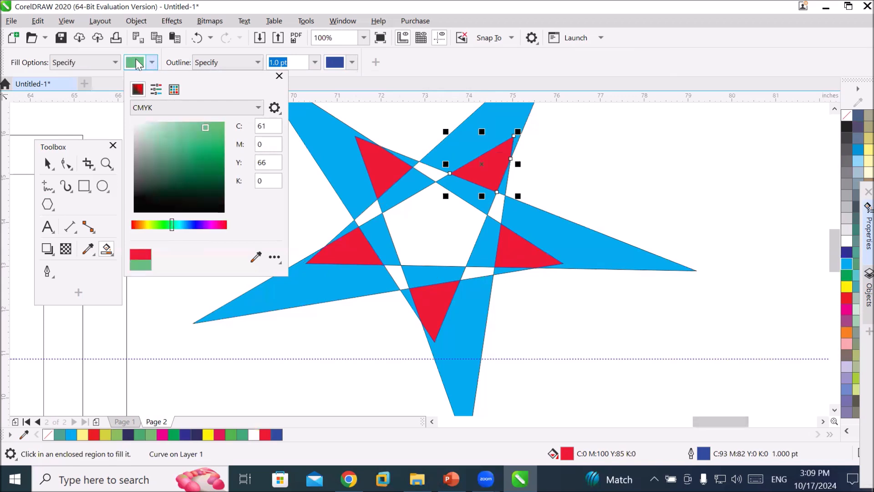
{"action": "left_click", "coordinate": [136, 63]}
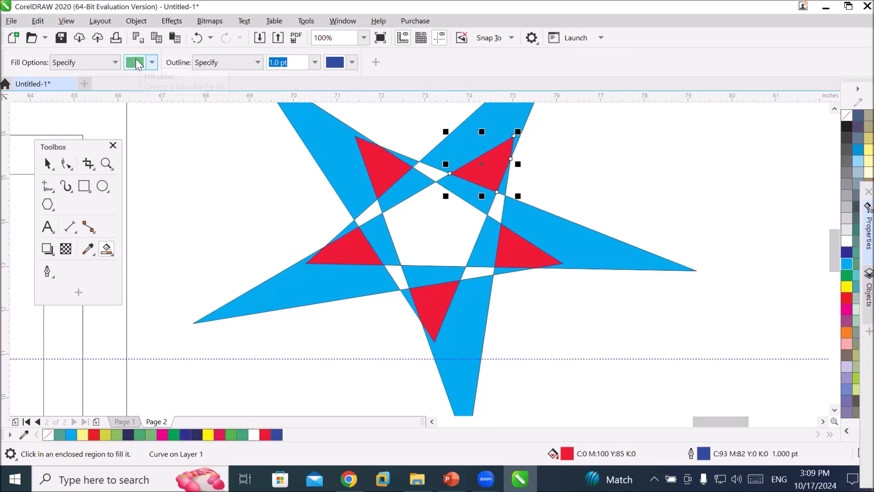
{"action": "left_click", "coordinate": [431, 225]}
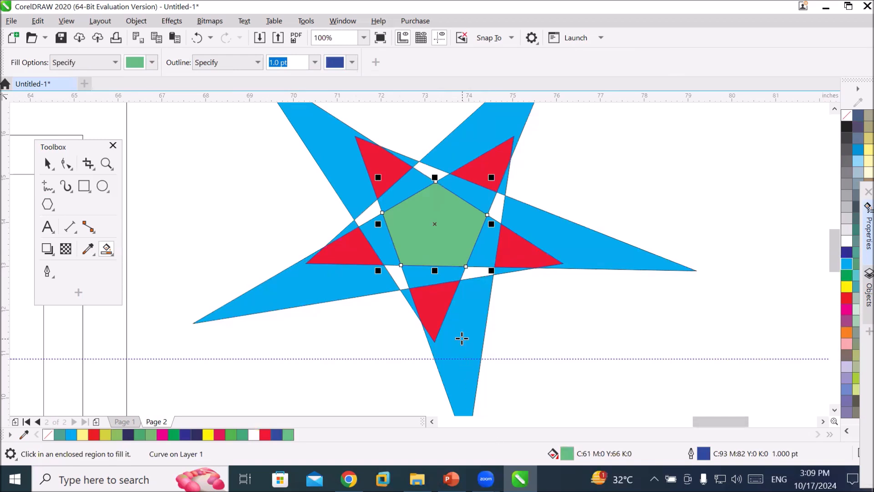
Pull the green pentagon and the five red triangles out of the star, scattering them around it.
{"action": "scroll", "coordinate": [462, 337], "scroll_direction": "down", "scroll_amount": 1}
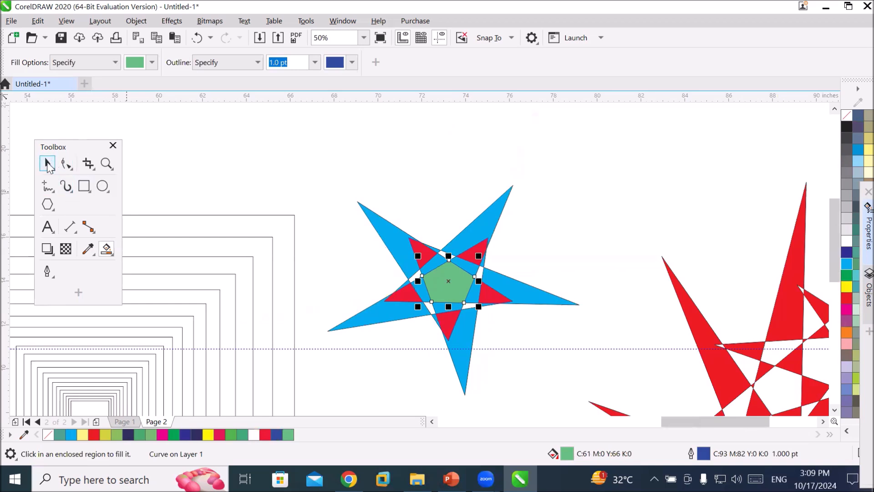
{"action": "key", "text": "space"}
{"action": "left_click_drag", "start_coordinate": [478, 248], "coordinate": [556, 217]}
{"action": "left_click_drag", "start_coordinate": [424, 251], "coordinate": [330, 206]}
{"action": "left_click_drag", "start_coordinate": [450, 280], "coordinate": [439, 170]}
{"action": "left_click_drag", "start_coordinate": [402, 299], "coordinate": [380, 376]}
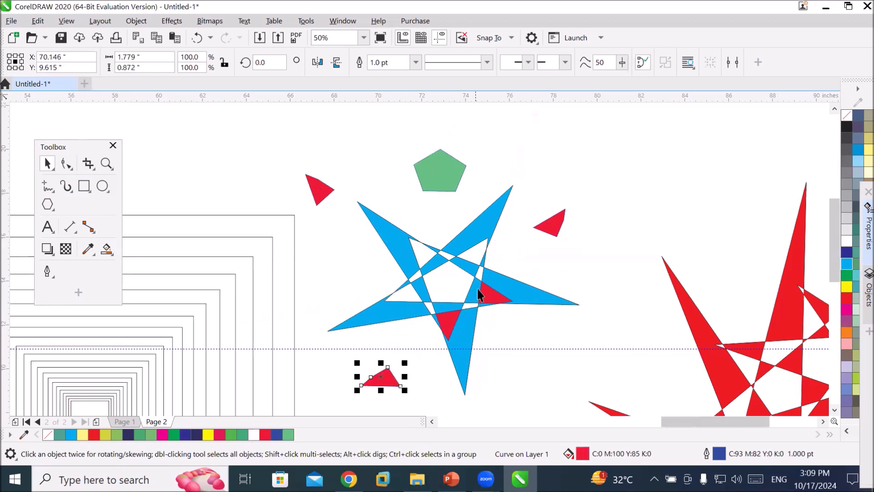
{"action": "left_click_drag", "start_coordinate": [487, 301], "coordinate": [530, 363]}
{"action": "left_click_drag", "start_coordinate": [446, 324], "coordinate": [430, 392]}
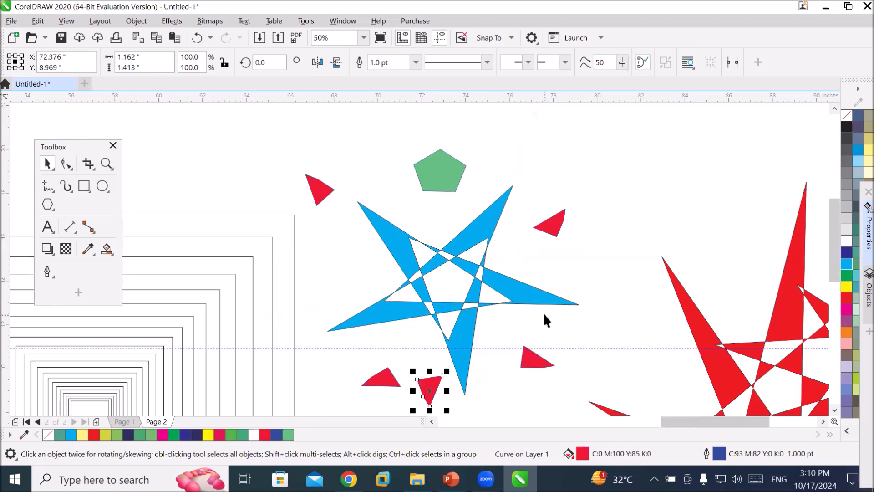
Make mirrored copies of a red triangle to build a four-triangle diamond shape.
{"action": "left_click_drag", "start_coordinate": [552, 228], "coordinate": [601, 163]}
{"action": "right_click", "coordinate": [601, 163]}
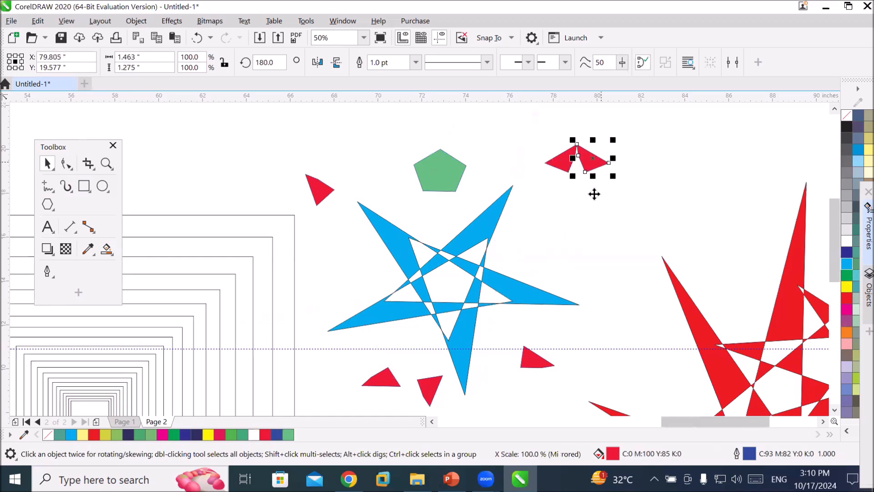
{"action": "left_click_drag", "start_coordinate": [534, 134], "coordinate": [583, 170]}
{"action": "right_click", "coordinate": [583, 169]}
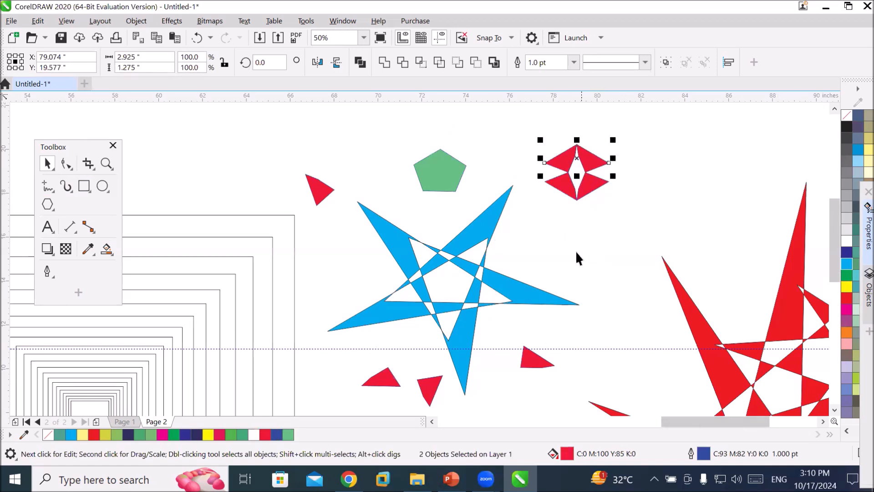
Smart Fill the empty gap in the center of the four red triangles with green.
{"action": "left_click", "coordinate": [573, 280]}
{"action": "scroll", "coordinate": [586, 170], "scroll_direction": "up", "scroll_amount": 3}
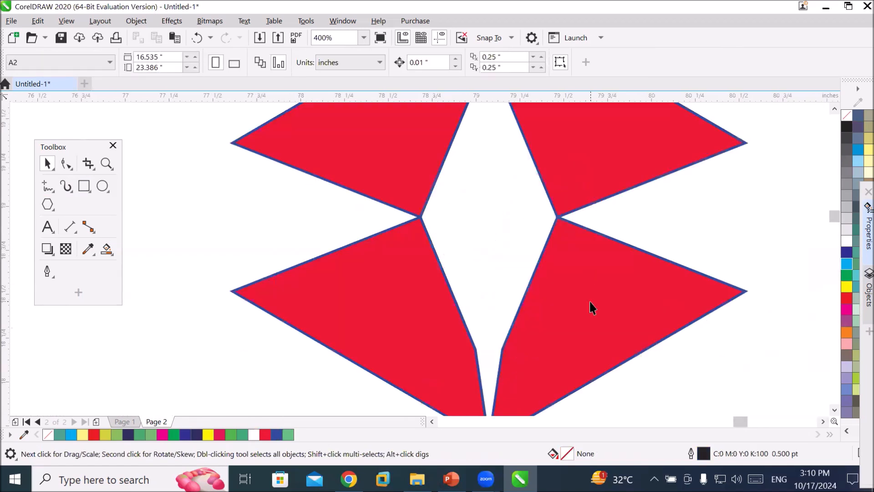
{"action": "scroll", "coordinate": [588, 302], "scroll_direction": "down", "scroll_amount": 3}
{"action": "scroll", "coordinate": [563, 354], "scroll_direction": "up", "scroll_amount": 3}
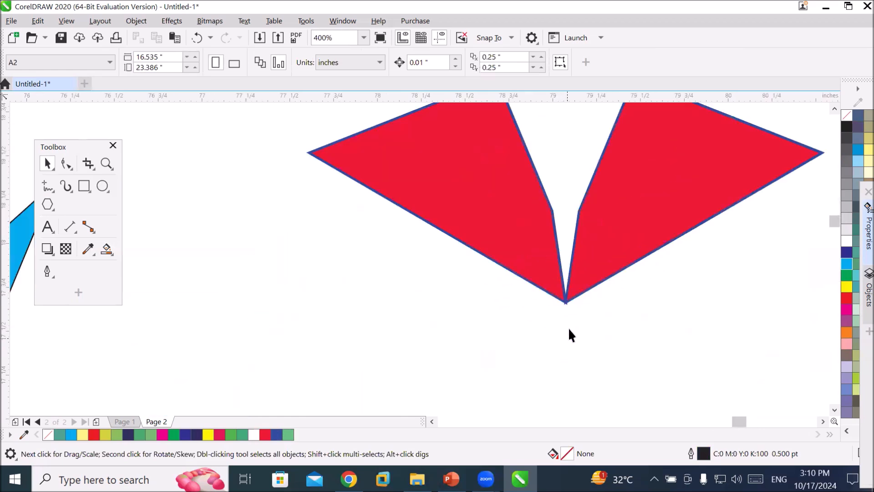
{"action": "scroll", "coordinate": [558, 304], "scroll_direction": "up", "scroll_amount": 2}
{"action": "scroll", "coordinate": [589, 302], "scroll_direction": "down", "scroll_amount": 4}
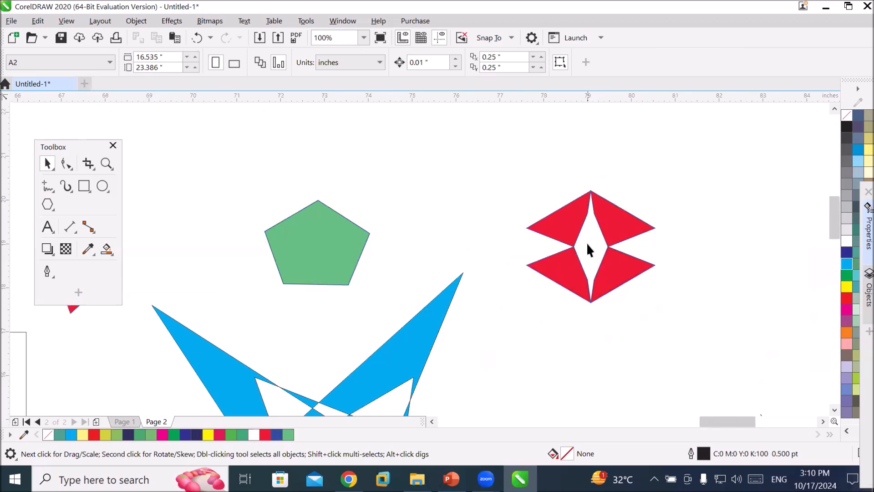
{"action": "left_click", "coordinate": [107, 250]}
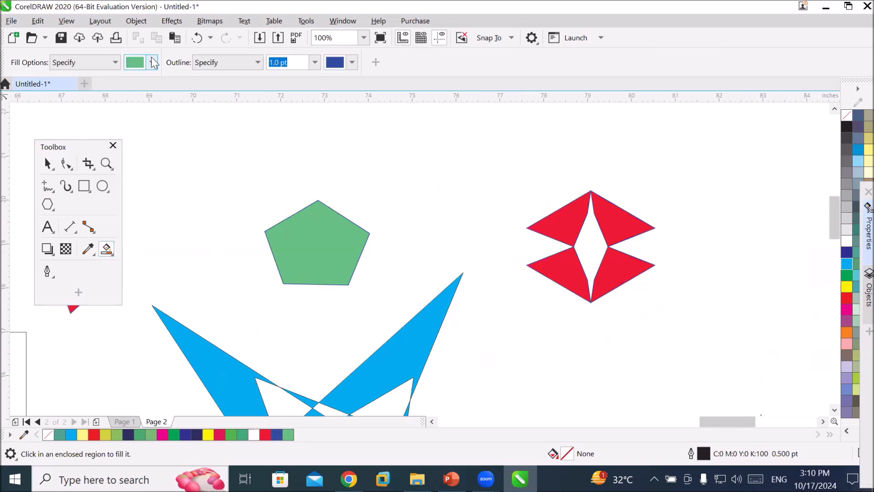
{"action": "left_click", "coordinate": [589, 245]}
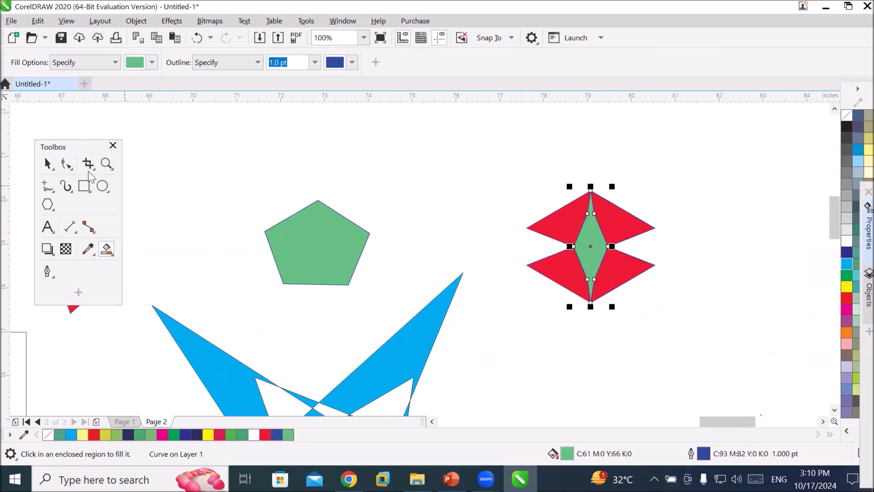
Move the new green diamond shape out of the red triangle group.
{"action": "left_click", "coordinate": [47, 163]}
{"action": "left_click_drag", "start_coordinate": [587, 237], "coordinate": [457, 187]}
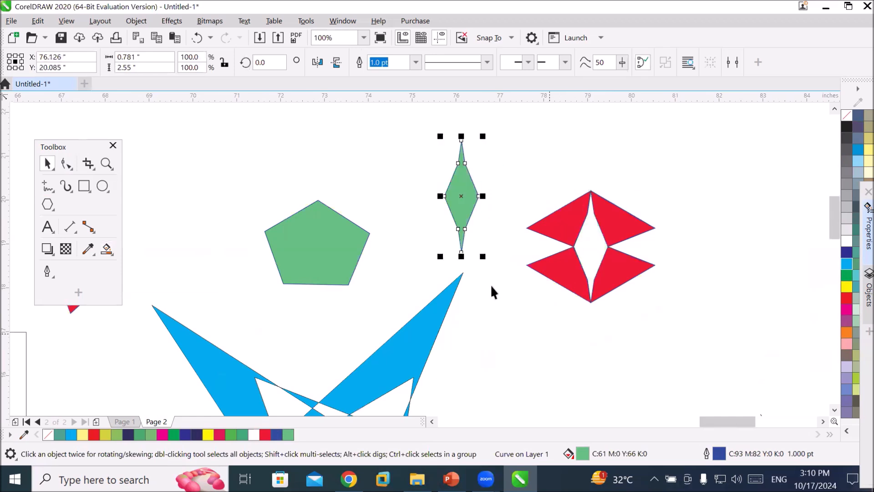
Make mirrored copies of the green diamond to form a row of four diamonds.
{"action": "left_click_drag", "start_coordinate": [440, 195], "coordinate": [490, 195]}
{"action": "left_click_drag", "start_coordinate": [417, 129], "coordinate": [450, 193]}
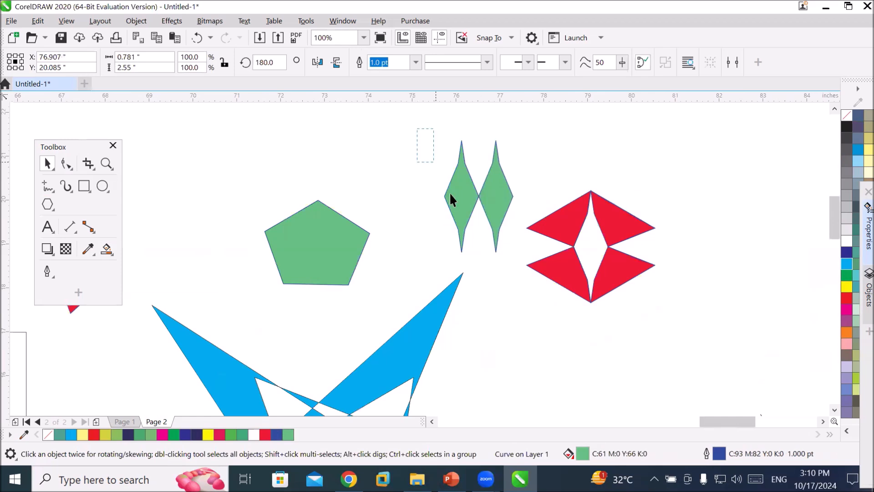
{"action": "left_click_drag", "start_coordinate": [511, 241], "coordinate": [515, 256]}
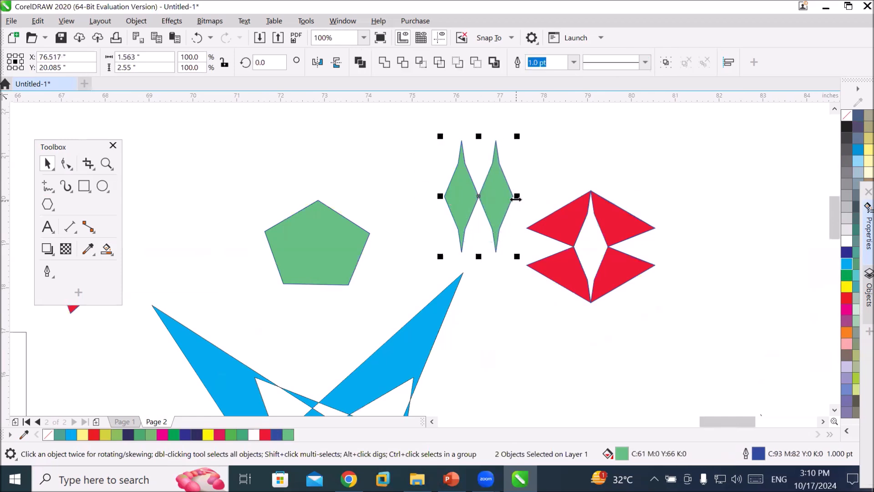
{"action": "left_click_drag", "start_coordinate": [513, 196], "coordinate": [390, 205]}
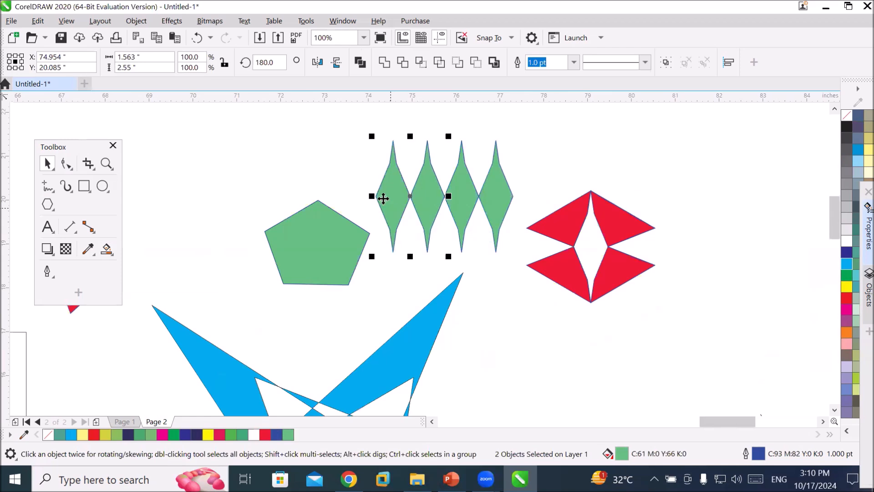
Select the four green diamonds and move them up, away from the star.
{"action": "left_click_drag", "start_coordinate": [364, 123], "coordinate": [520, 267]}
{"action": "left_click_drag", "start_coordinate": [602, 350], "coordinate": [365, 191]}
{"action": "scroll", "coordinate": [615, 353], "scroll_direction": "down", "scroll_amount": 4}
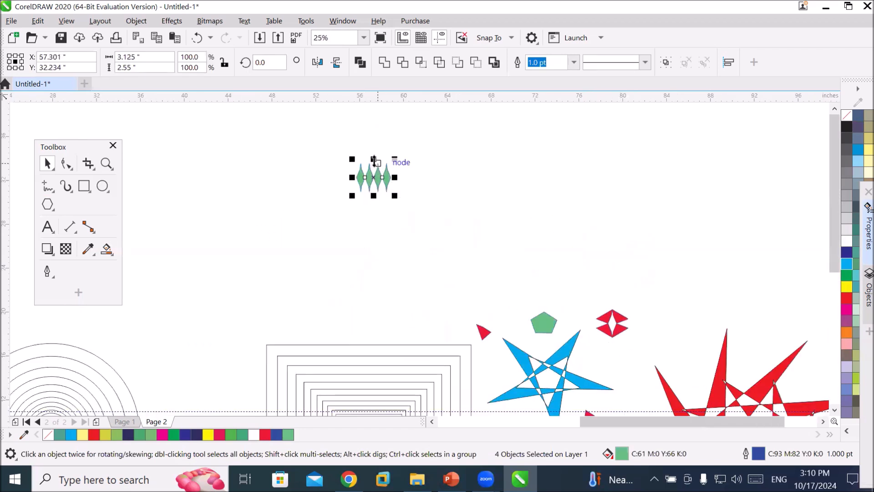
Mirror-copy the green diamond row to build two rows of eight diamonds.
{"action": "left_click_drag", "start_coordinate": [373, 159], "coordinate": [383, 203]}
{"action": "left_click_drag", "start_coordinate": [325, 155], "coordinate": [434, 250]}
{"action": "left_click_drag", "start_coordinate": [351, 191], "coordinate": [408, 206]}
{"action": "left_click", "coordinate": [385, 222]}
{"action": "scroll", "coordinate": [403, 204], "scroll_direction": "up", "scroll_amount": 2}
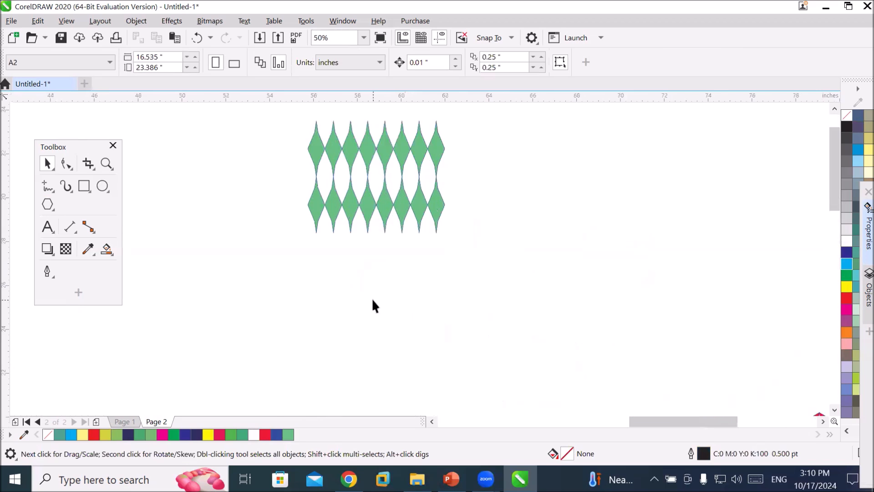
Set the Smart Fill colors to a blue fill and a yellow outline.
{"action": "scroll", "coordinate": [373, 298], "scroll_direction": "up", "scroll_amount": 2}
{"action": "scroll", "coordinate": [373, 297], "scroll_direction": "down", "scroll_amount": 4}
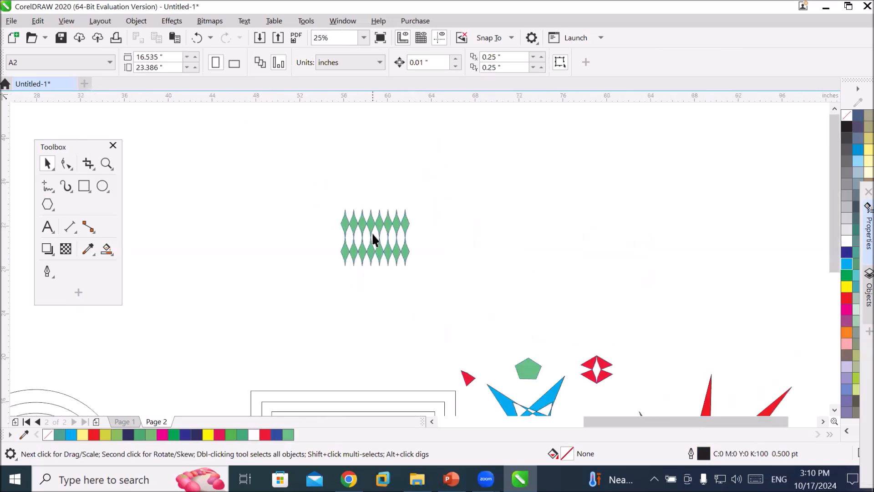
{"action": "scroll", "coordinate": [364, 236], "scroll_direction": "up", "scroll_amount": 2}
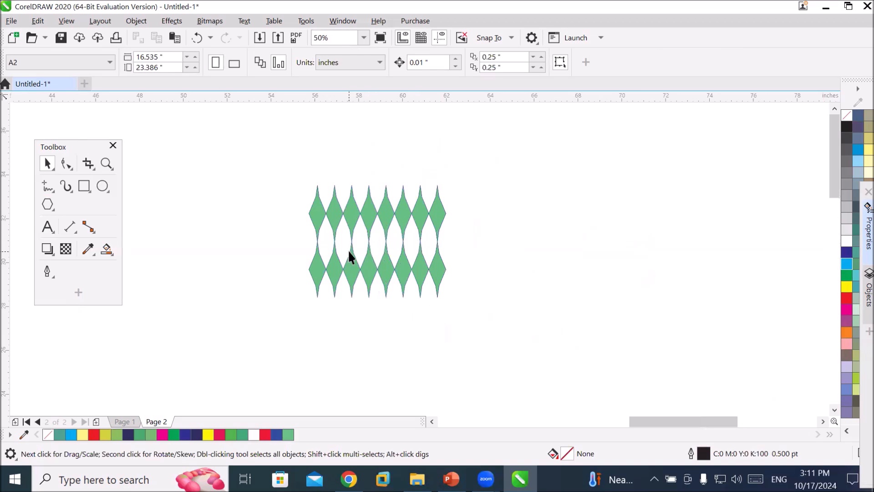
{"action": "left_click", "coordinate": [106, 248]}
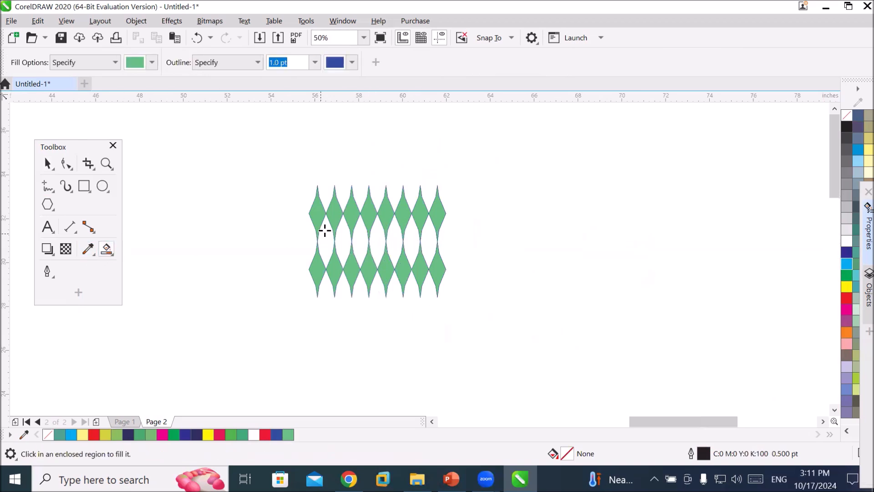
{"action": "left_click", "coordinate": [151, 63]}
{"action": "left_click", "coordinate": [152, 63]}
{"action": "left_click", "coordinate": [152, 63]}
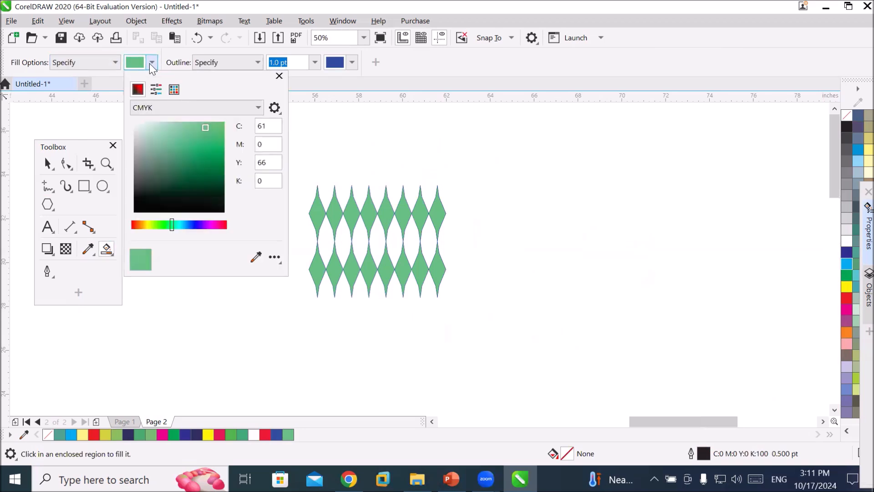
{"action": "left_click", "coordinate": [195, 225]}
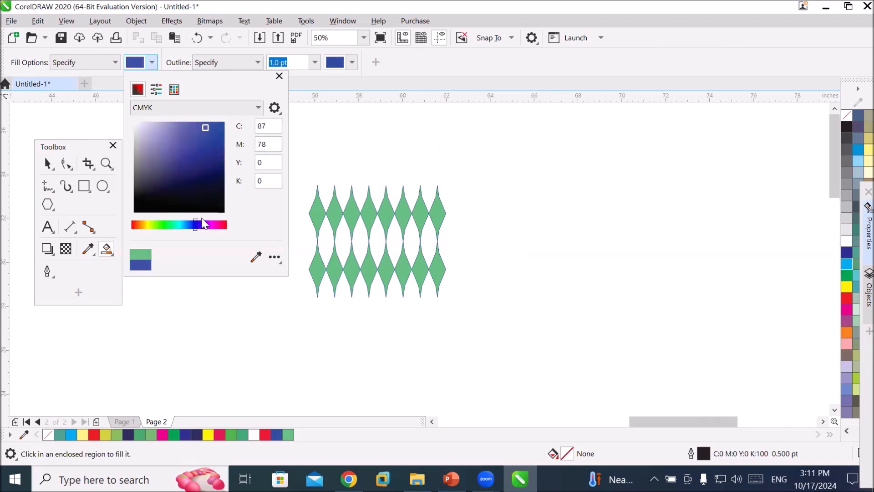
{"action": "left_click", "coordinate": [353, 65]}
{"action": "left_click", "coordinate": [354, 64]}
{"action": "left_click", "coordinate": [354, 65]}
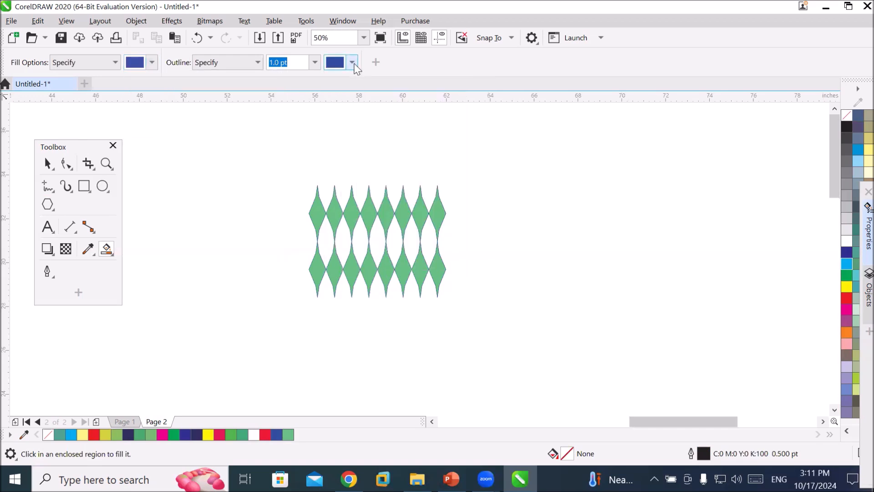
{"action": "left_click", "coordinate": [353, 65]}
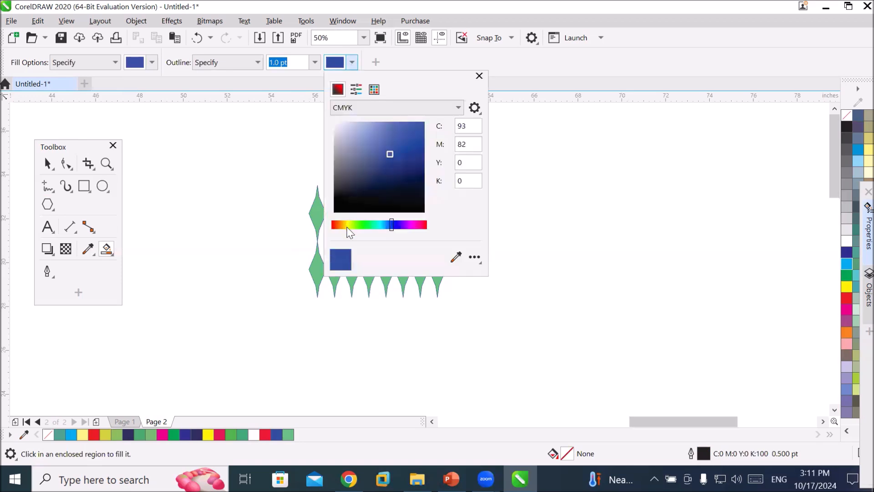
{"action": "left_click", "coordinate": [347, 227]}
{"action": "left_click", "coordinate": [401, 131]}
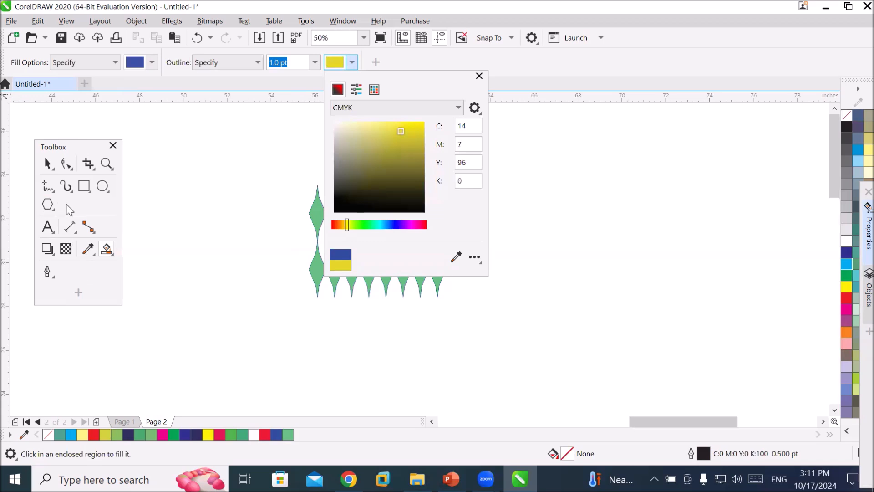
{"action": "left_click", "coordinate": [146, 232]}
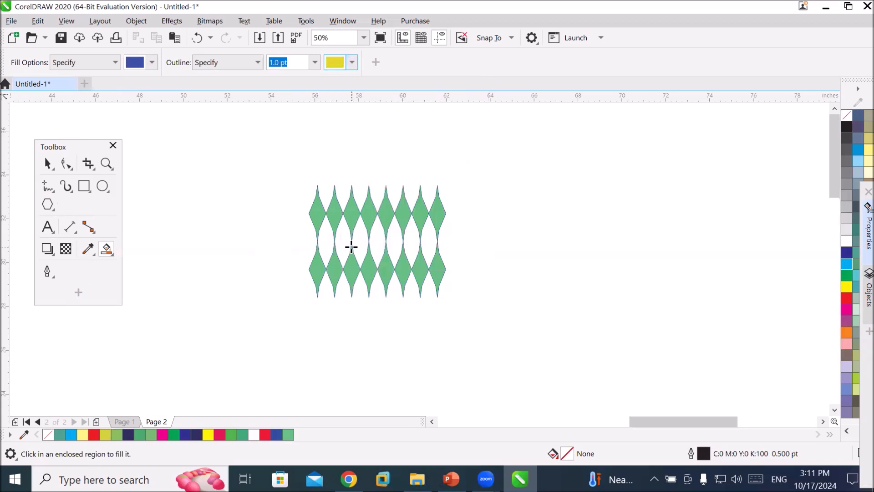
Smart Fill the four gaps between the diamonds in the middle of the pattern.
{"action": "left_click", "coordinate": [360, 242]}
{"action": "left_click", "coordinate": [399, 240]}
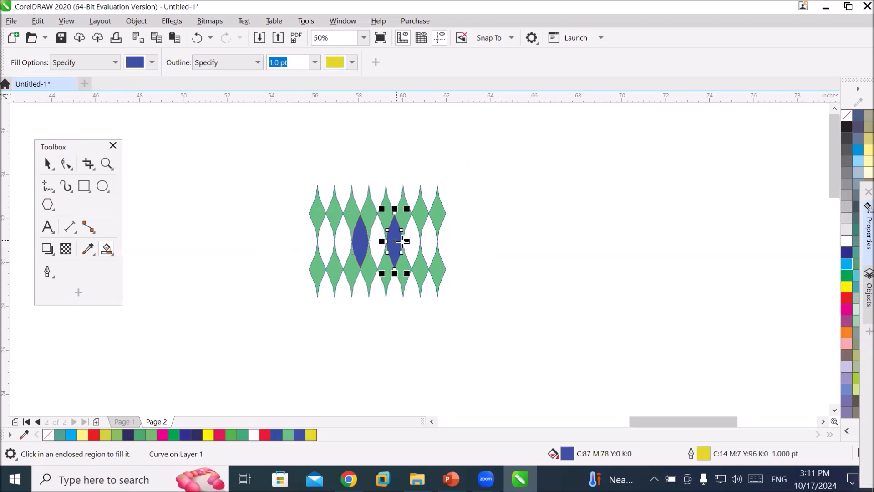
{"action": "left_click", "coordinate": [427, 243]}
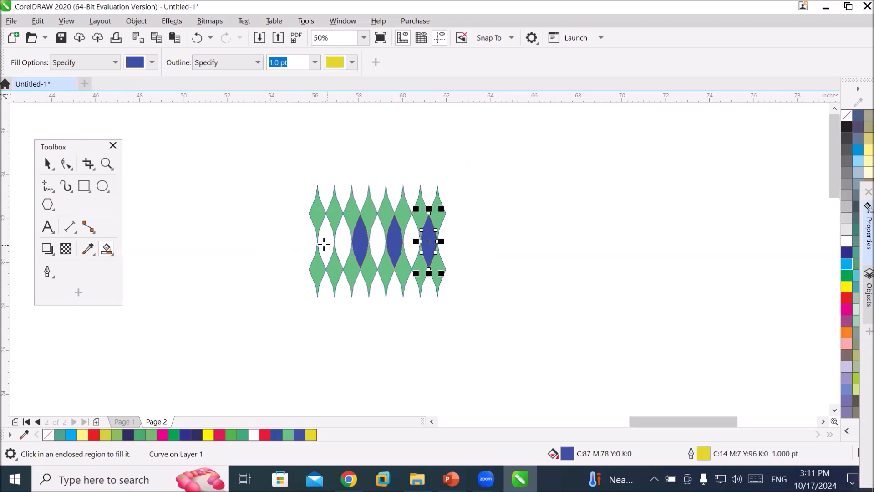
{"action": "left_click", "coordinate": [325, 242]}
Select the whole diamond pattern and mirror a copy to its right, doubling its width.
{"action": "left_click", "coordinate": [48, 162]}
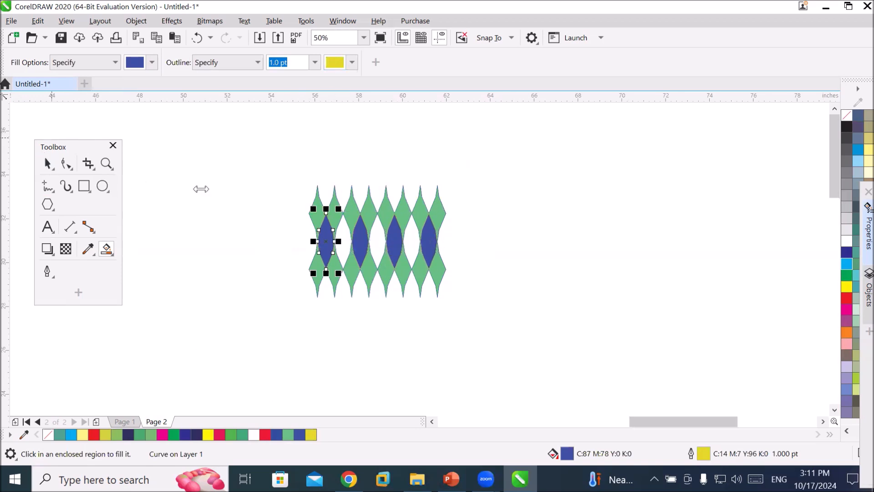
{"action": "left_click_drag", "start_coordinate": [228, 160], "coordinate": [540, 356]}
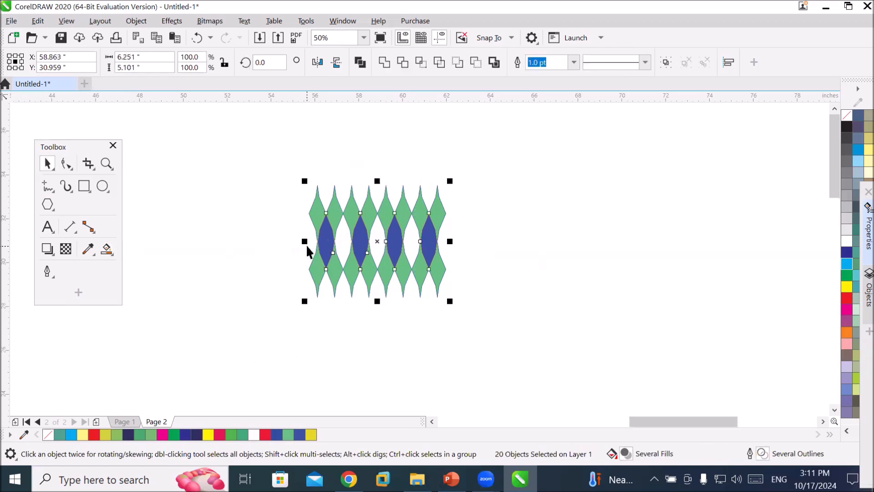
{"action": "left_click_drag", "start_coordinate": [304, 241], "coordinate": [455, 252]}
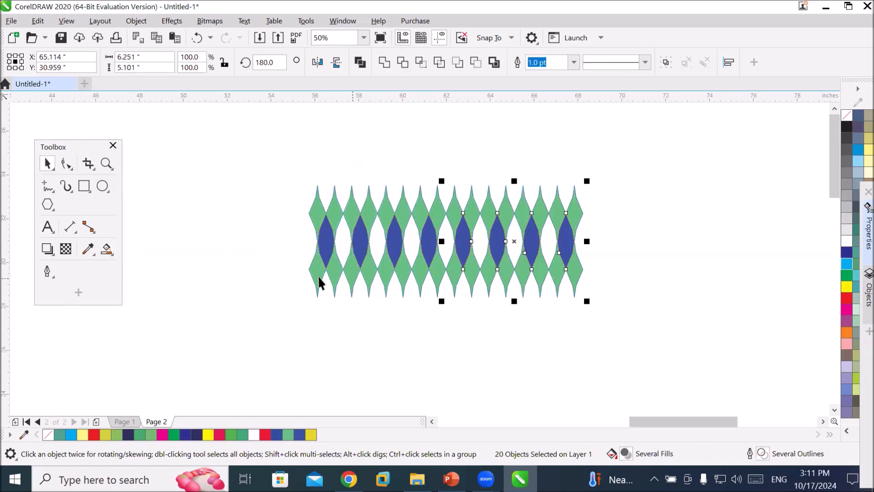
Select the widened pattern and mirror a copy downward beneath it.
{"action": "left_click_drag", "start_coordinate": [293, 156], "coordinate": [671, 358]}
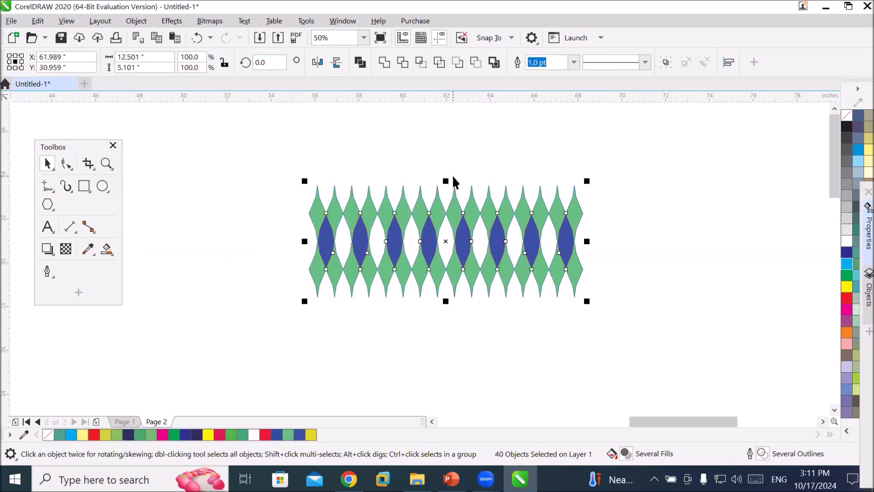
{"action": "left_click_drag", "start_coordinate": [449, 179], "coordinate": [466, 296]}
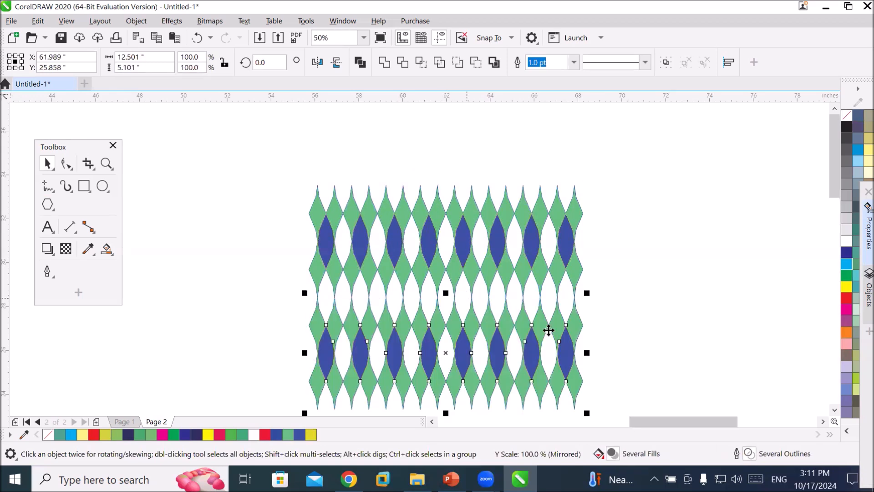
{"action": "left_click", "coordinate": [634, 329]}
{"action": "scroll", "coordinate": [634, 329], "scroll_direction": "down", "scroll_amount": 1}
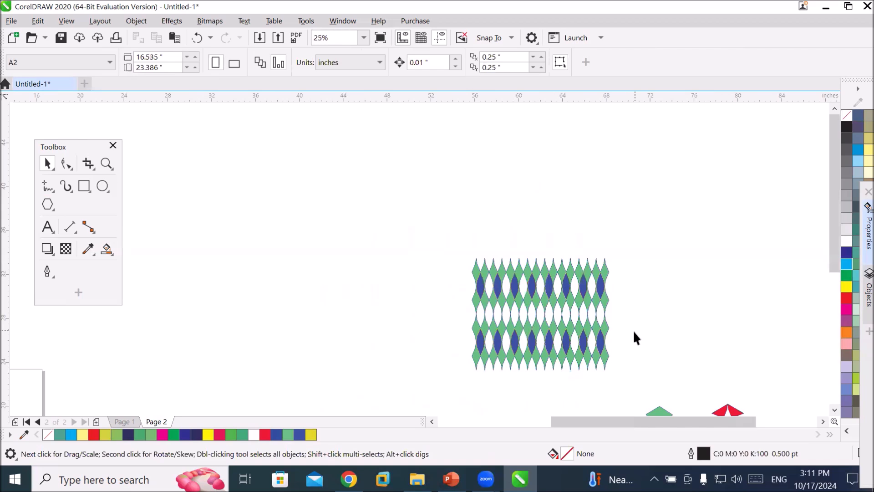
Draw a five-pointed star about 11.7 by 10.1 inches with the Star tool.
{"action": "left_click", "coordinate": [45, 205]}
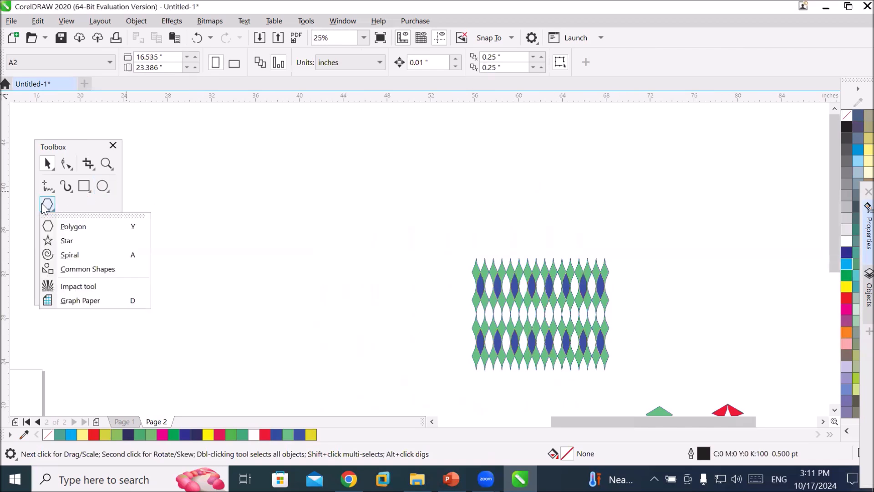
{"action": "left_click", "coordinate": [67, 240]}
{"action": "left_click_drag", "start_coordinate": [223, 174], "coordinate": [359, 289]}
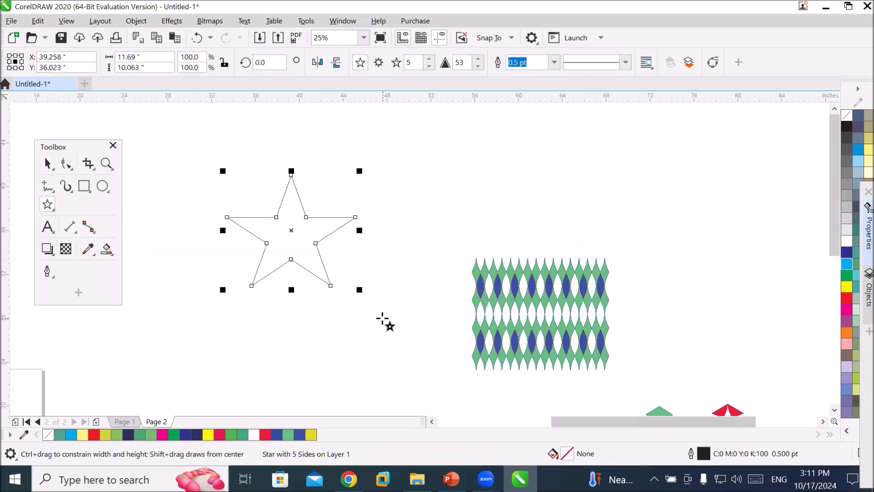
Reshape the star's inner nodes into thin spikes with the Shape tool and color it light yellow.
{"action": "left_click", "coordinate": [66, 163]}
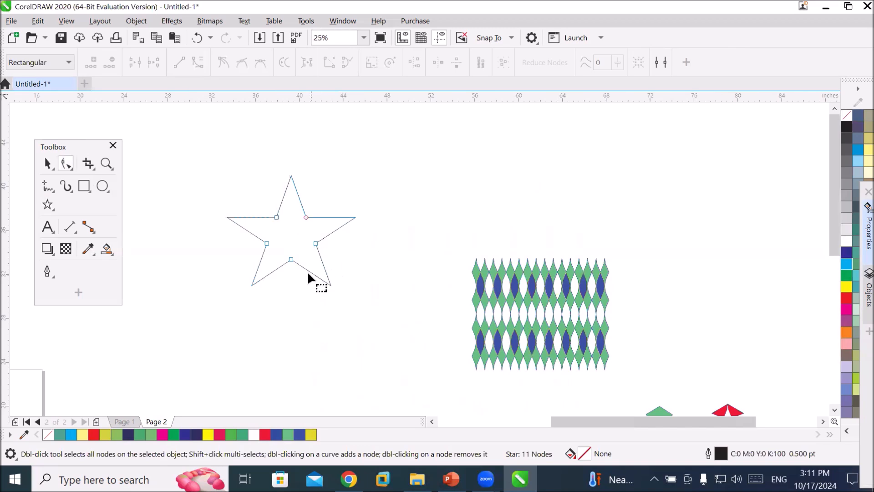
{"action": "left_click_drag", "start_coordinate": [290, 259], "coordinate": [289, 241]}
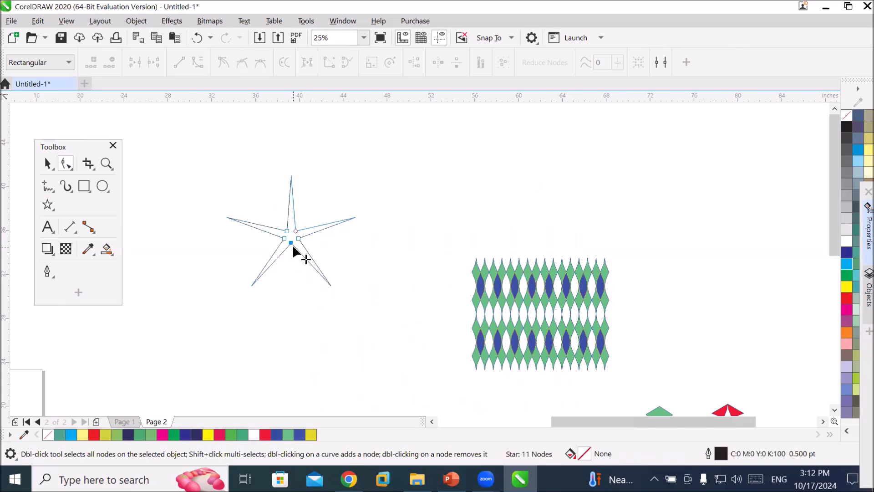
{"action": "left_click_drag", "start_coordinate": [290, 242], "coordinate": [291, 260]}
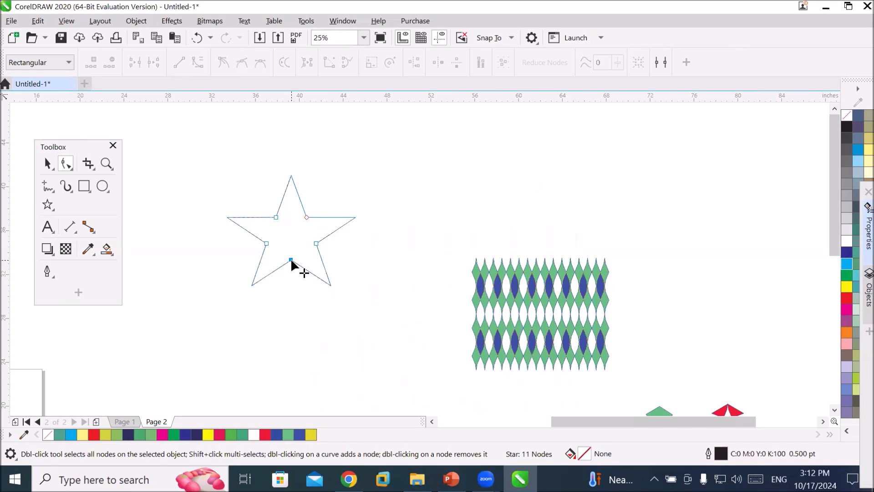
{"action": "left_click_drag", "start_coordinate": [291, 258], "coordinate": [338, 403]}
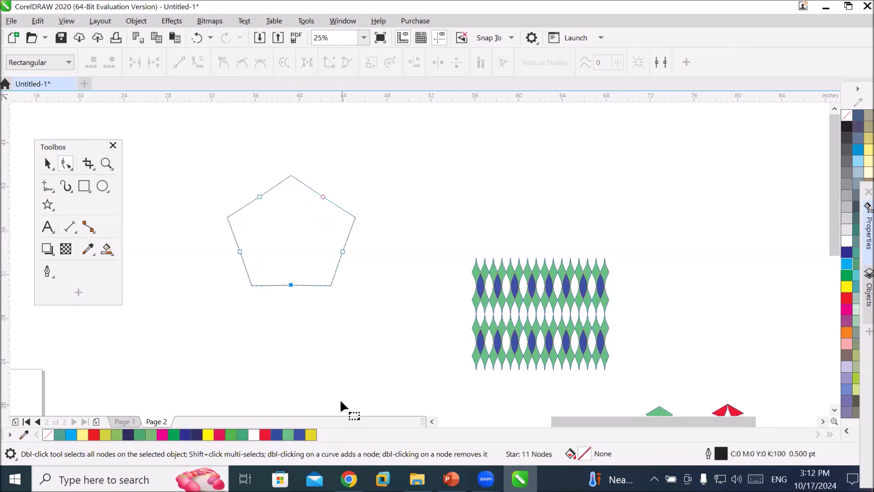
{"action": "left_click_drag", "start_coordinate": [289, 283], "coordinate": [293, 244]}
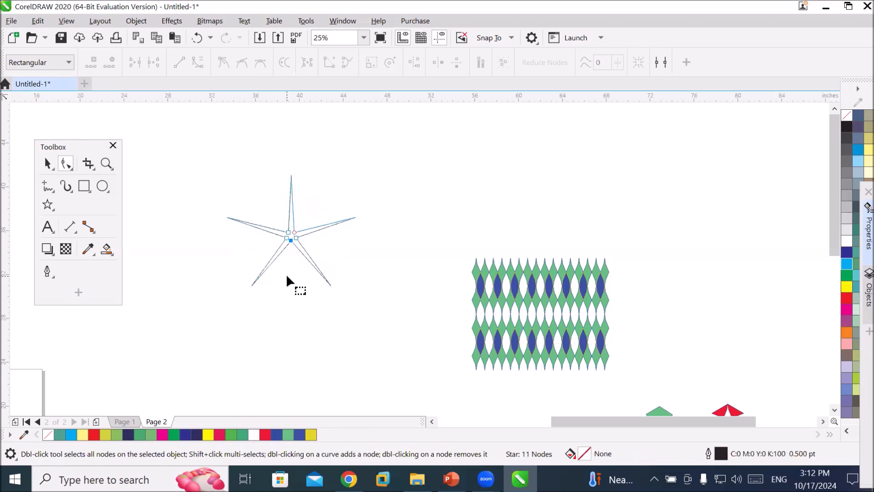
{"action": "right_click", "coordinate": [855, 172]}
{"action": "left_click", "coordinate": [855, 175]}
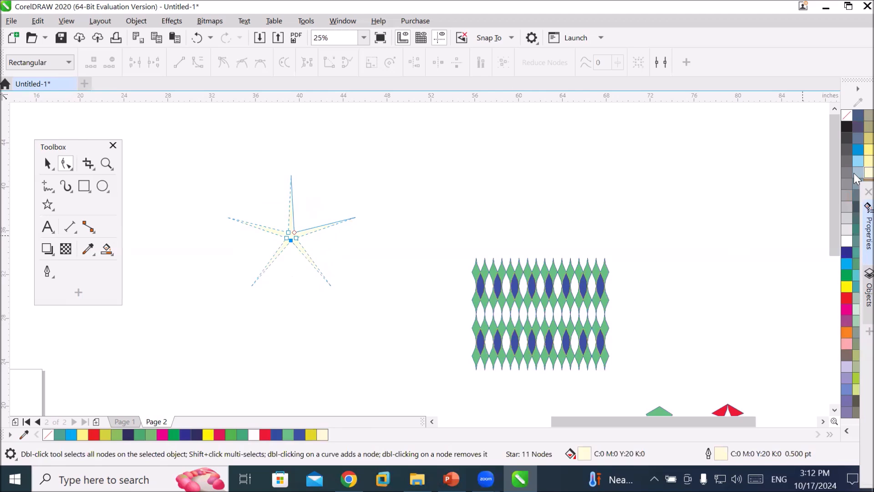
Draw a large rectangle about 65 by 62 inches and fill it dark blue.
{"action": "scroll", "coordinate": [314, 255], "scroll_direction": "down", "scroll_amount": 4}
{"action": "left_click", "coordinate": [84, 190]}
{"action": "left_click_drag", "start_coordinate": [493, 144], "coordinate": [671, 313]}
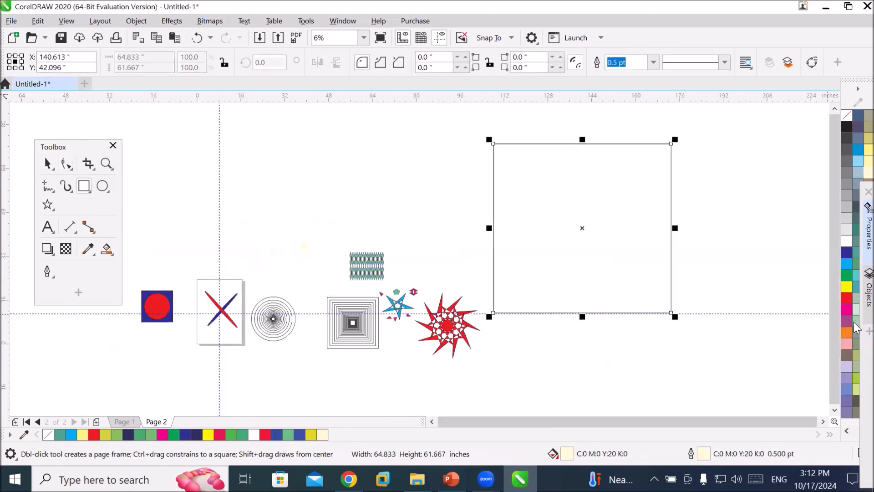
{"action": "left_click", "coordinate": [847, 253]}
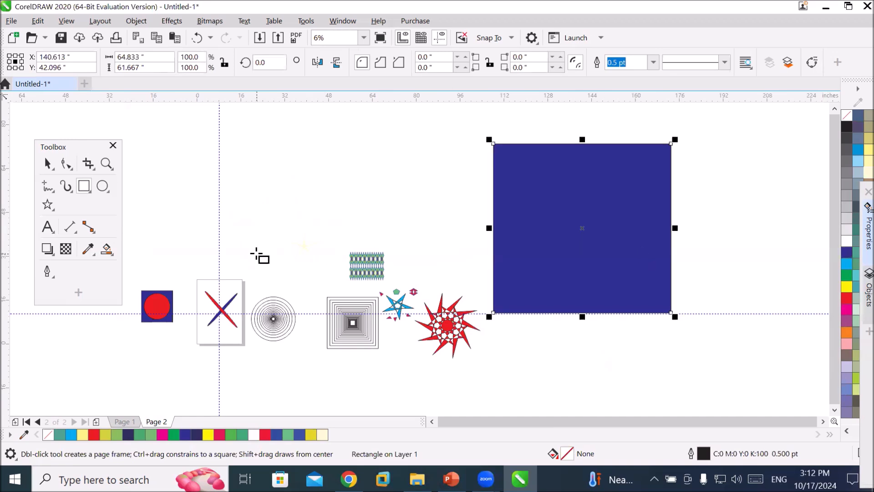
{"action": "left_click", "coordinate": [47, 163]}
{"action": "left_click_drag", "start_coordinate": [260, 206], "coordinate": [313, 270]}
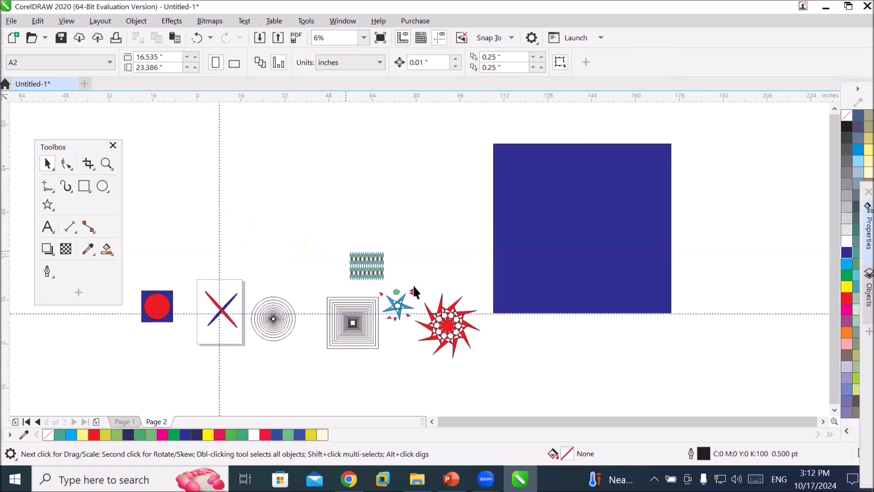
{"action": "left_click_drag", "start_coordinate": [822, 417], "coordinate": [824, 419]}
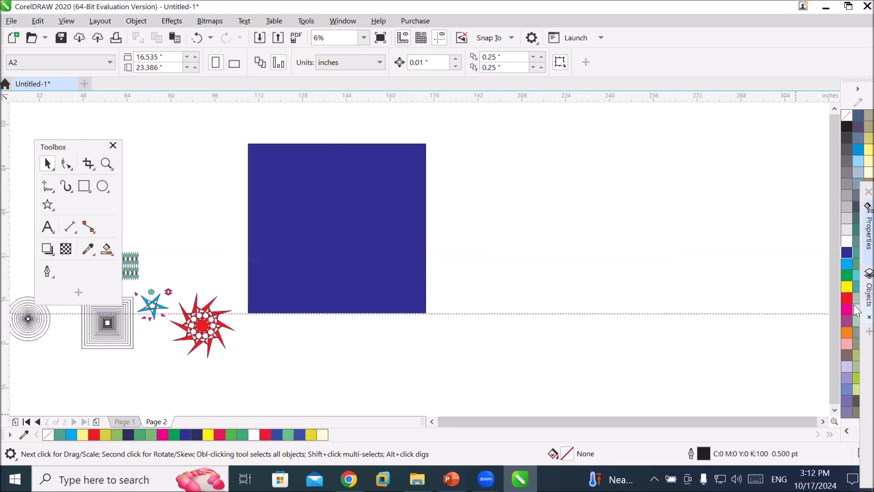
Open the Objects docker and browse the pages and layers listed in it.
{"action": "left_click", "coordinate": [868, 296]}
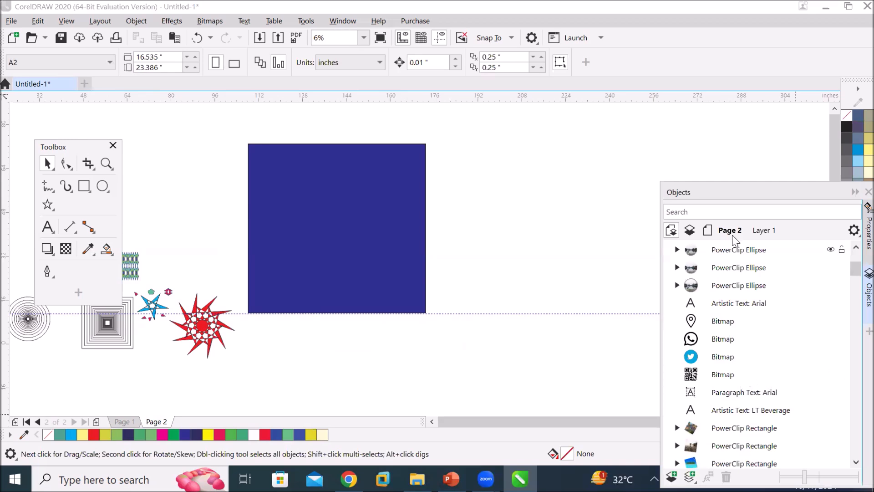
{"action": "left_click_drag", "start_coordinate": [694, 197], "coordinate": [655, 123]}
{"action": "scroll", "coordinate": [718, 273], "scroll_direction": "up", "scroll_amount": 8}
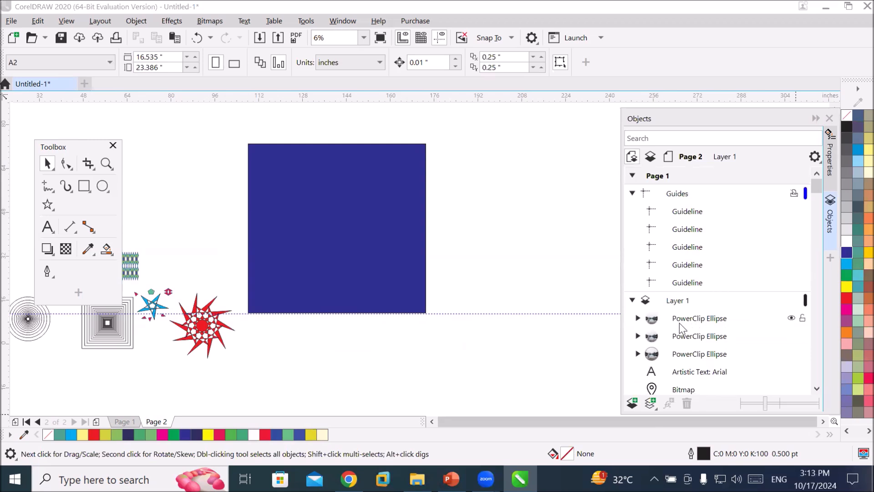
{"action": "scroll", "coordinate": [679, 323], "scroll_direction": "down", "scroll_amount": 3}
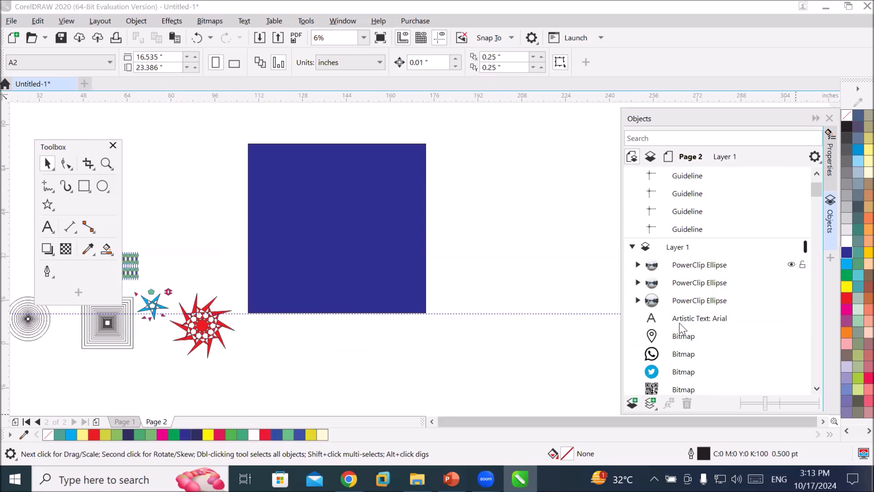
{"action": "scroll", "coordinate": [680, 323], "scroll_direction": "up", "scroll_amount": 3}
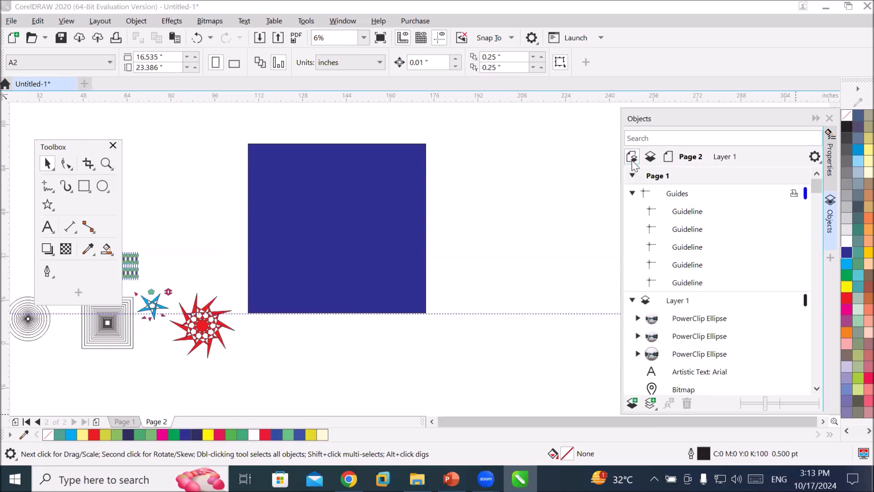
{"action": "left_click", "coordinate": [633, 301]}
{"action": "left_click", "coordinate": [631, 193]}
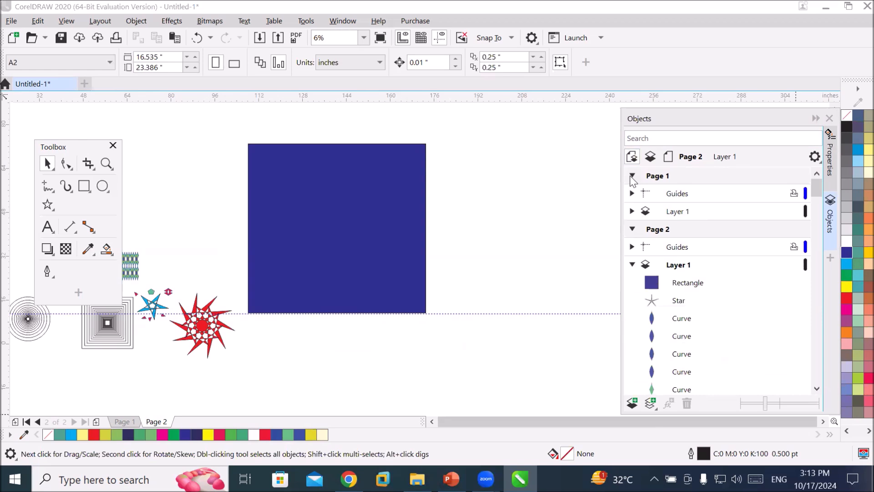
Move the light yellow star onto the blue rectangle and bring it in front of the rectangle in the Objects docker.
{"action": "left_click", "coordinate": [632, 175]}
{"action": "left_click", "coordinate": [679, 271]}
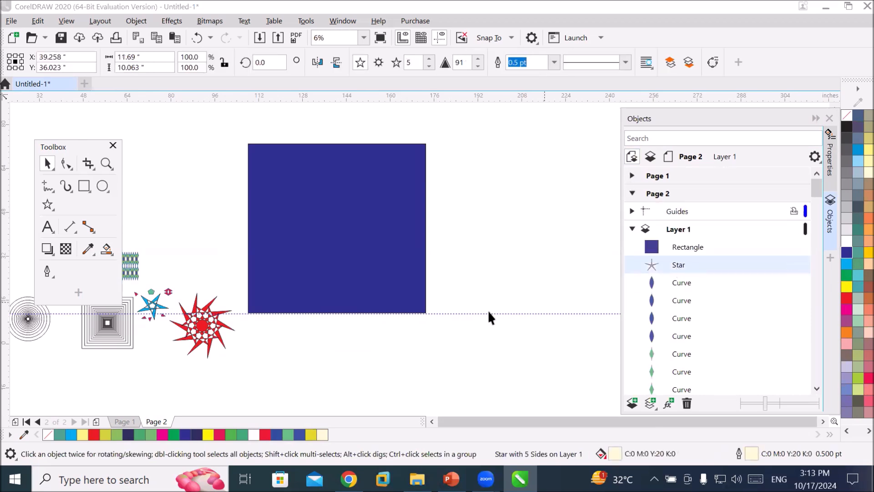
{"action": "left_click_drag", "start_coordinate": [96, 149], "coordinate": [485, 324]}
{"action": "left_click_drag", "start_coordinate": [59, 241], "coordinate": [282, 176]}
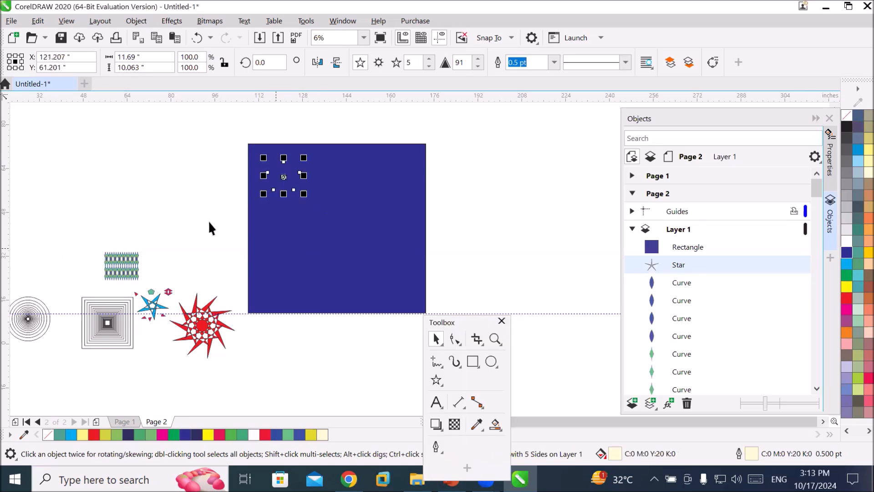
{"action": "left_click", "coordinate": [175, 182]}
{"action": "scroll", "coordinate": [271, 168], "scroll_direction": "up", "scroll_amount": 3}
{"action": "scroll", "coordinate": [339, 222], "scroll_direction": "down", "scroll_amount": 3}
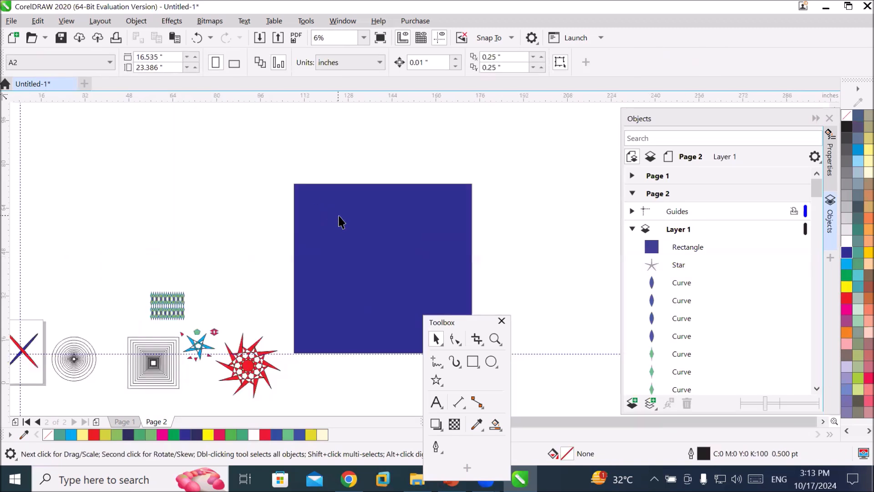
{"action": "left_click_drag", "start_coordinate": [677, 269], "coordinate": [683, 245]}
{"action": "left_click", "coordinate": [240, 224]}
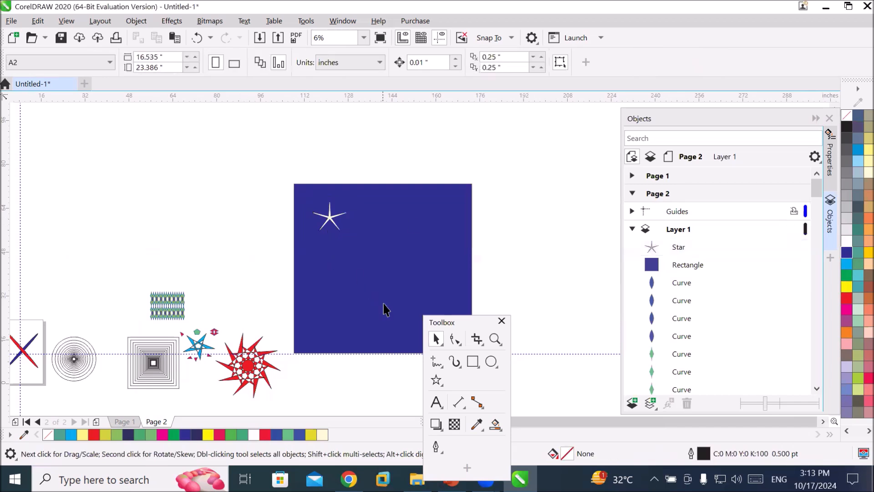
Scatter seven copies of the star across the blue rectangle.
{"action": "left_click_drag", "start_coordinate": [437, 321], "coordinate": [162, 243]}
{"action": "left_click_drag", "start_coordinate": [331, 220], "coordinate": [323, 253]}
{"action": "right_click", "coordinate": [408, 230]}
{"action": "right_click", "coordinate": [371, 272]}
{"action": "right_click", "coordinate": [432, 291]}
{"action": "right_click", "coordinate": [327, 310]}
{"action": "right_click", "coordinate": [367, 314]}
{"action": "right_click", "coordinate": [451, 238]}
{"action": "right_click", "coordinate": [323, 253]}
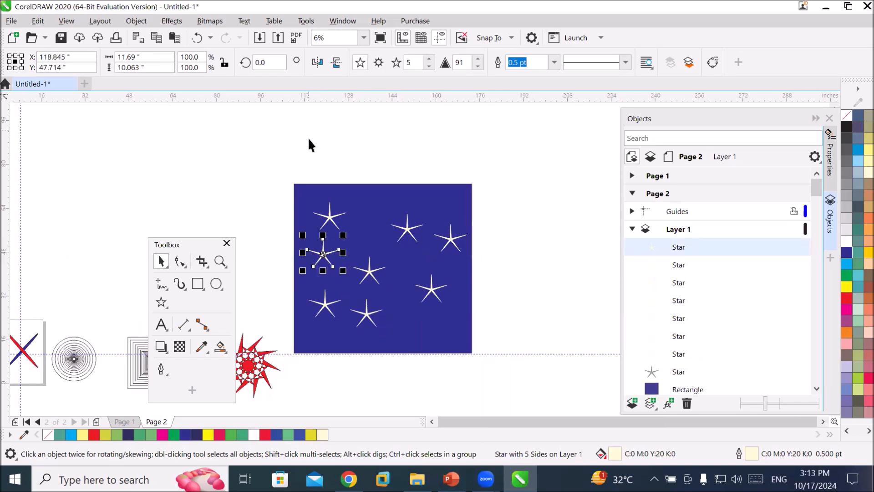
{"action": "key", "text": "Escape"}
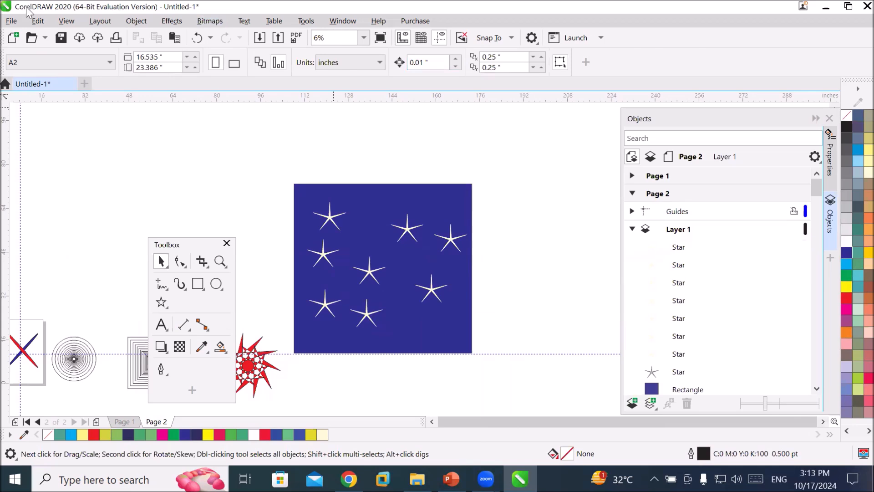
Import the Model-F (3) image from the Transparent PNG folder and place it on the rectangle about 42.7 by 32.6 inches.
{"action": "left_click", "coordinate": [260, 37]}
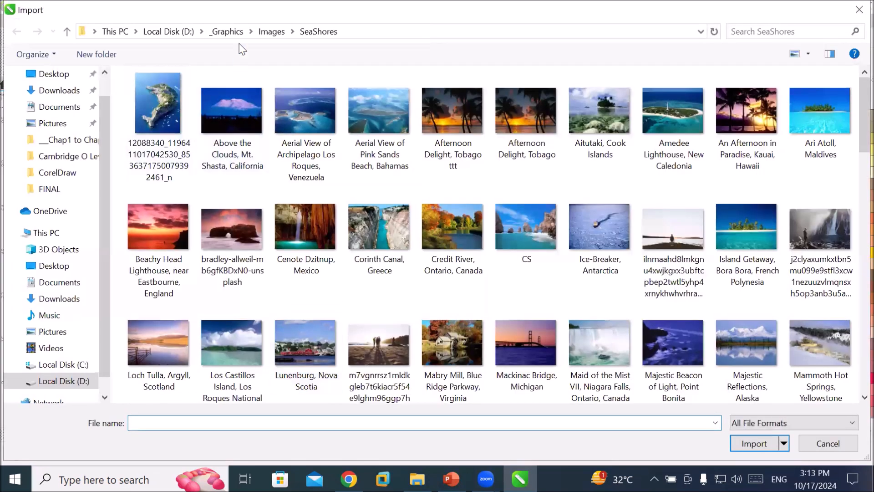
{"action": "left_click", "coordinate": [272, 32]}
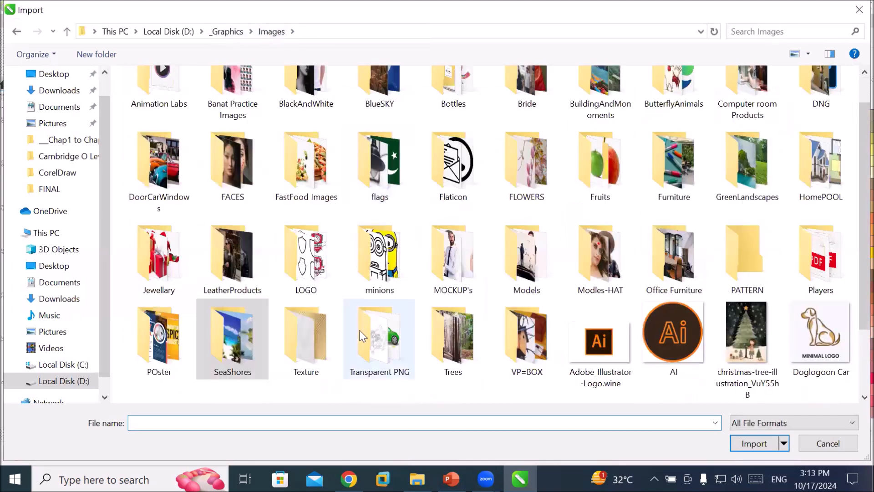
{"action": "scroll", "coordinate": [362, 336], "scroll_direction": "down", "scroll_amount": 2}
{"action": "double_click", "coordinate": [370, 253]}
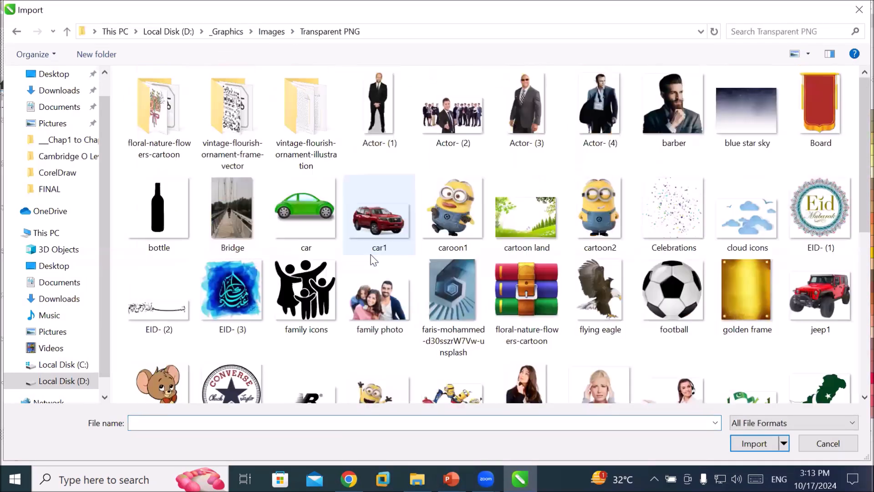
{"action": "scroll", "coordinate": [389, 256], "scroll_direction": "down", "scroll_amount": 3}
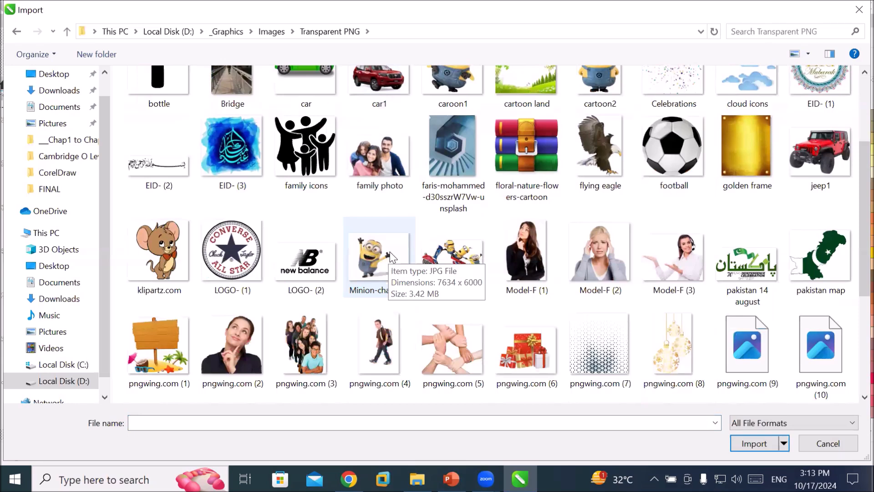
{"action": "left_click", "coordinate": [676, 270]}
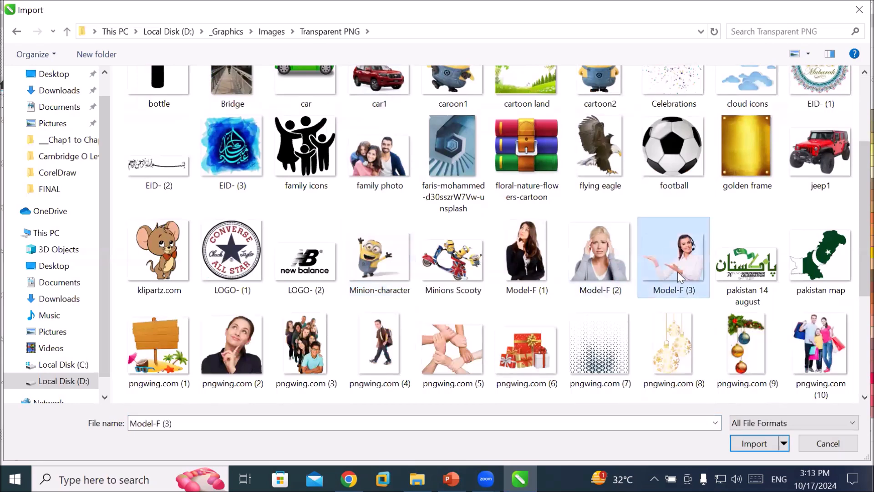
{"action": "left_click", "coordinate": [754, 443]}
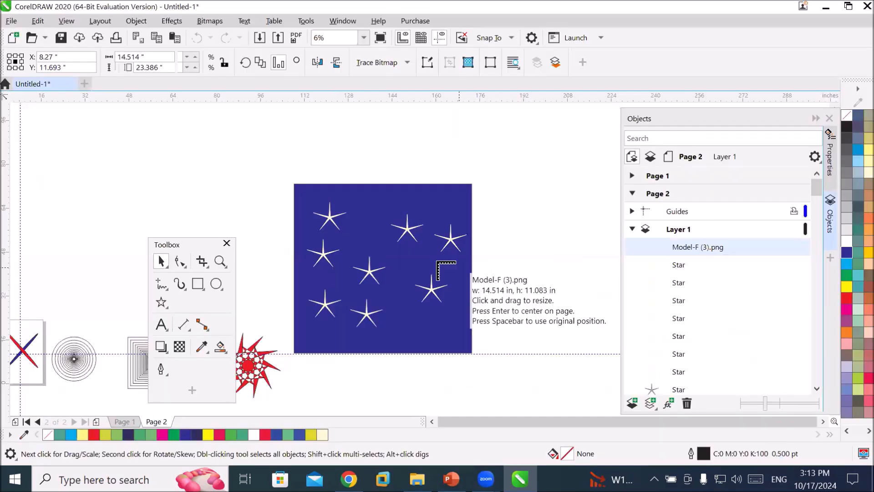
{"action": "left_click_drag", "start_coordinate": [338, 220], "coordinate": [476, 335]}
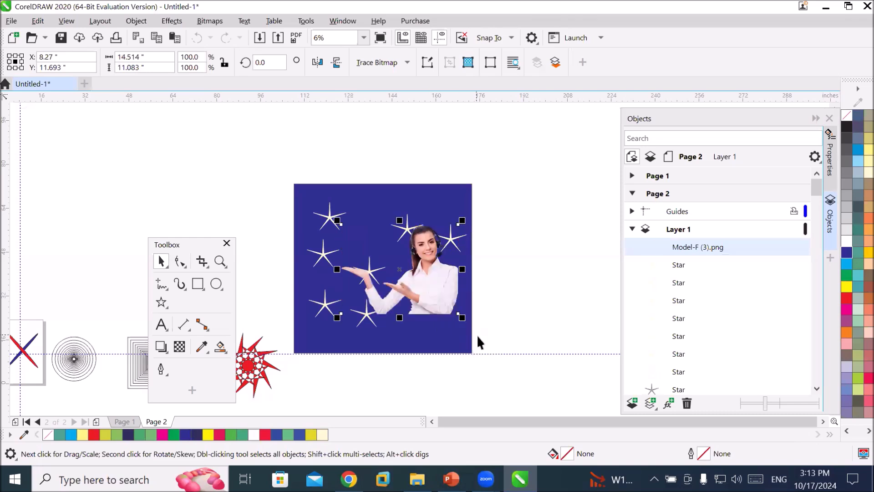
{"action": "left_click", "coordinate": [505, 350]}
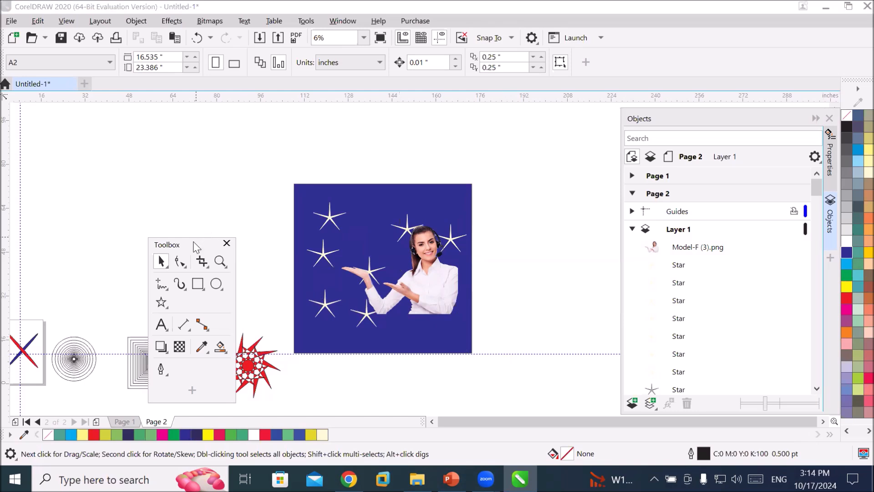
Draw a five-pointed star about 15.4 by 16.1 inches in the empty area right of the rectangle.
{"action": "left_click_drag", "start_coordinate": [196, 247], "coordinate": [202, 148]}
{"action": "scroll", "coordinate": [430, 241], "scroll_direction": "up", "scroll_amount": 2}
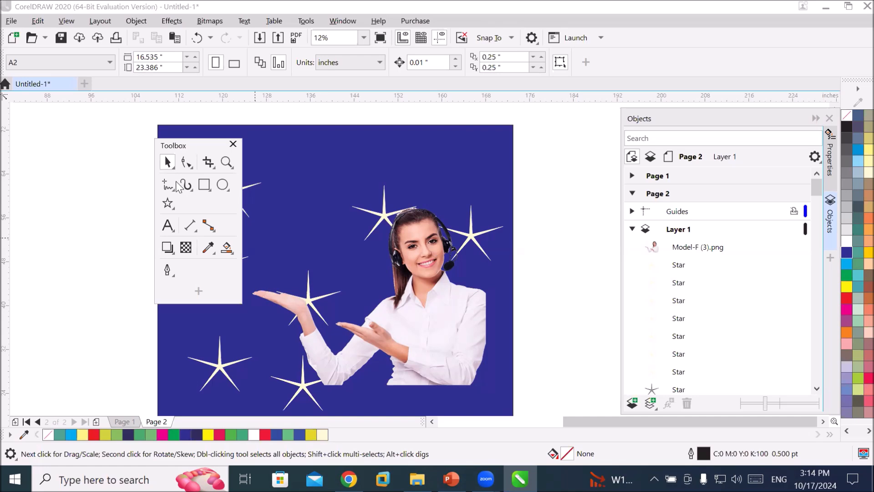
{"action": "left_click", "coordinate": [168, 204]}
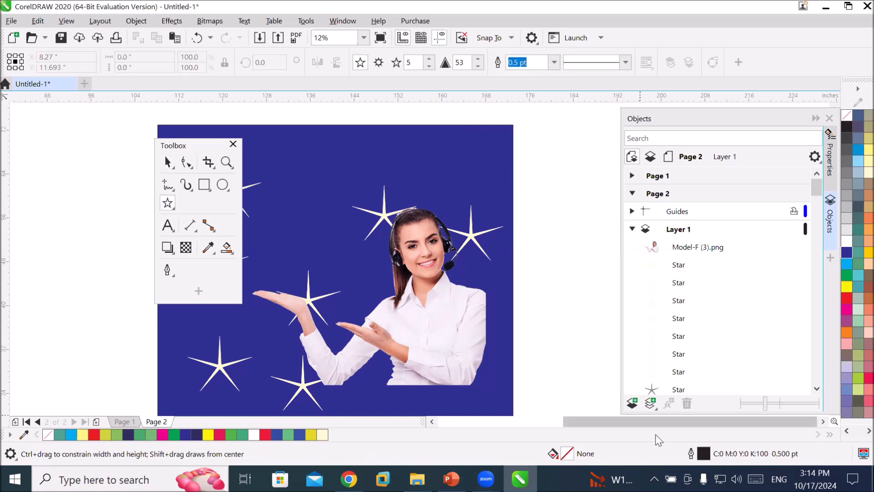
{"action": "left_click", "coordinate": [822, 422]}
{"action": "left_click", "coordinate": [823, 422]}
{"action": "left_click", "coordinate": [822, 421]}
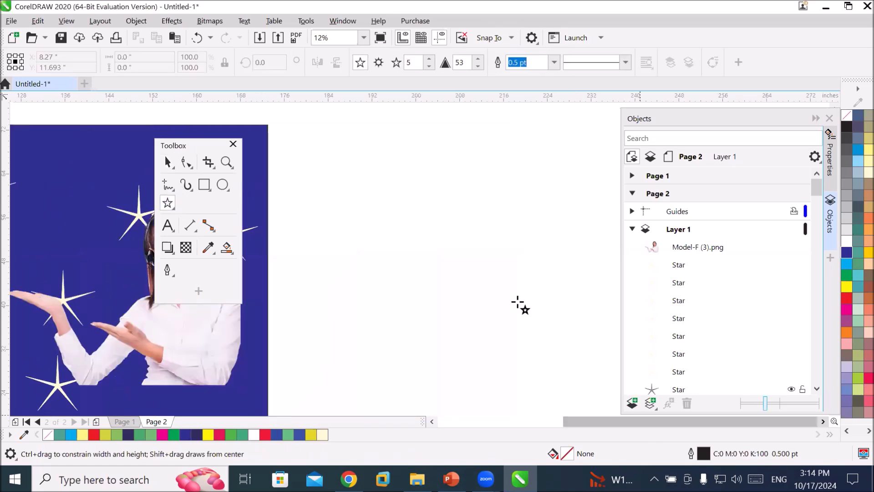
{"action": "left_click_drag", "start_coordinate": [381, 198], "coordinate": [468, 298]}
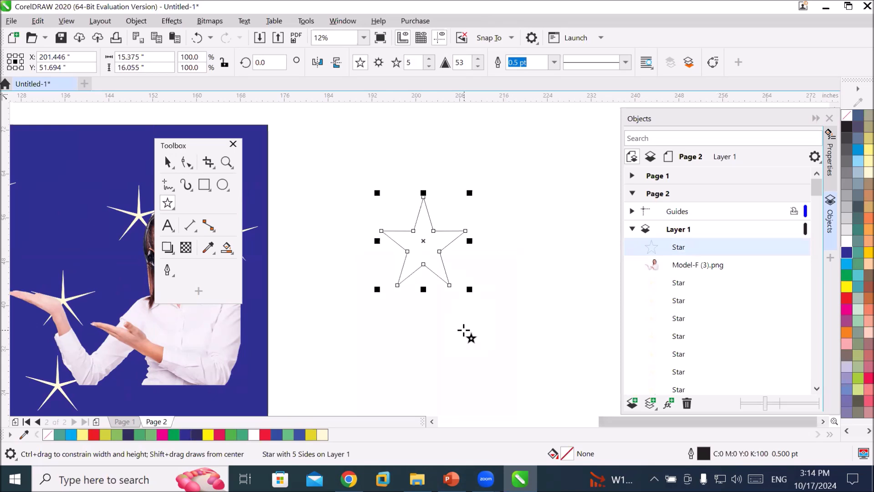
Switch to Complex Star and draw a nine-pointed complex star about 13.6 by 15.5 inches beside it.
{"action": "left_click", "coordinate": [379, 62]}
{"action": "left_click_drag", "start_coordinate": [502, 204], "coordinate": [582, 294]}
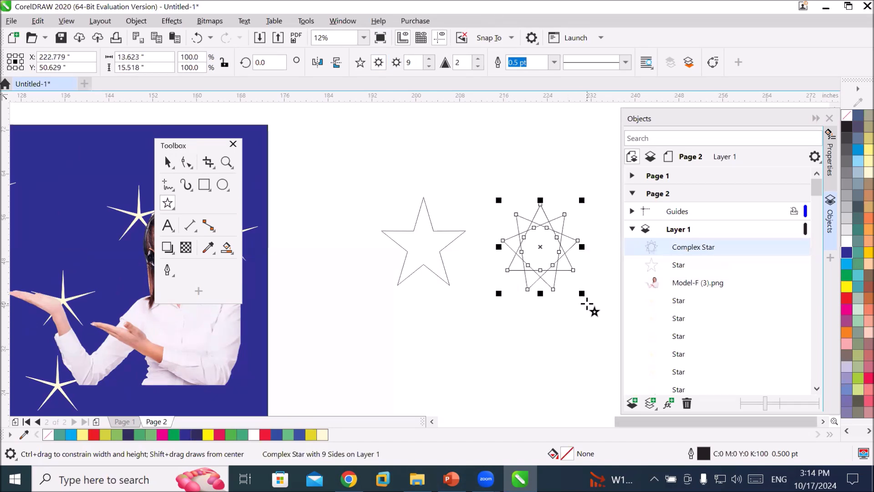
{"action": "left_click", "coordinate": [823, 422]}
{"action": "left_click", "coordinate": [823, 421]}
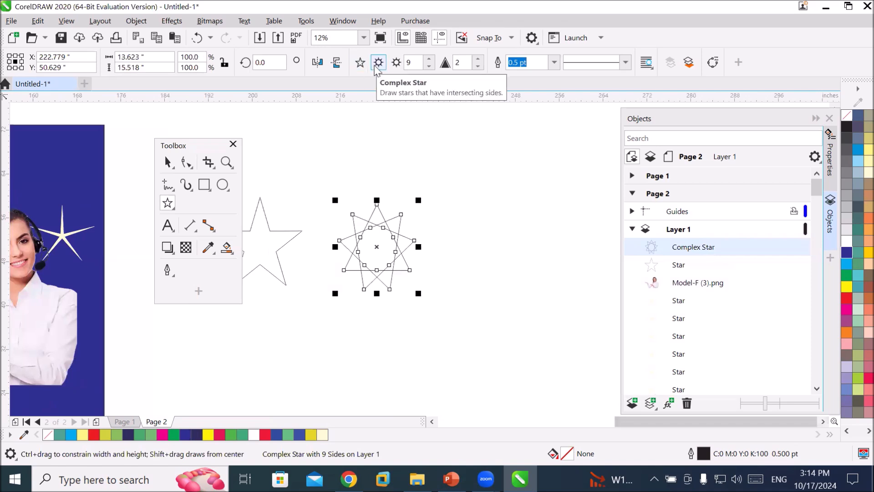
{"action": "scroll", "coordinate": [436, 252], "scroll_direction": "up", "scroll_amount": 2}
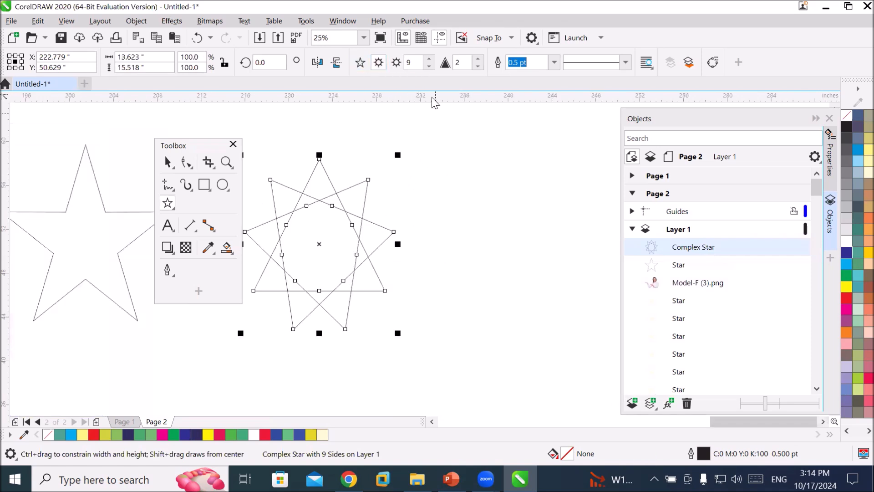
Try 15 points and then 5 points on the complex star.
{"action": "left_click", "coordinate": [429, 59]}
{"action": "left_click", "coordinate": [429, 59]}
{"action": "left_click", "coordinate": [430, 59]}
{"action": "left_click", "coordinate": [429, 59]}
{"action": "left_click", "coordinate": [429, 59]}
{"action": "left_click", "coordinate": [430, 59]}
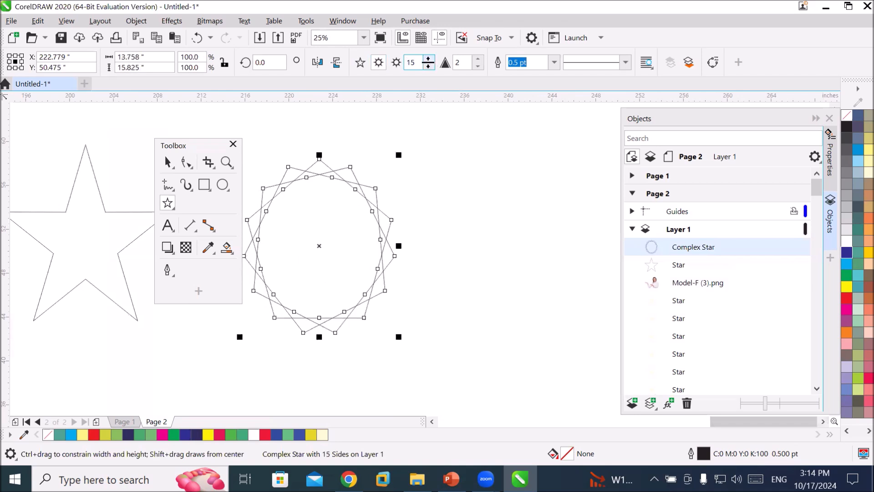
{"action": "left_click", "coordinate": [429, 66]}
{"action": "left_click", "coordinate": [429, 67]}
{"action": "left_click", "coordinate": [429, 66]}
{"action": "left_click", "coordinate": [429, 66]}
{"action": "left_click", "coordinate": [429, 67]}
{"action": "left_click", "coordinate": [429, 67]}
{"action": "left_click", "coordinate": [429, 67]}
{"action": "left_click", "coordinate": [429, 67]}
{"action": "left_click", "coordinate": [430, 66]}
{"action": "left_click", "coordinate": [429, 67]}
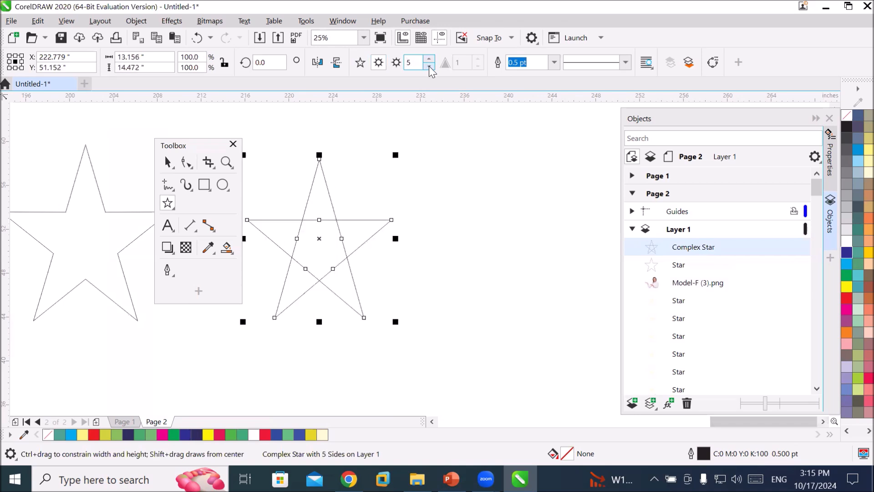
Set the complex star to 8 points with sharpness 2.
{"action": "left_click", "coordinate": [430, 60]}
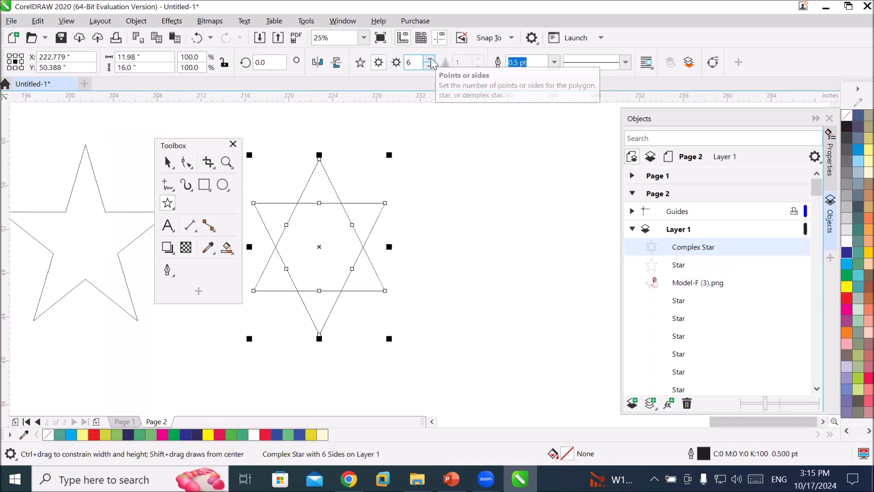
{"action": "left_click", "coordinate": [430, 60]}
{"action": "left_click", "coordinate": [430, 60]}
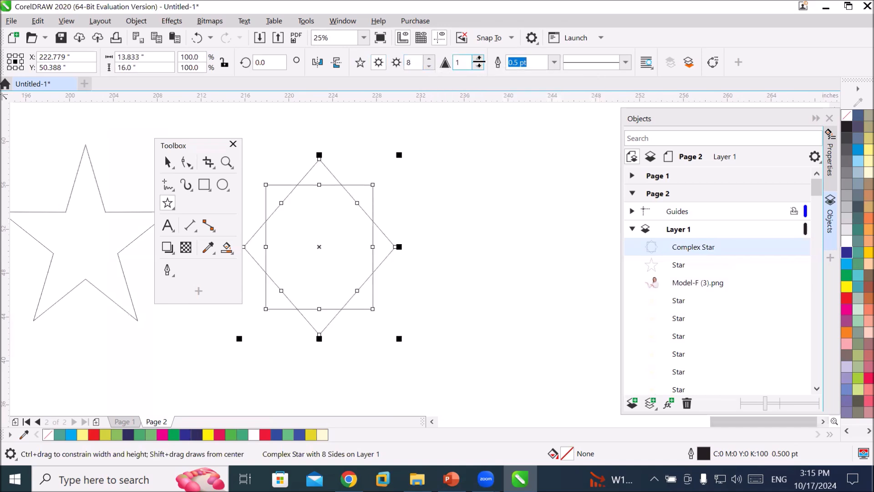
{"action": "left_click", "coordinate": [478, 60]}
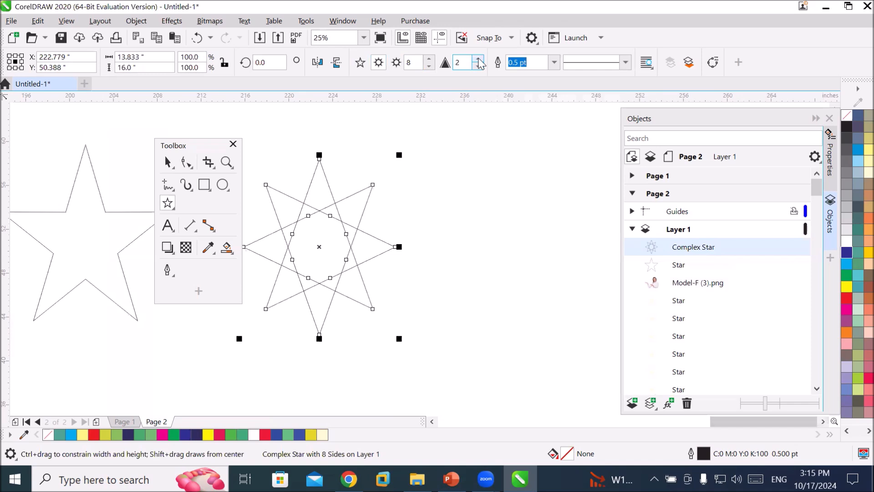
{"action": "left_click", "coordinate": [478, 67]}
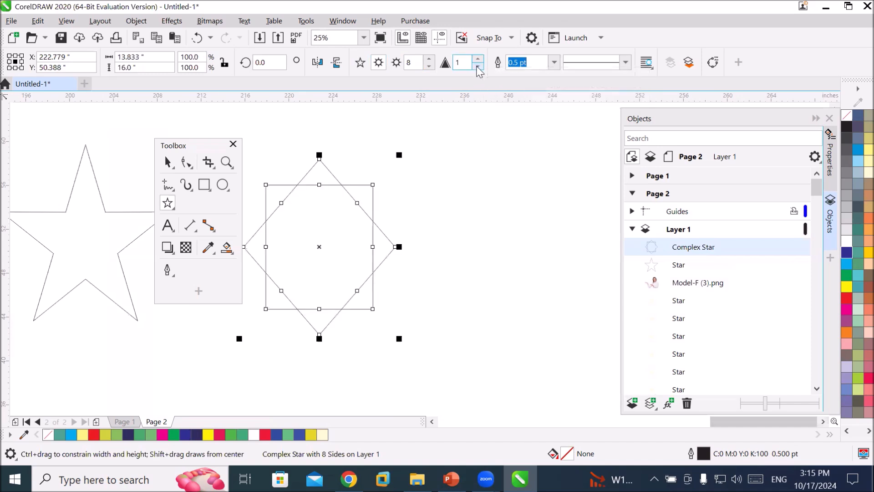
{"action": "left_click", "coordinate": [478, 59]}
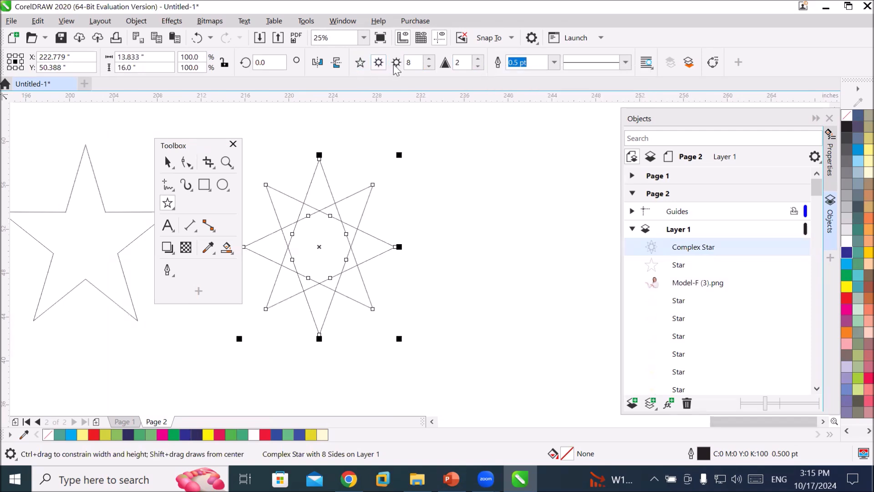
Switch back to the regular Star mode and draw a five-pointed star about 9.4 by 13 inches.
{"action": "left_click", "coordinate": [360, 62]}
{"action": "left_click_drag", "start_coordinate": [474, 163], "coordinate": [580, 318]}
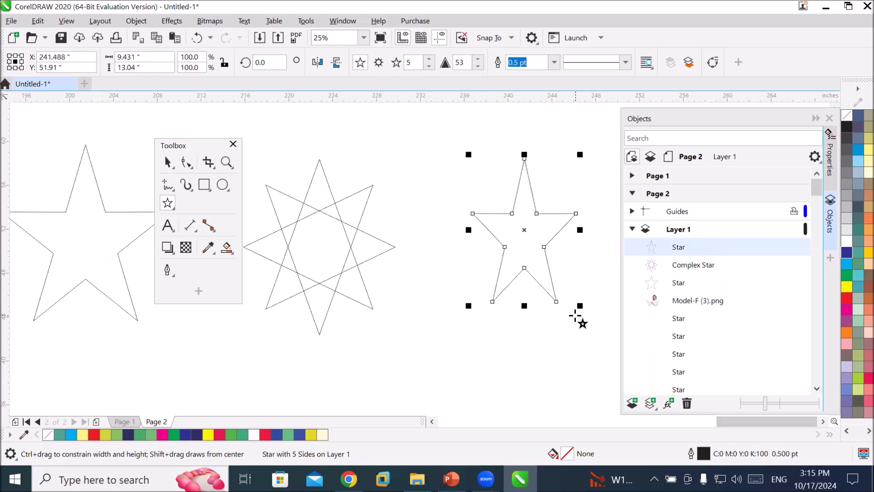
Increase the new star's number of points to 32.
{"action": "left_click", "coordinate": [430, 59]}
{"action": "left_click", "coordinate": [429, 59]}
{"action": "left_click", "coordinate": [430, 59]}
{"action": "left_click", "coordinate": [429, 59]}
{"action": "left_click", "coordinate": [430, 59]}
{"action": "left_click", "coordinate": [430, 59]}
{"action": "left_click", "coordinate": [430, 59]}
{"action": "left_click", "coordinate": [430, 59]}
{"action": "left_click", "coordinate": [429, 59]}
{"action": "left_click", "coordinate": [430, 59]}
{"action": "left_click", "coordinate": [430, 59]}
{"action": "left_click", "coordinate": [430, 59]}
{"action": "left_click", "coordinate": [430, 59]}
{"action": "left_click", "coordinate": [430, 59]}
{"action": "left_click", "coordinate": [430, 59]}
{"action": "left_click", "coordinate": [429, 59]}
{"action": "left_click", "coordinate": [430, 59]}
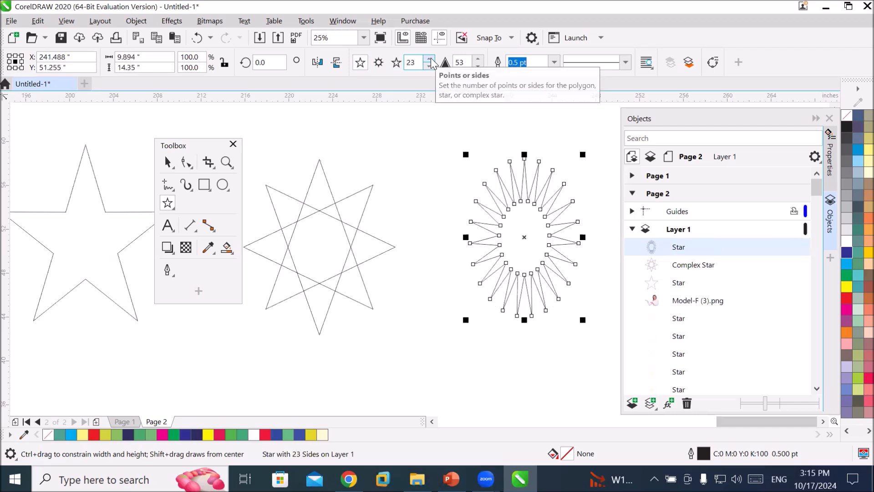
{"action": "left_click", "coordinate": [429, 59]}
{"action": "left_click", "coordinate": [429, 60]}
{"action": "left_click", "coordinate": [430, 59]}
{"action": "left_click", "coordinate": [430, 59]}
{"action": "left_click", "coordinate": [429, 59]}
{"action": "left_click", "coordinate": [430, 59]}
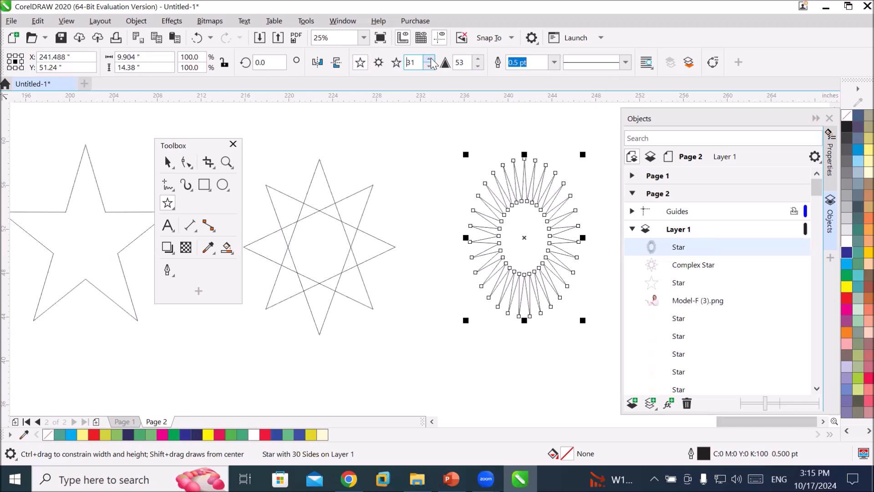
{"action": "left_click", "coordinate": [429, 59]}
{"action": "left_click", "coordinate": [429, 59]}
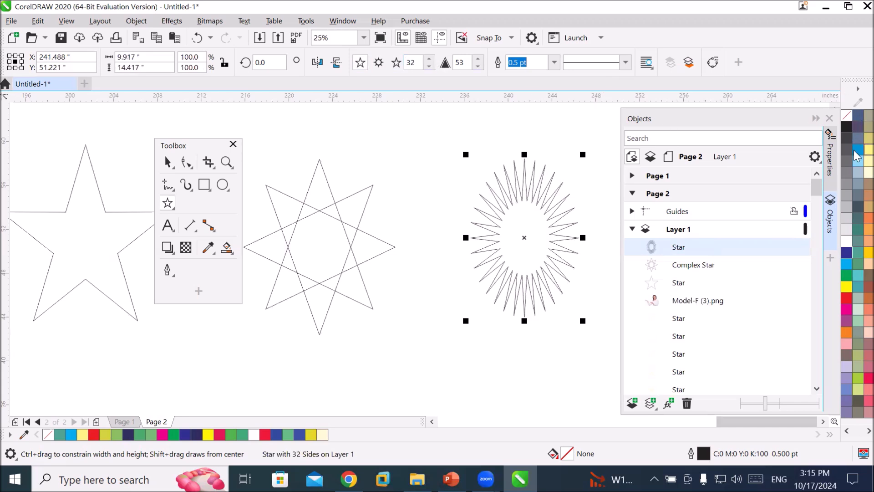
Fill the 32-point star yellow and move it onto the blue rectangle's upper-left area.
{"action": "left_click", "coordinate": [868, 149]}
{"action": "scroll", "coordinate": [390, 302], "scroll_direction": "down", "scroll_amount": 1}
{"action": "scroll", "coordinate": [390, 302], "scroll_direction": "down", "scroll_amount": 1}
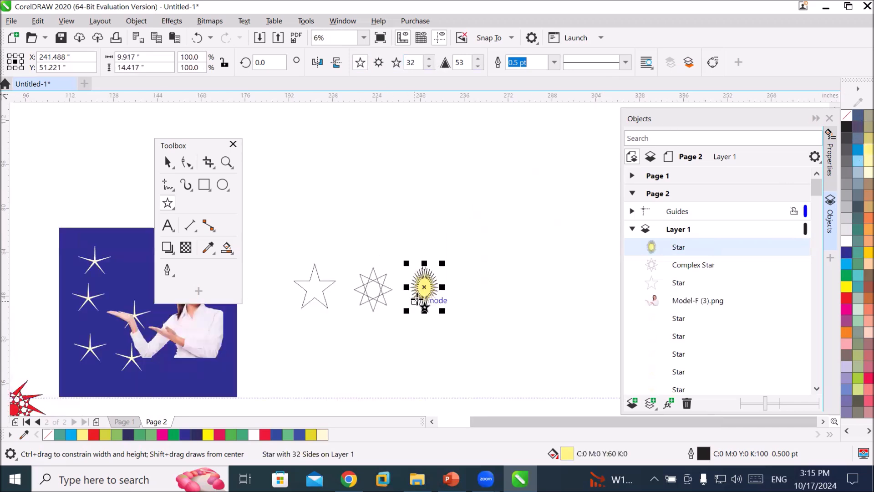
{"action": "left_click", "coordinate": [423, 289]}
{"action": "left_click", "coordinate": [424, 288]}
{"action": "left_click_drag", "start_coordinate": [423, 289], "coordinate": [122, 270]}
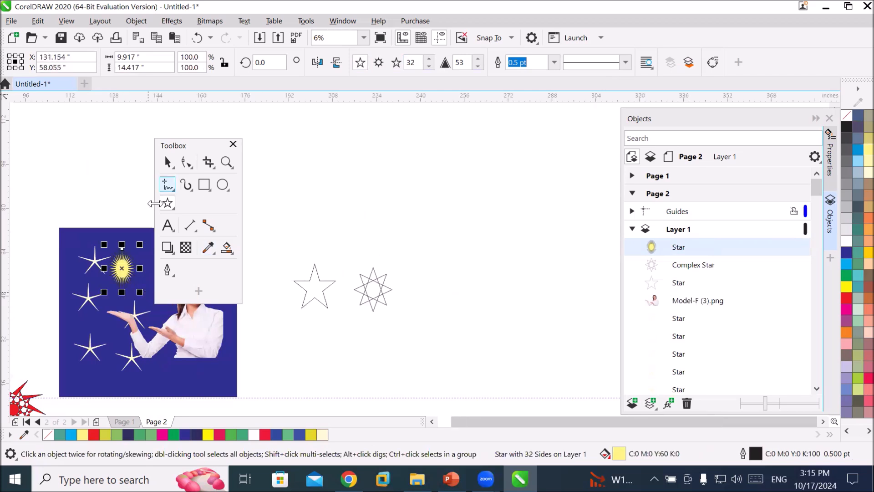
{"action": "scroll", "coordinate": [98, 274], "scroll_direction": "up", "scroll_amount": 2}
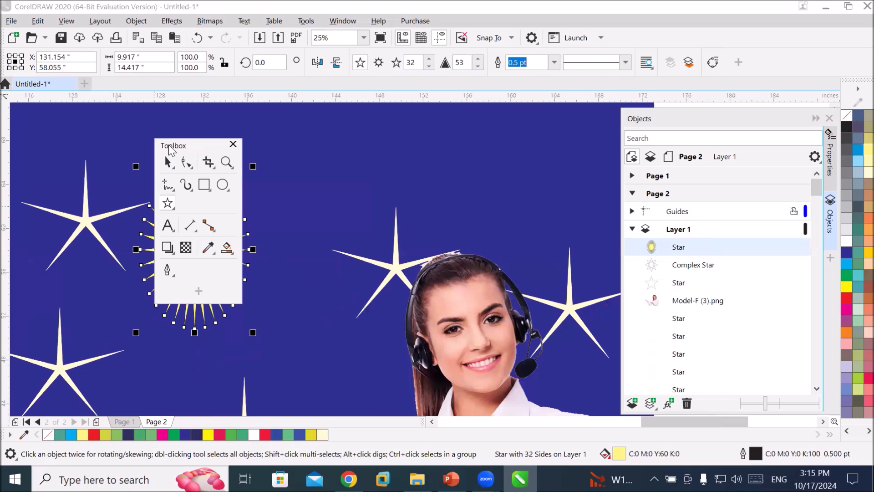
Reposition the floating Toolbox and draw a five-pointed star about 21 by 22 inches above the blue rectangle.
{"action": "left_click_drag", "start_coordinate": [182, 151], "coordinate": [66, 149]}
{"action": "left_click", "coordinate": [51, 202]}
{"action": "left_click", "coordinate": [409, 249]}
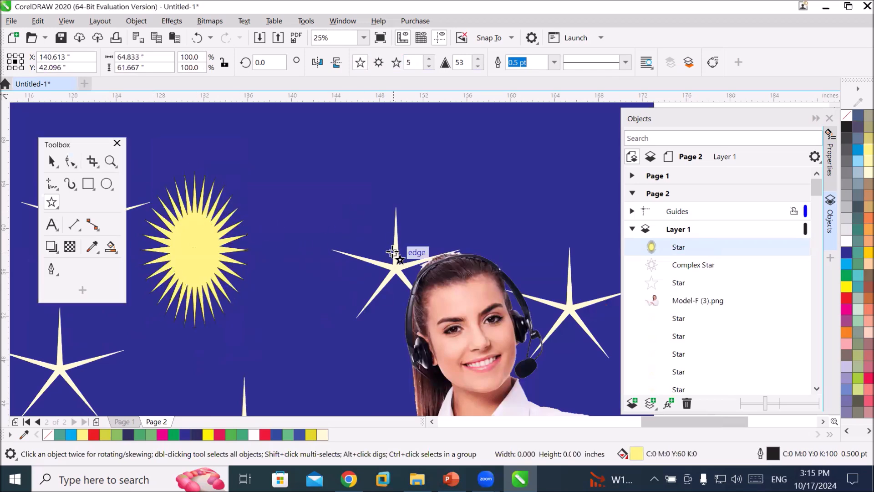
{"action": "scroll", "coordinate": [490, 304], "scroll_direction": "down", "scroll_amount": 2}
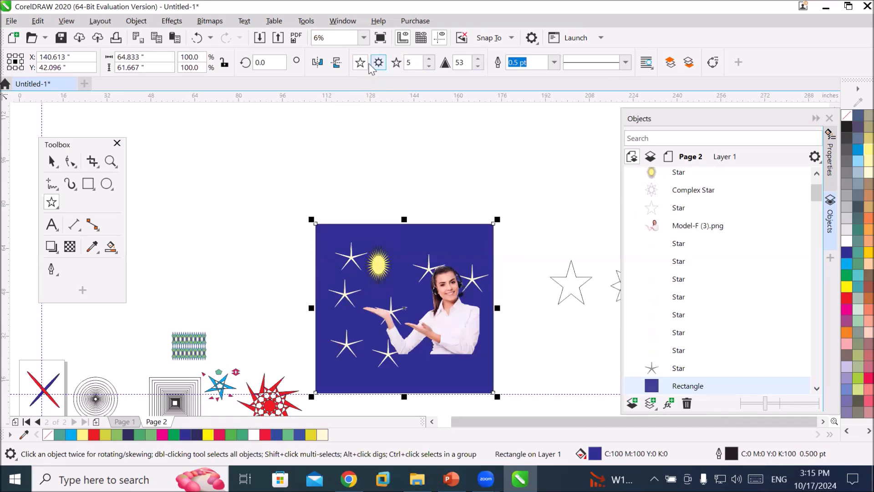
{"action": "left_click_drag", "start_coordinate": [331, 129], "coordinate": [390, 196]}
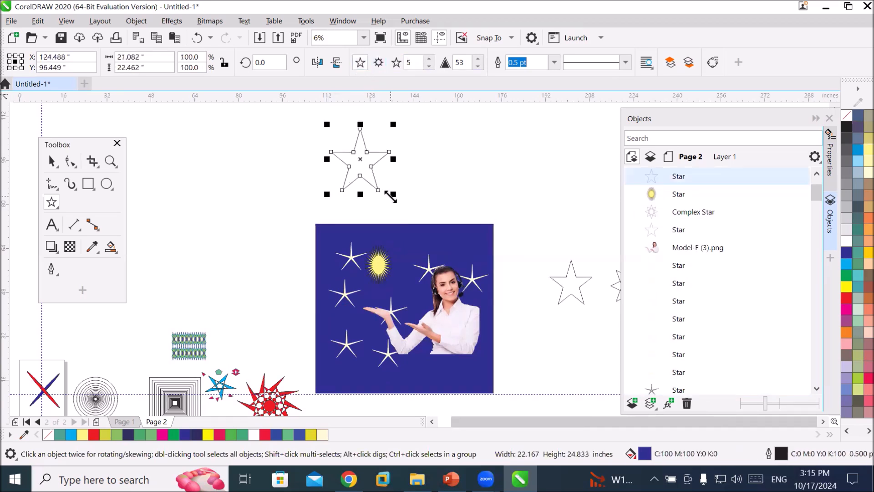
Change the new star's number of points to 3.
{"action": "left_click", "coordinate": [429, 58]}
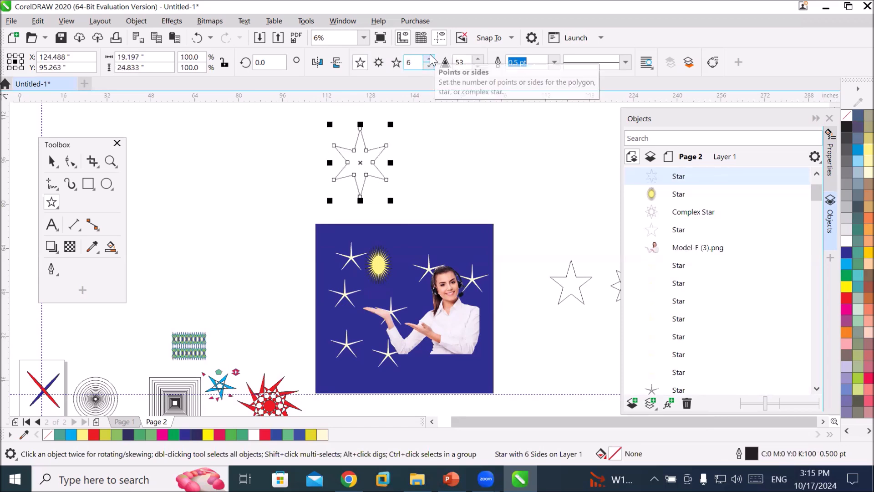
{"action": "scroll", "coordinate": [431, 166], "scroll_direction": "up", "scroll_amount": 1}
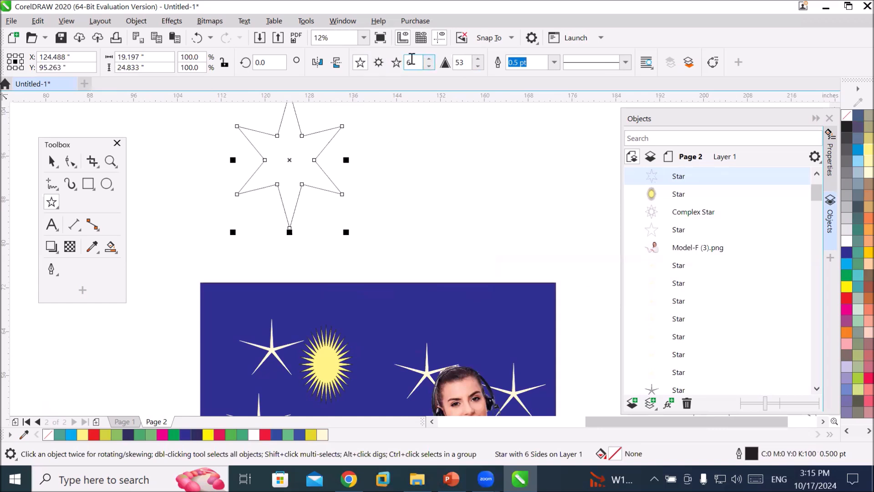
{"action": "left_click_drag", "start_coordinate": [411, 62], "coordinate": [402, 62]}
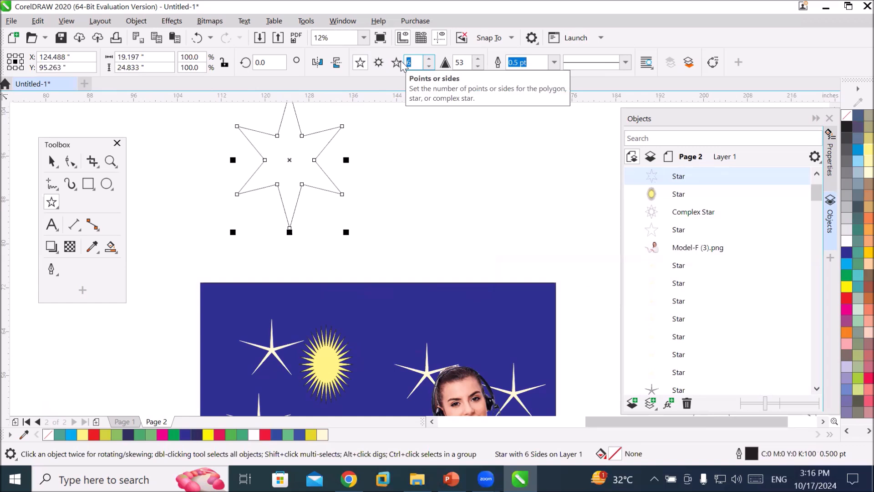
{"action": "left_click", "coordinate": [429, 66]}
{"action": "left_click", "coordinate": [429, 66]}
{"action": "left_click", "coordinate": [429, 66]}
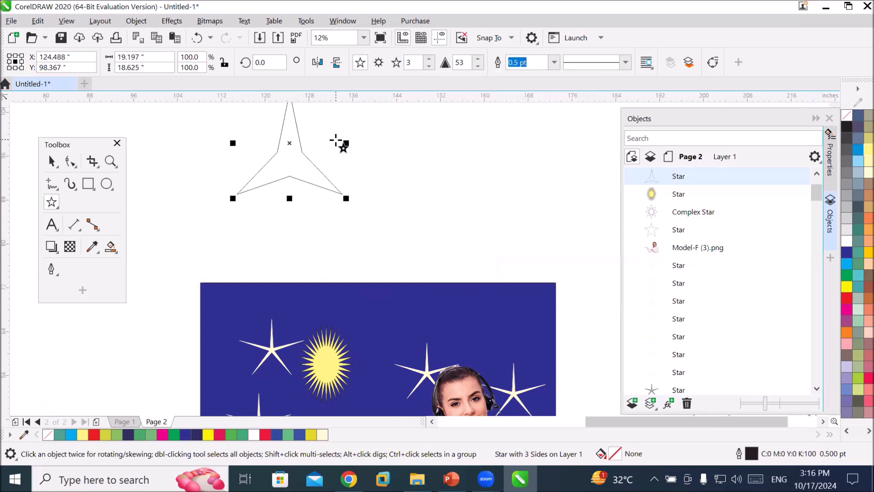
Move the star slightly down-right and set its number of points to 6.
{"action": "left_click", "coordinate": [52, 161]}
{"action": "left_click_drag", "start_coordinate": [326, 179], "coordinate": [333, 209]}
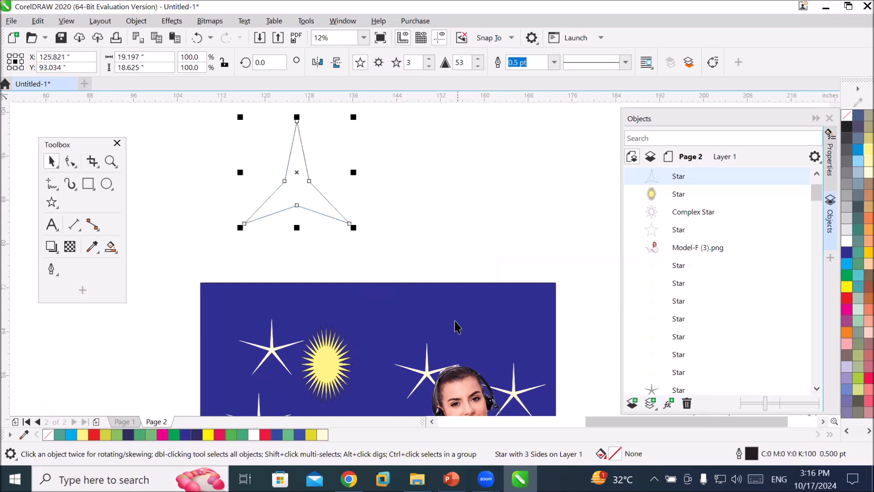
{"action": "left_click", "coordinate": [429, 59]}
{"action": "left_click", "coordinate": [430, 59]}
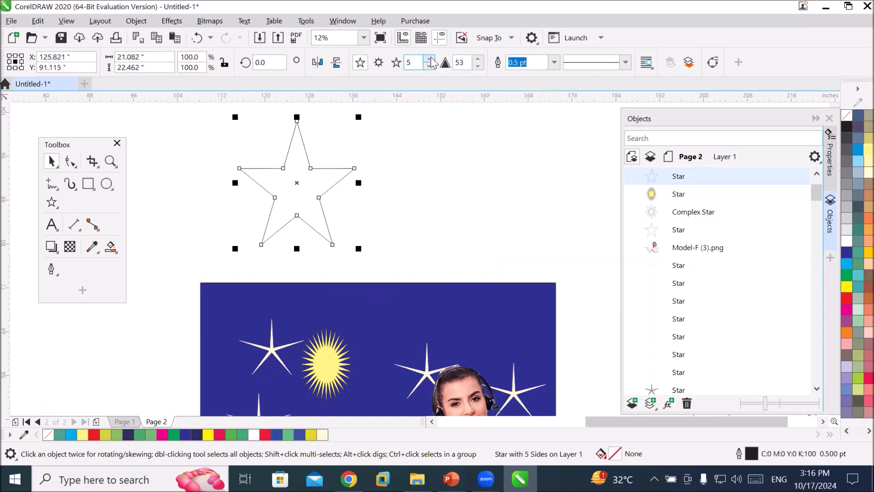
{"action": "left_click", "coordinate": [430, 58]}
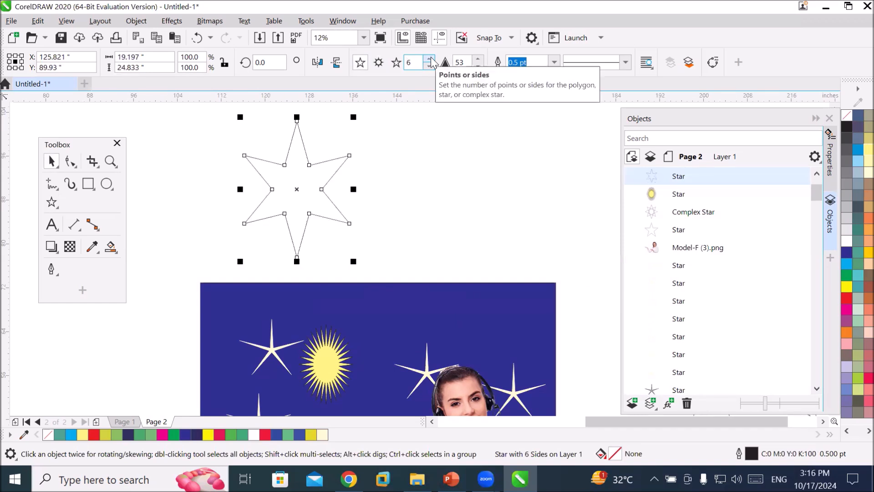
Adjust the star's sharpness, lowering it to 1 and then raising it to 94.
{"action": "left_click", "coordinate": [478, 67]}
{"action": "left_click", "coordinate": [478, 67]}
{"action": "left_click", "coordinate": [479, 67]}
{"action": "left_click", "coordinate": [478, 67]}
{"action": "left_click", "coordinate": [478, 67]}
{"action": "left_click", "coordinate": [479, 67]}
{"action": "left_click", "coordinate": [478, 67]}
{"action": "left_click", "coordinate": [478, 67]}
{"action": "left_click", "coordinate": [478, 67]}
{"action": "left_click", "coordinate": [478, 67]}
{"action": "left_click", "coordinate": [478, 67]}
{"action": "left_click", "coordinate": [479, 67]}
{"action": "left_click", "coordinate": [478, 67]}
{"action": "left_click", "coordinate": [478, 67]}
{"action": "left_click", "coordinate": [478, 67]}
{"action": "left_click", "coordinate": [479, 67]}
{"action": "left_click", "coordinate": [479, 67]}
{"action": "left_click", "coordinate": [478, 67]}
{"action": "left_click", "coordinate": [479, 67]}
{"action": "left_click", "coordinate": [478, 67]}
{"action": "left_click", "coordinate": [478, 67]}
{"action": "left_click", "coordinate": [478, 67]}
{"action": "left_click", "coordinate": [478, 67]}
{"action": "left_click", "coordinate": [479, 66]}
{"action": "left_click", "coordinate": [479, 66]}
{"action": "left_click", "coordinate": [478, 67]}
{"action": "left_click", "coordinate": [478, 67]}
{"action": "left_click", "coordinate": [478, 67]}
{"action": "left_click", "coordinate": [479, 67]}
{"action": "left_click", "coordinate": [478, 66]}
{"action": "left_click", "coordinate": [478, 67]}
{"action": "left_click", "coordinate": [479, 67]}
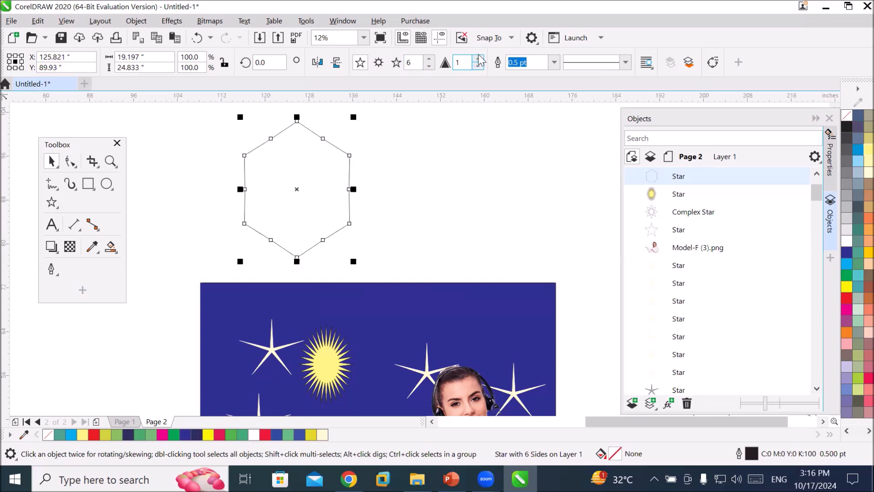
{"action": "left_click", "coordinate": [478, 59]}
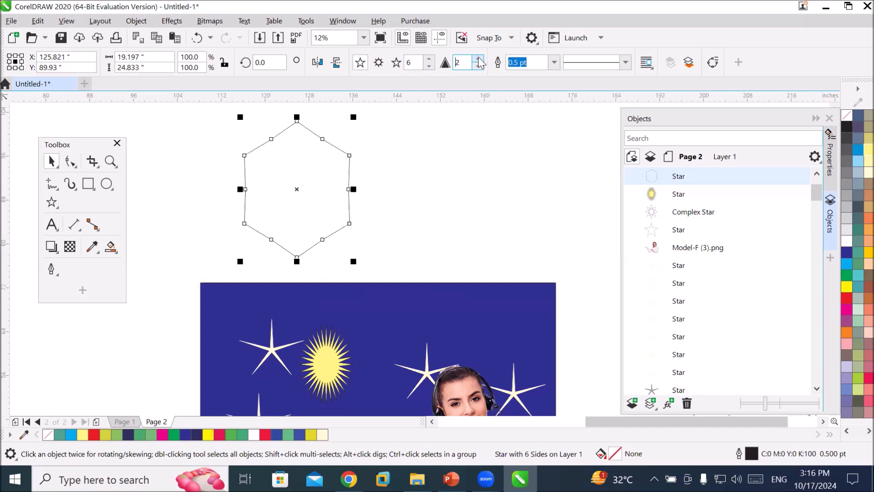
{"action": "left_click", "coordinate": [478, 59]}
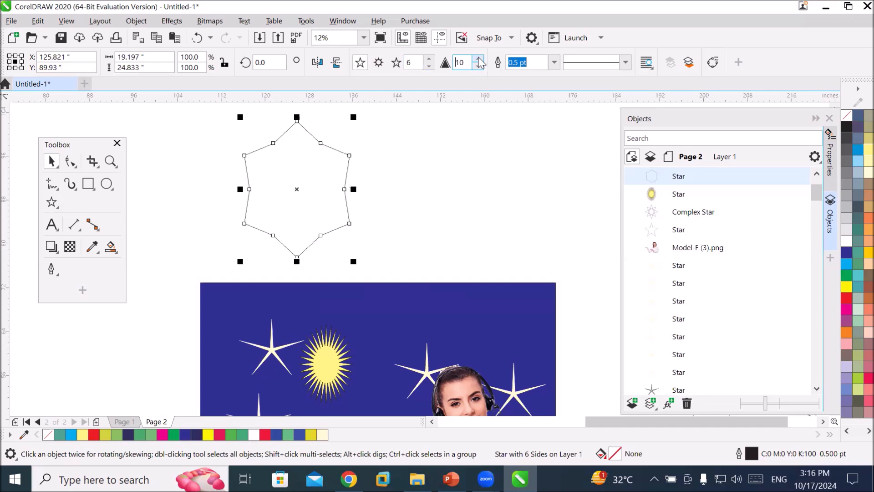
{"action": "left_click", "coordinate": [478, 59]}
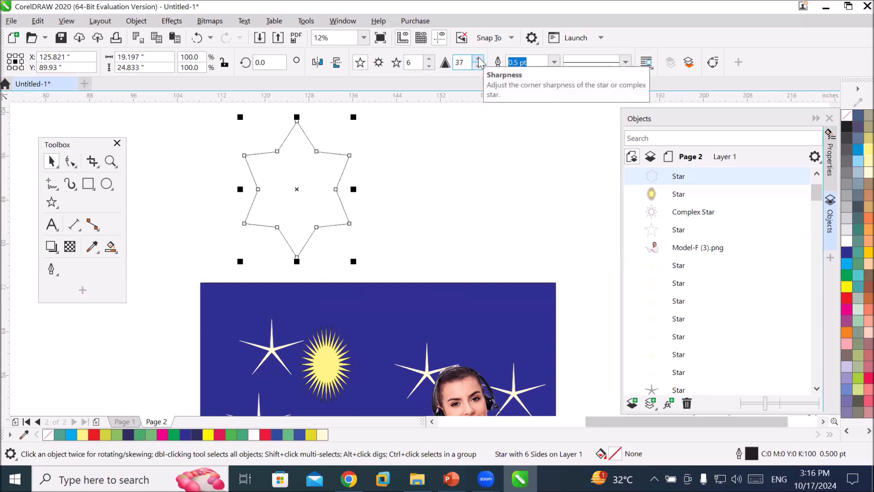
{"action": "left_click", "coordinate": [479, 60]}
{"action": "left_click", "coordinate": [478, 60]}
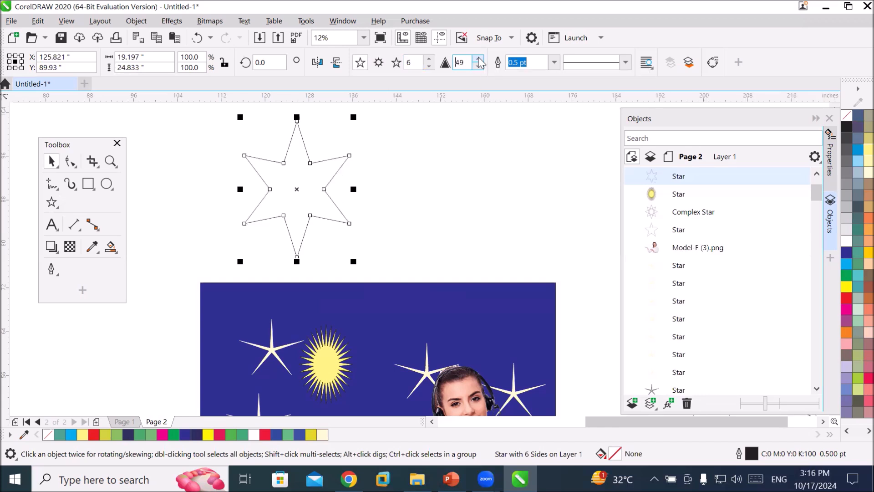
{"action": "left_click", "coordinate": [478, 60]}
{"action": "left_click", "coordinate": [478, 59]}
{"action": "left_click", "coordinate": [478, 60]}
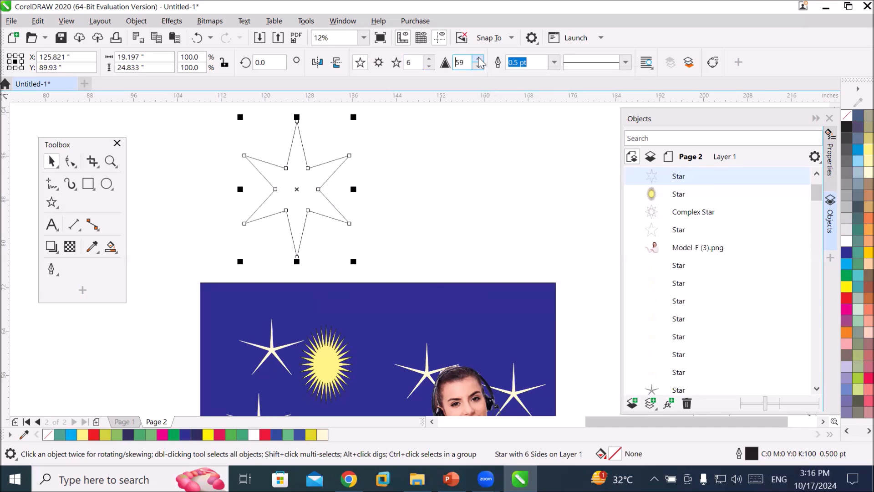
{"action": "left_click", "coordinate": [478, 60]}
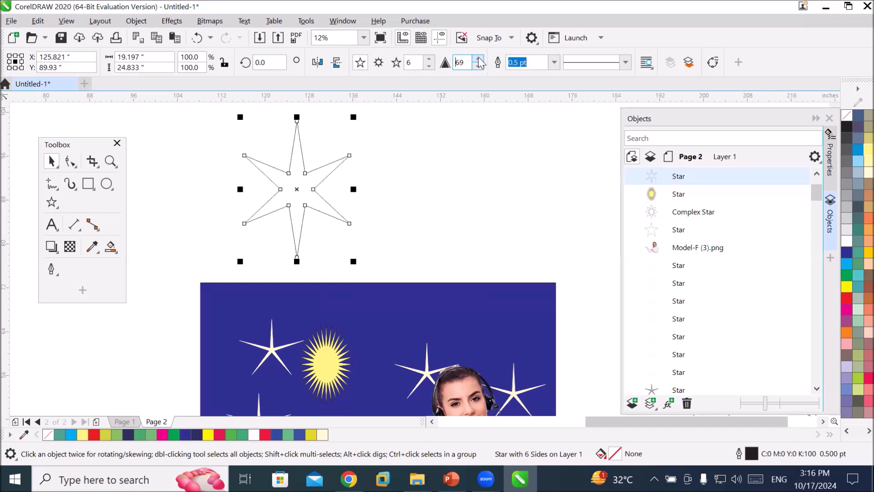
{"action": "left_click", "coordinate": [478, 60]}
{"action": "left_click", "coordinate": [479, 59]}
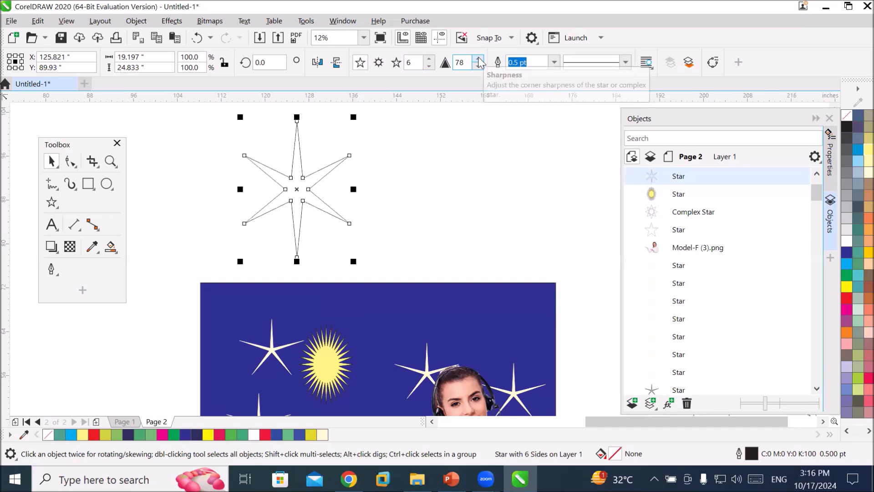
{"action": "left_click", "coordinate": [477, 60]}
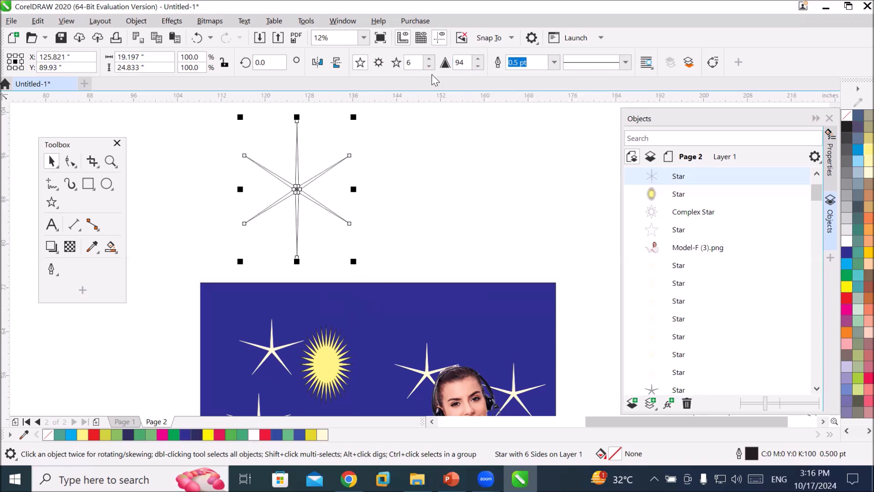
Increase the star's number of points to 11.
{"action": "left_click", "coordinate": [429, 59]}
{"action": "left_click", "coordinate": [428, 59]}
{"action": "left_click", "coordinate": [428, 59]}
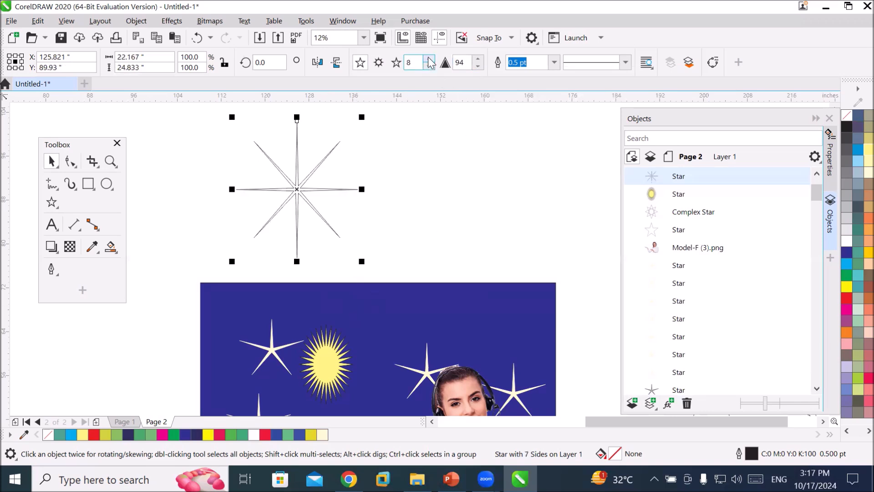
{"action": "left_click", "coordinate": [429, 59]}
{"action": "left_click", "coordinate": [429, 59]}
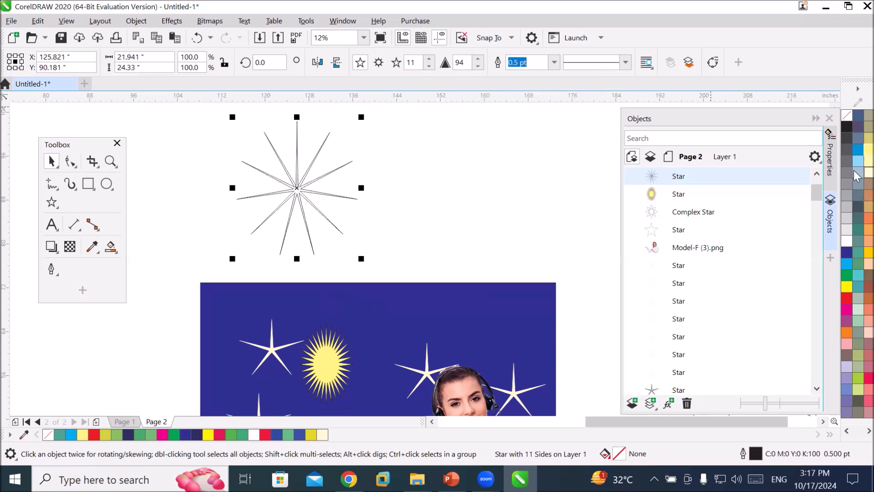
Give the 11-point star a pale yellow fill and outline and move it onto the blue rectangle.
{"action": "left_click", "coordinate": [868, 172]}
{"action": "right_click", "coordinate": [867, 172]}
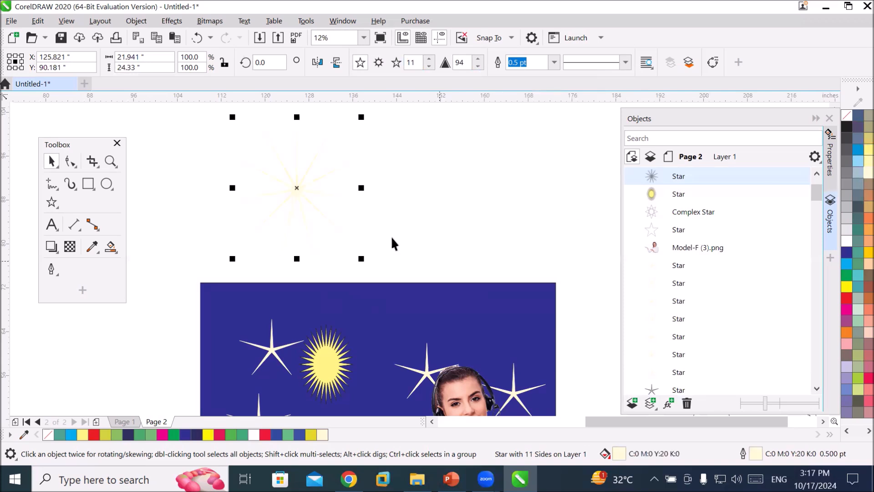
{"action": "left_click_drag", "start_coordinate": [306, 185], "coordinate": [408, 337]}
{"action": "left_click", "coordinate": [521, 335]}
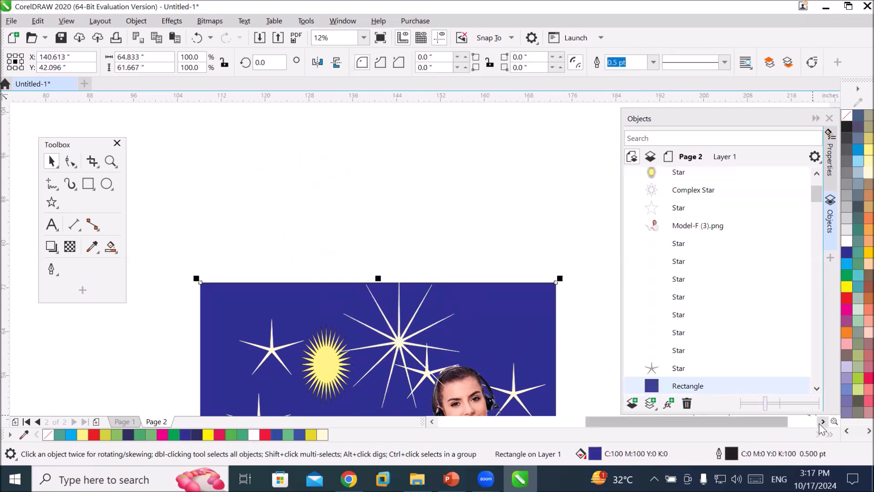
Switch to the Spiral tool from the star flyout and draw a four-revolution spiral above the rectangle.
{"action": "left_click", "coordinate": [55, 206]}
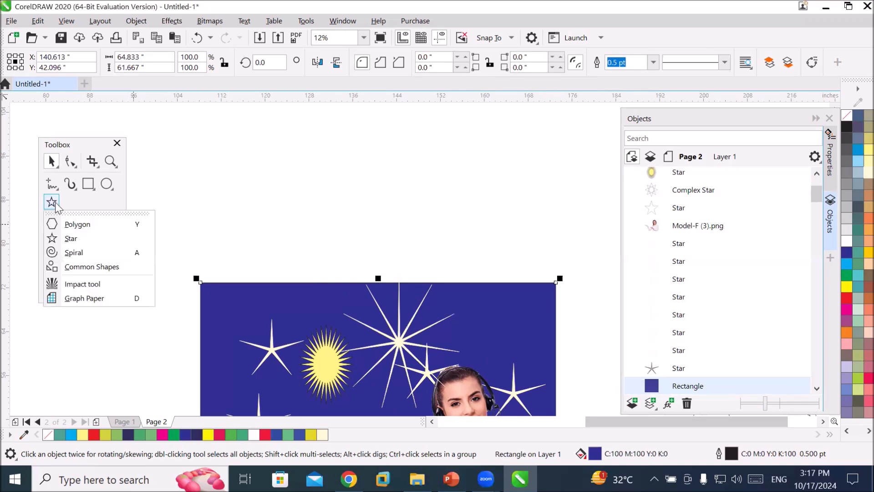
{"action": "left_click", "coordinate": [72, 238]}
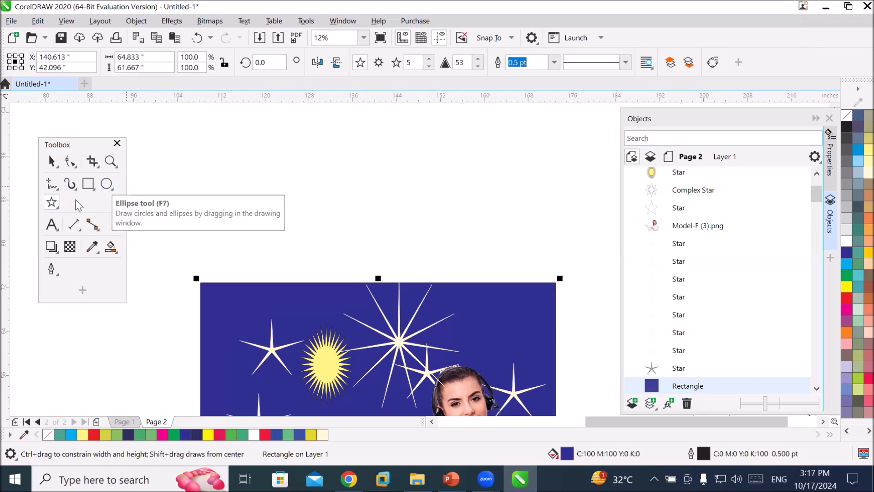
{"action": "left_click", "coordinate": [54, 209]}
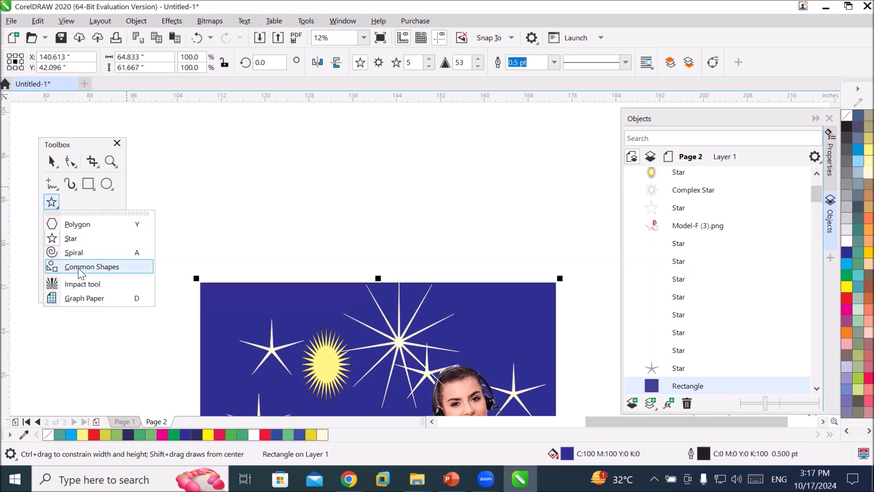
{"action": "left_click", "coordinate": [75, 252]}
{"action": "left_click_drag", "start_coordinate": [262, 141], "coordinate": [435, 264]}
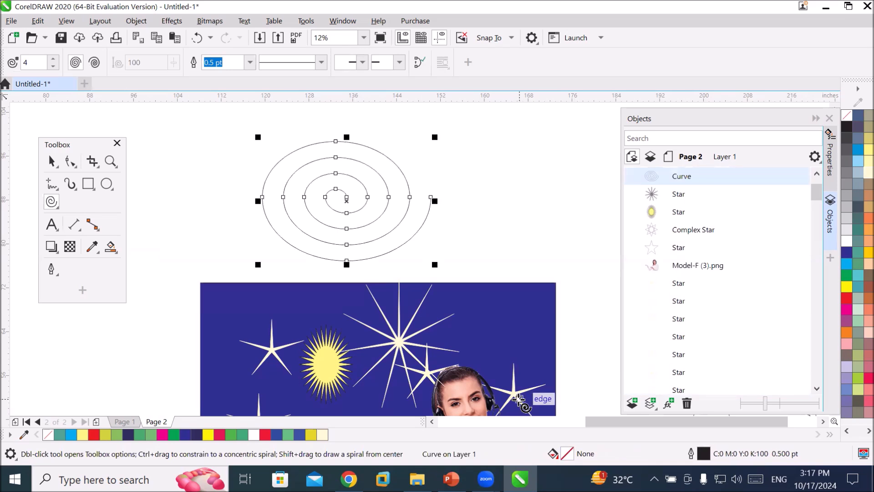
Set the spiral revolutions to 25 and draw a larger spiral to the left.
{"action": "left_click", "coordinate": [54, 59]}
{"action": "left_click", "coordinate": [55, 59]}
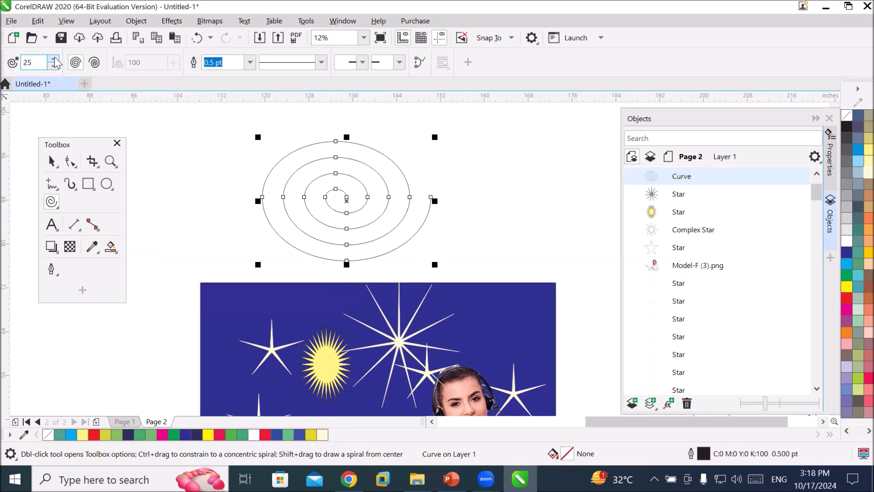
{"action": "left_click_drag", "start_coordinate": [160, 137], "coordinate": [342, 304]}
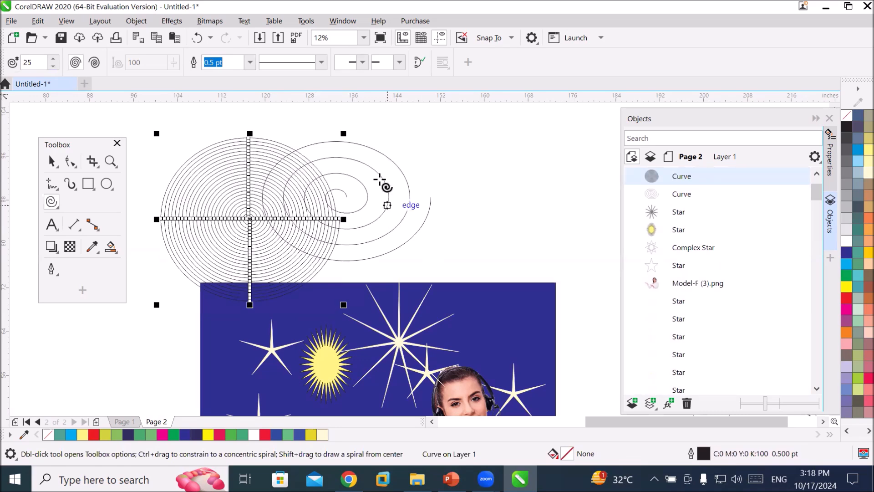
Give the 25-revolution spiral an arrow end arrowhead and a 4.0 pt outline width.
{"action": "left_click", "coordinate": [399, 63]}
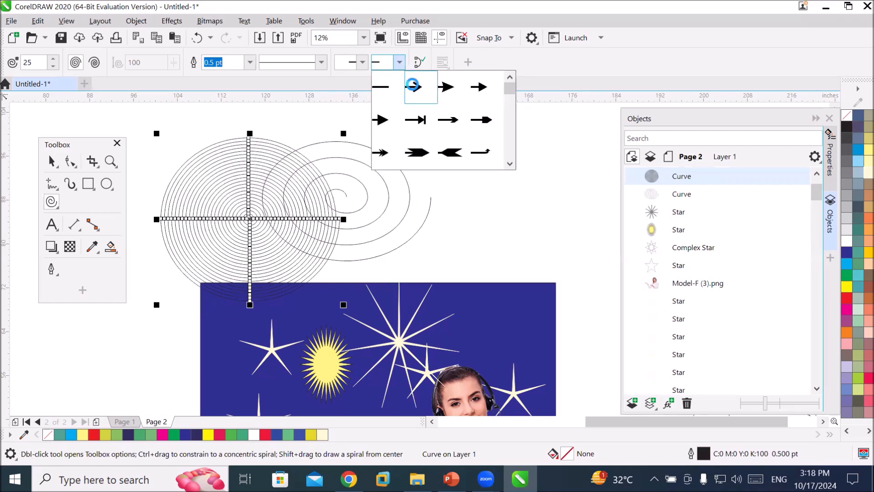
{"action": "left_click", "coordinate": [413, 86]}
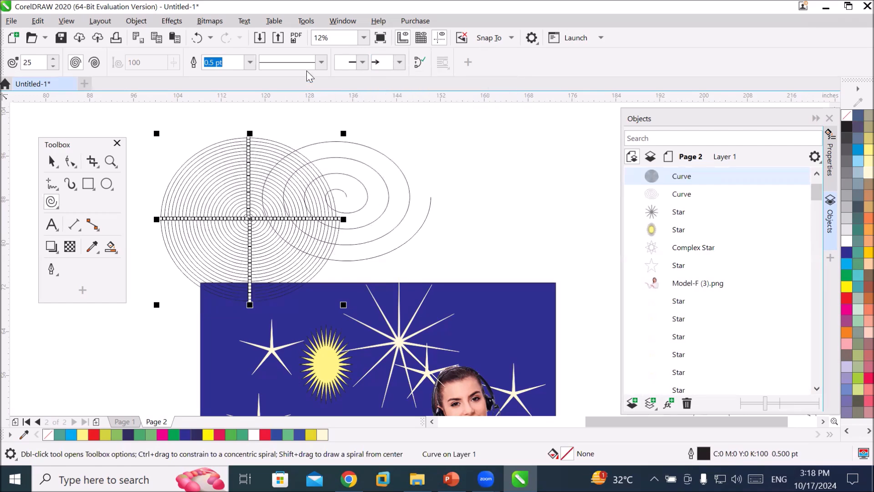
{"action": "left_click", "coordinate": [250, 62]}
{"action": "left_click", "coordinate": [231, 152]}
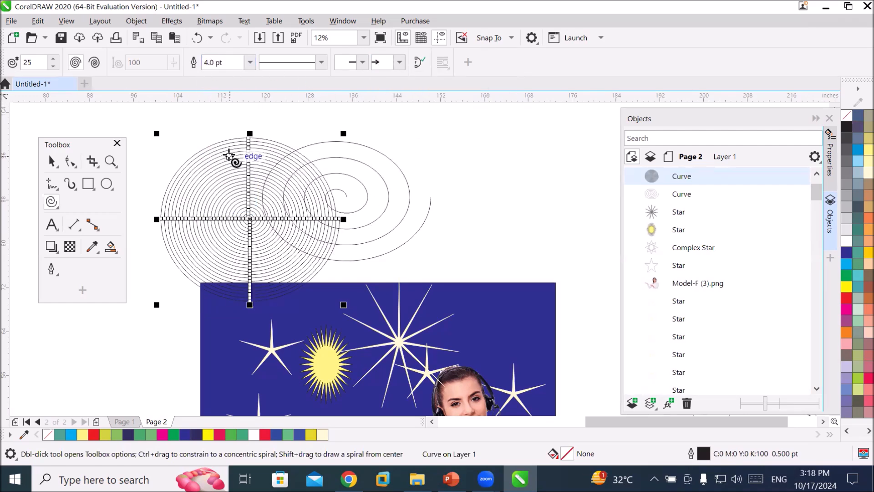
{"action": "left_click", "coordinate": [248, 66]}
{"action": "left_click", "coordinate": [201, 203]}
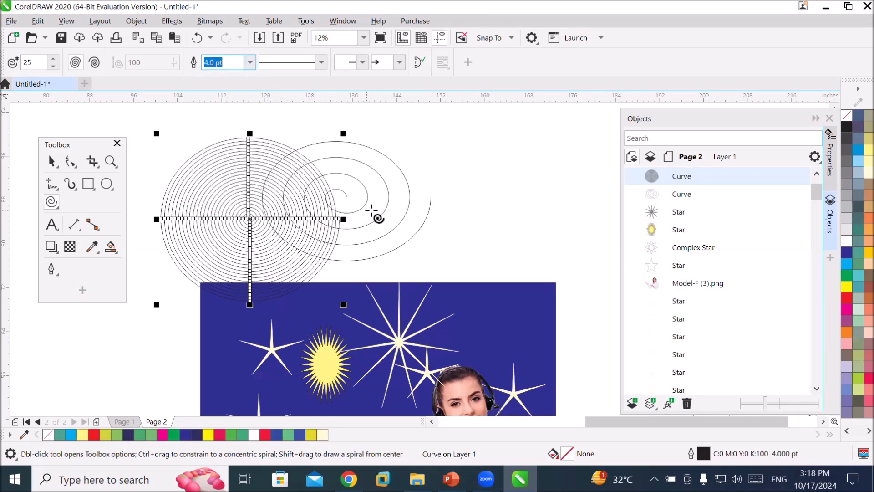
Move the four-revolution spiral to the right, above the blue rectangle.
{"action": "left_click", "coordinate": [52, 161]}
{"action": "left_click_drag", "start_coordinate": [361, 183], "coordinate": [457, 153]}
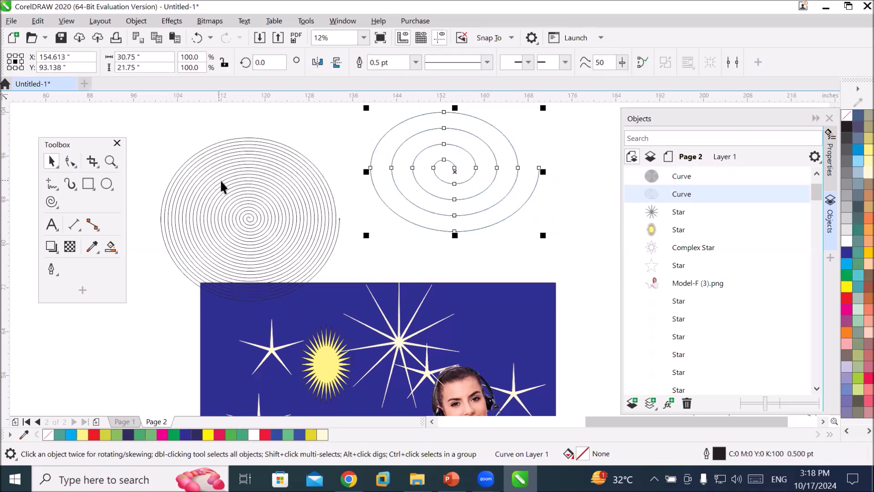
{"action": "left_click", "coordinate": [50, 205]}
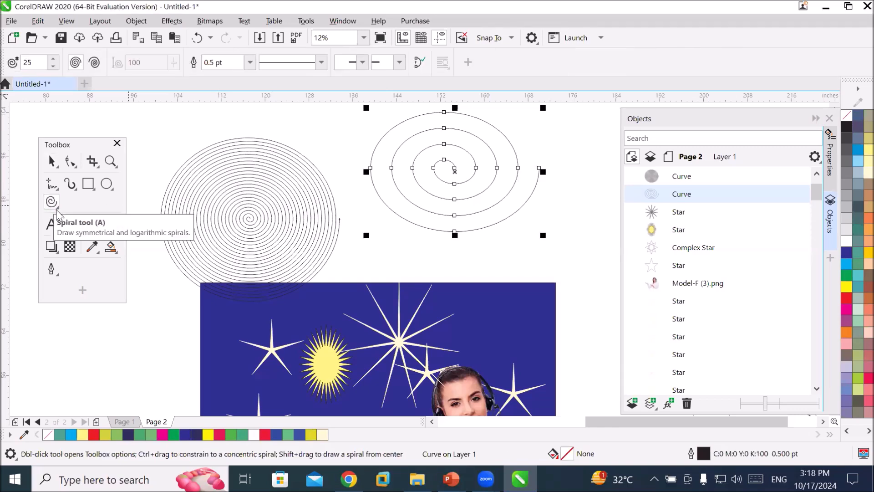
{"action": "left_click", "coordinate": [400, 64]}
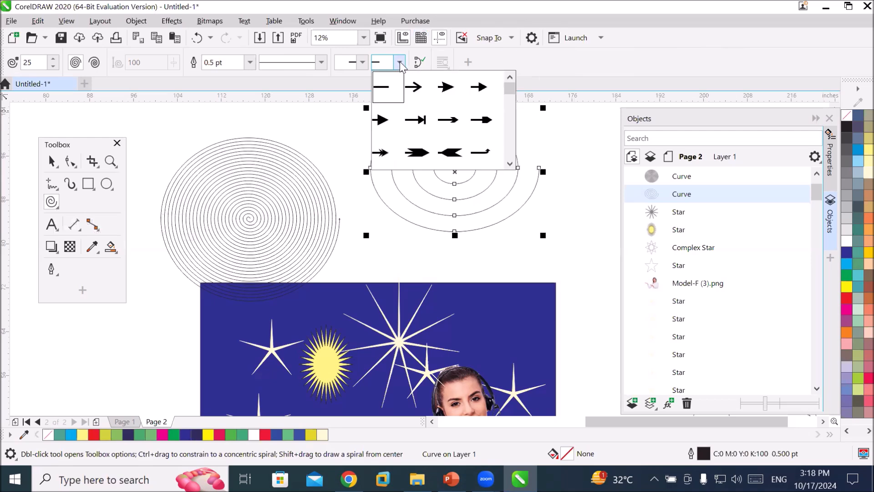
{"action": "left_click", "coordinate": [415, 91]}
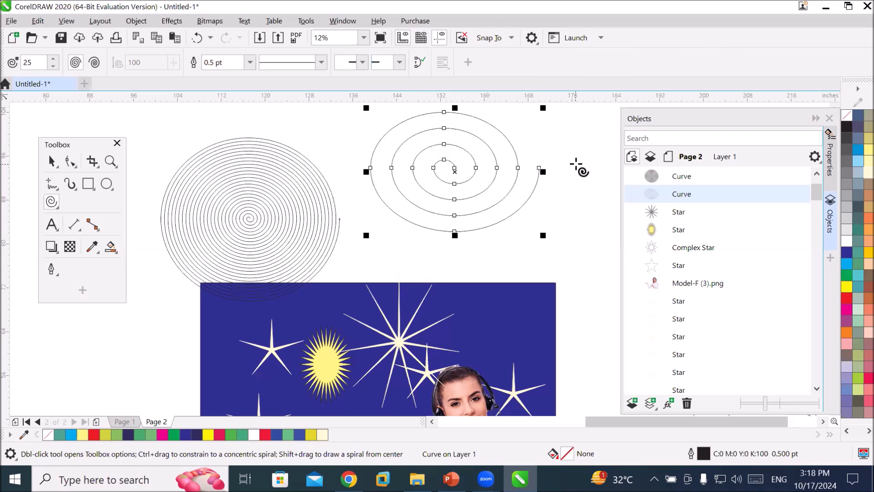
Set the four-revolution spiral's outline width to 36.0 pt.
{"action": "left_click", "coordinate": [250, 62]}
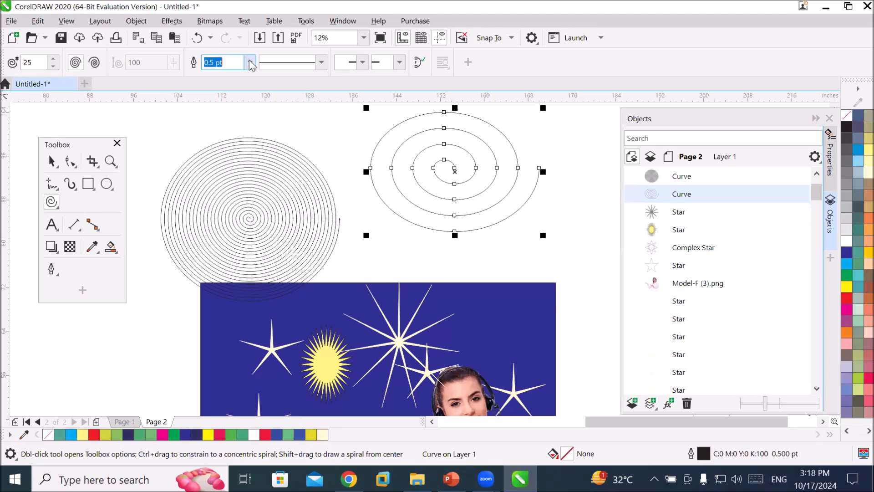
{"action": "left_click", "coordinate": [251, 62]}
{"action": "left_click", "coordinate": [223, 169]}
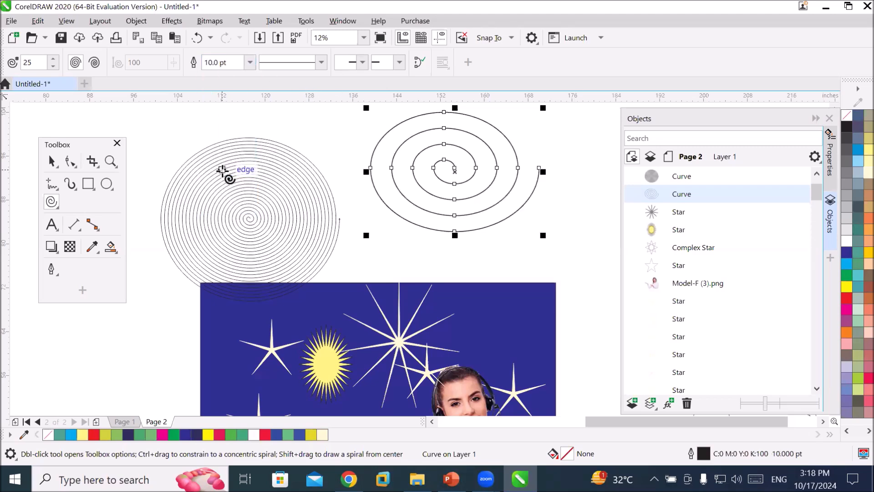
{"action": "left_click", "coordinate": [250, 62]}
{"action": "left_click", "coordinate": [249, 63]}
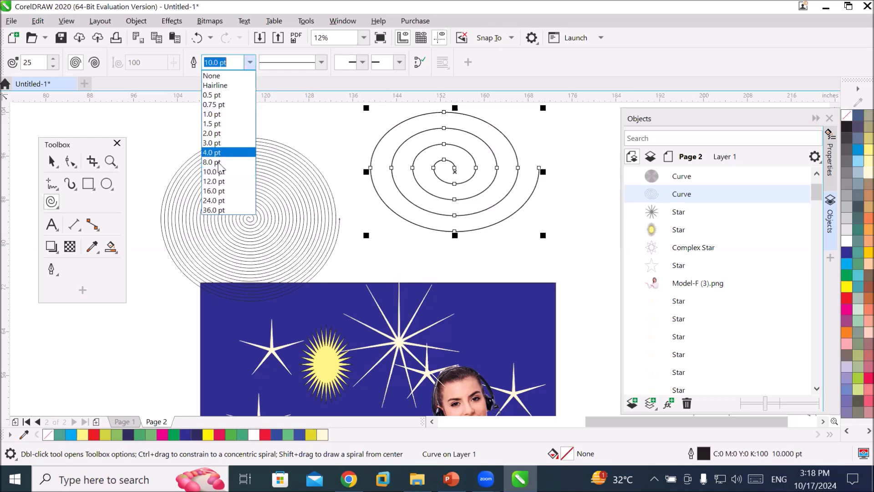
{"action": "left_click", "coordinate": [214, 210]}
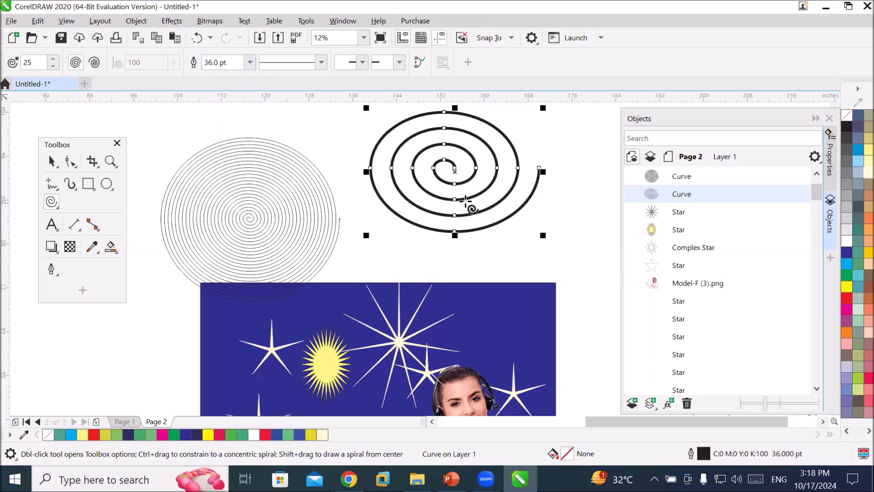
Give the thick spiral an arrow end arrowhead.
{"action": "scroll", "coordinate": [520, 175], "scroll_direction": "up", "scroll_amount": 2}
{"action": "scroll", "coordinate": [565, 187], "scroll_direction": "down", "scroll_amount": 1}
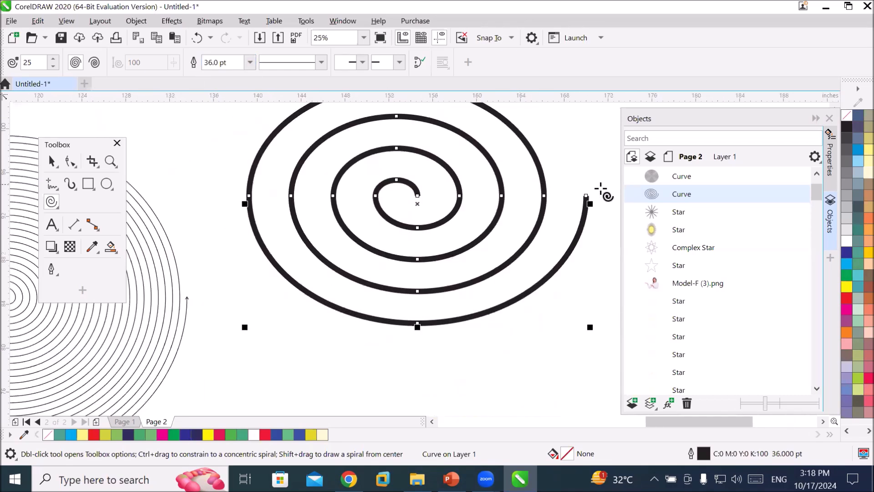
{"action": "left_click", "coordinate": [398, 62]}
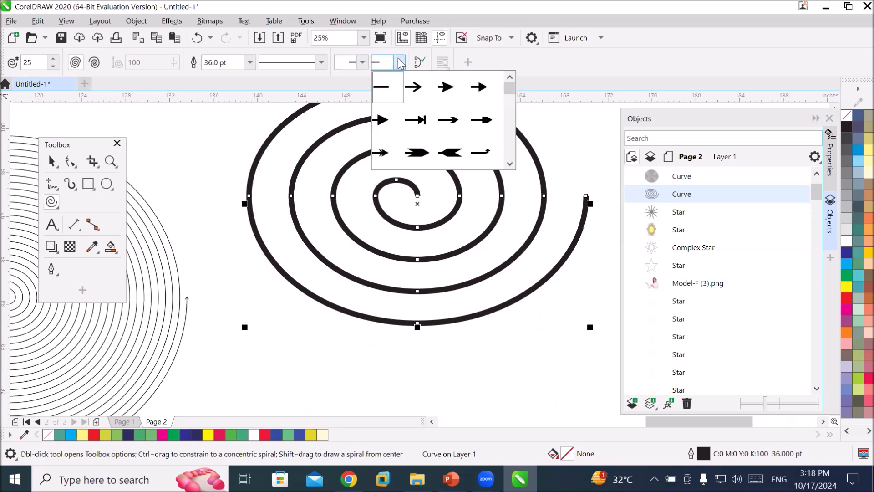
{"action": "left_click", "coordinate": [424, 92]}
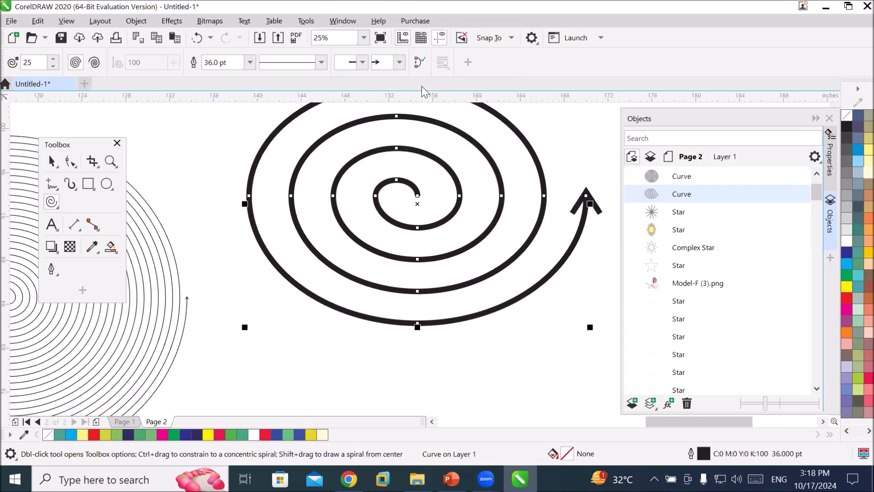
Give the thick spiral a hollow circle start arrowhead.
{"action": "left_click", "coordinate": [362, 61]}
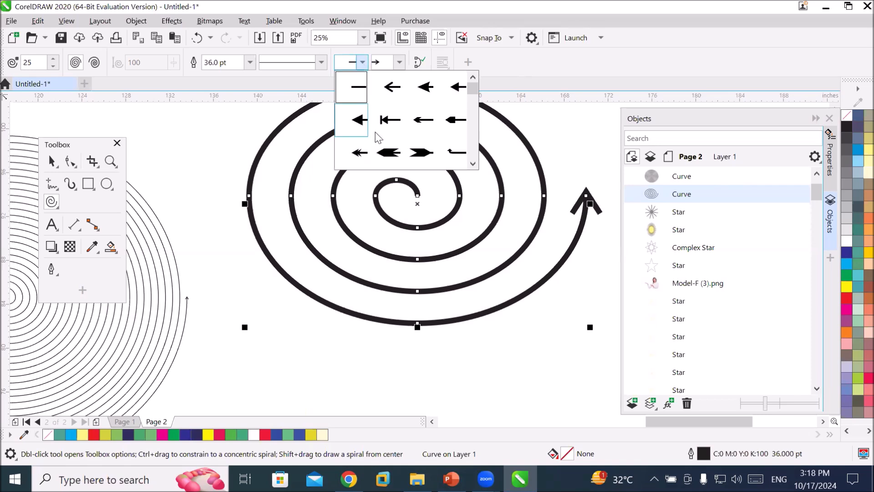
{"action": "scroll", "coordinate": [459, 146], "scroll_direction": "down", "scroll_amount": 8}
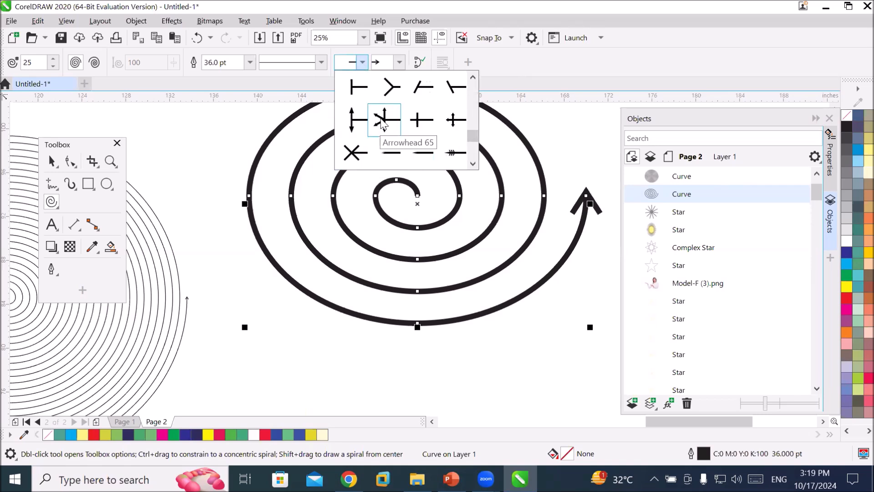
{"action": "left_click", "coordinate": [473, 78]}
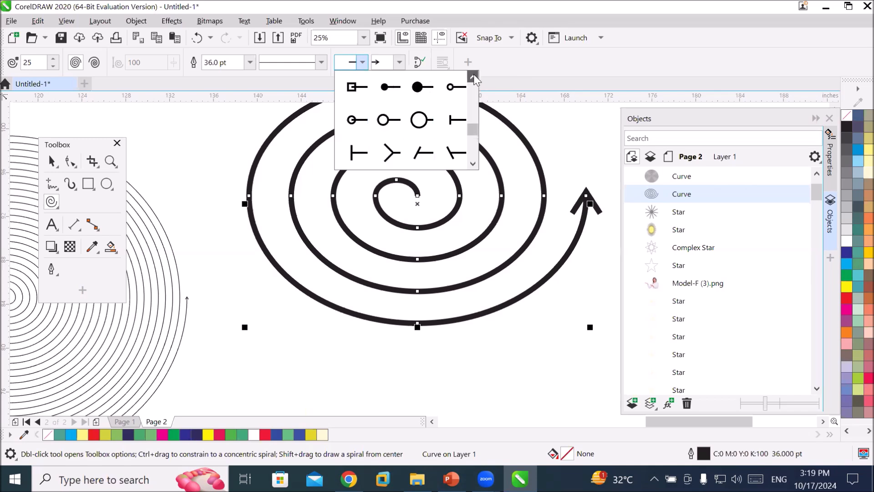
{"action": "left_click", "coordinate": [419, 120]}
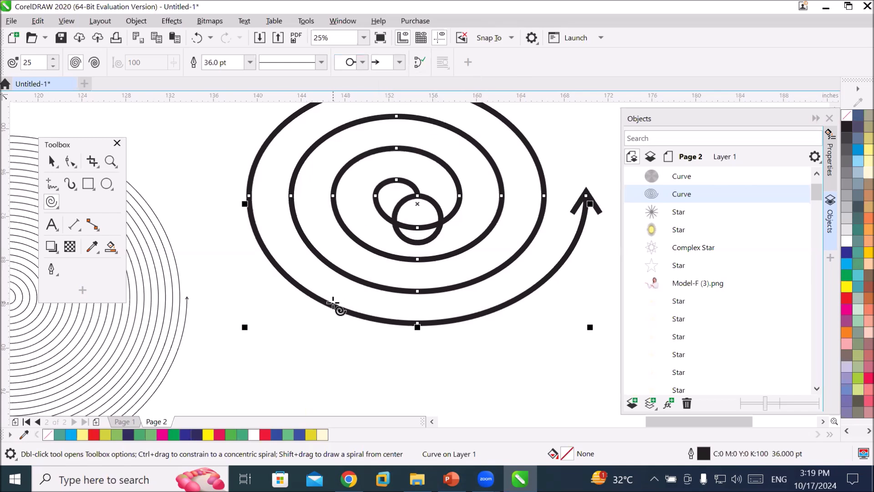
Reshape the spiral with the Shape tool by dragging its end node down and pulling inner nodes outward.
{"action": "left_click", "coordinate": [71, 163]}
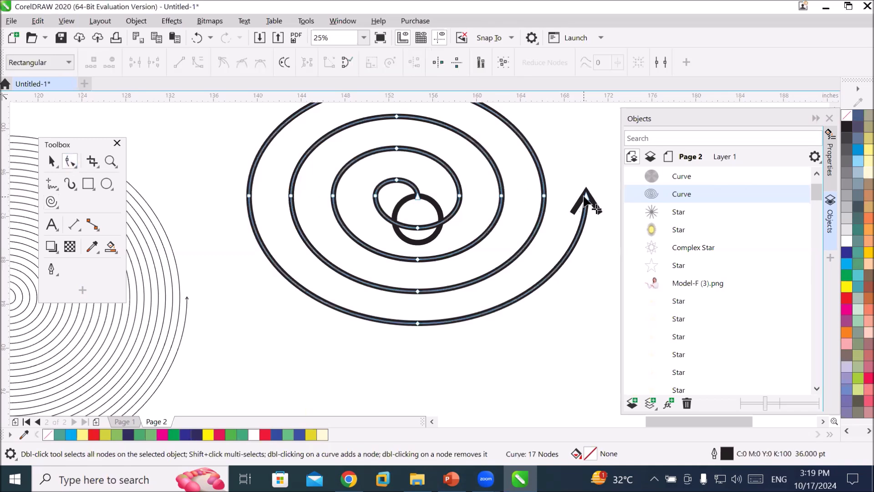
{"action": "left_click_drag", "start_coordinate": [585, 197], "coordinate": [584, 306]}
{"action": "left_click_drag", "start_coordinate": [419, 290], "coordinate": [486, 311]}
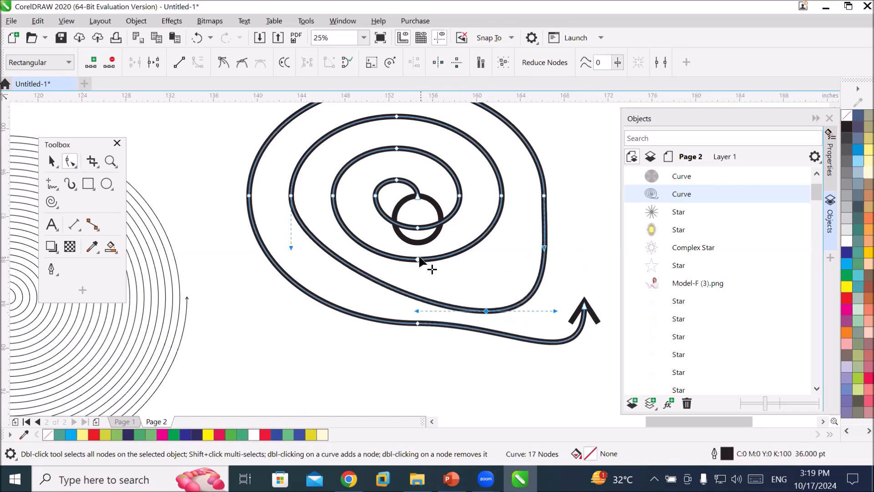
{"action": "left_click_drag", "start_coordinate": [418, 259], "coordinate": [483, 285]}
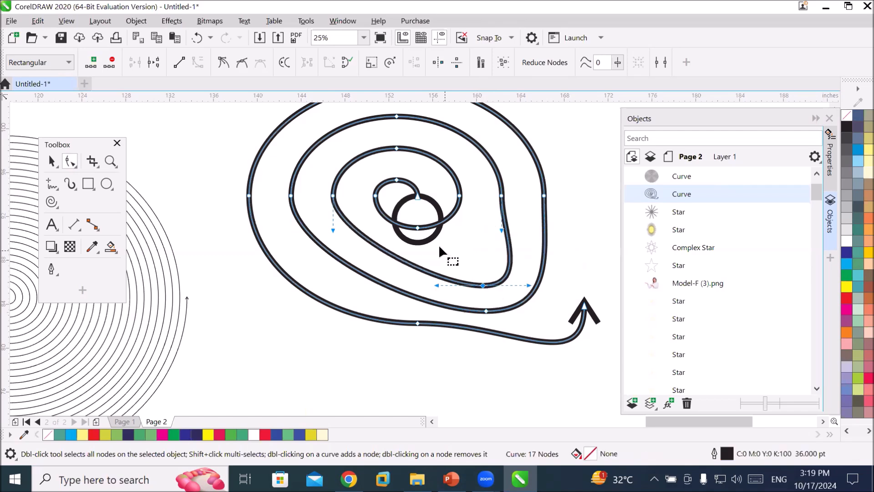
{"action": "left_click", "coordinate": [423, 245]}
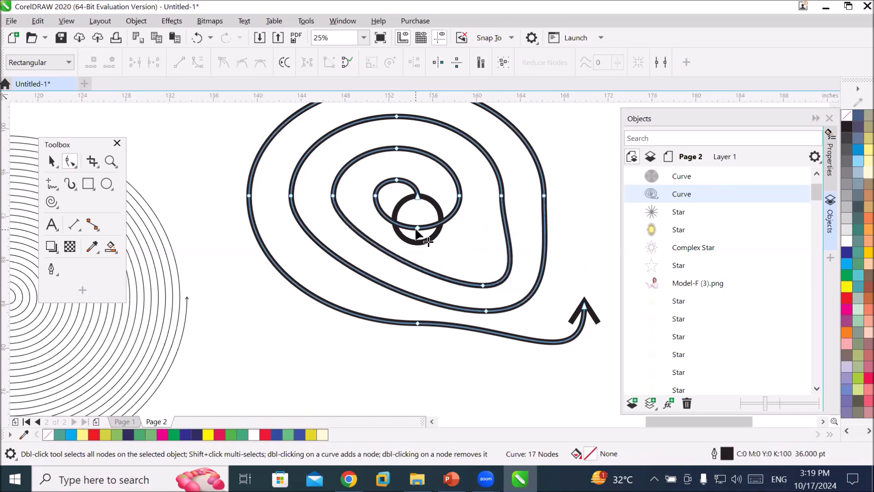
{"action": "left_click_drag", "start_coordinate": [417, 229], "coordinate": [476, 265]}
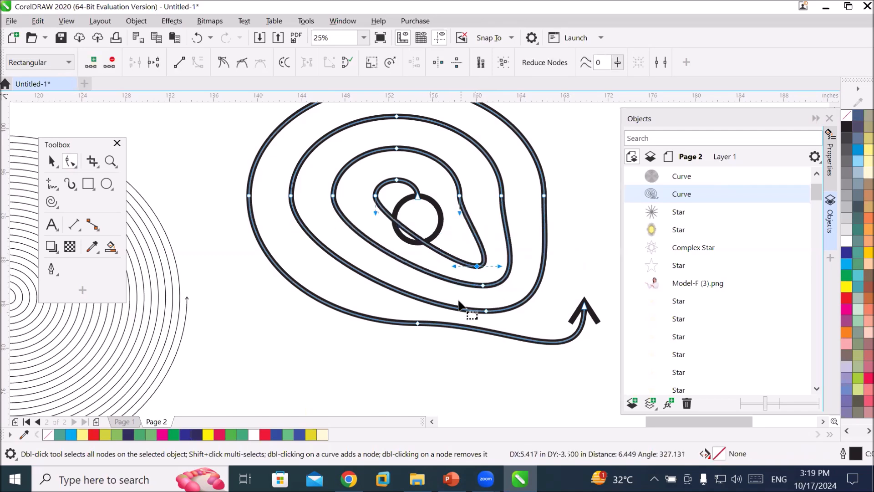
{"action": "left_click_drag", "start_coordinate": [419, 199], "coordinate": [419, 175]}
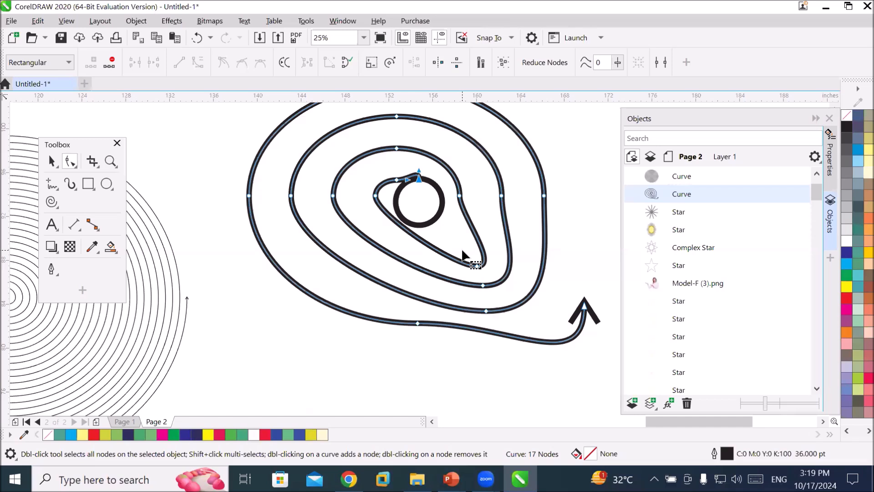
{"action": "scroll", "coordinate": [462, 255], "scroll_direction": "down", "scroll_amount": 2}
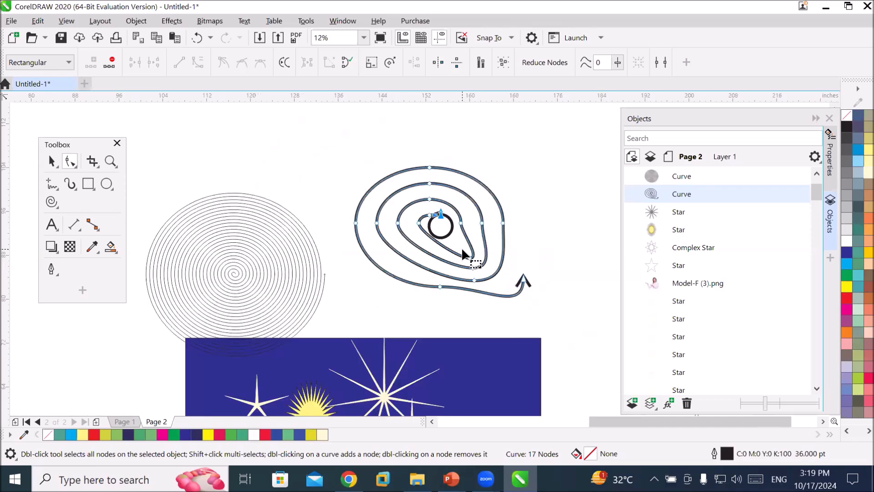
{"action": "scroll", "coordinate": [462, 250], "scroll_direction": "up", "scroll_amount": 2}
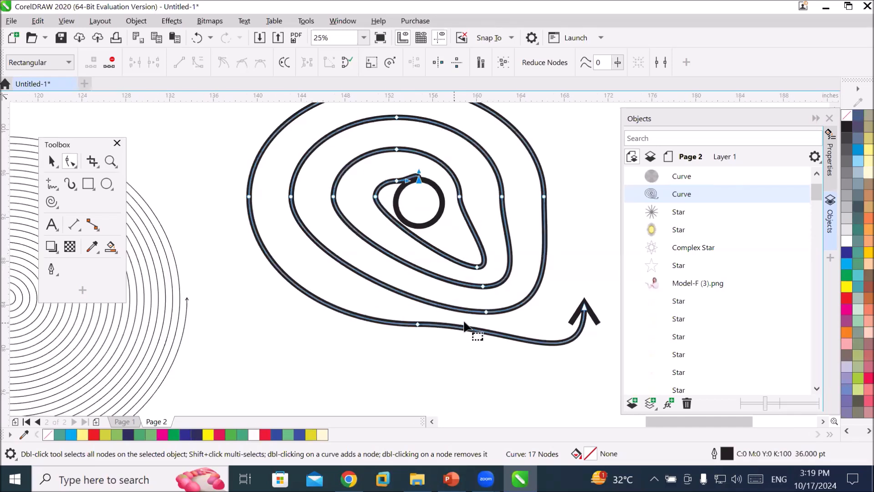
Convert two of the spiral's outer segments to straight lines and move the spiral down to the left.
{"action": "left_click", "coordinate": [416, 323]}
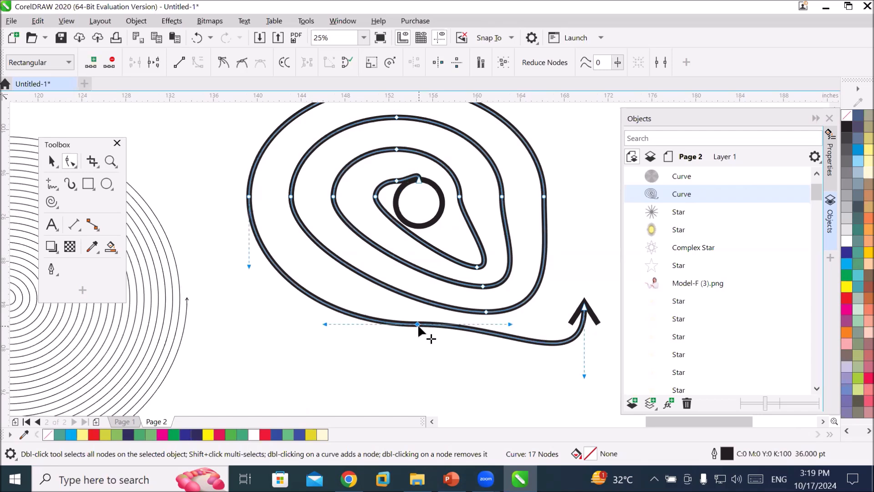
{"action": "left_click", "coordinate": [176, 66]}
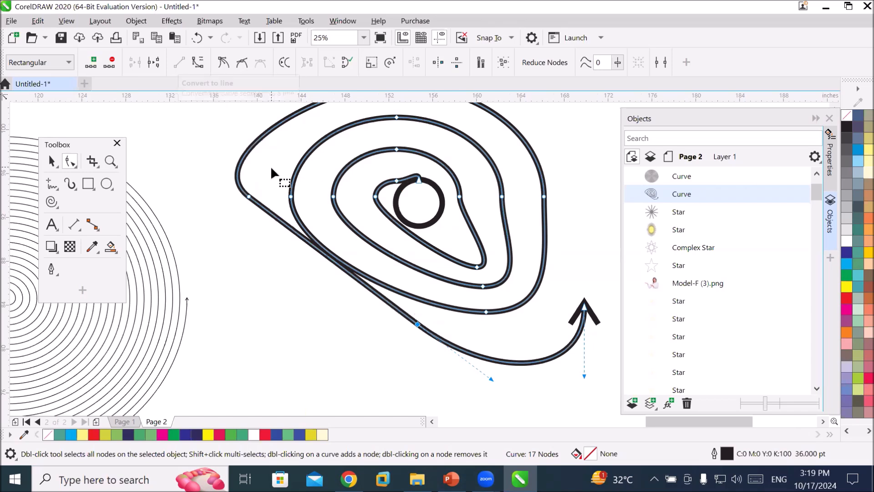
{"action": "left_click", "coordinate": [248, 196]}
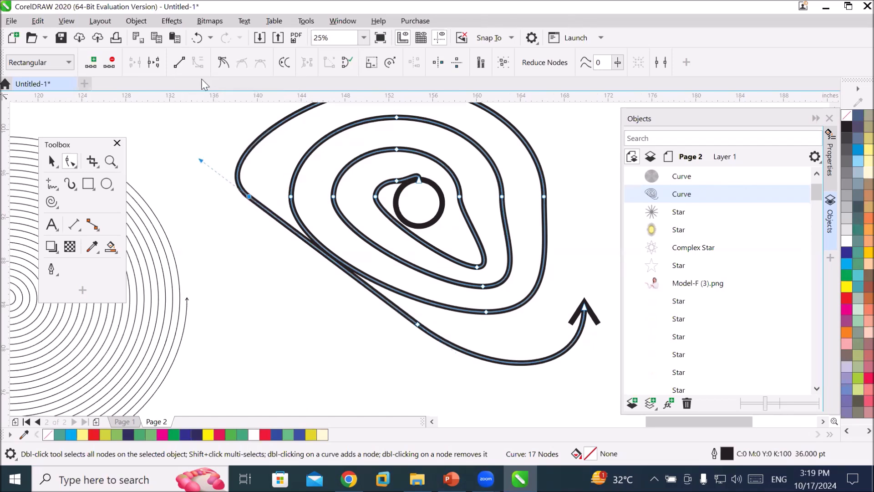
{"action": "left_click", "coordinate": [177, 61]}
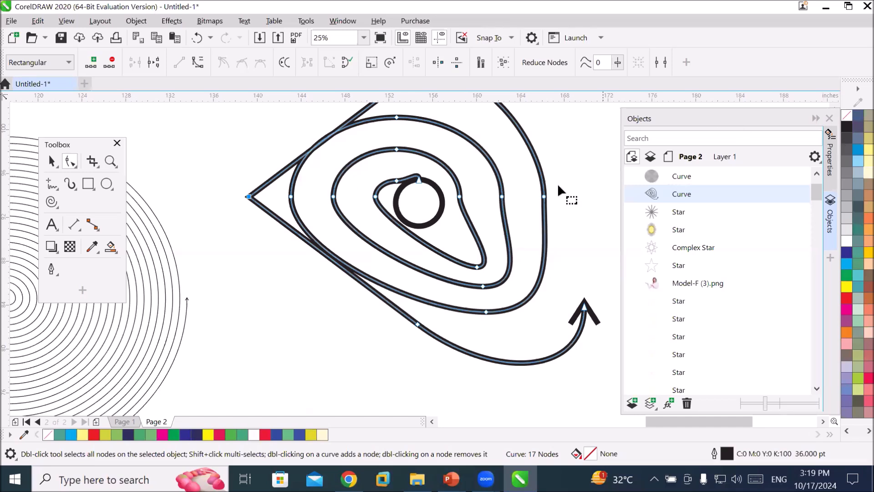
{"action": "left_click", "coordinate": [52, 161]}
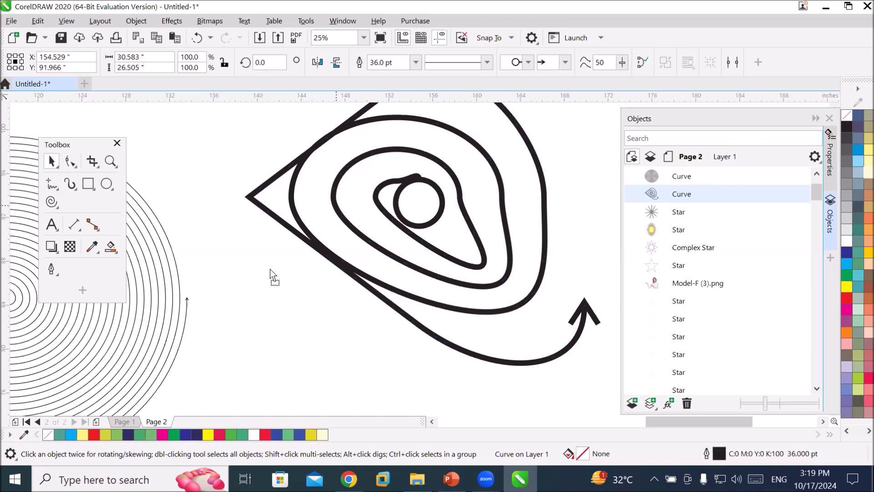
{"action": "left_click_drag", "start_coordinate": [335, 204], "coordinate": [270, 270]}
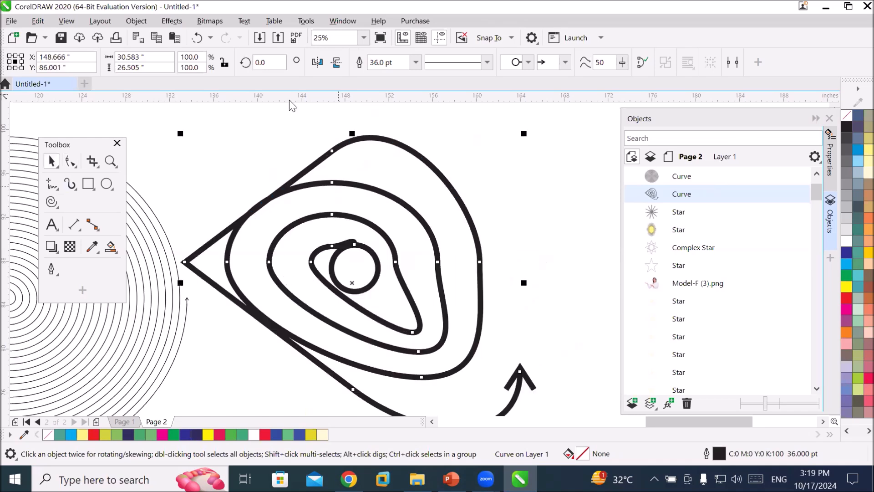
Convert two more outer segments of the spiral to straight lines and delete one node.
{"action": "left_click", "coordinate": [70, 161]}
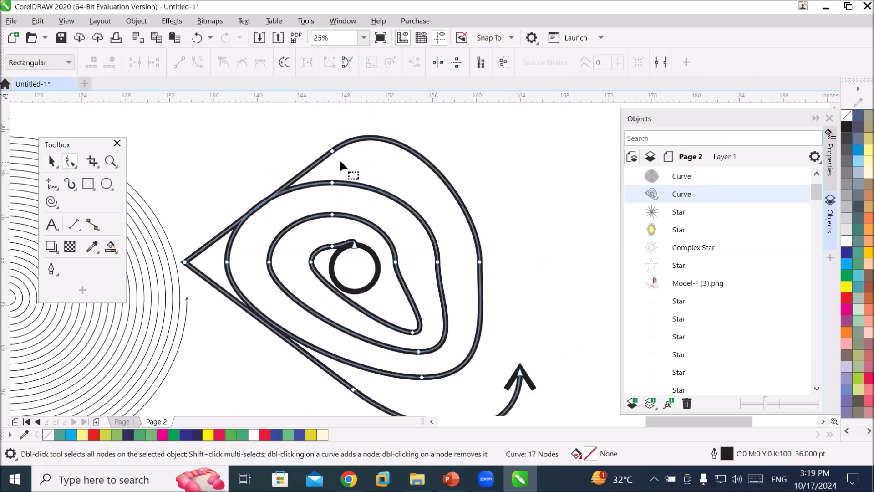
{"action": "left_click", "coordinate": [333, 150]}
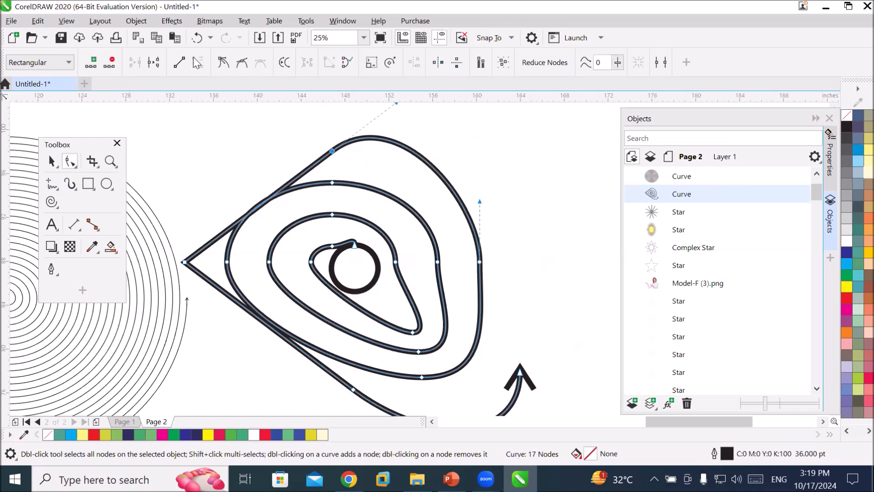
{"action": "left_click", "coordinate": [180, 62]}
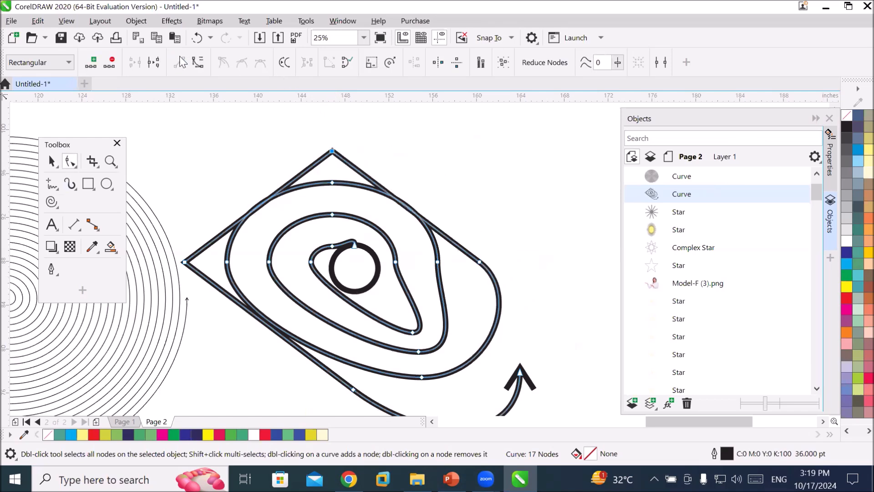
{"action": "left_click", "coordinate": [480, 264]}
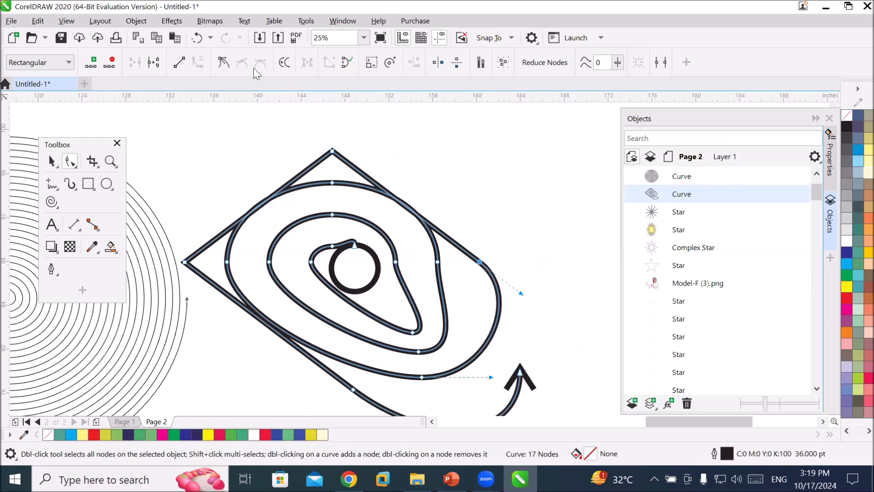
{"action": "left_click", "coordinate": [180, 63]}
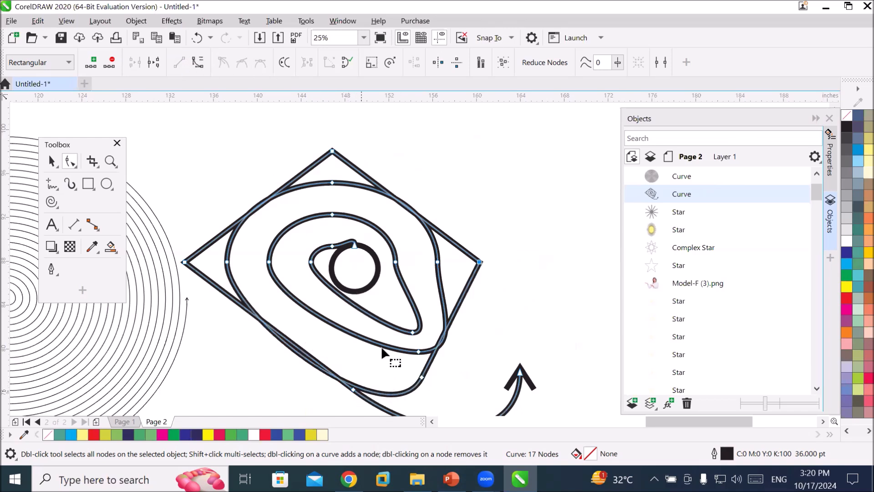
{"action": "key", "text": "Delete"}
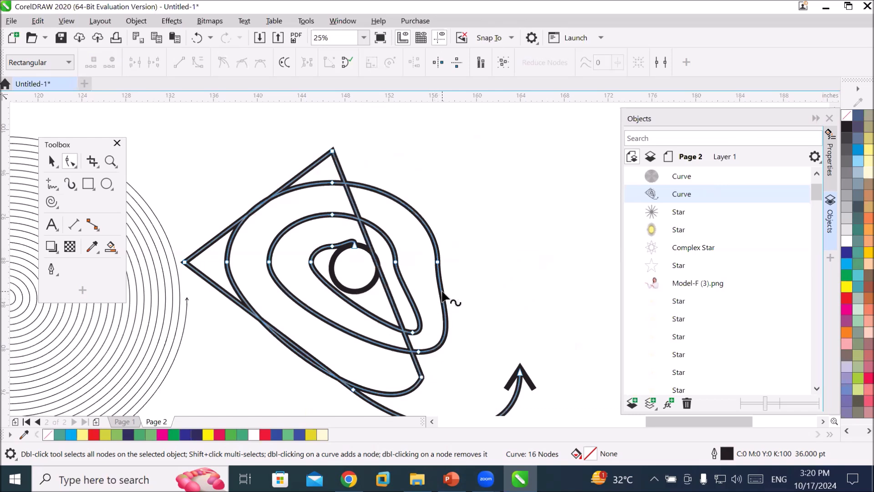
Delete the reshaped spiral and switch back to the Spiral tool.
{"action": "left_click", "coordinate": [52, 161]}
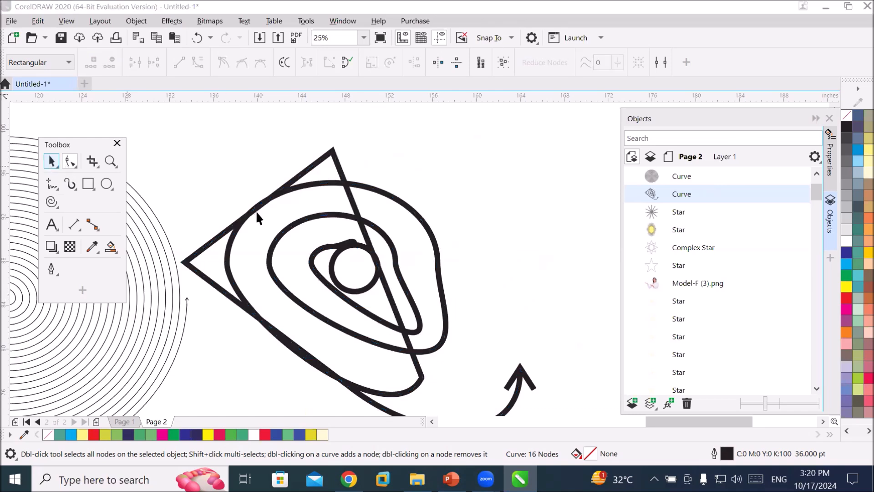
{"action": "key", "text": "Delete"}
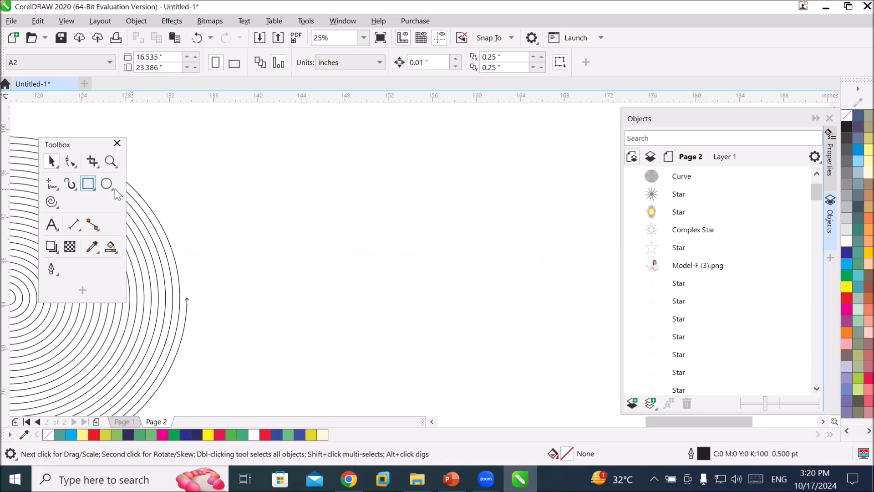
{"action": "left_click", "coordinate": [52, 202]}
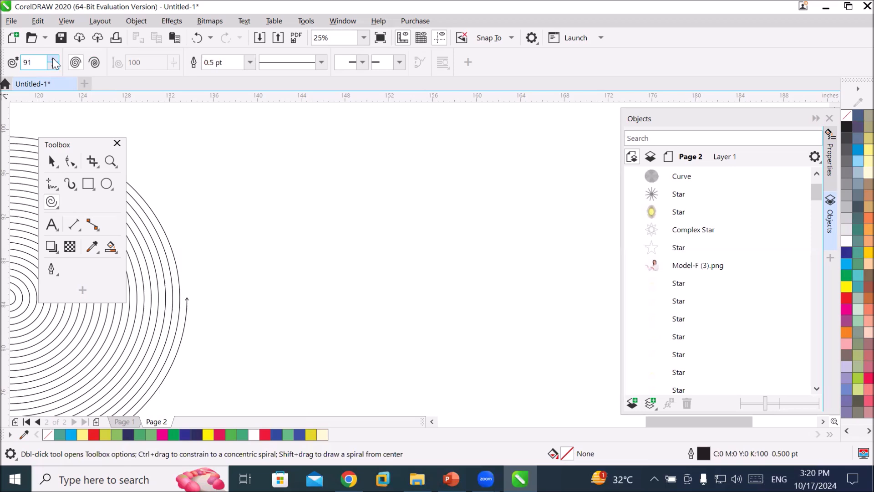
Draw a large, densely wound spiral with 100 revolutions on the page.
{"action": "mouse_move", "coordinate": [287, 153]}
{"action": "left_mouse_down"}
{"action": "mouse_move", "coordinate": [433, 288]}
{"action": "mouse_move", "coordinate": [517, 350]}
{"action": "left_mouse_up"}
{"action": "left_click_drag", "start_coordinate": [555, 389], "coordinate": [563, 400]}
{"action": "scroll", "coordinate": [524, 284], "scroll_direction": "up", "scroll_amount": 10}
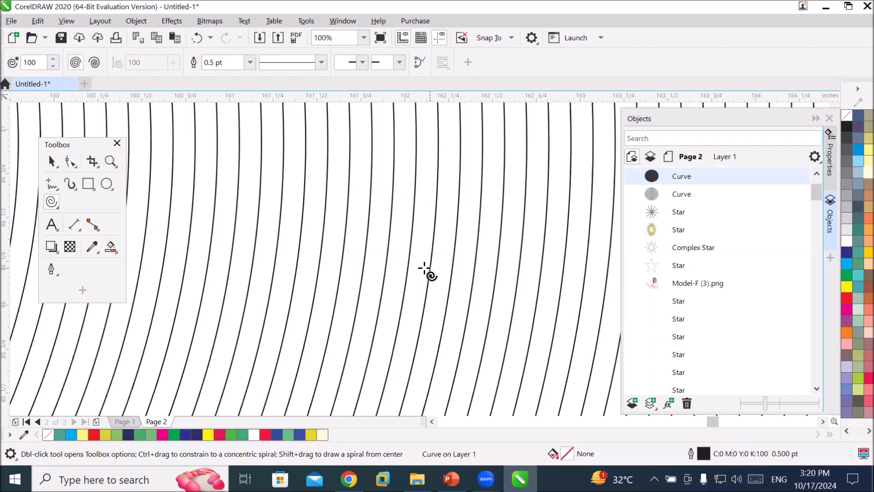
{"action": "scroll", "coordinate": [415, 273], "scroll_direction": "up", "scroll_amount": 4}
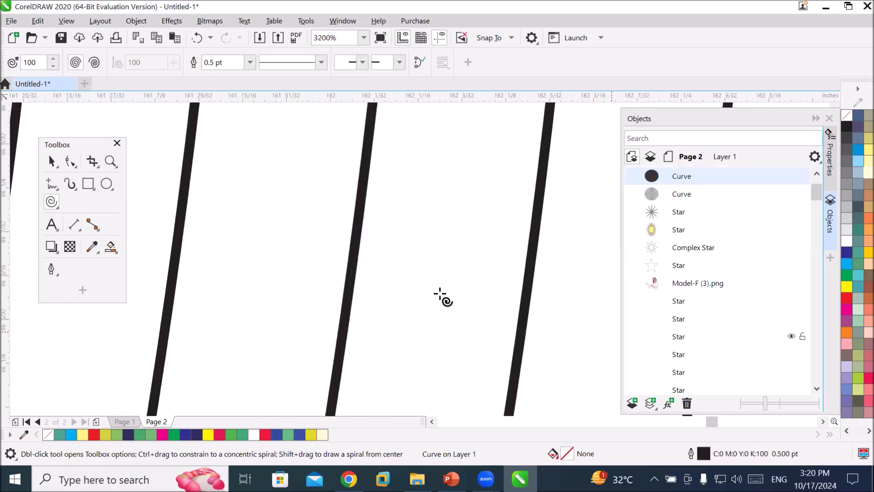
{"action": "scroll", "coordinate": [300, 256], "scroll_direction": "down", "scroll_amount": 4}
{"action": "scroll", "coordinate": [300, 256], "scroll_direction": "down", "scroll_amount": 10}
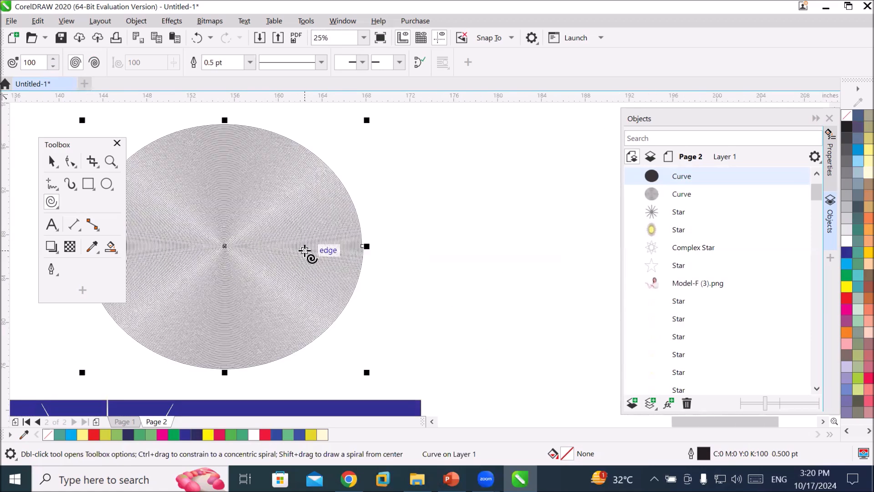
Switch to the logarithmic spiral type and draw a logarithmic spiral with expansion 100 beside the dense spiral.
{"action": "left_click", "coordinate": [94, 63]}
{"action": "left_click_drag", "start_coordinate": [390, 133], "coordinate": [620, 368]}
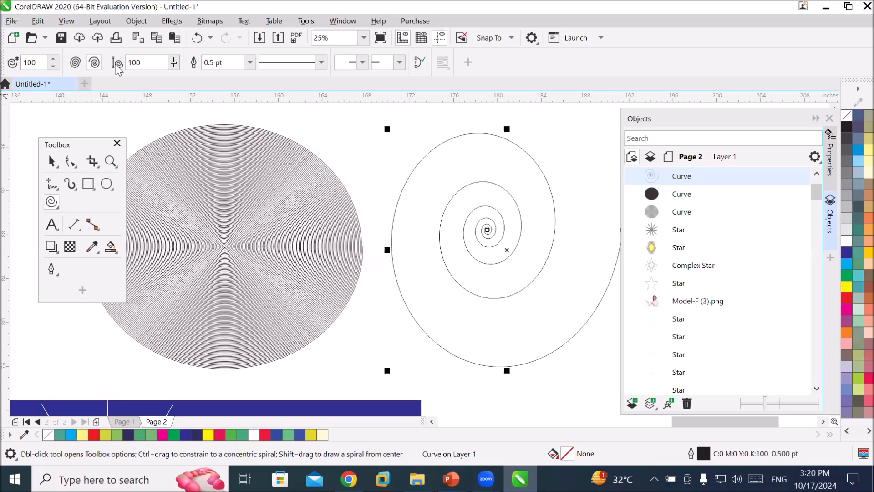
{"action": "left_click", "coordinate": [76, 64]}
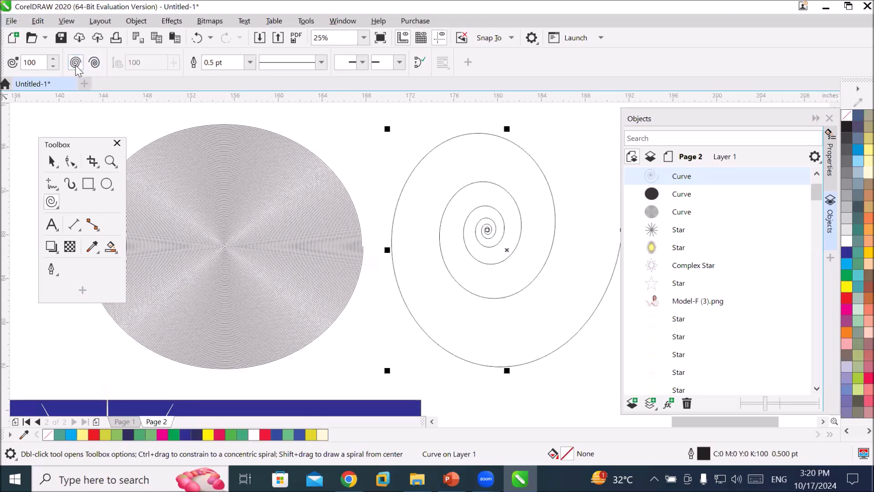
{"action": "left_click", "coordinate": [94, 62]}
Edit the logarithmic spiral with the Shape tool, converting its two outermost curved segments to straight lines.
{"action": "left_click", "coordinate": [823, 421]}
{"action": "left_click", "coordinate": [822, 421]}
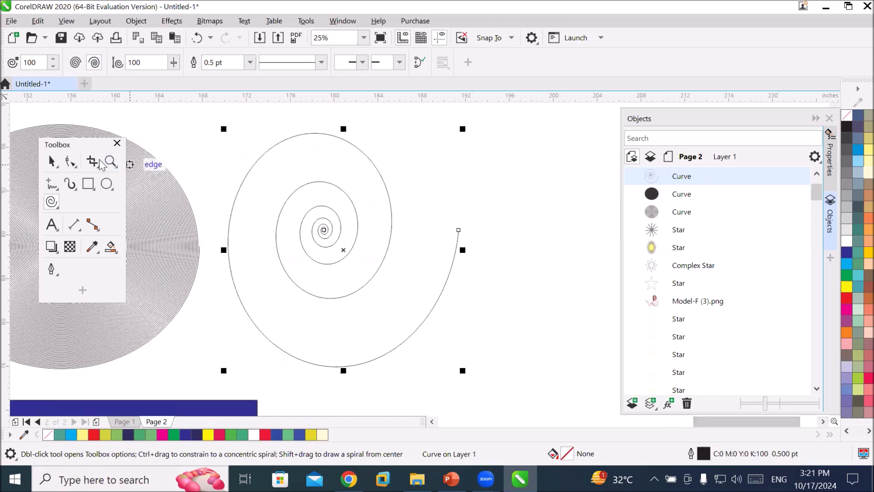
{"action": "left_click", "coordinate": [68, 162]}
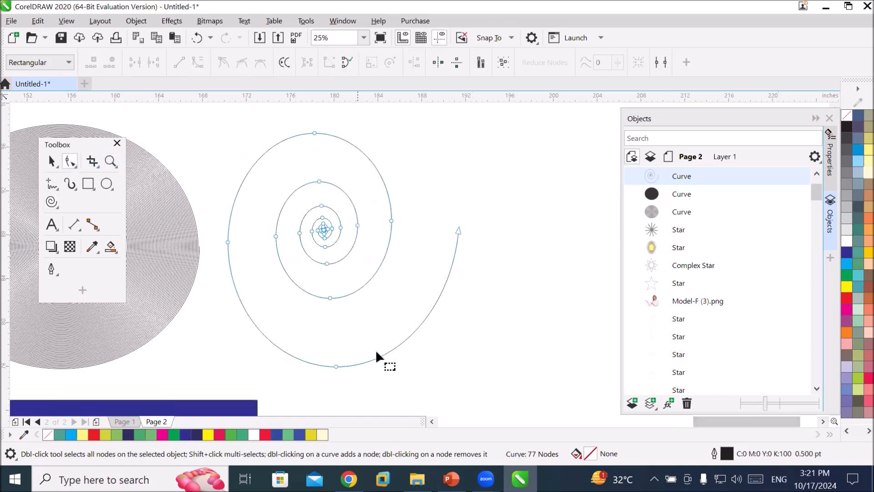
{"action": "left_click", "coordinate": [336, 366]}
{"action": "left_click", "coordinate": [179, 62]}
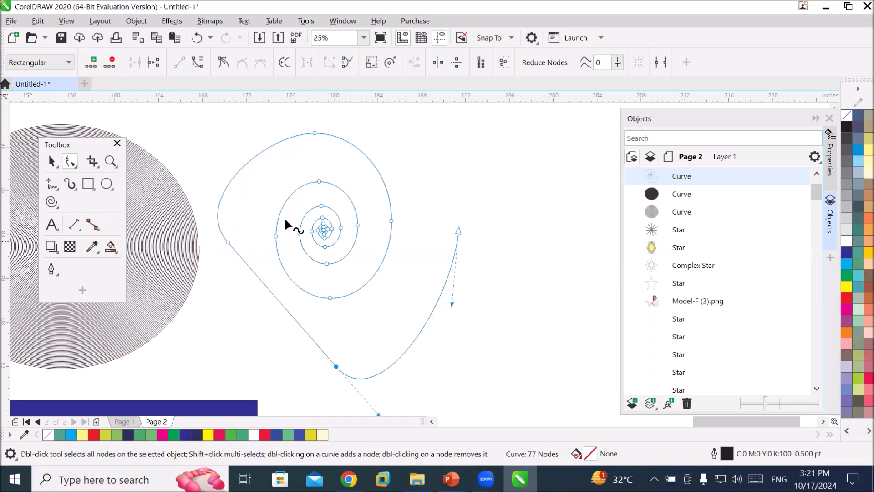
{"action": "left_click", "coordinate": [315, 133]}
{"action": "left_click", "coordinate": [176, 65]}
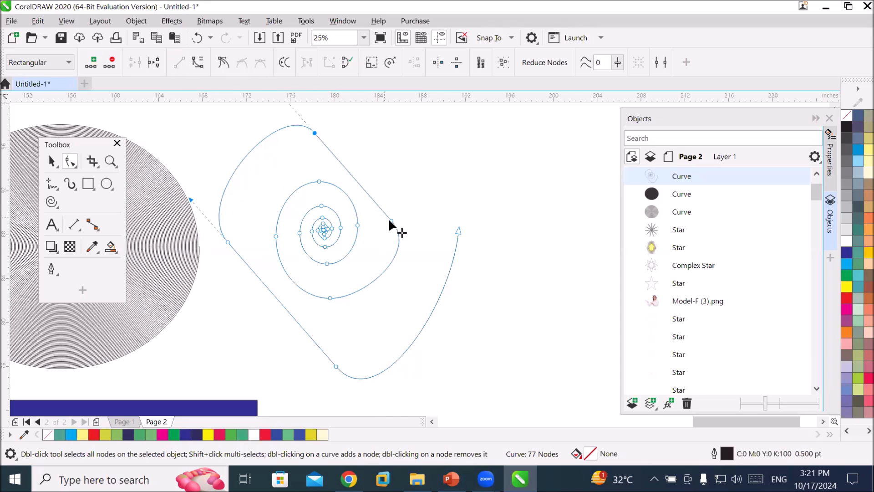
Convert the next three segments of the logarithmic spiral's second ring to straight lines.
{"action": "left_click", "coordinate": [390, 219]}
{"action": "left_click", "coordinate": [179, 62]}
{"action": "left_click", "coordinate": [330, 297]}
{"action": "left_click", "coordinate": [179, 63]}
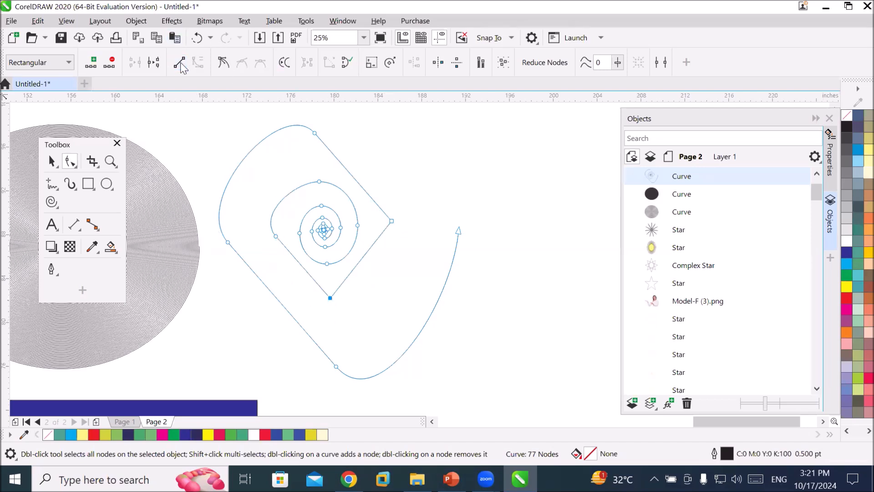
{"action": "left_click", "coordinate": [319, 181]}
{"action": "left_click", "coordinate": [180, 63]}
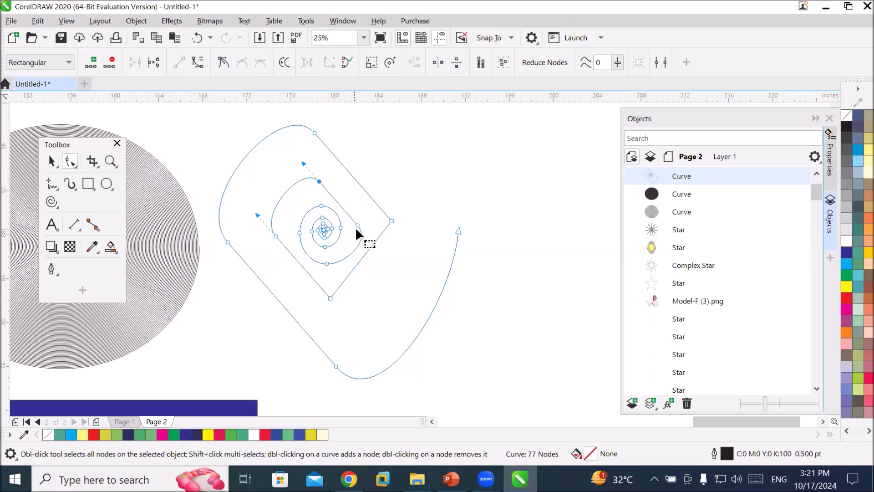
Straighten three more segments on the spiral's third ring using Convert to line.
{"action": "left_click", "coordinate": [327, 264]}
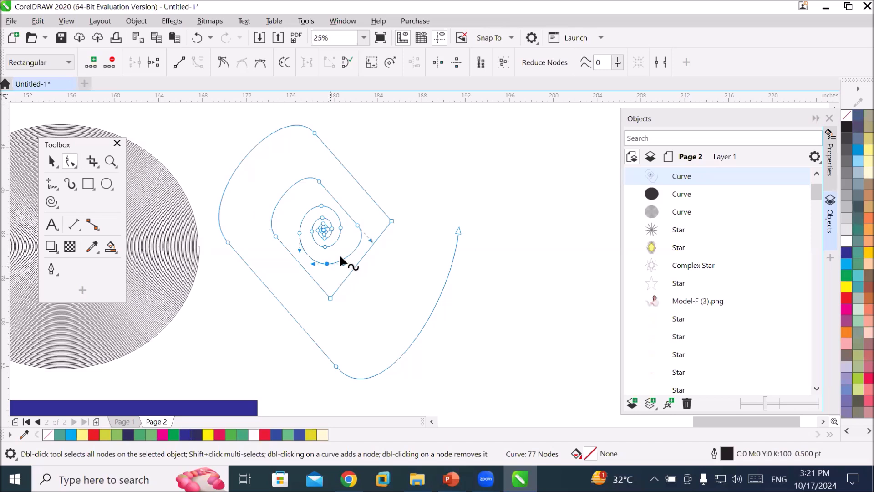
{"action": "left_click", "coordinate": [179, 65]}
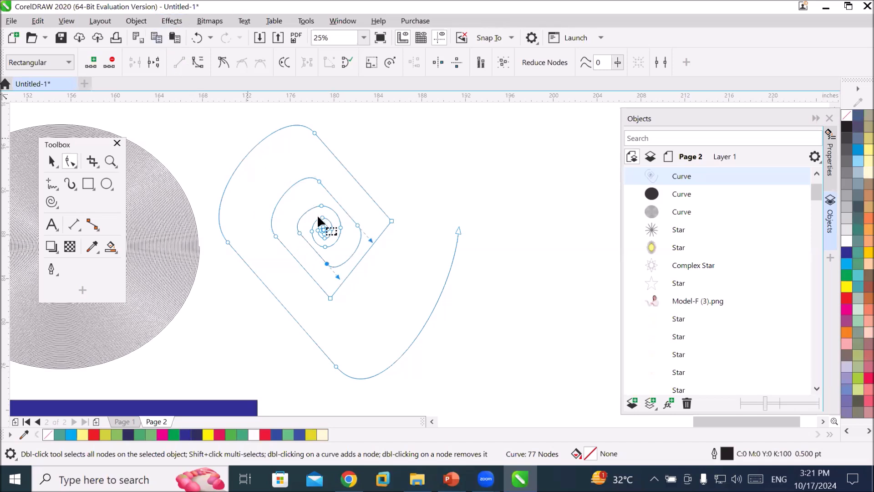
{"action": "left_click", "coordinate": [321, 205]}
{"action": "left_click", "coordinate": [179, 63]}
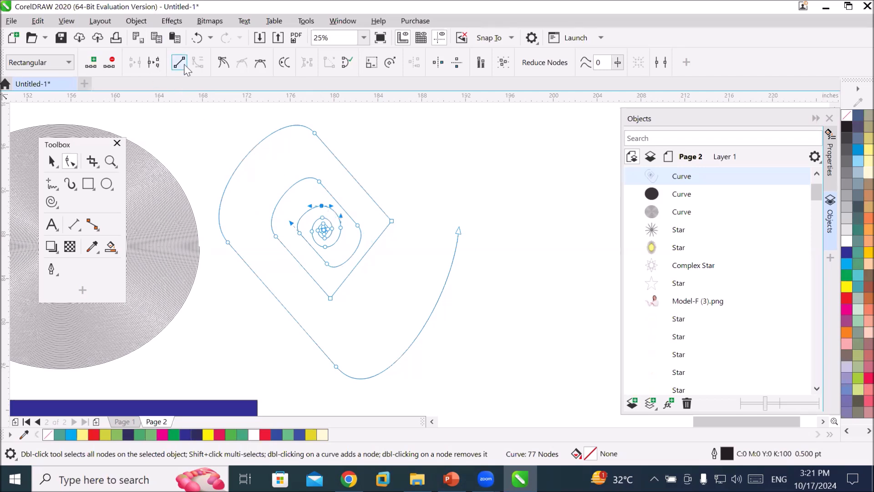
{"action": "left_click", "coordinate": [320, 180]}
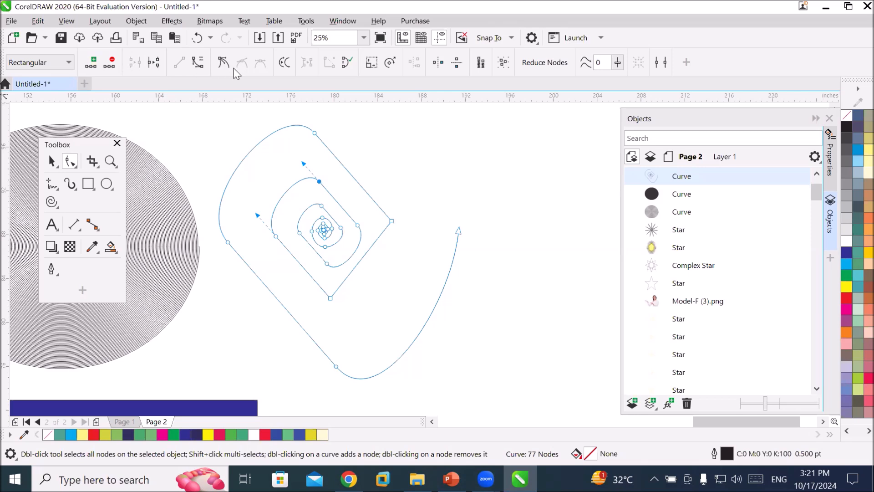
{"action": "left_click", "coordinate": [275, 235]}
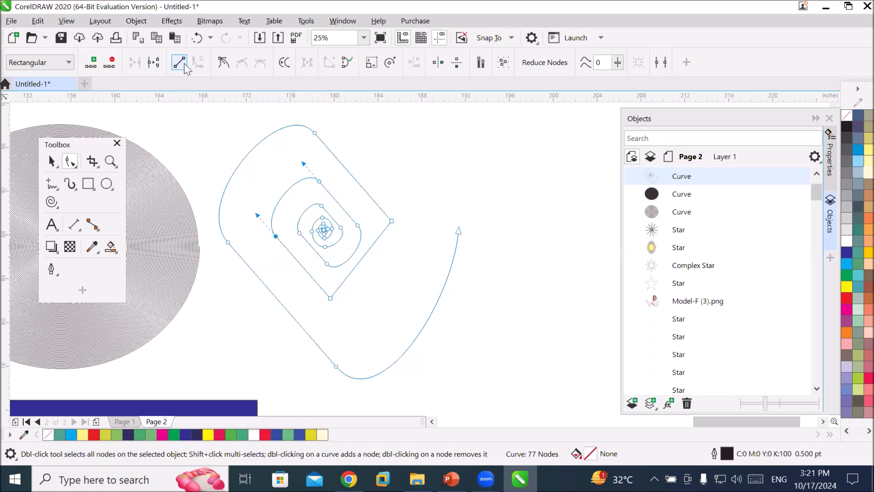
{"action": "left_click", "coordinate": [180, 63]}
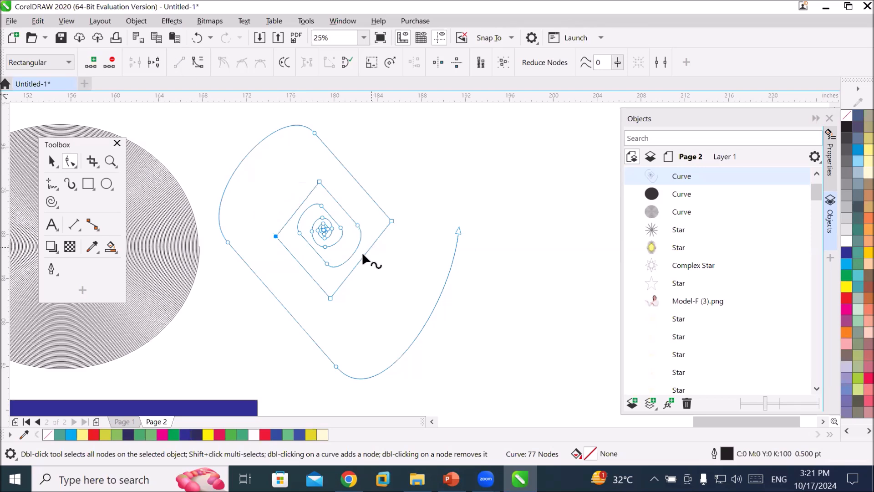
Convert two further inner-ring segments of the logarithmic spiral to straight lines.
{"action": "left_click", "coordinate": [325, 262]}
{"action": "left_click", "coordinate": [358, 225]}
{"action": "left_click", "coordinate": [181, 65]}
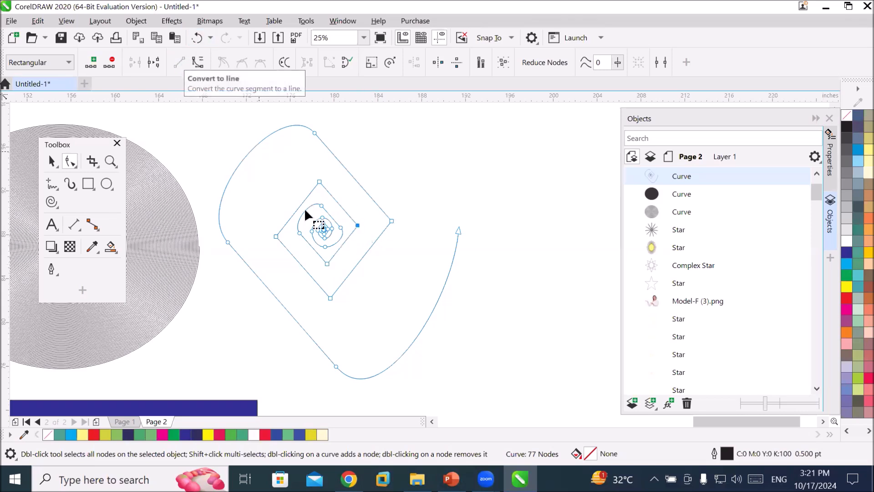
{"action": "scroll", "coordinate": [322, 210], "scroll_direction": "up", "scroll_amount": 3}
{"action": "scroll", "coordinate": [342, 234], "scroll_direction": "up", "scroll_amount": 2}
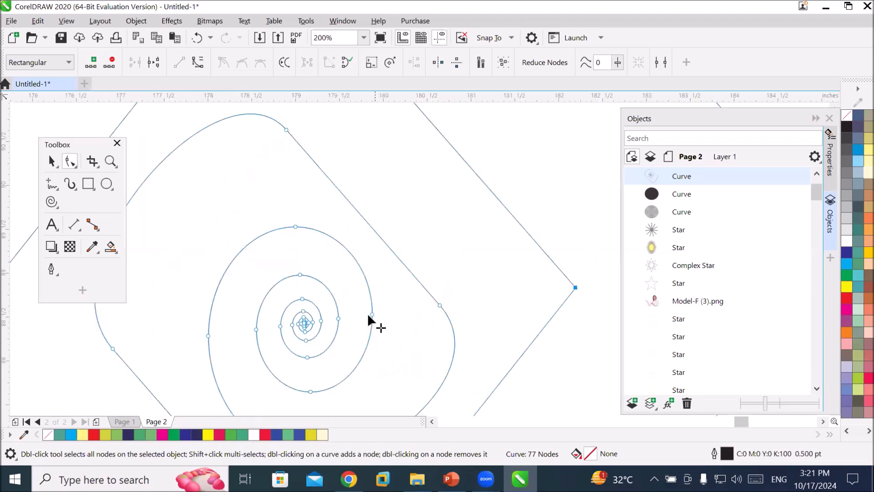
{"action": "left_click", "coordinate": [371, 313]}
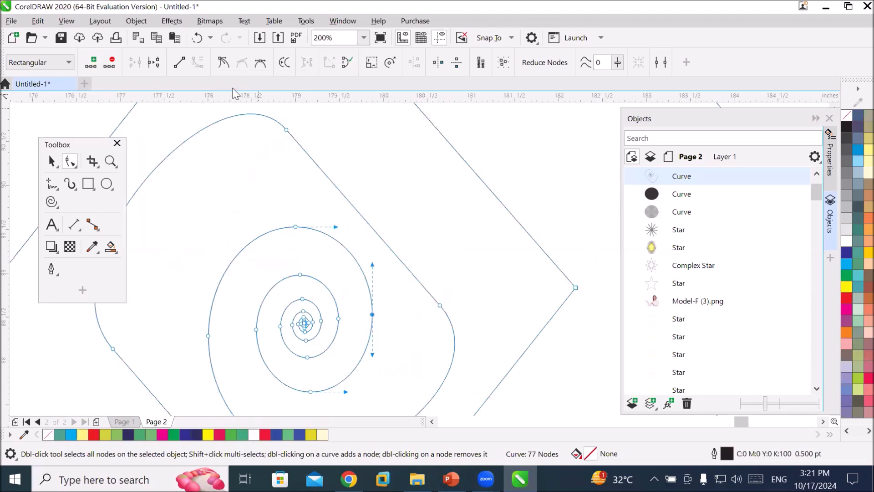
{"action": "left_click", "coordinate": [180, 64]}
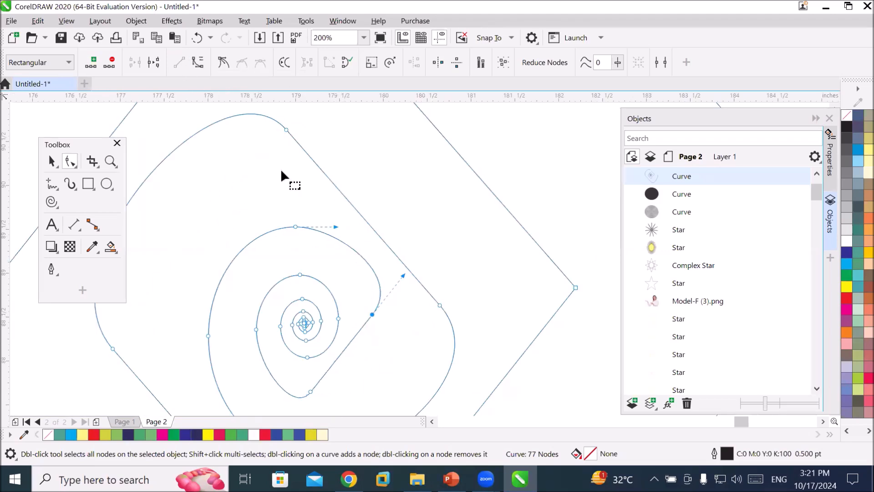
Straighten the remaining curved segments of the spiral's third ring into lines.
{"action": "left_click", "coordinate": [295, 225]}
{"action": "left_click", "coordinate": [178, 63]}
{"action": "left_click", "coordinate": [207, 336]}
{"action": "left_click", "coordinate": [177, 63]}
{"action": "scroll", "coordinate": [284, 206], "scroll_direction": "down", "scroll_amount": 1}
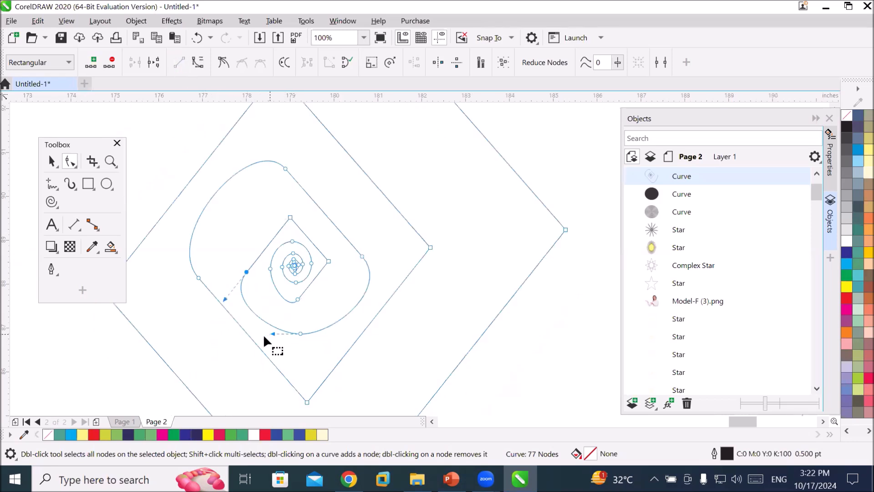
{"action": "left_click", "coordinate": [198, 278]}
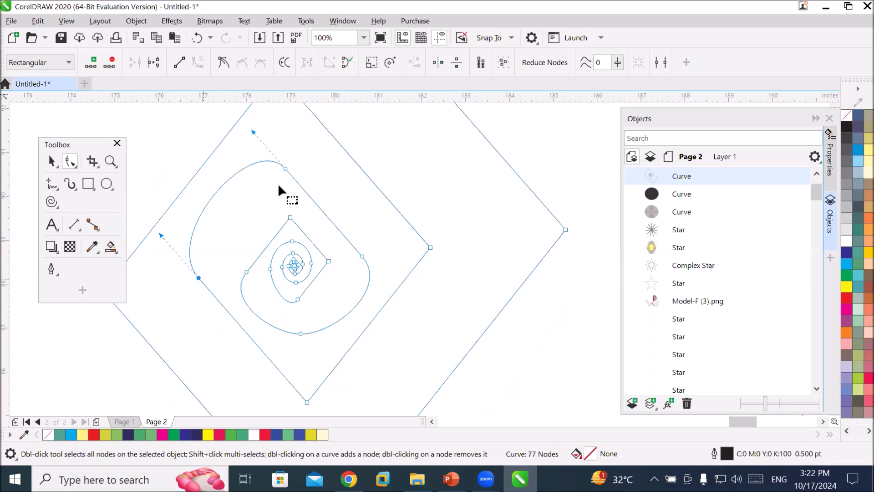
{"action": "left_click", "coordinate": [179, 60]}
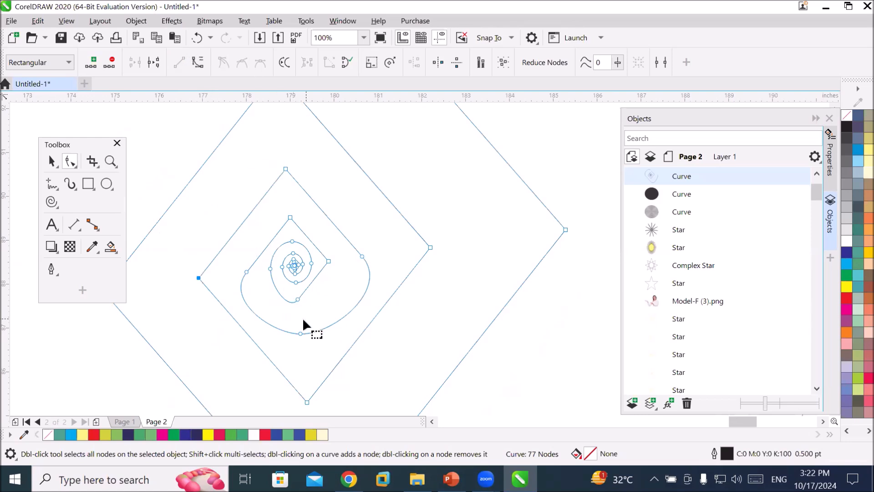
Convert four segments of the spiral's fourth ring to straight lines.
{"action": "left_click", "coordinate": [297, 301]}
{"action": "left_click", "coordinate": [183, 57]}
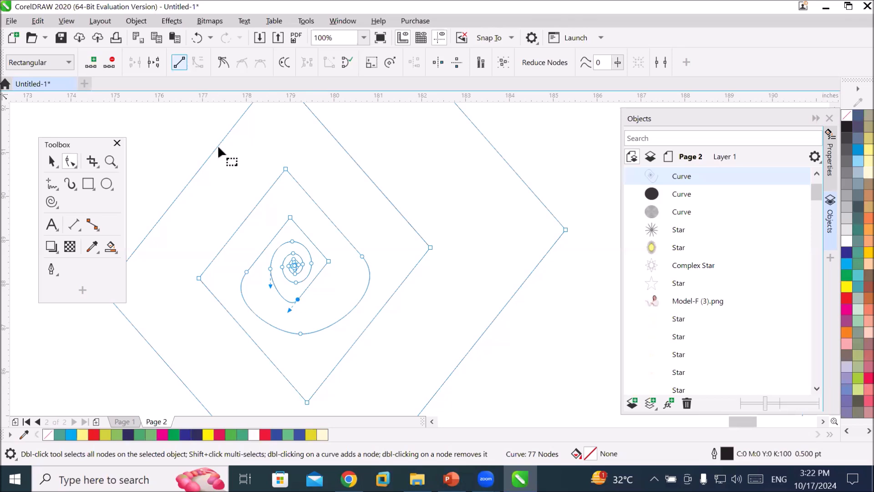
{"action": "left_click", "coordinate": [270, 269]}
{"action": "left_click", "coordinate": [179, 63]}
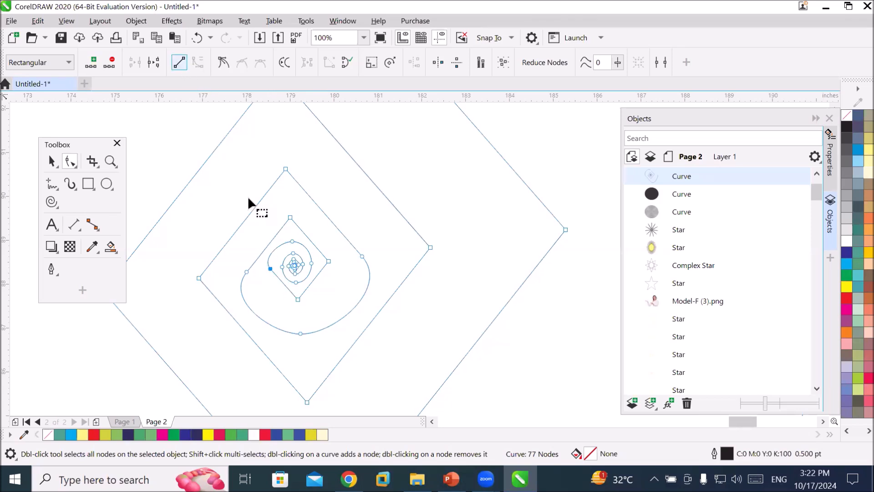
{"action": "left_click", "coordinate": [312, 261]}
{"action": "left_click", "coordinate": [179, 63]}
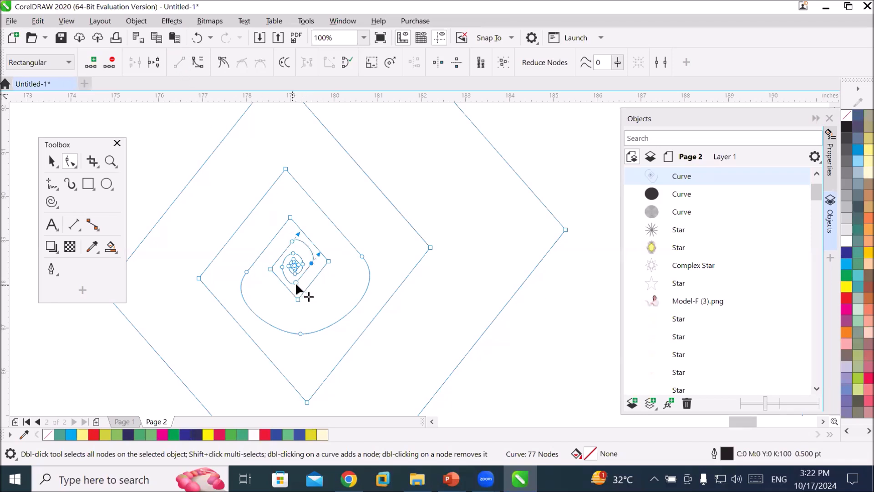
{"action": "left_click", "coordinate": [296, 281]}
{"action": "left_click", "coordinate": [180, 68]}
Straighten three segments on the small inner rings near the spiral's centre.
{"action": "scroll", "coordinate": [294, 251], "scroll_direction": "up", "scroll_amount": 3}
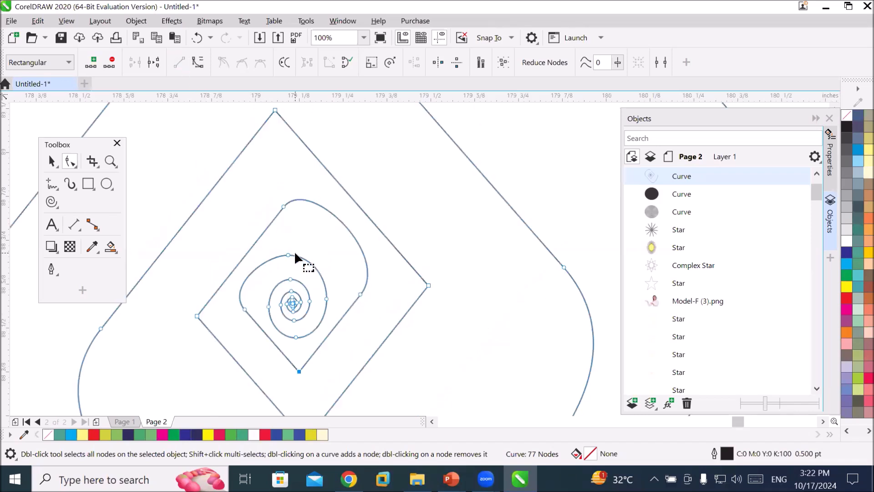
{"action": "left_click", "coordinate": [280, 257]}
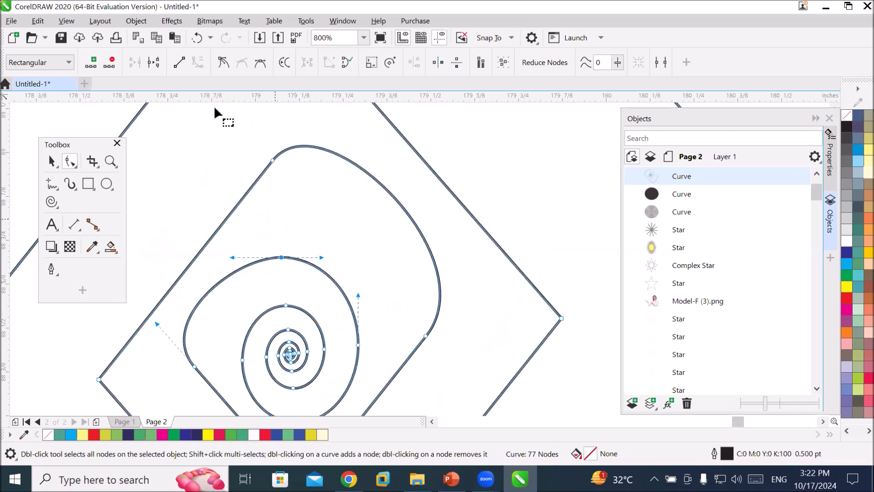
{"action": "left_click", "coordinate": [179, 62]}
{"action": "left_click", "coordinate": [286, 305]}
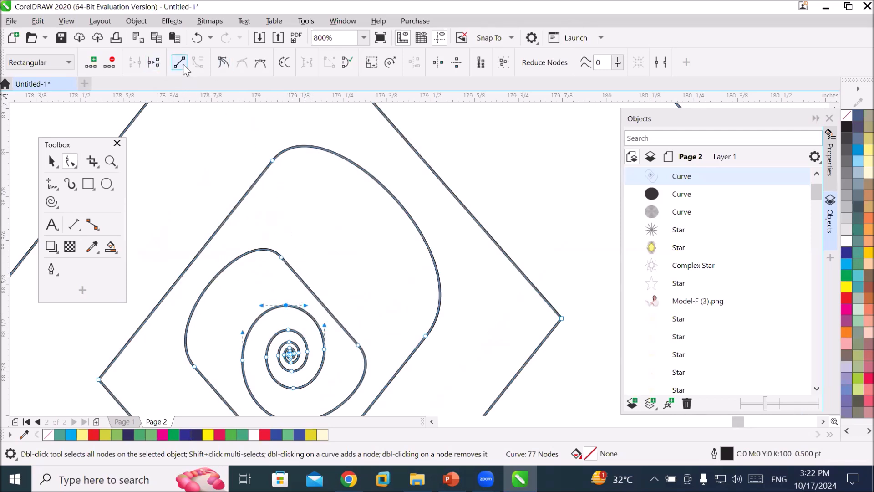
{"action": "left_click", "coordinate": [179, 62]}
{"action": "left_click", "coordinate": [324, 348]}
{"action": "left_click", "coordinate": [179, 62]}
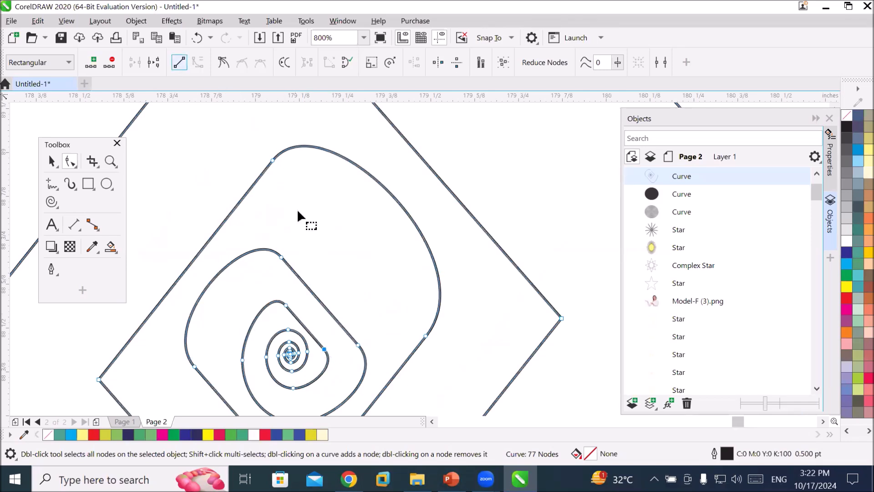
Convert two more curved segments on the inner rings of the spiral to straight lines.
{"action": "left_click", "coordinate": [266, 356]}
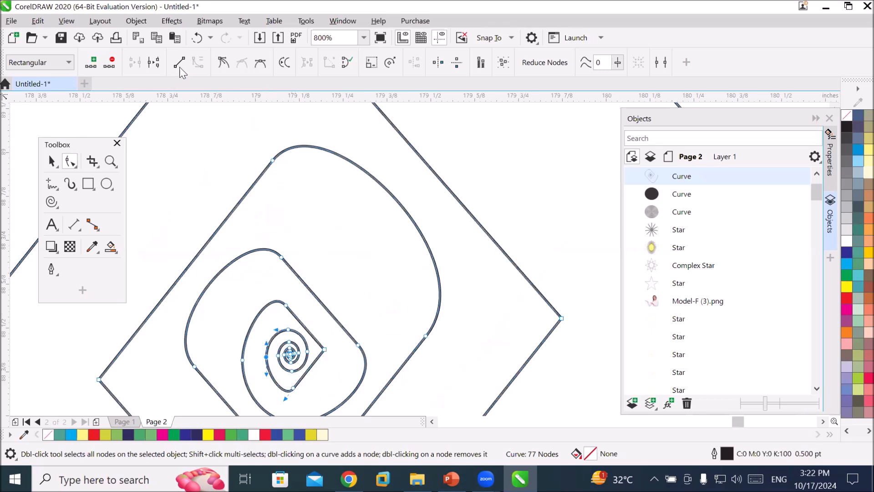
{"action": "left_click", "coordinate": [178, 62]}
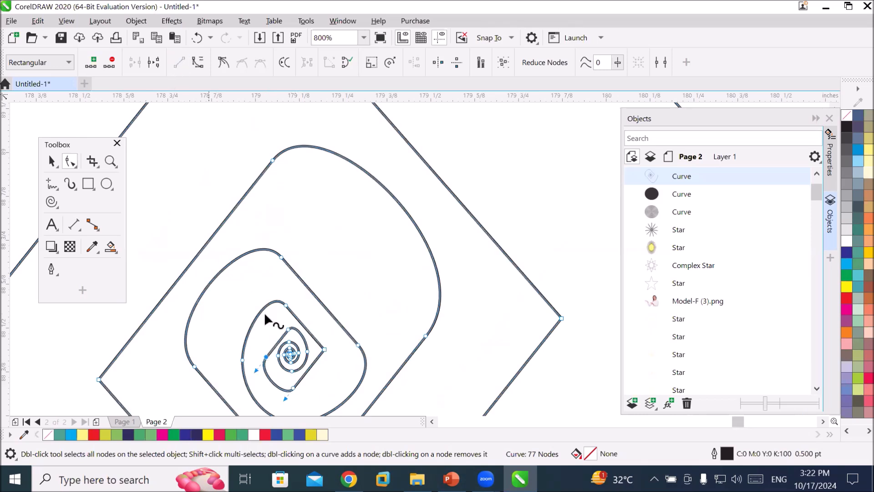
{"action": "left_click", "coordinate": [244, 357]}
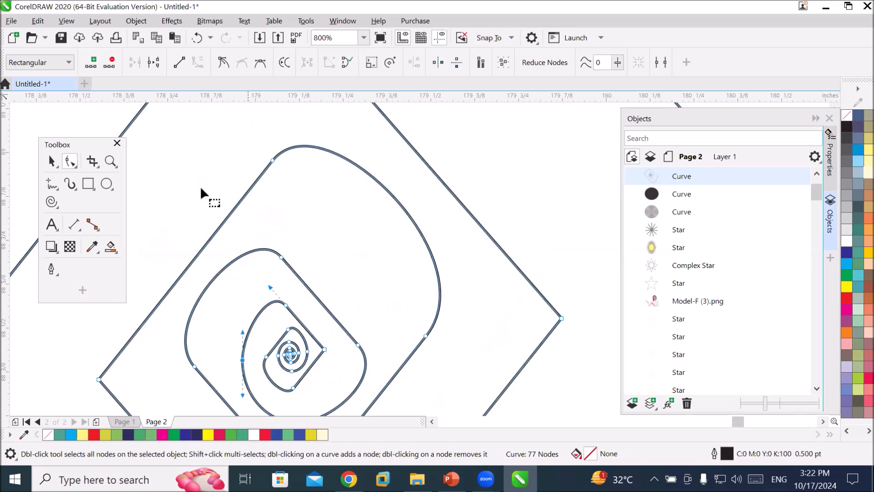
{"action": "left_click", "coordinate": [178, 63]}
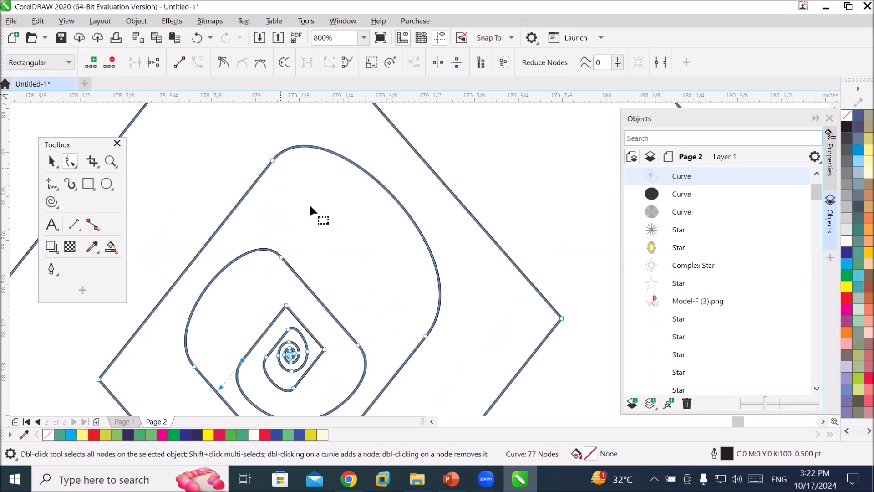
Straighten the lower and right curved segments of the spiral's middle rings into lines.
{"action": "scroll", "coordinate": [308, 204], "scroll_direction": "down", "scroll_amount": 1}
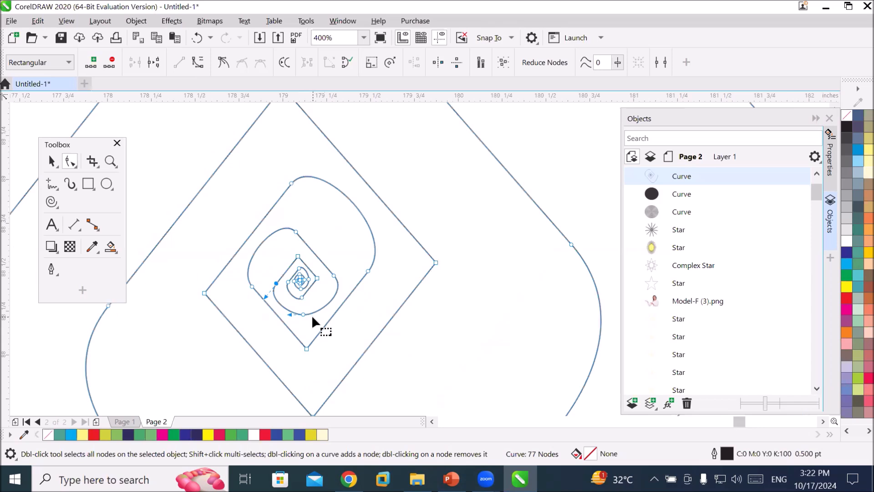
{"action": "scroll", "coordinate": [311, 314], "scroll_direction": "up", "scroll_amount": 1}
{"action": "left_click", "coordinate": [293, 311]}
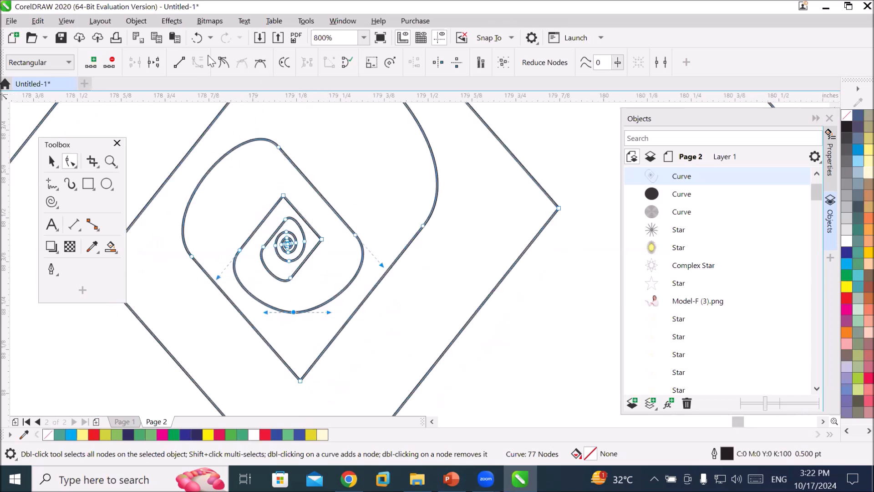
{"action": "left_click", "coordinate": [178, 62]}
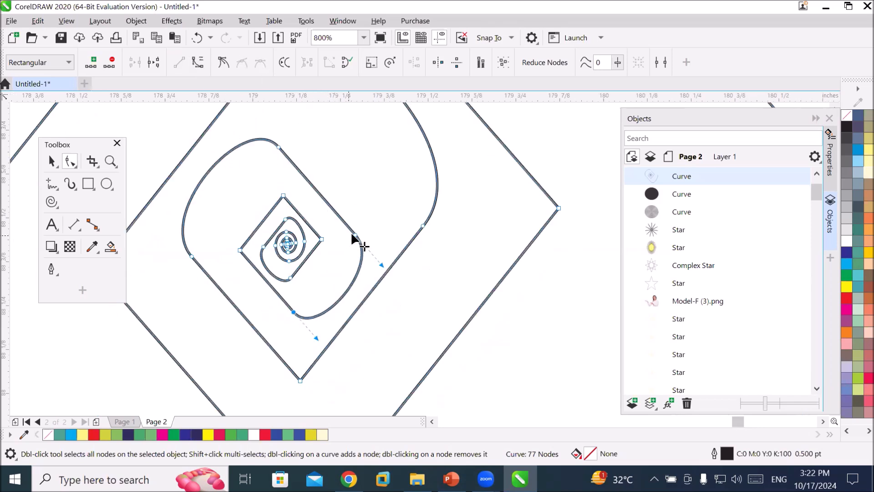
{"action": "left_click", "coordinate": [354, 235]}
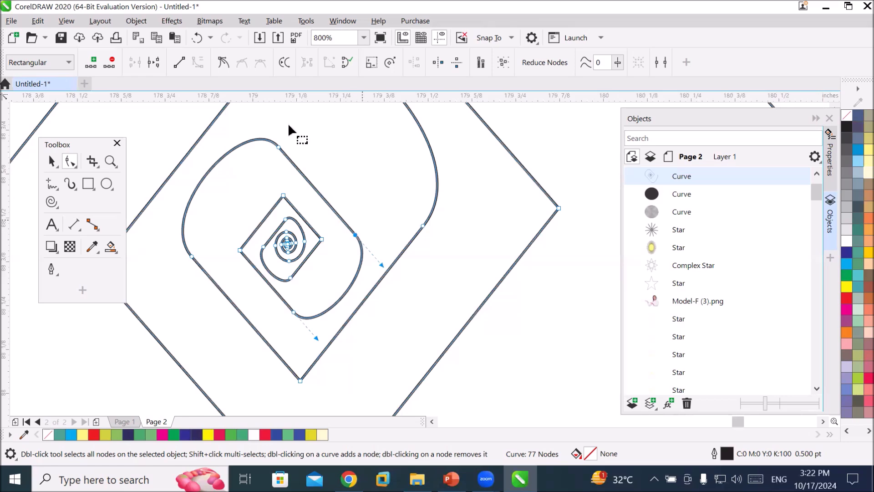
{"action": "left_click", "coordinate": [179, 60]}
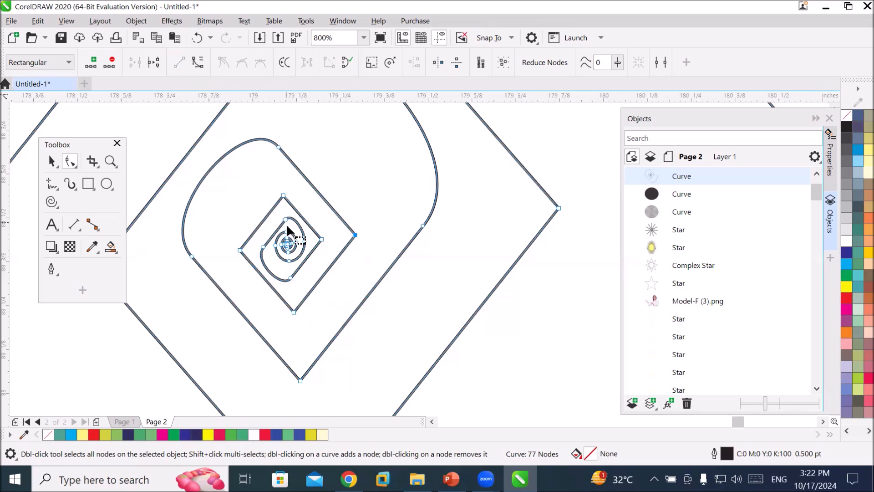
Convert one remaining curved segment near the spiral's centre to a straight line.
{"action": "left_click", "coordinate": [305, 240]}
{"action": "left_click", "coordinate": [285, 259]}
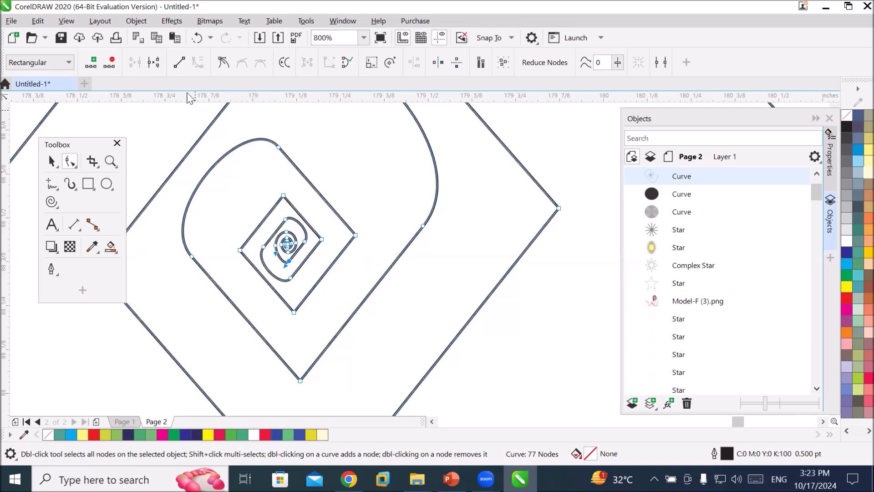
{"action": "left_click", "coordinate": [181, 64]}
Straighten the two curved segments on the spiral's larger outer ring into lines.
{"action": "scroll", "coordinate": [266, 176], "scroll_direction": "down", "scroll_amount": 5}
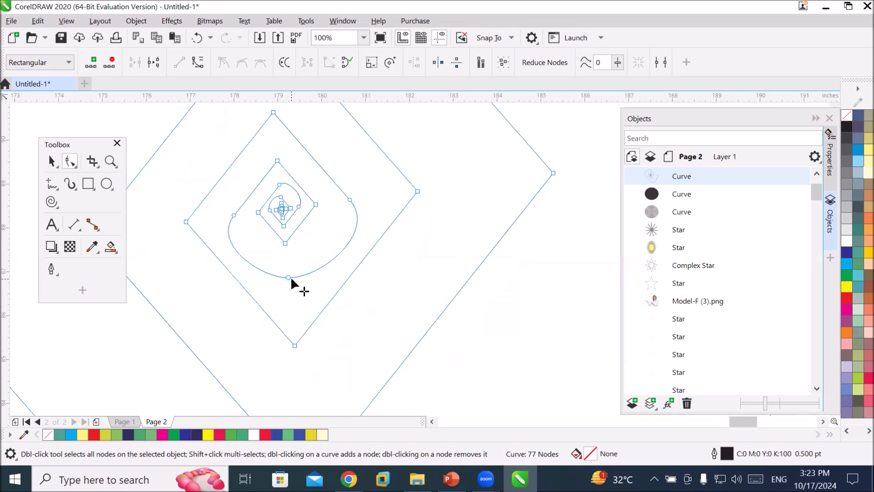
{"action": "left_click", "coordinate": [287, 276]}
{"action": "left_click", "coordinate": [181, 64]}
{"action": "left_click", "coordinate": [349, 199]}
{"action": "left_click", "coordinate": [179, 64]}
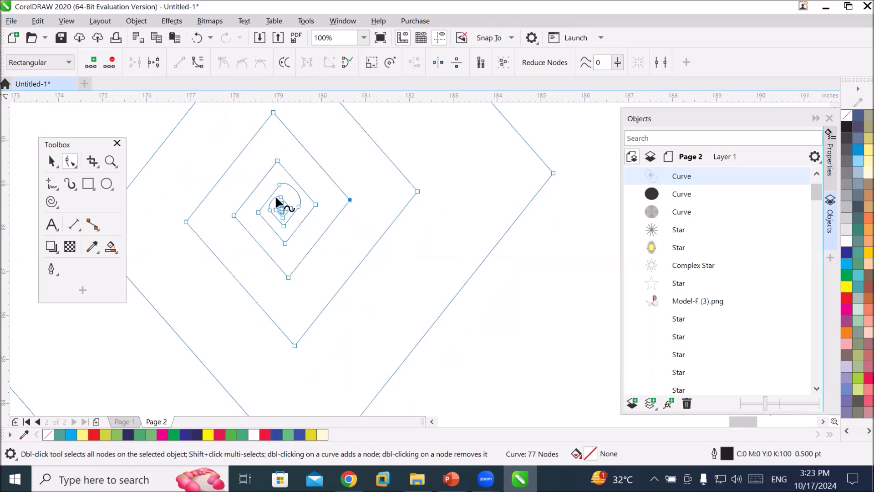
Convert the outermost curved segments, including the final arc ending in the arrowhead, to straight lines.
{"action": "scroll", "coordinate": [368, 321], "scroll_direction": "down", "scroll_amount": 1}
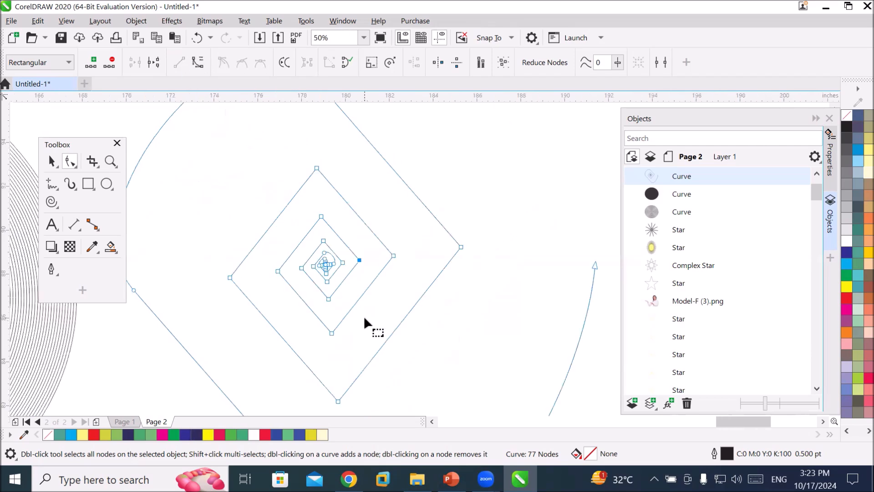
{"action": "scroll", "coordinate": [364, 322], "scroll_direction": "down", "scroll_amount": 1}
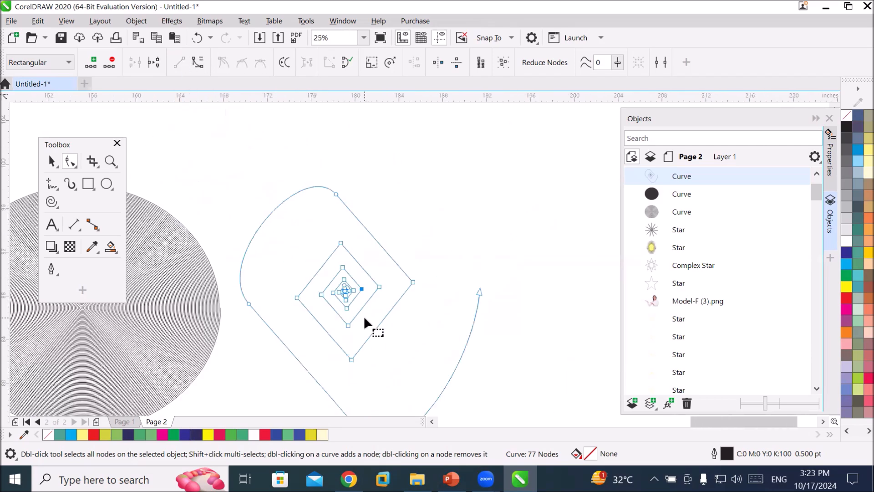
{"action": "left_click", "coordinate": [248, 303]}
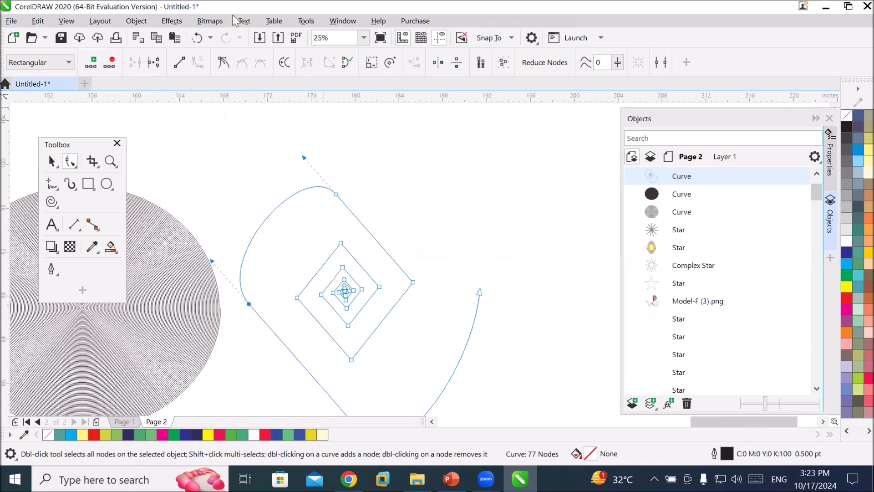
{"action": "left_click", "coordinate": [180, 64]}
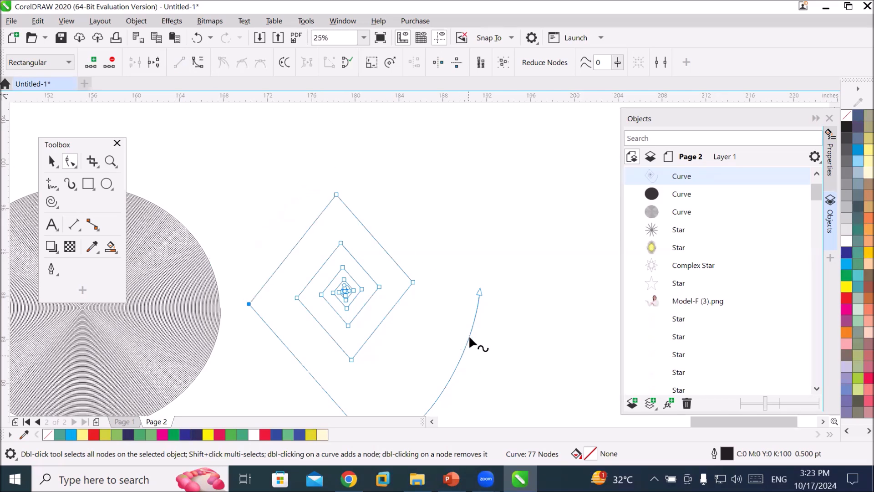
{"action": "scroll", "coordinate": [509, 334], "scroll_direction": "down", "scroll_amount": 2}
{"action": "left_click", "coordinate": [433, 382]}
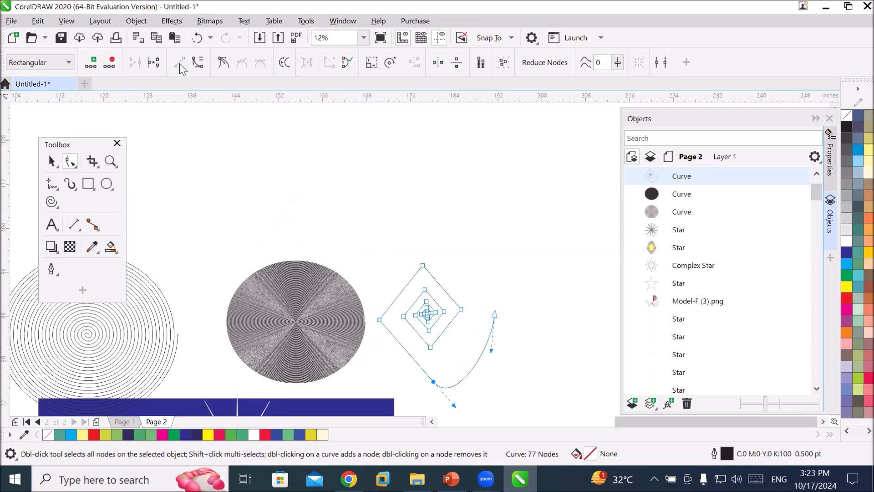
{"action": "left_click", "coordinate": [493, 315]}
{"action": "left_click", "coordinate": [179, 63]}
{"action": "left_click", "coordinate": [479, 357]}
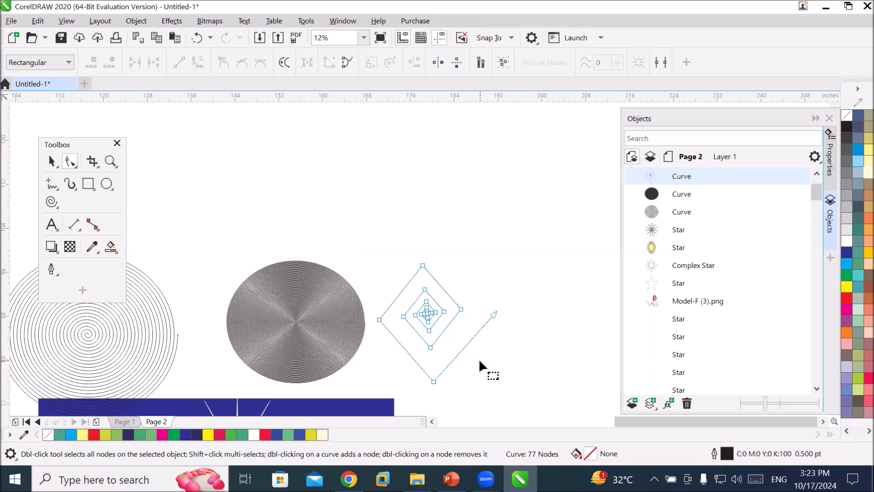
{"action": "scroll", "coordinate": [496, 346], "scroll_direction": "down", "scroll_amount": 2}
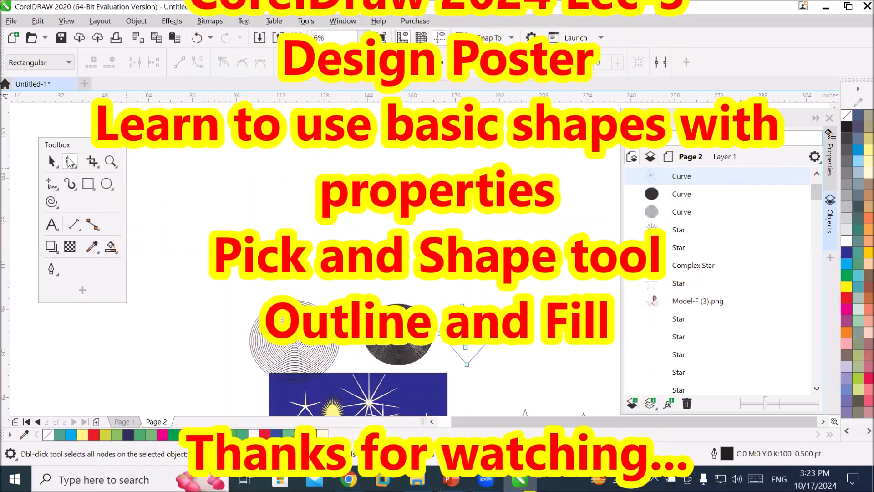
{"action": "left_click", "coordinate": [70, 161]}
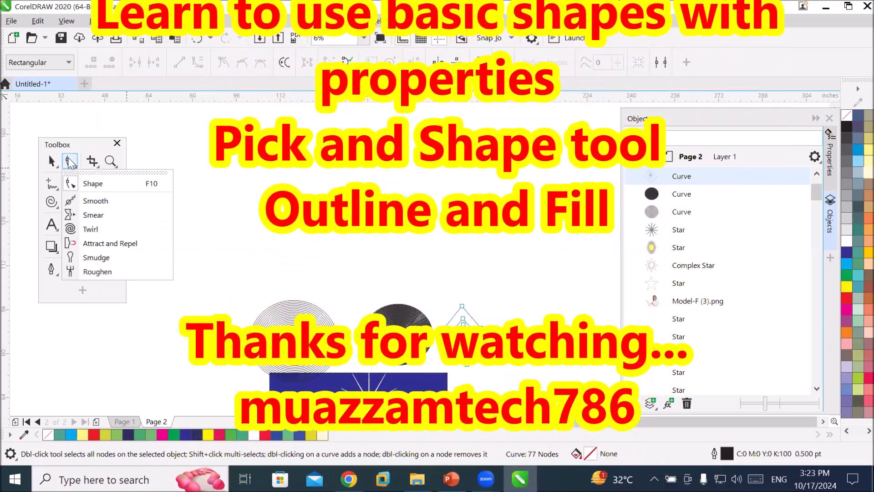